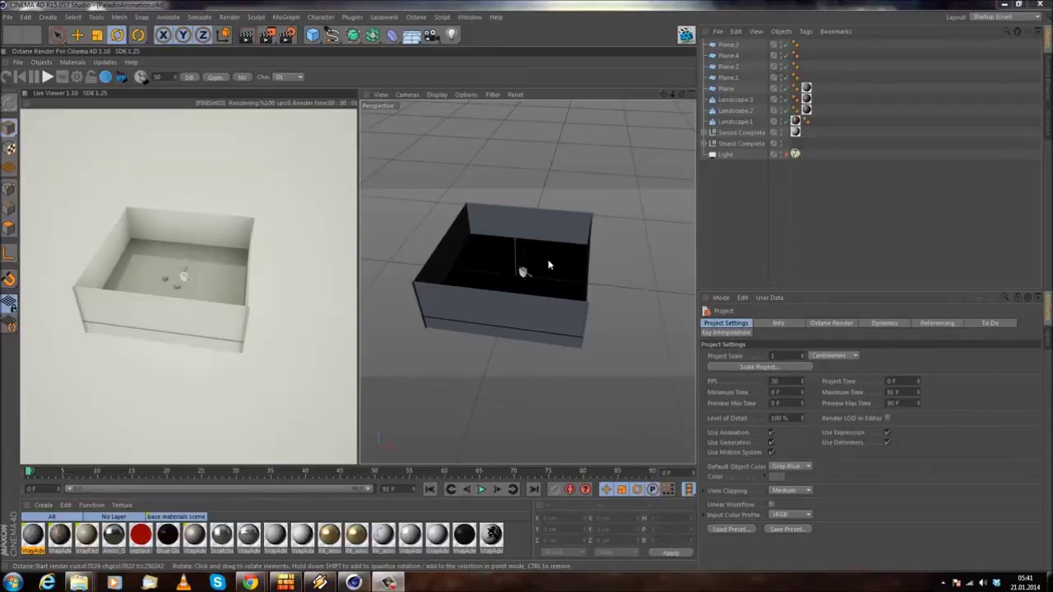
- Examine the walled scene and the sword and shield model from several angles and close up
left_click_drag(604, 238, 462, 253, "alt")
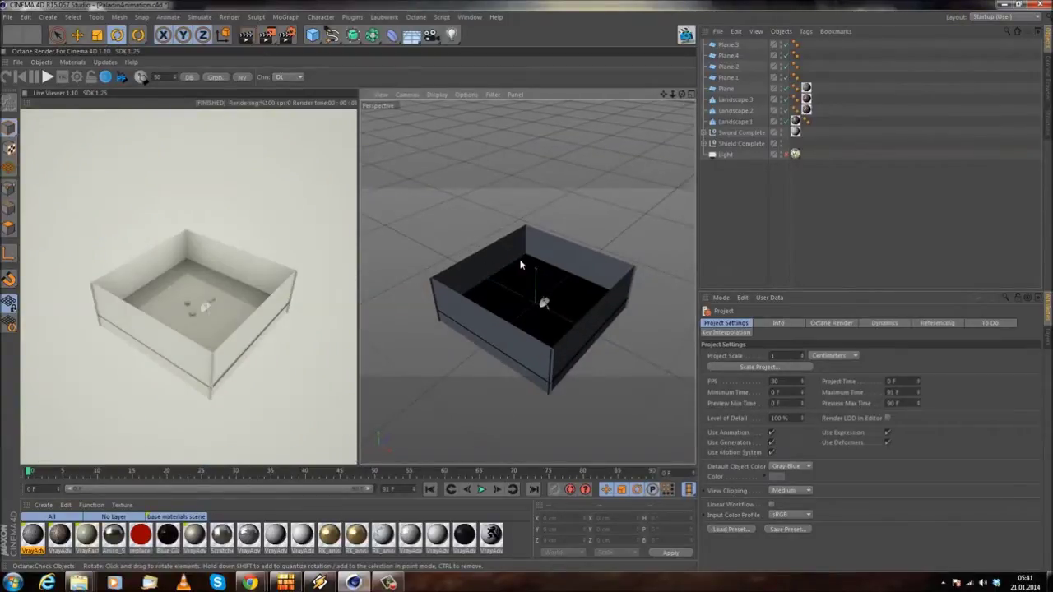
scroll(520, 265, "up", 8)
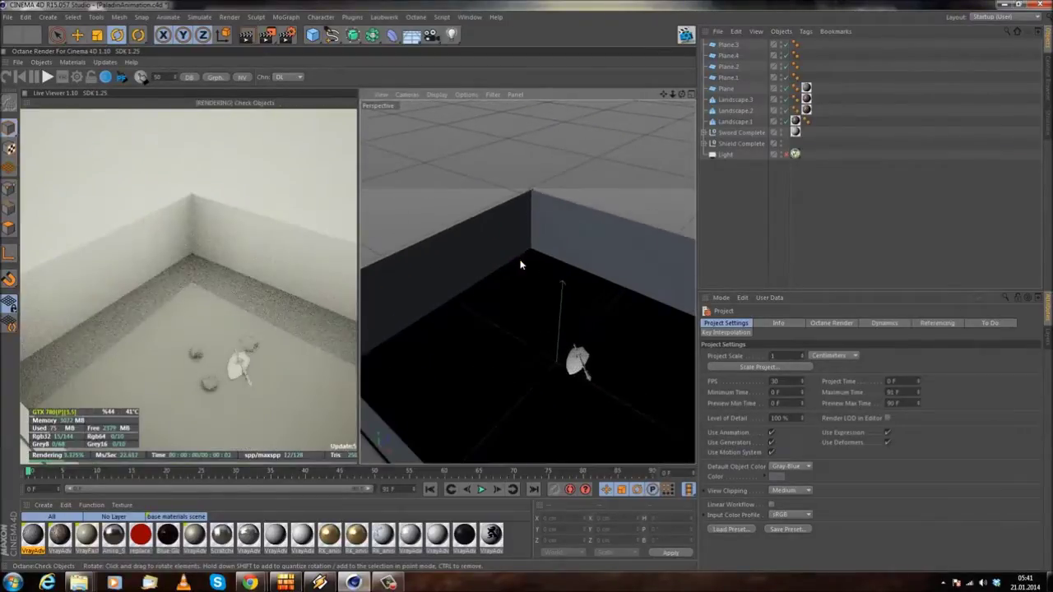
left_click_drag(548, 336, 512, 282, "alt")
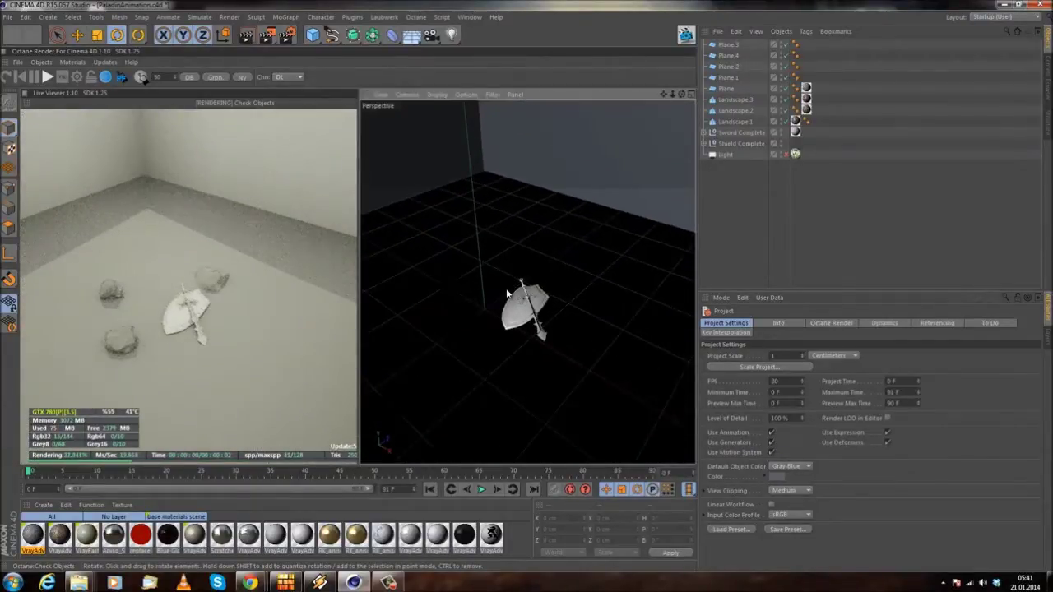
scroll(510, 292, "up", 6)
left_click_drag(517, 289, 557, 277, "alt")
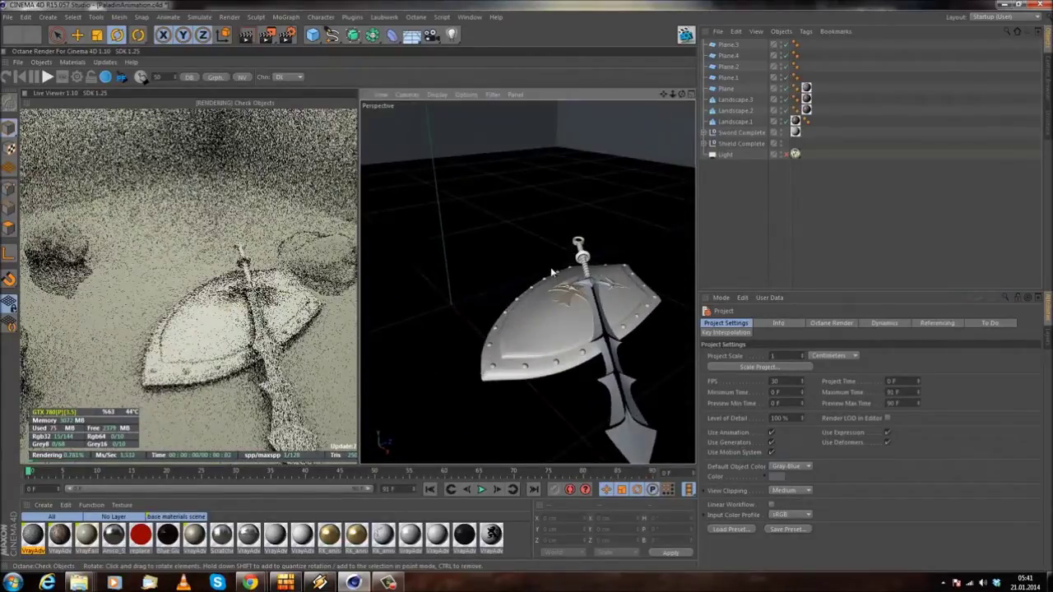
left_click_drag(469, 283, 527, 282, "alt")
left_click_drag(595, 263, 546, 311, "alt")
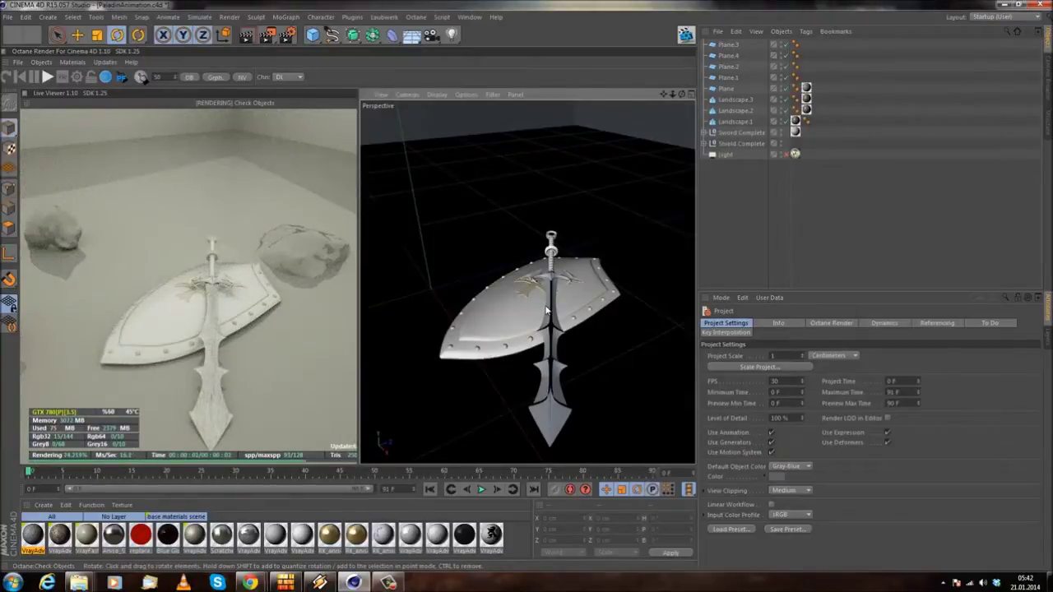
left_click_drag(477, 313, 567, 276, "alt")
left_click_drag(565, 332, 546, 247, "alt")
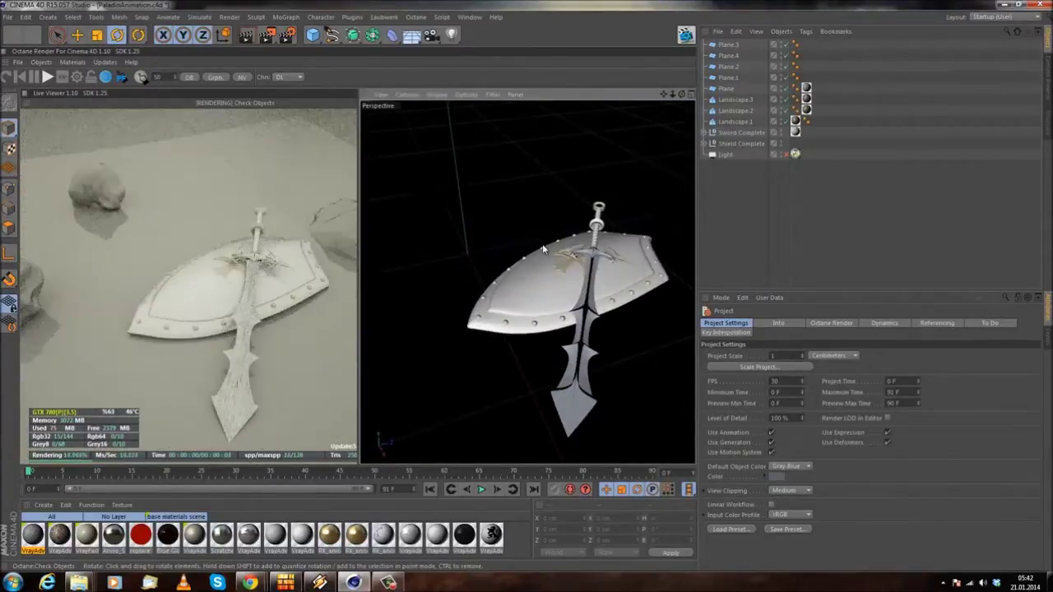
left_click_drag(601, 326, 483, 413, "alt")
left_click_drag(501, 365, 538, 250, "alt")
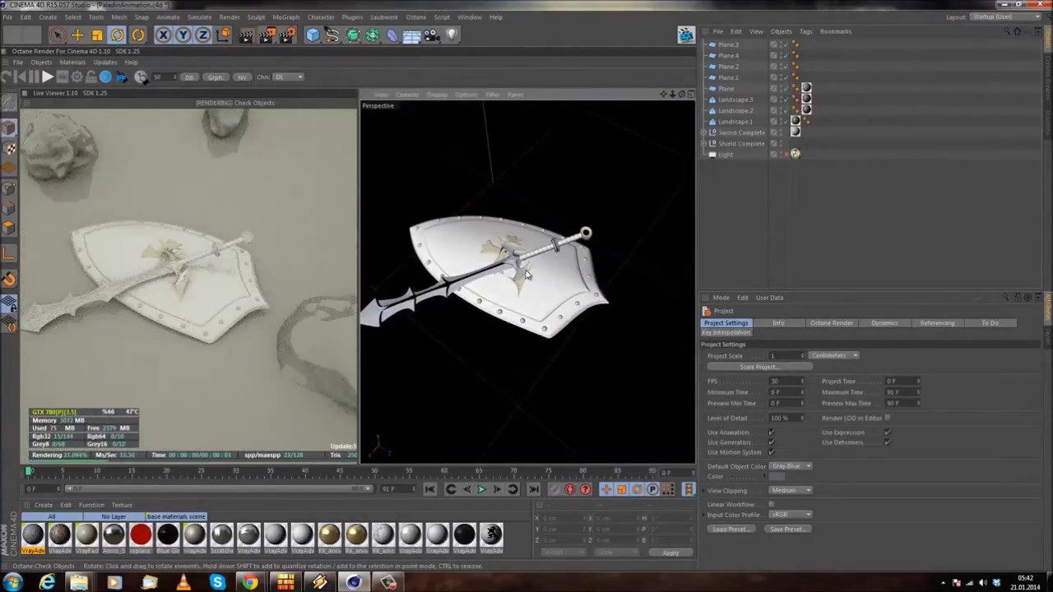
left_click_drag(459, 288, 611, 277, "alt")
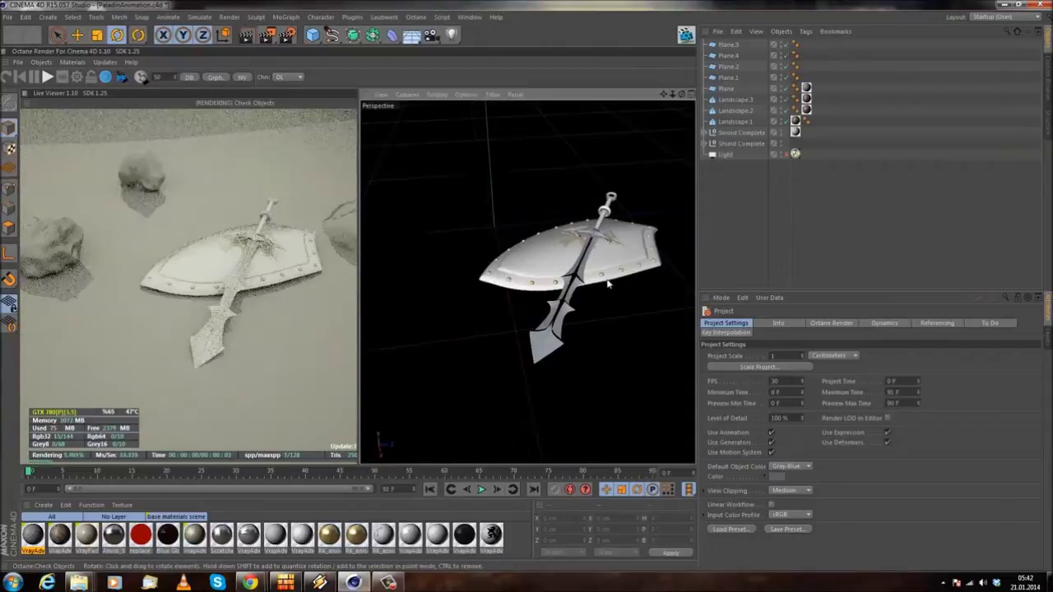
- Enlarge the material area and delete all existing materials from the scene
left_click_drag(408, 465, 408, 423)
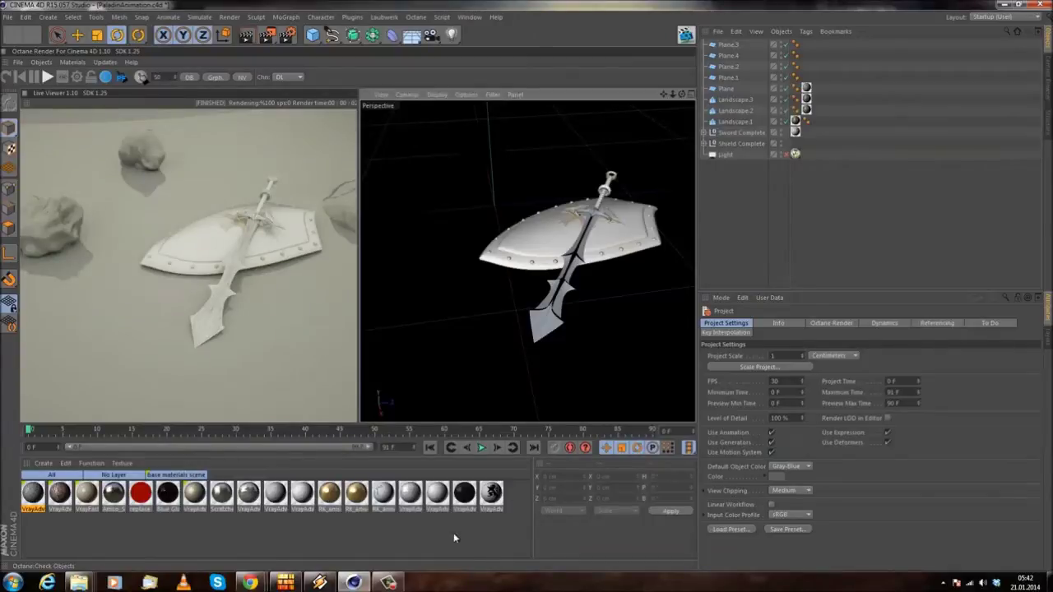
left_click_drag(515, 498, 16, 547)
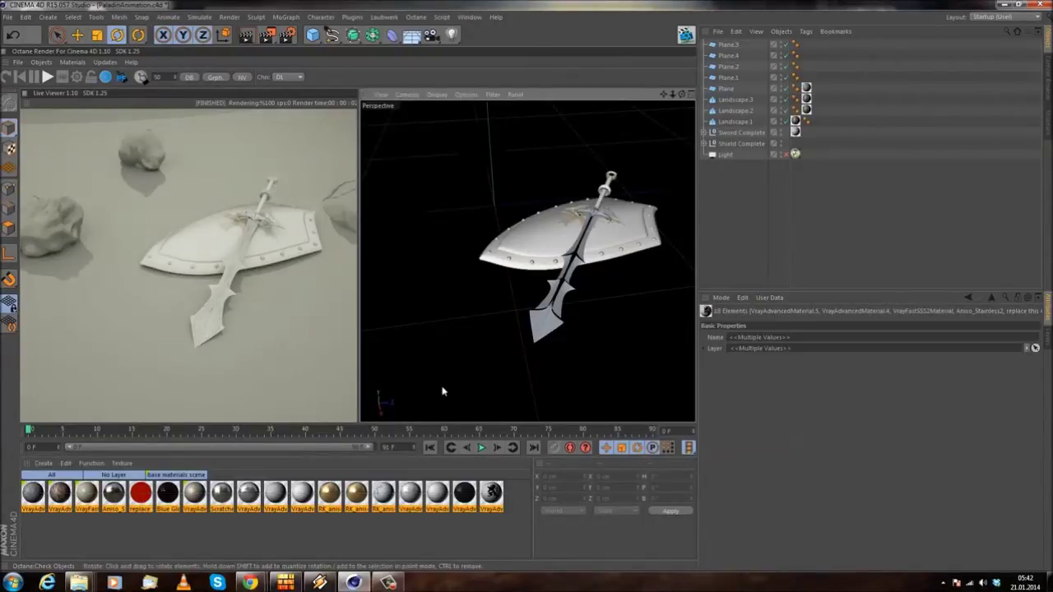
left_click(461, 542)
left_click_drag(517, 499, 25, 511)
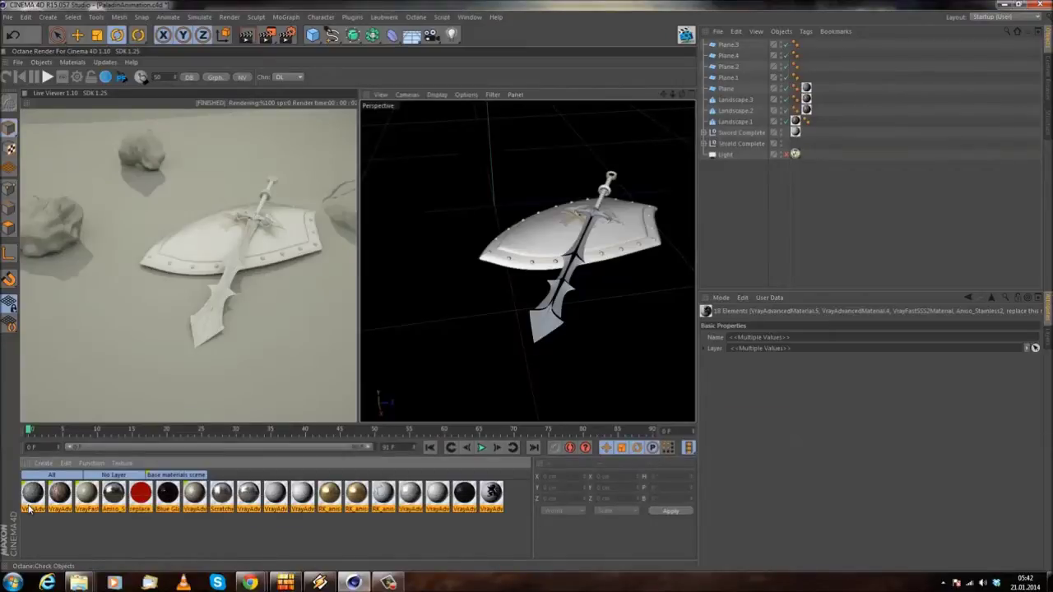
key("Delete")
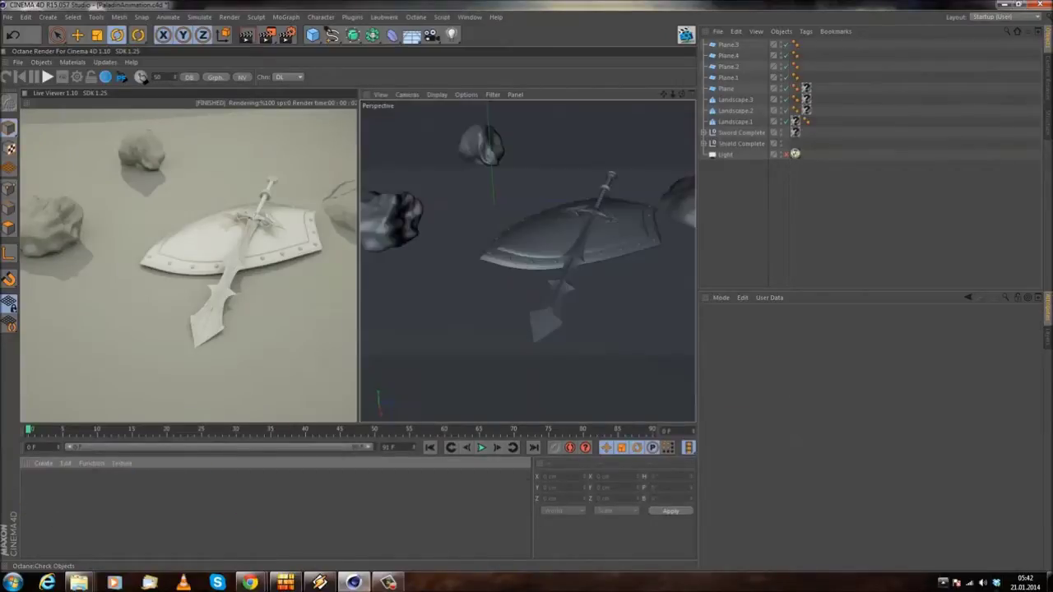
- Expand the Sword Complete group and delete the Light object from the scene
left_click(705, 133)
scroll(906, 198, "down", 2)
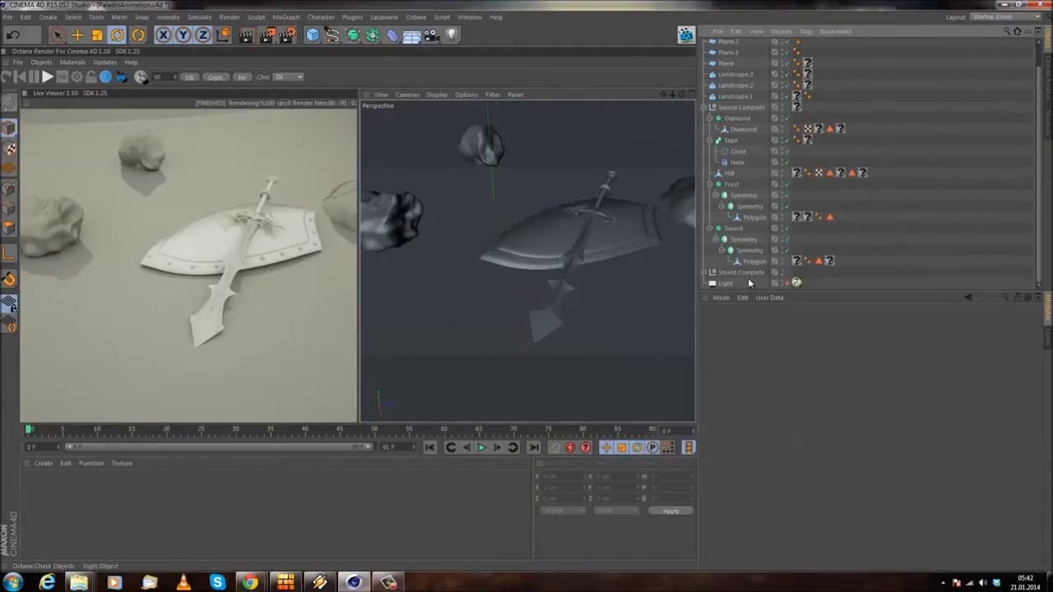
left_click(728, 283)
key("Delete")
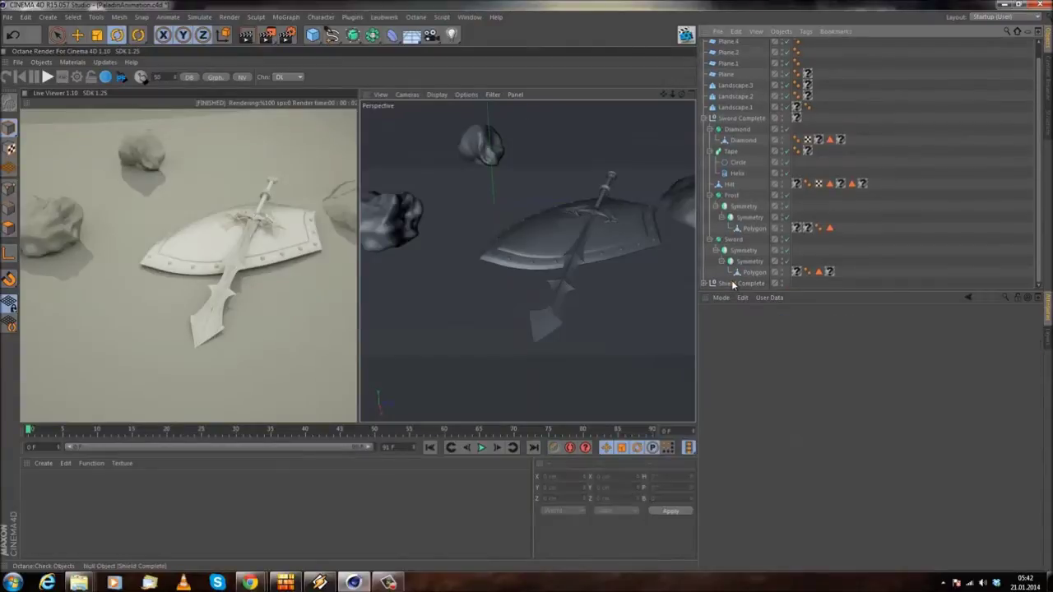
- Collapse the Diamond, Tape, Frost and Sword subgroups inside the Sword Complete group
scroll(853, 76, "up", 1)
scroll(823, 99, "down", 1)
left_click(727, 152)
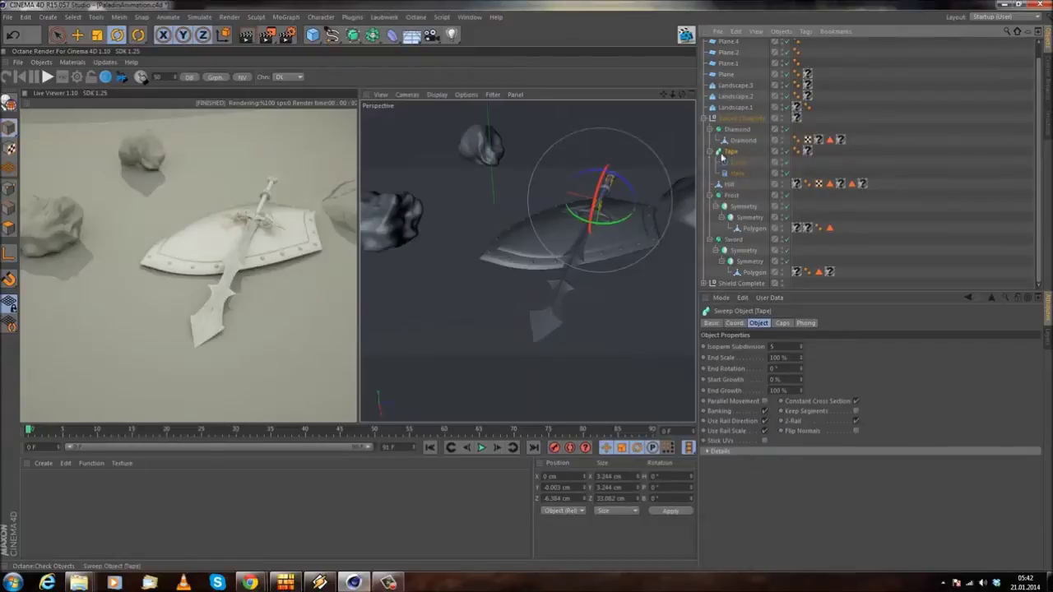
left_click(713, 152)
left_click(712, 176)
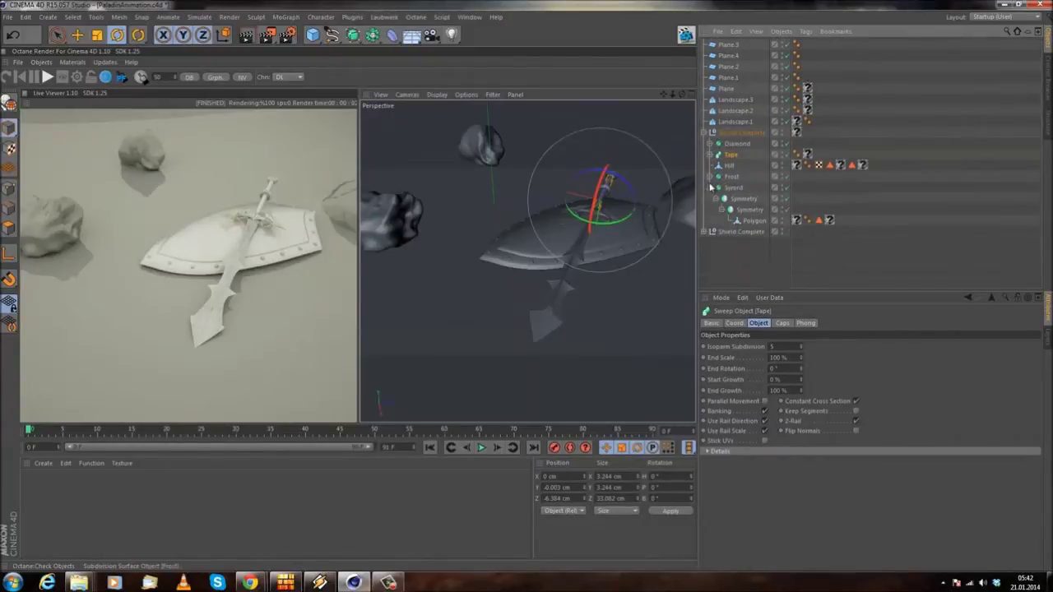
left_click(713, 187)
- Examine the contents of the Shield Complete group and its Spheres subgroup, and collapse both again
left_click(706, 199)
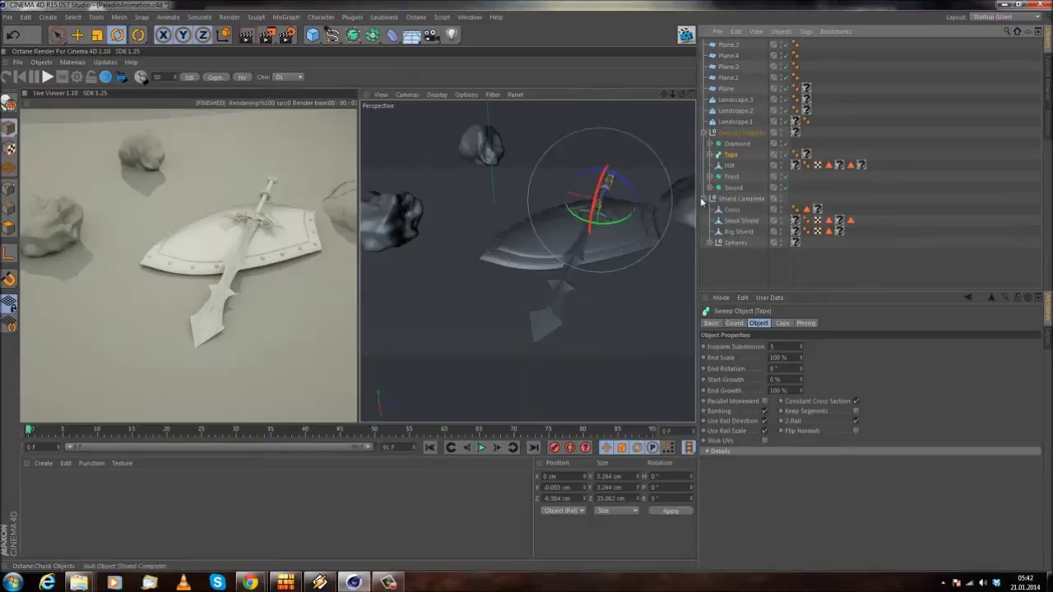
left_click(710, 244)
scroll(766, 242, "down", 5)
scroll(774, 234, "up", 5)
left_click(713, 244)
left_click(706, 199)
left_click_drag(586, 253, 491, 262, "alt")
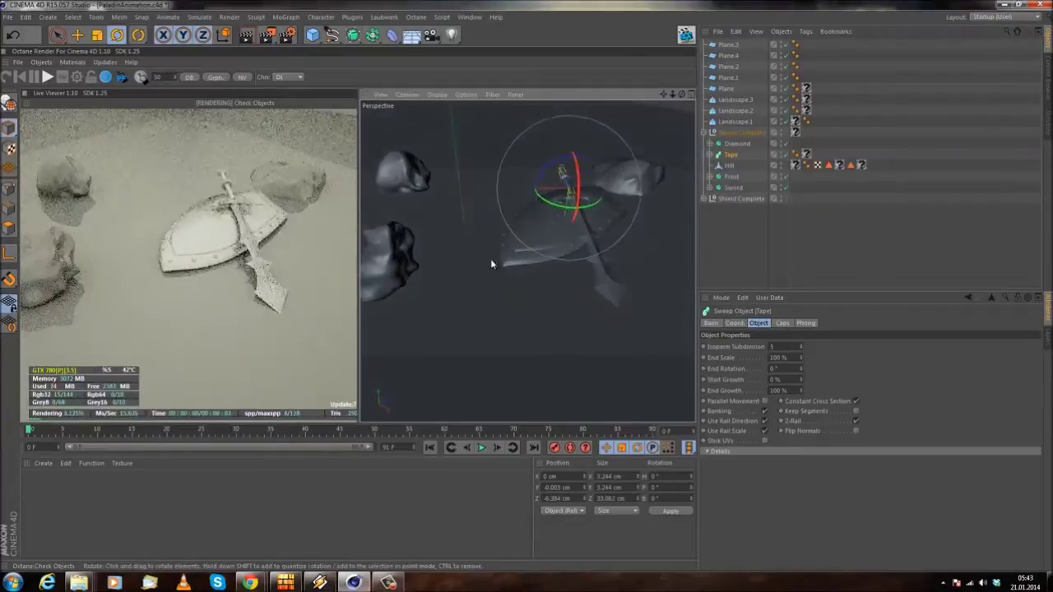
middle_click_drag(491, 262, 568, 260, "alt")
mouse_move(568, 260)
left_mouse_down("alt")
mouse_move(612, 246)
mouse_move(605, 231)
mouse_move(577, 272)
left_mouse_up("alt")
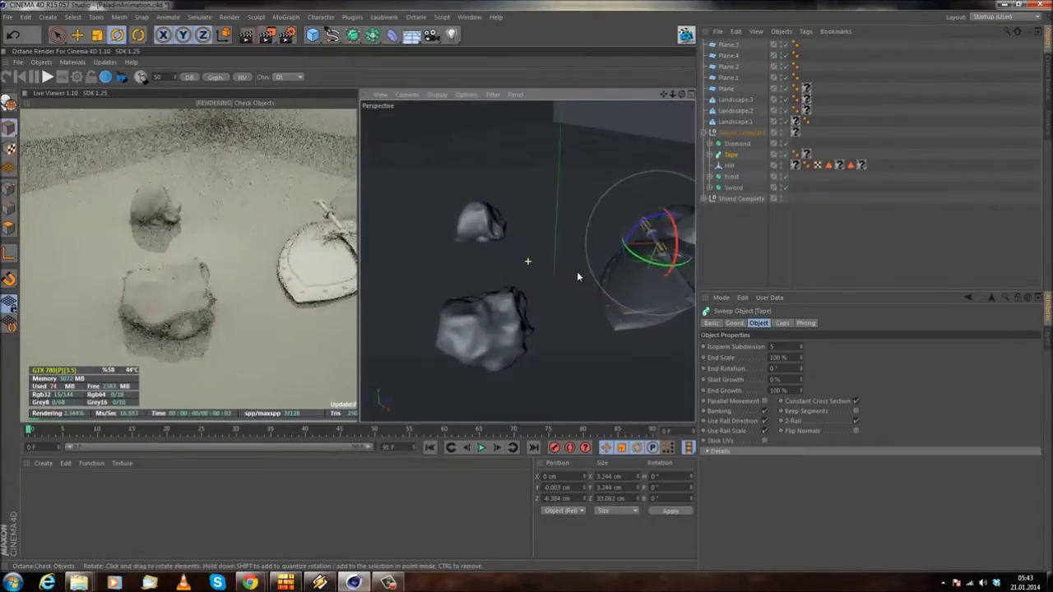
- Set the output width to 1920 pixels in the render settings and enter a new output height
left_click(284, 35)
left_click_drag(221, 16, 368, 21)
left_click(272, 38)
left_click(257, 109)
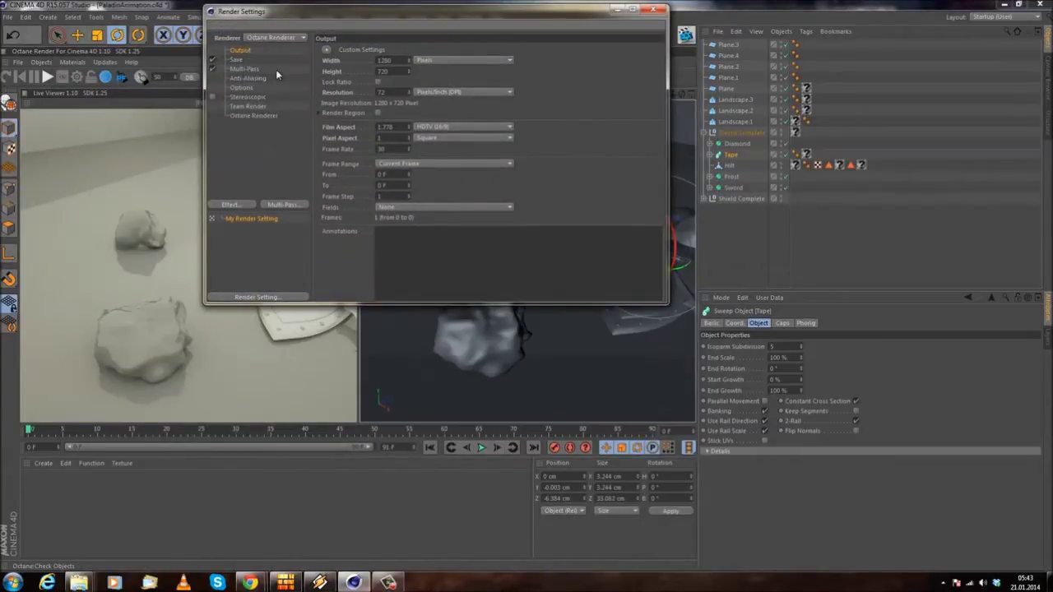
double_click(392, 62)
type("1920")
key("Tab")
type("1")
left_click(117, 35)
left_click(654, 9)
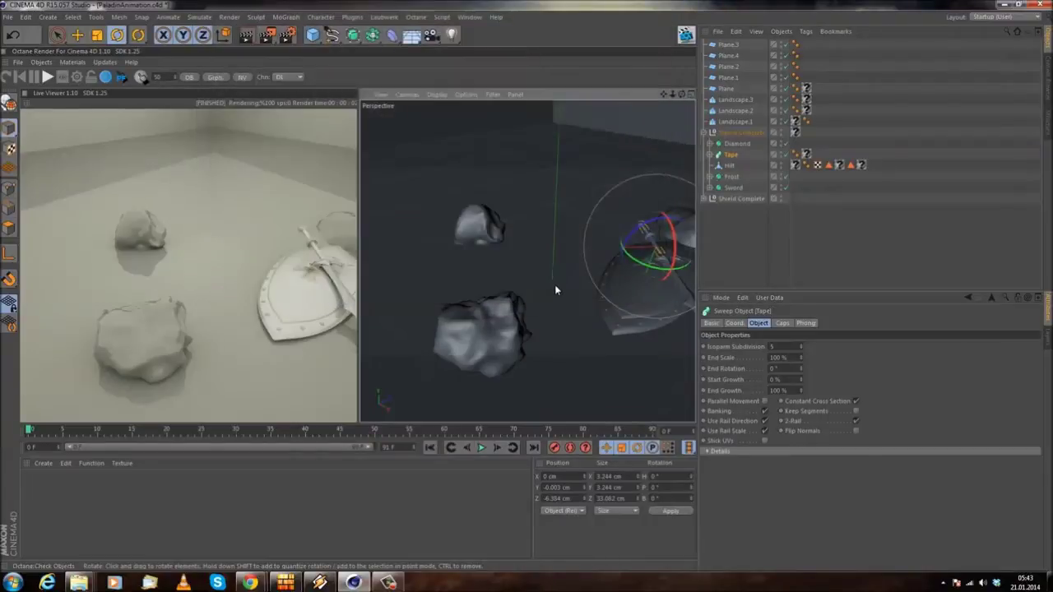
left_click_drag(535, 265, 509, 272, "alt")
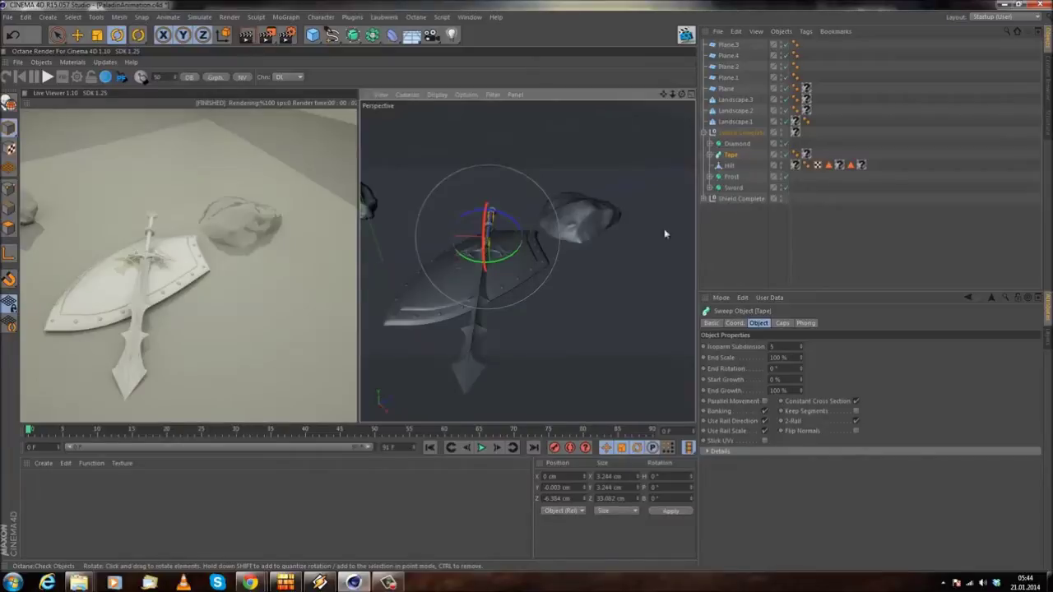
left_click(388, 583)
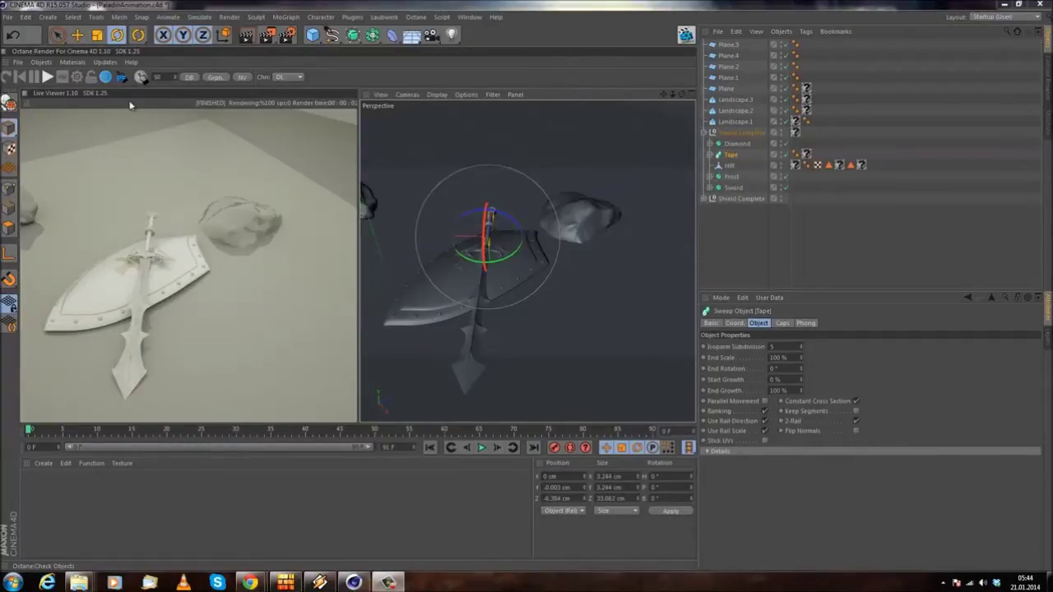
left_click(283, 3)
left_click_drag(527, 261, 563, 282, "alt")
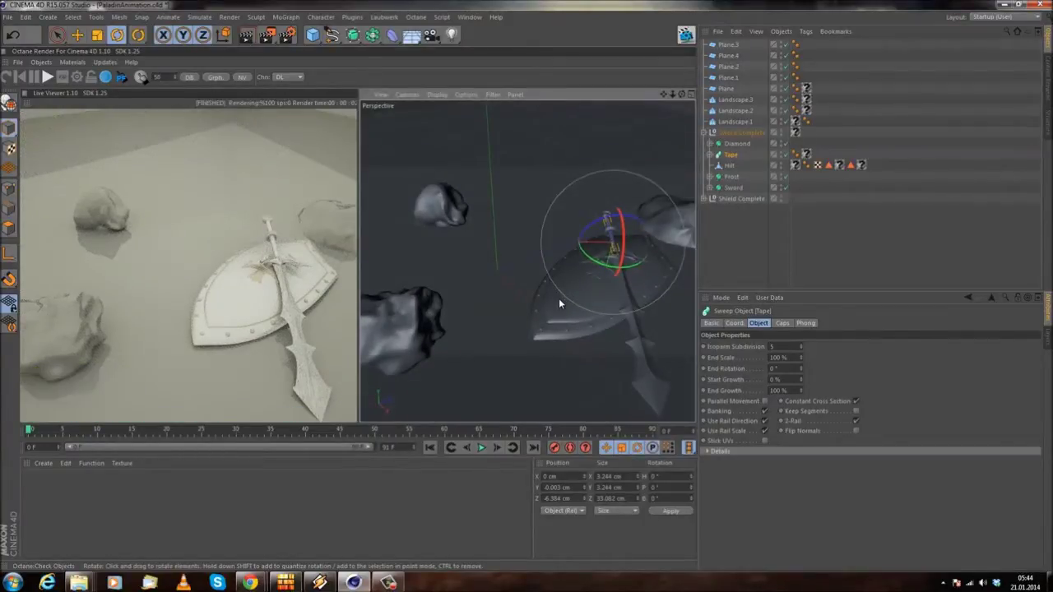
left_click_drag(589, 277, 515, 301, "alt")
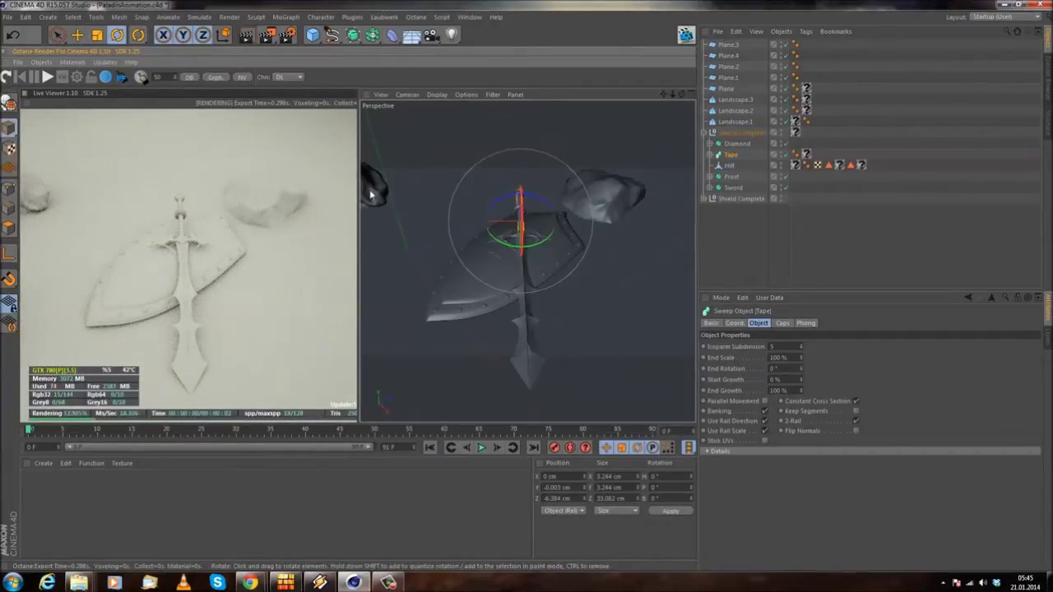
left_click_drag(472, 264, 614, 226, "alt")
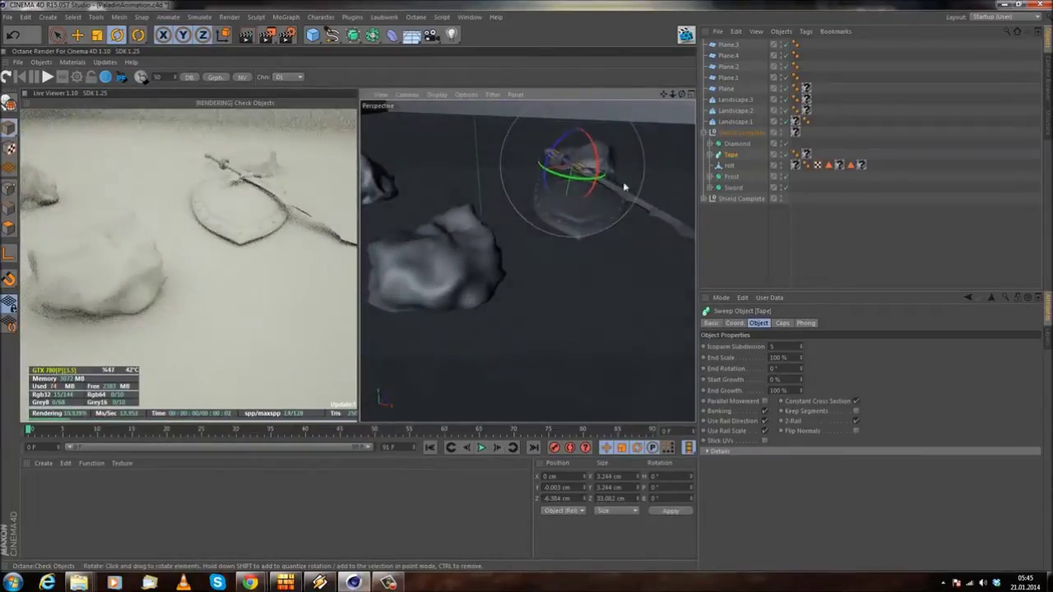
- Delete the four wall planes, Plane.1 to Plane.4, surrounding the ground plane
left_click_drag(607, 263, 564, 269, "alt")
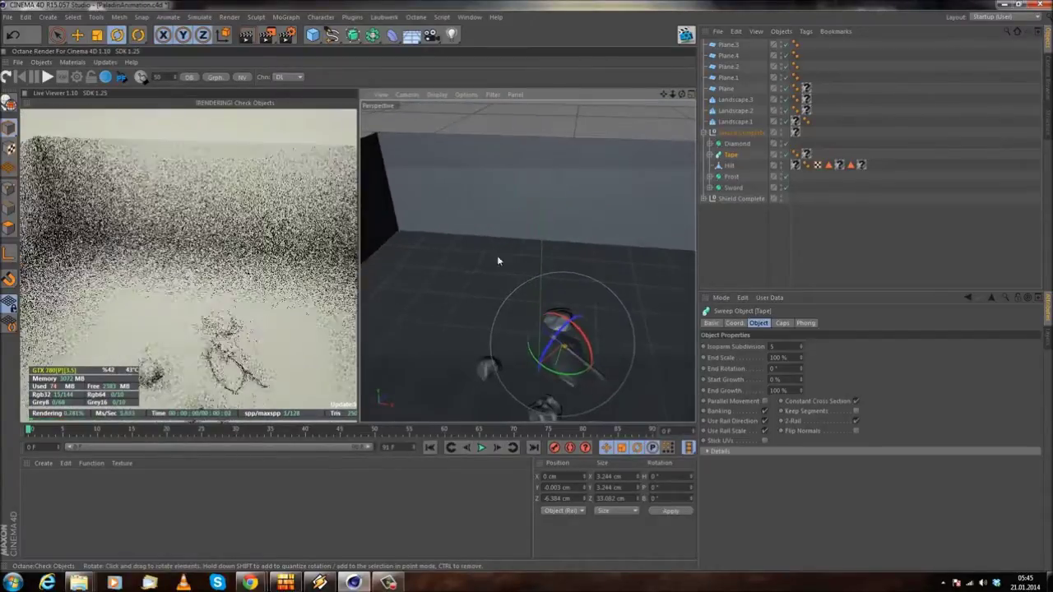
left_click(415, 255)
left_click_drag(414, 255, 444, 212, "alt")
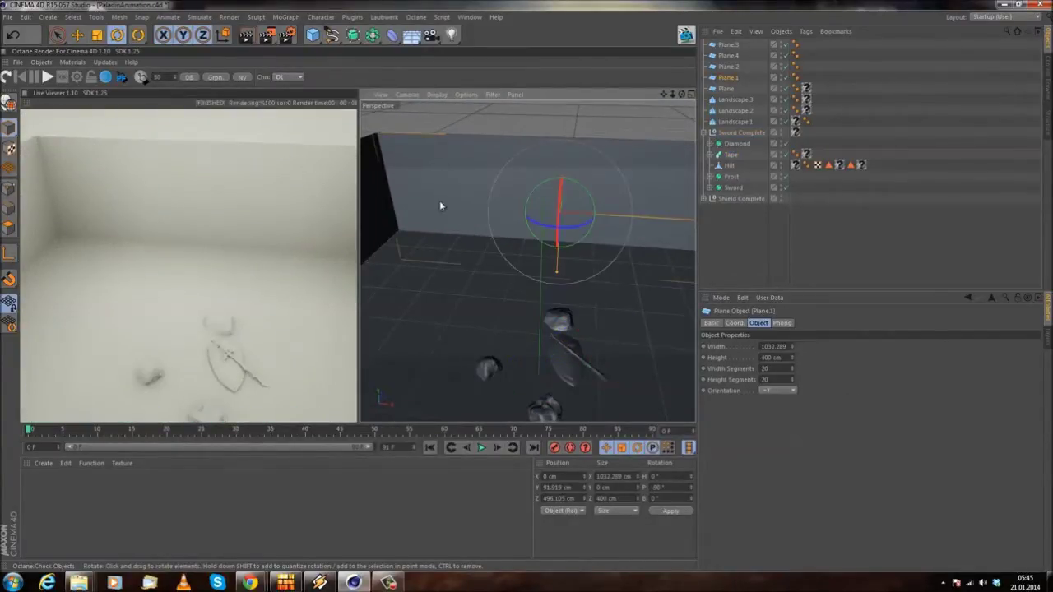
left_click(390, 222)
left_click_drag(390, 222, 438, 287, "alt")
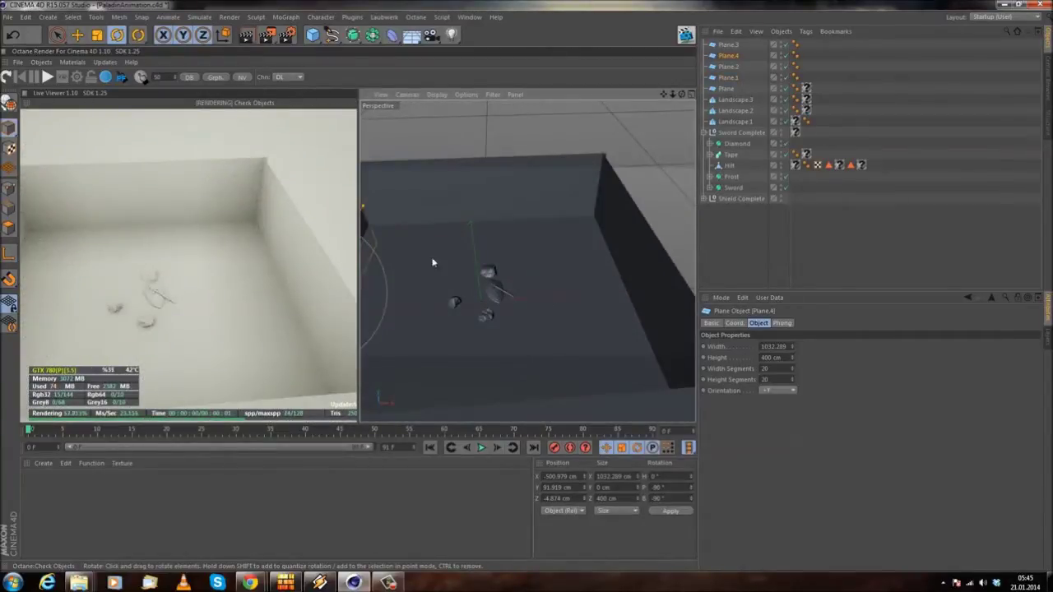
key("Delete")
left_click(452, 201)
key("Delete")
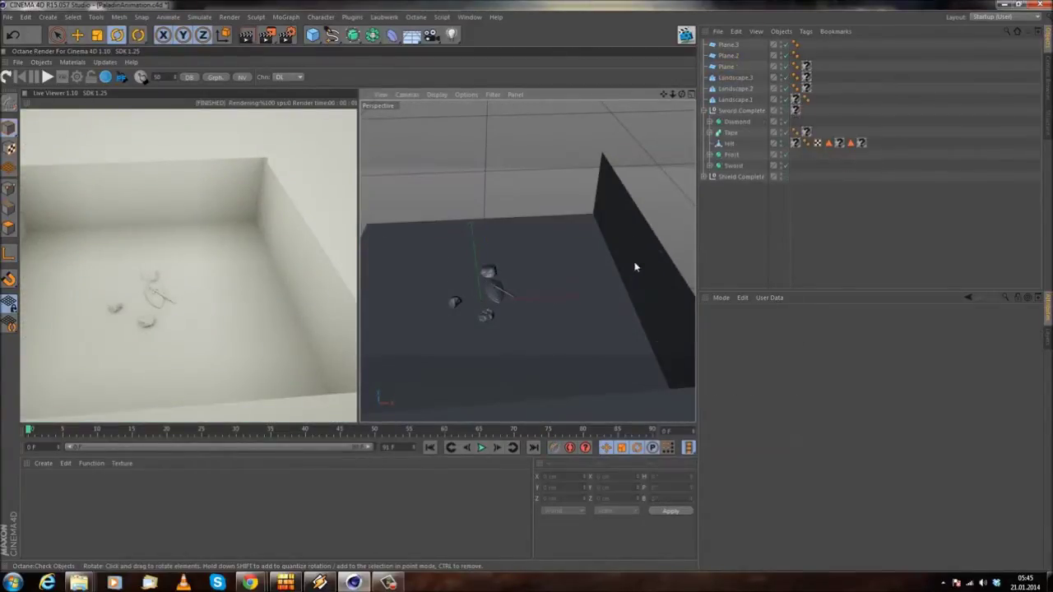
left_click(630, 266)
key("Delete")
left_click(611, 414)
key("Delete")
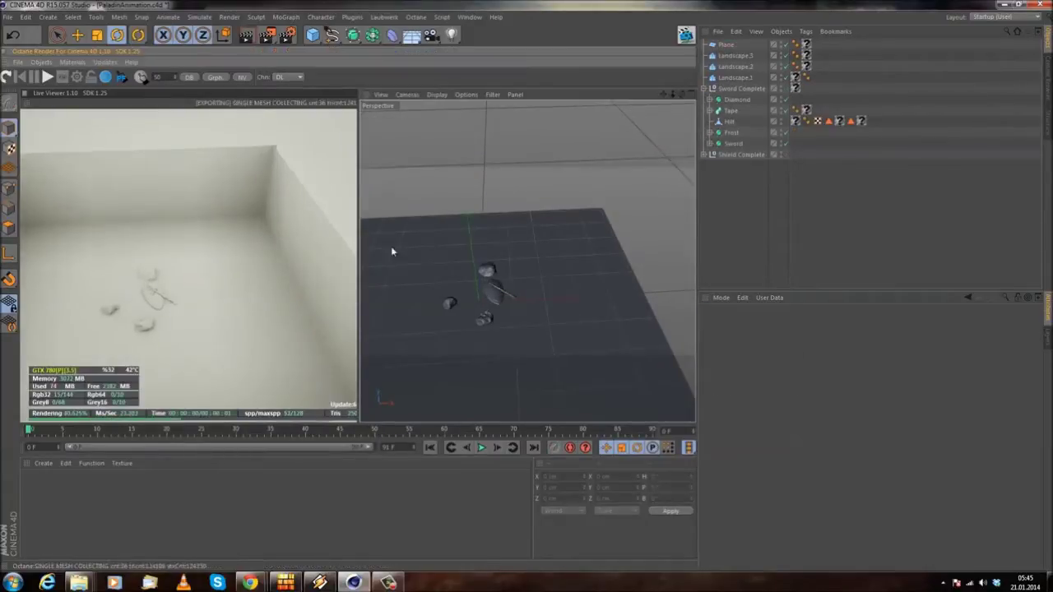
- Frame the sword and shield close up in the perspective view and live render
left_click_drag(536, 205, 515, 291, "alt")
scroll(474, 276, "up", 7)
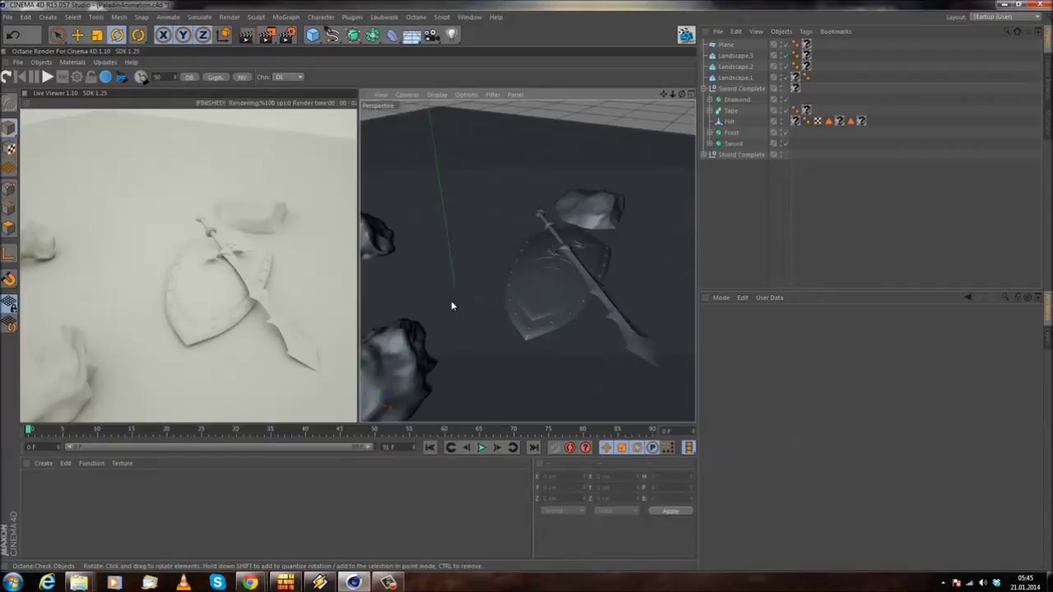
mouse_move(530, 262)
left_mouse_down("alt")
mouse_move(489, 288)
mouse_move(522, 267)
left_mouse_up("alt")
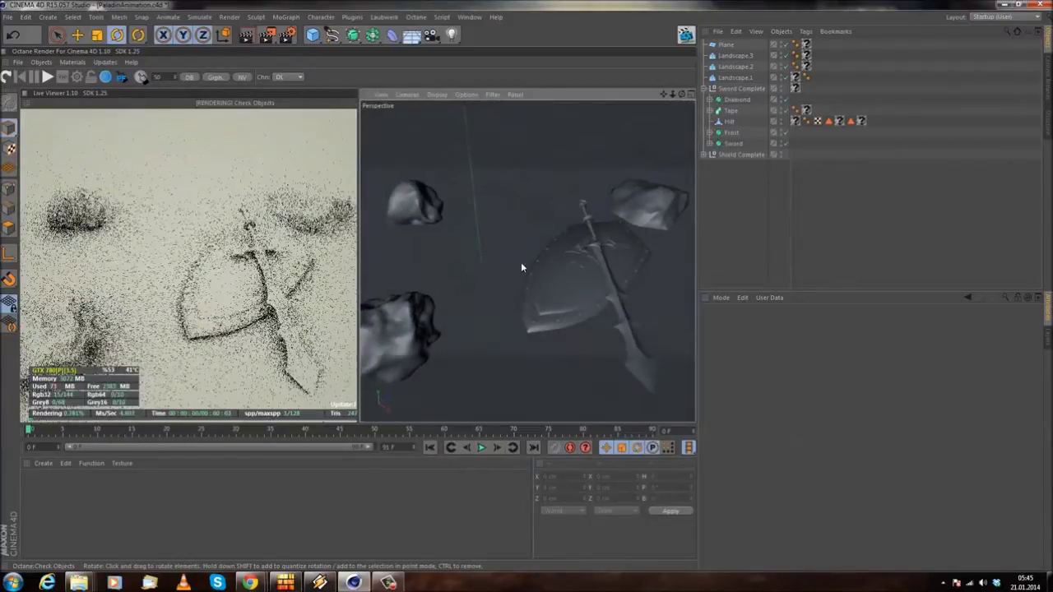
left_click_drag(414, 264, 371, 220, "alt")
left_click_drag(478, 272, 451, 190, "alt")
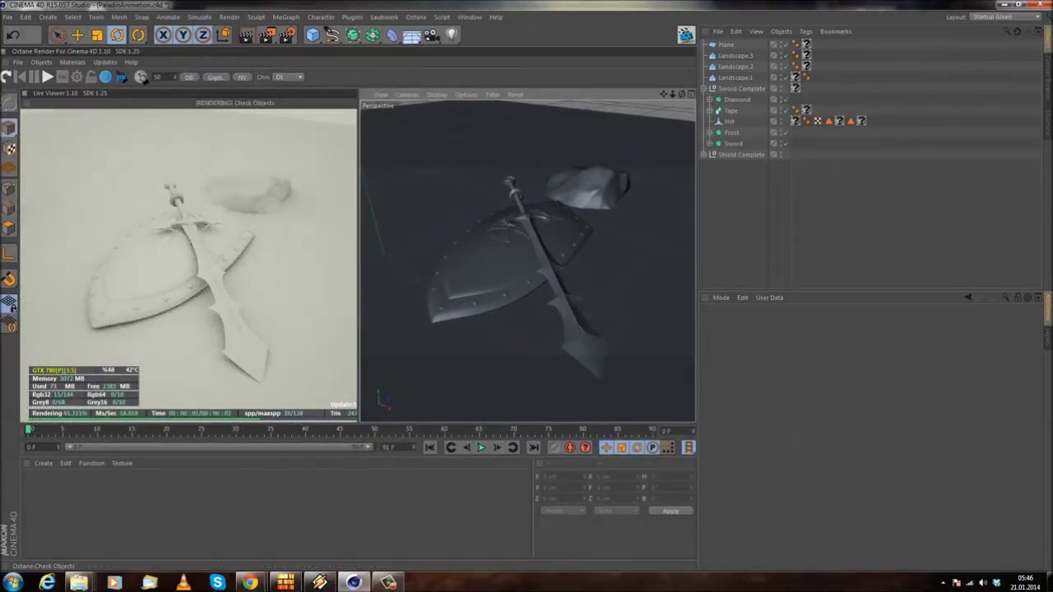
left_click(43, 463)
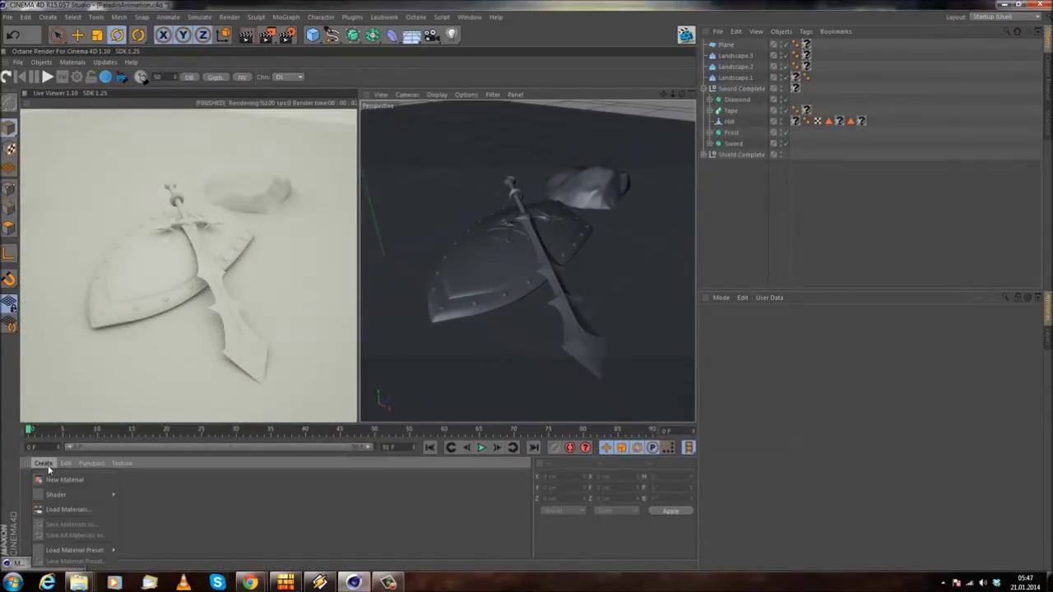
mouse_move(74, 495)
mouse_move(182, 395)
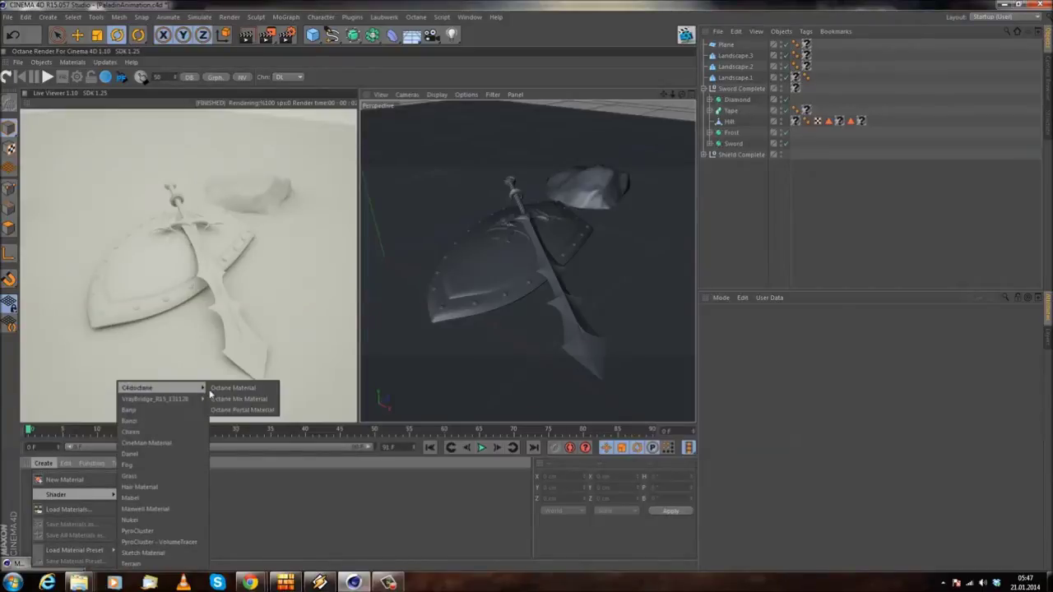
left_click(215, 400)
double_click(34, 486)
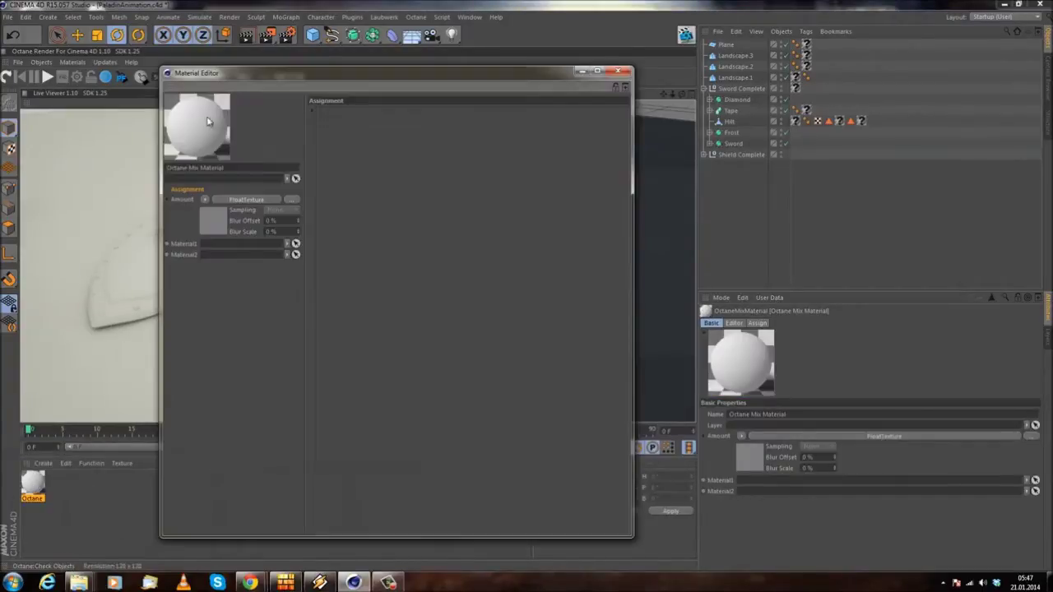
left_click(620, 72)
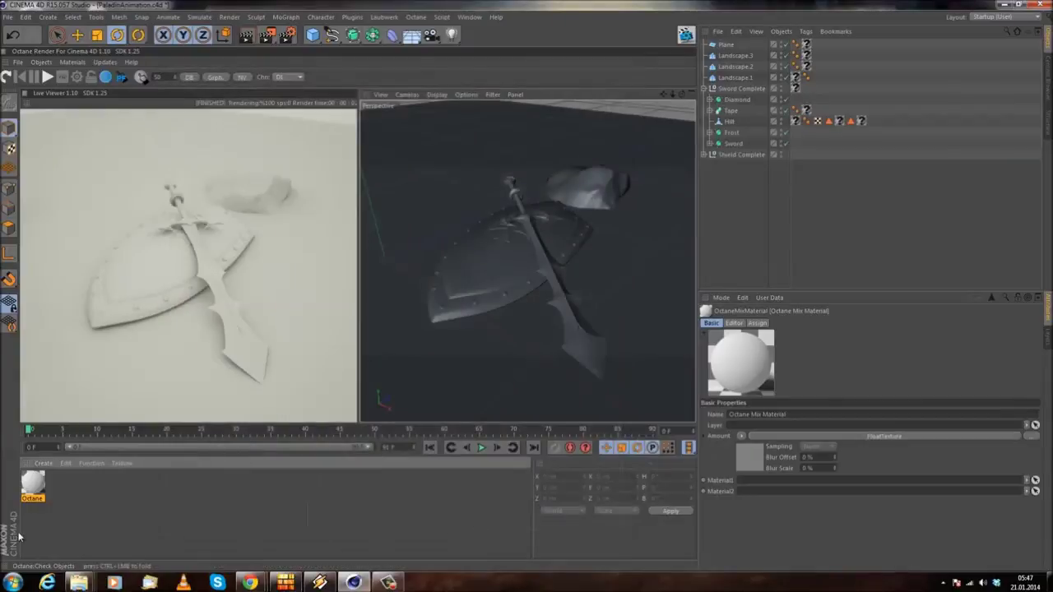
key("Delete")
- Create a new Octane Material and set its material type to Glossy
left_click(43, 465)
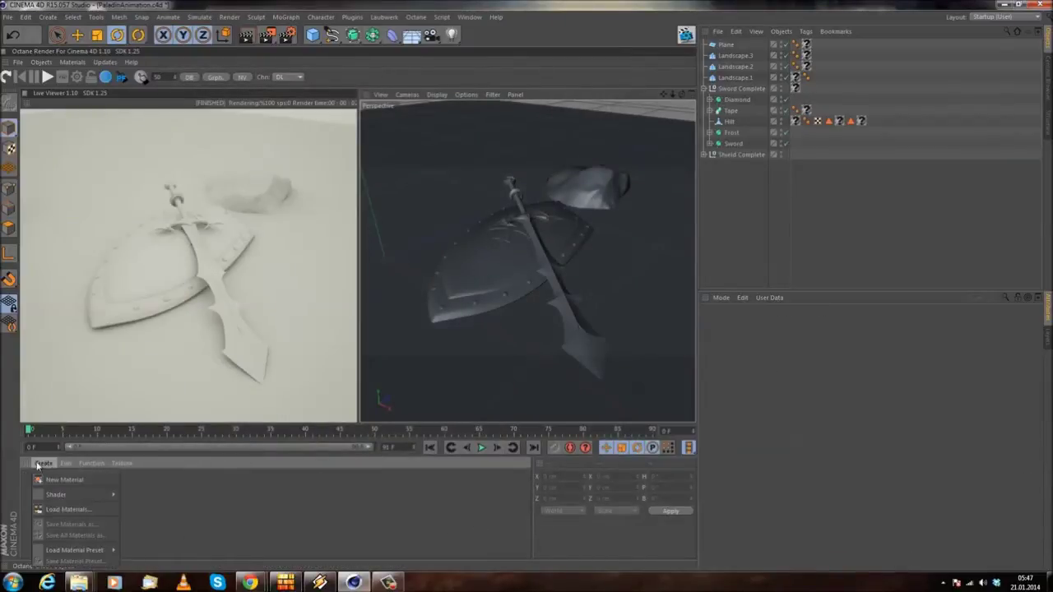
mouse_move(122, 463)
mouse_move(43, 463)
mouse_move(55, 495)
mouse_move(164, 393)
left_click(238, 389)
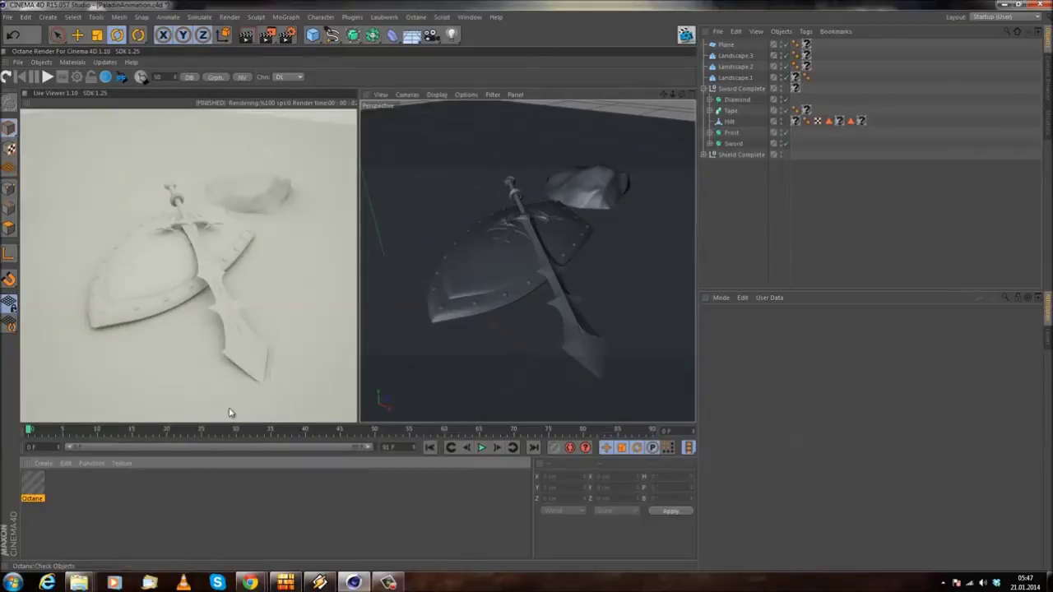
double_click(34, 485)
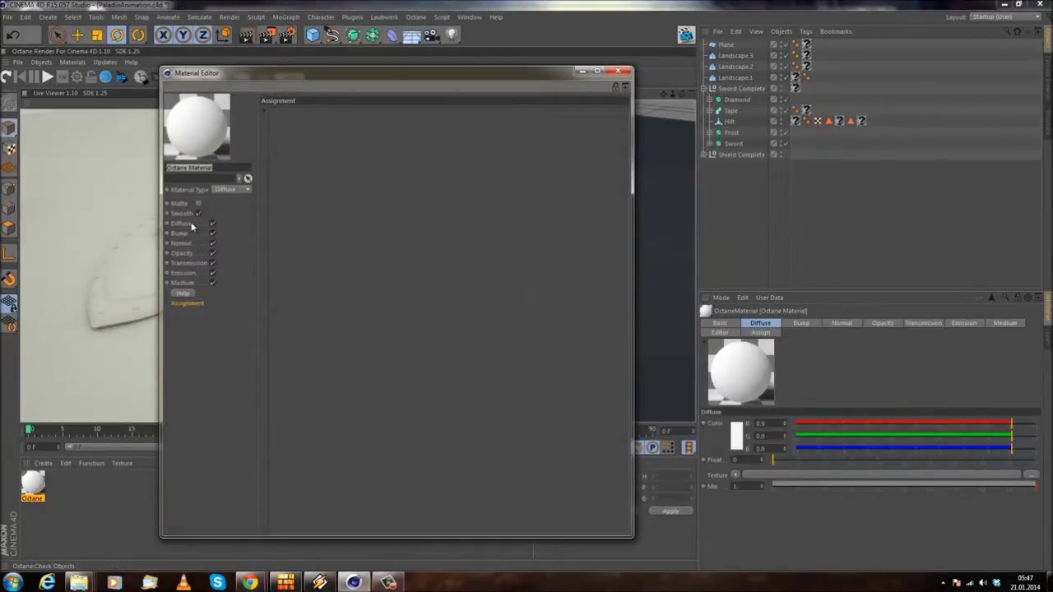
left_click(228, 191)
left_click(228, 210)
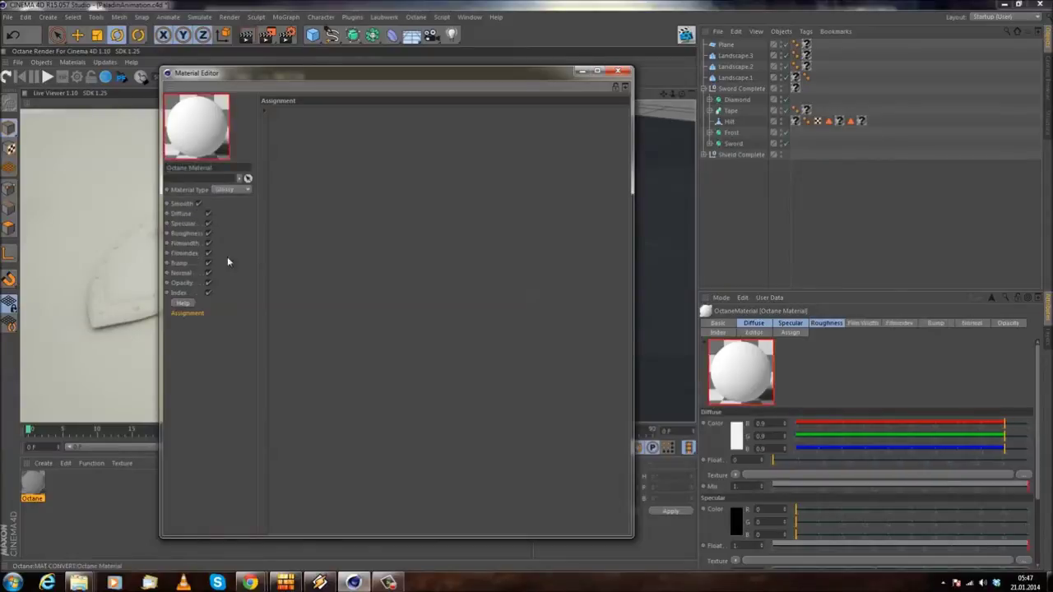
- Paste the copied Noise shader into the texture of the glossy material's Bump channel
left_click(181, 214)
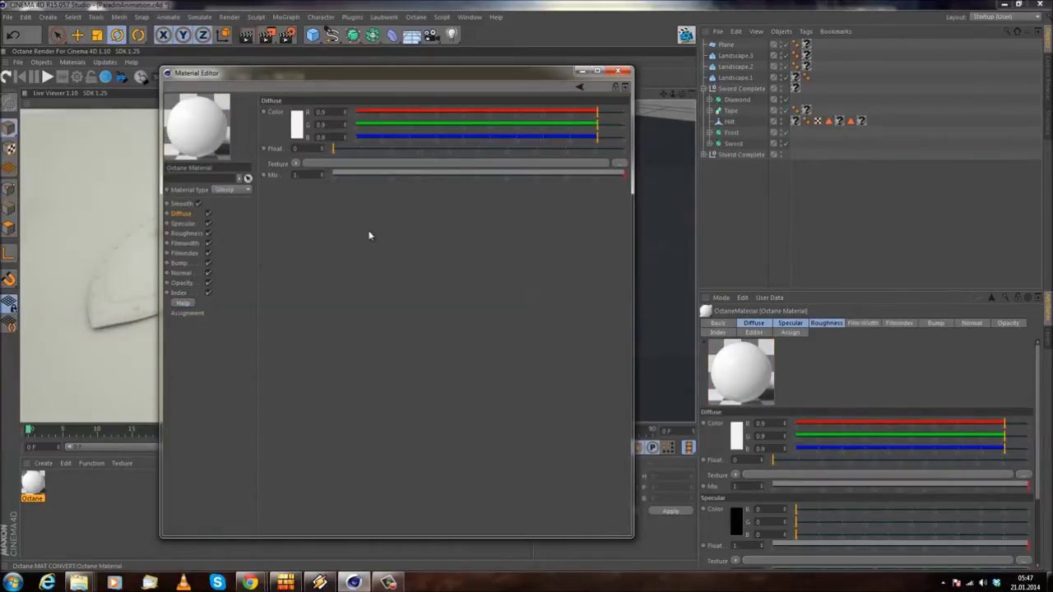
left_click(179, 264)
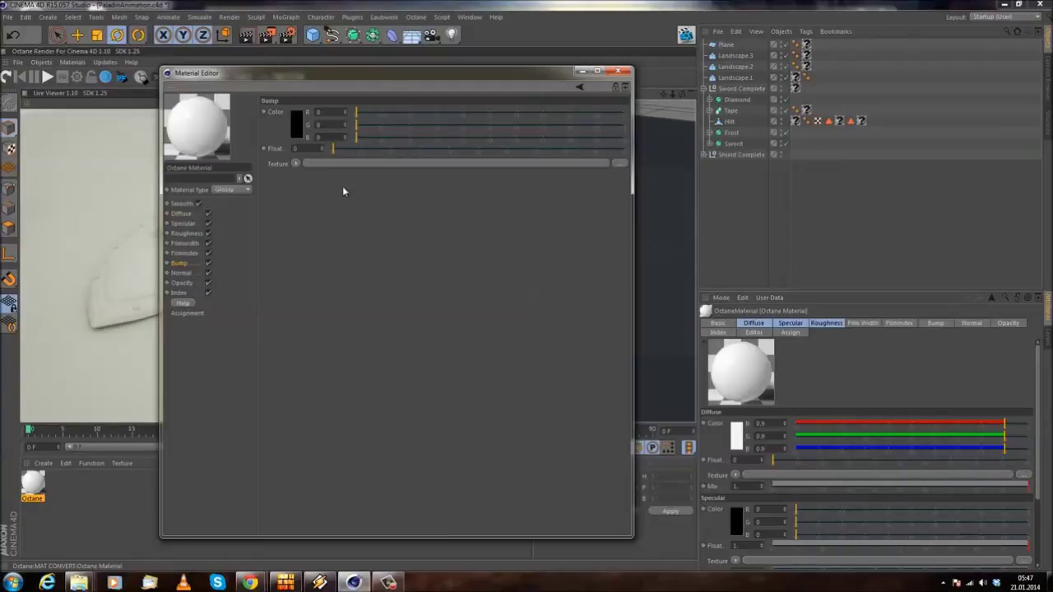
left_click(296, 164)
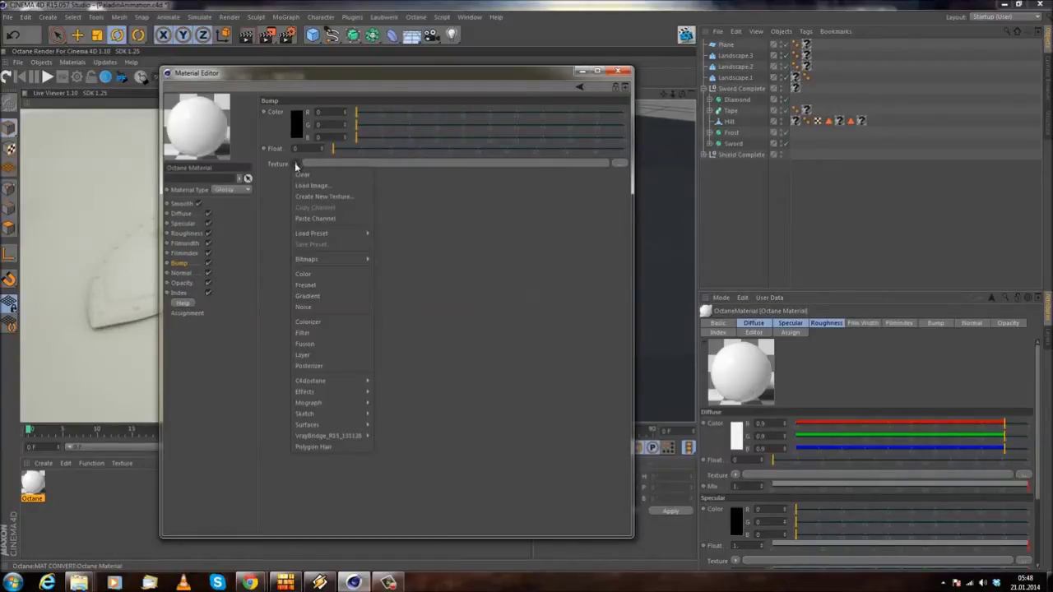
left_click(290, 166)
left_click(294, 164)
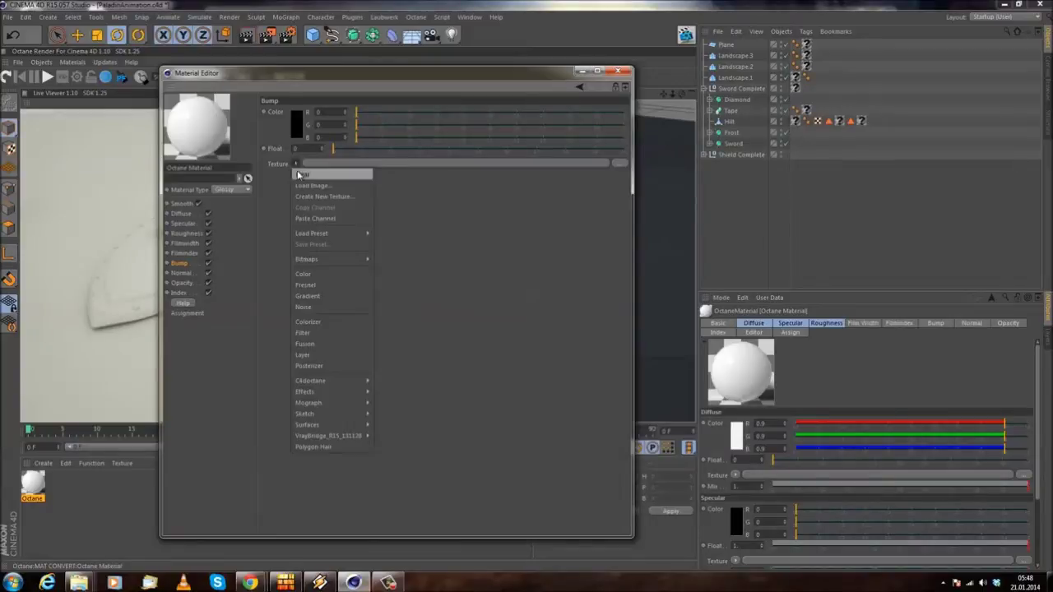
left_click(317, 221)
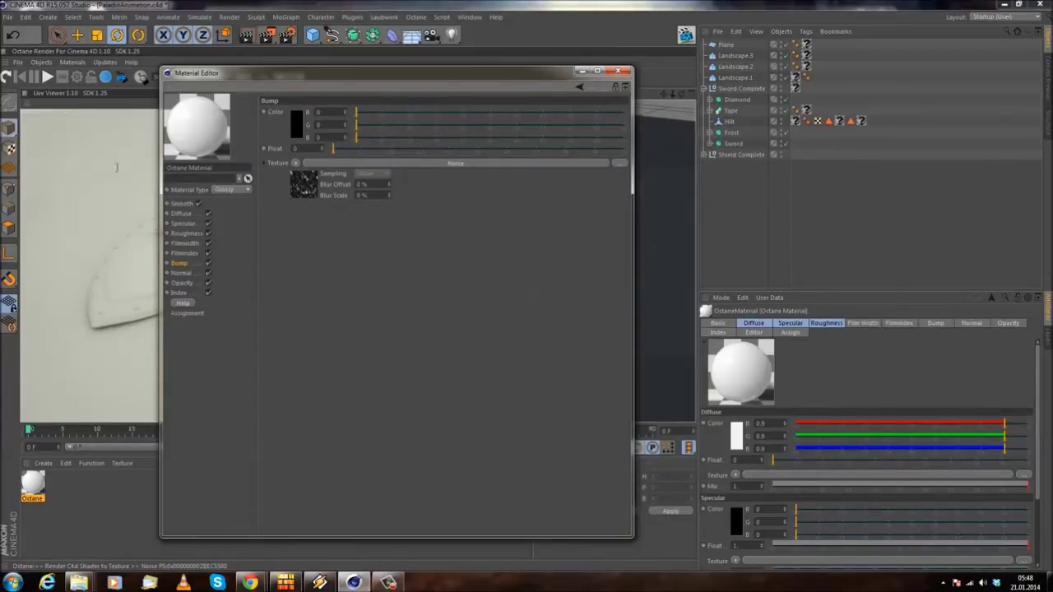
- Examine the bump Noise shader's properties, including noise type, octaves, scale and contrast, and close the material editor
left_click(351, 164)
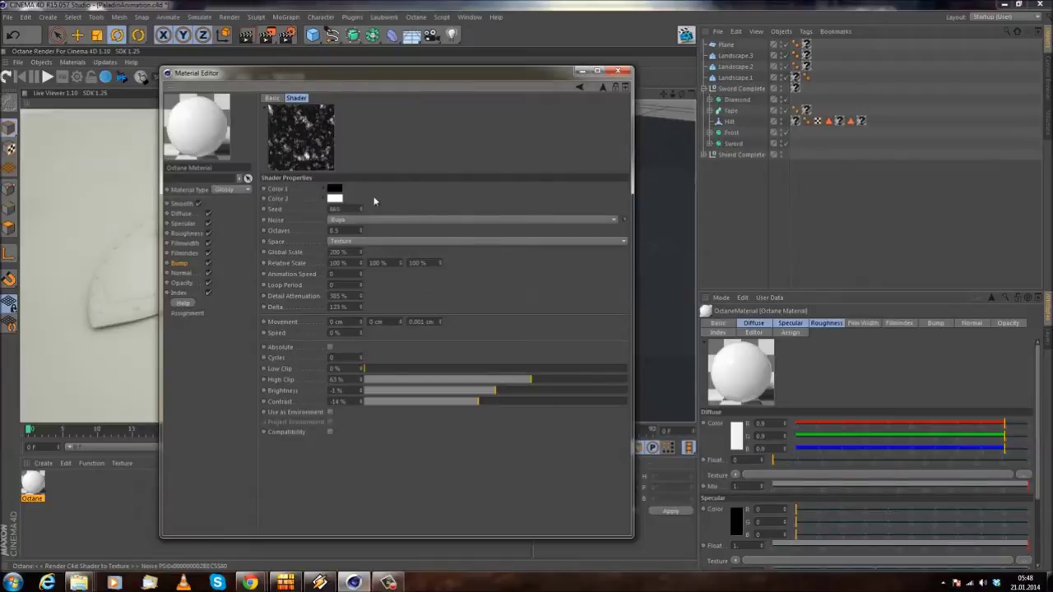
left_click_drag(315, 71, 524, 77)
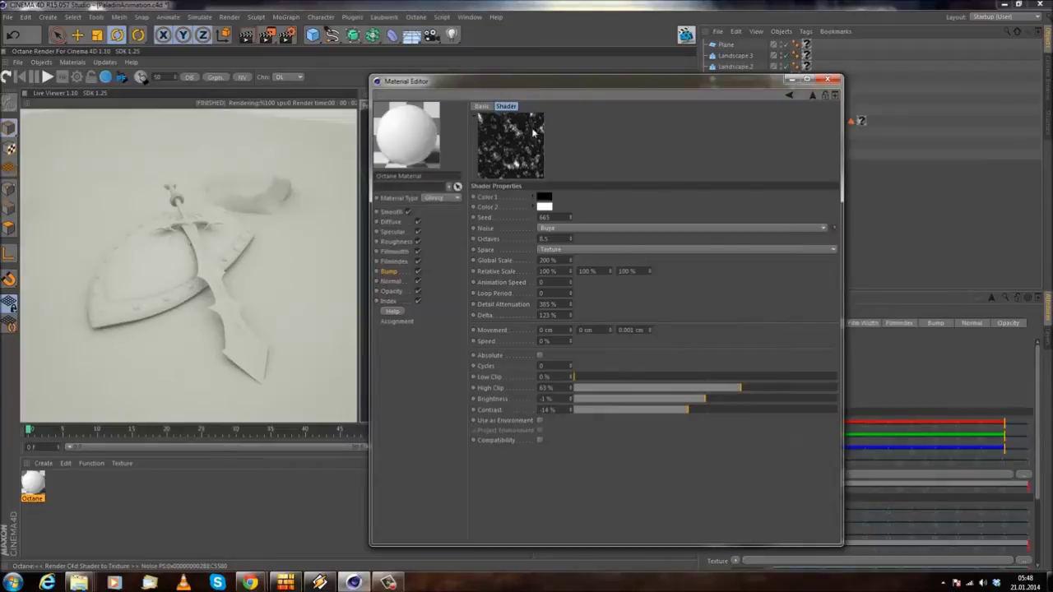
left_click_drag(525, 85, 495, 85)
left_click(360, 272)
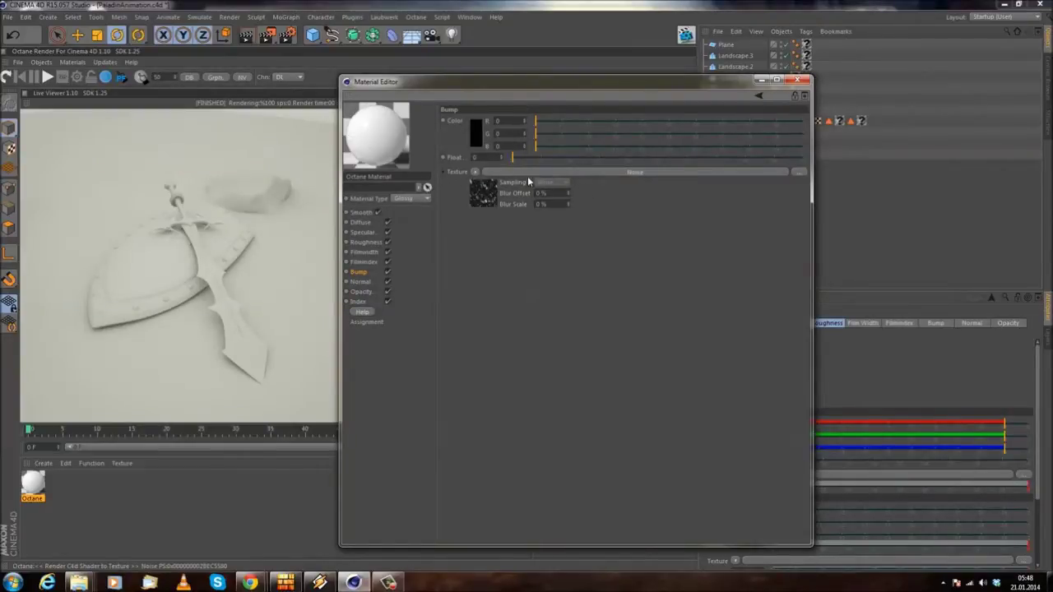
left_click(476, 172)
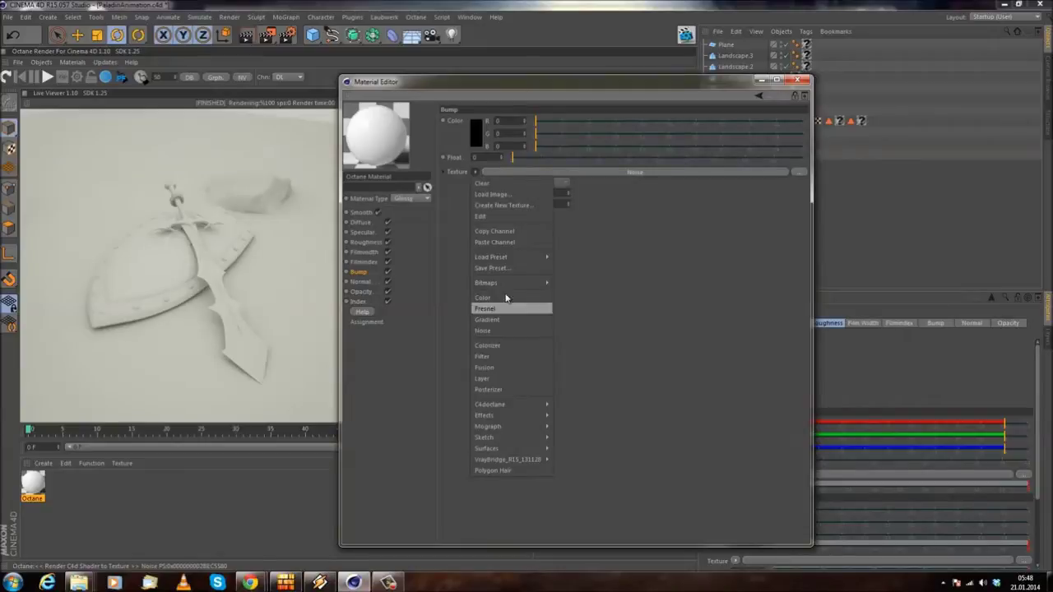
left_click(483, 330)
left_click(628, 171)
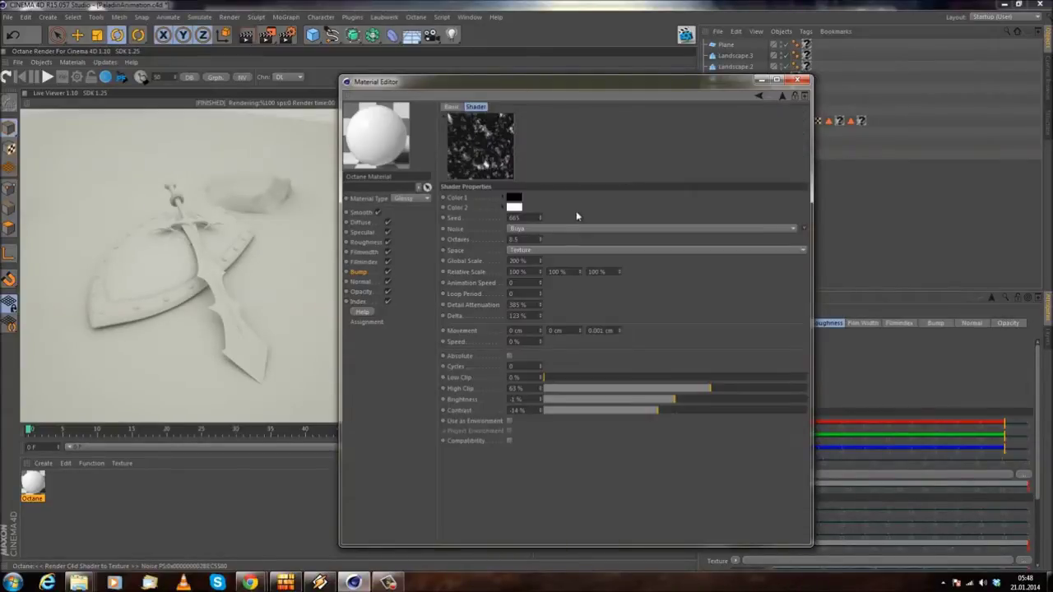
left_click(462, 231)
left_click(535, 232)
left_click(569, 194)
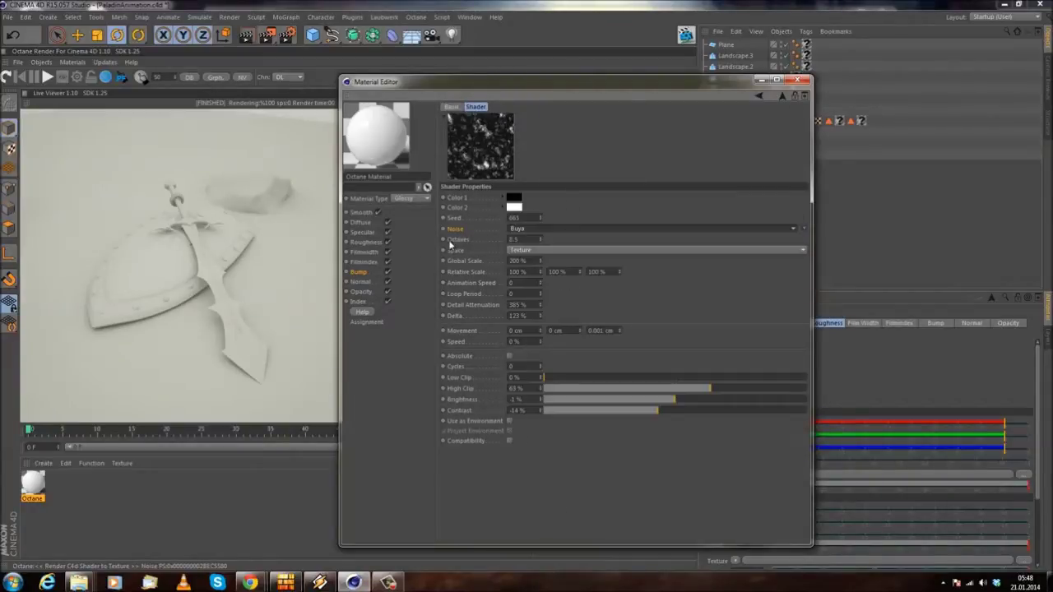
left_click(451, 241)
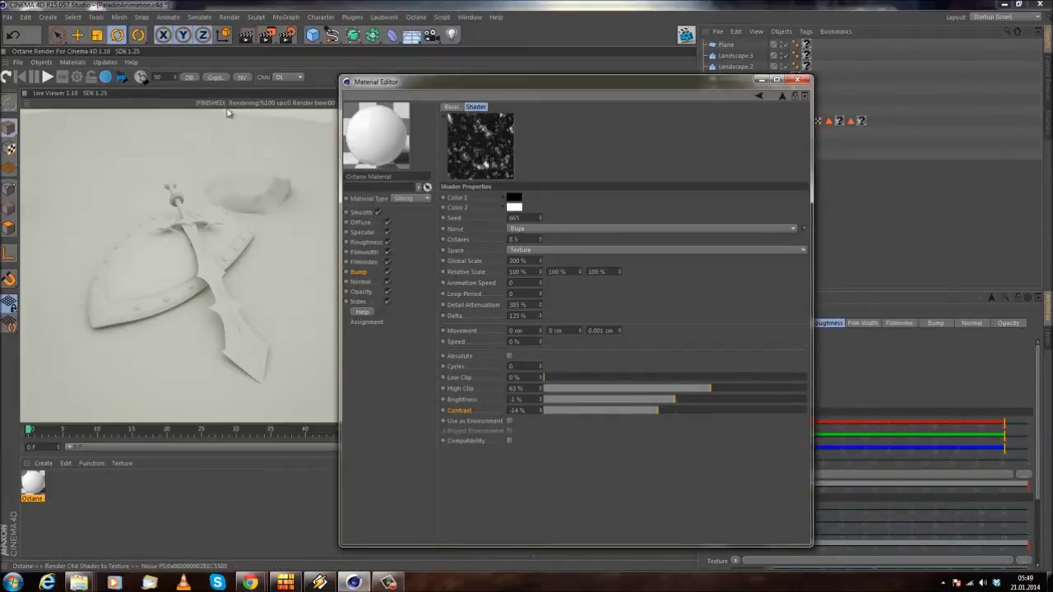
left_click(800, 79)
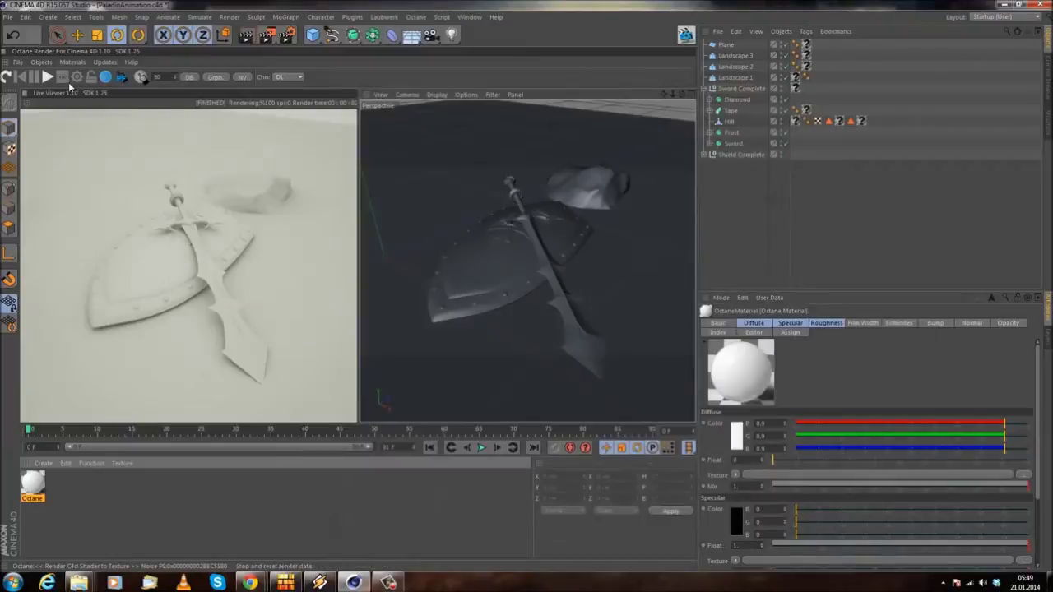
- Review the Shader To Texture options in the Octane settings, including the directory and texture size, and close the settings
left_click(77, 76)
left_click_drag(161, 17, 413, 113)
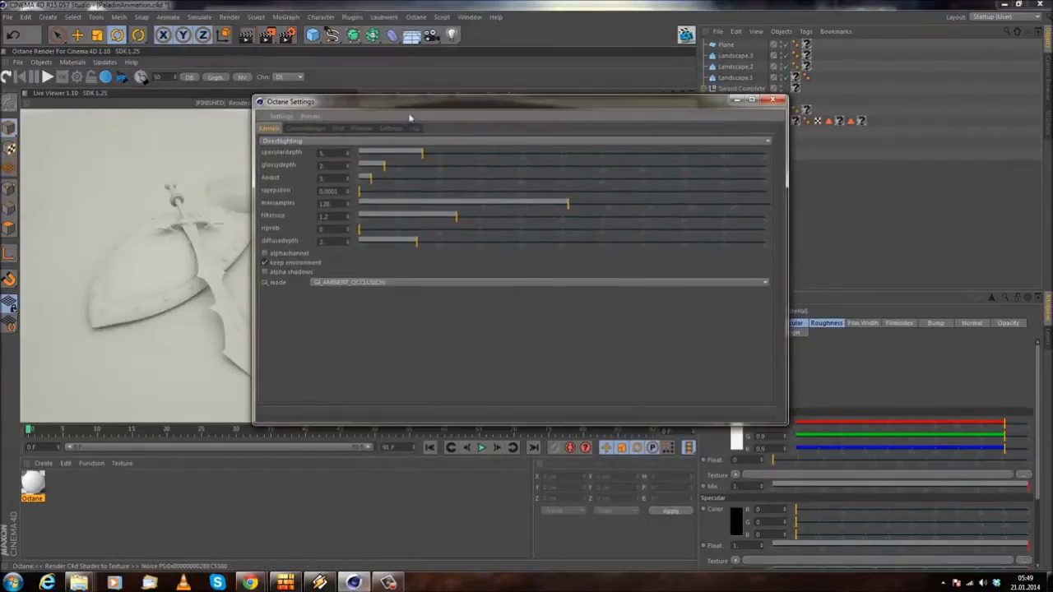
left_click(387, 130)
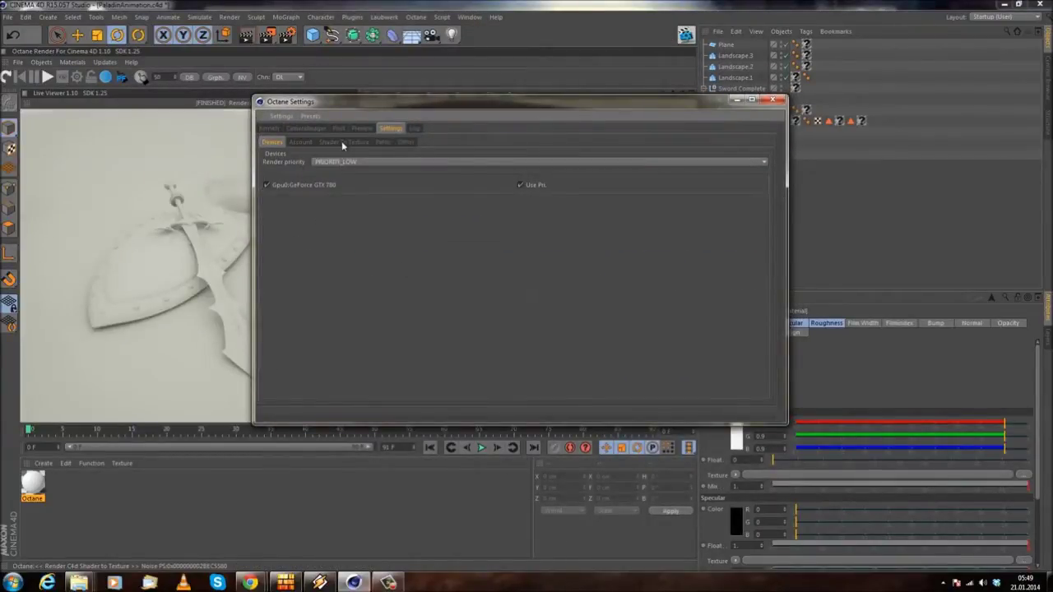
left_click(343, 144)
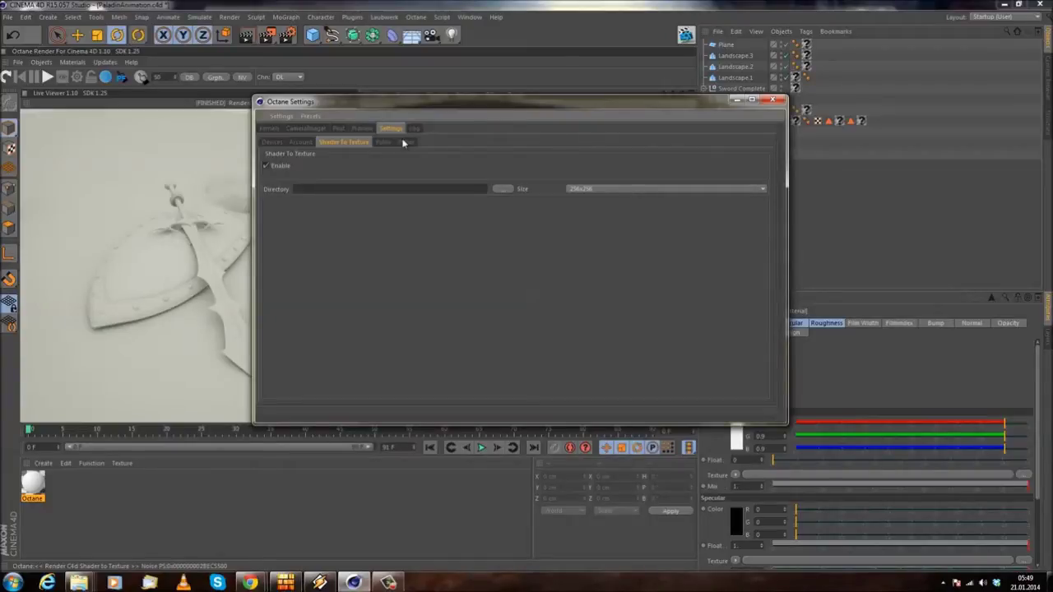
left_click(304, 144)
left_click(337, 144)
left_click(771, 99)
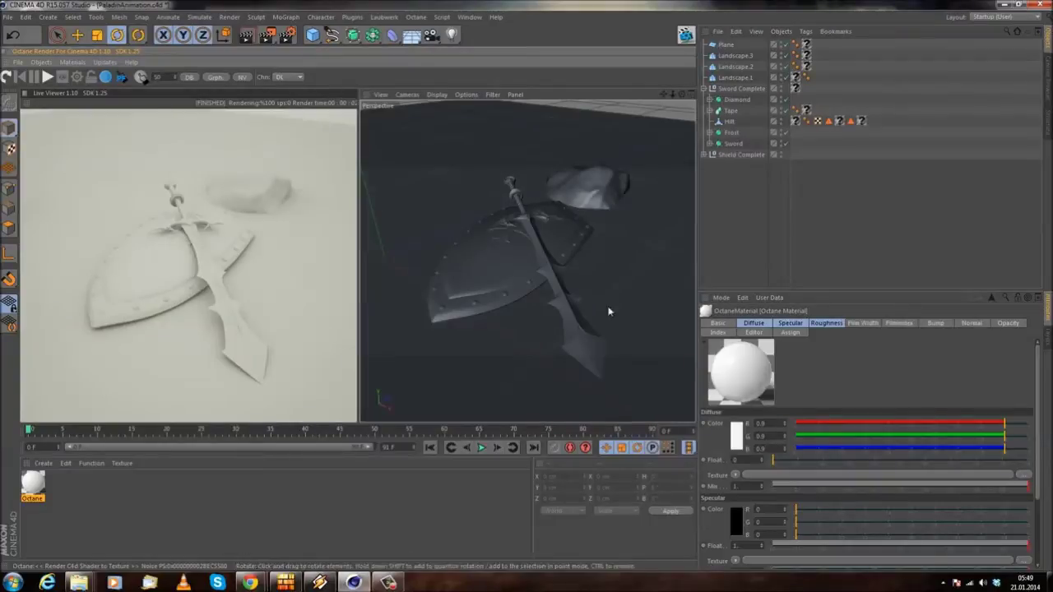
- Rename the floor plane as Ground and replace its missing material with the new Octane material, restarting the live render
left_click(627, 329)
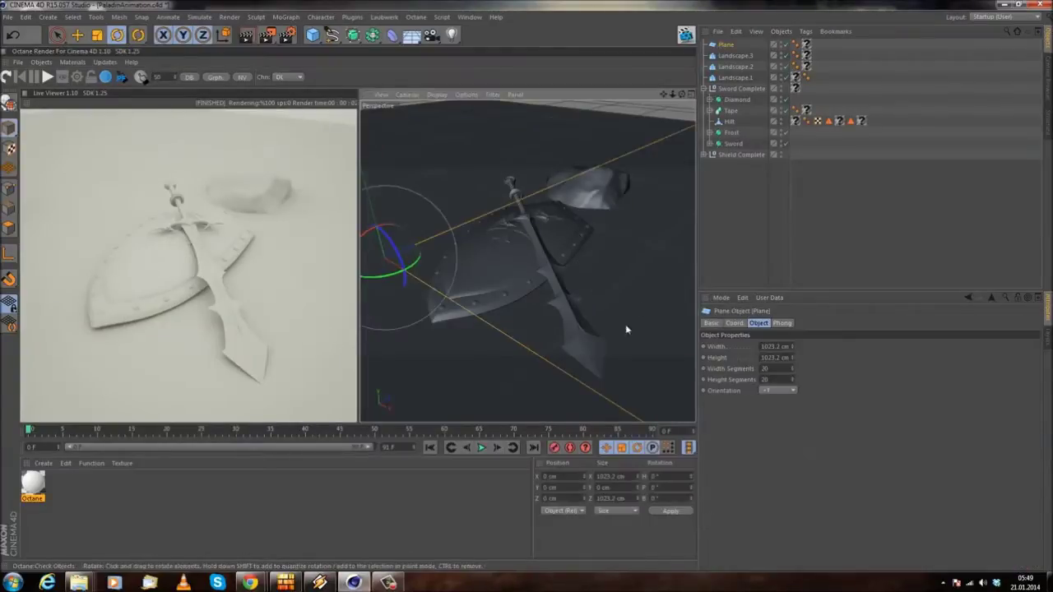
double_click(728, 45)
key("BackSpace")
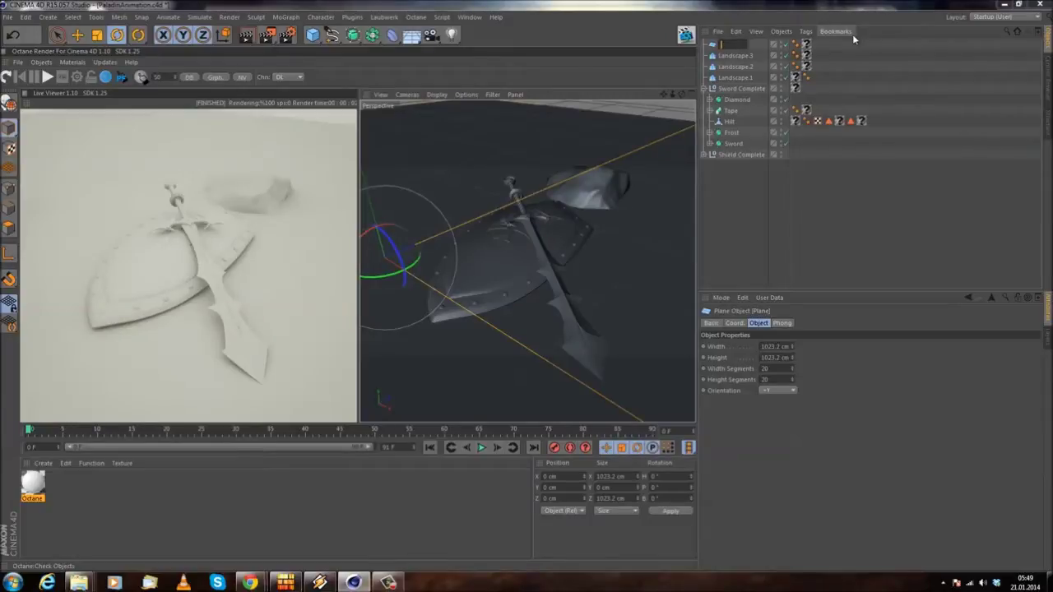
type("Ground")
key("Return")
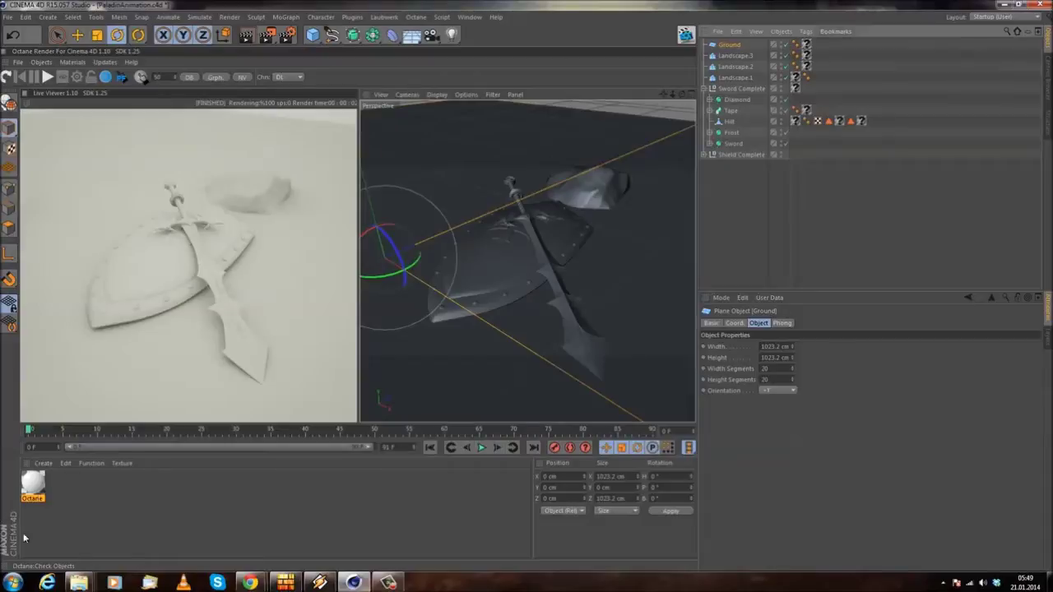
left_click_drag(31, 487, 808, 44)
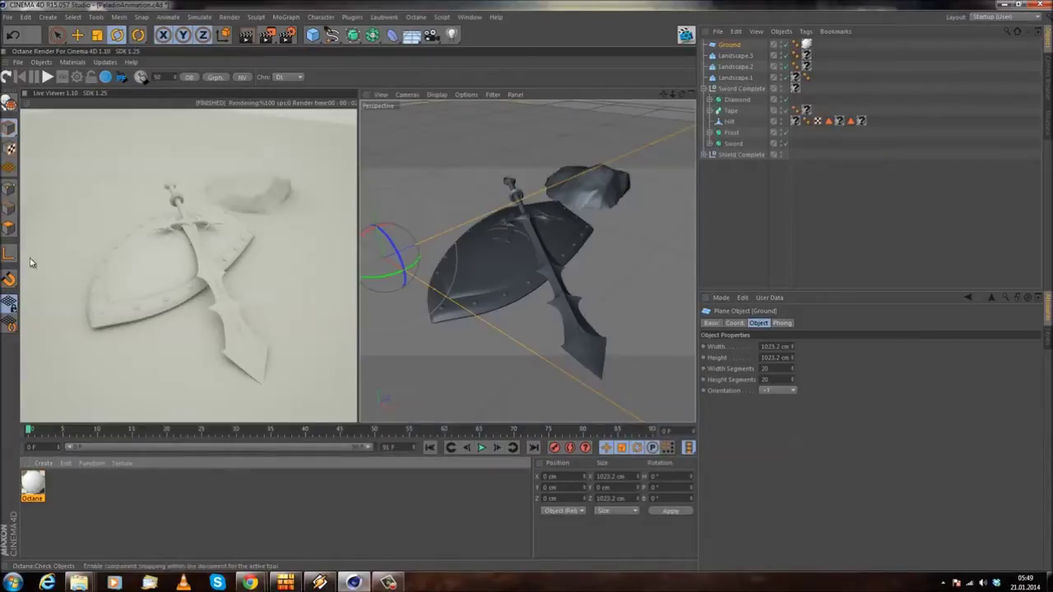
left_click(7, 76)
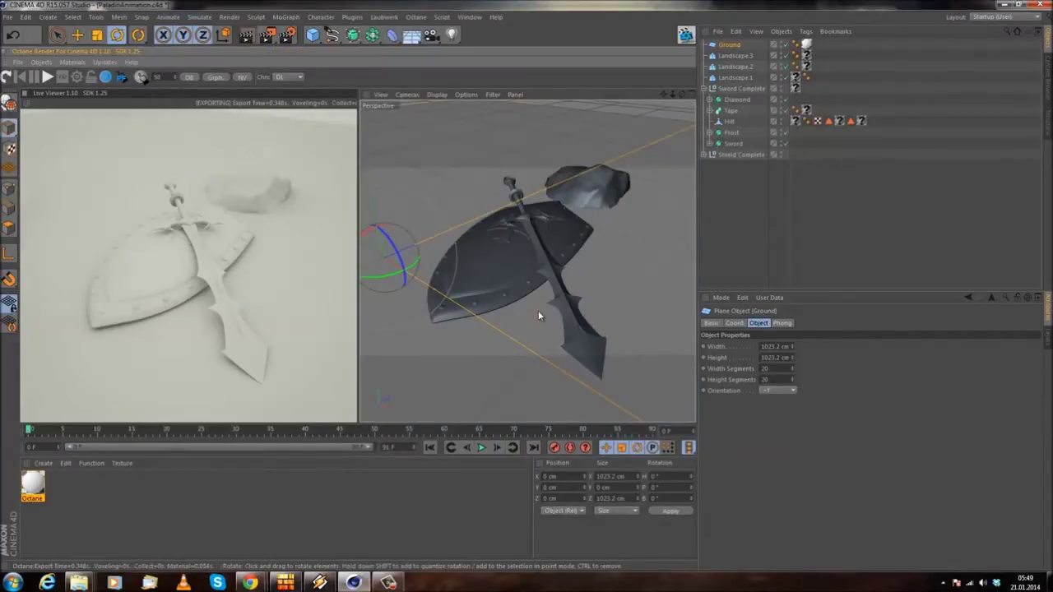
- Inspect the ground surface around the shield and the rocks close up in the live render
left_click_drag(464, 310, 497, 309, "alt")
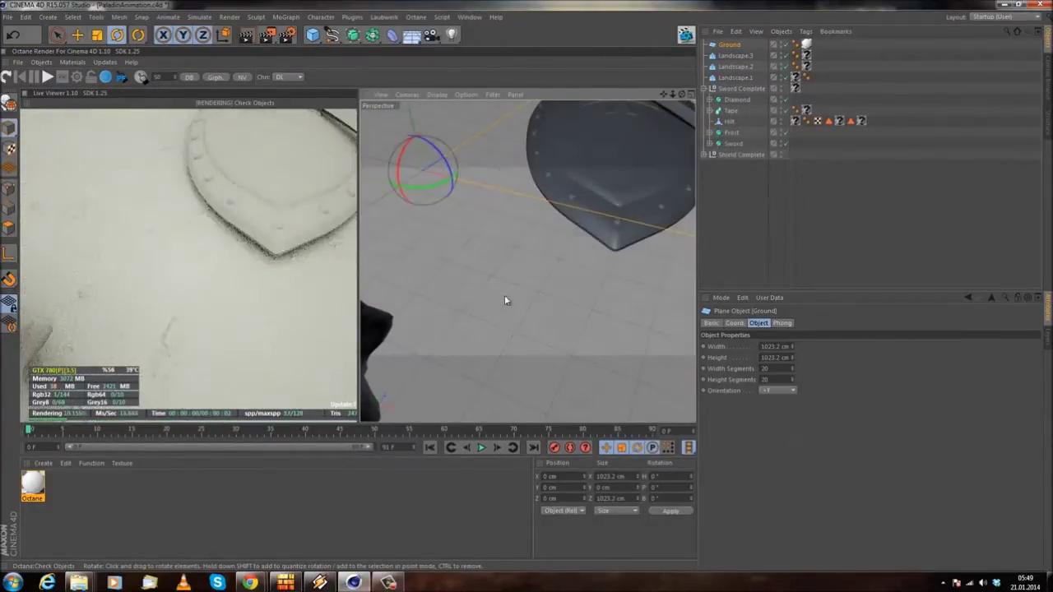
middle_click_drag(558, 223, 468, 353, "alt")
left_click_drag(566, 292, 618, 250, "alt")
middle_click_drag(618, 250, 353, 328, "alt")
left_click_drag(501, 313, 497, 321, "alt")
middle_click_drag(528, 249, 437, 378, "alt")
left_click_drag(436, 378, 501, 263, "alt")
scroll(502, 260, "down", 3)
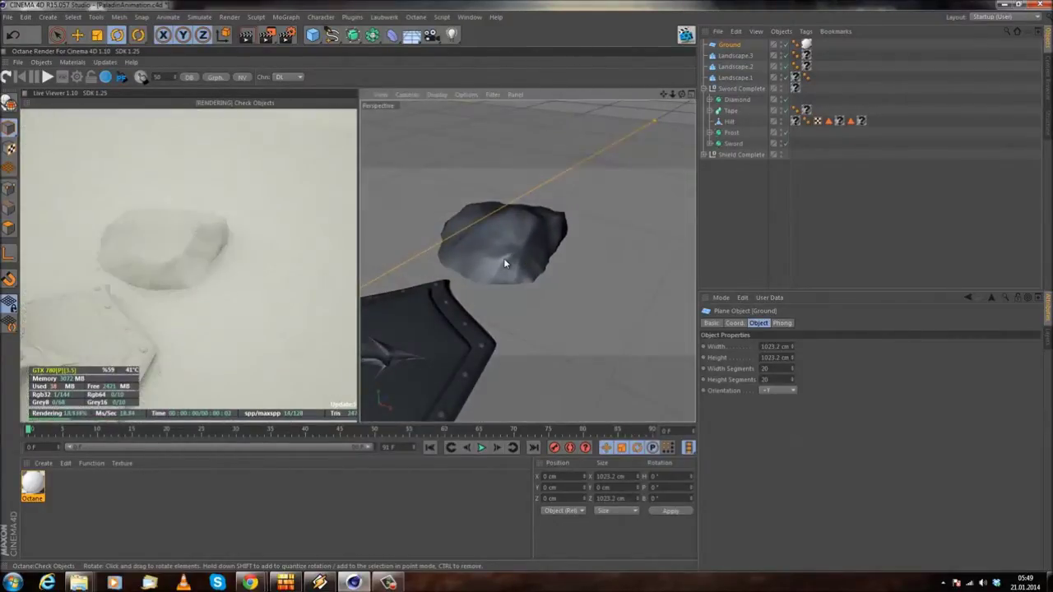
- Try raising the float value of the ground material's bump channel, then bring it back down to 0
double_click(33, 485)
left_click_drag(376, 76, 649, 94)
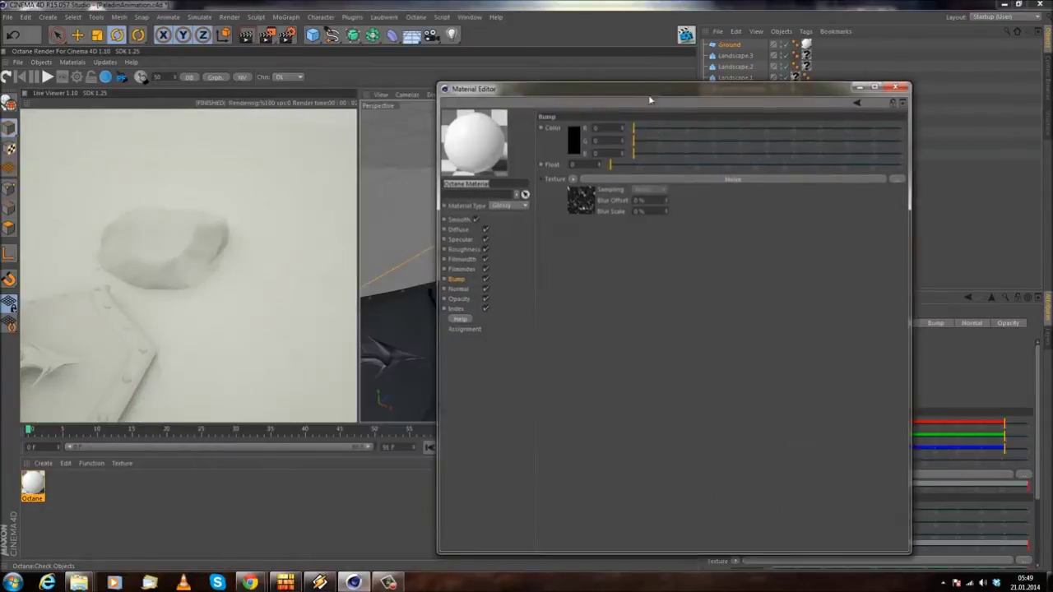
left_click_drag(610, 164, 993, 175)
left_click_drag(675, 167, 453, 176)
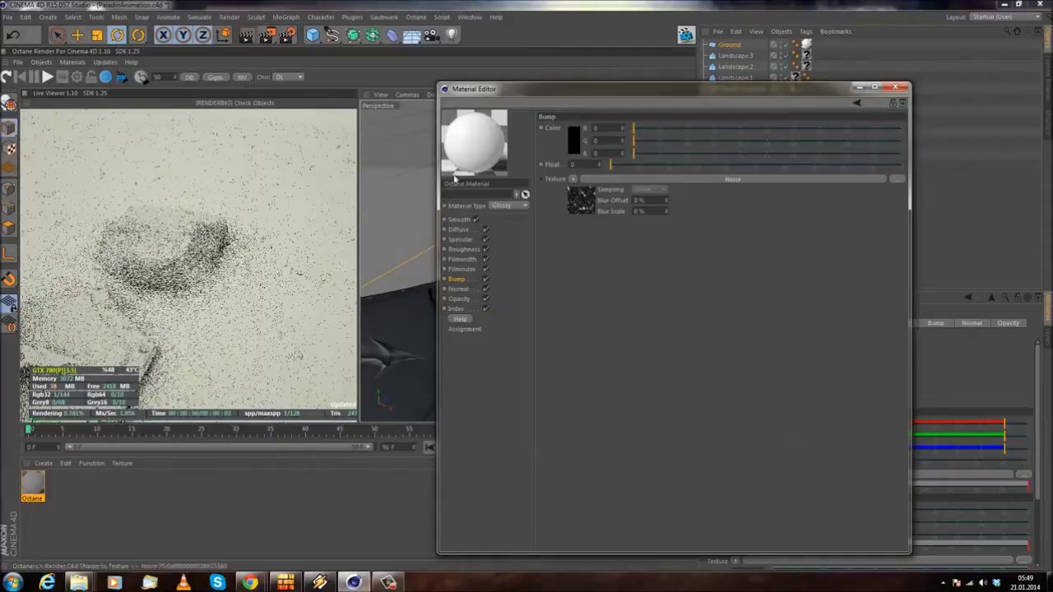
- Set the bump Noise shader's Color 1 to grey and restart the live render to check the ground
left_click(669, 181)
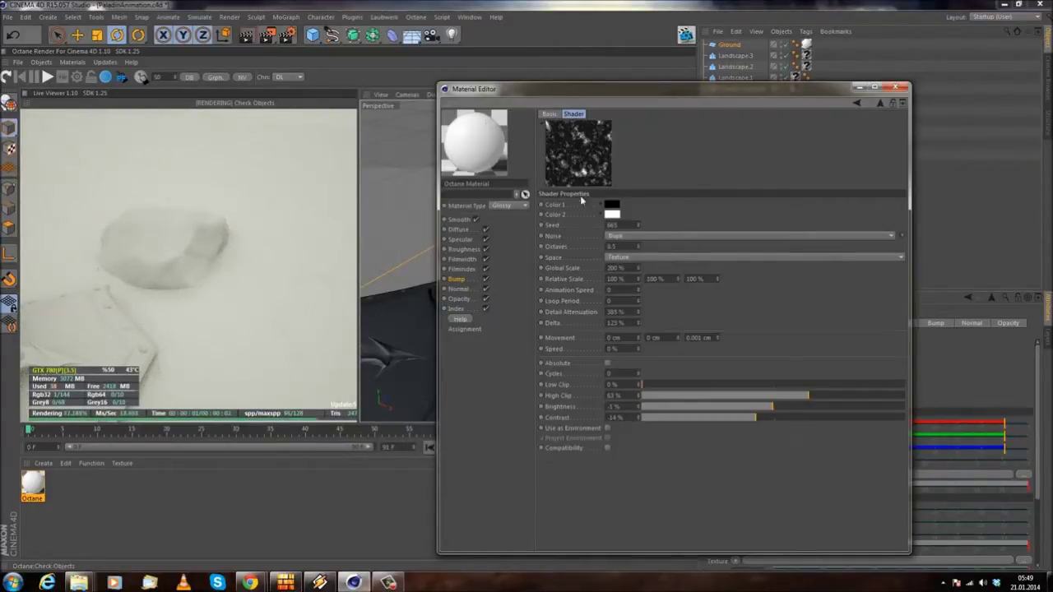
left_click(613, 204)
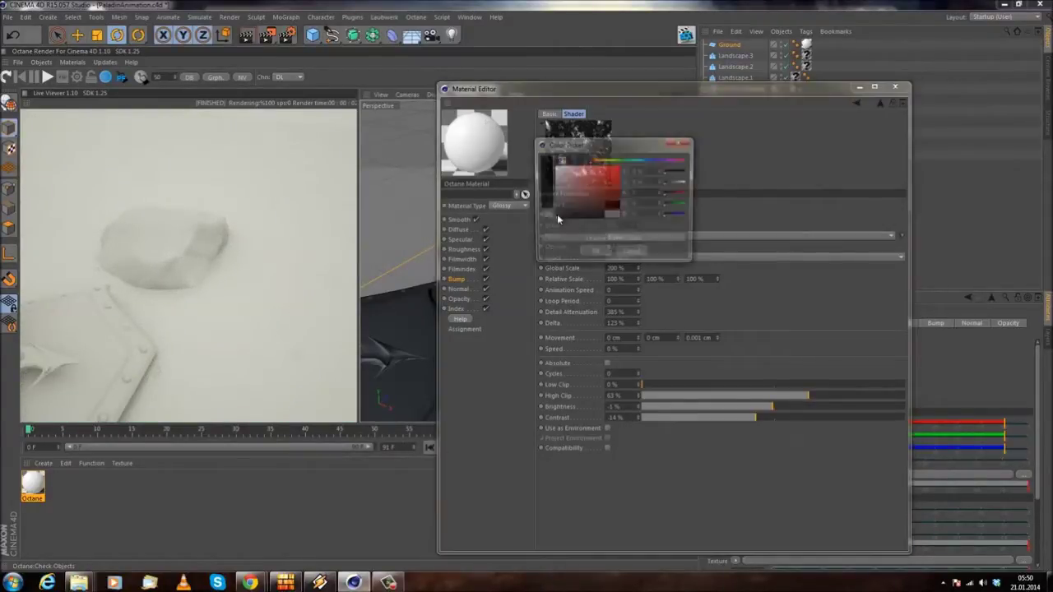
left_click(594, 254)
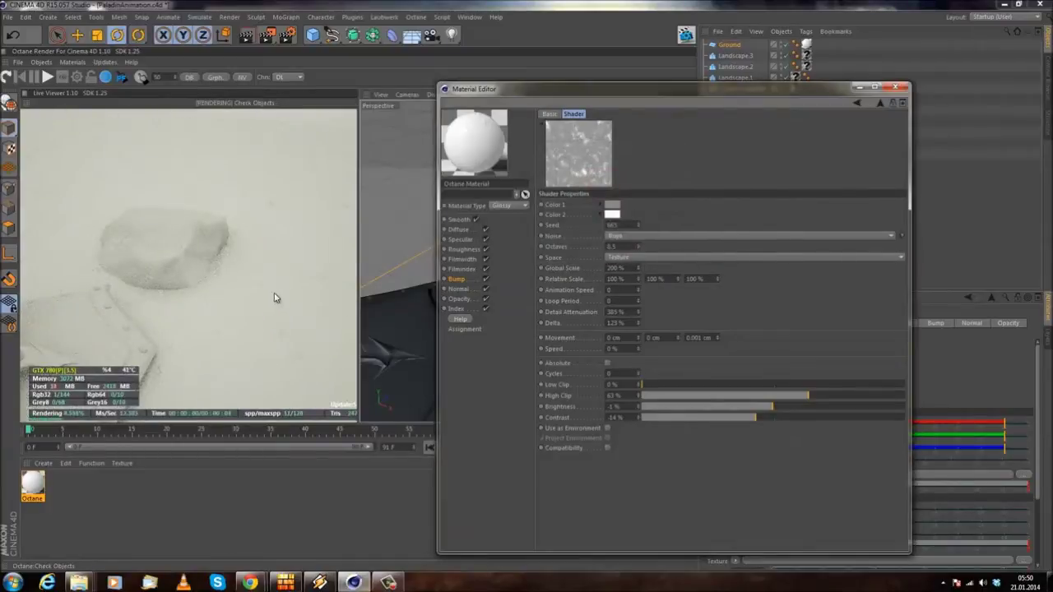
left_click(5, 77)
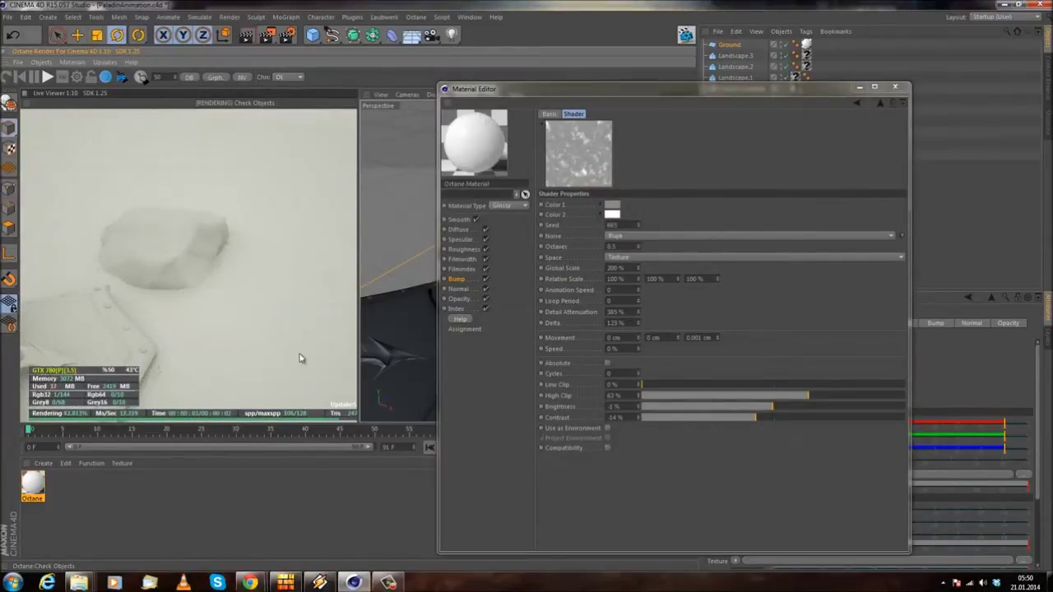
left_click_drag(399, 281, 442, 287, "alt")
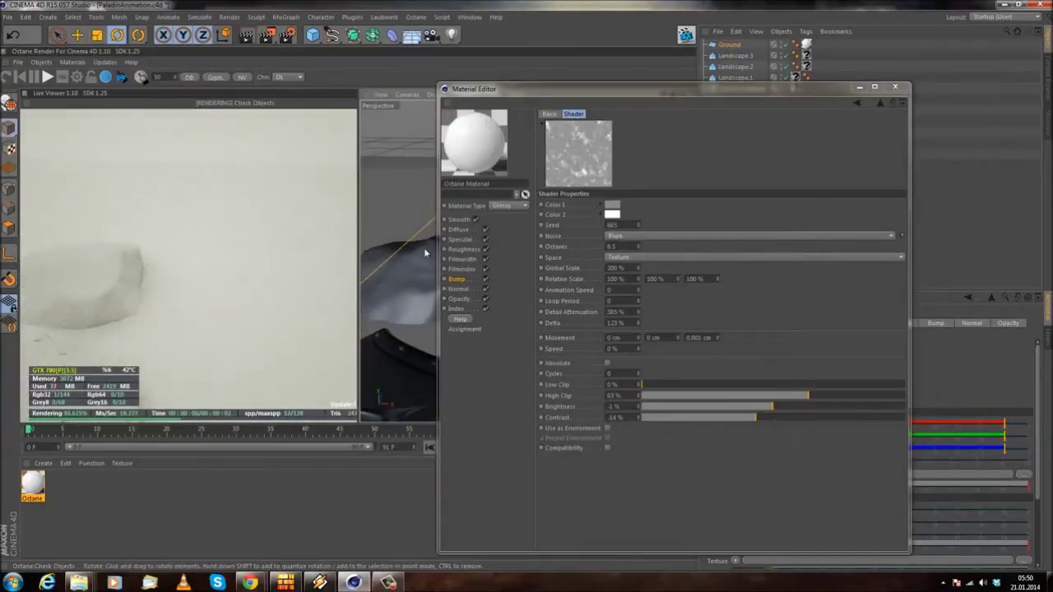
- Set the Noise shader's Color 2 to black, restart the live render and inspect the ground around the sword and shield
left_click(612, 214)
left_click(570, 218)
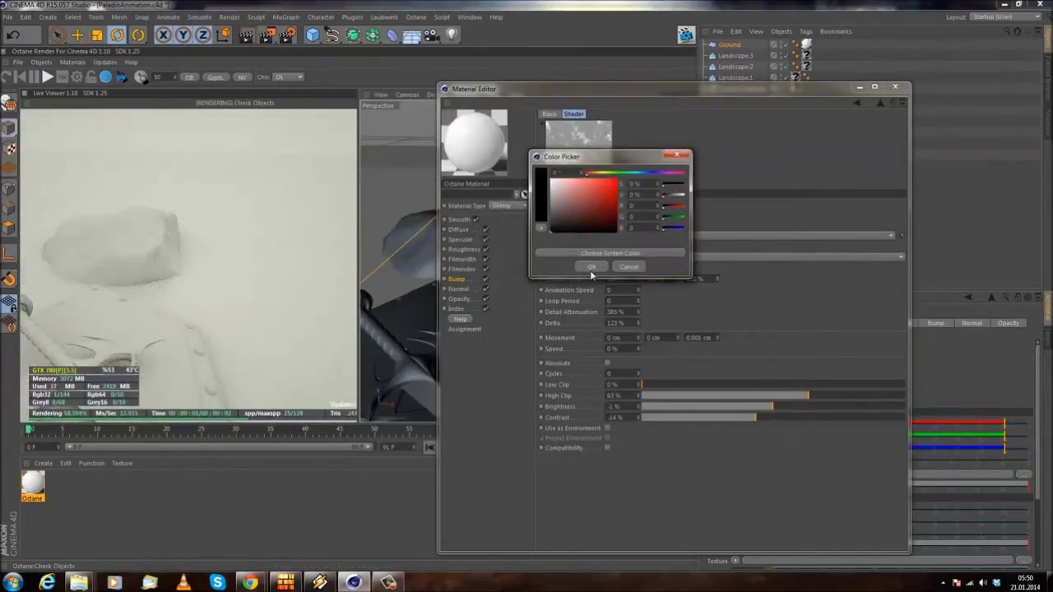
left_click(591, 266)
left_click(11, 80)
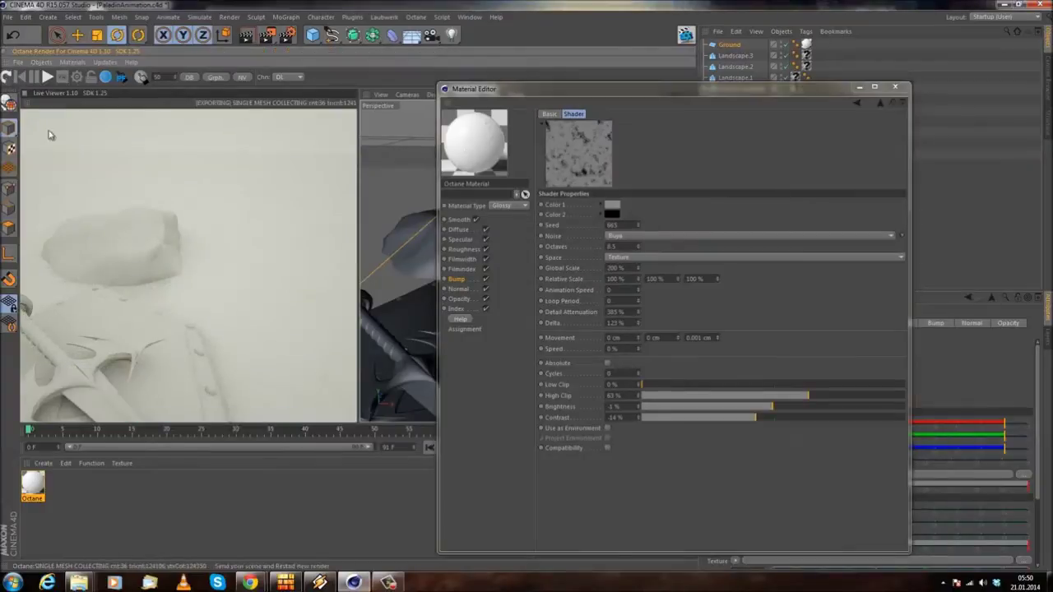
left_click_drag(301, 285, 189, 373)
middle_click_drag(132, 315, 433, 80)
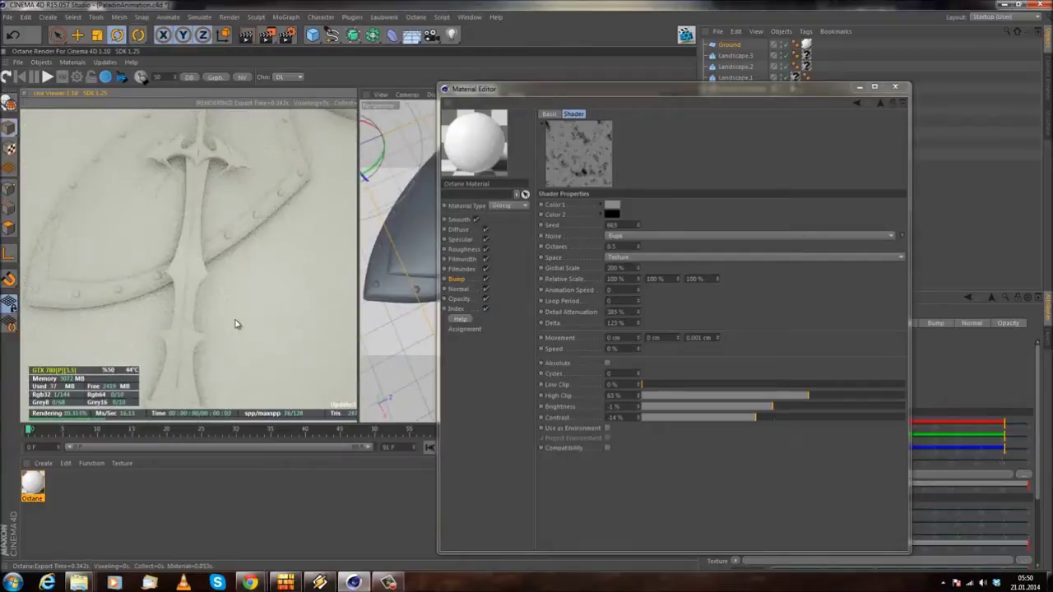
left_click_drag(236, 324, 191, 321)
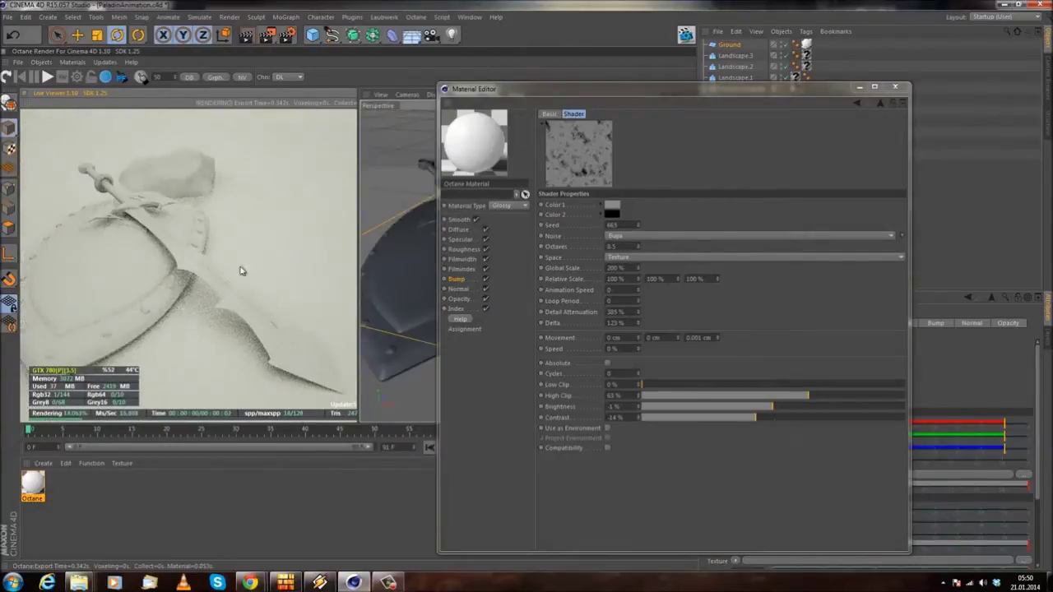
left_click_drag(220, 275, 346, 189)
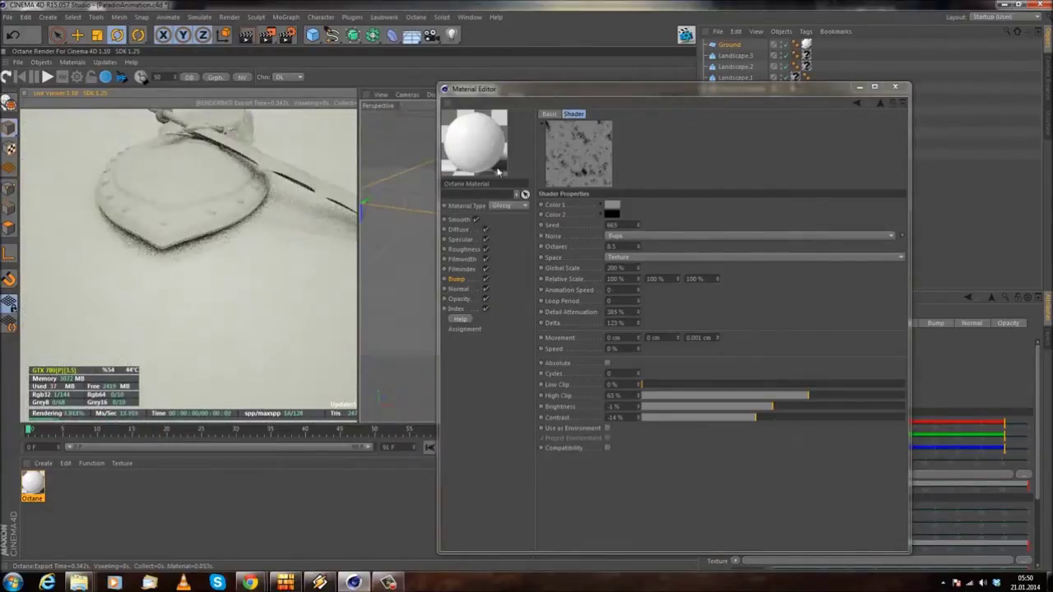
- Restore the Noise shader's Color 2 to white and Color 1 to black, and restart the live render
left_click(612, 214)
left_click(591, 267)
left_click(613, 205)
left_click_drag(569, 205, 501, 237)
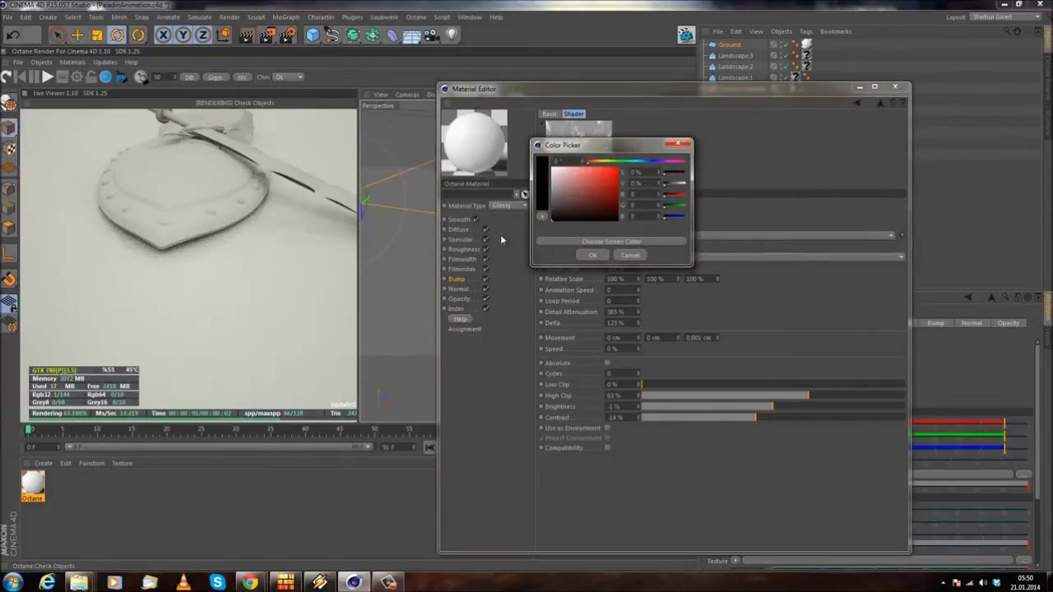
left_click(593, 256)
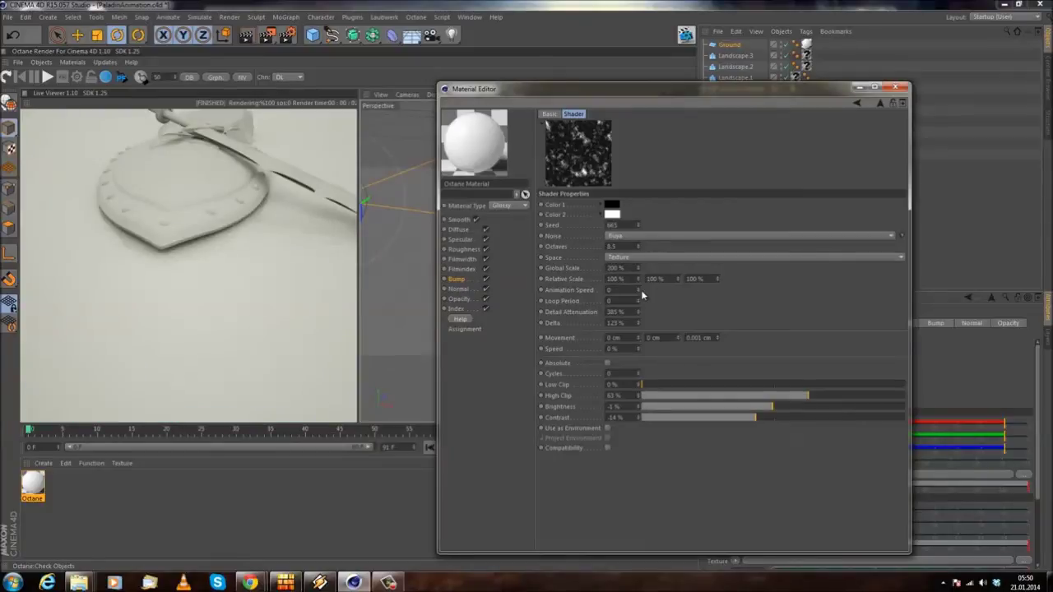
left_click(260, 266)
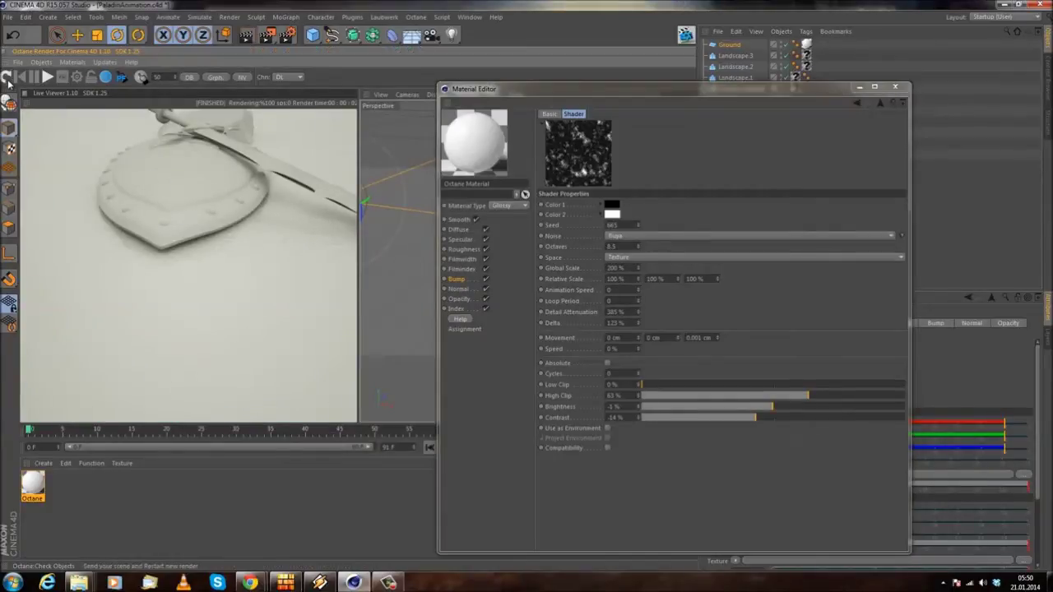
- Assign an Octane ImageTexture shader to the ground material's diffuse channel
left_click_drag(556, 94, 585, 78)
left_click(488, 213)
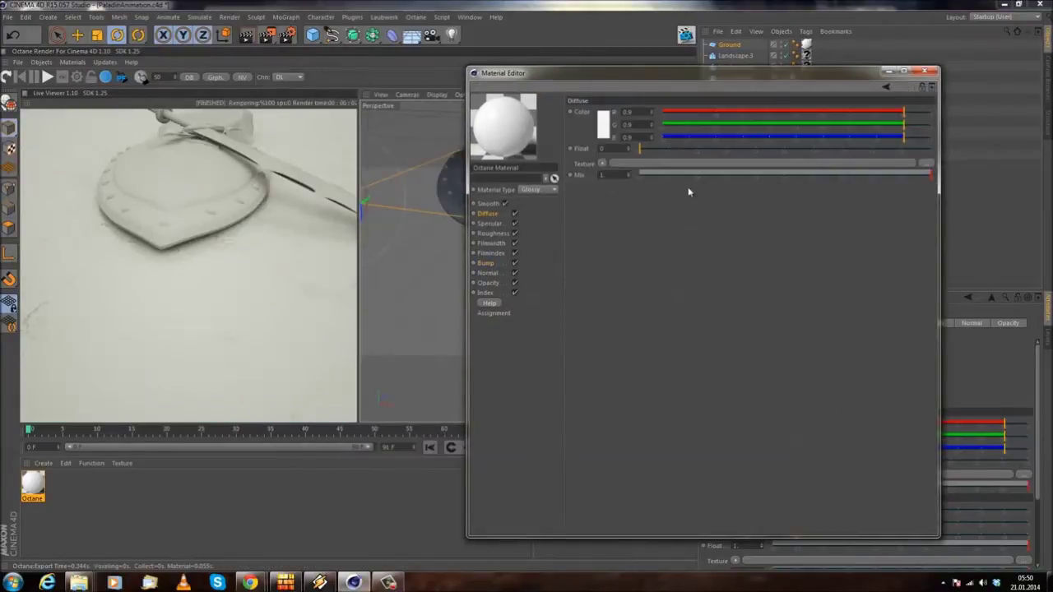
left_click(602, 164)
mouse_move(649, 381)
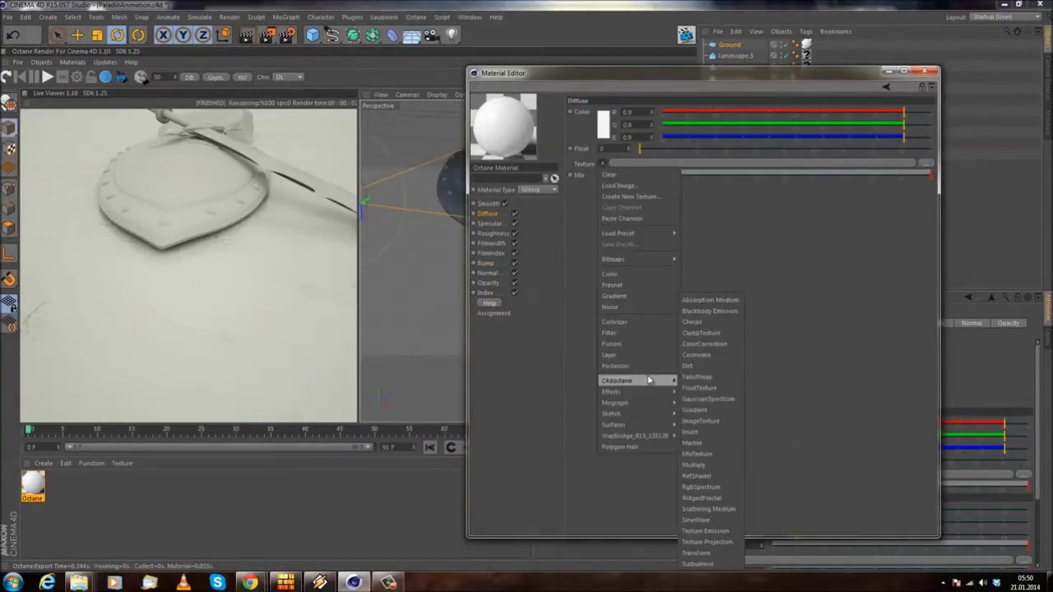
left_click(701, 421)
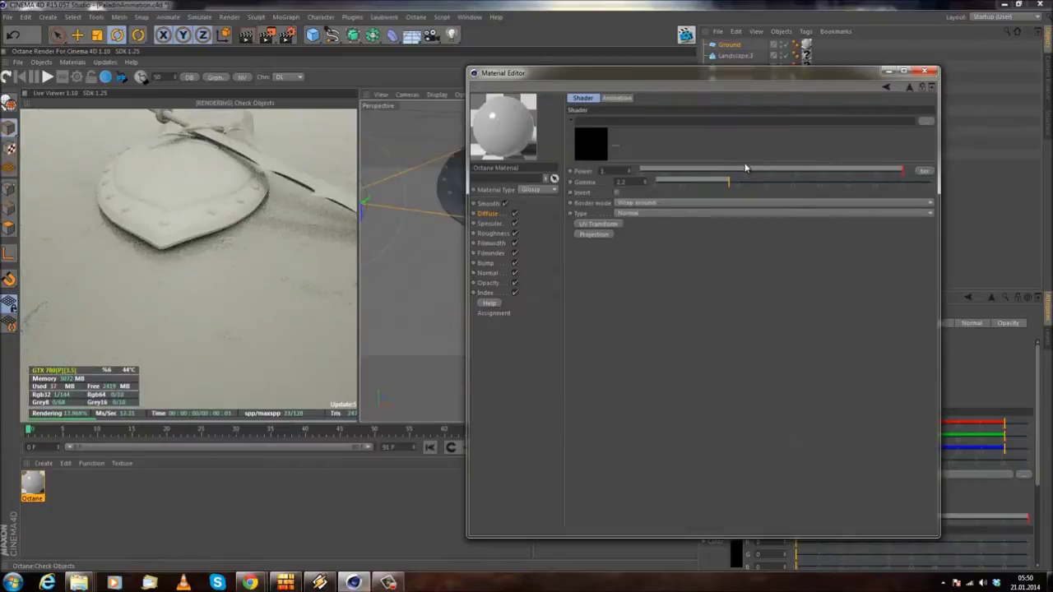
- Load textures-9-l.jpg from the Personal\Beer\tex folder into the image texture without copying it to the project location
left_click(926, 121)
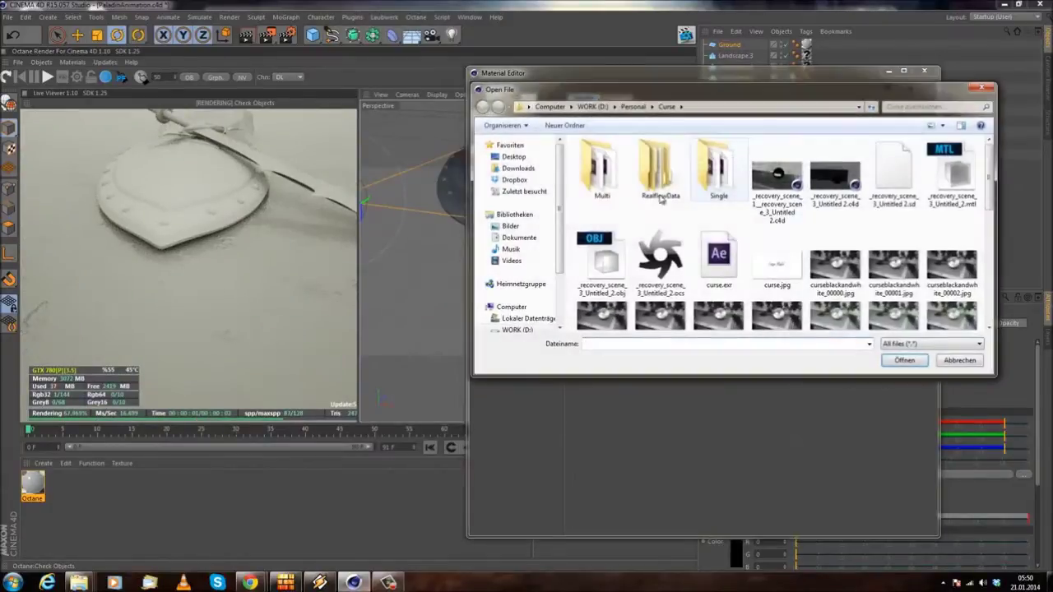
left_click(632, 108)
double_click(634, 208)
double_click(585, 158)
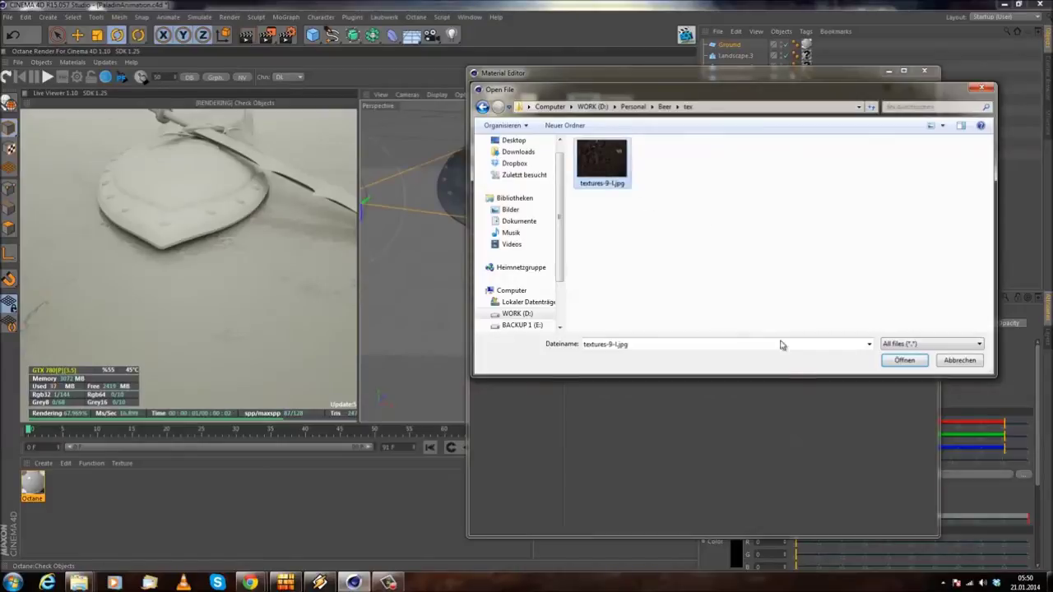
left_click(904, 362)
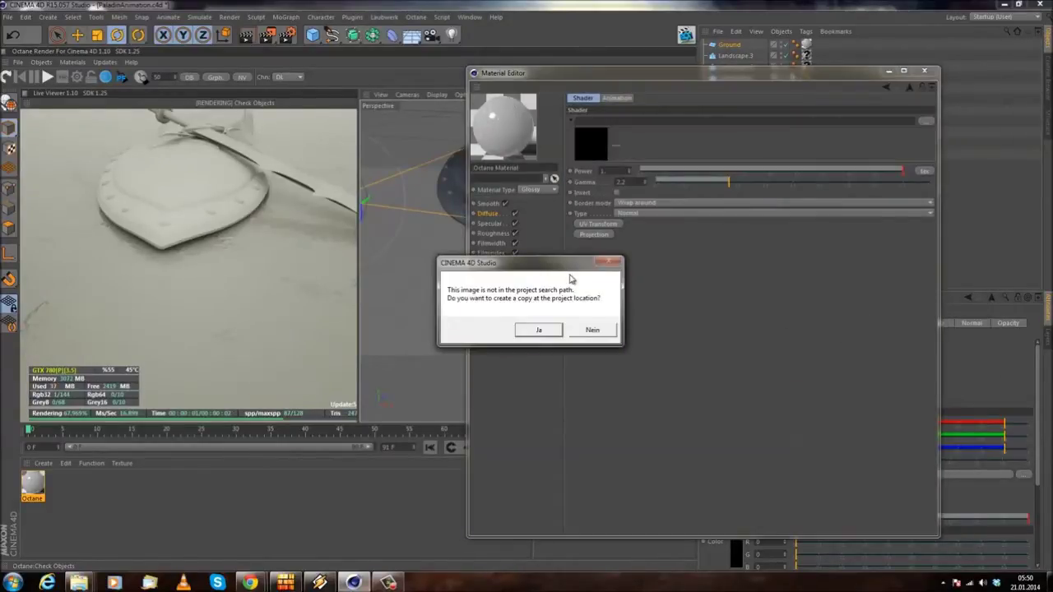
left_click(592, 330)
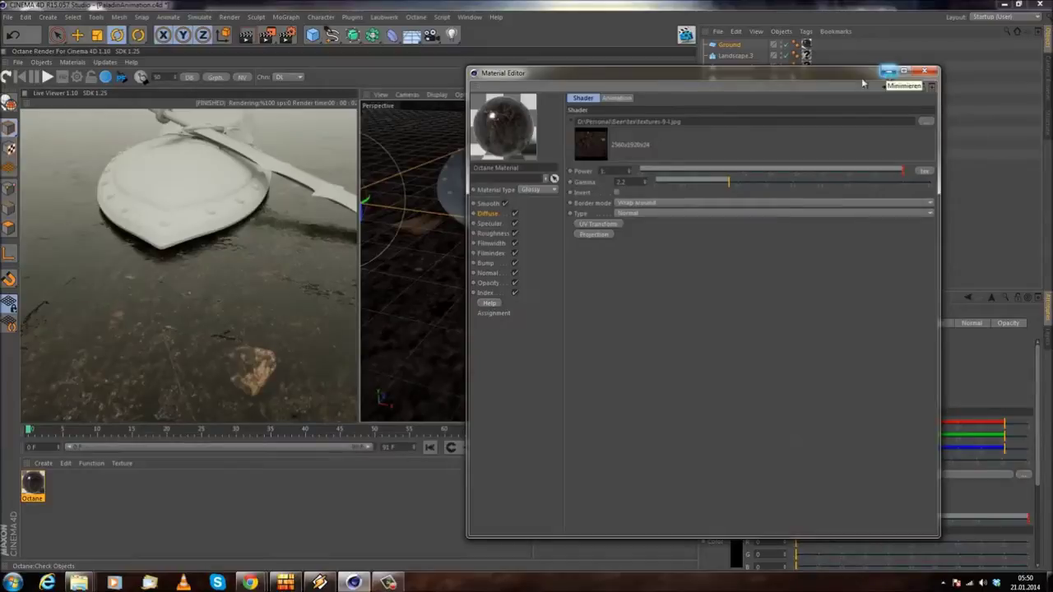
- Add a UV transform and a projection to the diffuse image texture and set the texture projection to Box
left_click(487, 214)
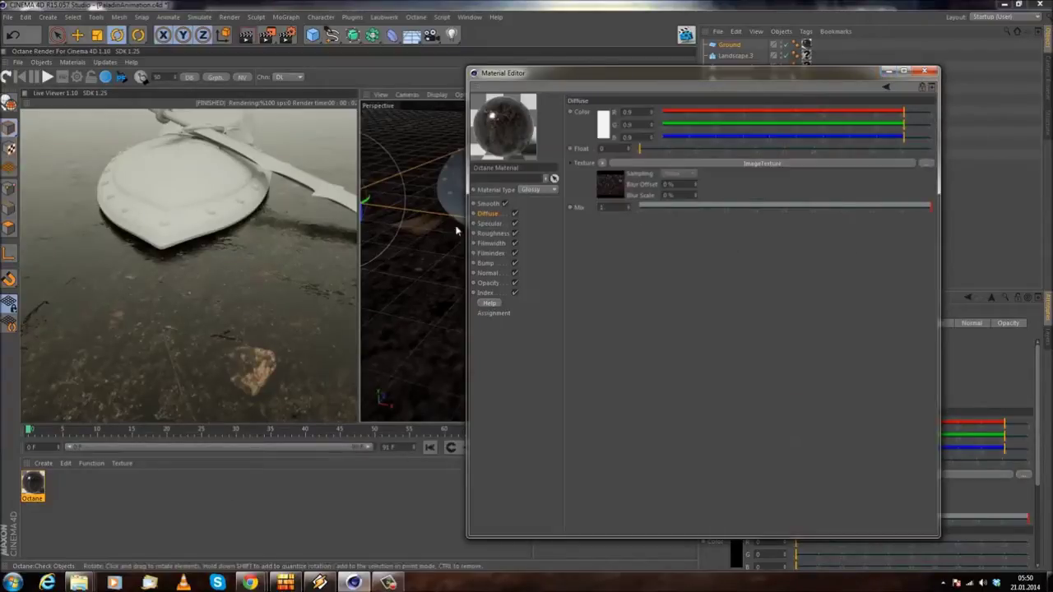
left_click(744, 163)
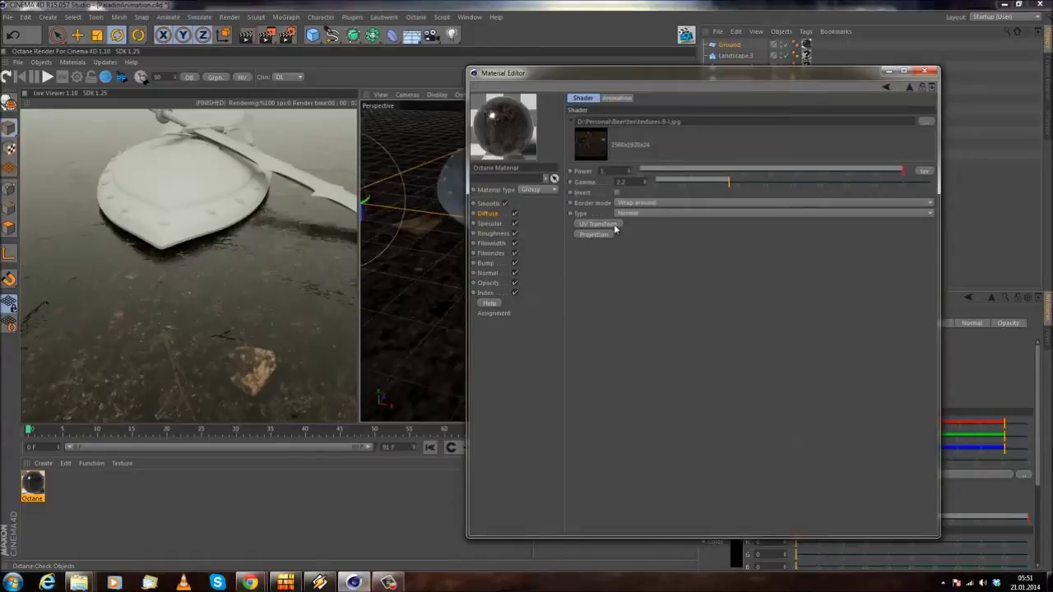
left_click(612, 227)
left_click(595, 237)
left_click(573, 237)
left_click(658, 248)
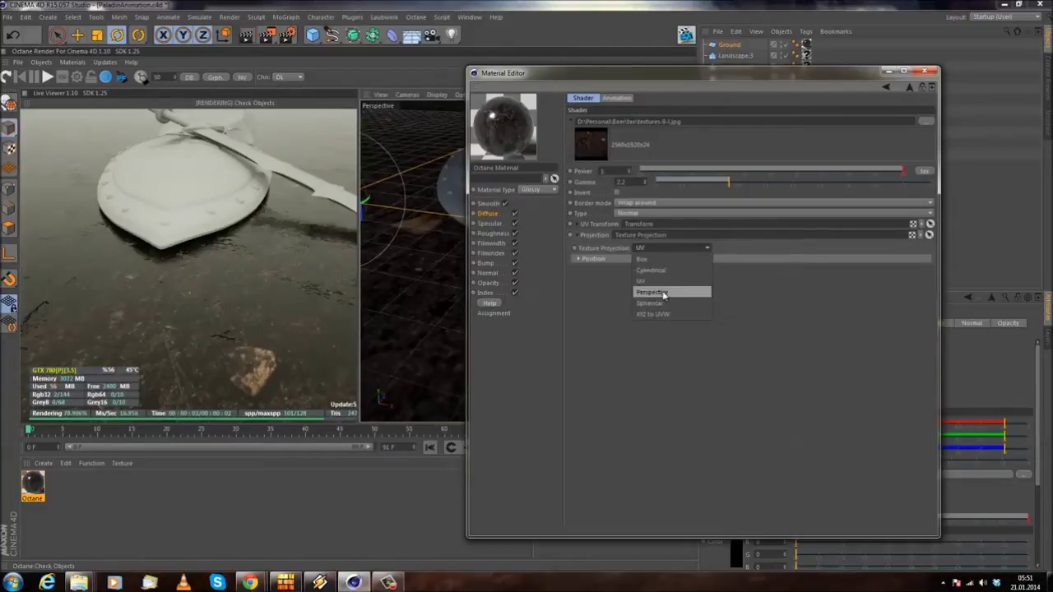
left_click(650, 259)
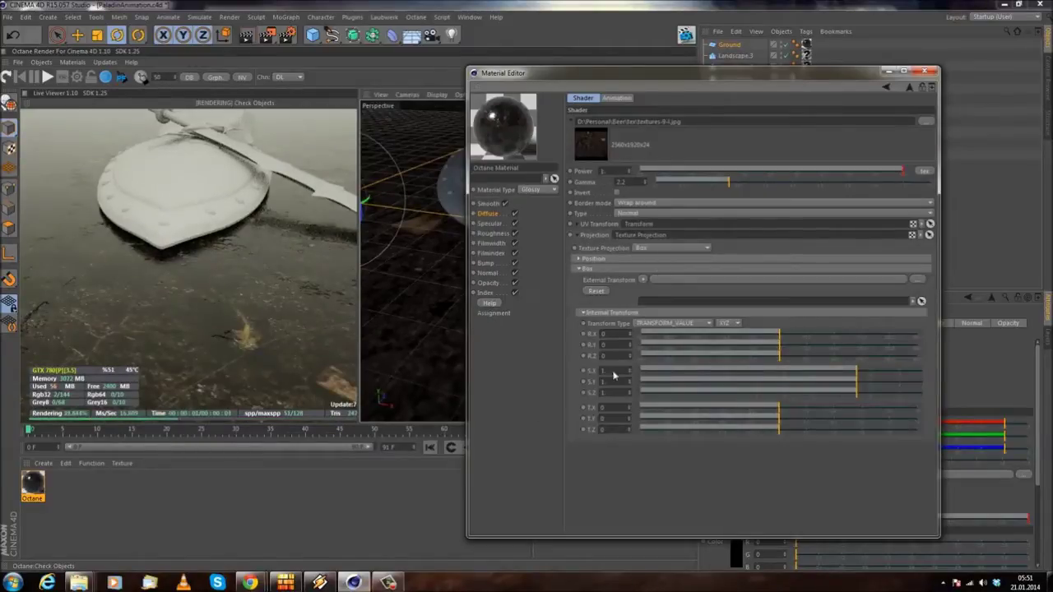
- Try reducing the box projection's scale to about 0.44 in X, 0.46 in Y and 0.21 in Z
left_click_drag(858, 375, 787, 372)
left_click_drag(855, 383, 831, 372)
left_click(801, 372)
left_click_drag(416, 279, 452, 311, "alt")
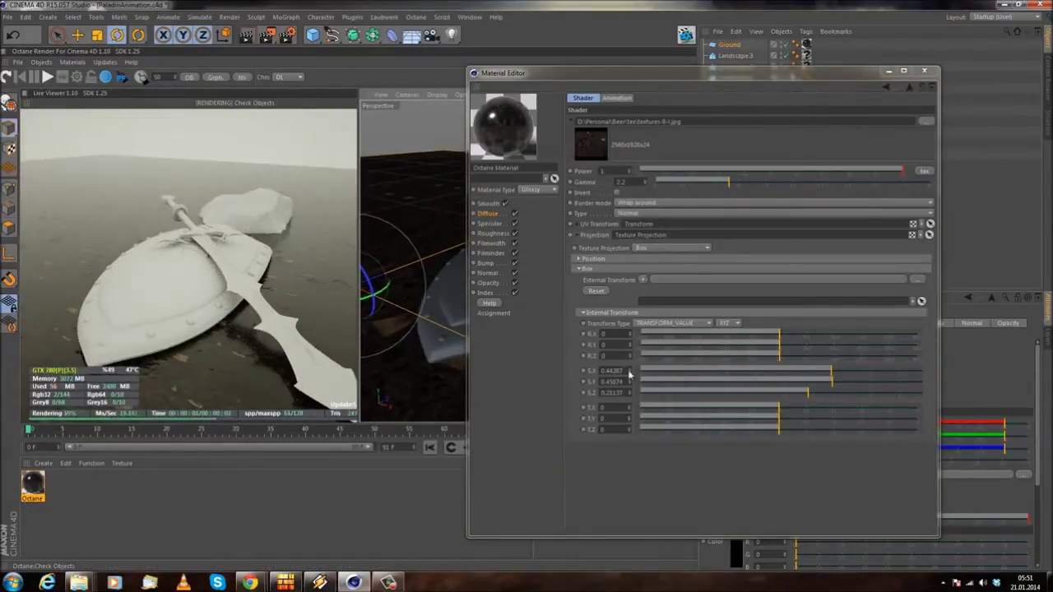
- Reset the box projection's X, Y and Z scale to 1 and check the ground texture in the live render
type("1")
key("Return")
type("1")
key("Return")
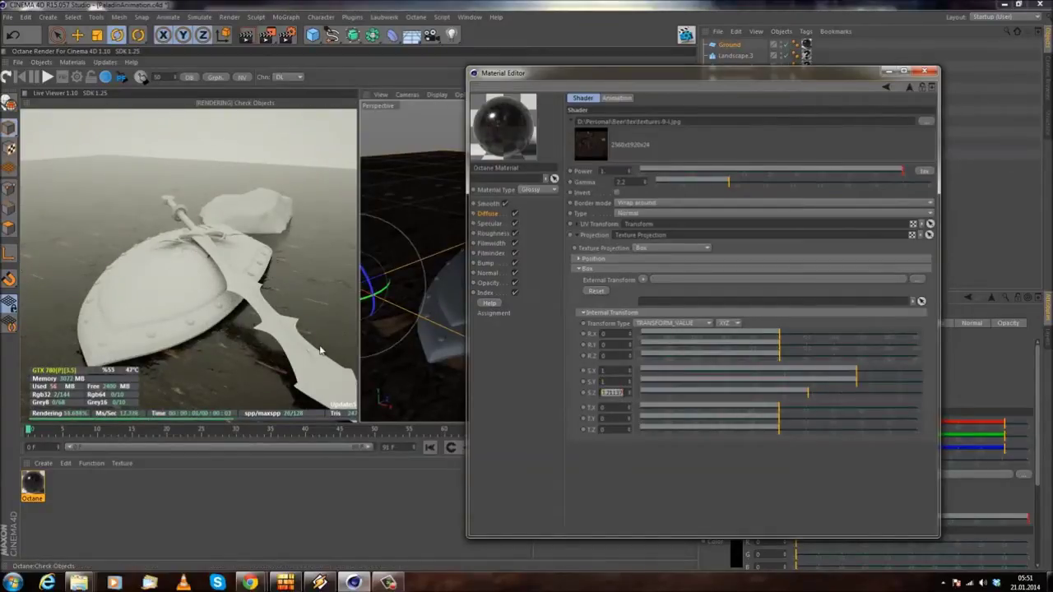
type("1")
key("Return")
left_click_drag(420, 280, 418, 335, "alt")
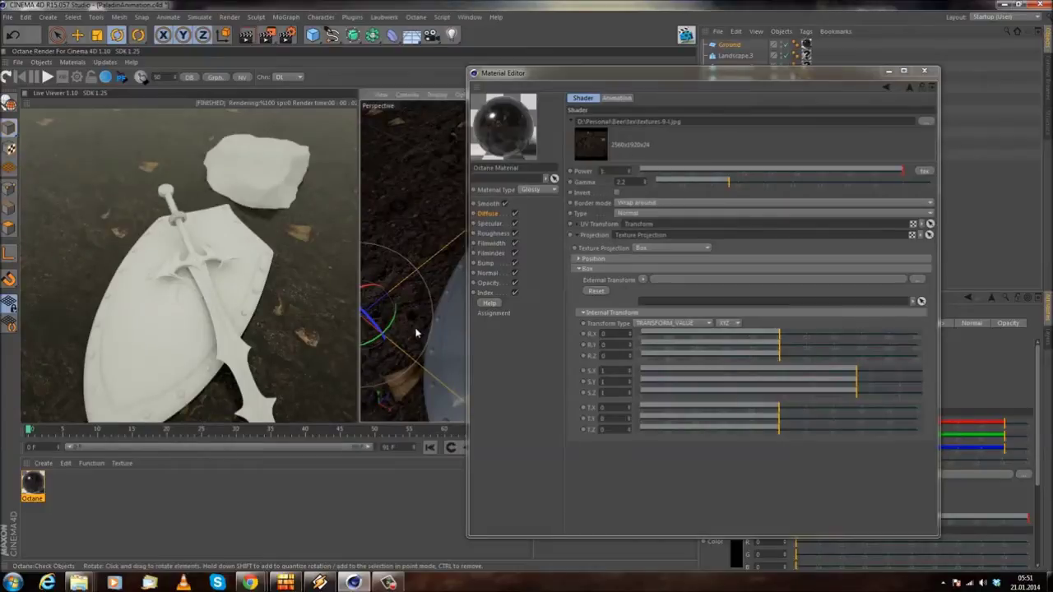
- Close the material editor and duplicate the Ground plane
left_click(923, 71)
left_click(313, 34)
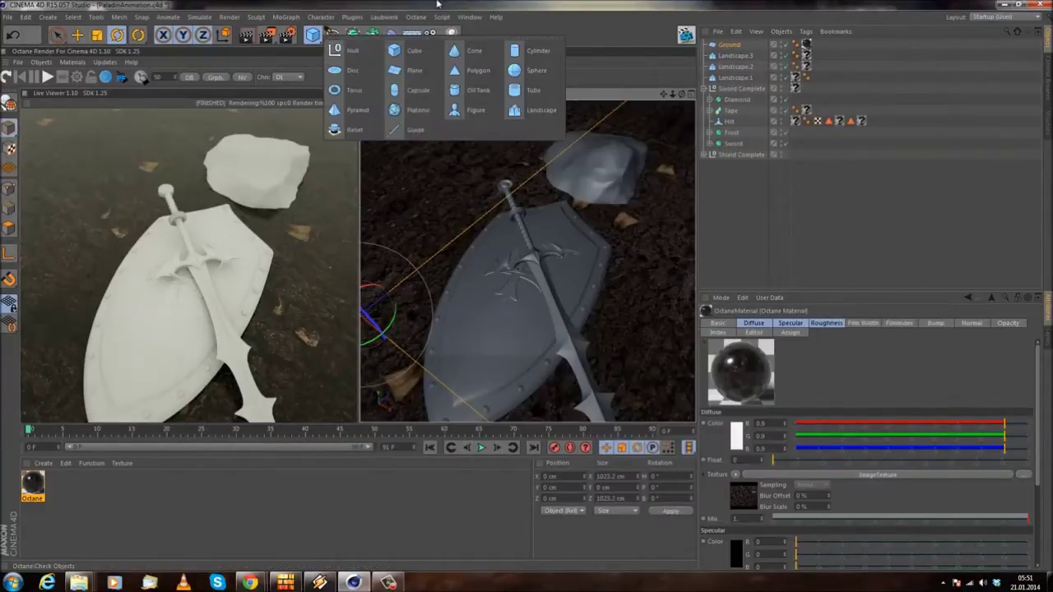
left_click(713, 46)
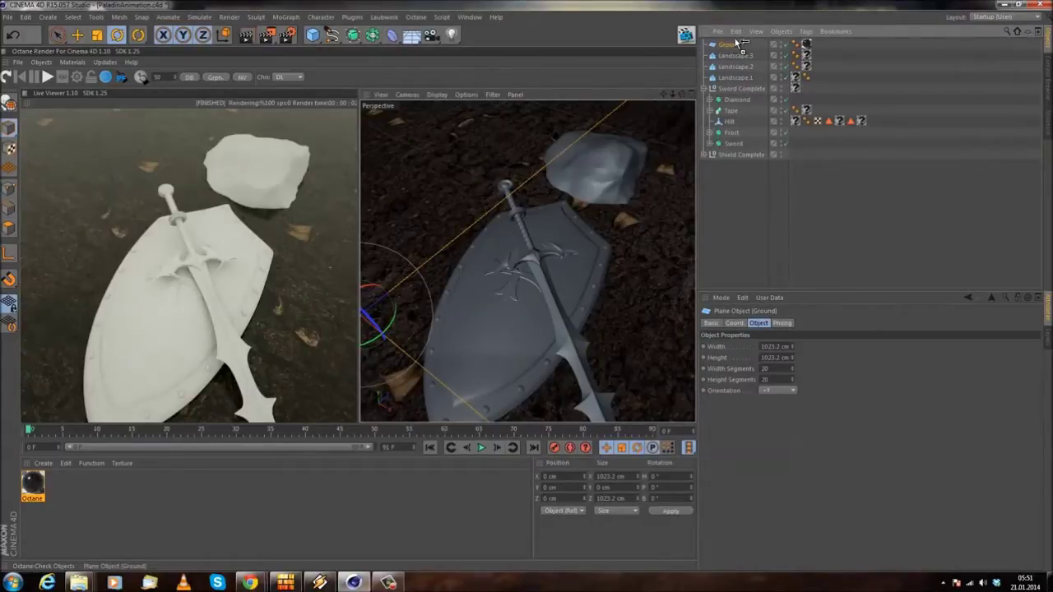
left_click_drag(738, 41, 733, 44, "ctrl")
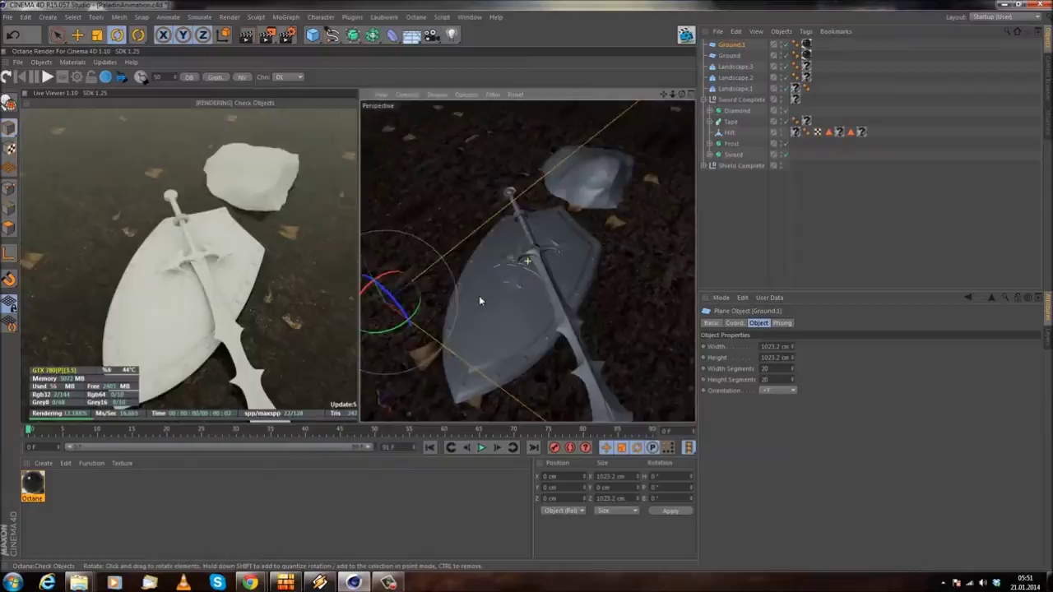
- Raise the duplicated ground plane to 2.96 cm in Y and restart the live render
left_click_drag(480, 311, 473, 247, "alt")
left_click(78, 36)
middle_click_drag(383, 224, 432, 192, "alt")
left_click_drag(485, 193, 485, 186)
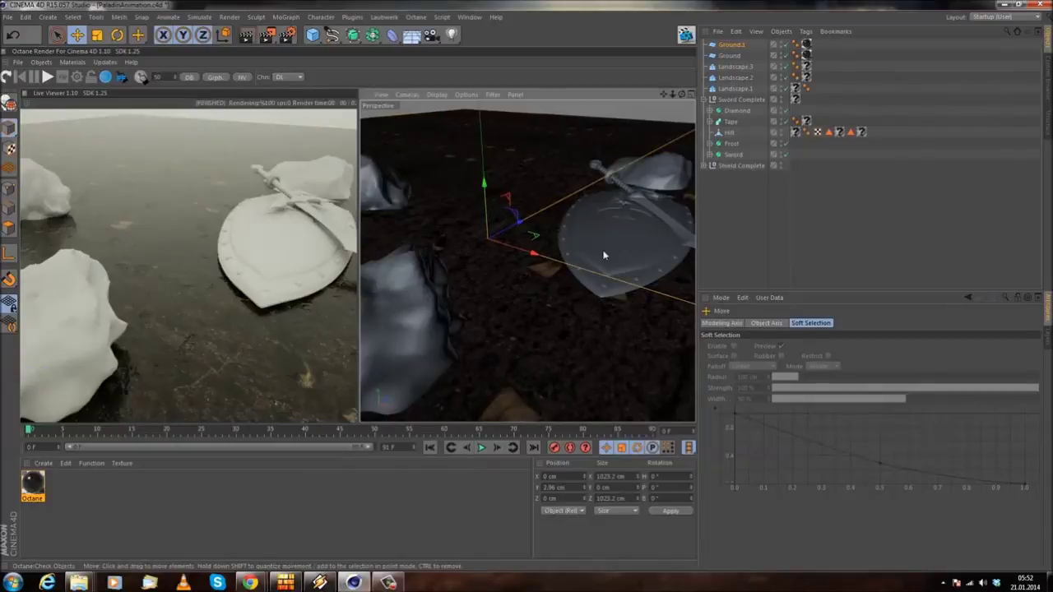
left_click(4, 78)
left_click(5, 78)
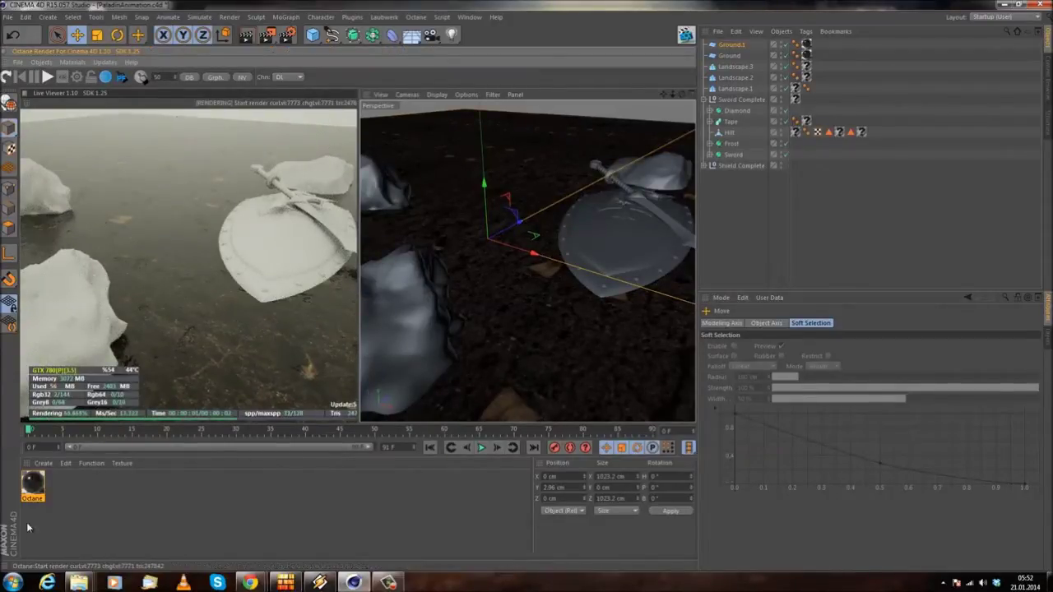
- Create a new Octane material, set its material type to Specular and open its Index settings
left_click(43, 464)
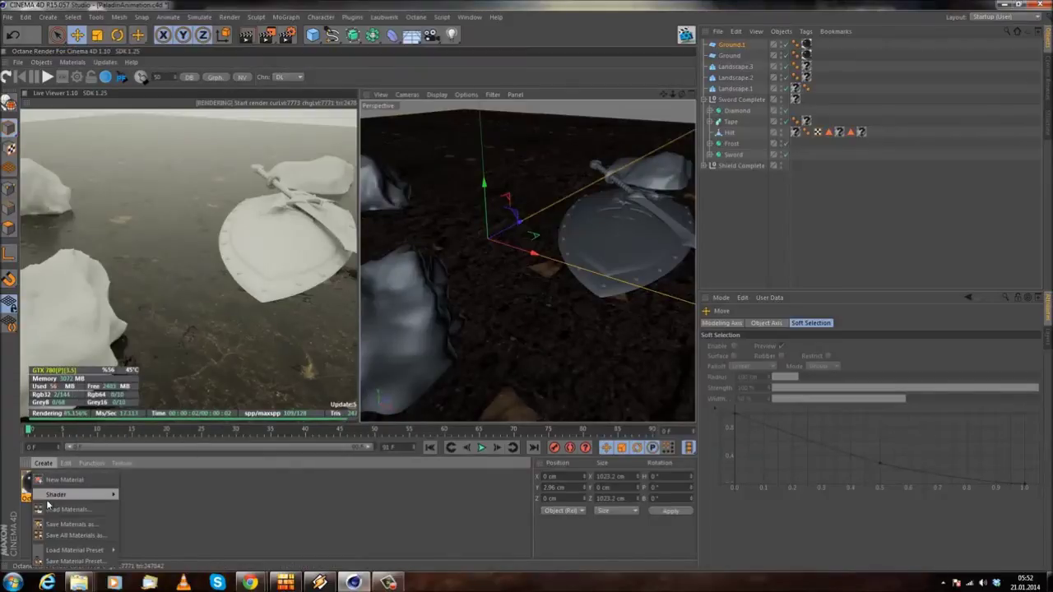
mouse_move(64, 495)
left_click(222, 389)
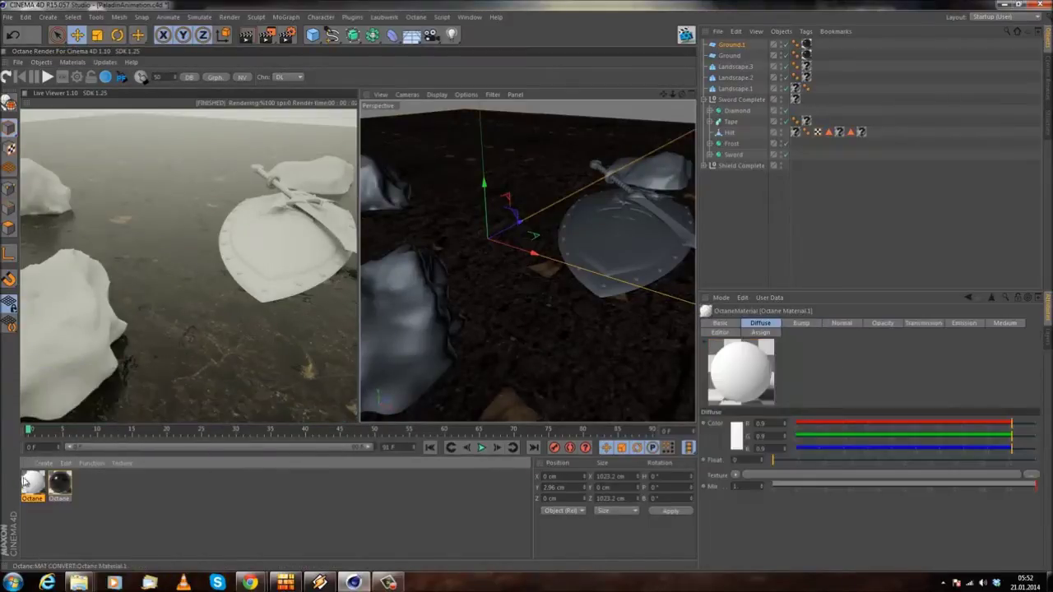
double_click(28, 480)
left_click(240, 188)
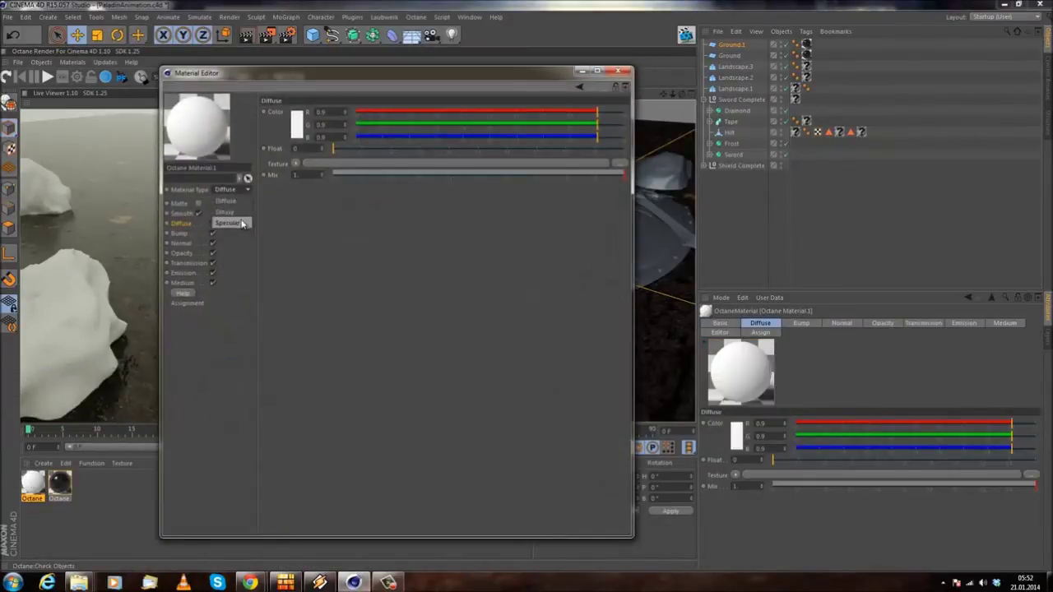
left_click(241, 223)
left_click(182, 294)
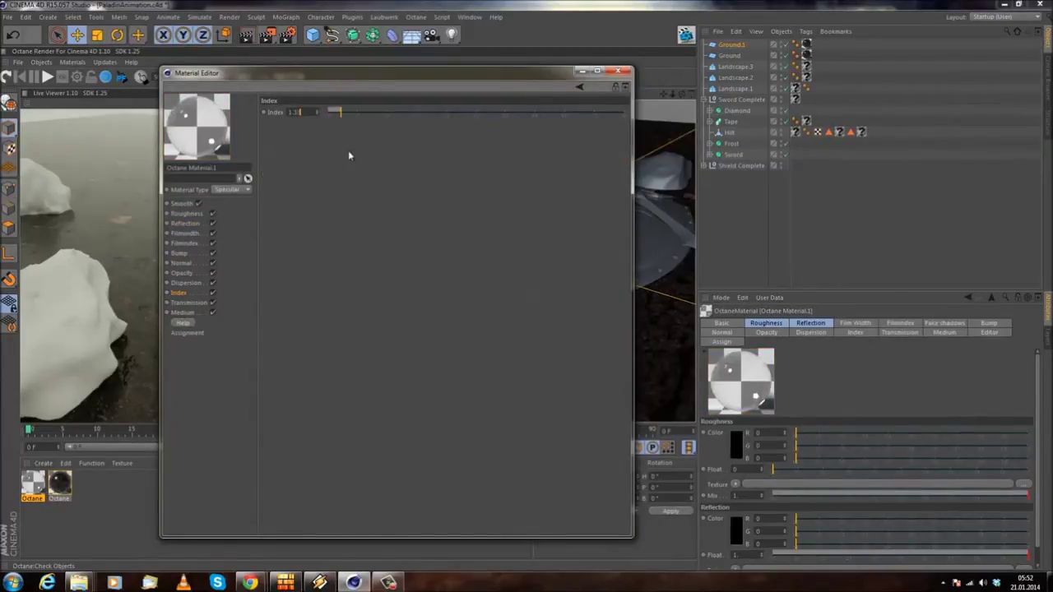
- Close the material editor, replace the raised ground plane's material with the specular one and restart the live render
left_click(618, 71)
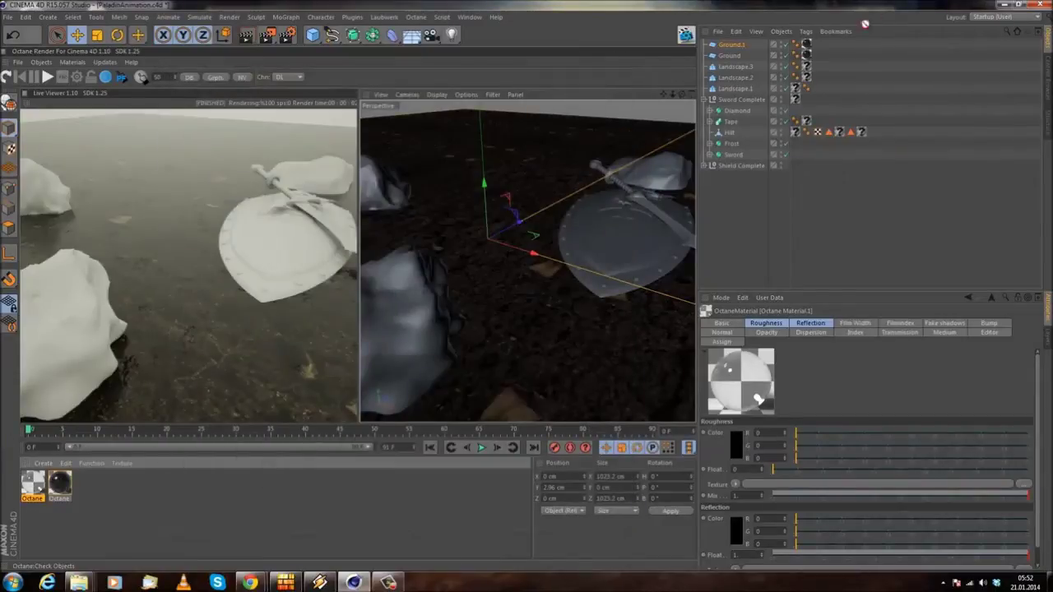
left_click_drag(810, 46, 808, 45)
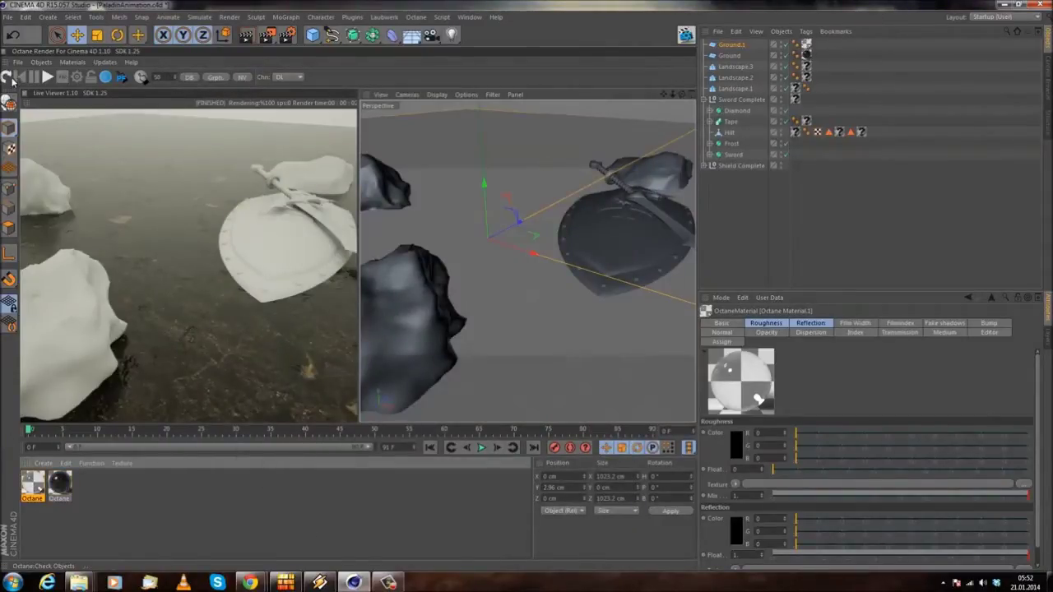
left_click(11, 78)
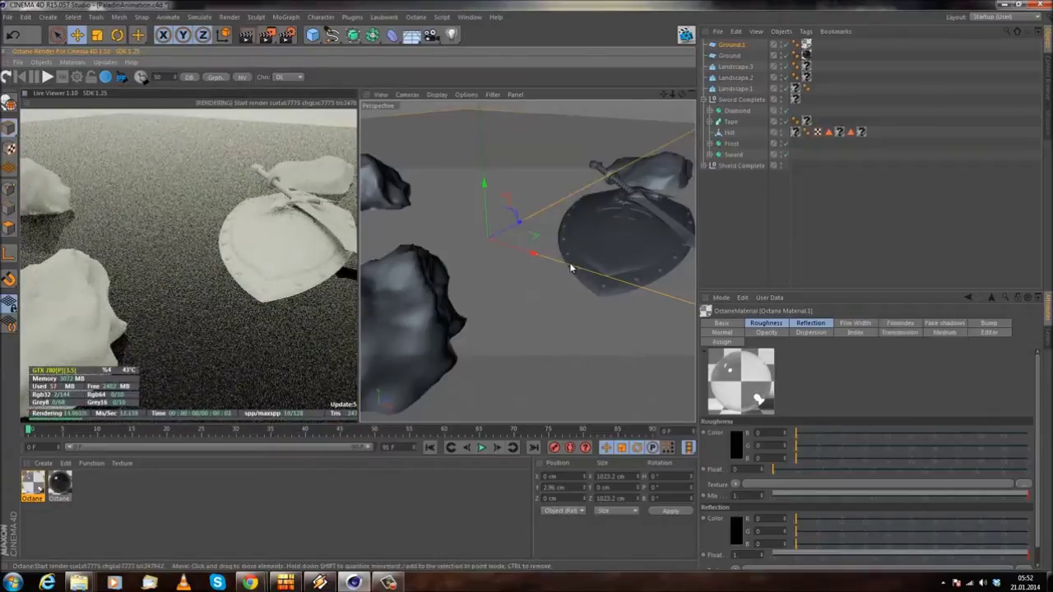
- Examine the specular ground plane around the sword and shield from several angles in the live render
left_click_drag(600, 255, 540, 313, "alt")
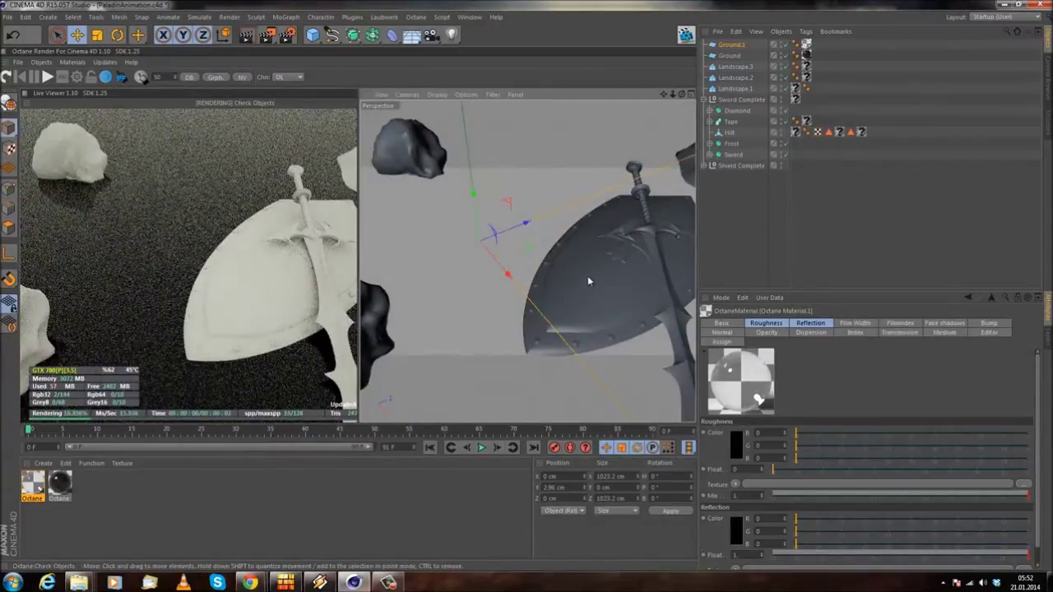
left_click_drag(521, 310, 540, 218, "alt")
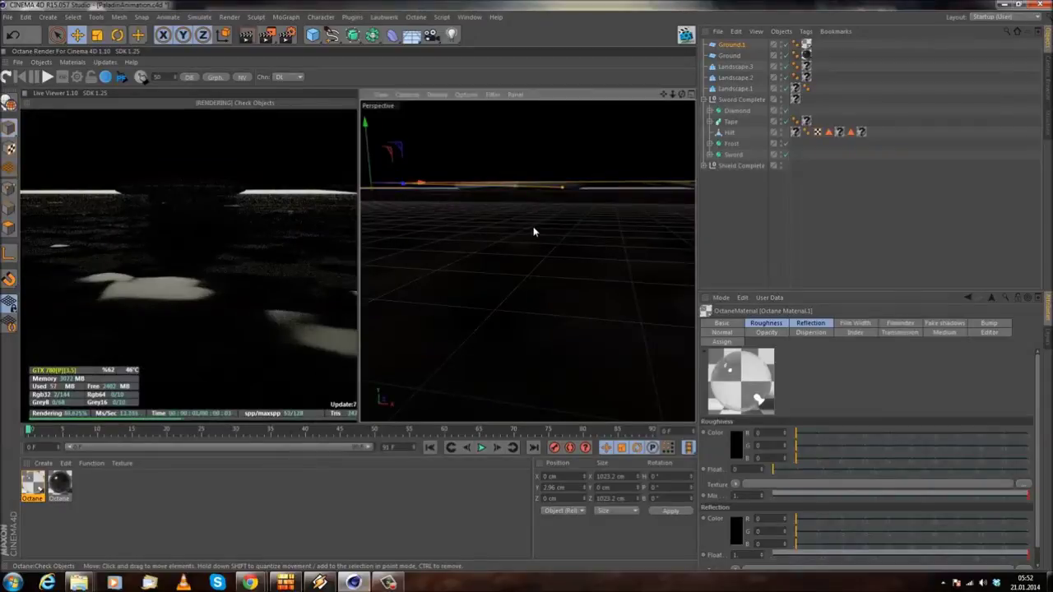
left_click_drag(532, 233, 441, 332, "alt")
right_click_drag(442, 332, 562, 191, "alt")
middle_click_drag(562, 191, 525, 271, "alt")
left_click_drag(525, 275, 504, 281, "alt")
left_click_drag(521, 230, 503, 252, "alt")
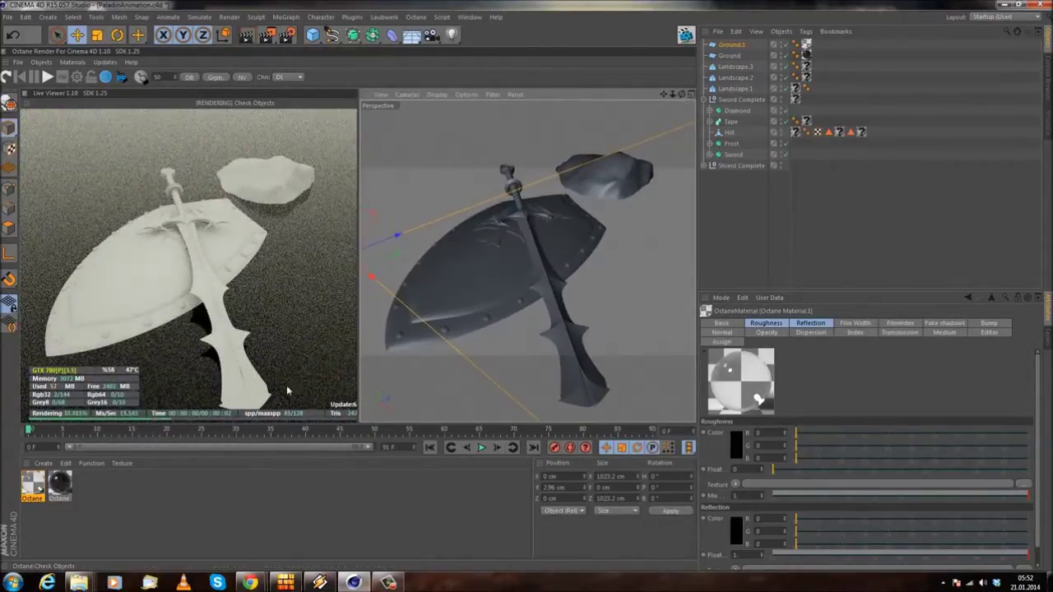
- Open the specular material for editing and load a Noise shader into its Bump texture
double_click(33, 485)
left_click_drag(267, 72, 396, 93)
left_click(309, 274)
left_click(425, 185)
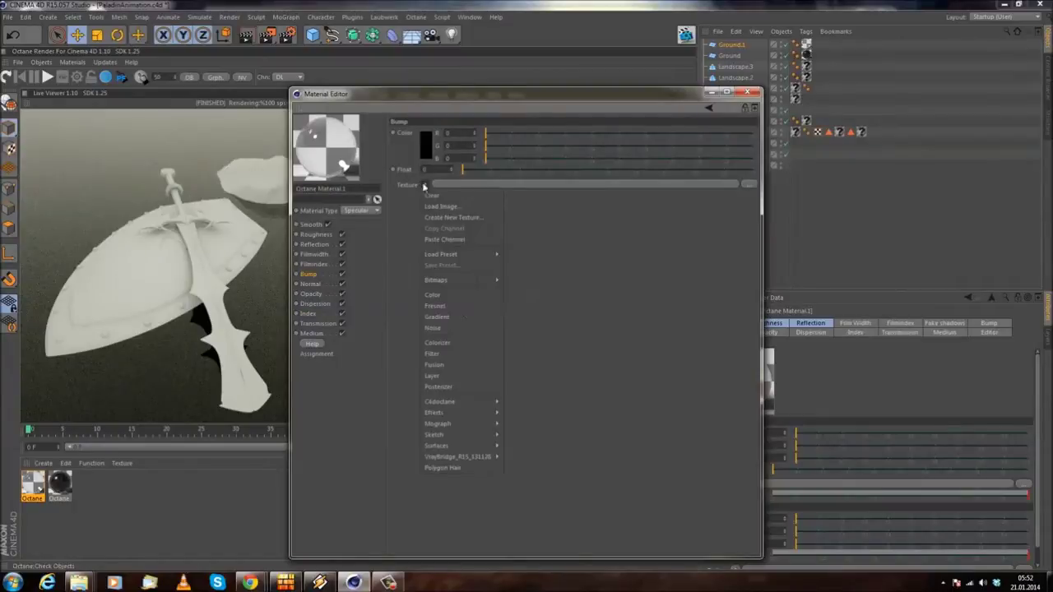
left_click(444, 329)
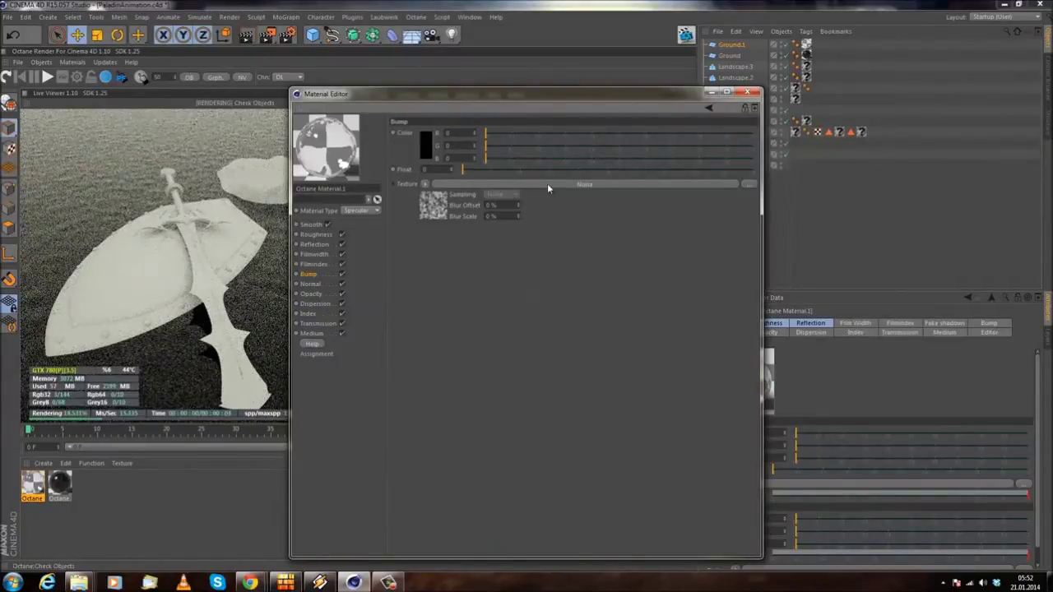
- Set the bump noise type to Wavy Turbulence, keeping the live render in view beside the editor
left_click_drag(451, 87, 613, 72)
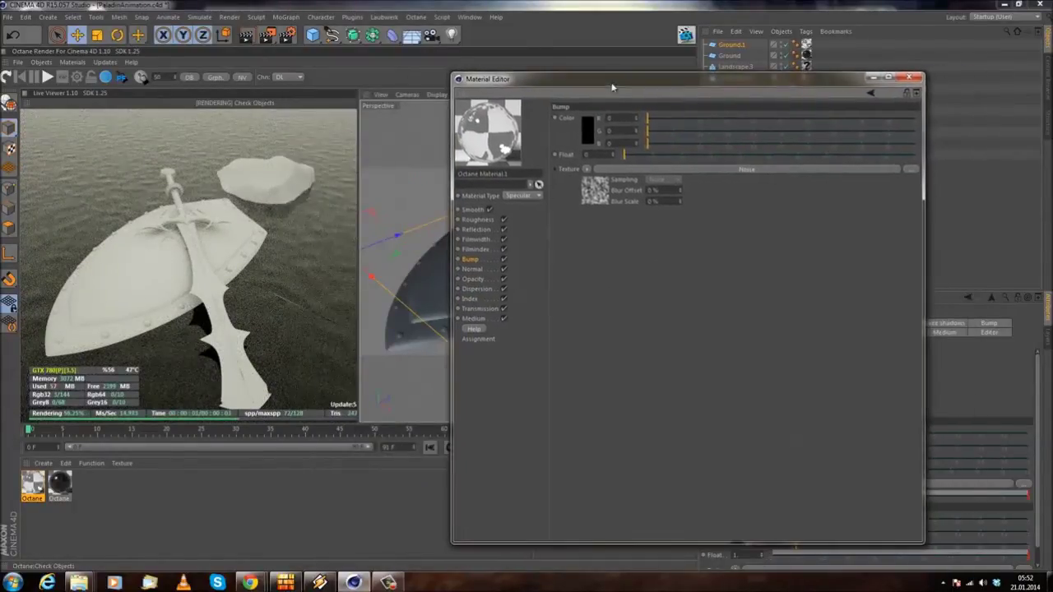
left_click(680, 171)
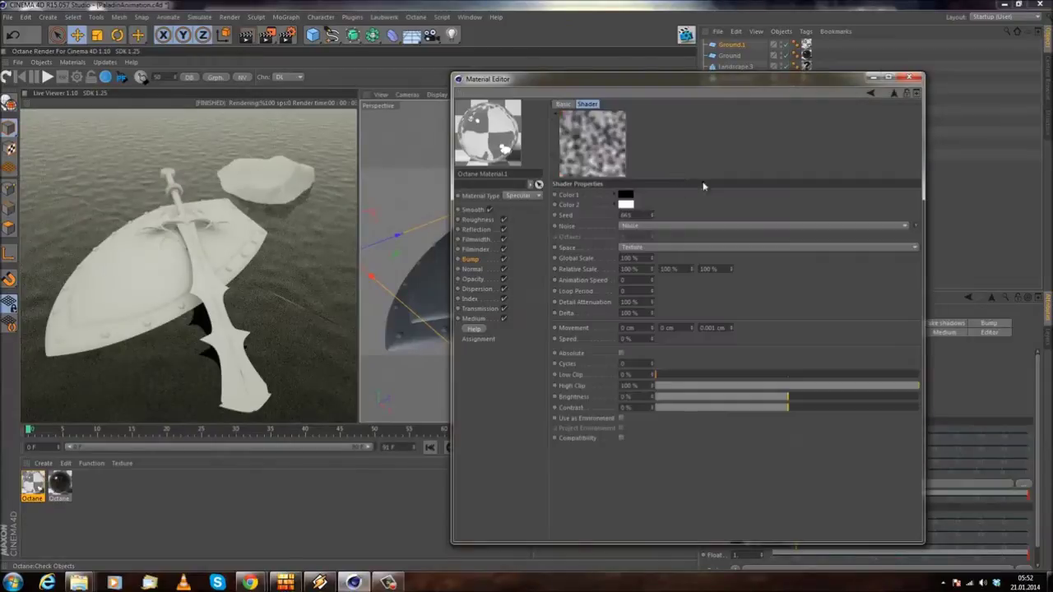
left_click(684, 230)
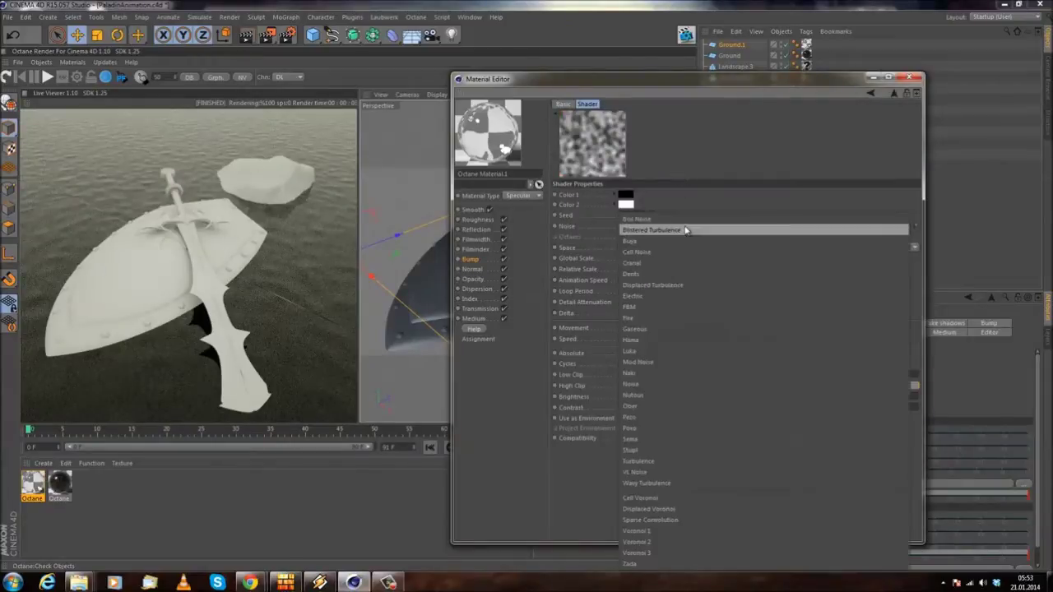
left_click(650, 483)
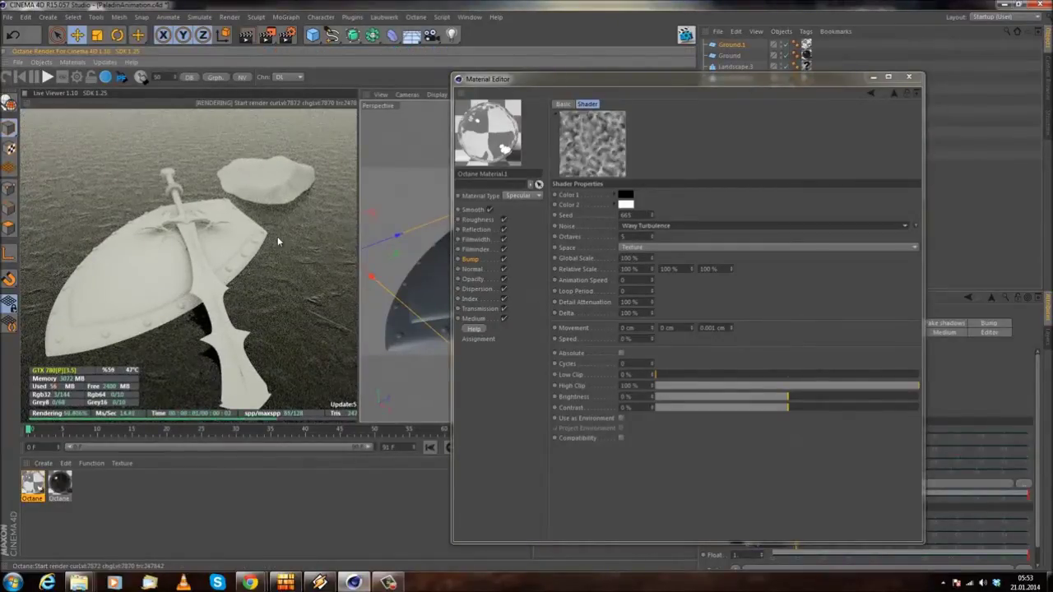
- Set the bump noise's global scale to about 283% and its octaves to 20, and restart the live render
left_click_drag(650, 259, 651, 260)
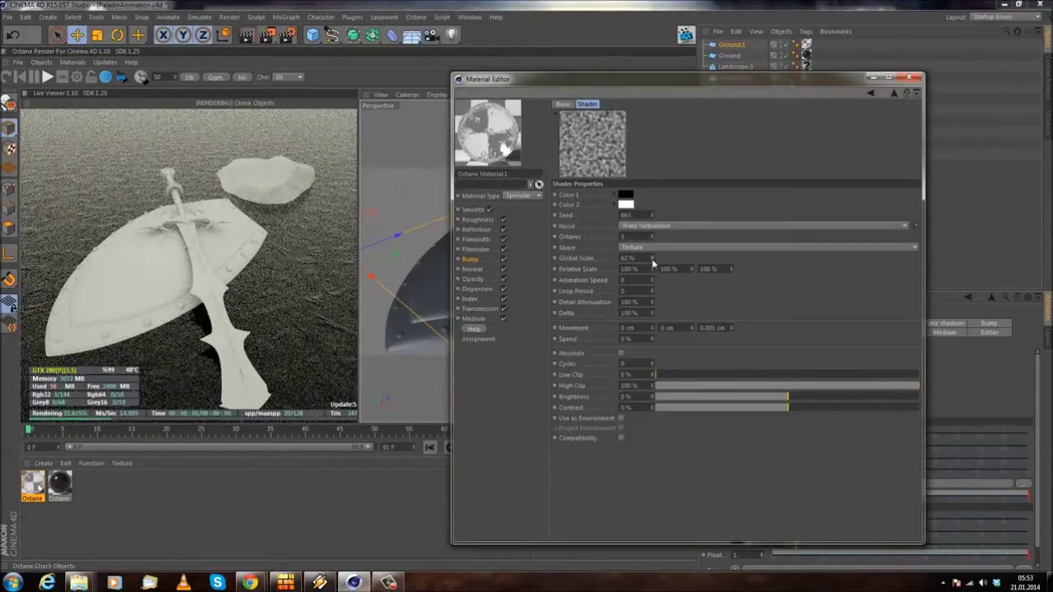
left_click_drag(653, 261, 654, 257)
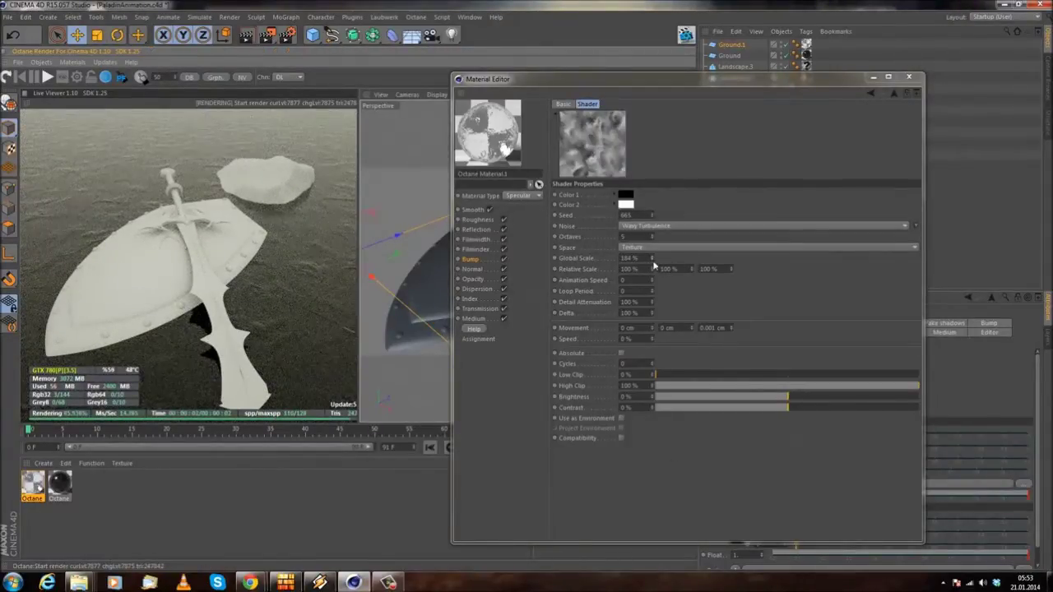
left_click_drag(654, 263, 654, 261)
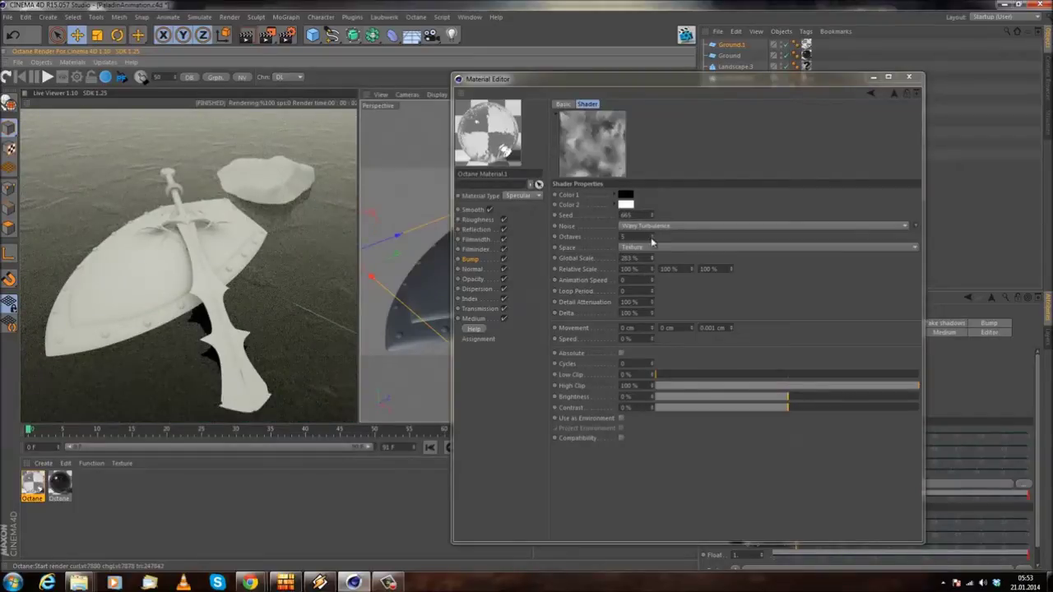
left_click_drag(653, 238, 653, 235)
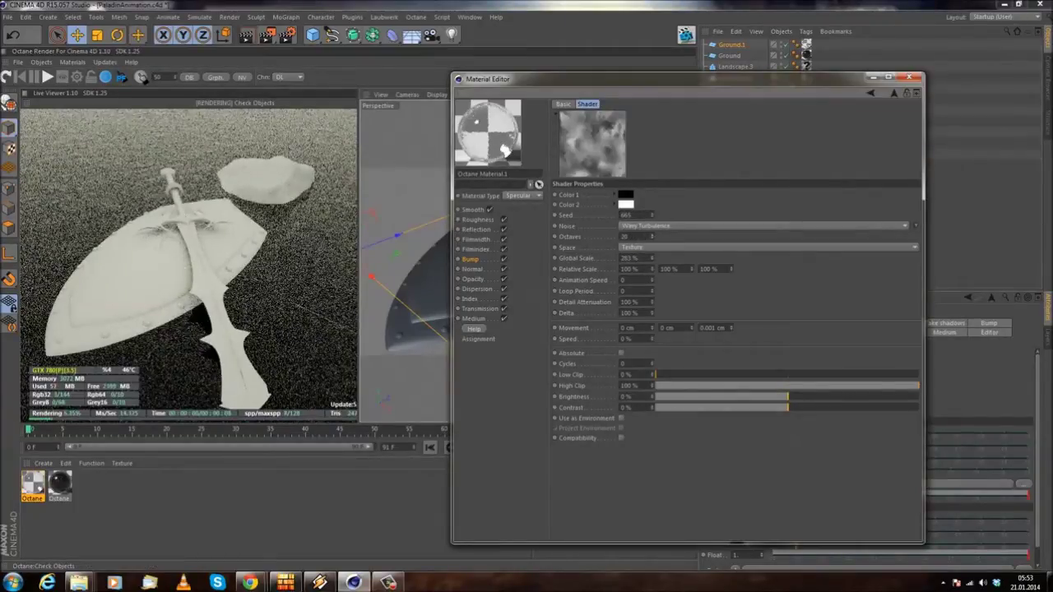
left_click(11, 76)
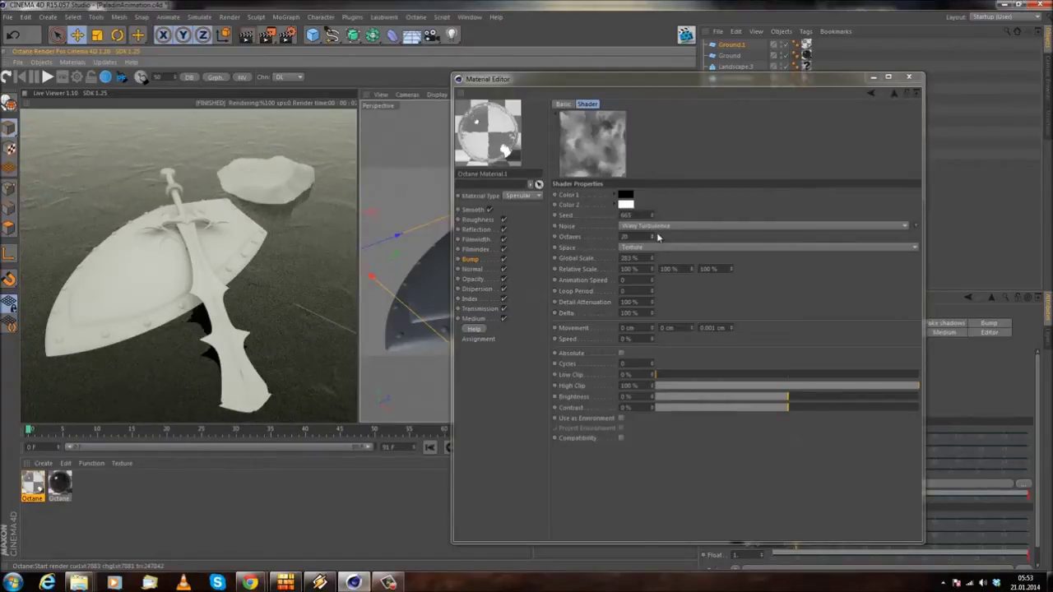
- Set the bump noise's high clip to 99%, brightness to -3% and contrast to 2%, and restart the live render
left_click_drag(789, 397, 849, 400)
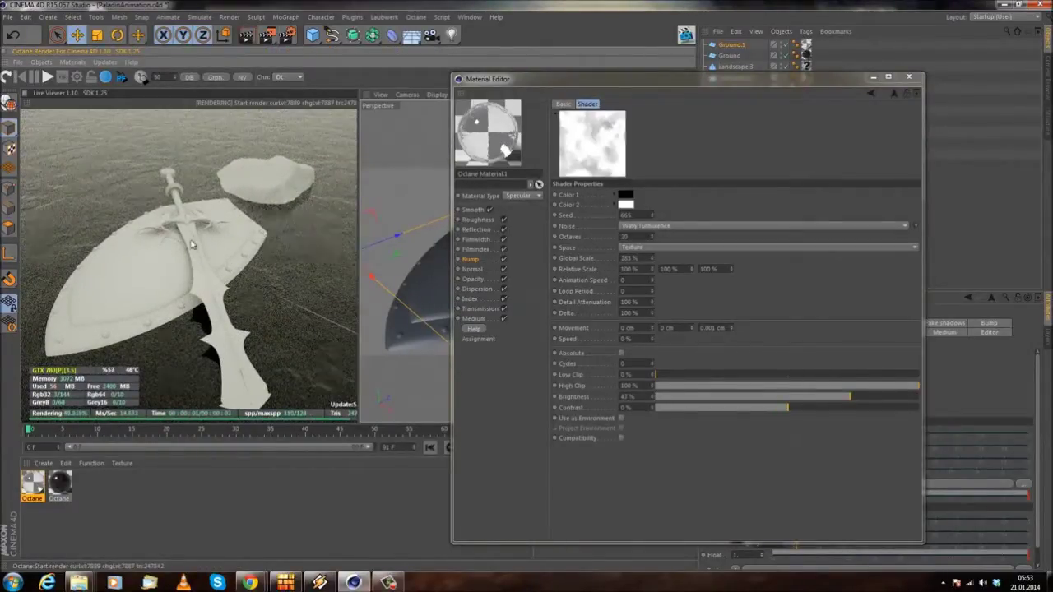
left_click_drag(883, 387, 919, 388)
left_click_drag(747, 406, 784, 399)
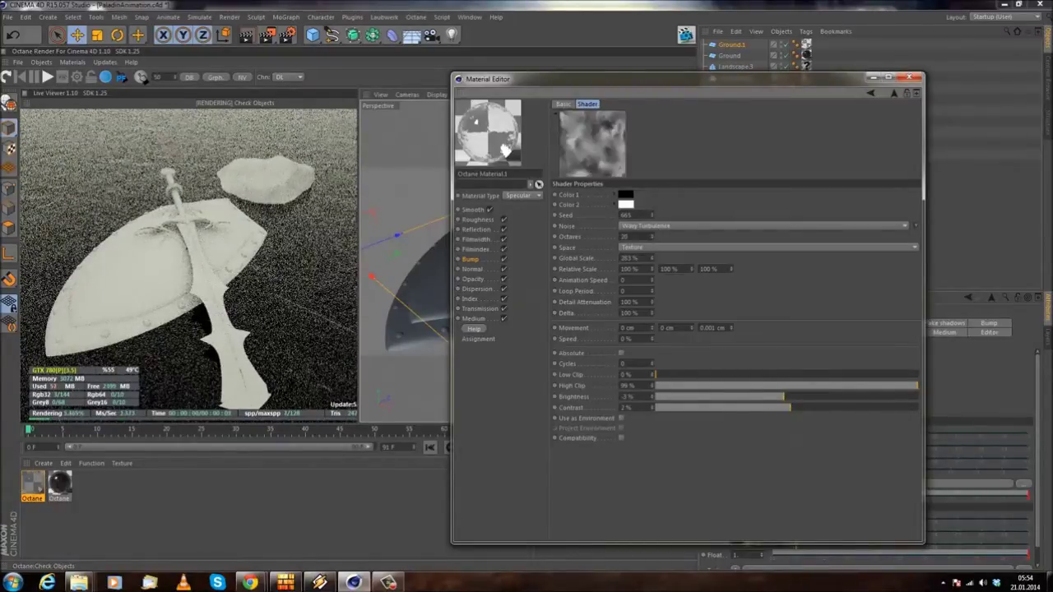
left_click(6, 76)
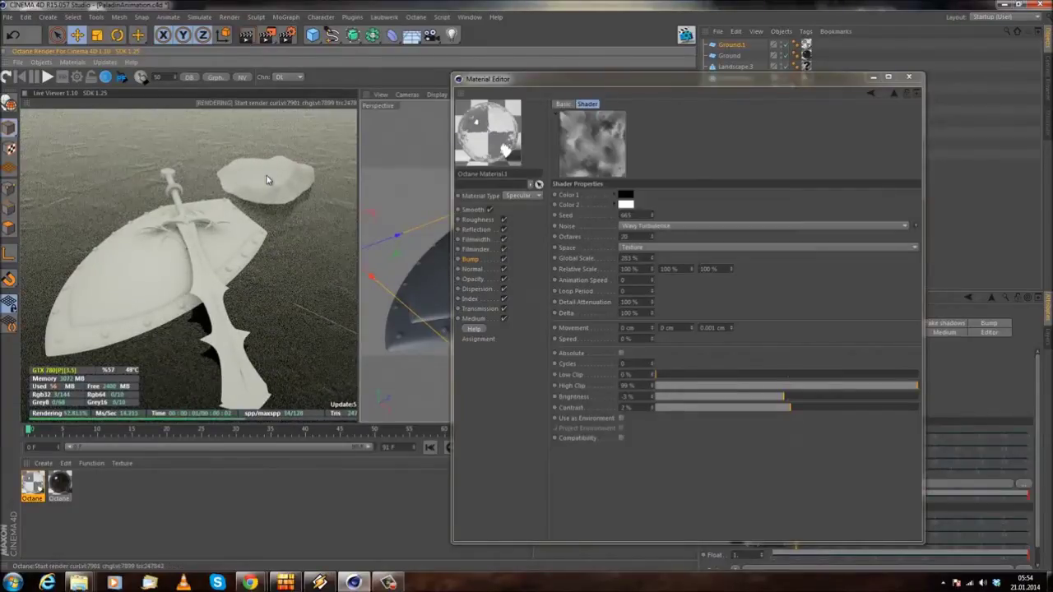
left_click(470, 259)
left_click(586, 168)
mouse_move(619, 409)
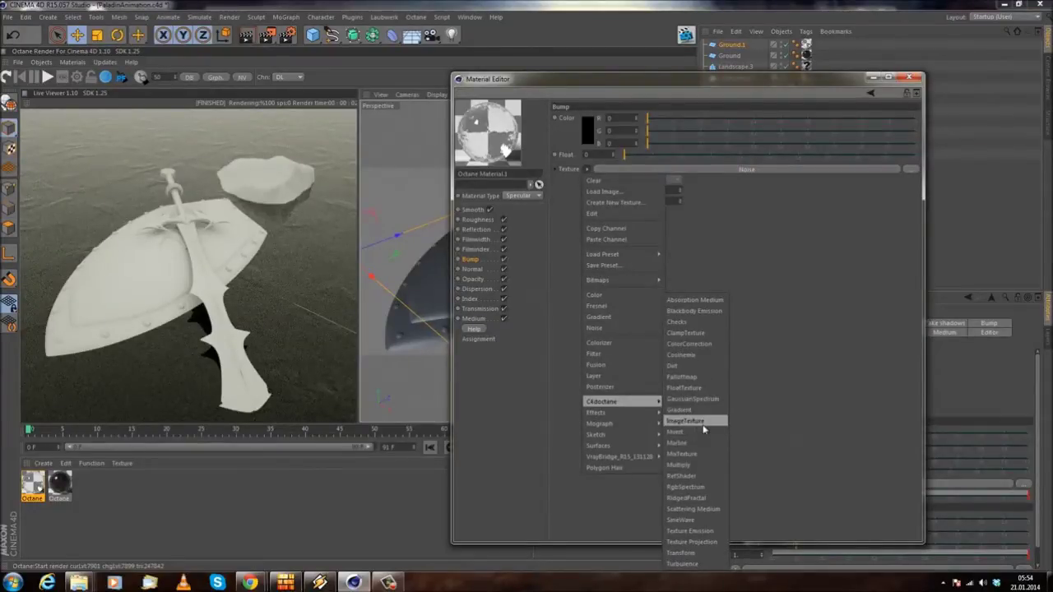
left_click(955, 298)
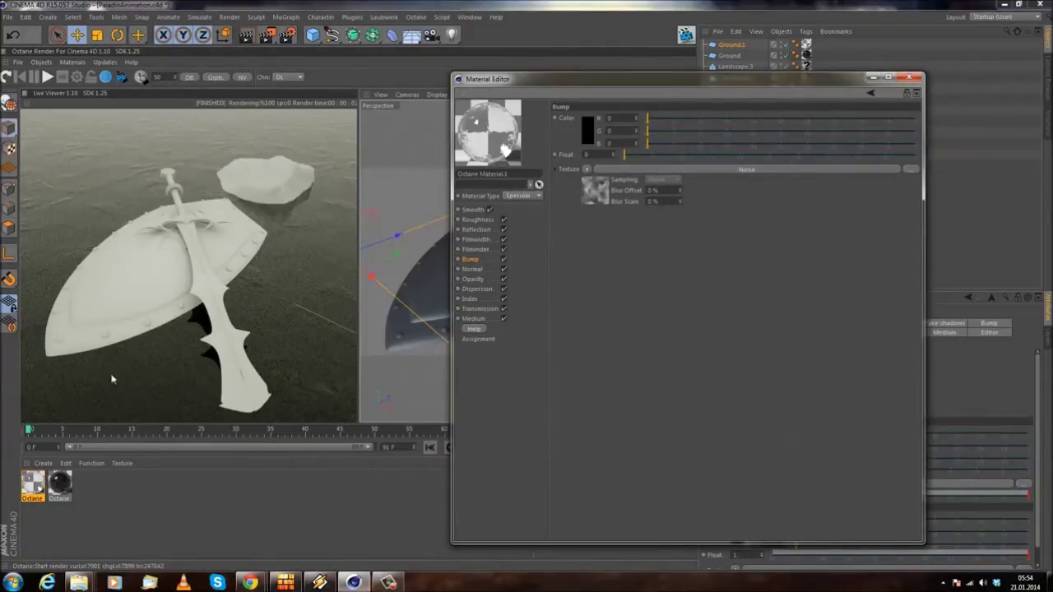
- Reopen the bump noise and set its brightness to 22% and low clip to 39%
left_click(696, 170)
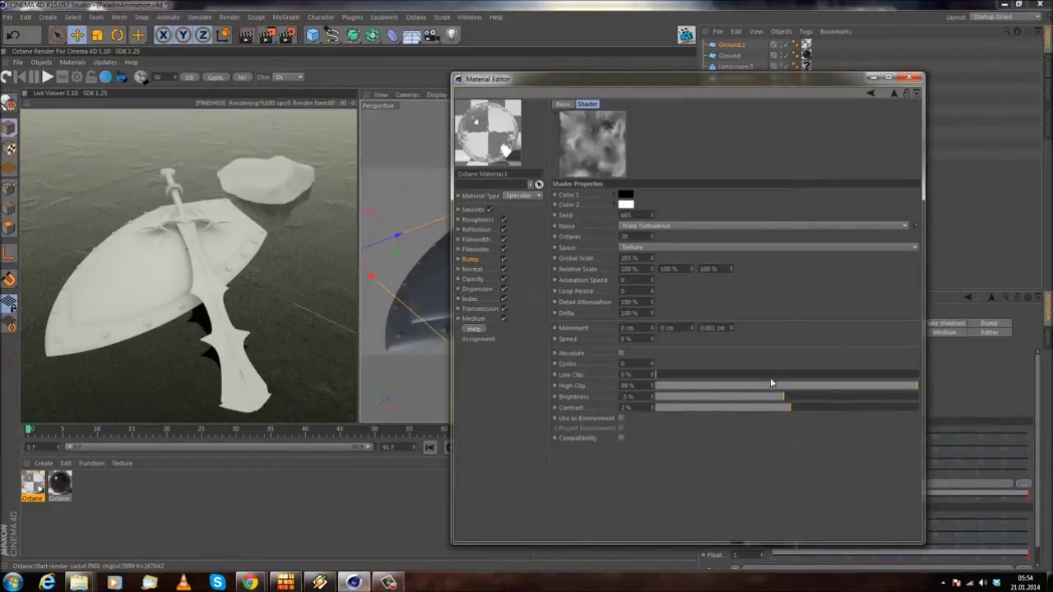
left_click_drag(783, 397, 817, 397)
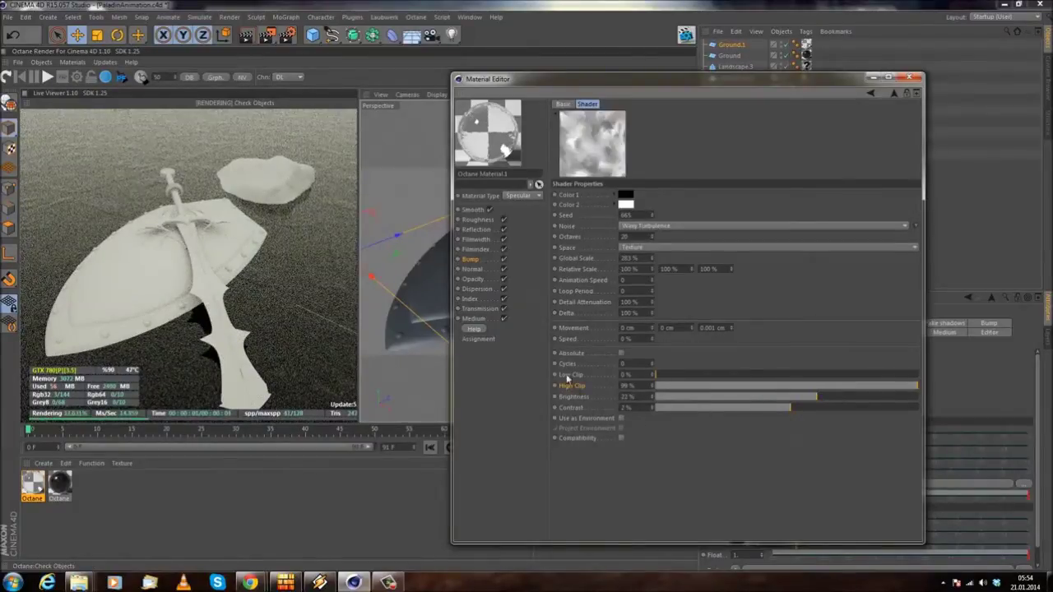
left_click_drag(717, 378, 757, 374)
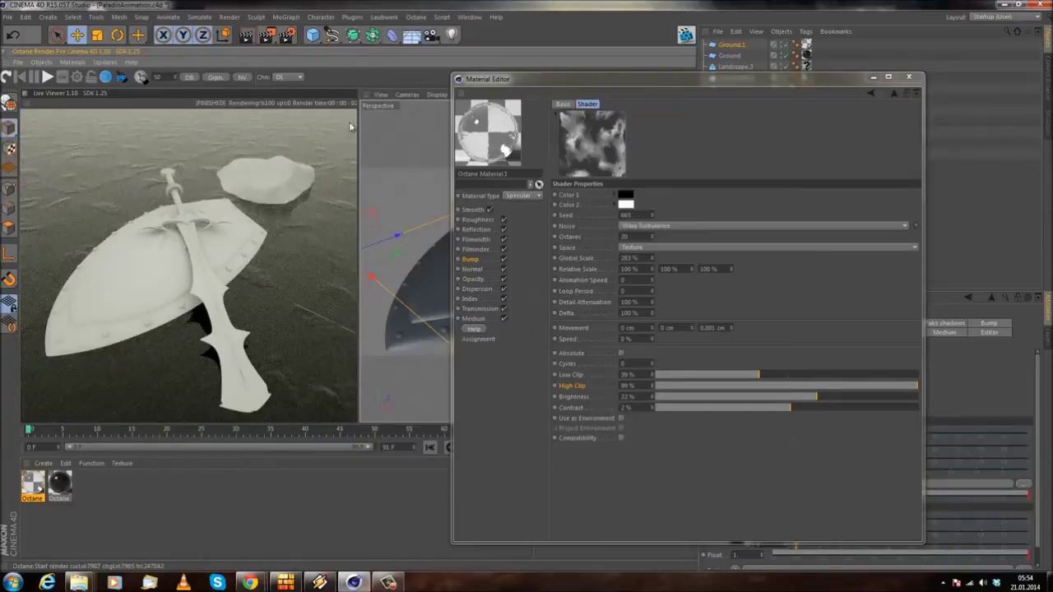
- Set the bump noise's global scale to 500% and its first two relative scale values to 380% and 158%
left_click_drag(649, 259, 408, 226)
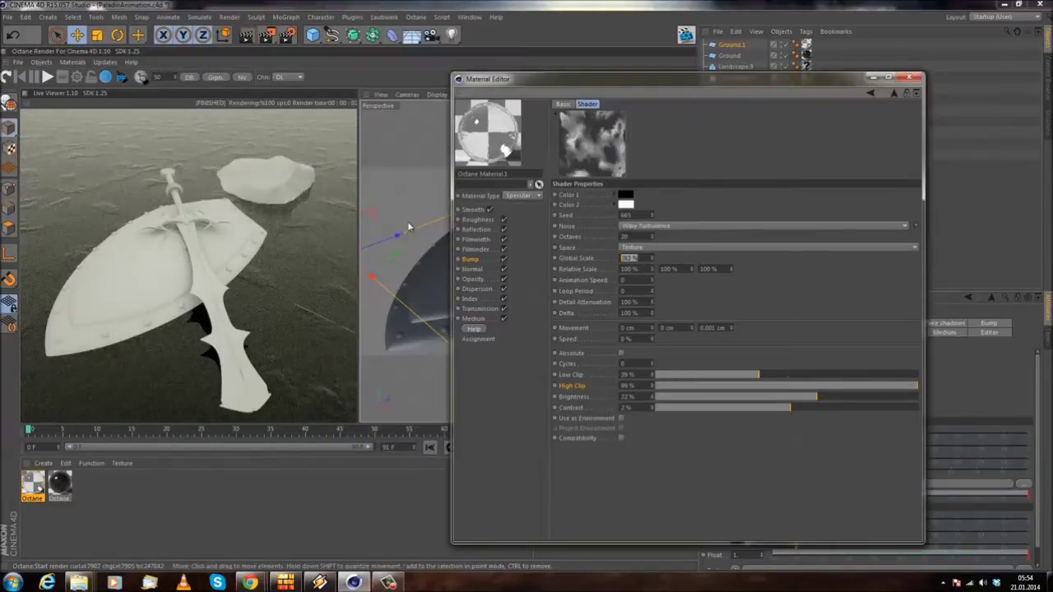
type("500")
key("Return")
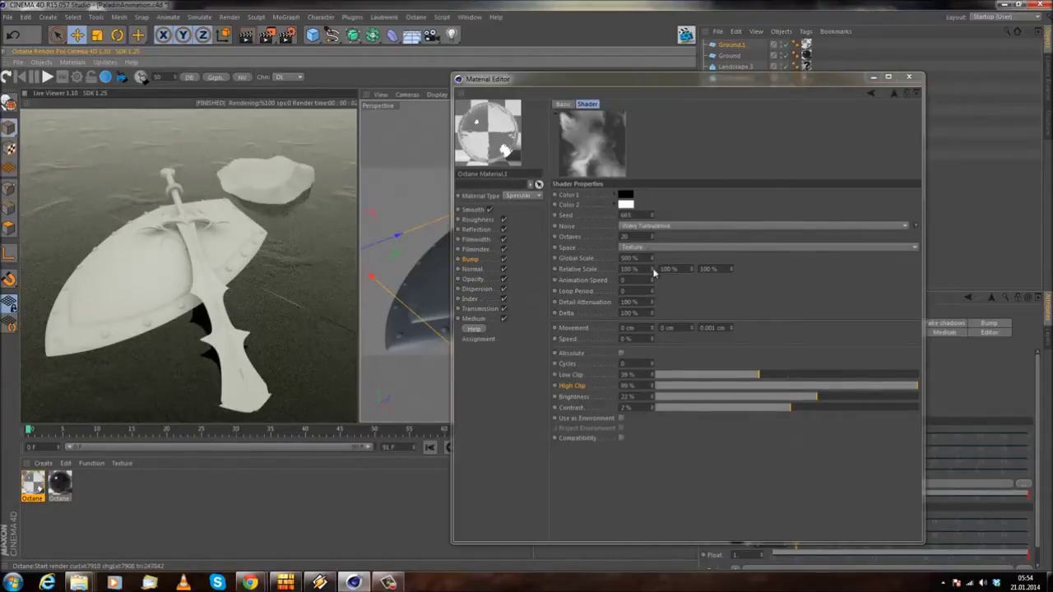
left_click_drag(654, 272, 693, 257)
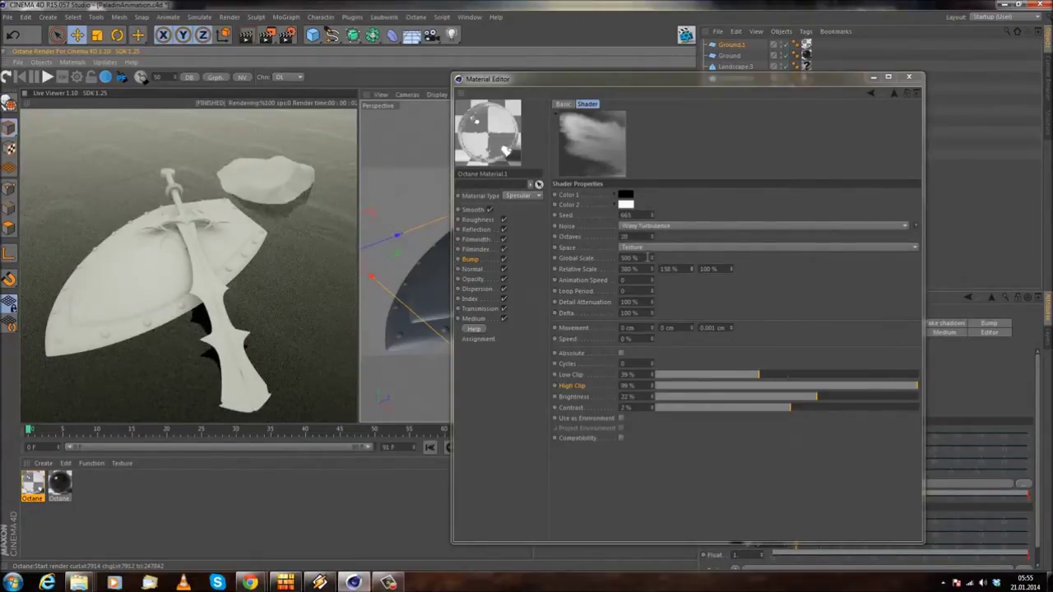
- Raise the bump noise's global scale to 903% and check the surface from other angles in the live render
left_click_drag(649, 258, 657, 262)
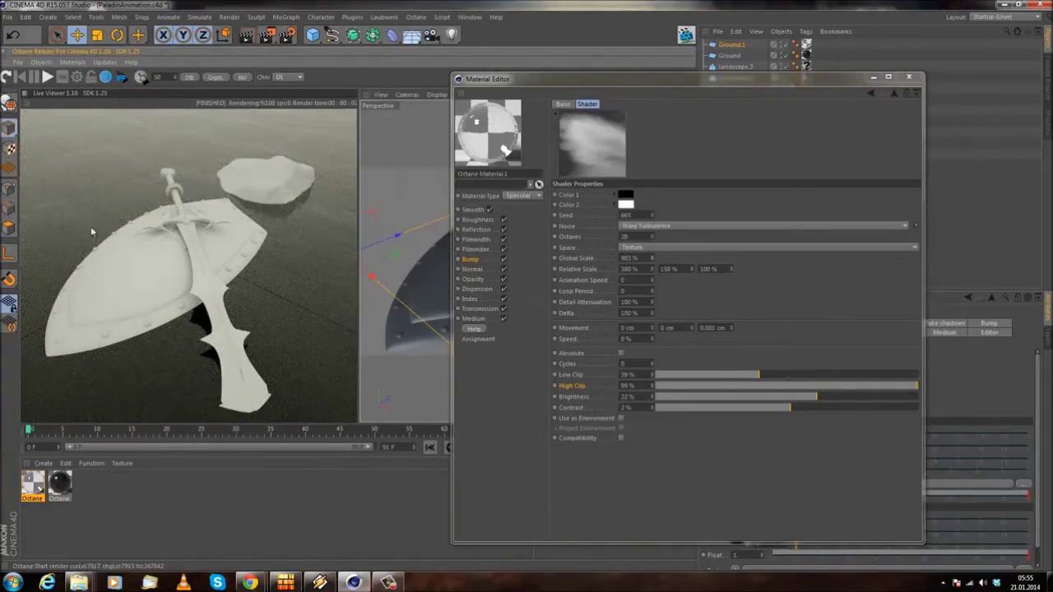
left_click_drag(428, 315, 400, 254, "alt")
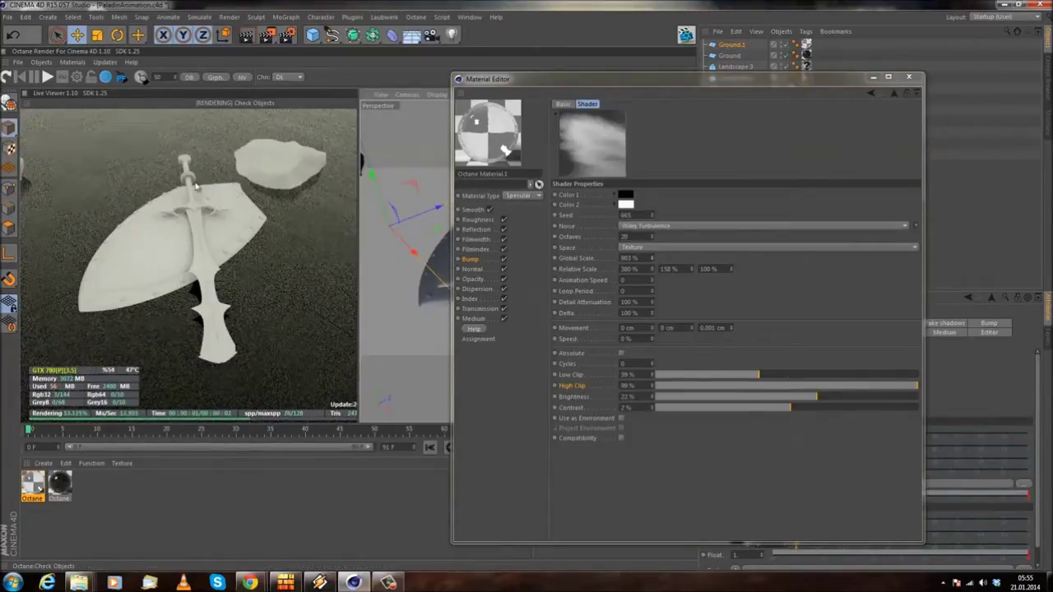
left_click_drag(424, 247, 424, 269, "alt")
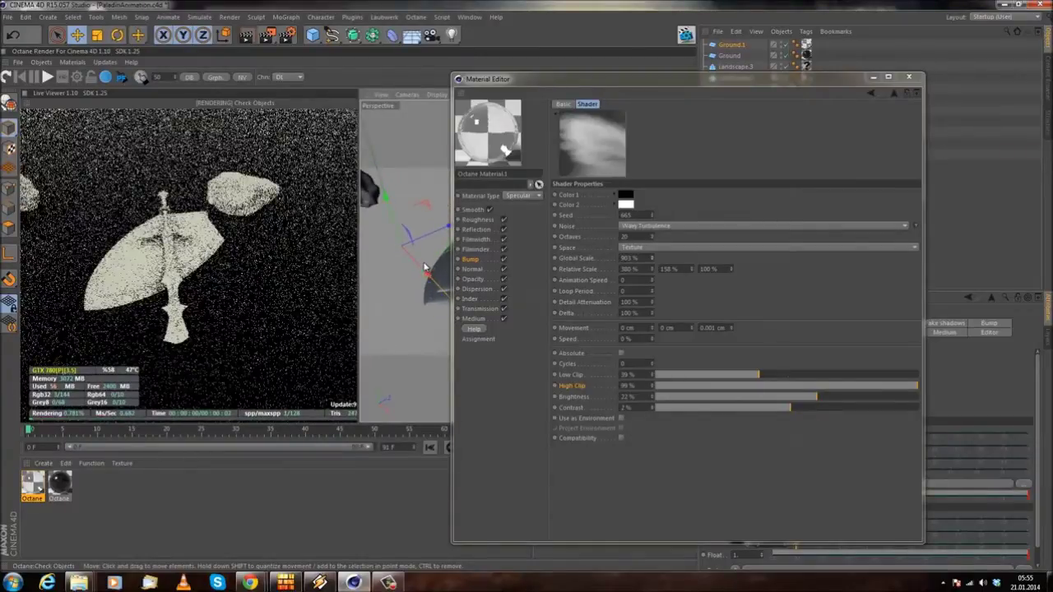
- Set the bump noise's low clip to 20% and check the surface from another angle in the live render
left_click_drag(777, 378, 709, 374)
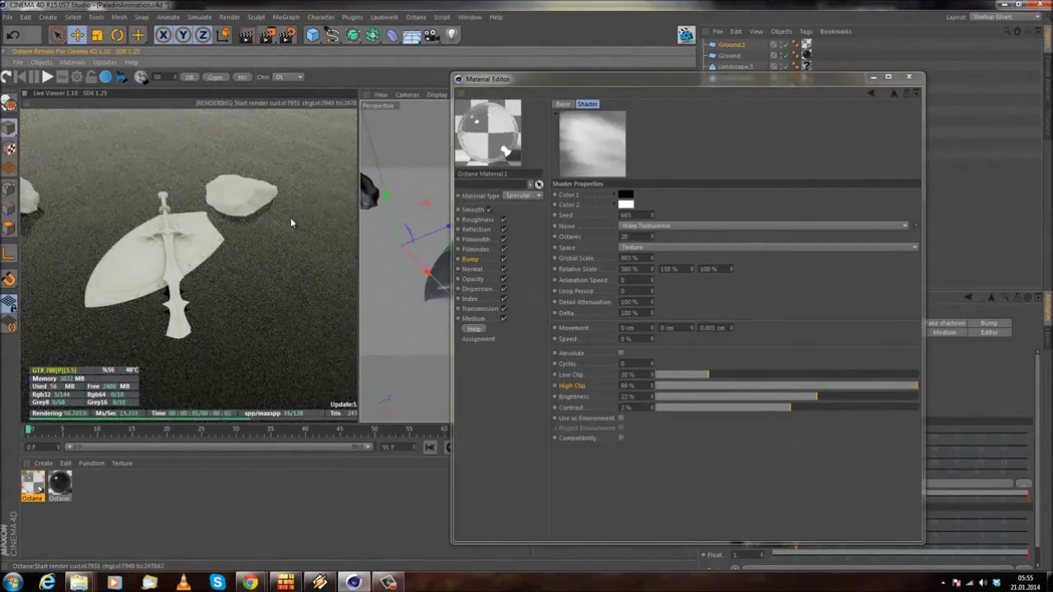
middle_click_drag(436, 214, 497, 242, "alt")
left_click_drag(497, 241, 485, 230, "alt")
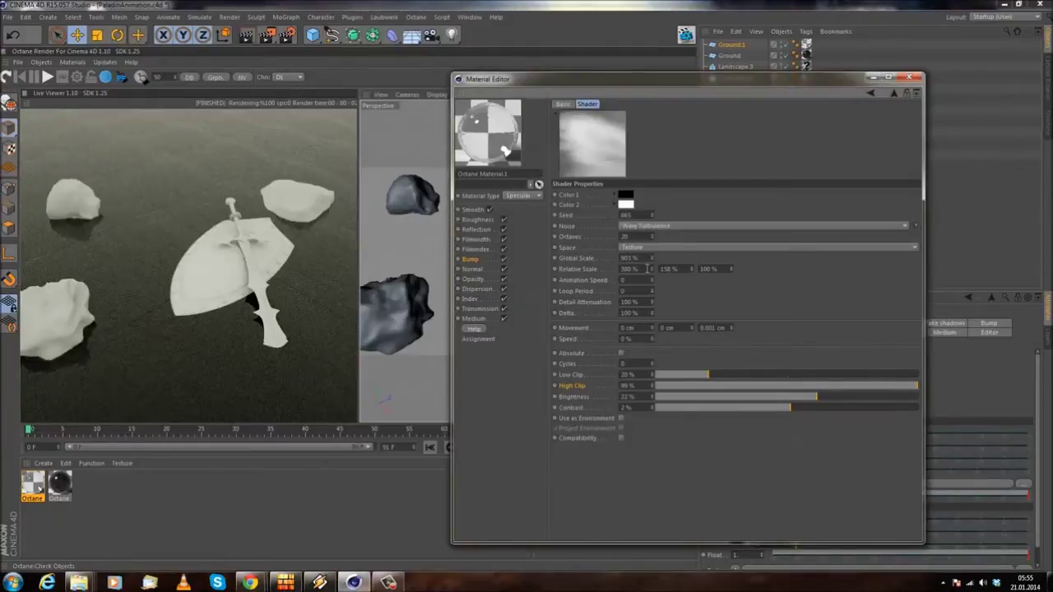
- Try the bump noise's Absolute option and a cycles value of 3.6 in the live render
left_click(620, 354)
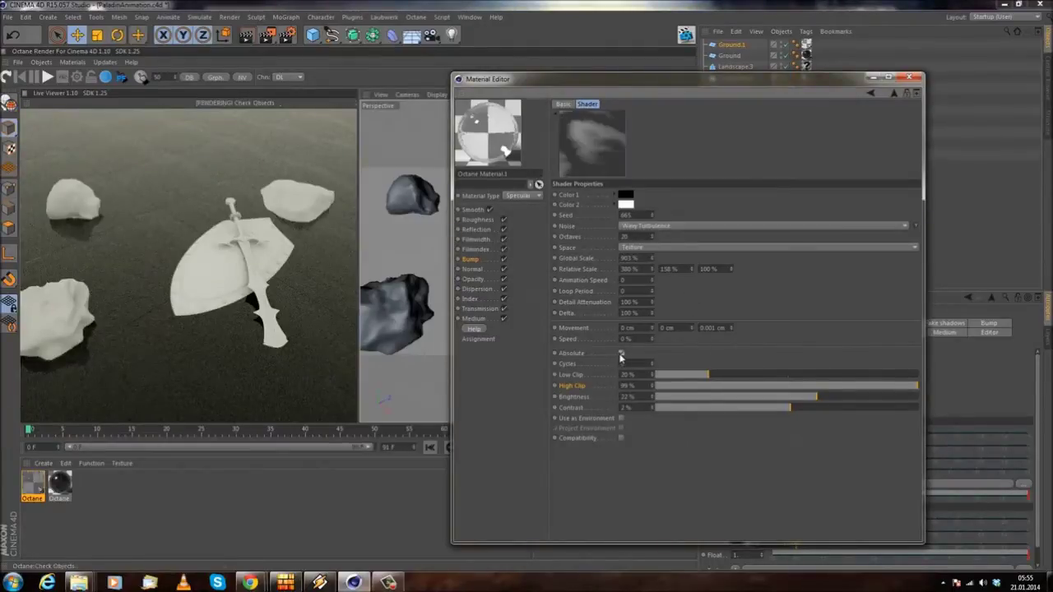
left_click(621, 353)
left_click_drag(651, 363, 651, 359)
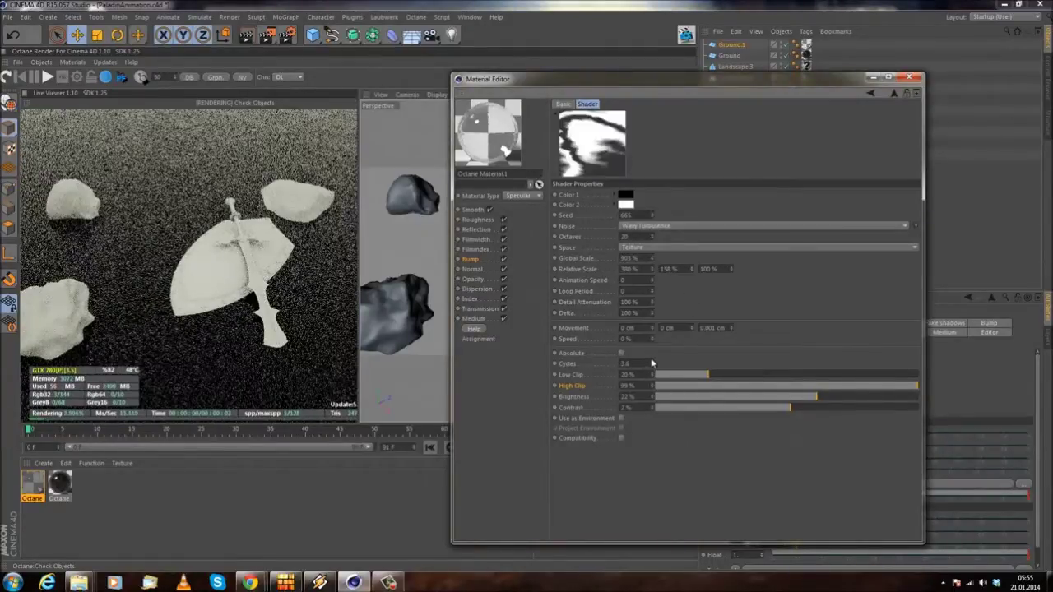
left_click(4, 76)
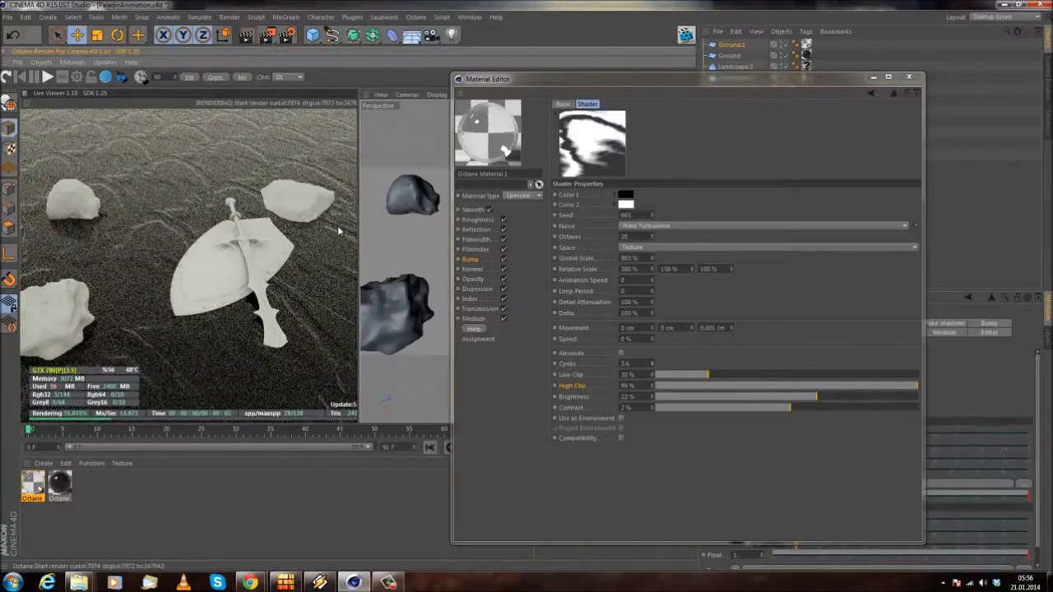
- Lower the bump noise's cycles to 0.5 and restart the live render
left_click(652, 367)
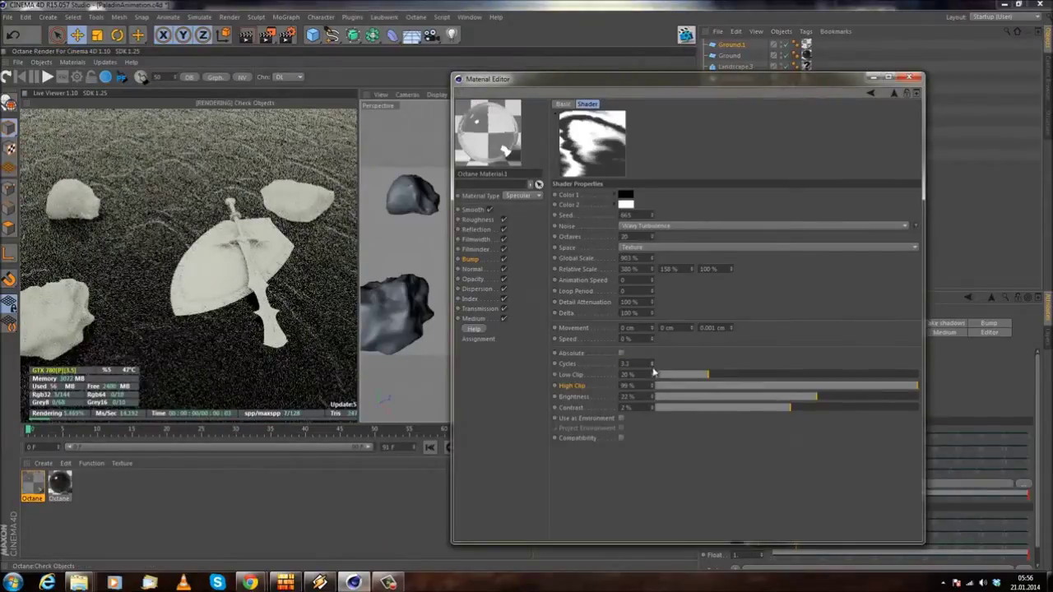
left_click_drag(653, 369, 653, 372)
left_click(6, 75)
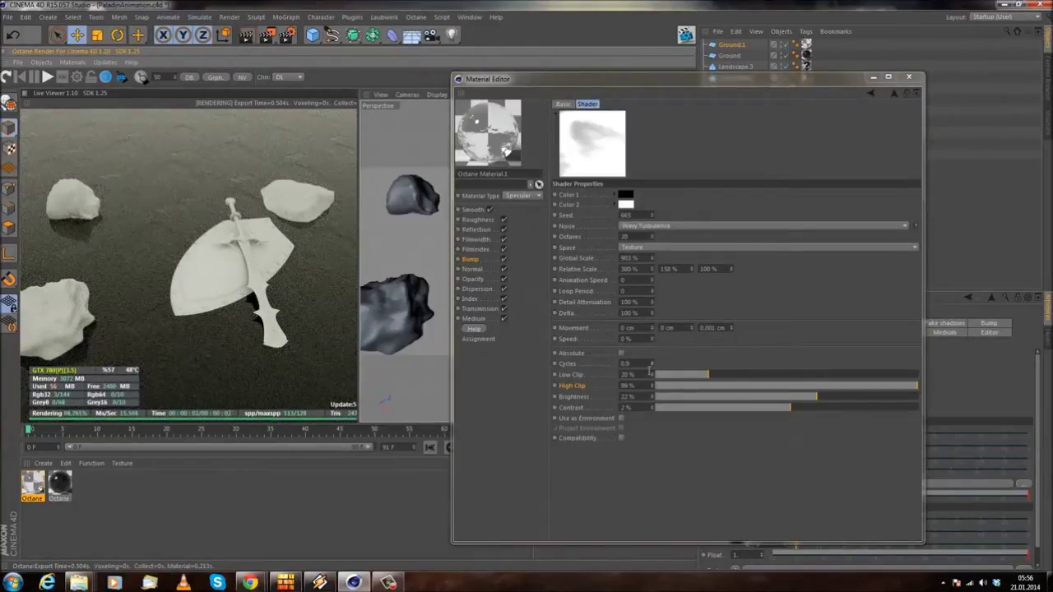
left_click_drag(654, 371, 659, 369)
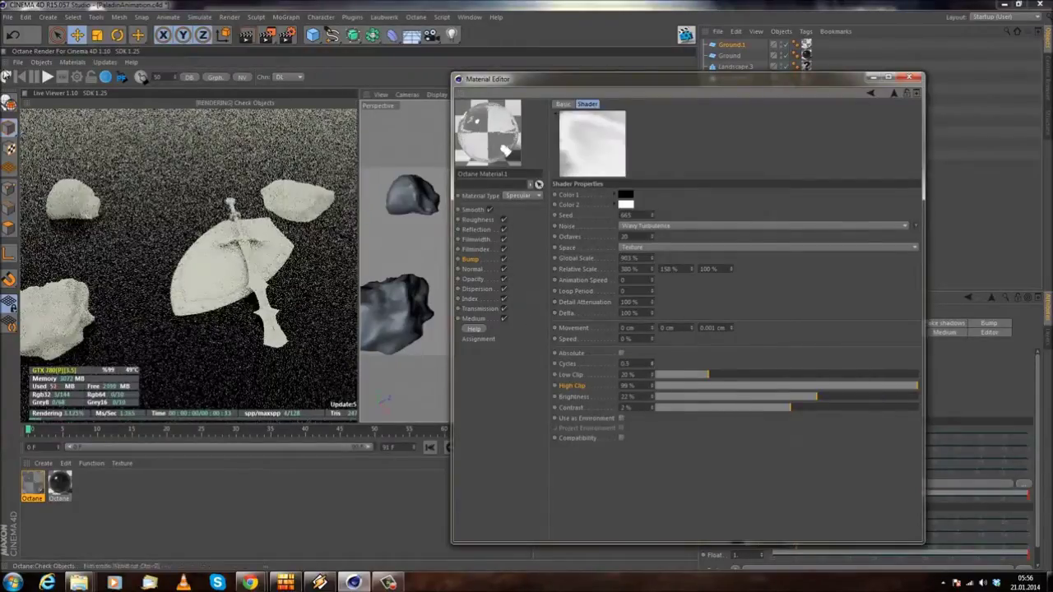
left_click(4, 76)
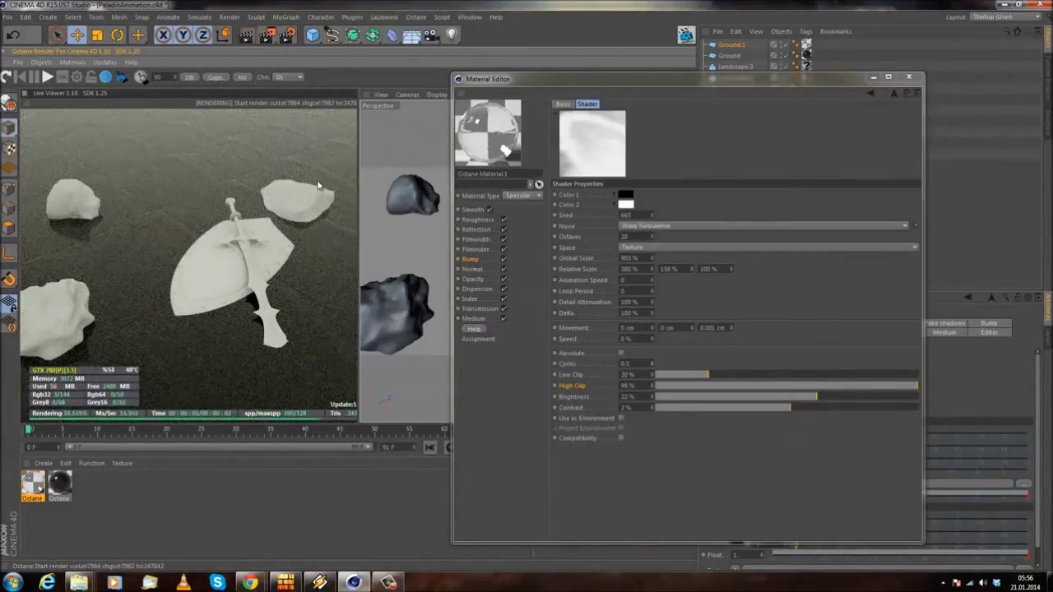
- Try Spherical projection on the texture tag of the raised ground plane and check the live render
left_click_drag(826, 81, 648, 72)
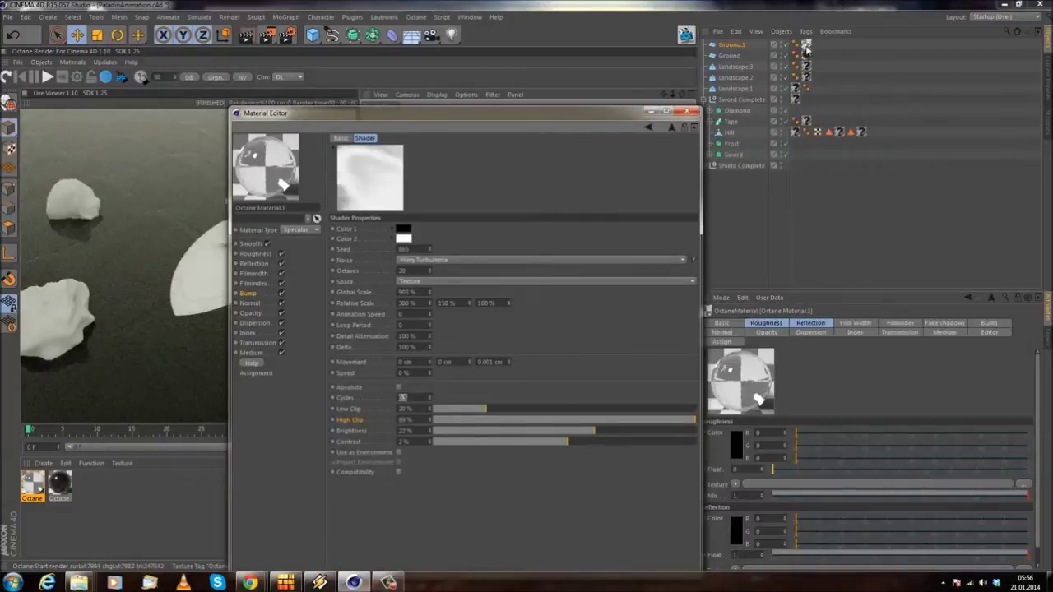
left_click(806, 45)
left_click(791, 368)
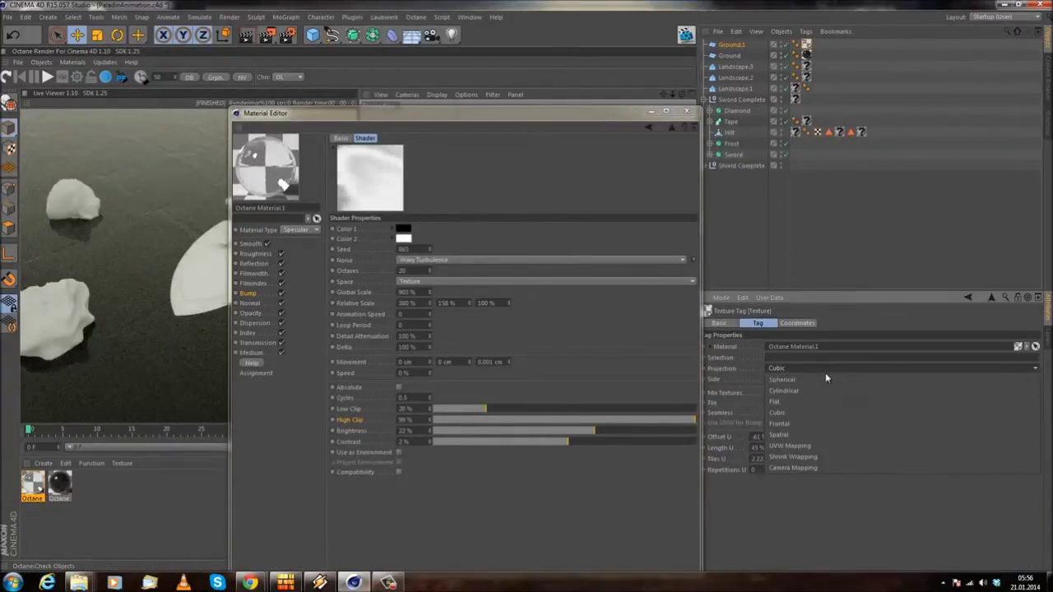
left_click(821, 381)
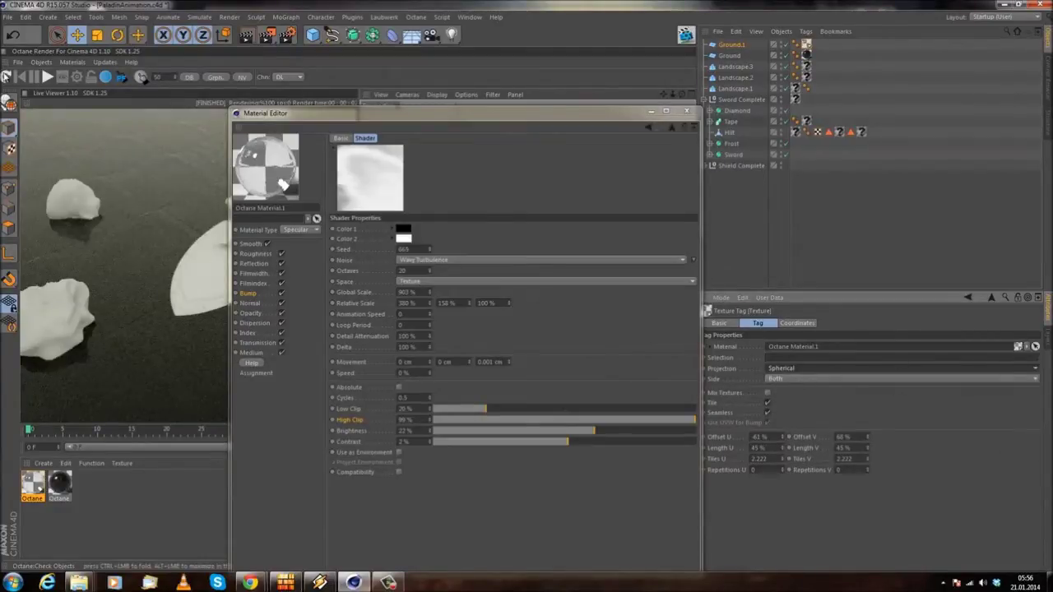
left_click_drag(366, 121, 440, 101)
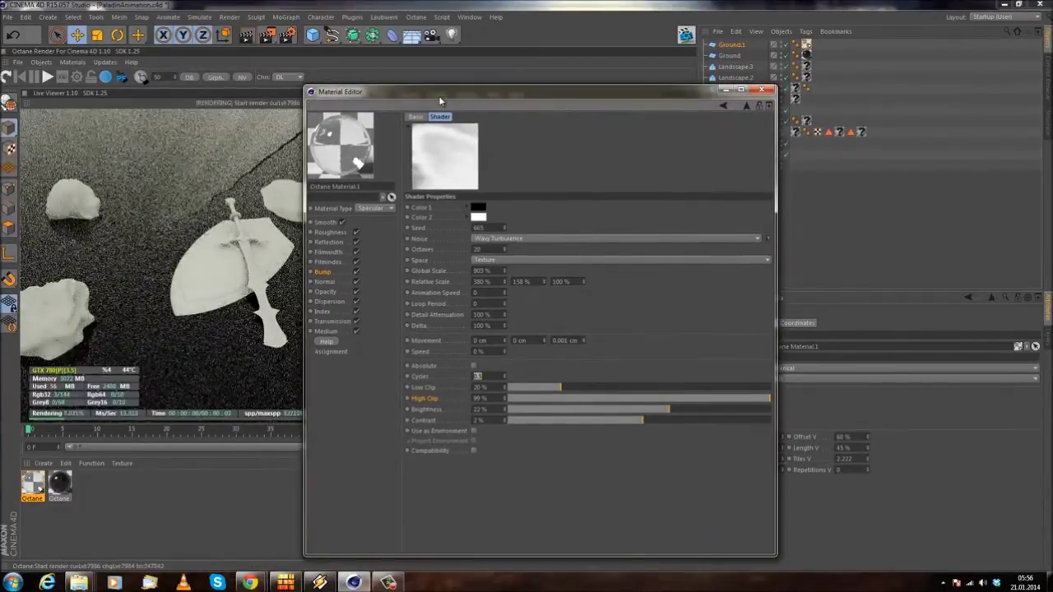
left_click_drag(440, 100, 299, 127)
- Try Cylindrical projection for the raised ground plane's texture and check the live render
left_click(792, 368)
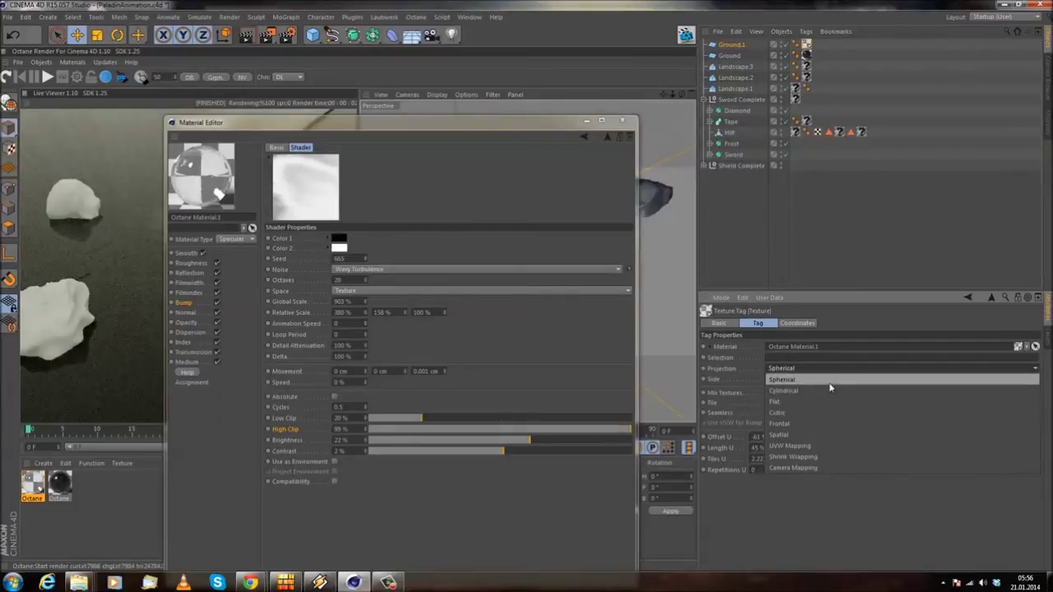
left_click(810, 390)
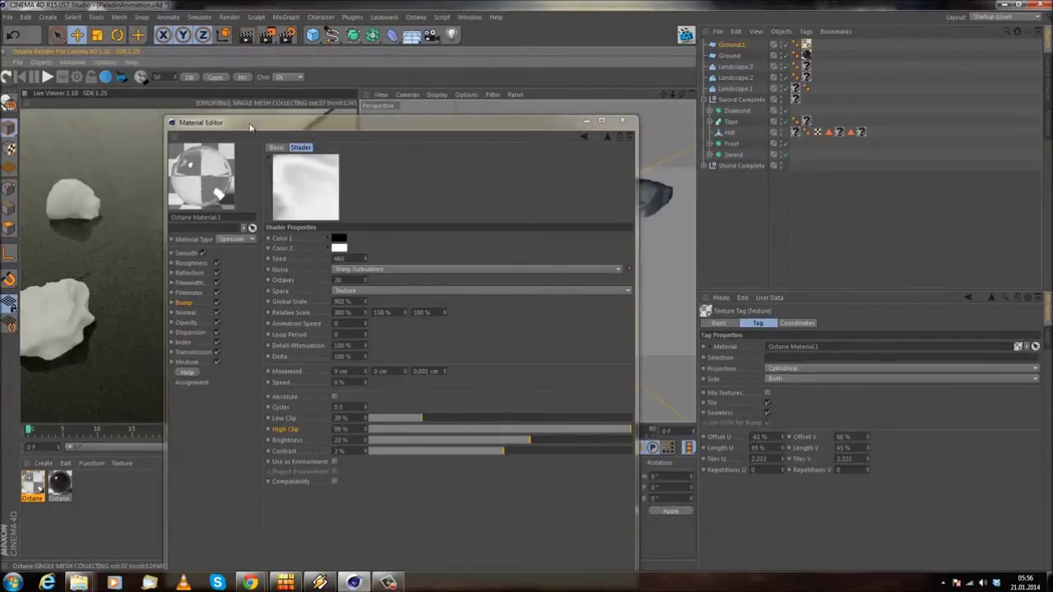
left_click_drag(249, 127, 450, 122)
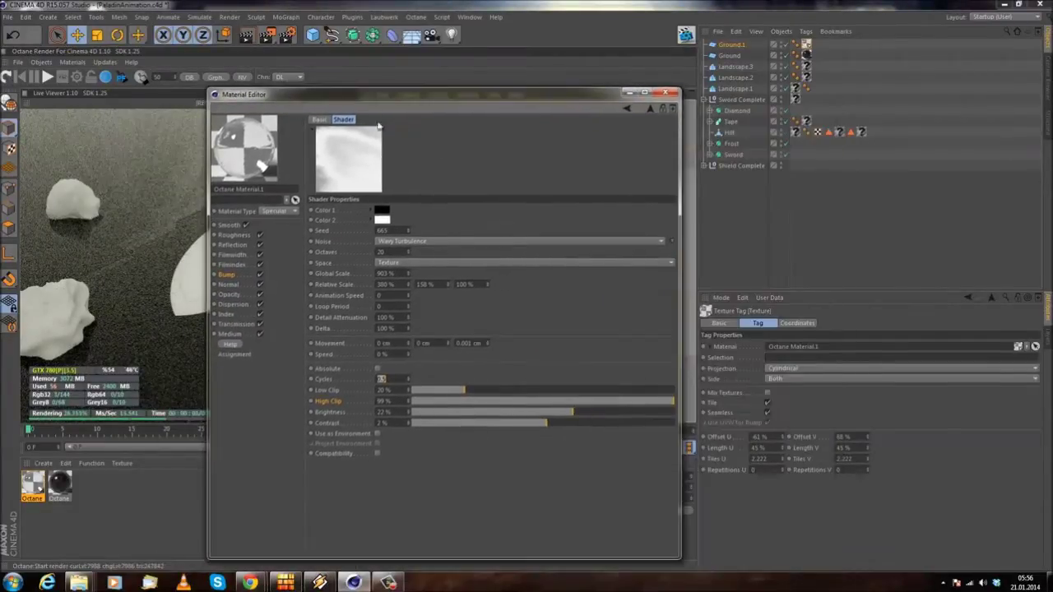
- Set the raised ground plane's texture projection to UVW Mapping, close the material editor and inspect the surface from other angles
left_click(808, 366)
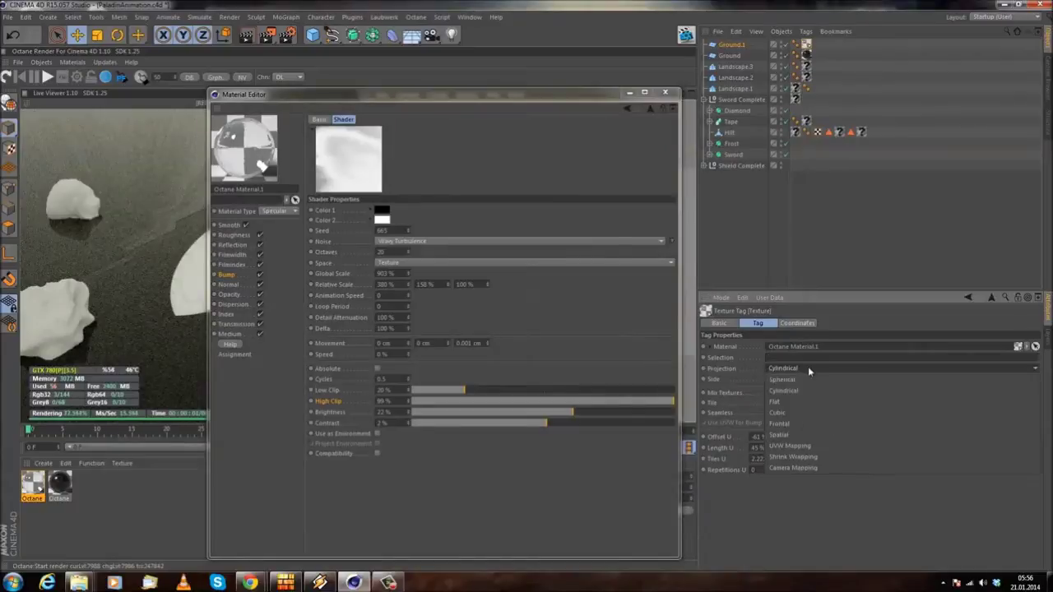
left_click(830, 448)
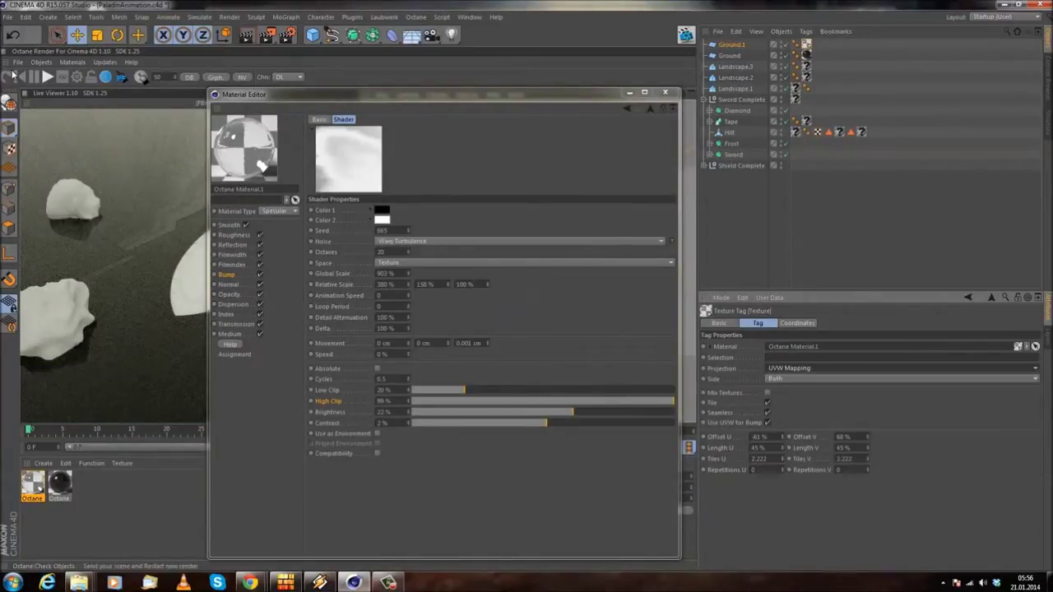
left_click_drag(443, 94, 476, 89)
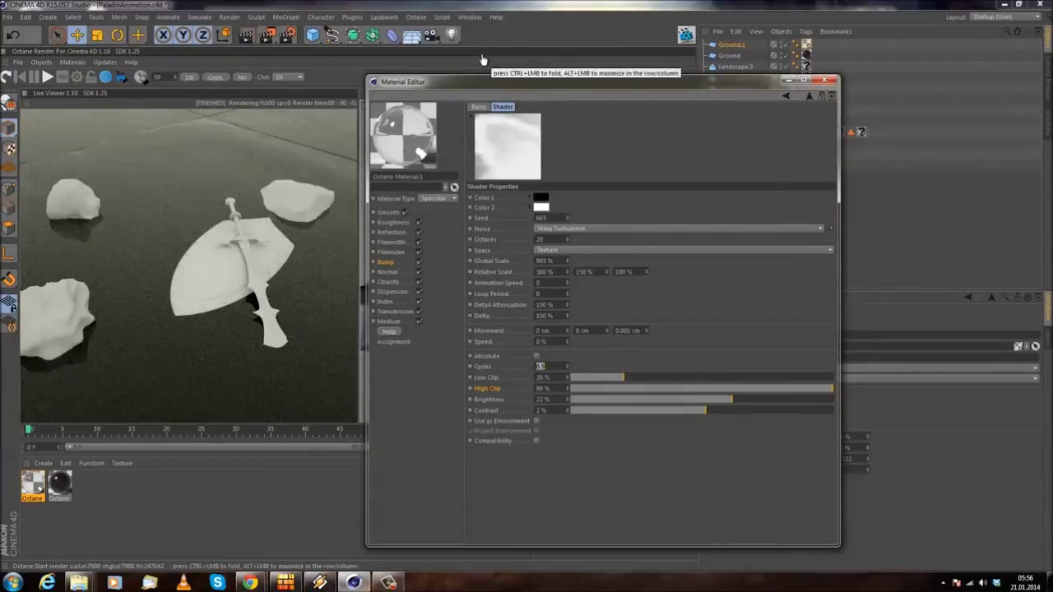
left_click(824, 79)
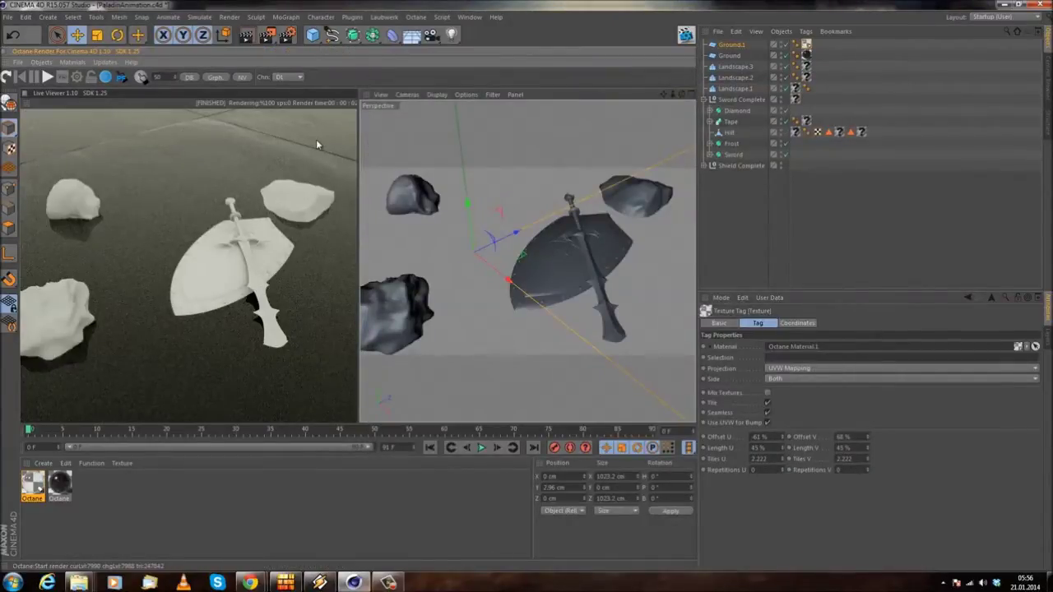
left_click_drag(207, 282, 214, 291)
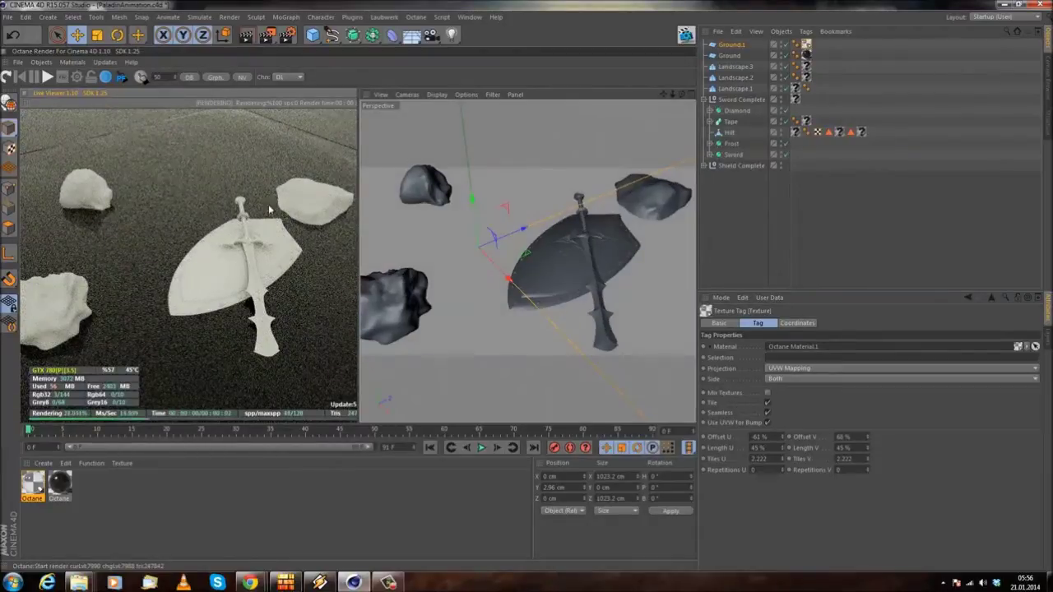
left_click_drag(263, 206, 178, 245)
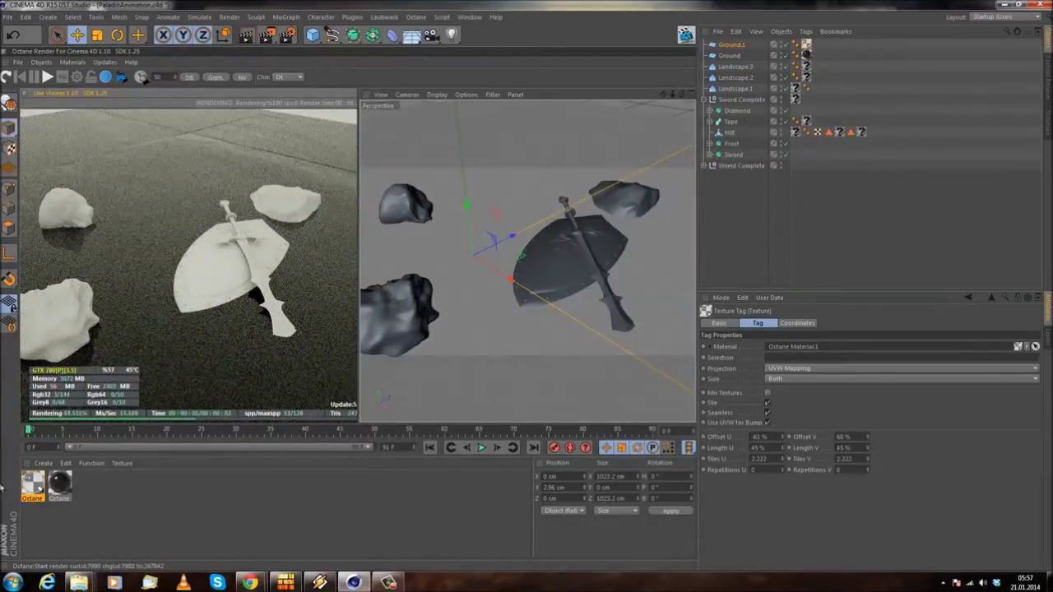
- Create a new Octane material and open it for editing
left_click(43, 464)
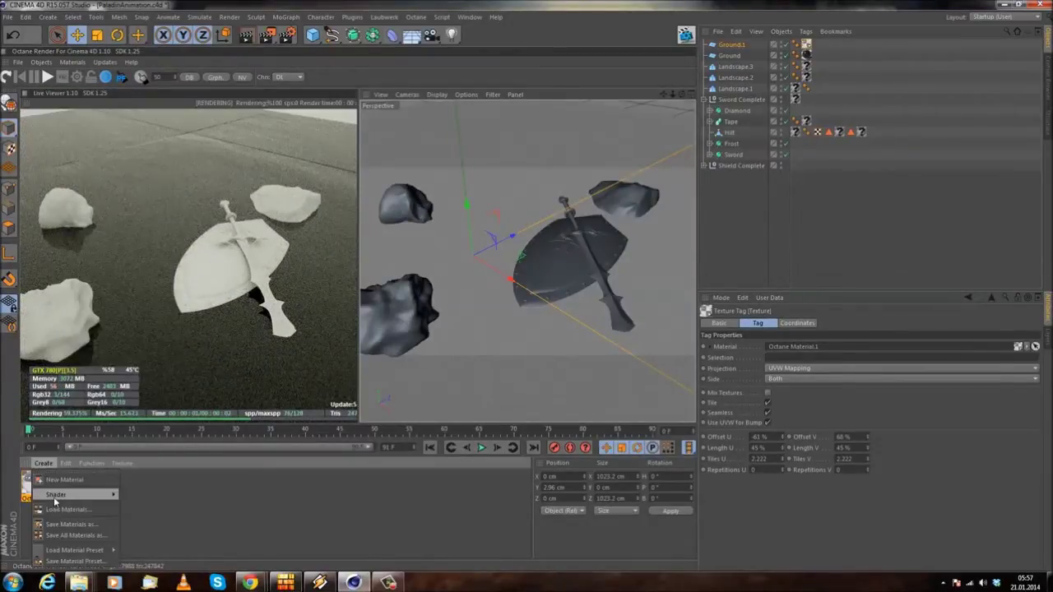
mouse_move(55, 497)
mouse_move(188, 391)
left_click(240, 389)
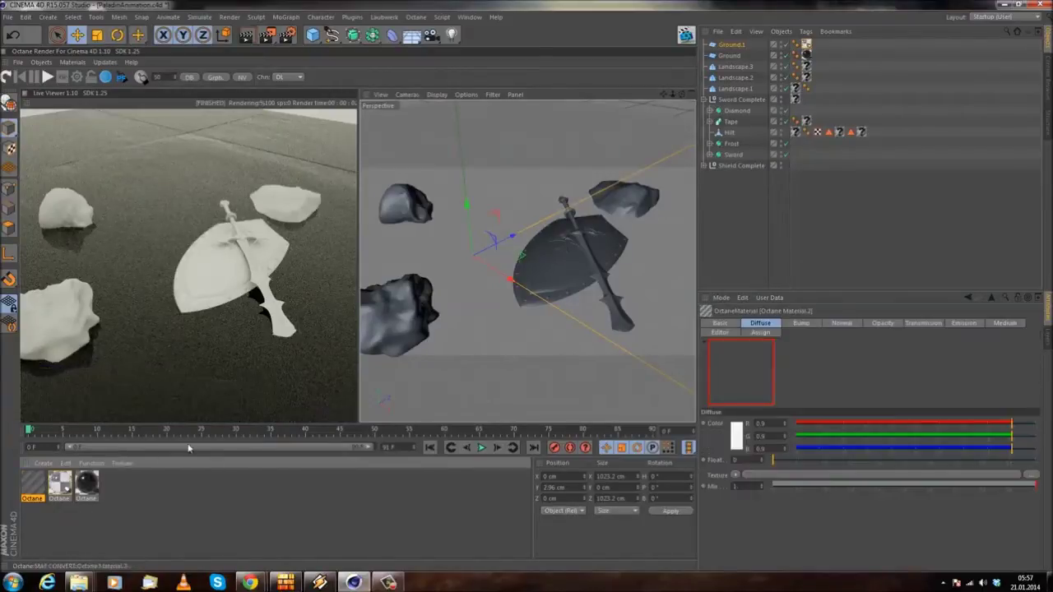
double_click(33, 485)
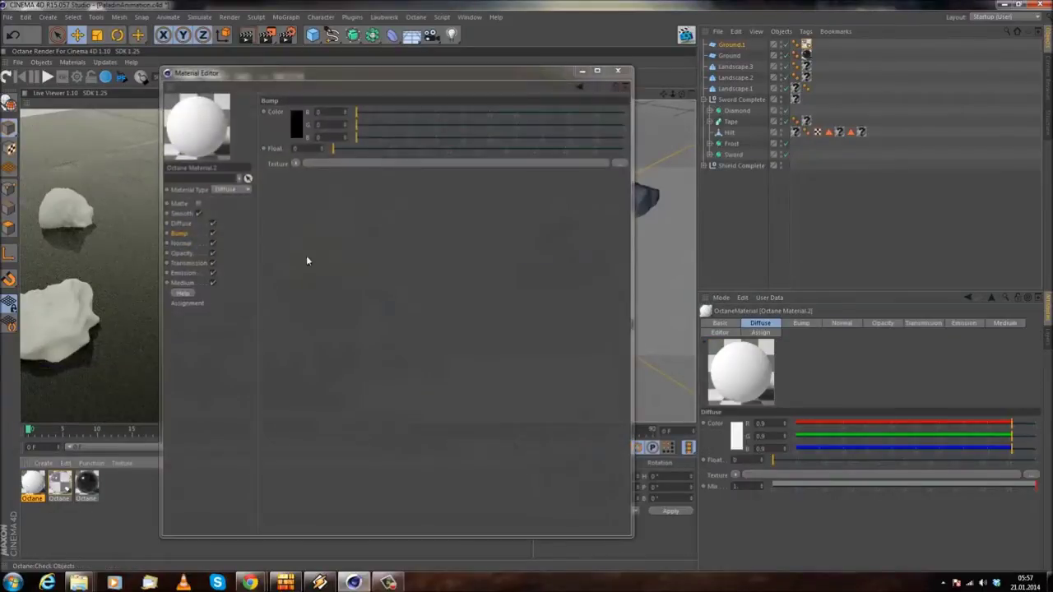
- Change the new Octane material's type to Glossy and set its index to 8
left_click(236, 191)
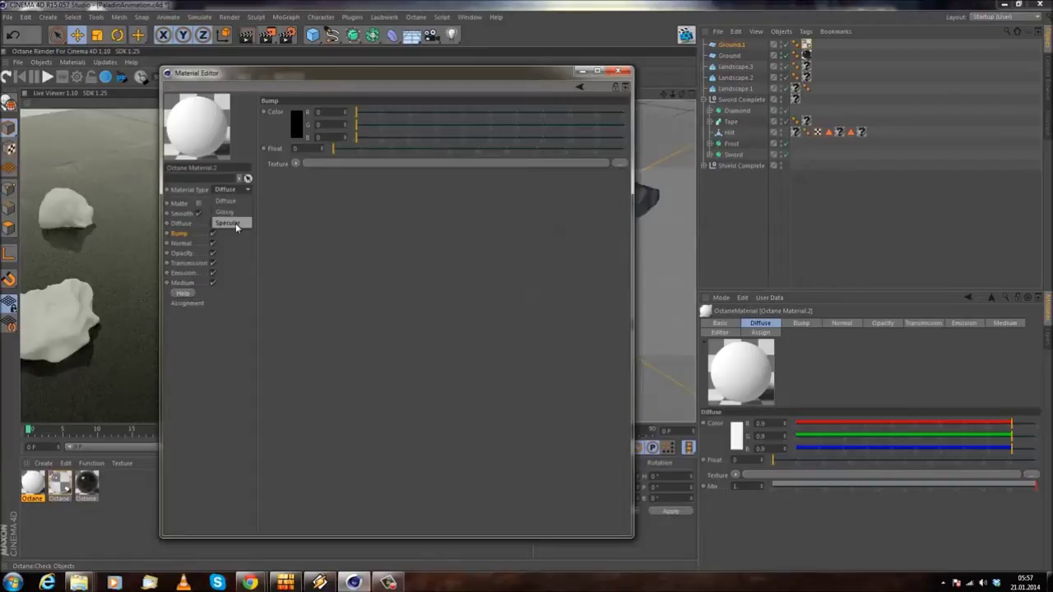
left_click(235, 223)
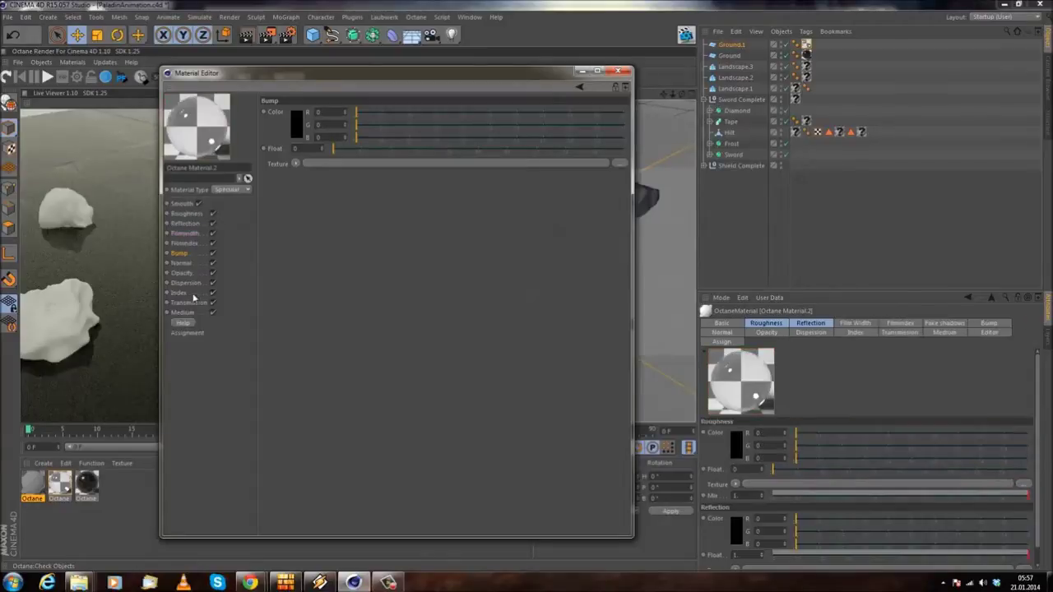
left_click(241, 191)
left_click(234, 213)
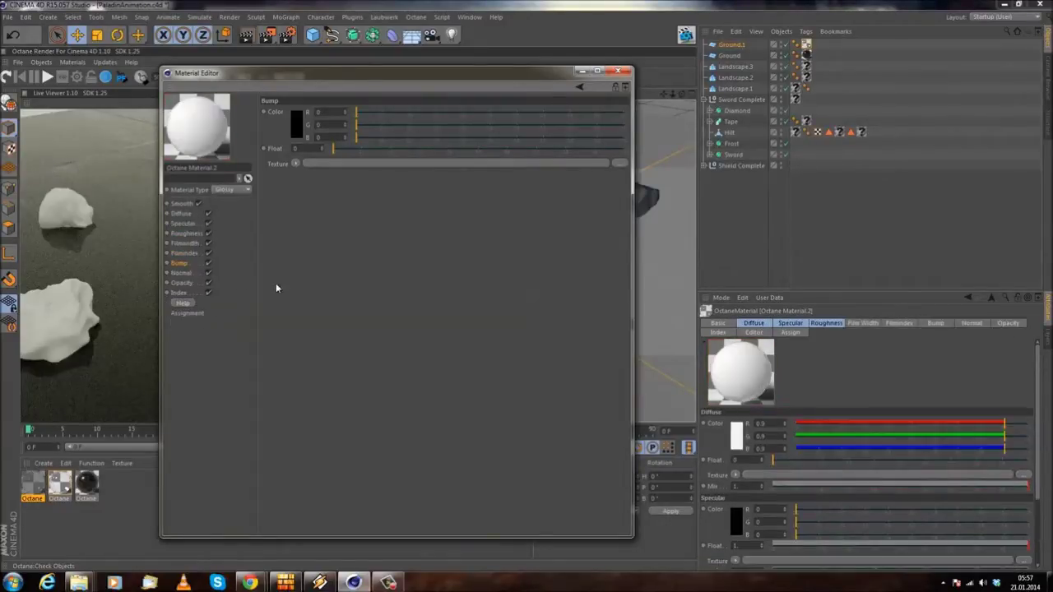
left_click(176, 293)
type("8")
key("Return")
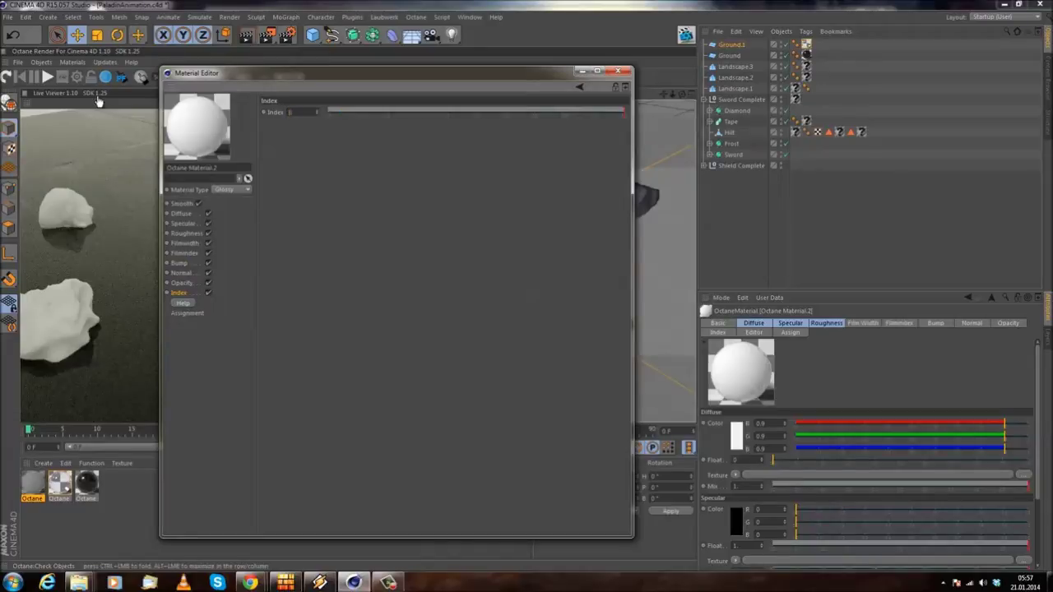
- Set the glossy material's diffuse color to a dark grey with RGB 36, 36, 36
left_click(181, 214)
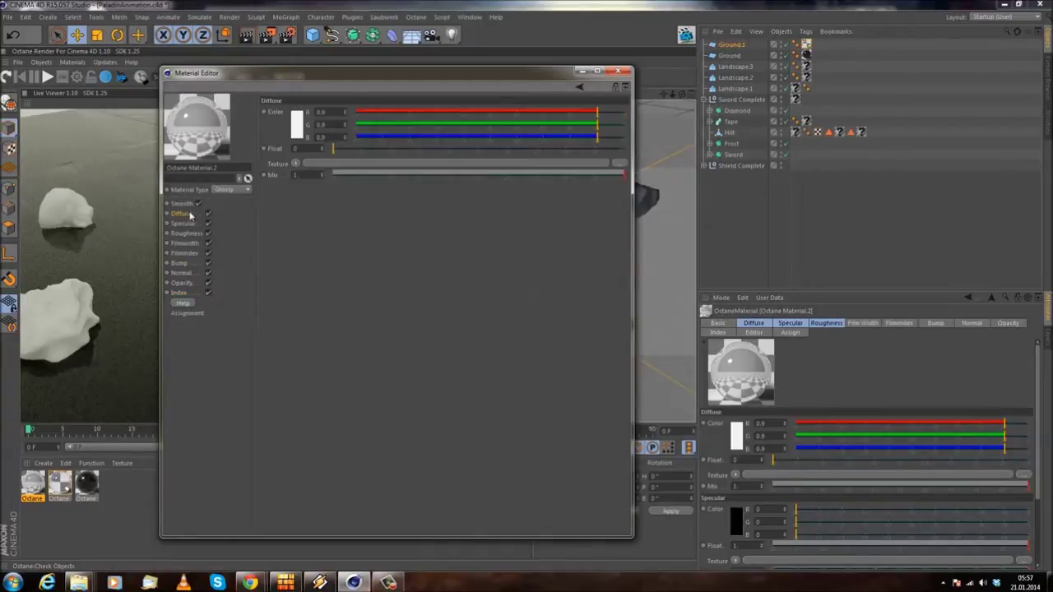
left_click(292, 123)
left_click_drag(245, 106, 206, 125)
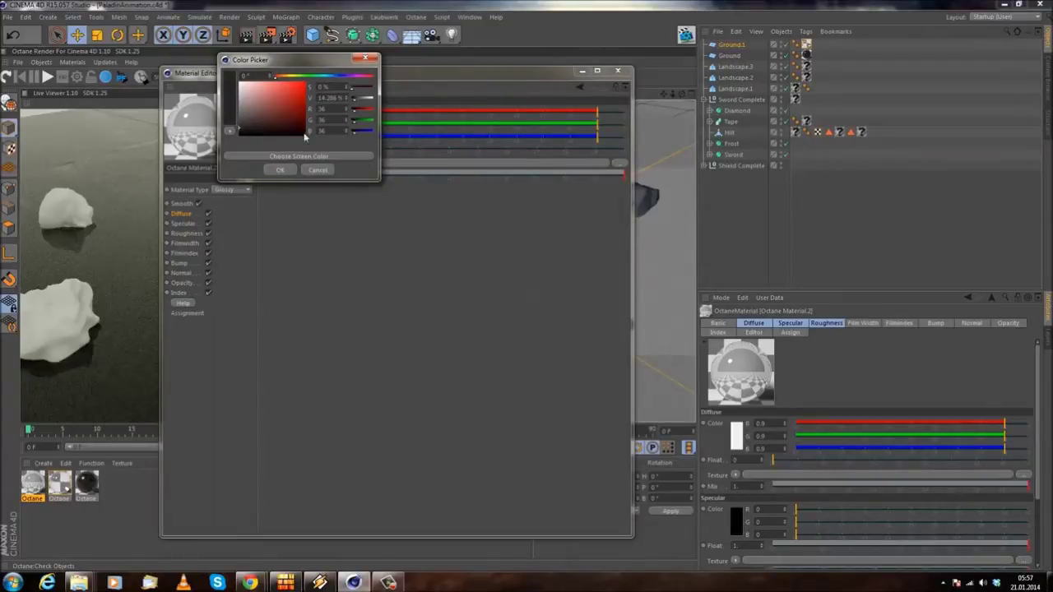
left_click(280, 171)
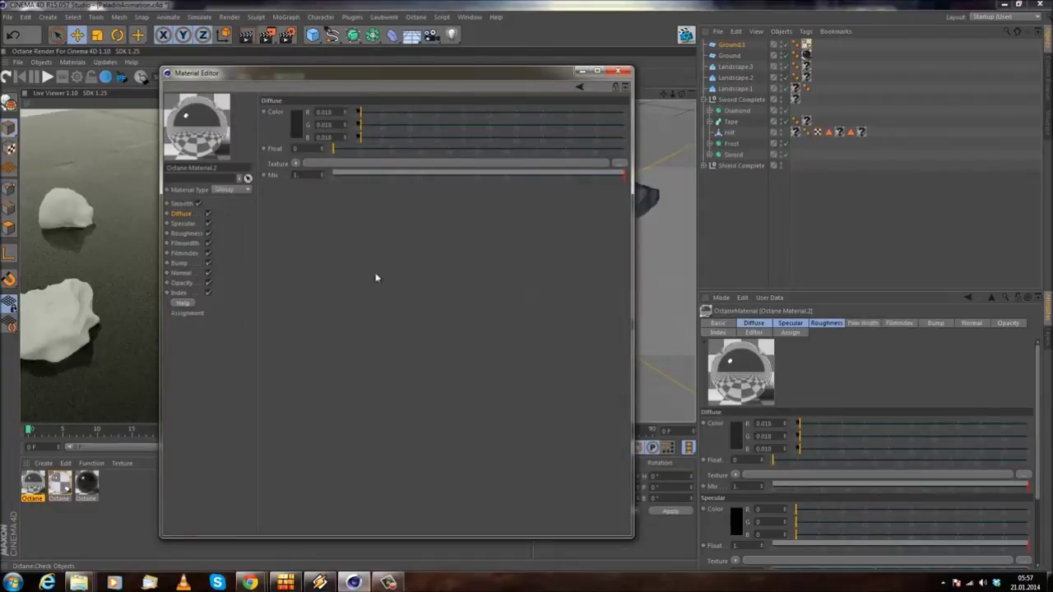
- Set the glossy material's specular color to a warm tan with R 0.724, G 0.509, B 0.265, and close the material editor
left_click(183, 224)
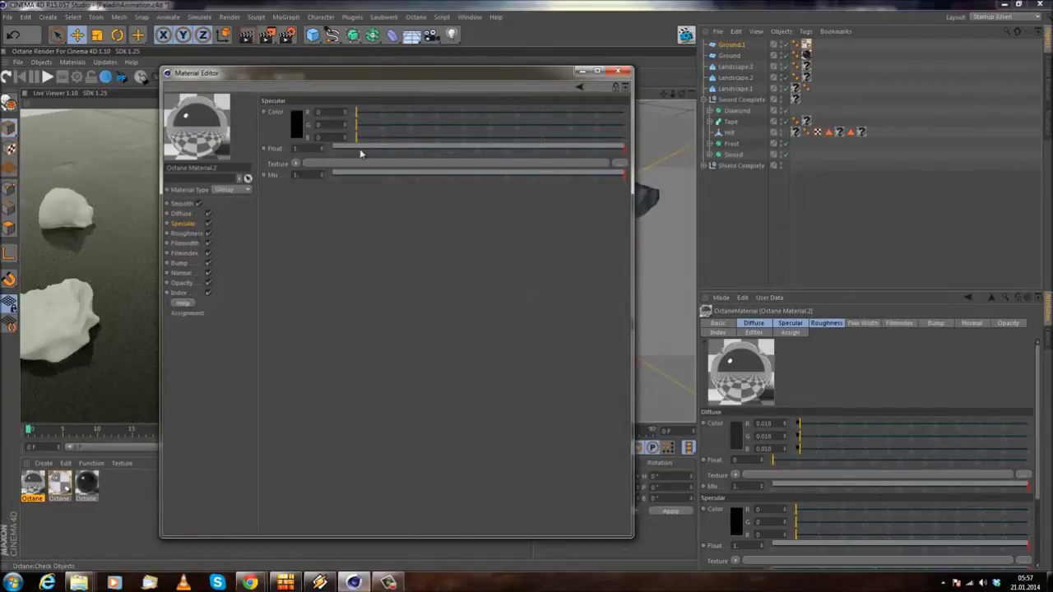
left_click(300, 129)
left_click(280, 85)
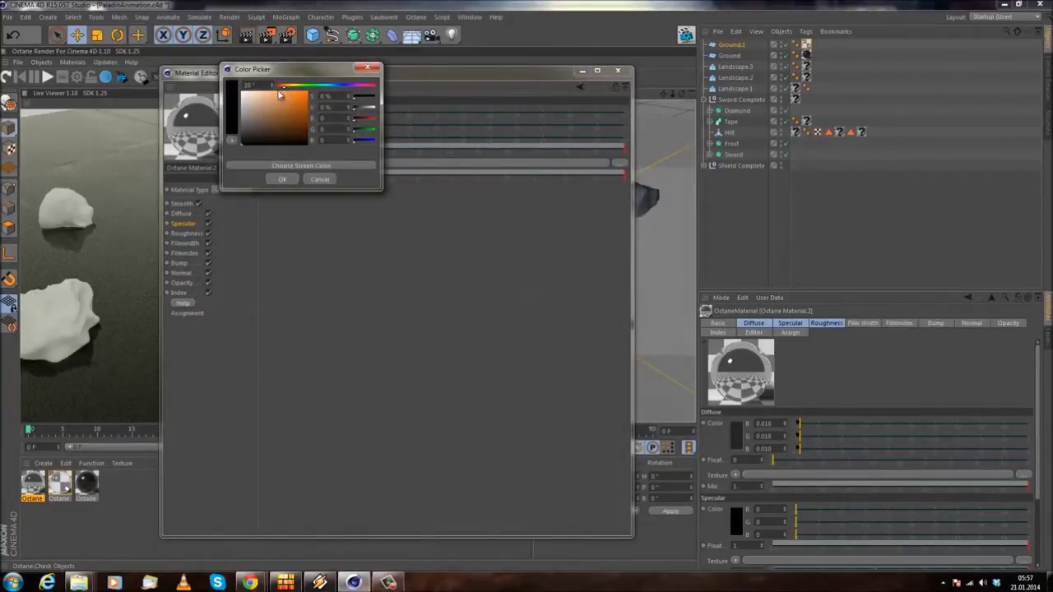
left_click(276, 95)
left_click_drag(289, 88, 266, 102)
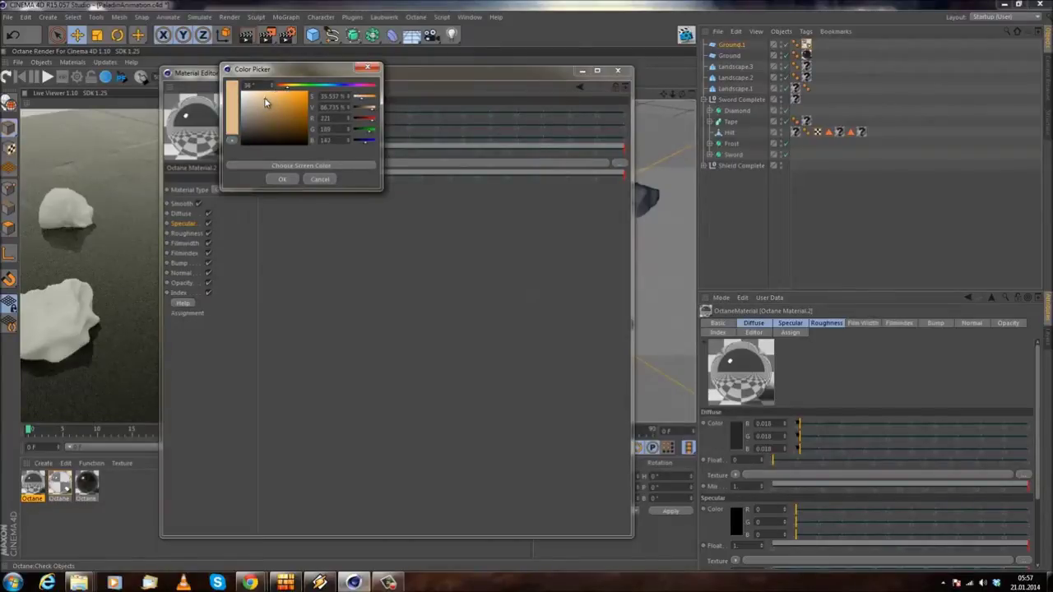
left_click(281, 179)
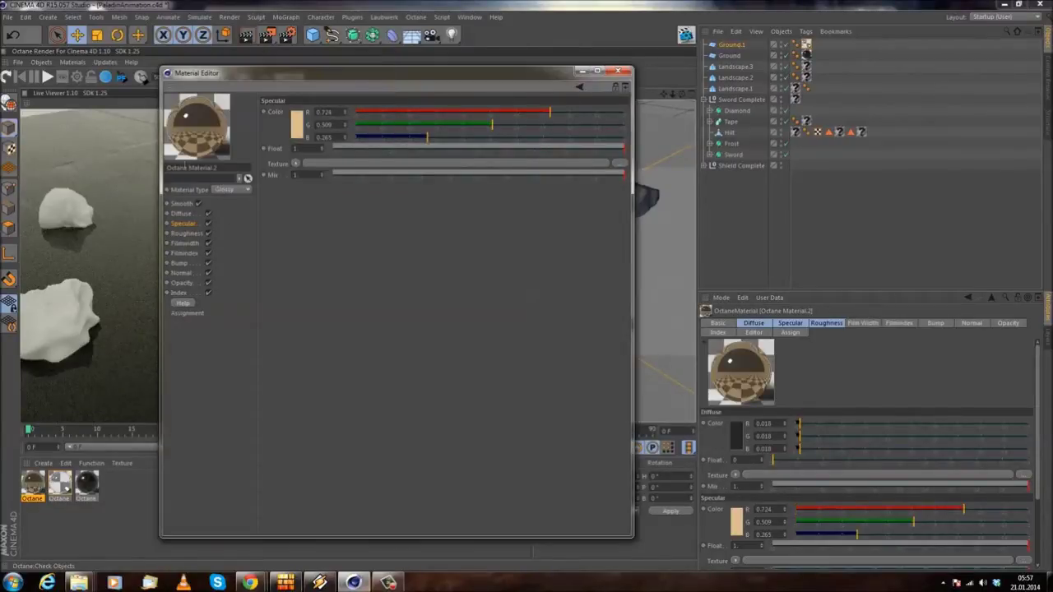
left_click(617, 71)
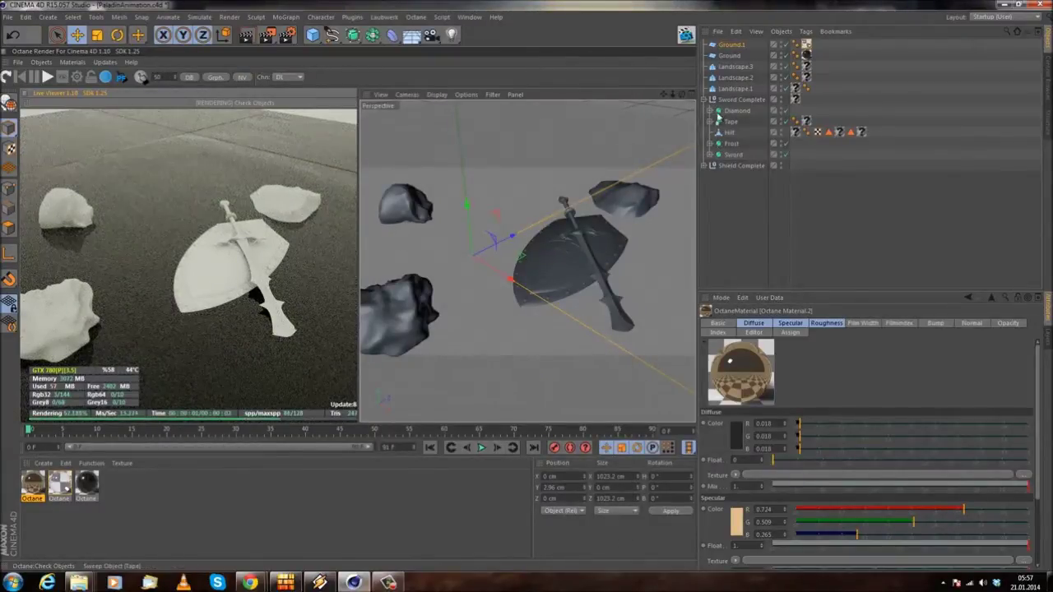
- Replace the missing material on the shield's Cross object with the tan glossy material and inspect the shield up close
left_click_drag(225, 276, 240, 254)
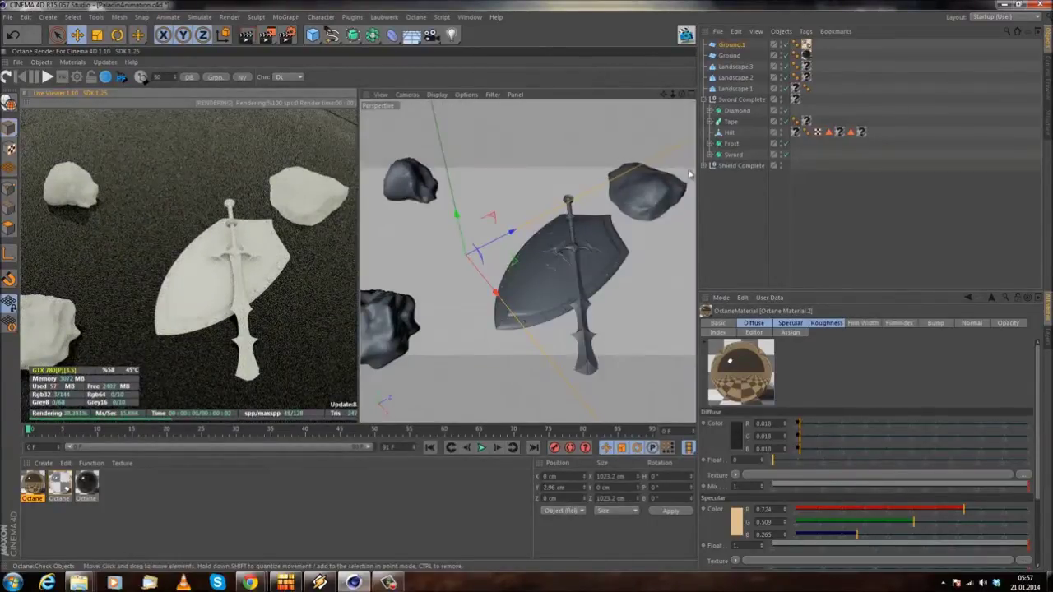
left_click(713, 165)
left_click(731, 176)
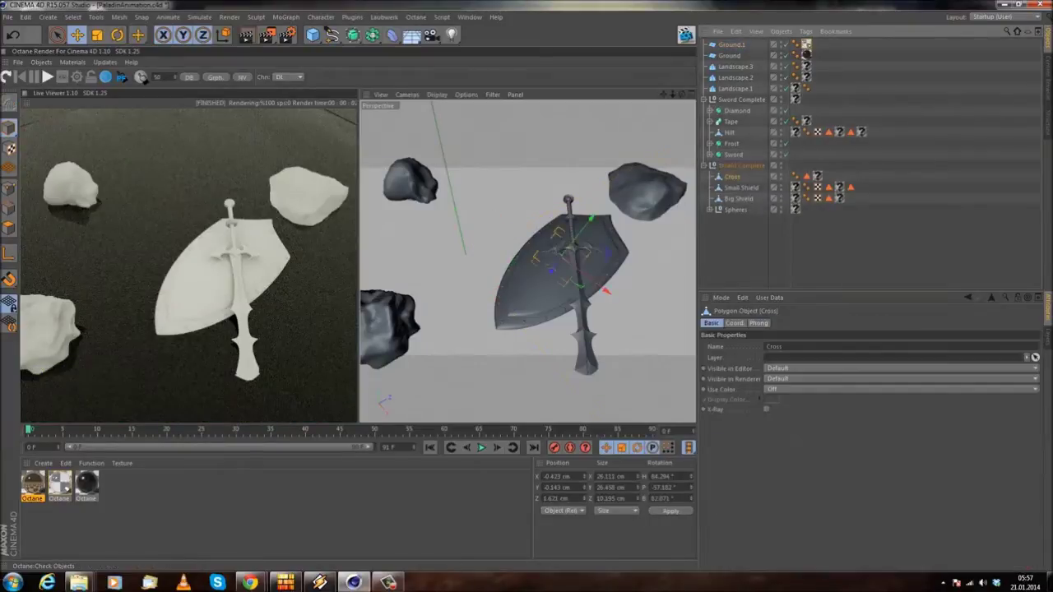
left_click_drag(35, 497, 738, 220)
left_click_drag(819, 179, 818, 178)
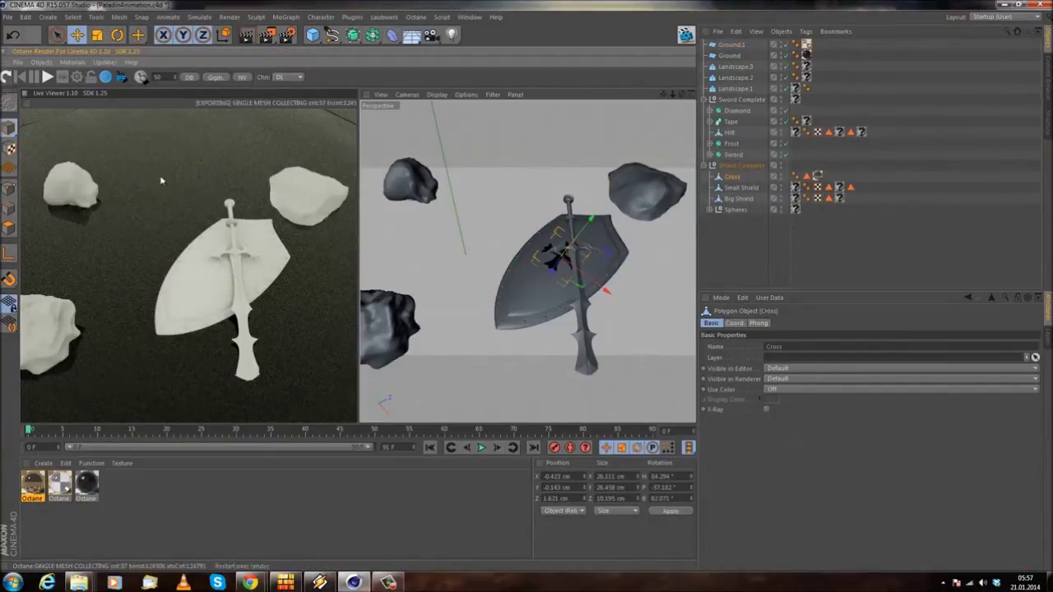
scroll(528, 270, "up", 1)
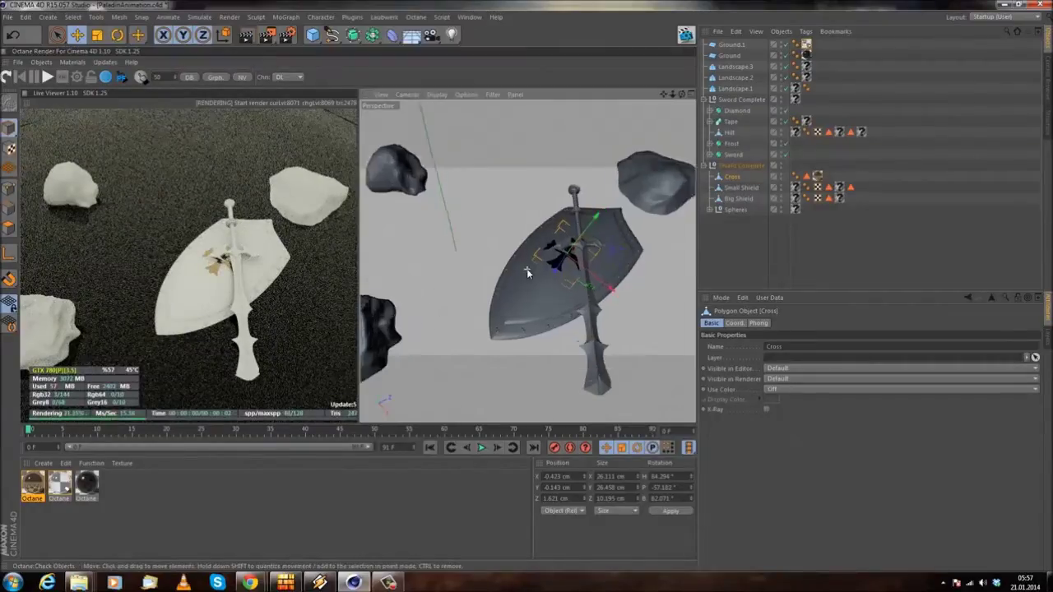
scroll(528, 271, "up", 3)
middle_click_drag(560, 253, 487, 289, "alt")
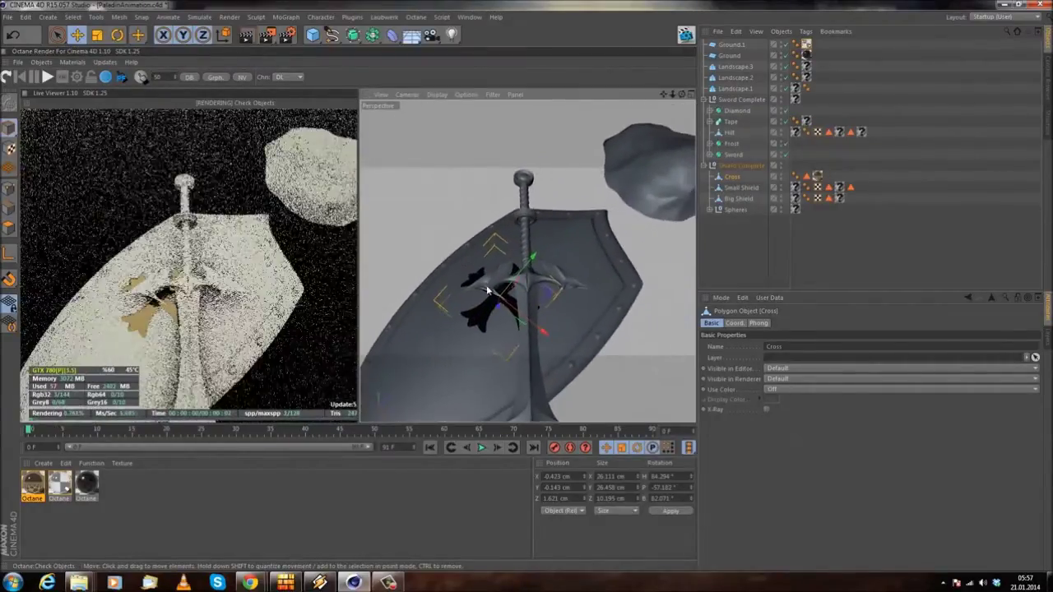
left_click_drag(487, 288, 504, 270, "alt")
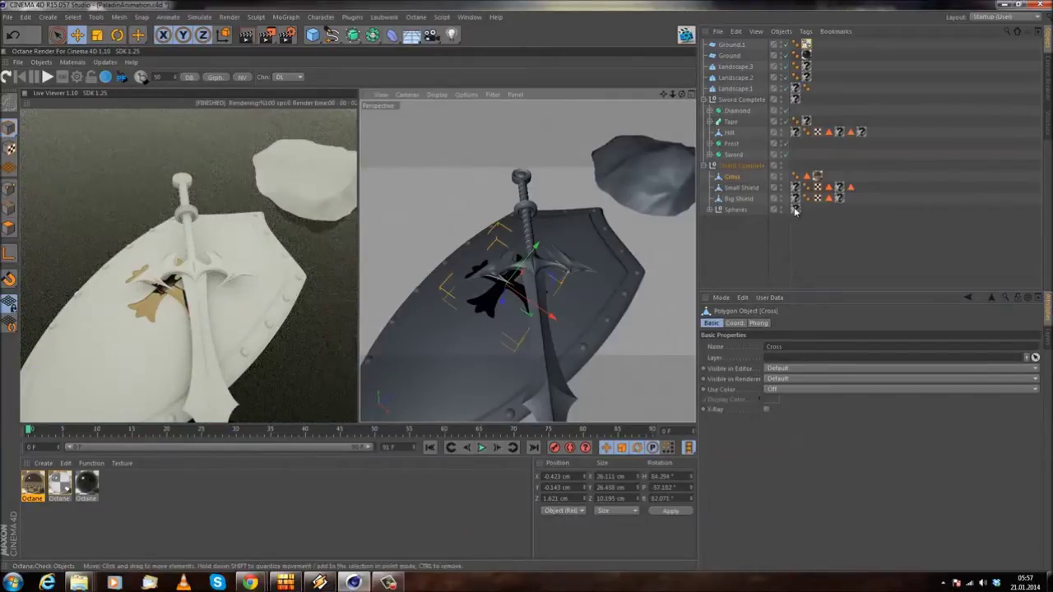
- Replace the missing material on the shield's Spheres group with the tan glossy material and view the rivets
left_click(710, 210)
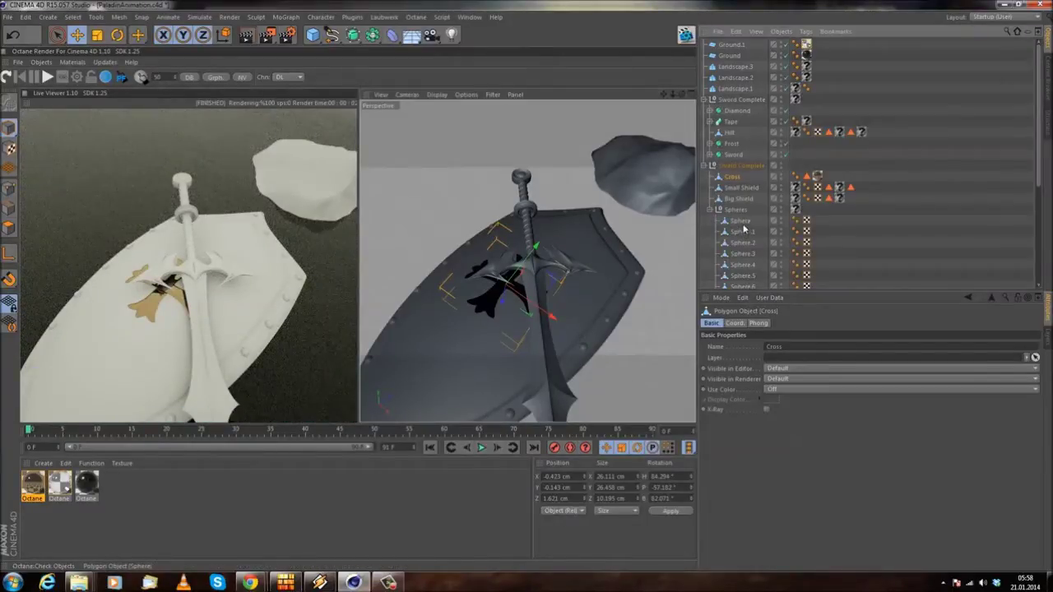
left_click(709, 210)
left_click_drag(31, 484, 795, 211)
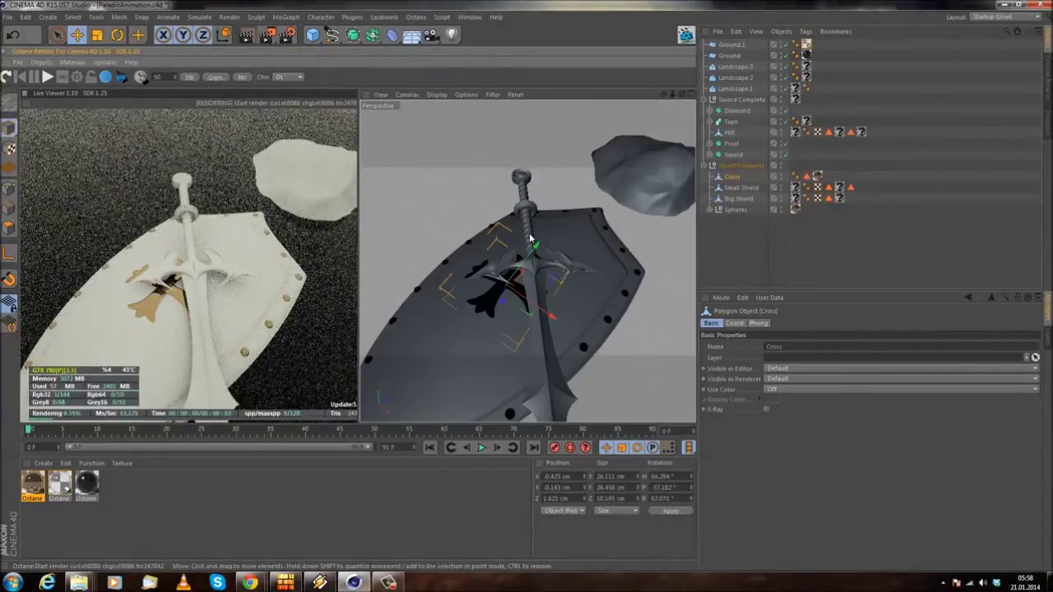
left_click_drag(530, 243, 423, 329, "alt")
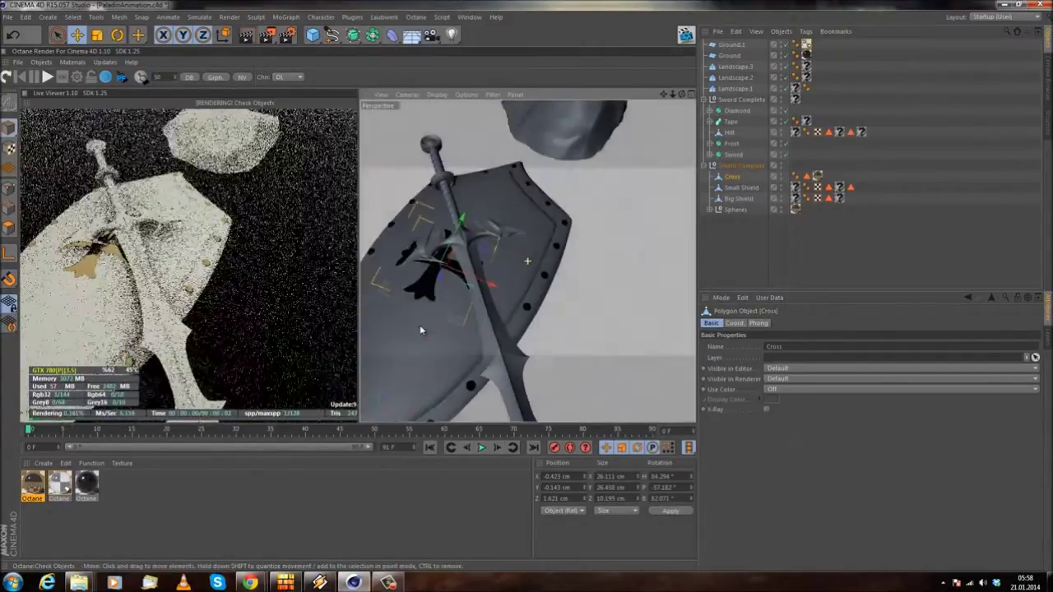
- Try the tan glossy material on each of the two material tags of the Sword's polygon object, undoing both assignments
left_click(713, 154)
left_click(750, 189)
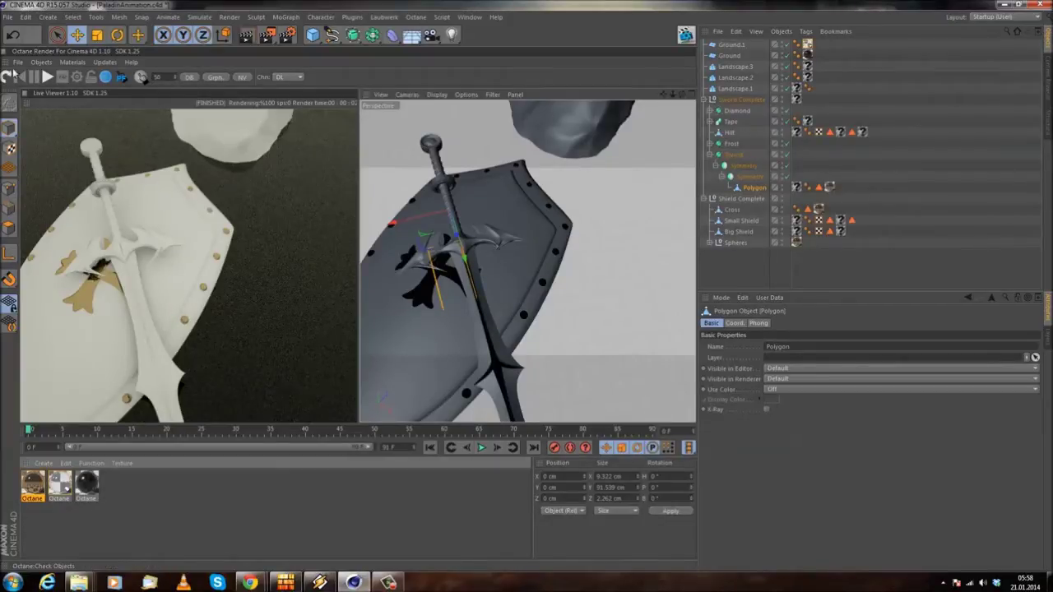
left_click(12, 34)
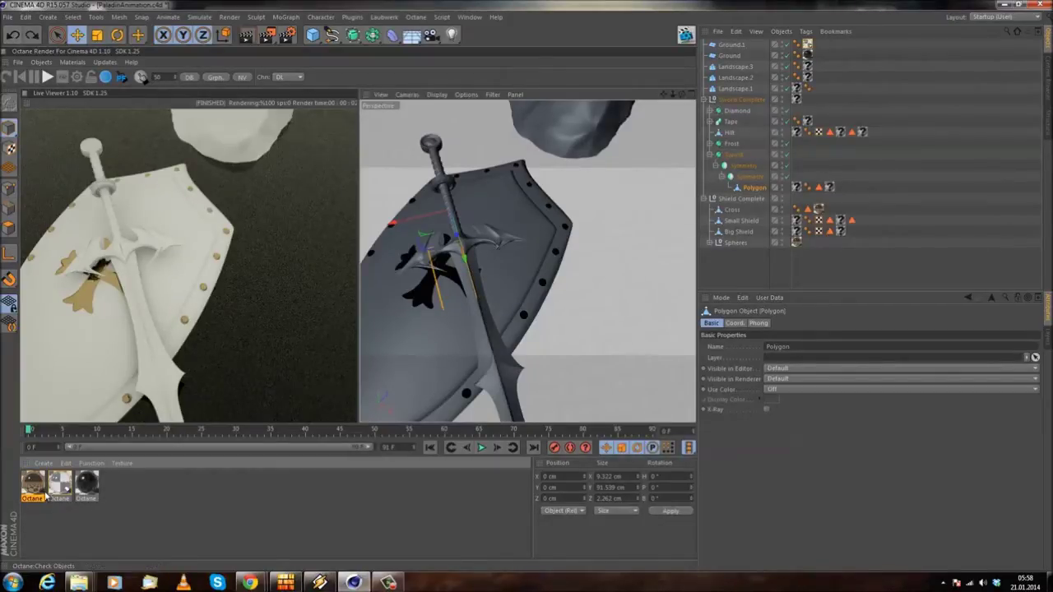
left_click_drag(798, 188, 798, 189)
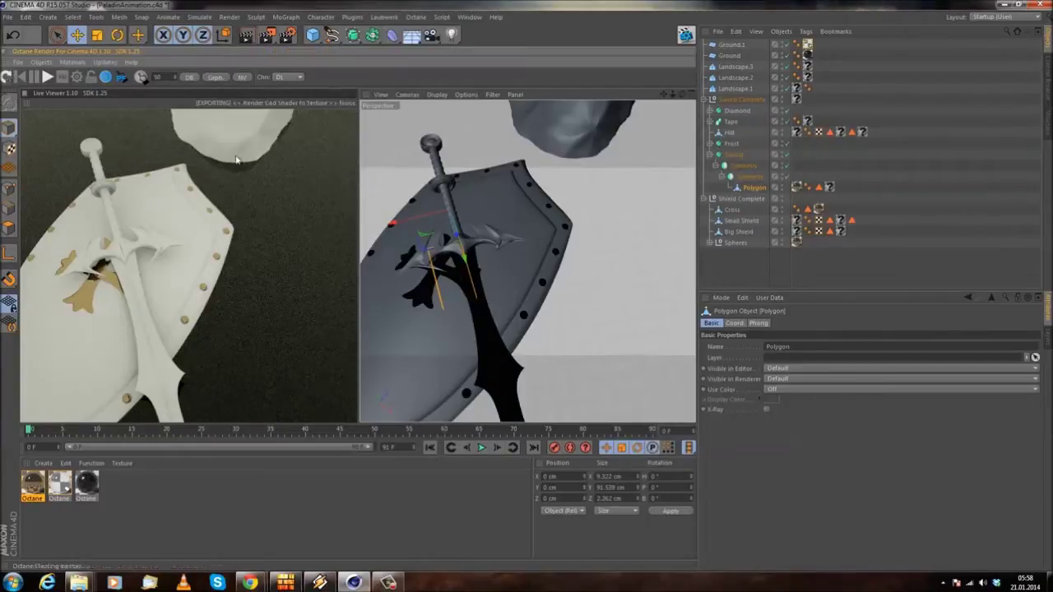
left_click(13, 34)
- Replace the second material on the Frost group's polygon object, limited to its polygon selection, with the tan glossy material
left_click_drag(568, 238, 508, 266, "alt")
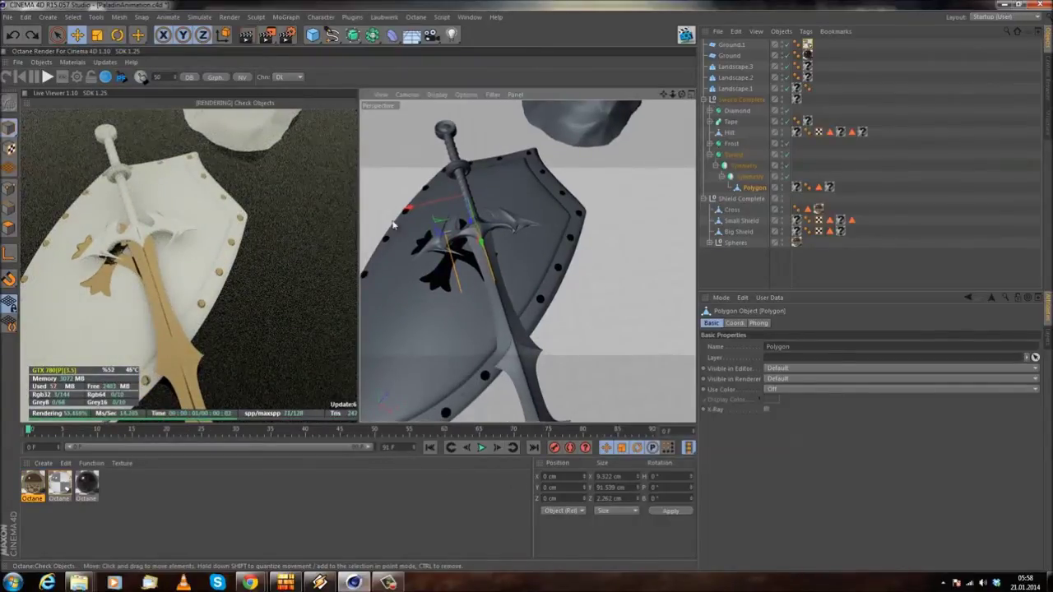
middle_click_drag(560, 217, 609, 229, "alt")
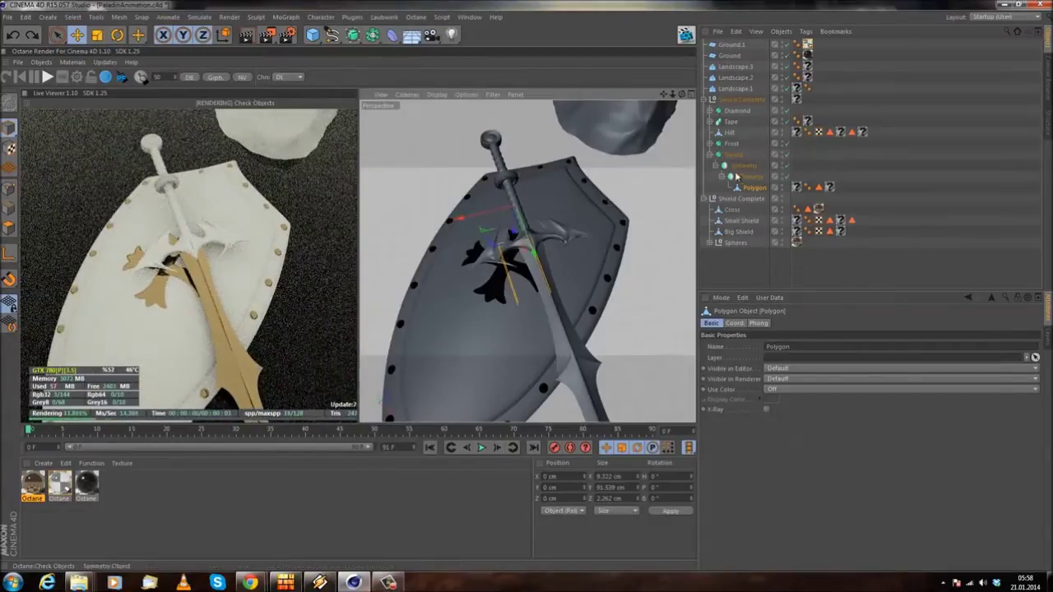
left_click(712, 145)
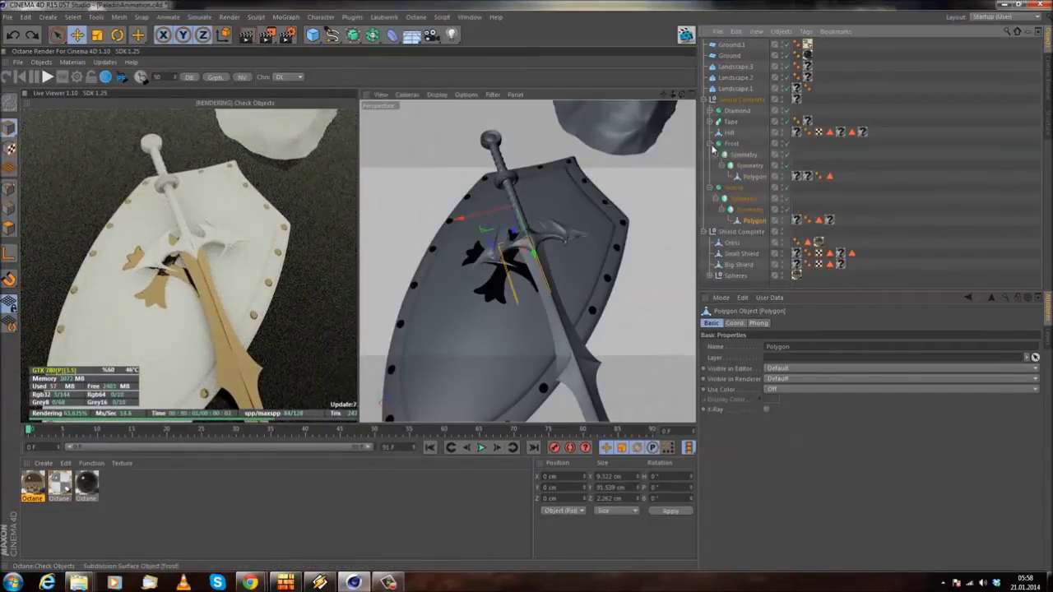
left_click(759, 176)
left_click_drag(33, 486, 810, 178)
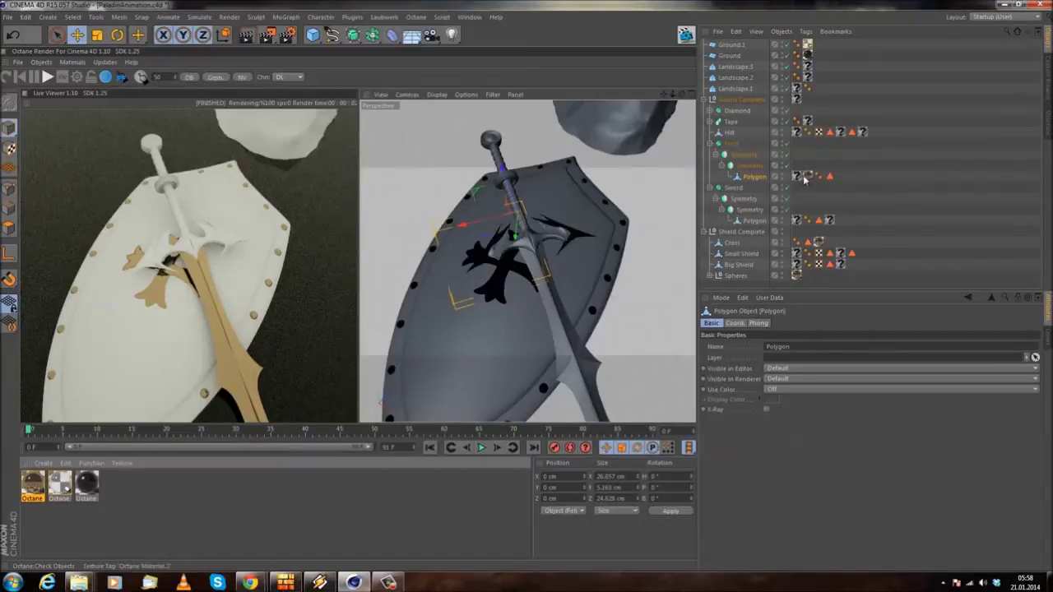
left_click(806, 177)
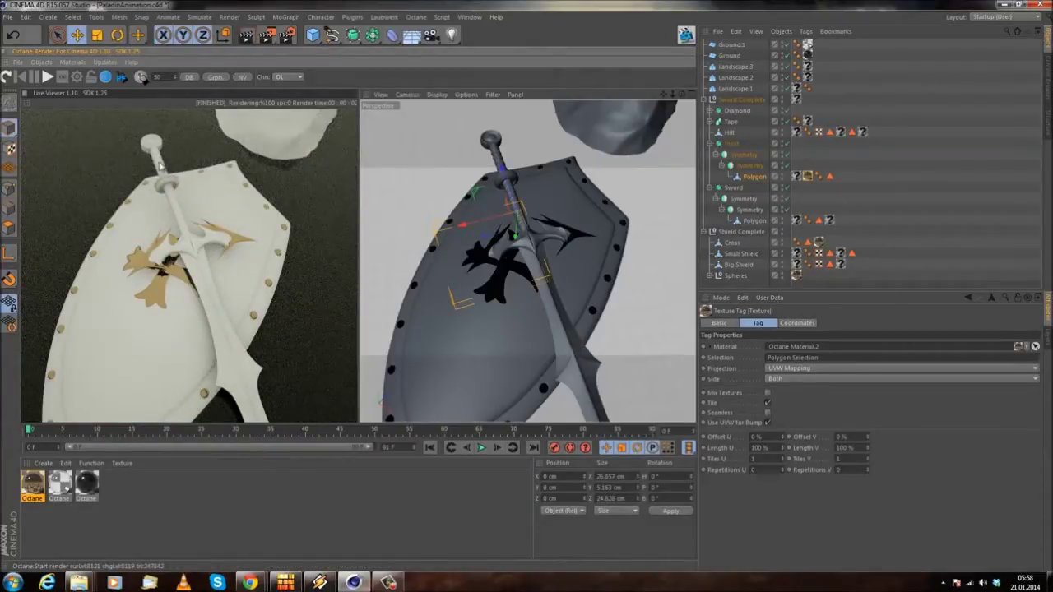
- Replace the missing material on the sword grip's Tape object with the tan glossy material
left_click(731, 132)
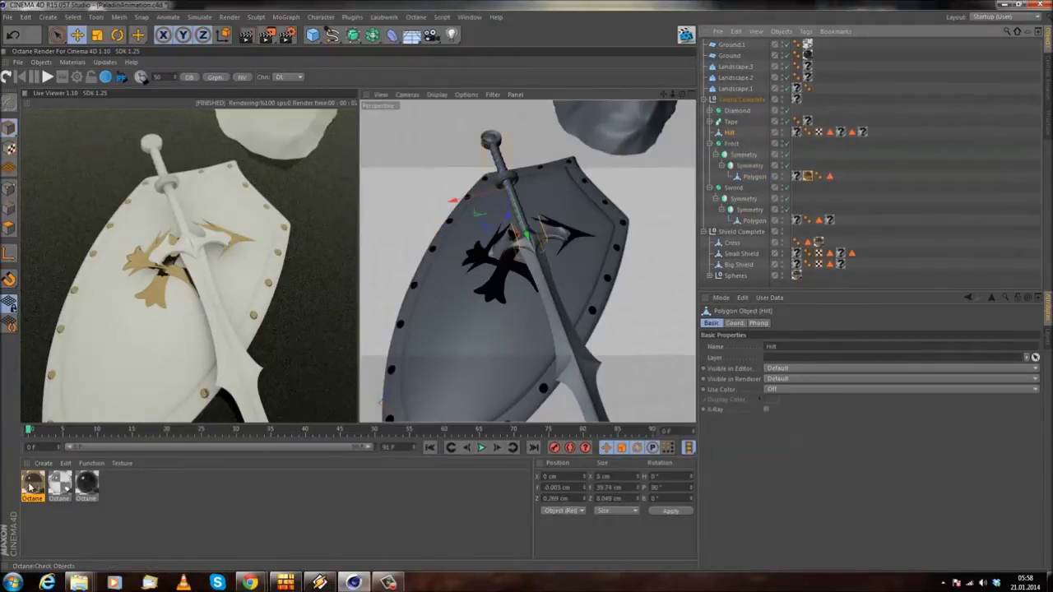
left_click_drag(761, 151, 817, 132)
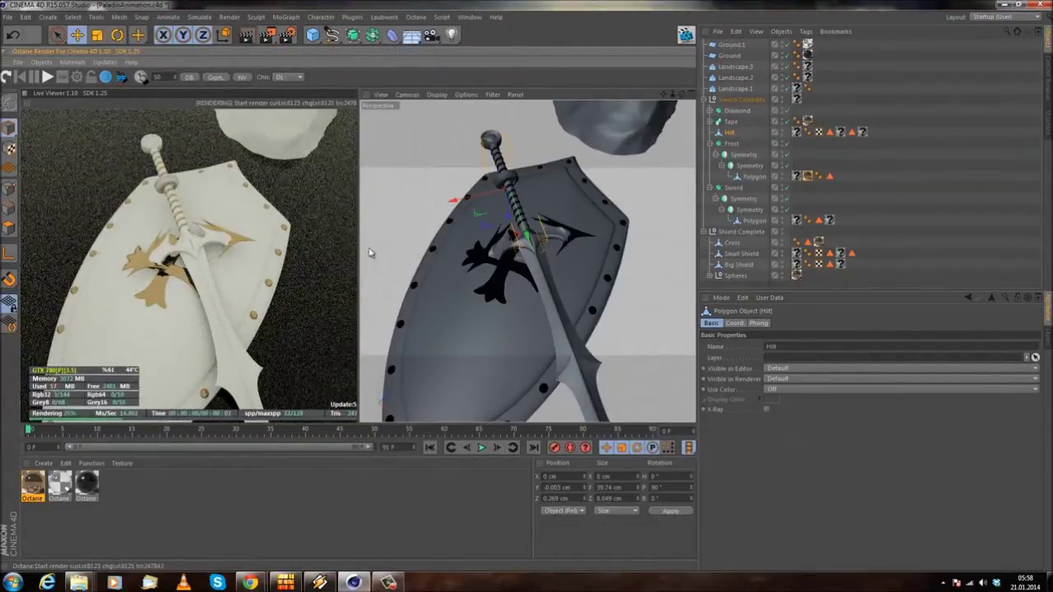
left_click_drag(473, 315, 461, 315, "alt")
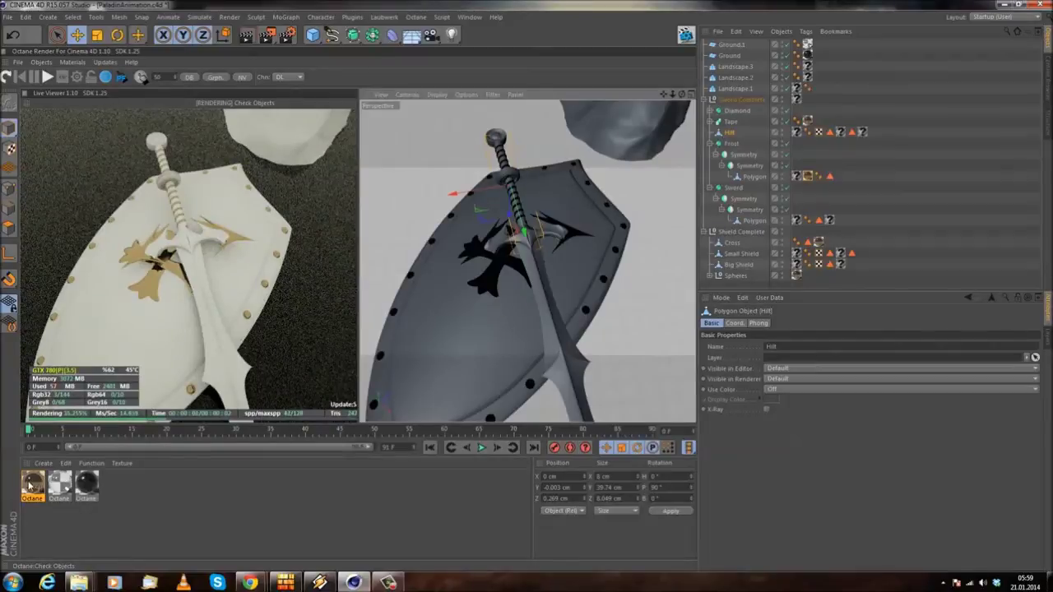
- Open the tan glossy material for editing and set its roughness float to 0.05
double_click(33, 483)
left_click_drag(245, 78, 532, 187)
left_click(467, 343)
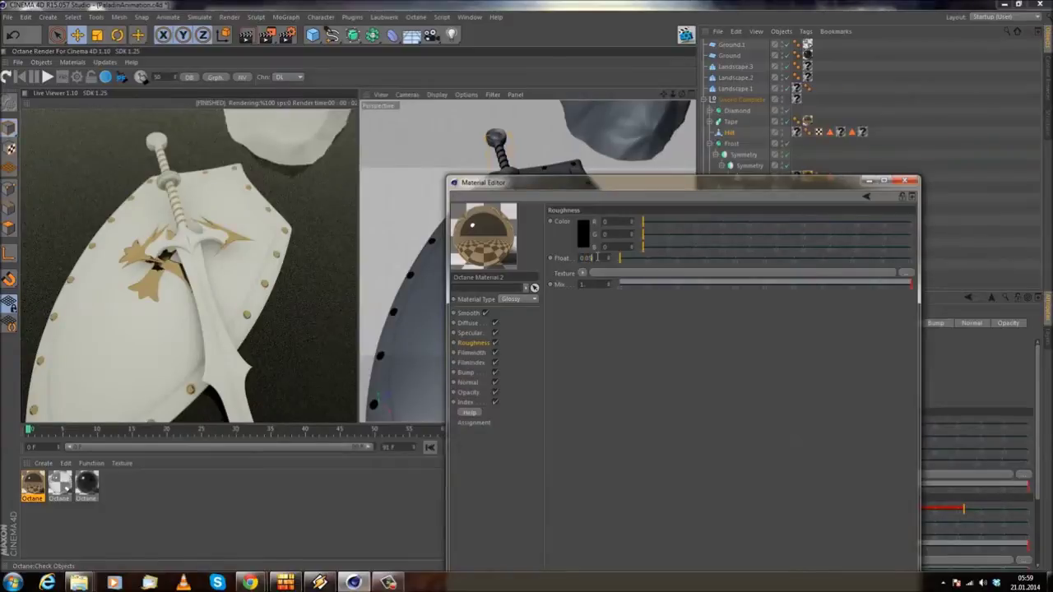
key("Return")
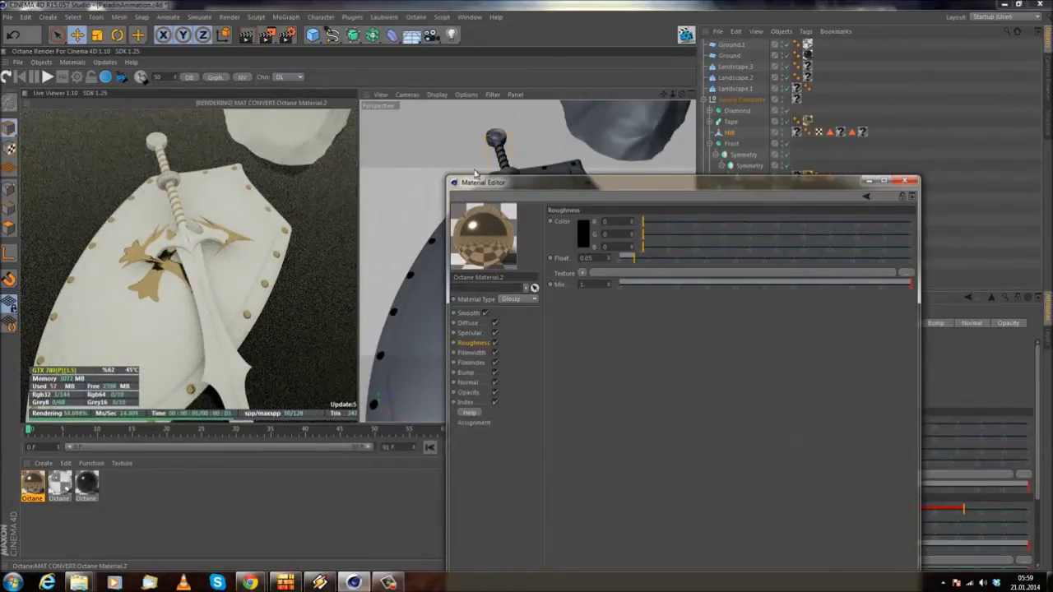
- Lighten the material's specular color to a pale beige with G 0.589 and B 0.415, minimize the editor and inspect the whole scene
left_click(473, 325)
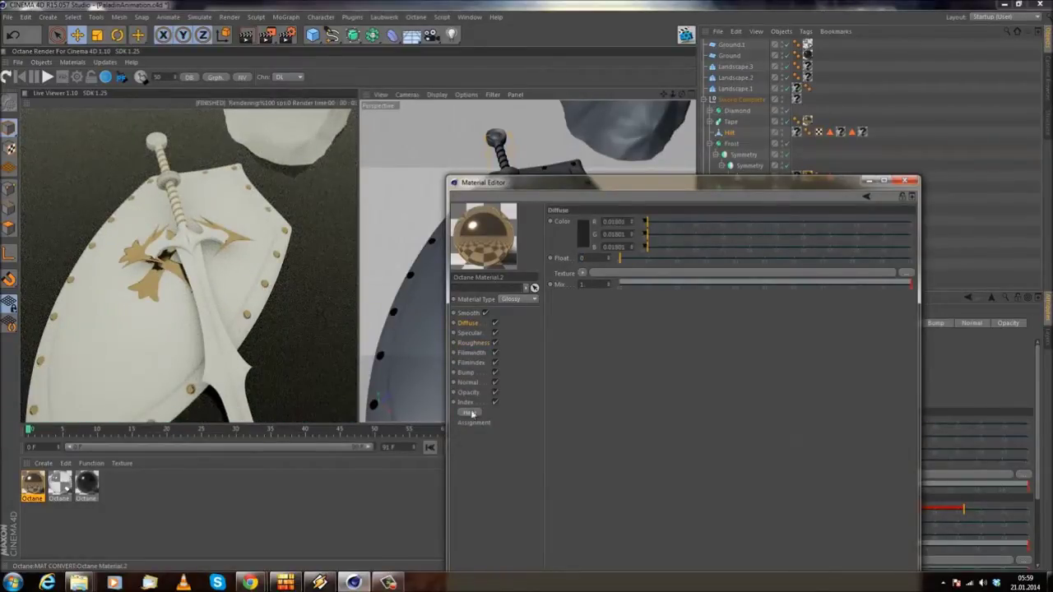
left_click(471, 333)
left_click(584, 238)
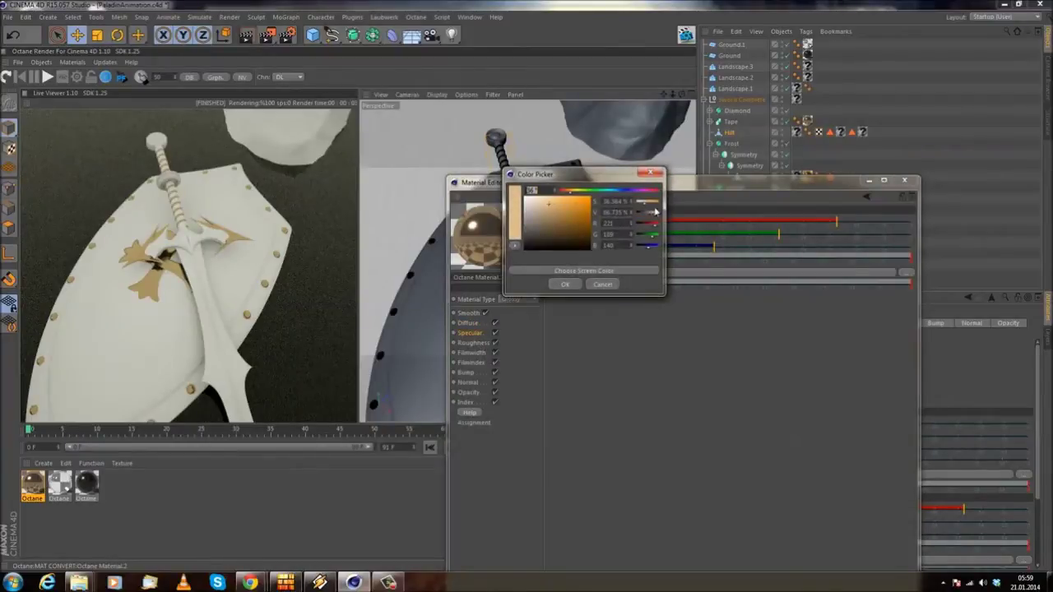
left_click(567, 284)
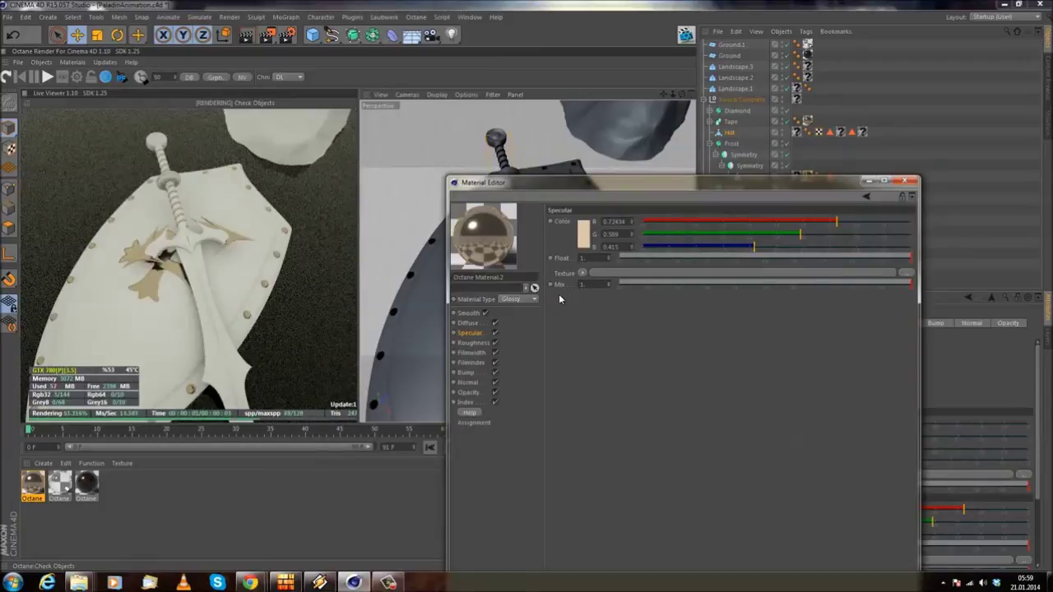
left_click(868, 182)
left_click_drag(479, 278, 456, 266, "alt")
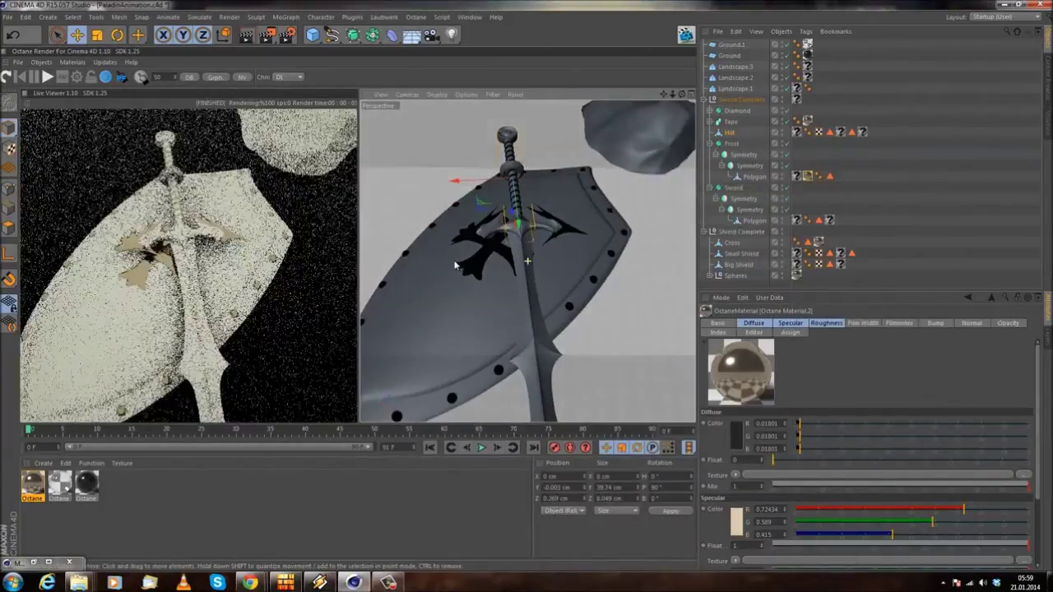
scroll(492, 260, "down", 3)
middle_click_drag(492, 260, 498, 274, "alt")
scroll(497, 274, "down", 3)
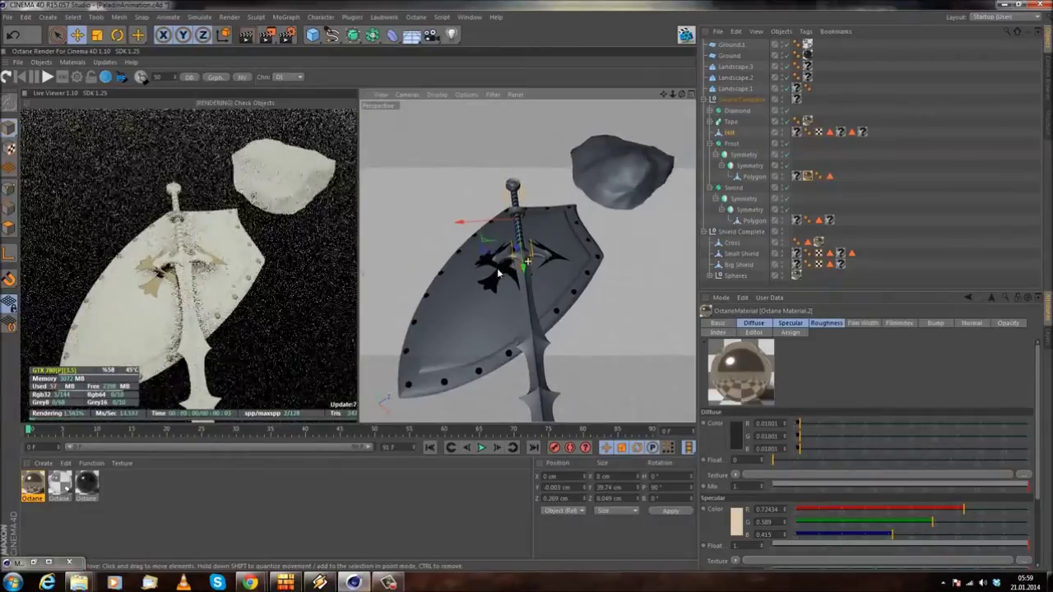
left_click_drag(497, 274, 557, 279, "alt")
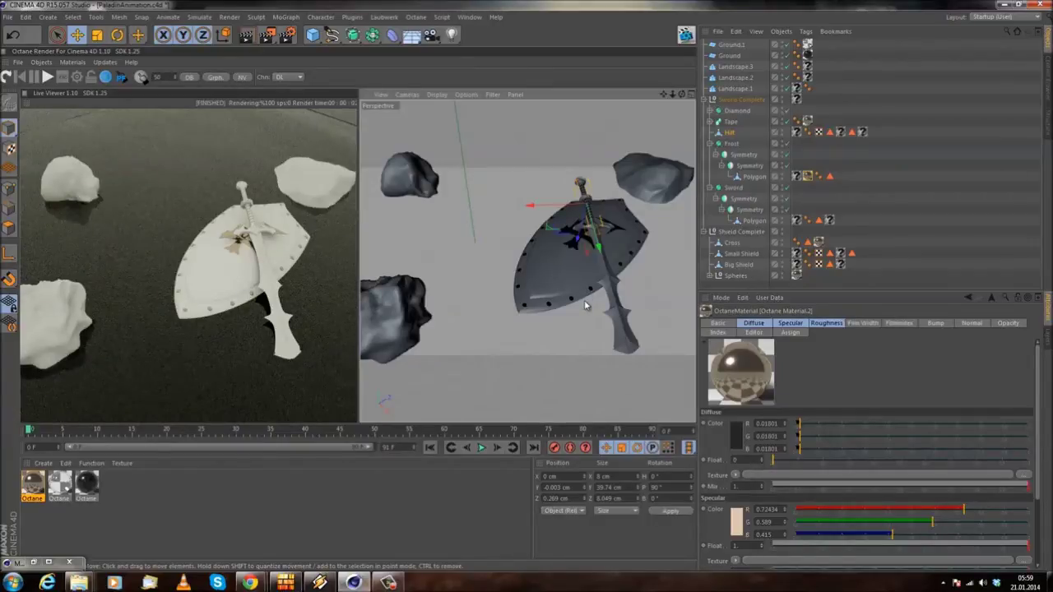
- Collapse the Sword Complete and Shield Complete groups and add an Octane daylight to the scene
left_click(708, 99)
left_click(706, 110)
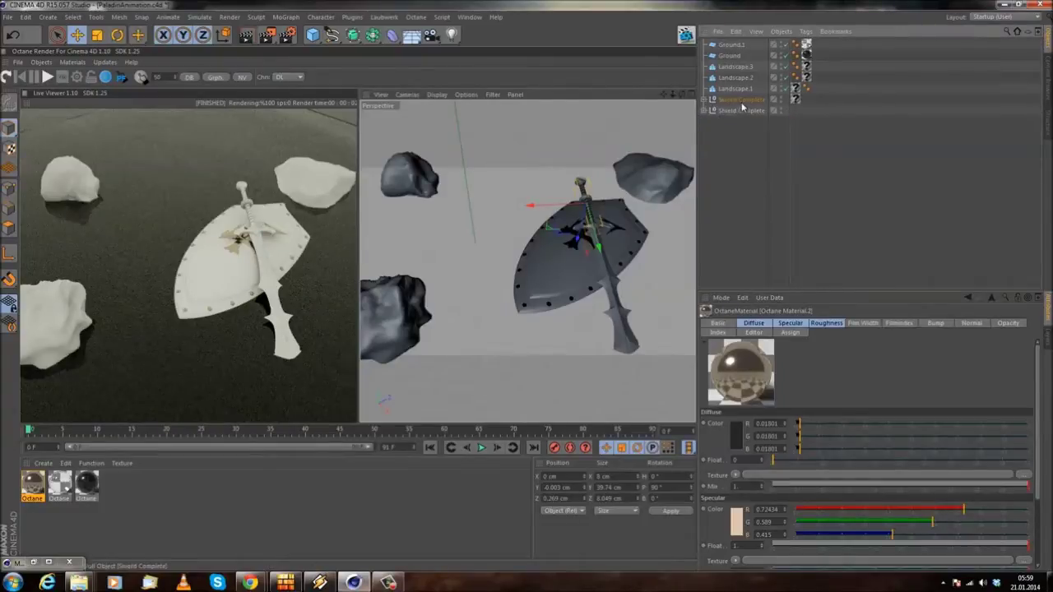
left_click(41, 62)
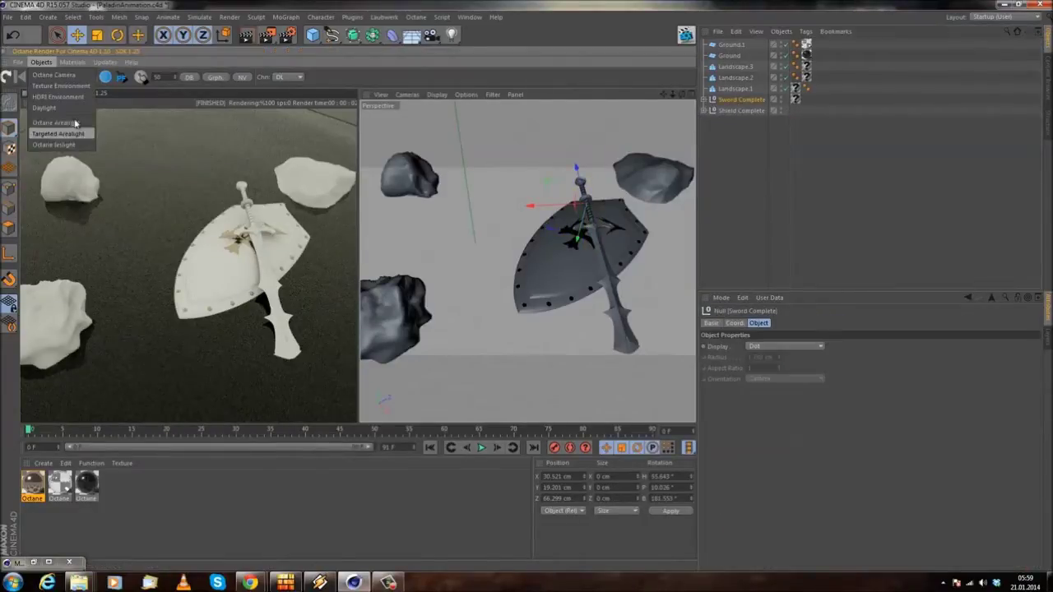
left_click(45, 107)
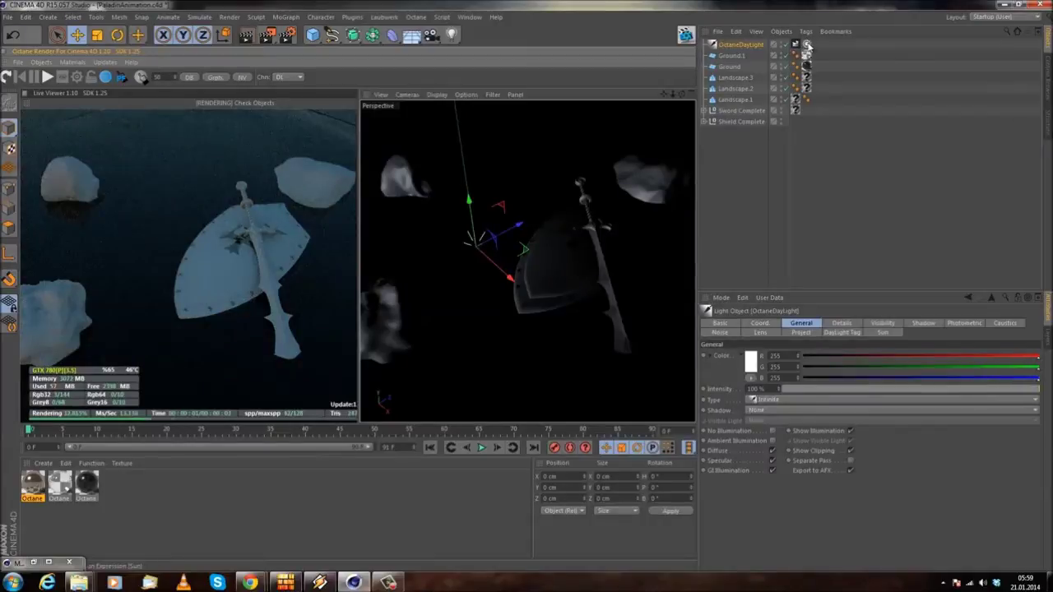
- Enable the Sun expression on the OctaneDayLight and set its time to 08:59:48
left_click(807, 43)
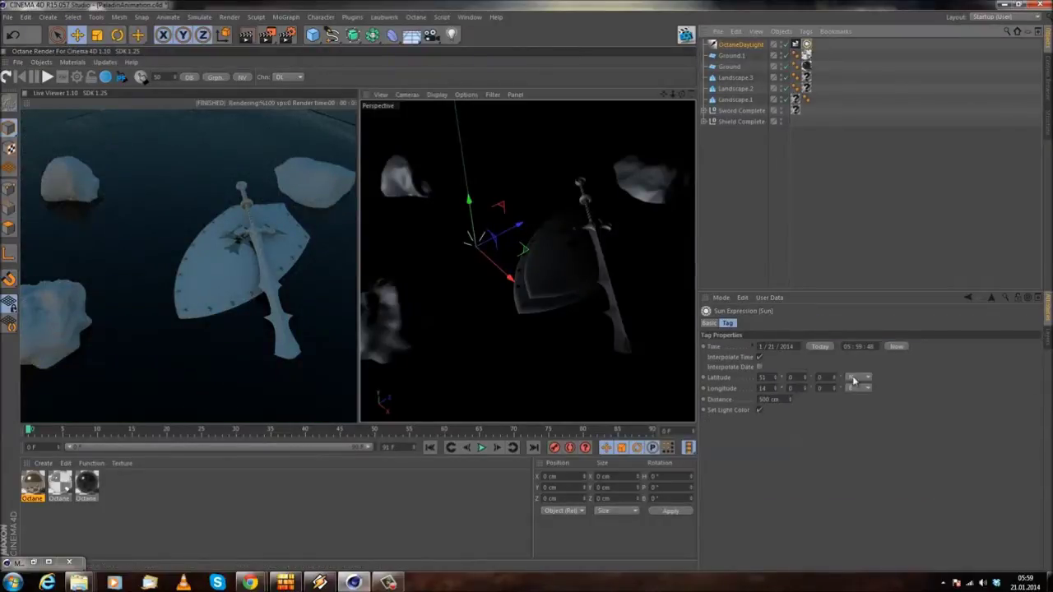
left_click(852, 346)
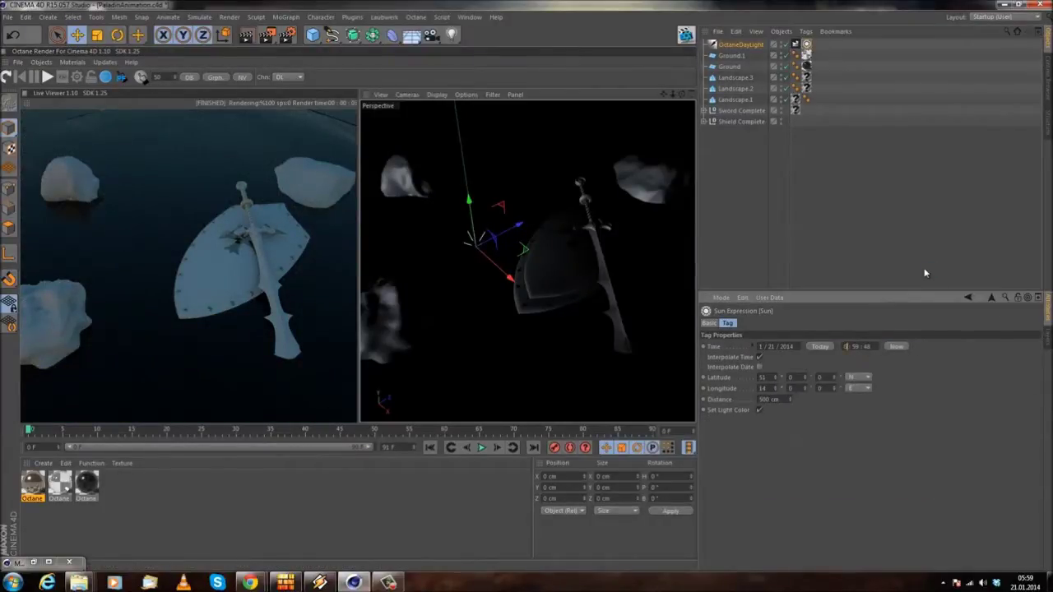
left_click(709, 323)
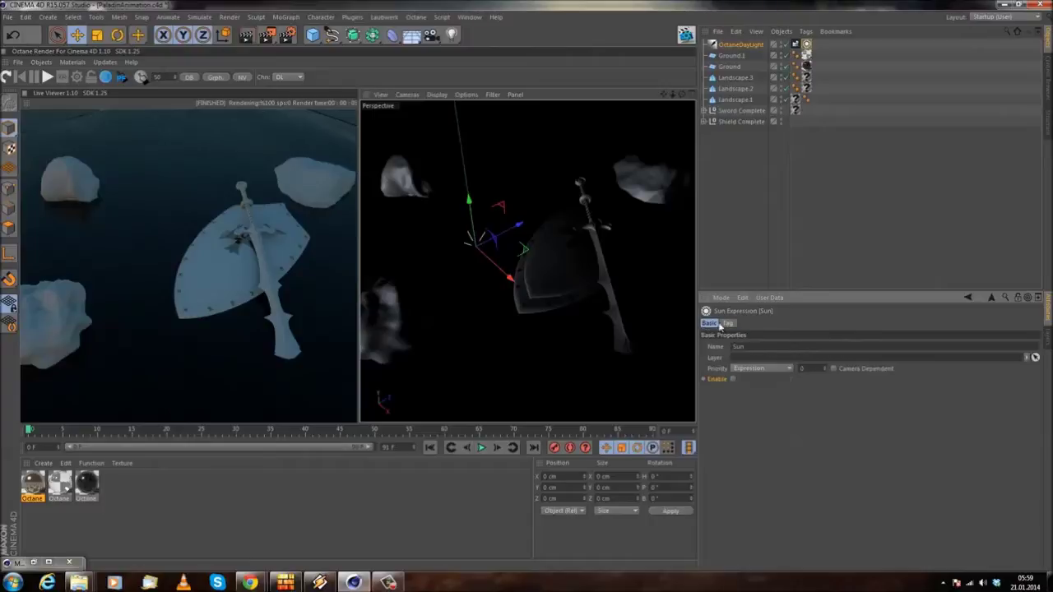
left_click(733, 379)
left_click(730, 323)
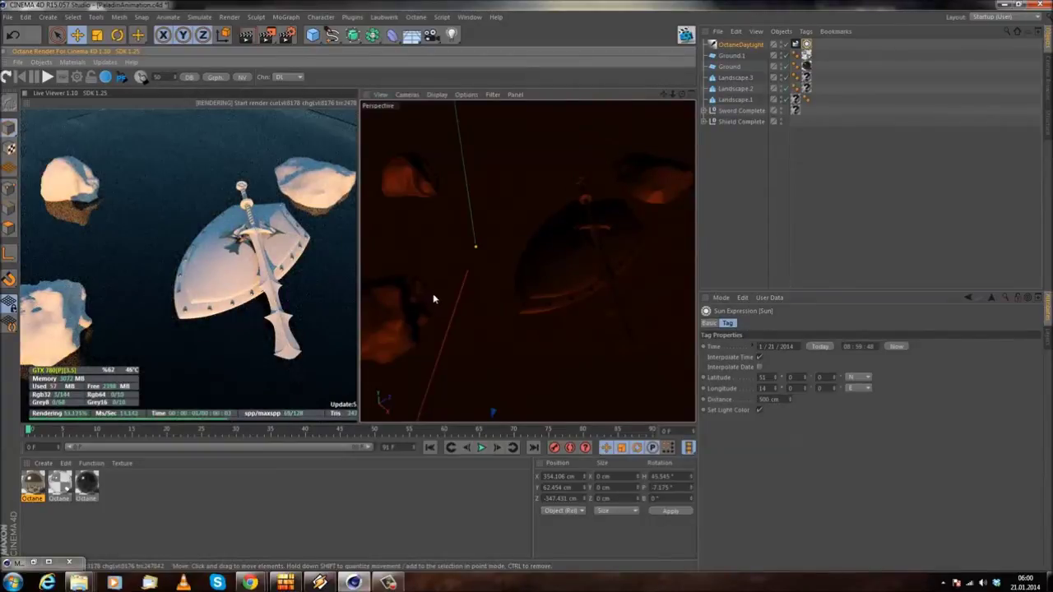
- Set the month of the Sun expression's date to 7
mouse_move(513, 267)
left_mouse_down("alt")
mouse_move(520, 254)
mouse_move(500, 281)
left_mouse_up("alt")
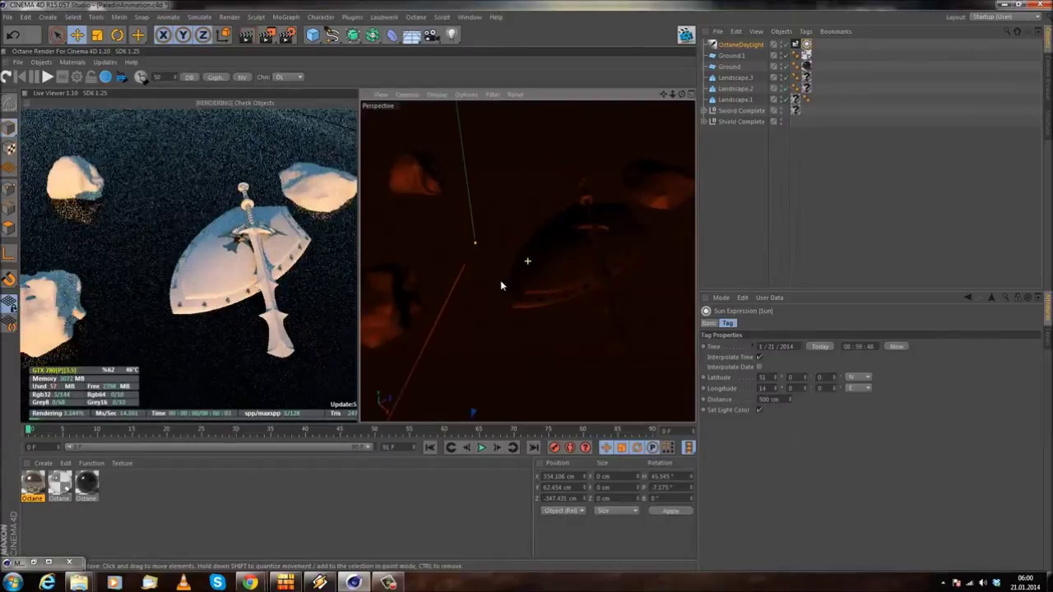
scroll(540, 244, "down", 1)
middle_click_drag(517, 256, 530, 248, "alt")
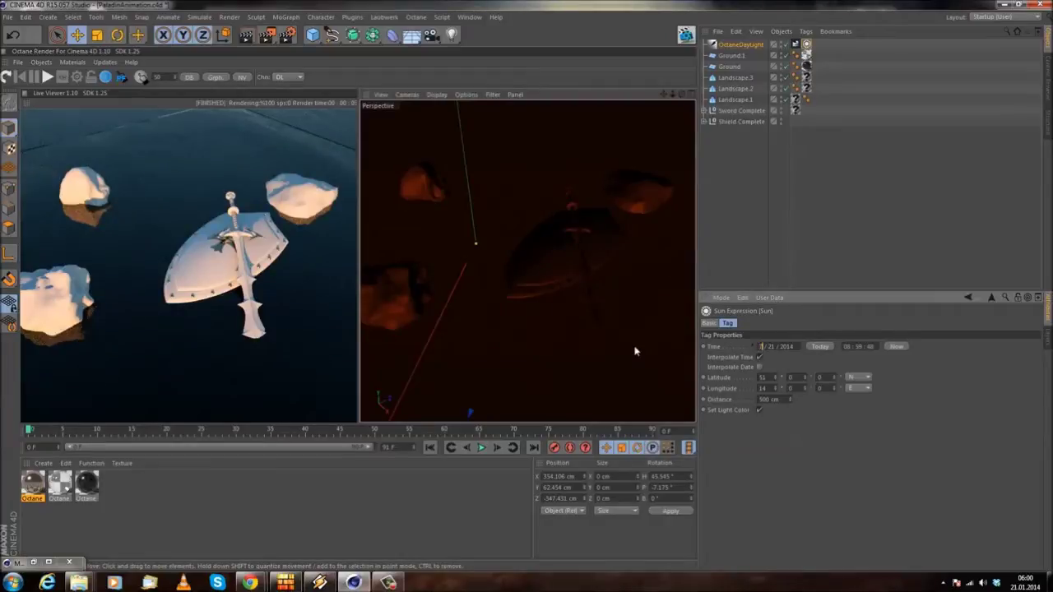
type("7")
key("Return")
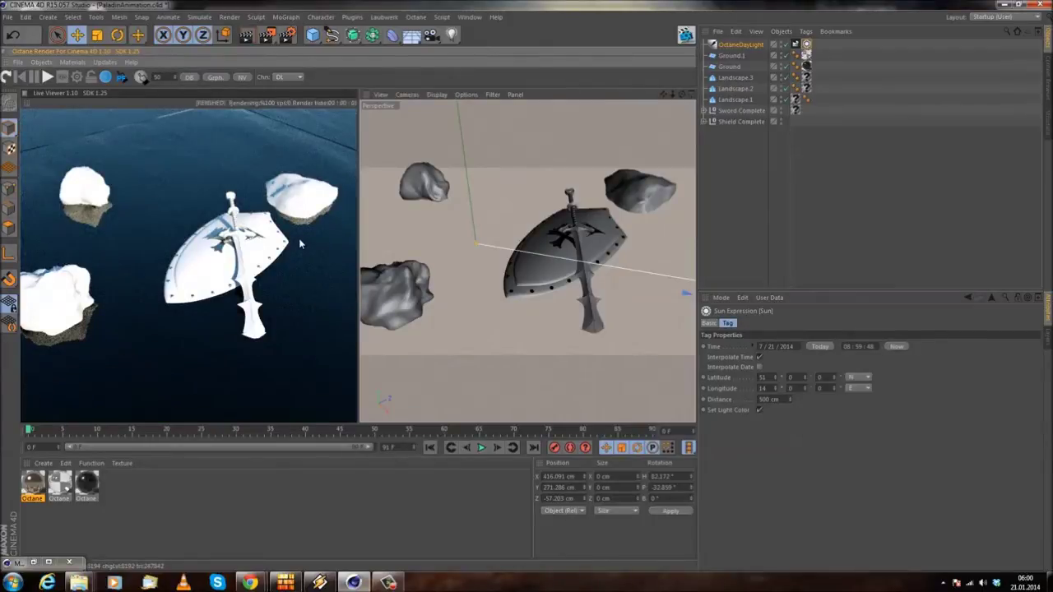
- Change the Sun expression's hour to 17
middle_click_drag(158, 206, 242, 173)
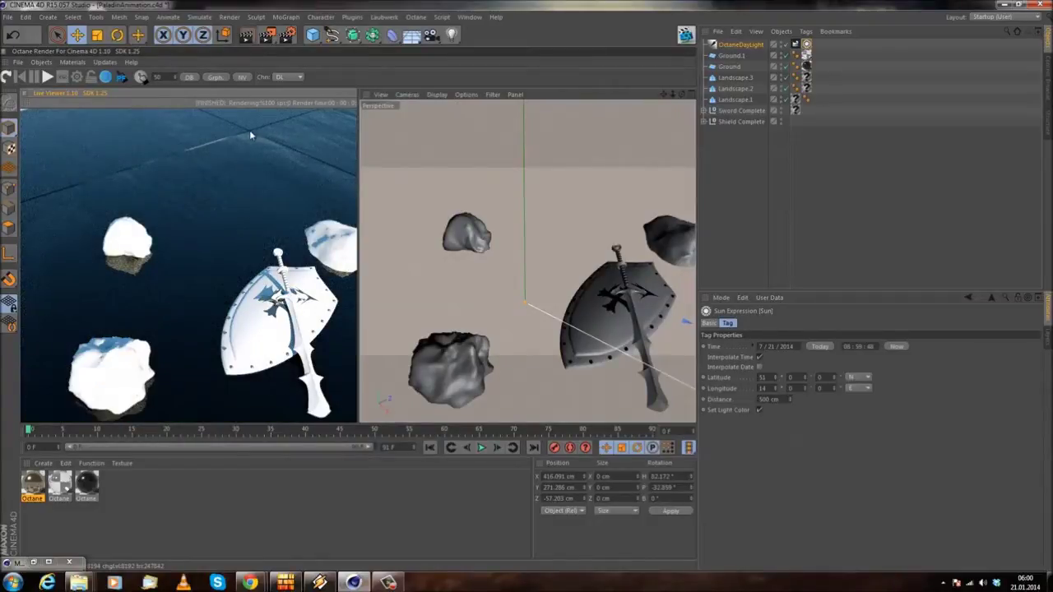
left_click_drag(156, 205, 170, 176)
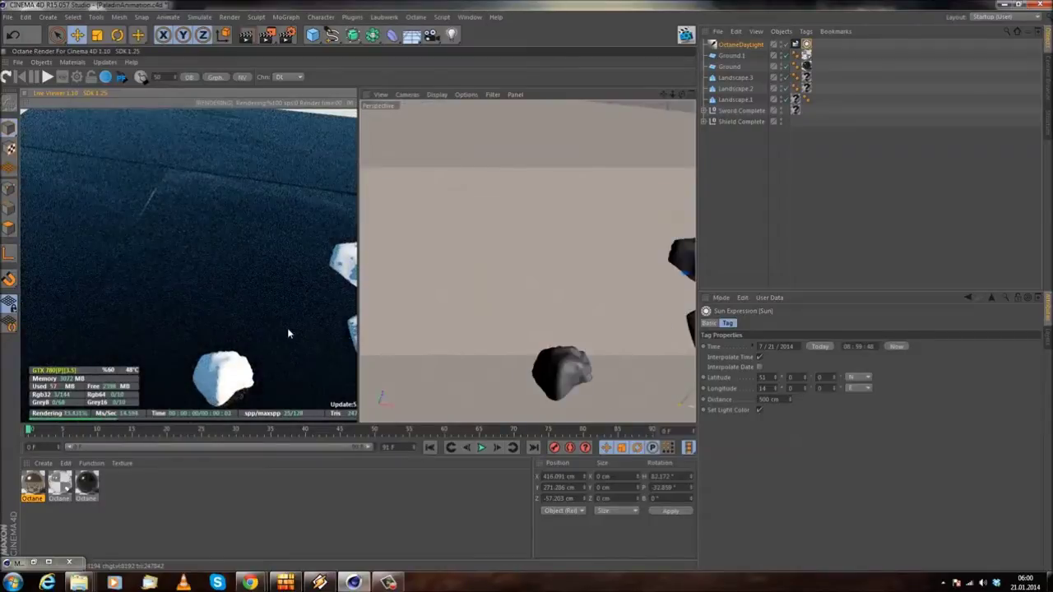
left_click_drag(269, 274, 212, 293)
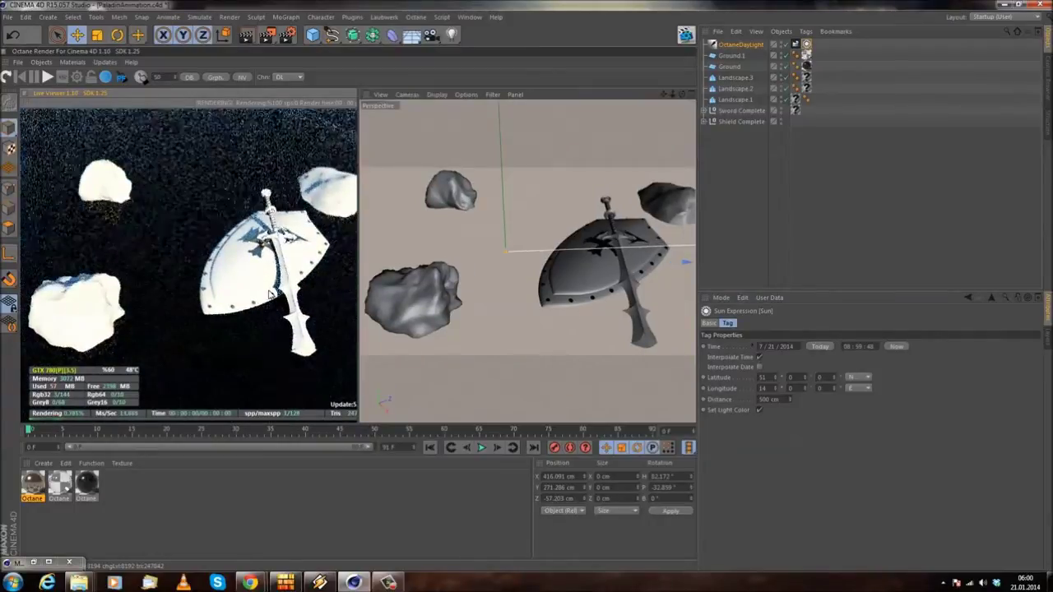
left_click_drag(303, 264, 288, 238)
left_click_drag(215, 255, 220, 252)
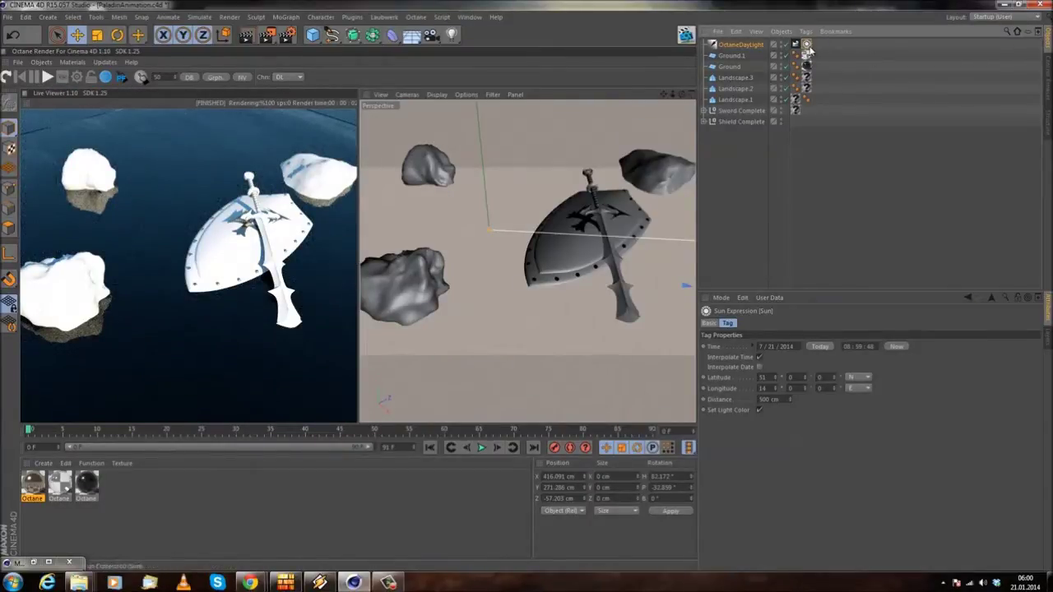
left_click(853, 346)
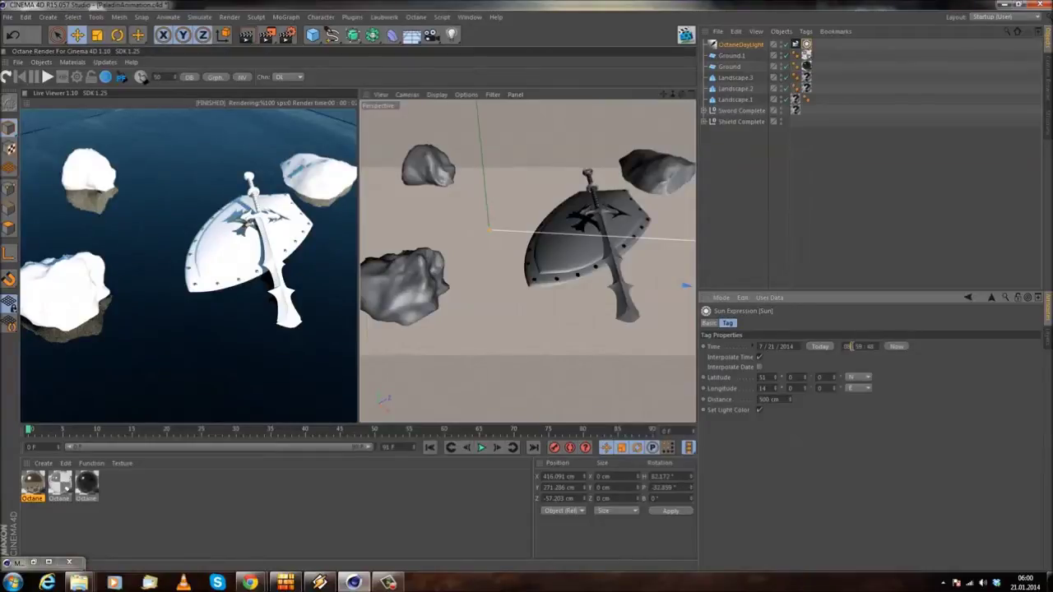
type("10")
key("Return")
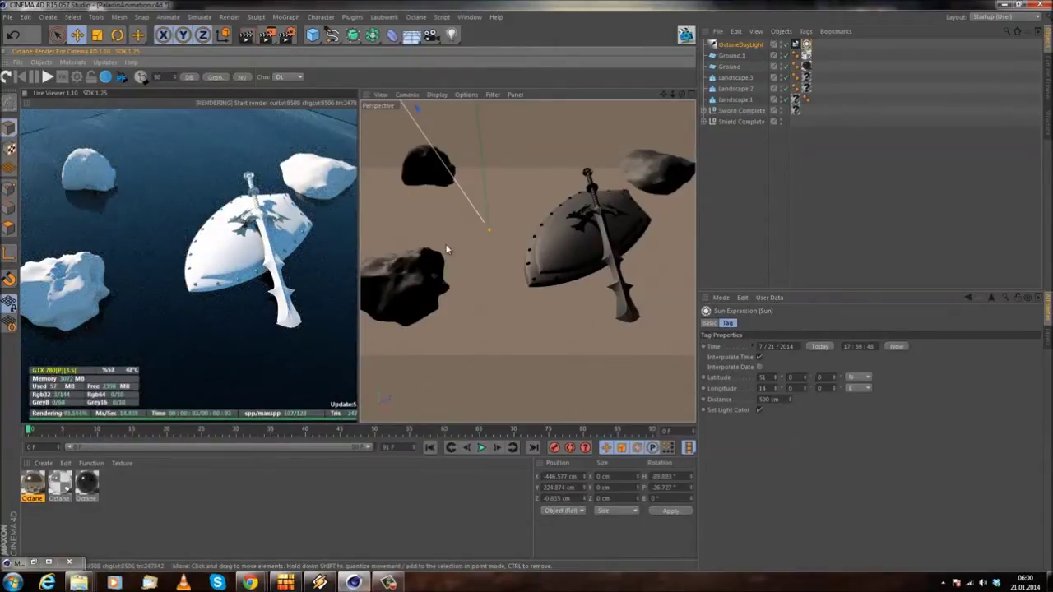
- Set the Sun expression's time to 18:59:48 and restart the live render
left_click(853, 347)
key("BackSpace")
type("8")
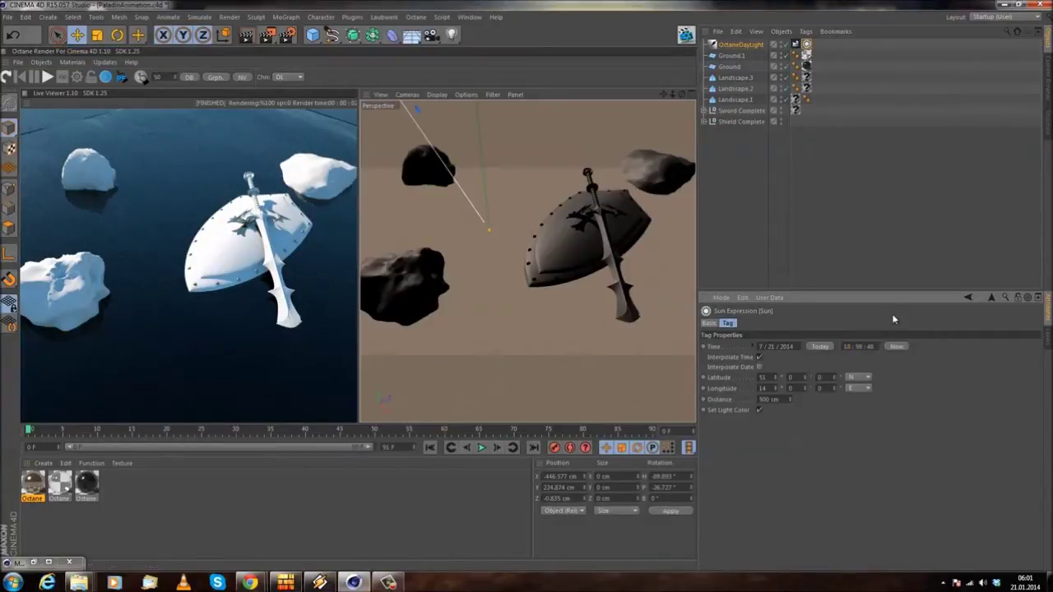
key("Return")
left_click(9, 76)
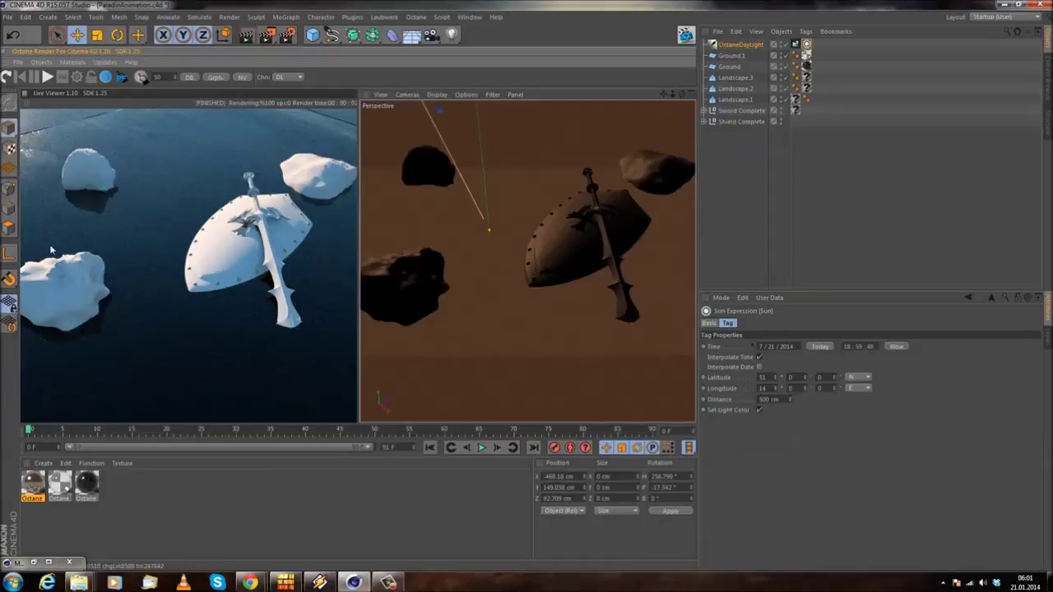
- Try other power values on the OctaneDayLight's DayLight Tag, reset the power to 1 and set the north offset to about -0.596
left_click(795, 44)
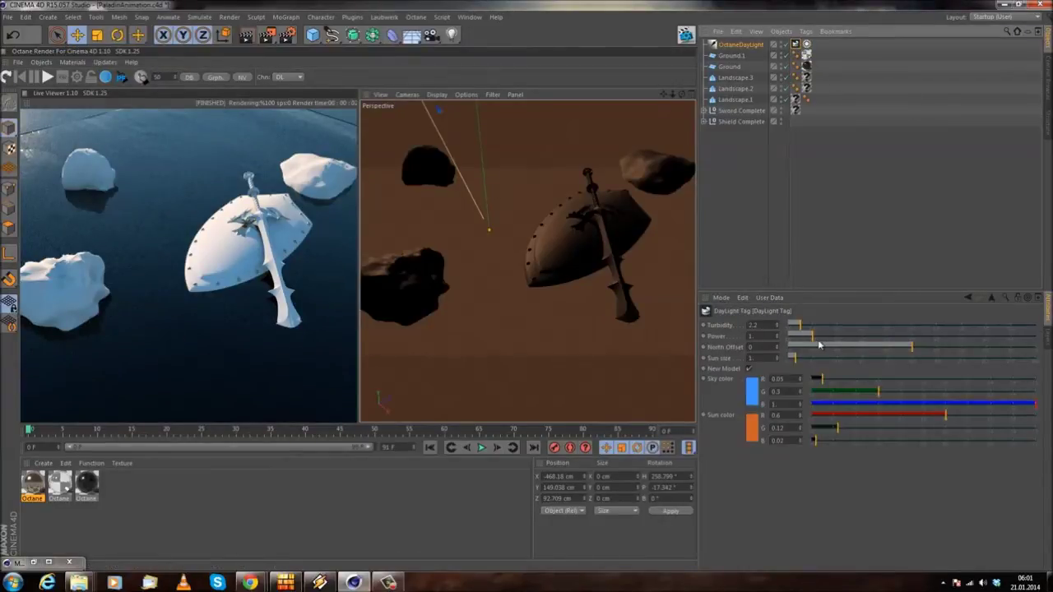
left_click_drag(808, 338, 595, 327)
type("1")
key("Return")
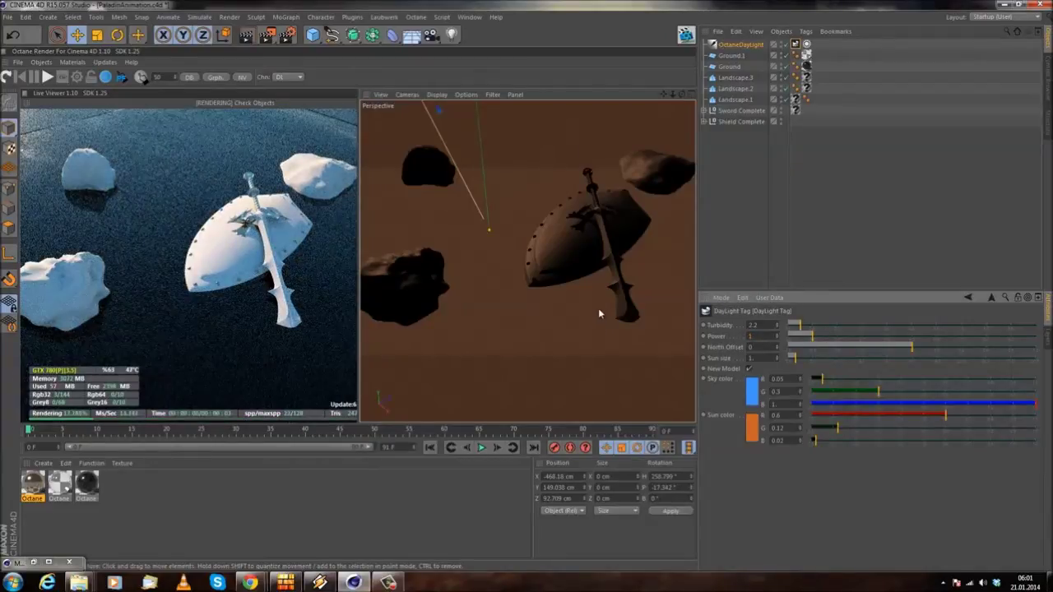
left_click_drag(911, 346, 837, 348)
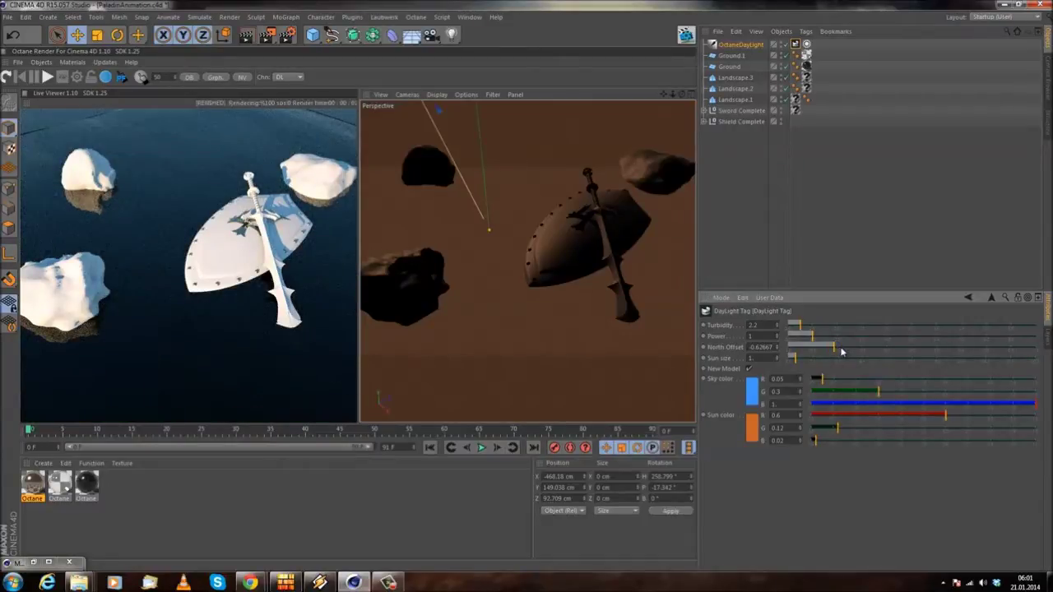
left_click_drag(840, 352, 839, 352)
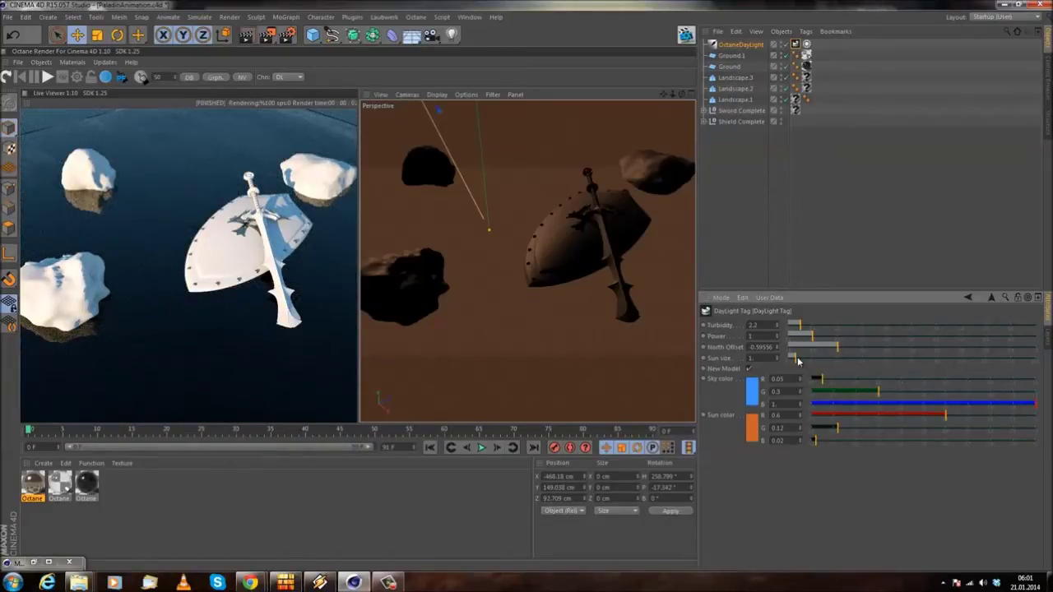
- Set the daylight's sun size to 2 and lighten the sky color to R 0.294, G 0.549, B 1
mouse_move(839, 361)
left_mouse_down()
mouse_move(924, 366)
mouse_move(825, 360)
left_mouse_up()
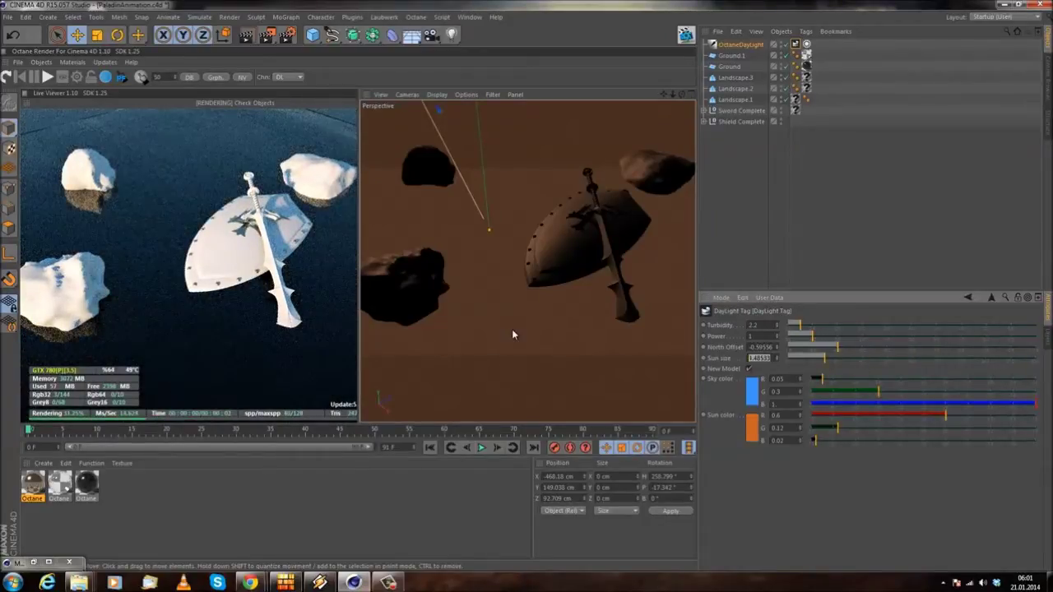
left_click(752, 390)
left_click_drag(742, 346, 724, 345)
left_click(734, 434)
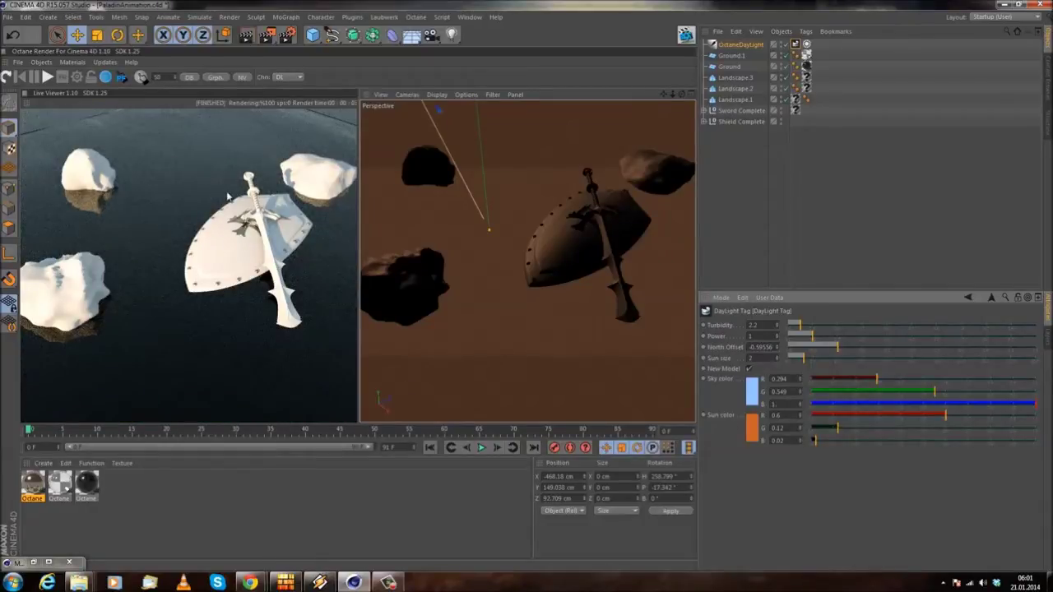
- Add a standard camera from the current view
left_click(251, 183)
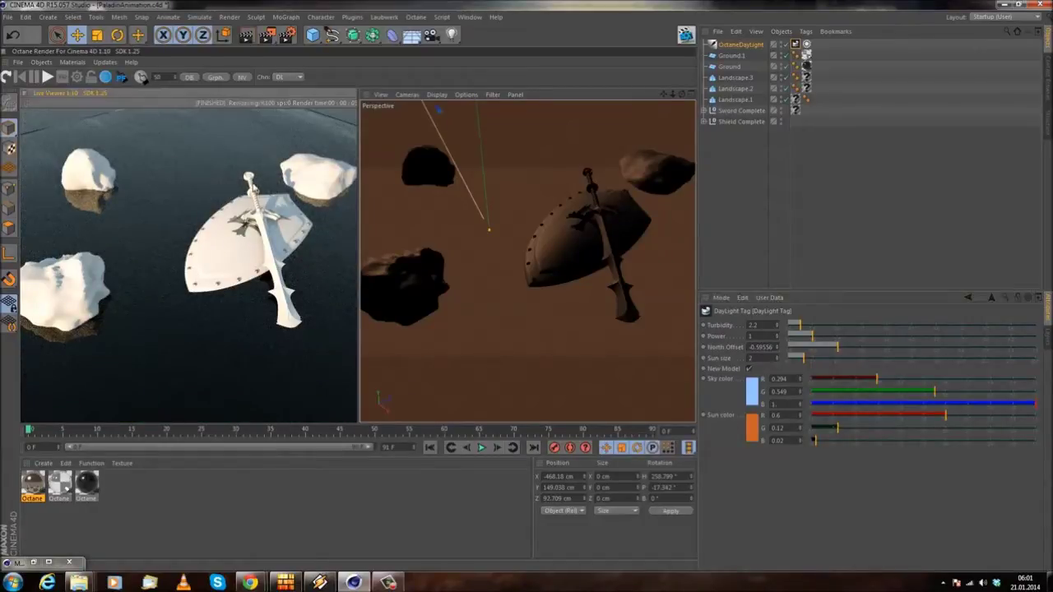
left_click(48, 17)
mouse_move(52, 122)
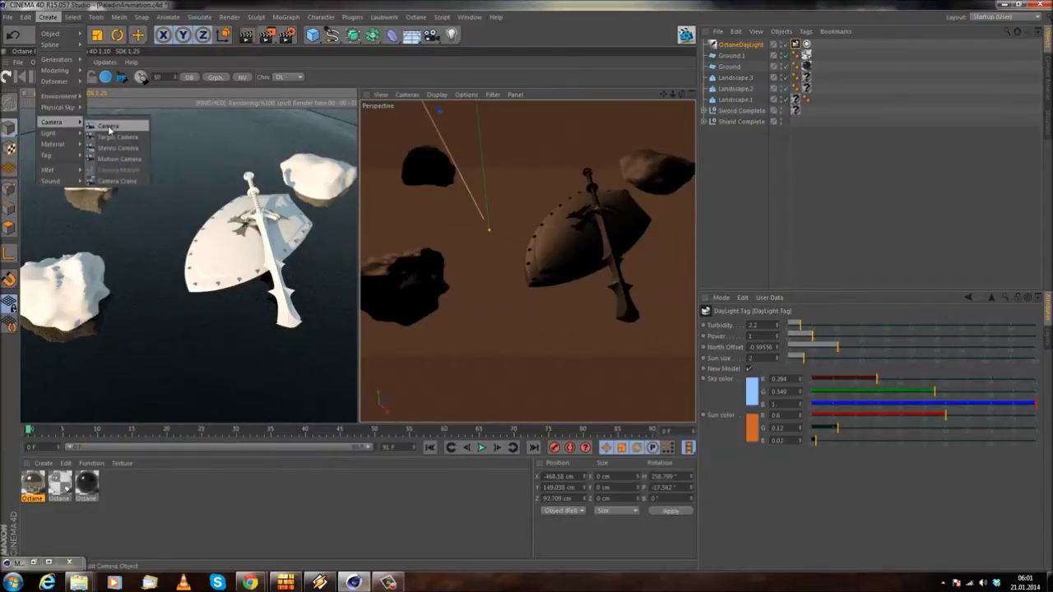
left_click(108, 128)
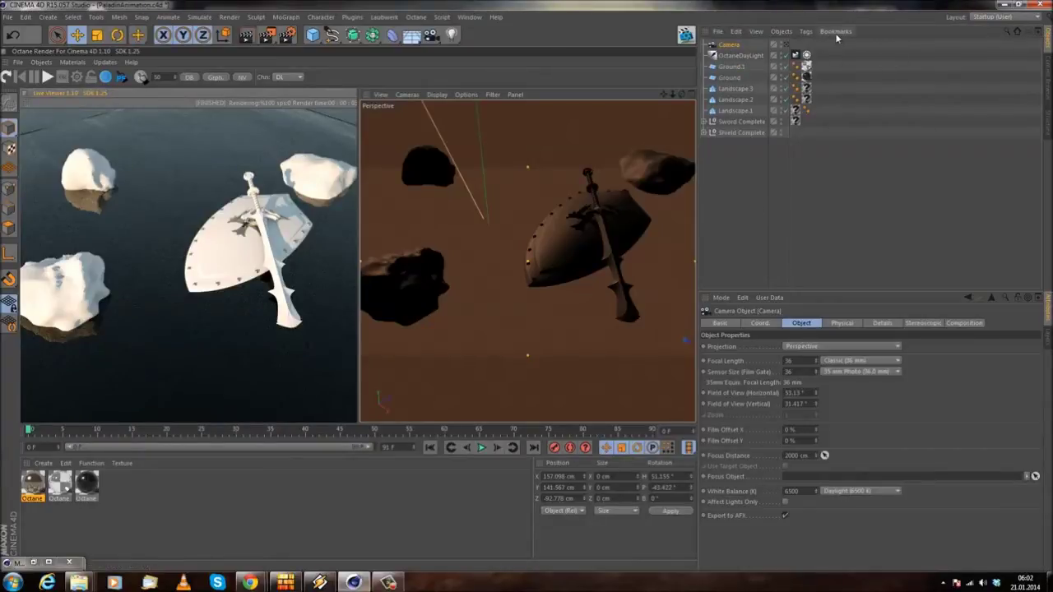
- Attach an Octane Camera Tag to the new camera
left_click(703, 132)
left_click(704, 132)
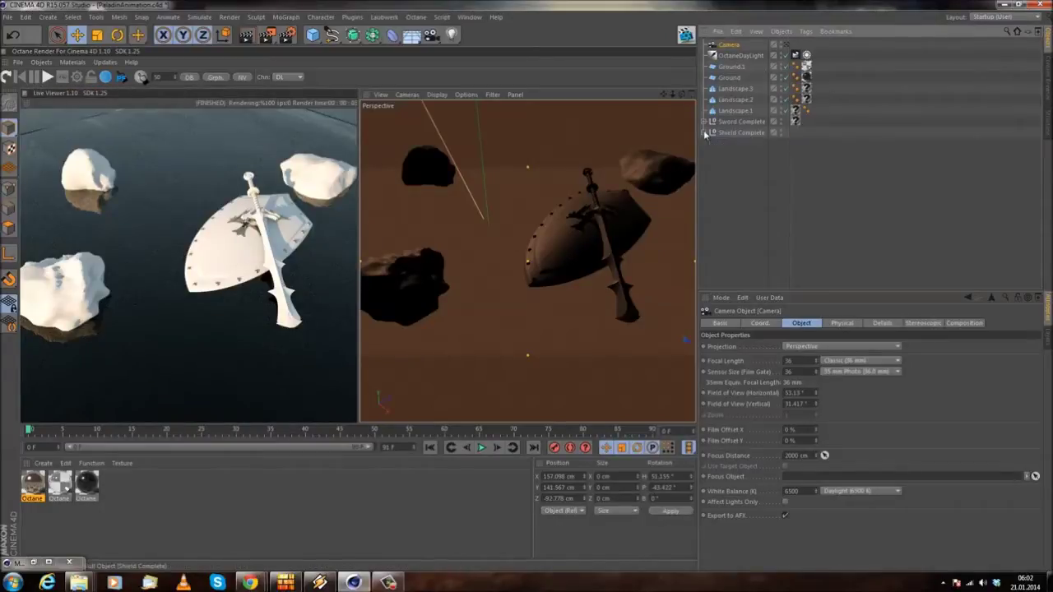
right_click(728, 49)
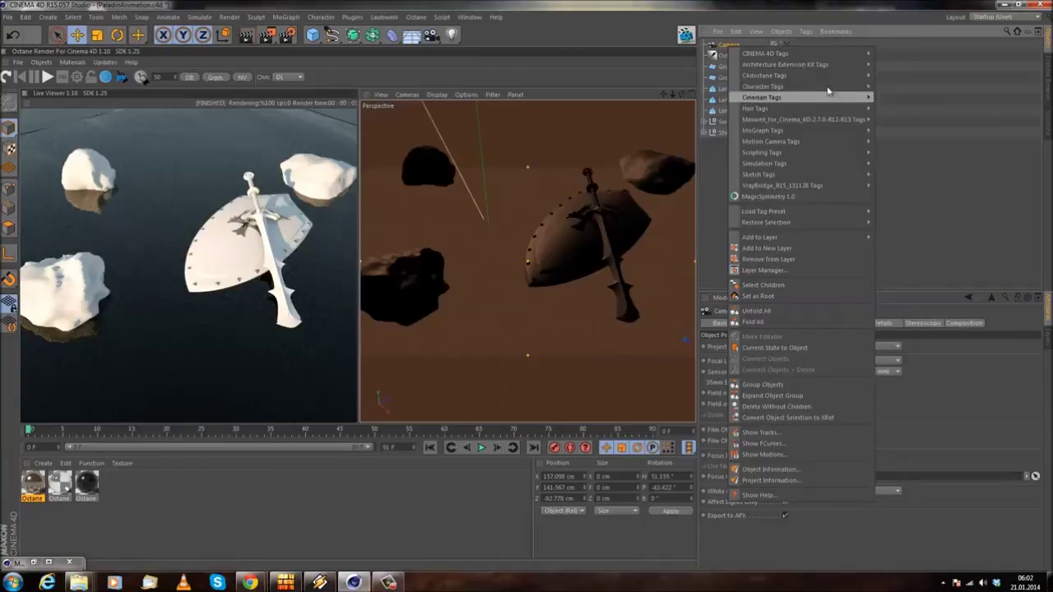
mouse_move(828, 78)
left_click(909, 120)
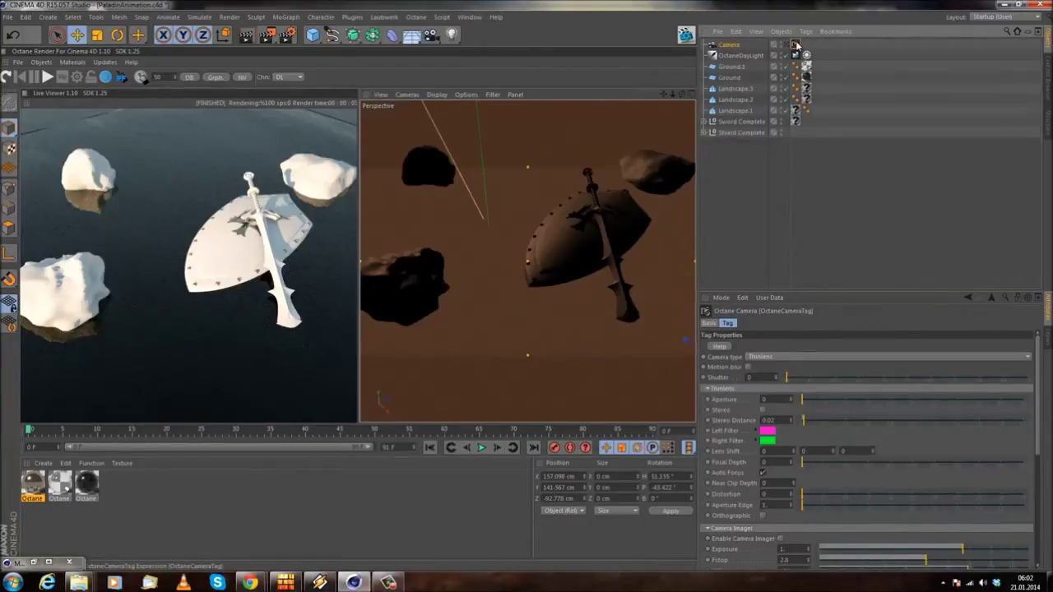
- Enable the camera imager in the camera's Octane tag and review its imaging and post-processing settings
left_click(41, 62)
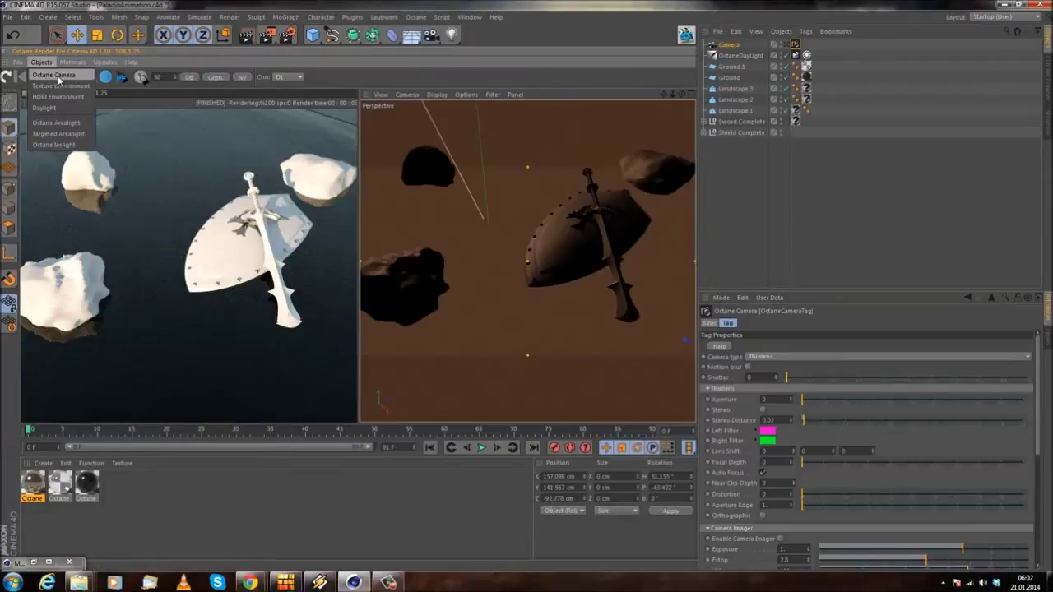
left_click(794, 44)
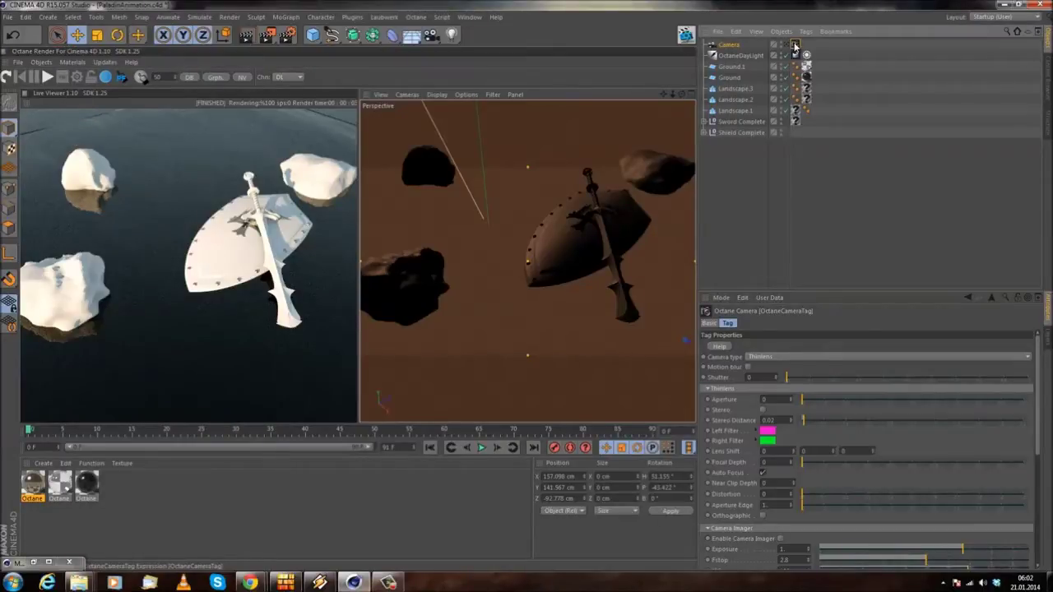
scroll(852, 434, "down", 6)
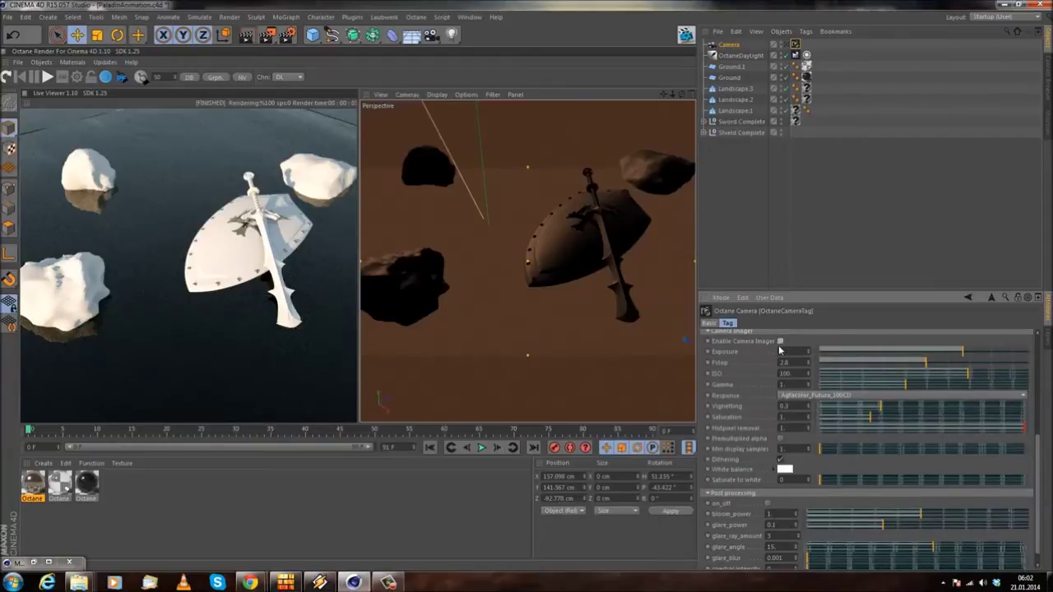
scroll(787, 346, "down", 1)
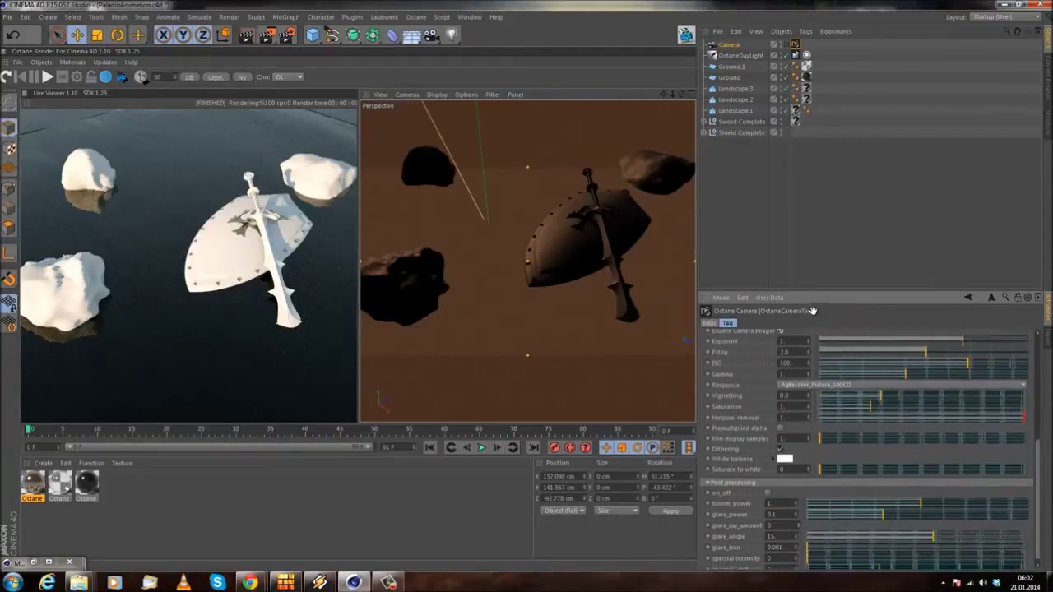
scroll(804, 311, "up", 3)
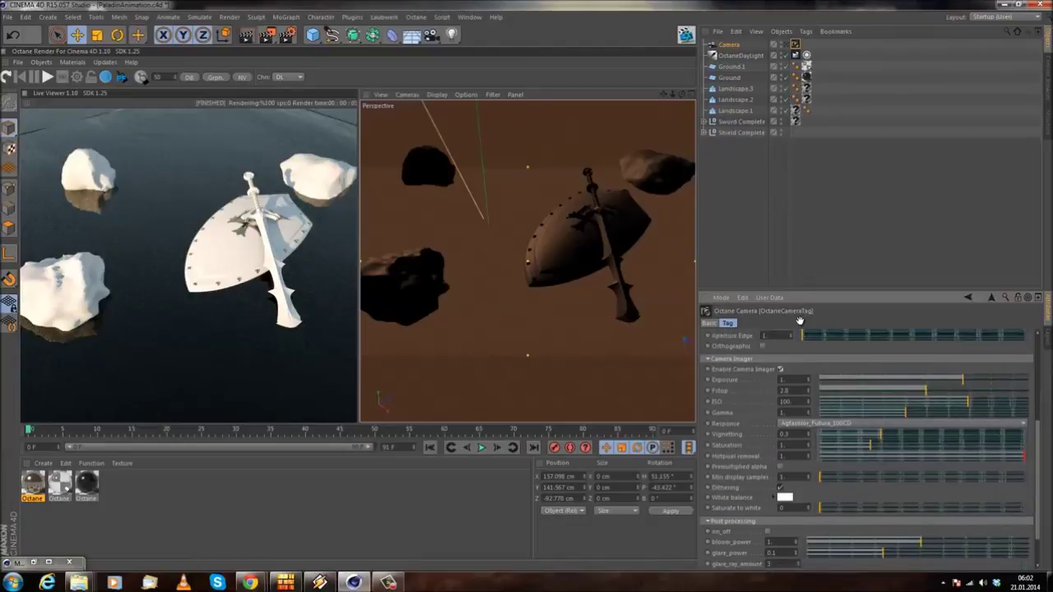
- Set the camera imager's response preset to Agfacolor_Futura_100CD
scroll(802, 362, "down", 1)
left_click(825, 399)
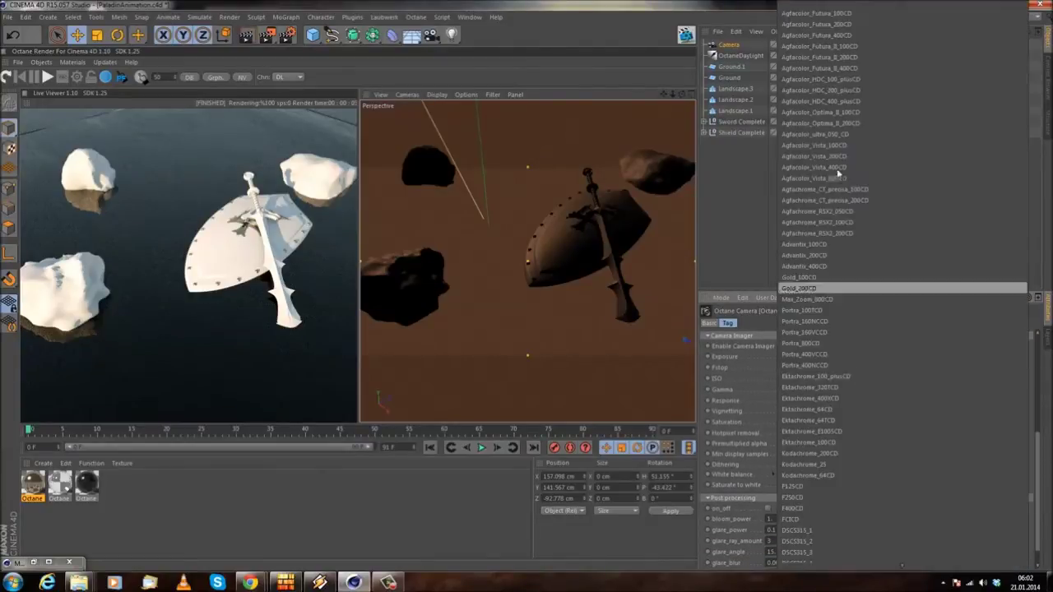
left_click(852, 13)
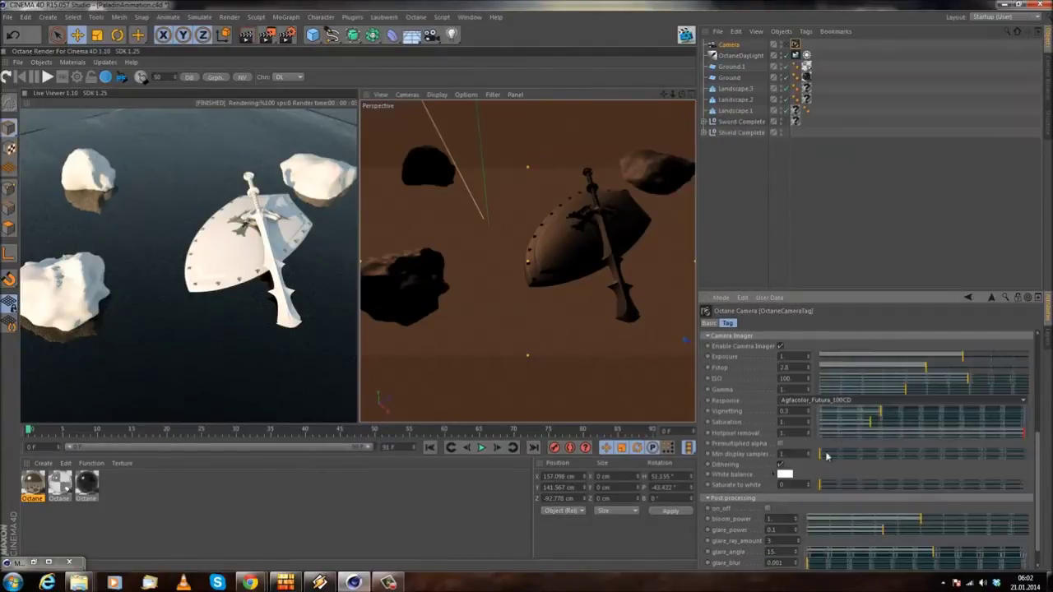
left_click(872, 403)
left_click(822, 16)
left_click(823, 403)
left_click(817, 13)
- Cycle through the camera imager's film response presets up to Kodachrome_25, comparing their looks in the live render
scroll(813, 405, "down", 1)
scroll(812, 404, "down", 1)
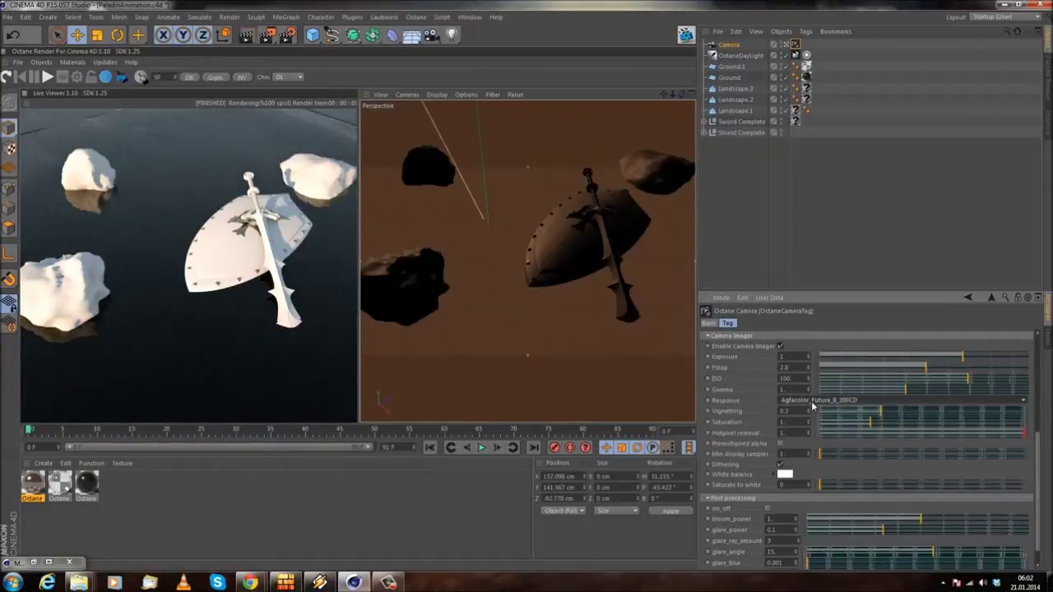
scroll(813, 405, "down", 1)
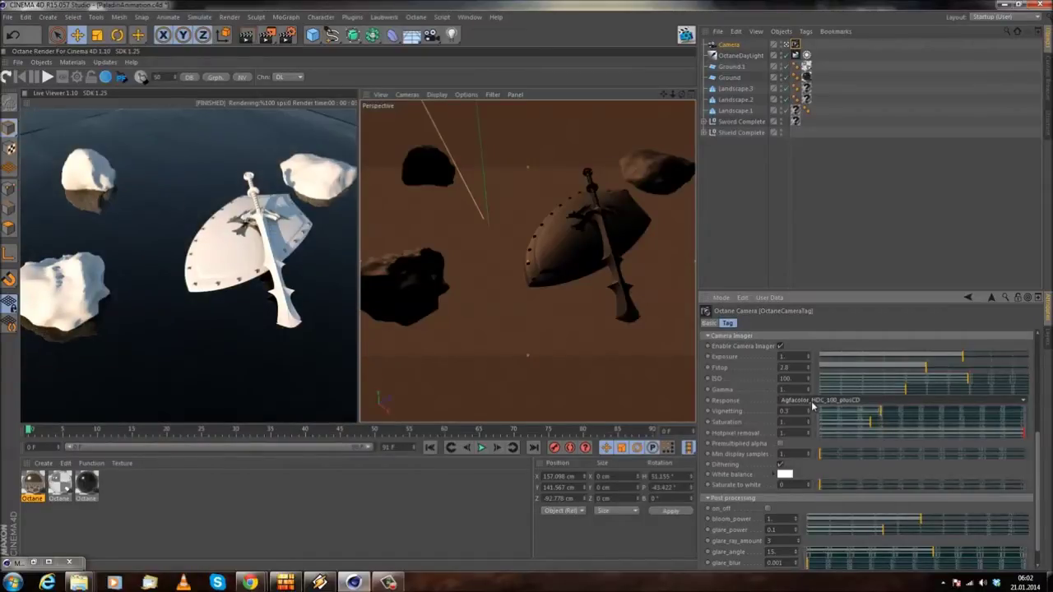
scroll(813, 405, "down", 3)
scroll(813, 405, "down", 1)
scroll(813, 404, "down", 1)
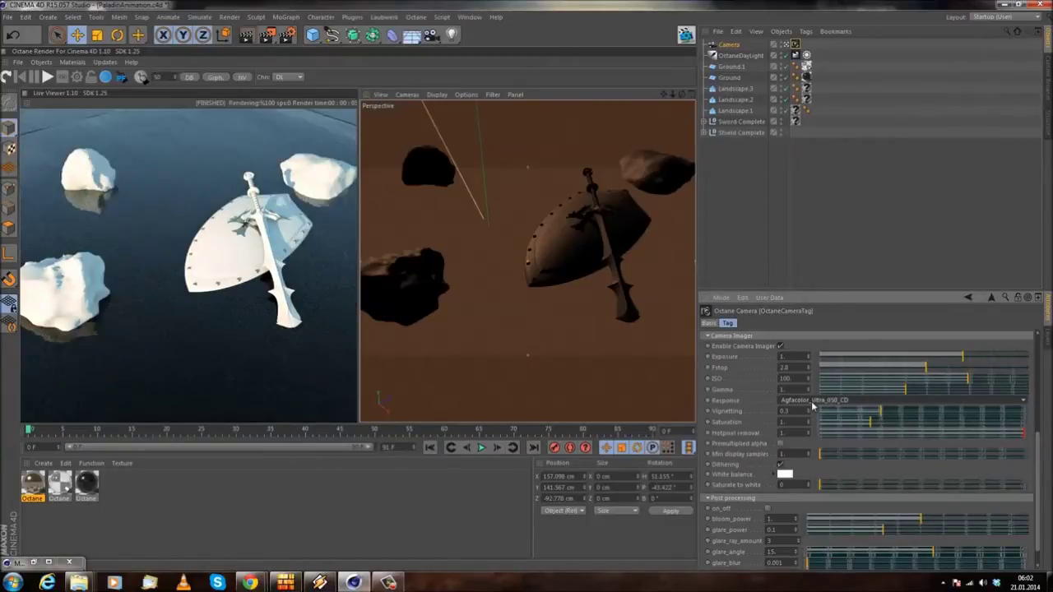
scroll(813, 405, "down", 1)
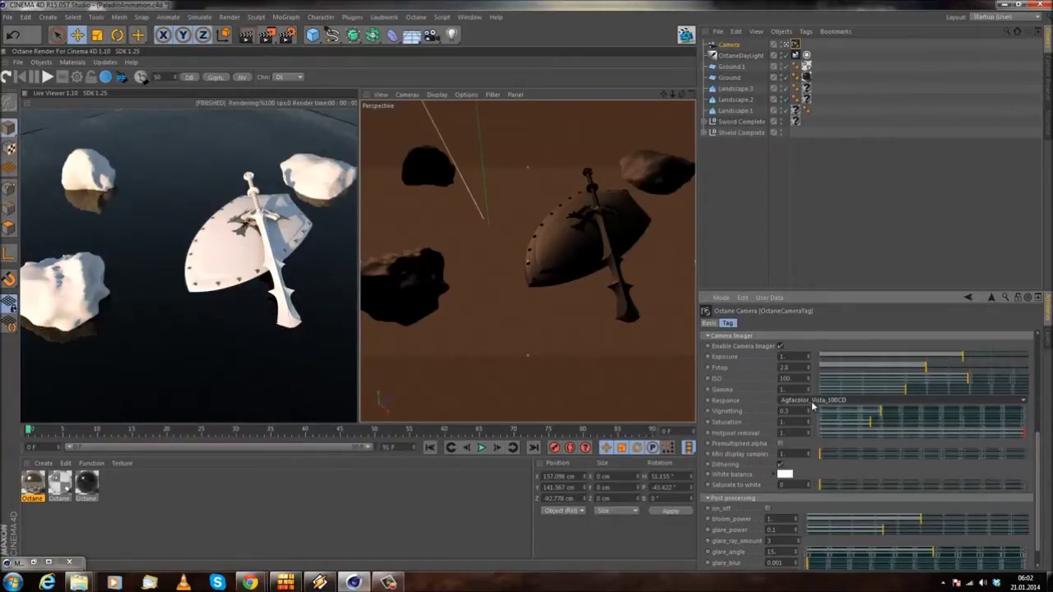
scroll(813, 405, "down", 1)
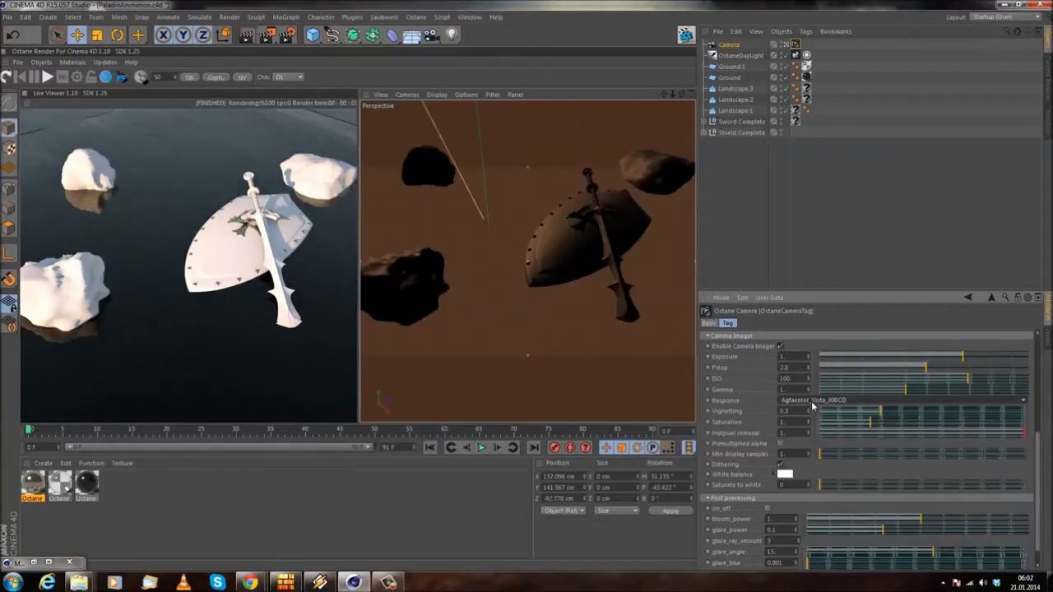
scroll(813, 405, "down", 1)
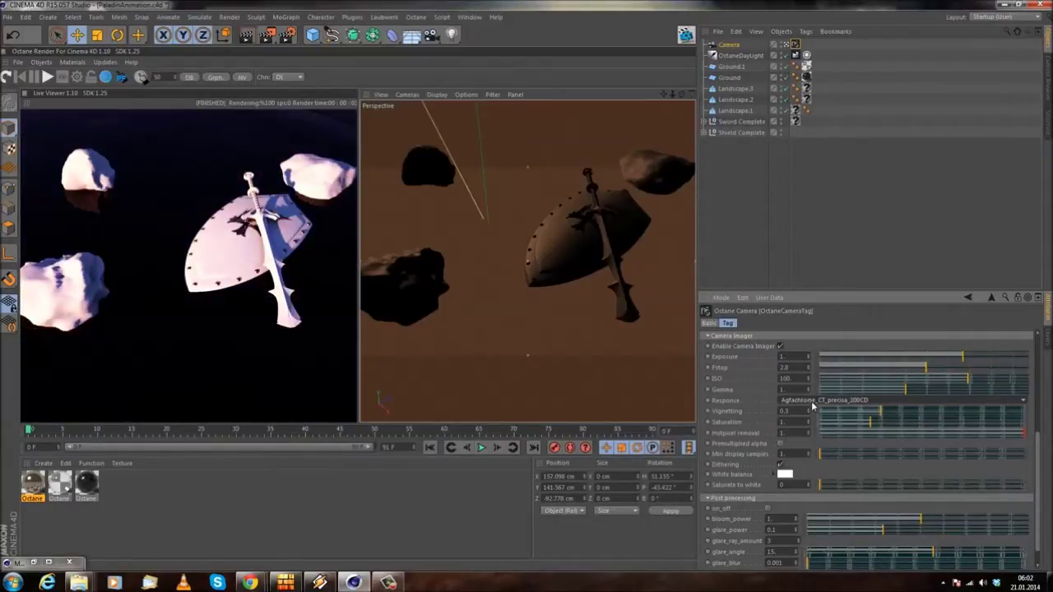
scroll(813, 404, "down", 1)
scroll(812, 406, "down", 1)
scroll(812, 404, "down", 1)
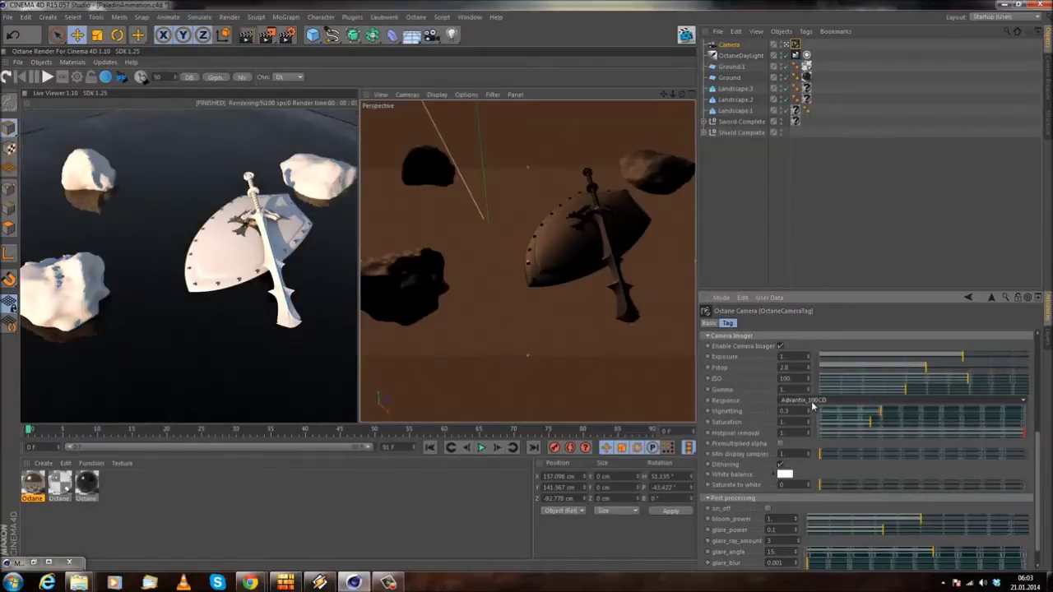
scroll(813, 404, "down", 1)
scroll(812, 405, "down", 1)
scroll(813, 404, "down", 3)
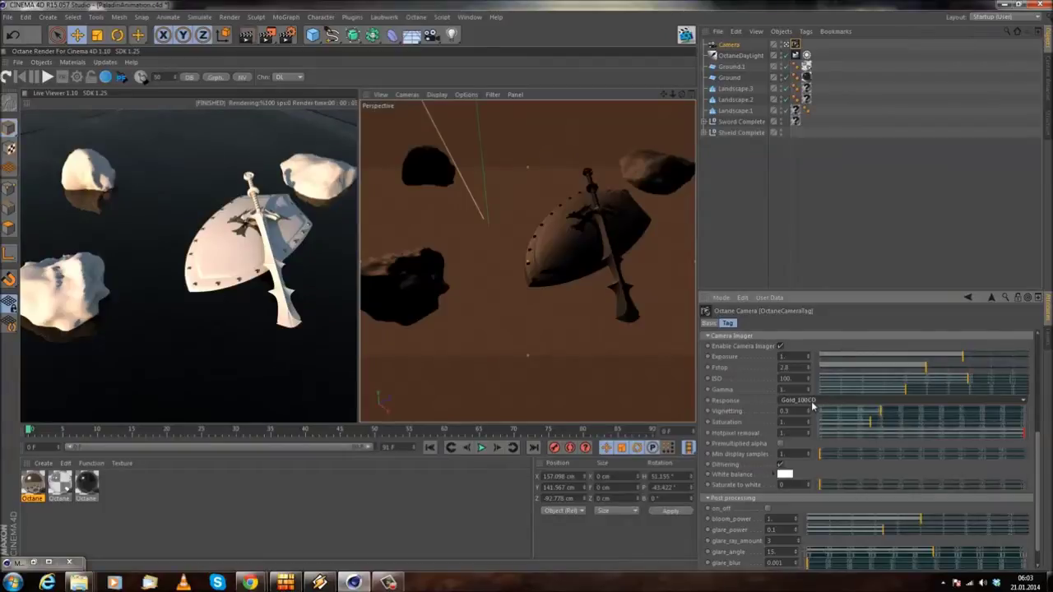
scroll(813, 405, "down", 3)
scroll(813, 406, "down", 2)
scroll(813, 406, "down", 1)
scroll(813, 406, "down", 1)
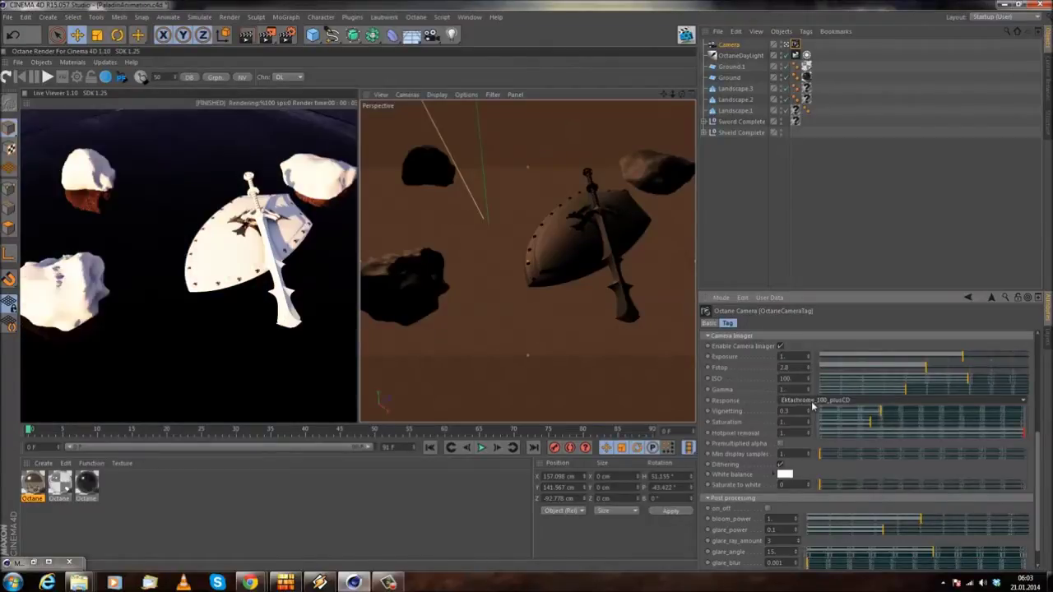
scroll(813, 405, "down", 3)
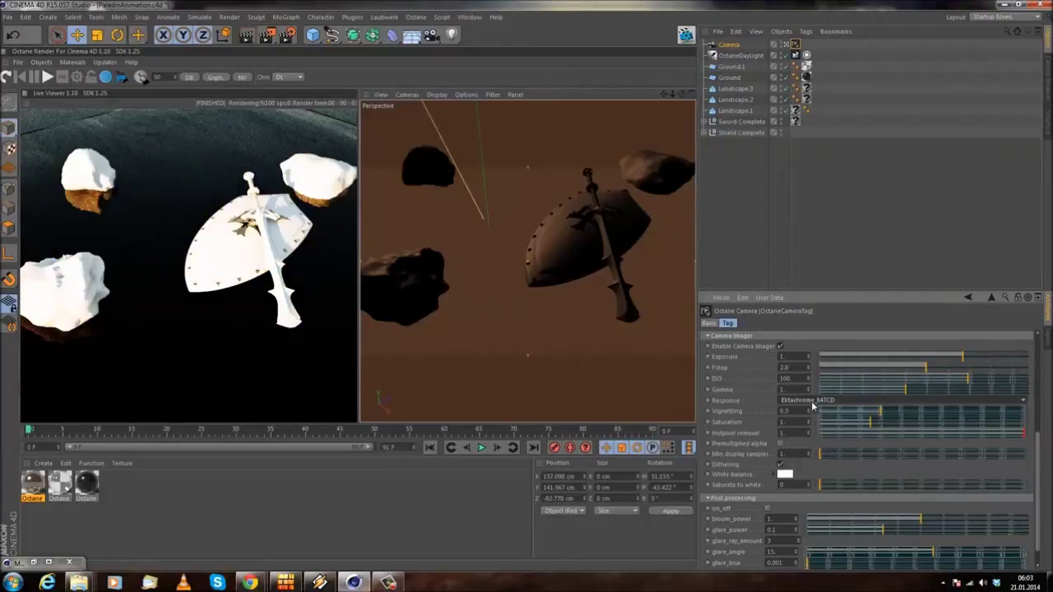
scroll(812, 406, "down", 4)
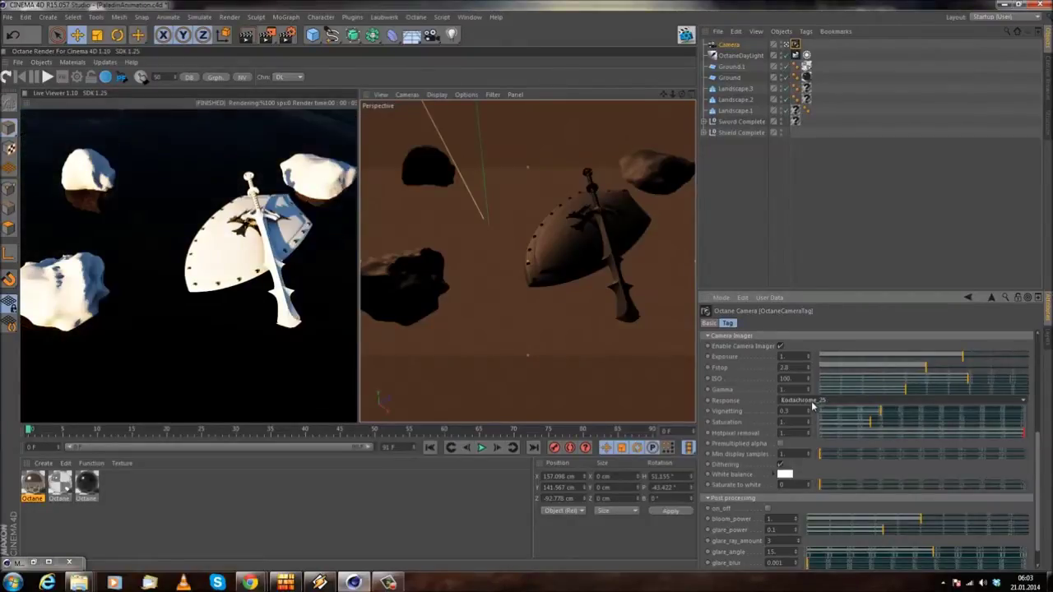
- Return the camera imager's response to the first preset, Agfacolor_Futura_100CD
left_click(813, 402)
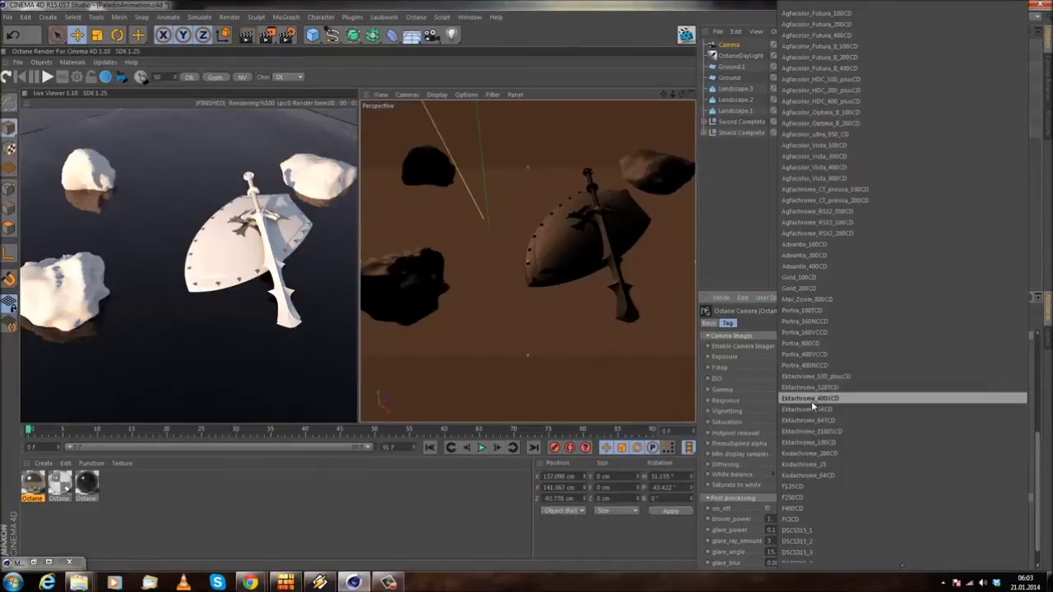
left_click(814, 13)
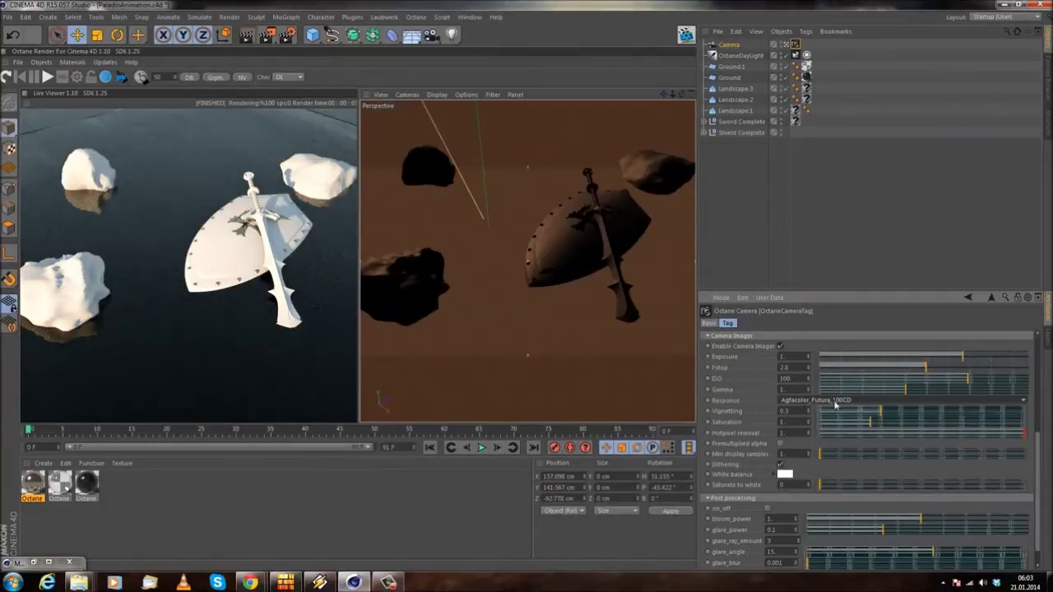
- Try post-processing with a bloom power of 0.46416 and a glare power of 3.10995, and switch the effect back off
scroll(862, 462, "down", 1)
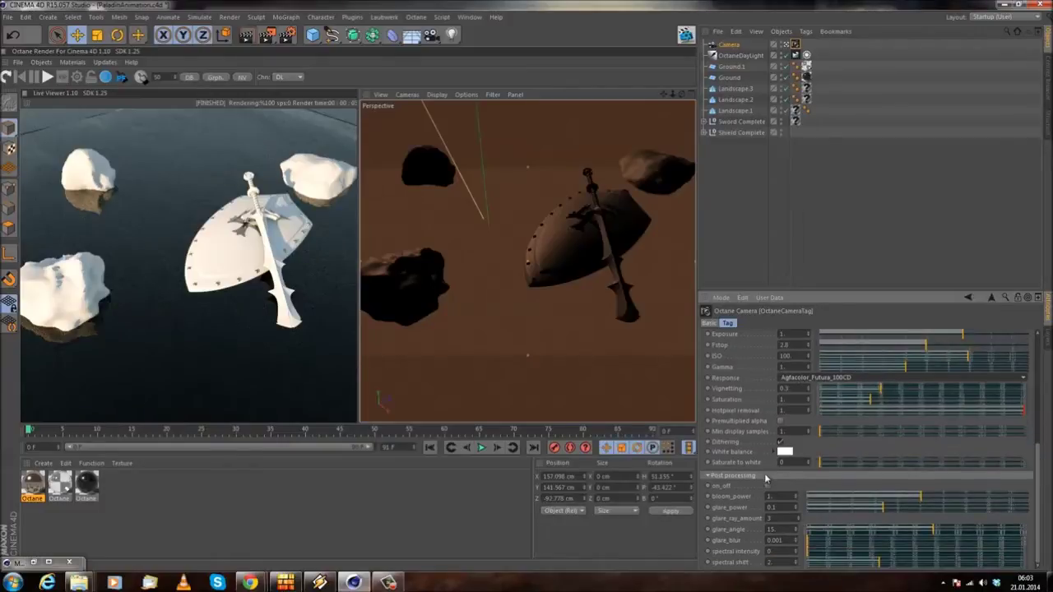
scroll(817, 547, "up", 4)
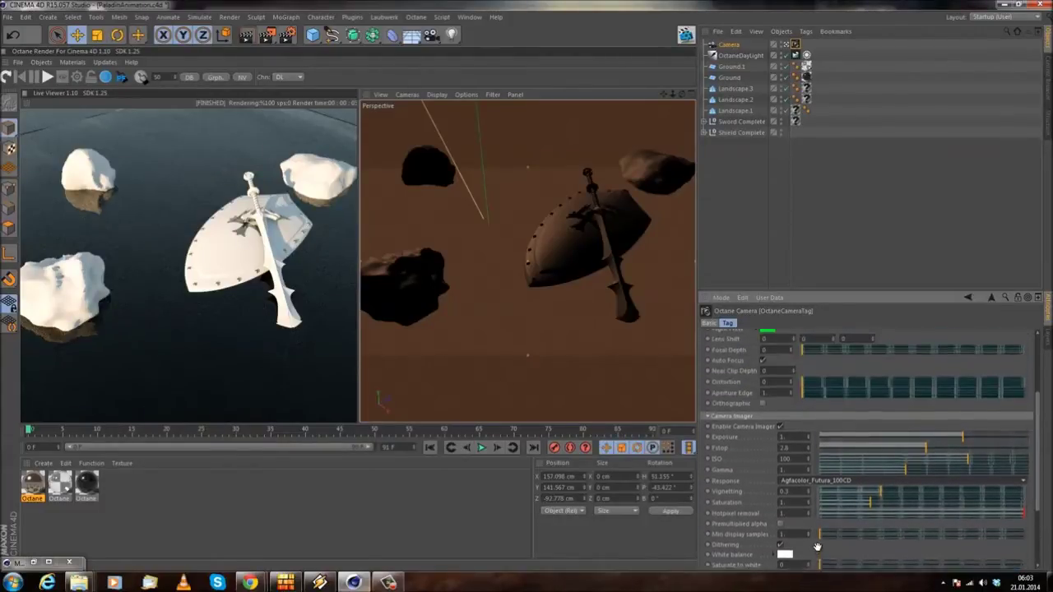
scroll(847, 510, "up", 2)
scroll(882, 460, "up", 3)
scroll(882, 461, "down", 8)
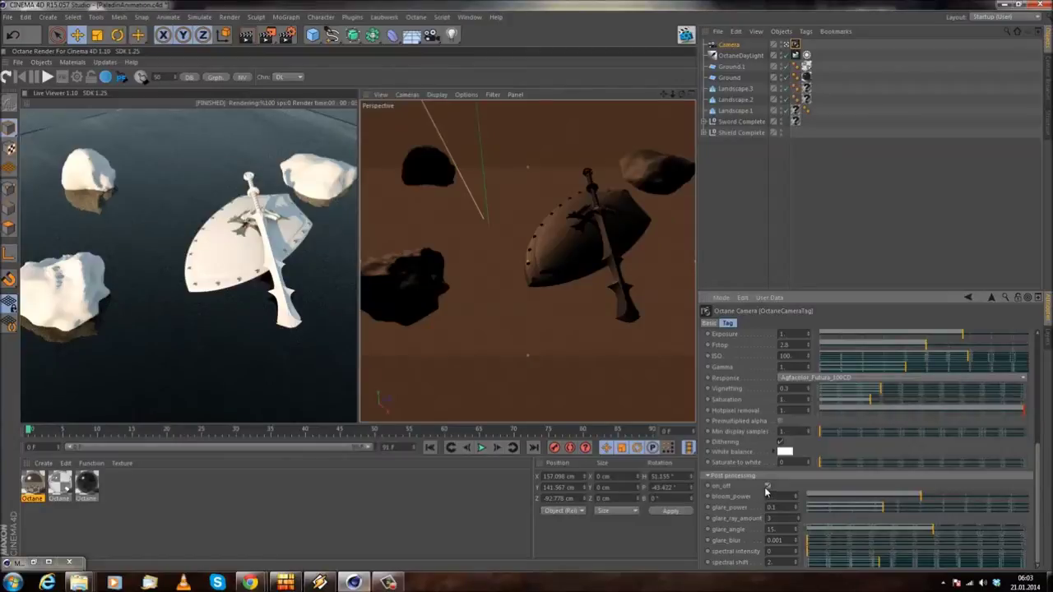
left_click_drag(921, 496, 962, 497)
left_click_drag(883, 507, 856, 506)
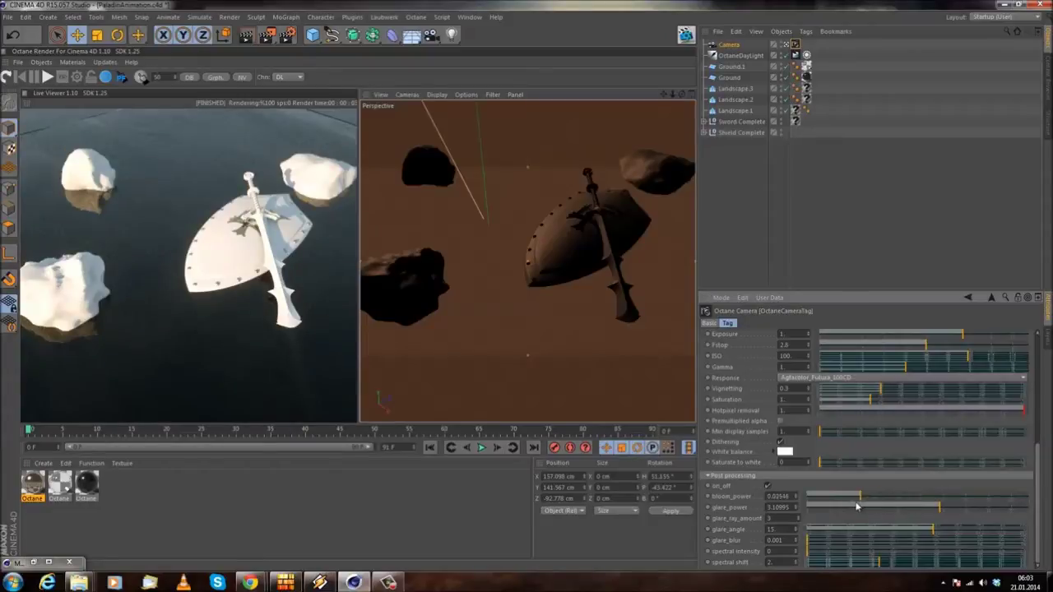
left_click(768, 486)
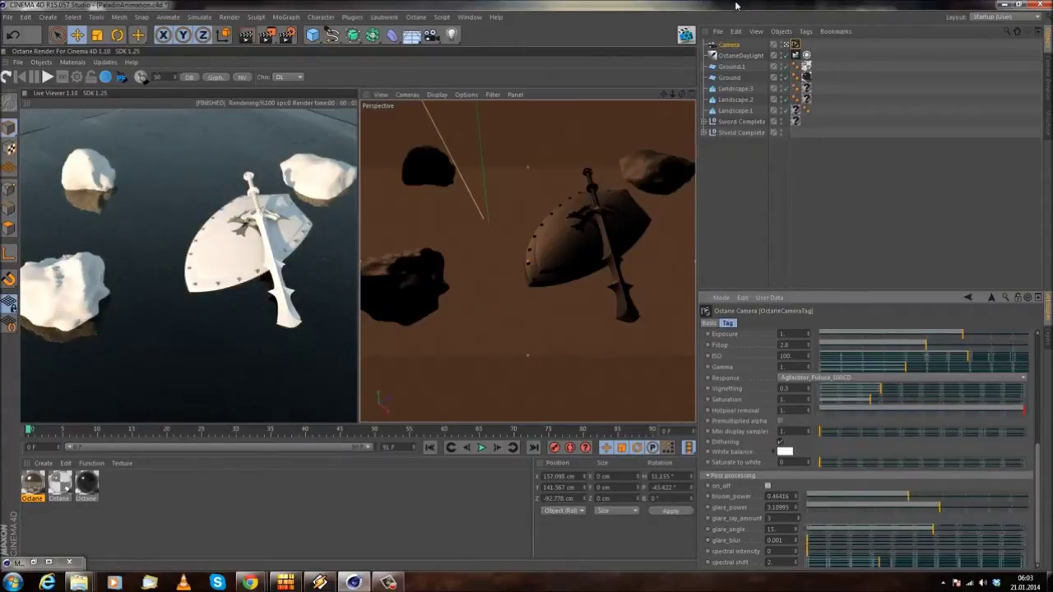
- Leave the camera's view and frame the sword hilt and shield in a close-up
left_click(787, 45)
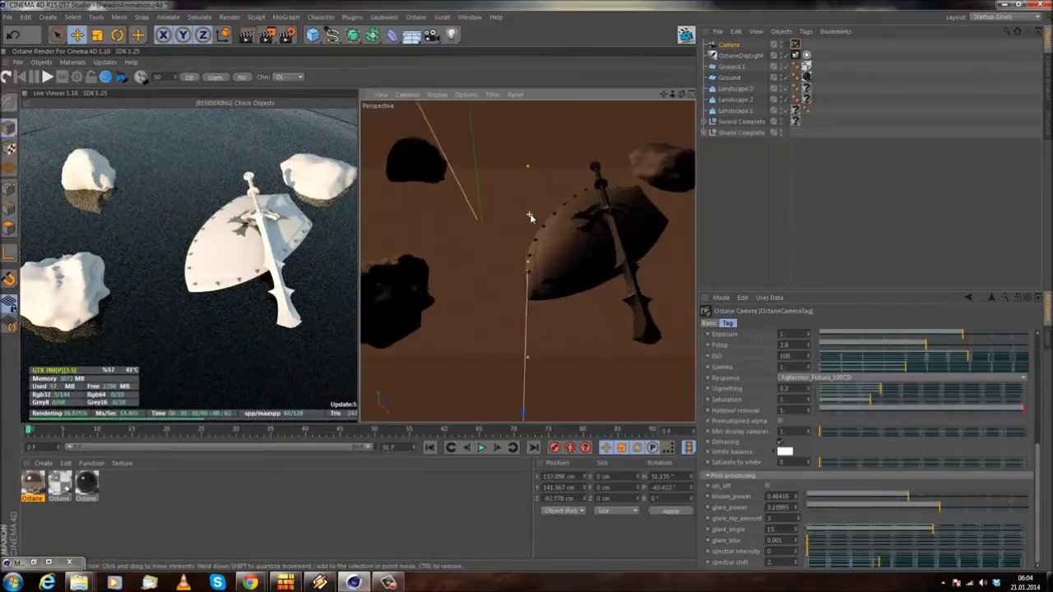
scroll(562, 273, "up", 6)
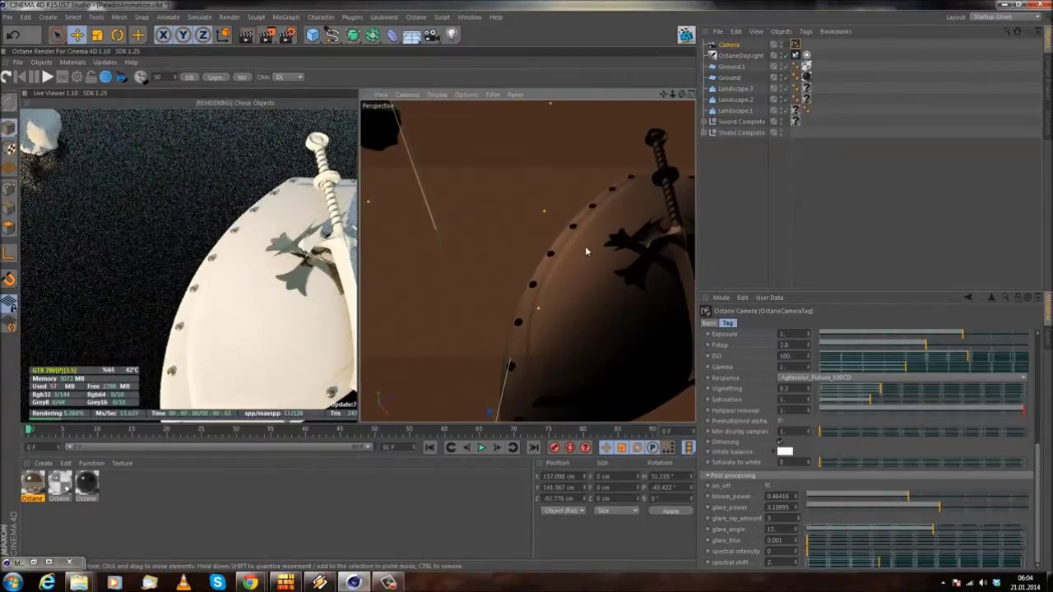
middle_click_drag(586, 251, 408, 300, "alt")
left_click_drag(469, 317, 522, 299, "alt")
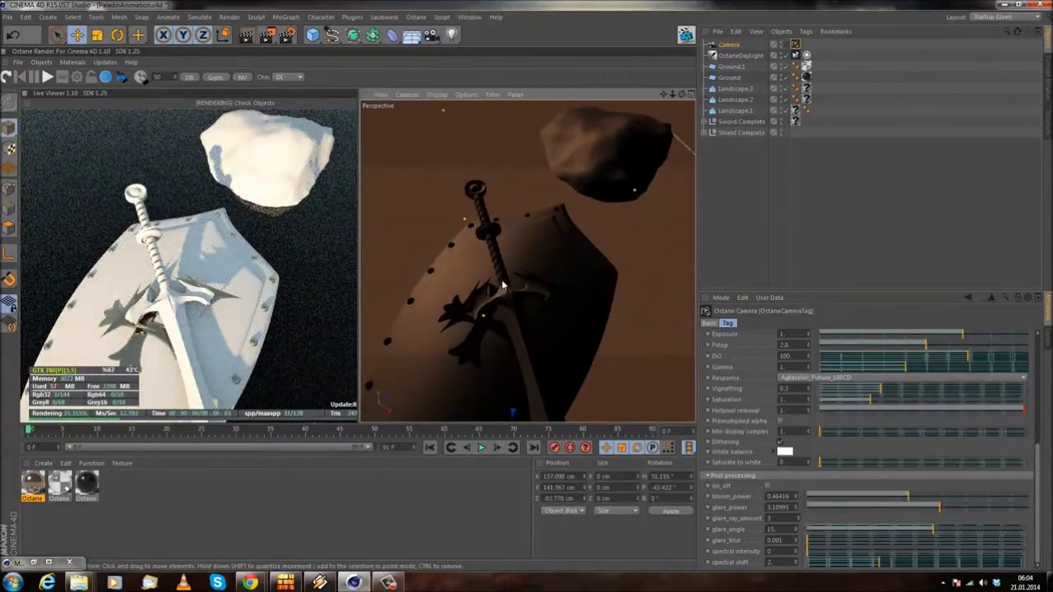
- Duplicate the glossy Octane metal material and rename the copy Gold
left_click(62, 486)
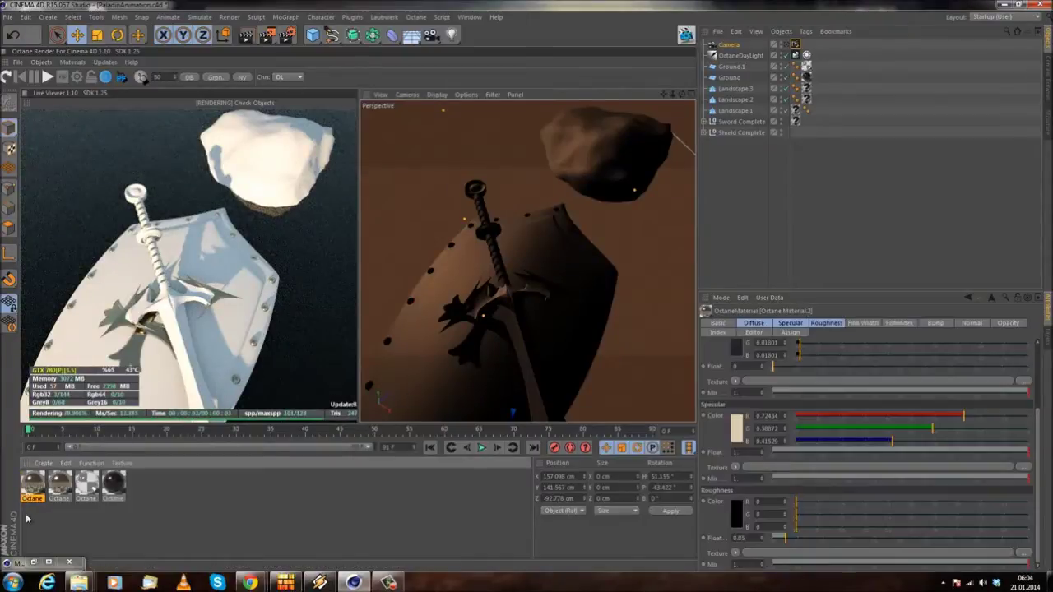
double_click(62, 486)
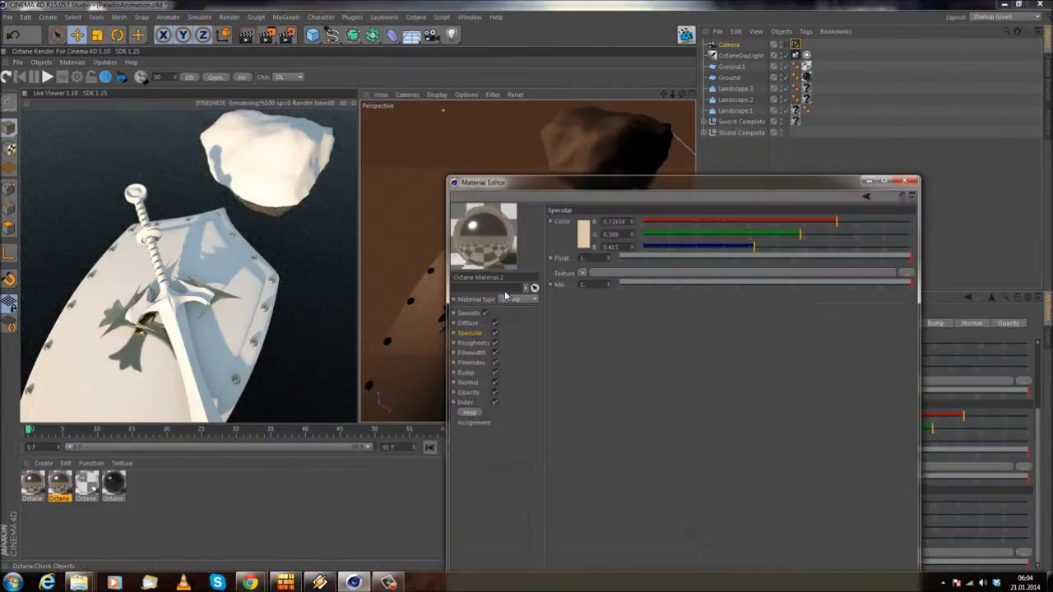
type("Gold")
key("Return")
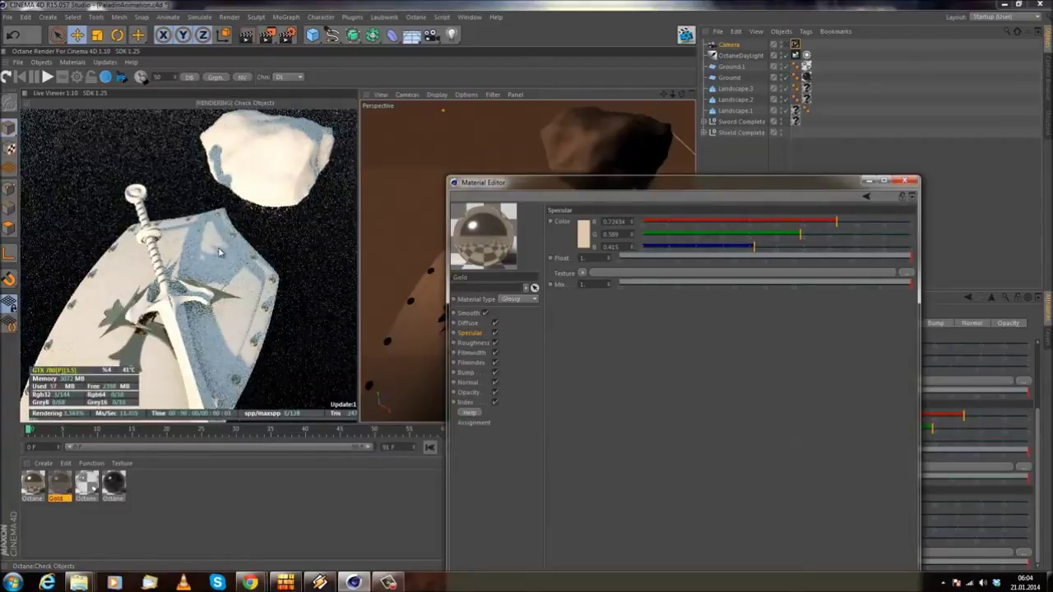
left_click(905, 180)
- Change the original metal material's specular color to a neutral grey of R, G and B 0.58
double_click(33, 486)
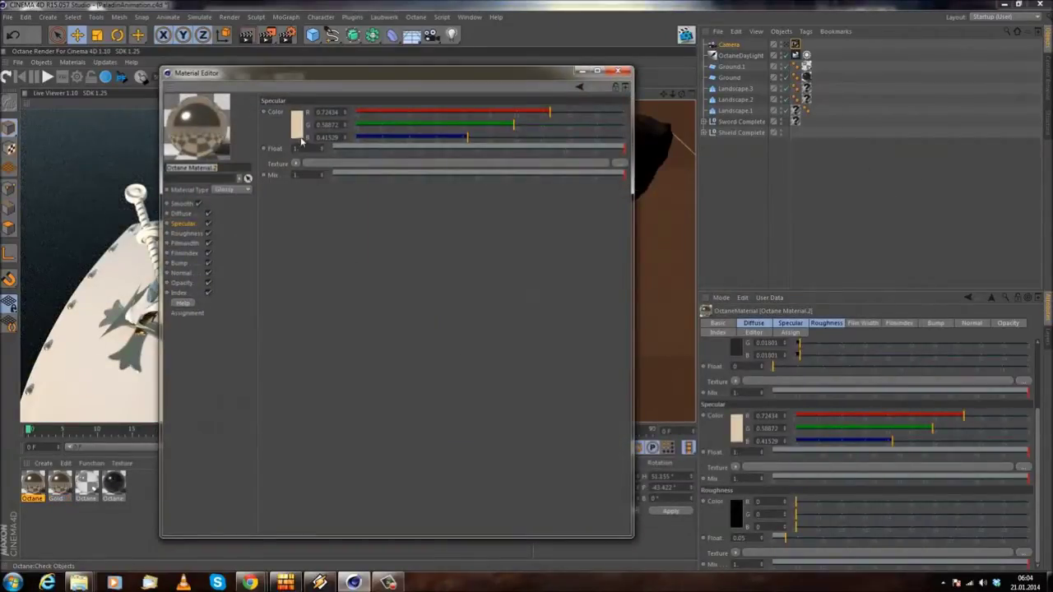
left_click(299, 130)
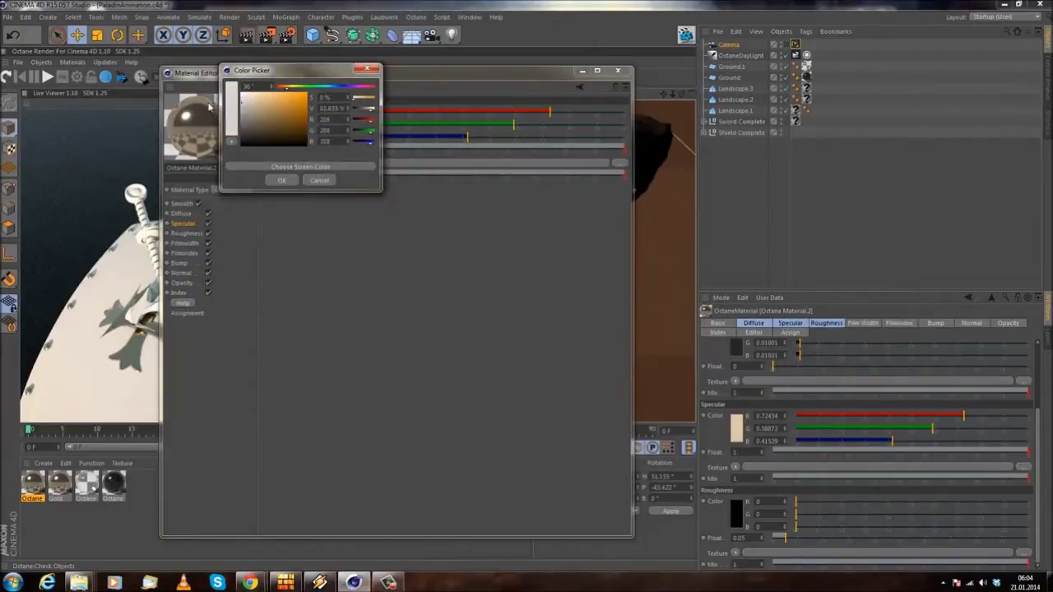
left_click(281, 180)
left_click(617, 70)
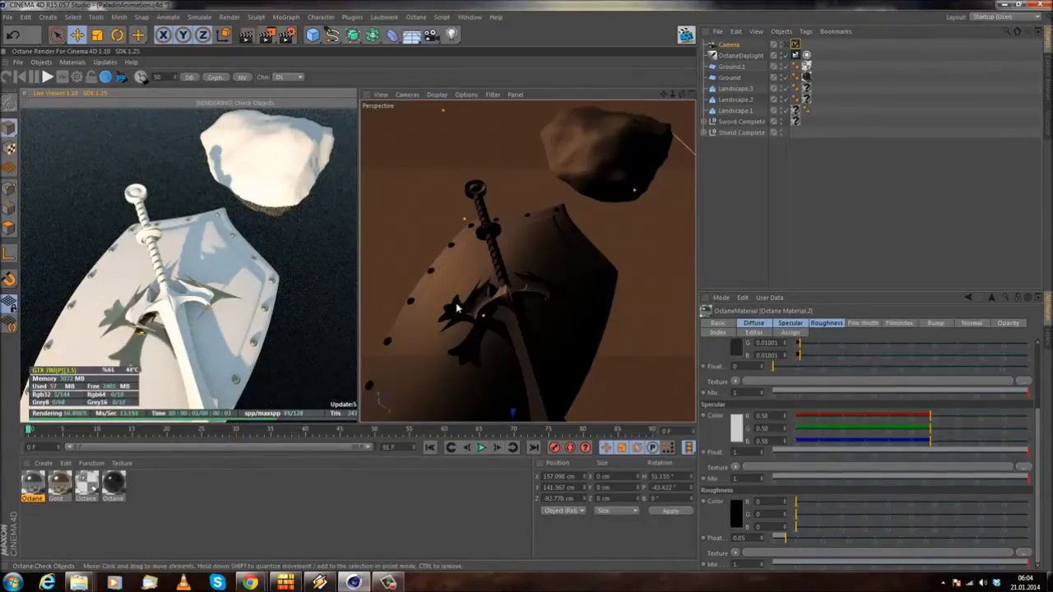
- Apply the grey metal material to the sword blade's polygon object, replacing its missing texture
left_click_drag(538, 297, 535, 259, "alt")
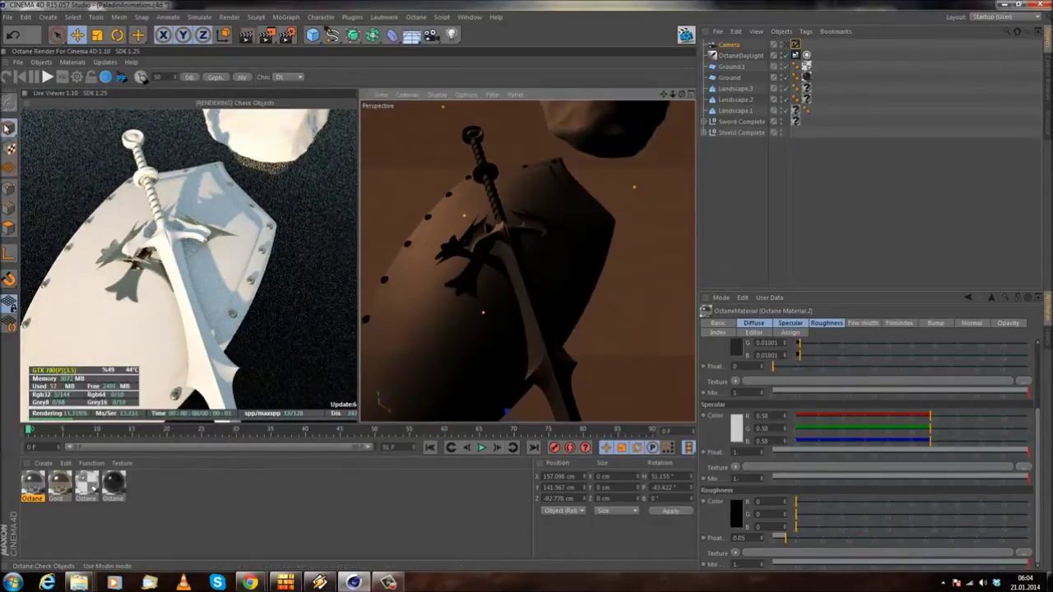
left_click(526, 330)
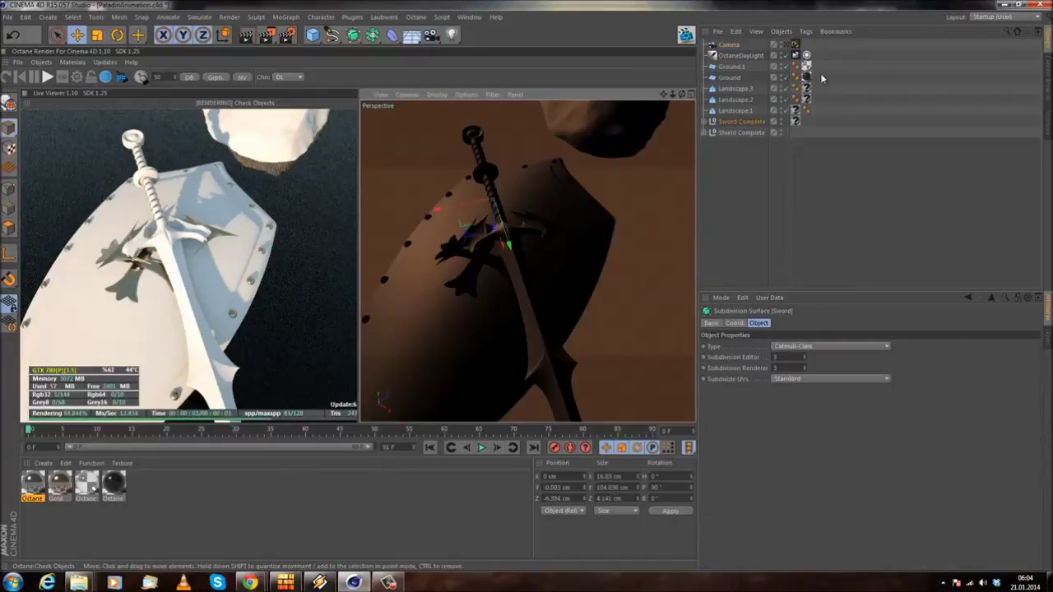
left_click(705, 122)
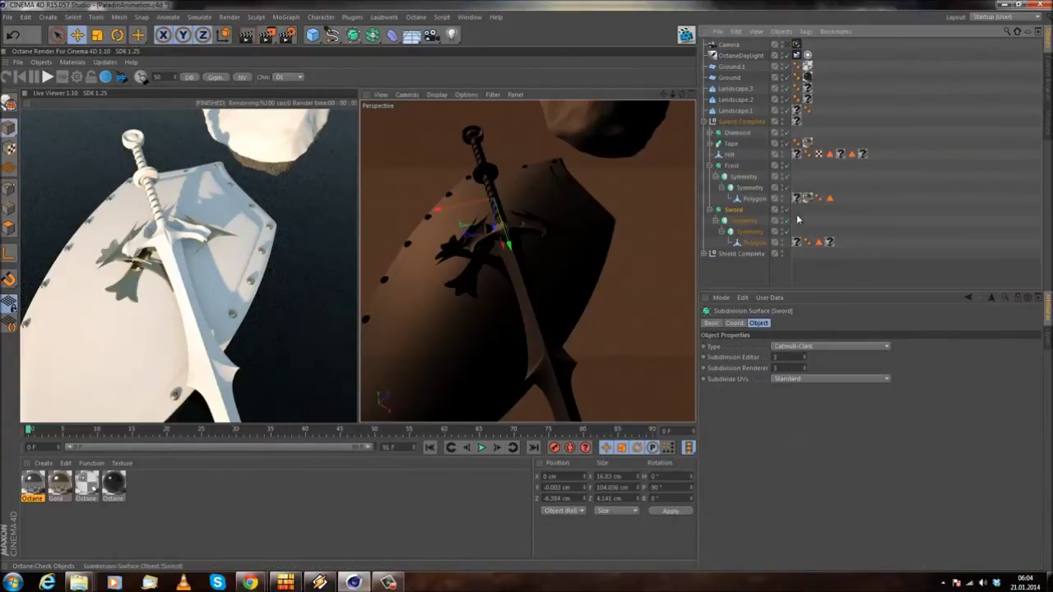
left_click_drag(31, 489, 798, 242)
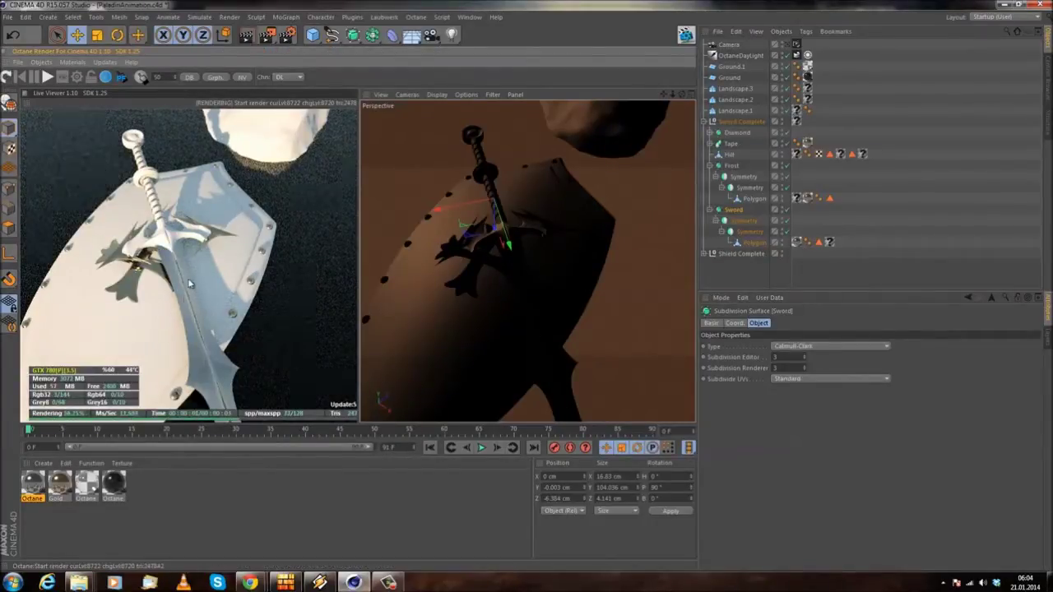
- Turn off the Octane daylight and replace the first missing texture on the Frost polygon object with the grey metal material
mouse_move(495, 254)
left_mouse_down("alt")
mouse_move(548, 275)
mouse_move(500, 285)
mouse_move(498, 274)
left_mouse_up("alt")
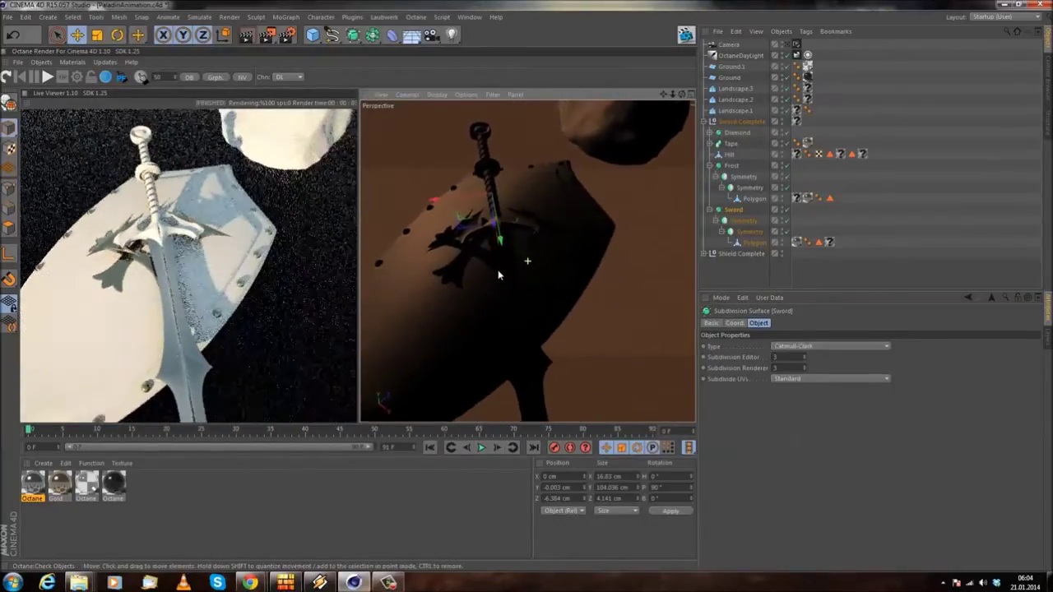
left_click(787, 56)
left_click(469, 238)
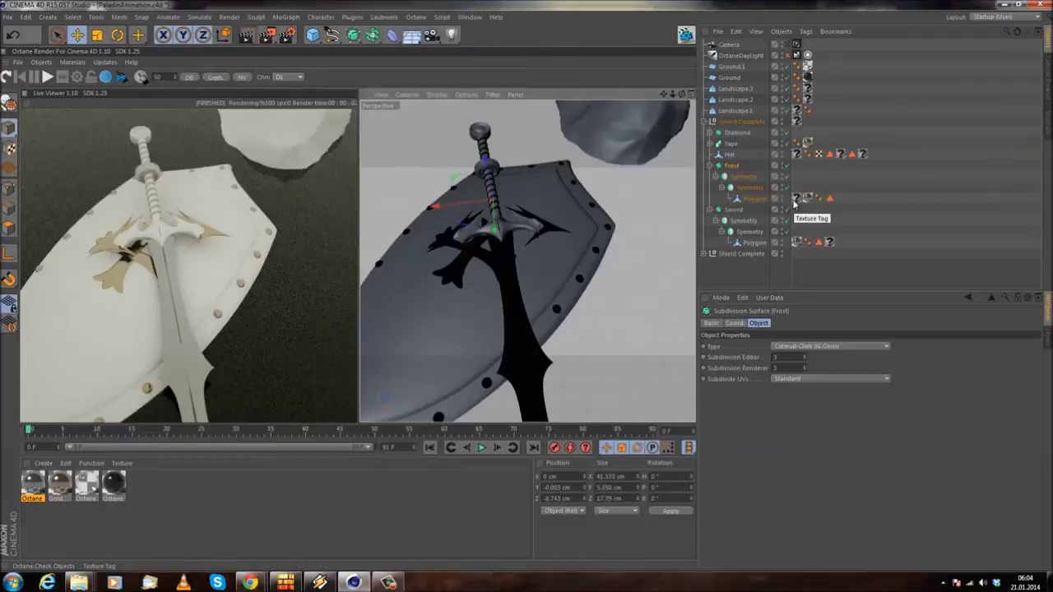
mouse_move(795, 204)
left_mouse_down()
mouse_move(823, 179)
mouse_move(799, 199)
left_mouse_up()
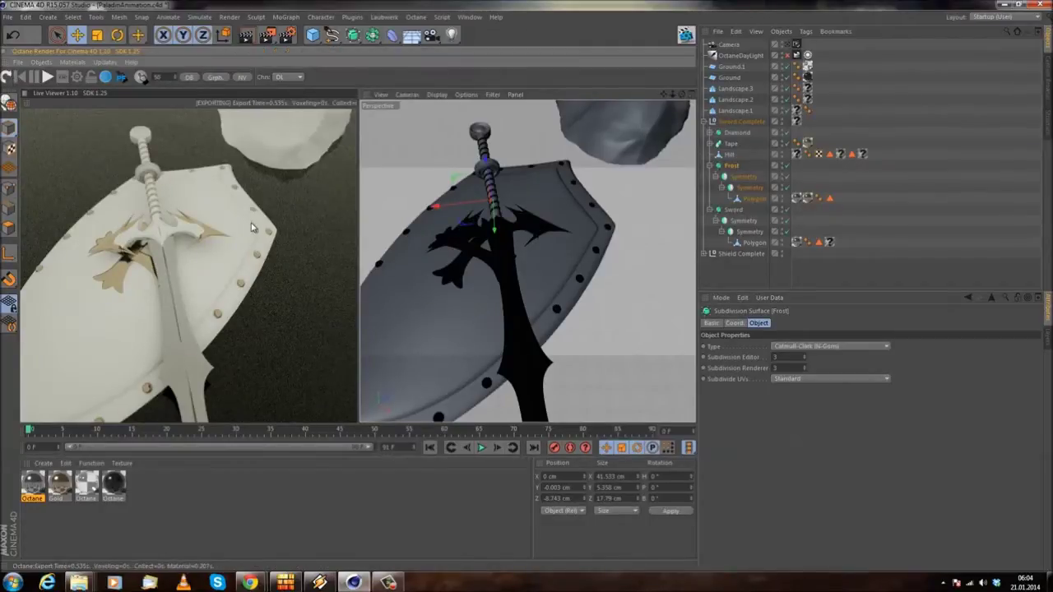
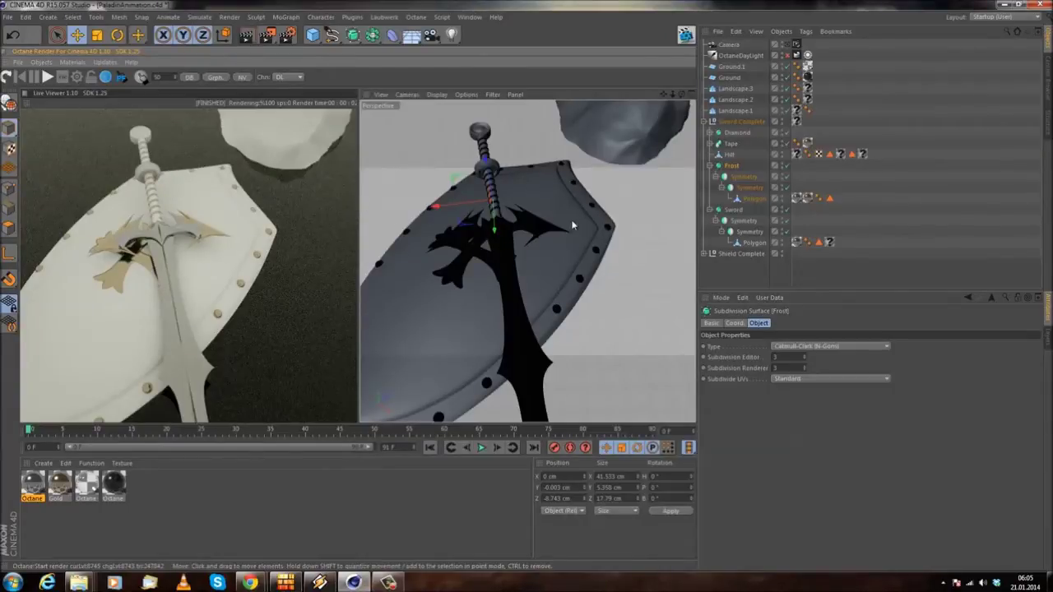
- Apply the Gold material to the Diamond pommel object of the sword, replacing its first missing texture
left_click_drag(464, 222, 432, 267, "alt")
middle_click_drag(432, 271, 447, 319, "alt")
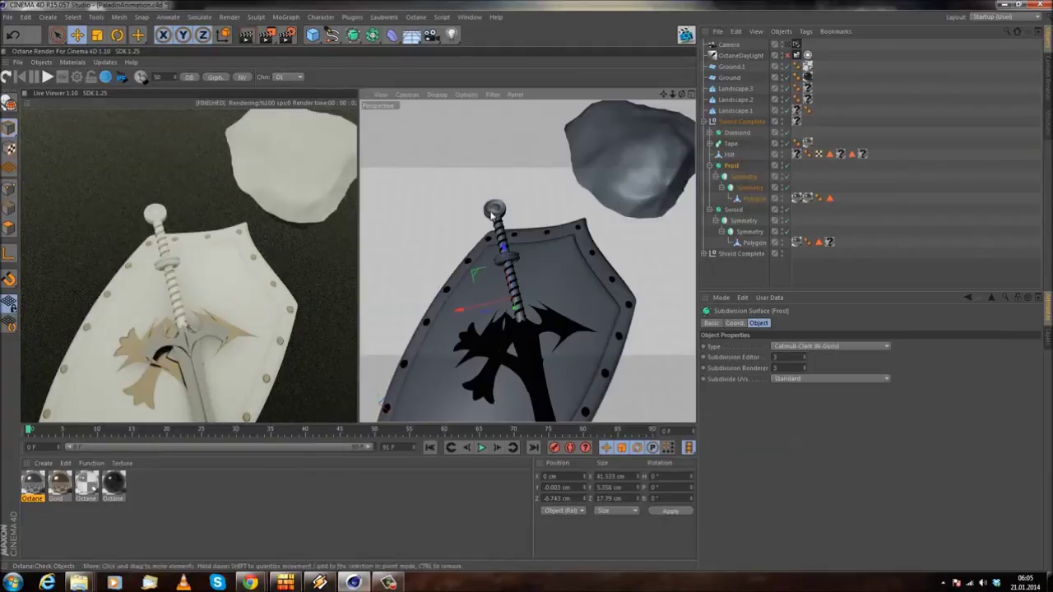
left_click(494, 212)
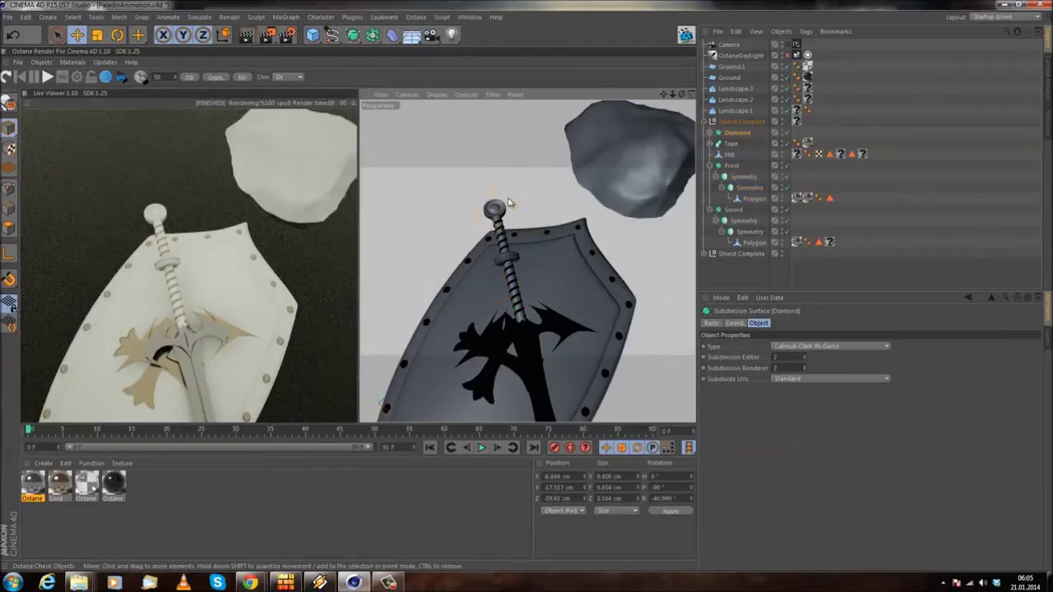
left_click(712, 133)
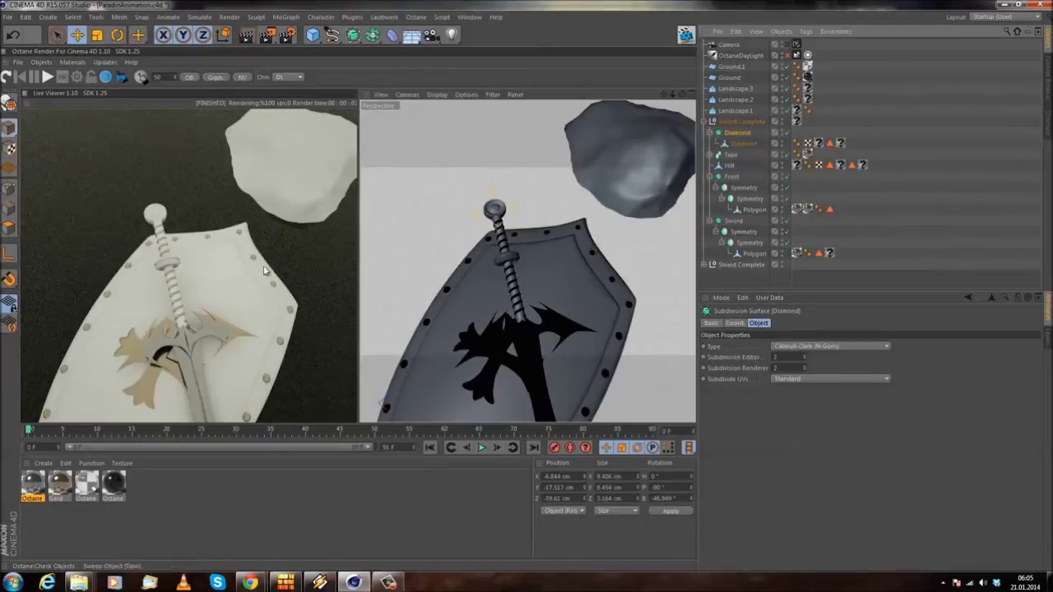
left_click_drag(60, 485, 819, 144)
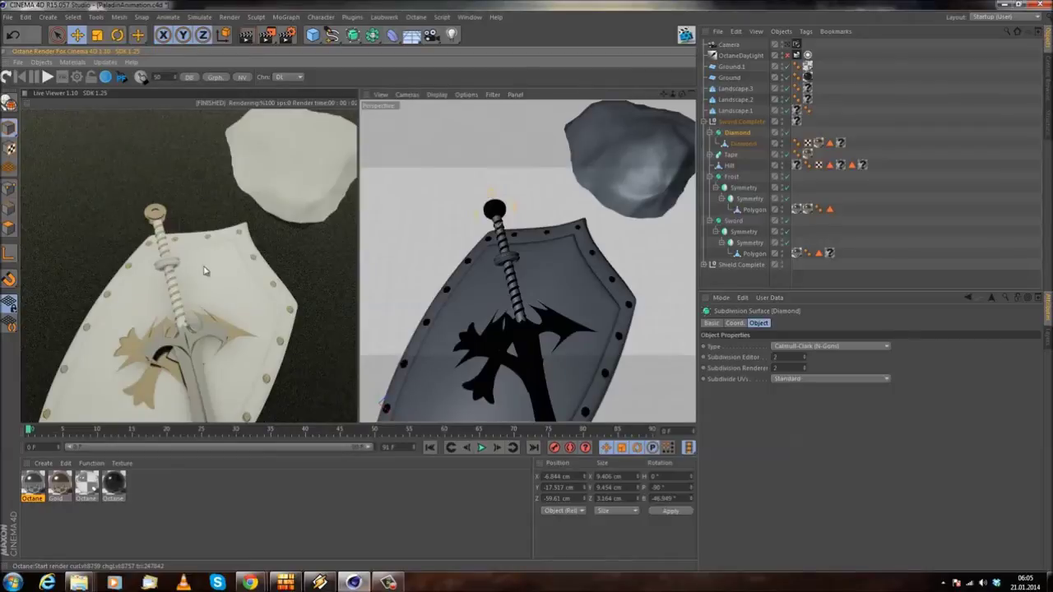
- Replace the last missing texture on the Hilt object with the Gold material
scroll(506, 266, "up", 10)
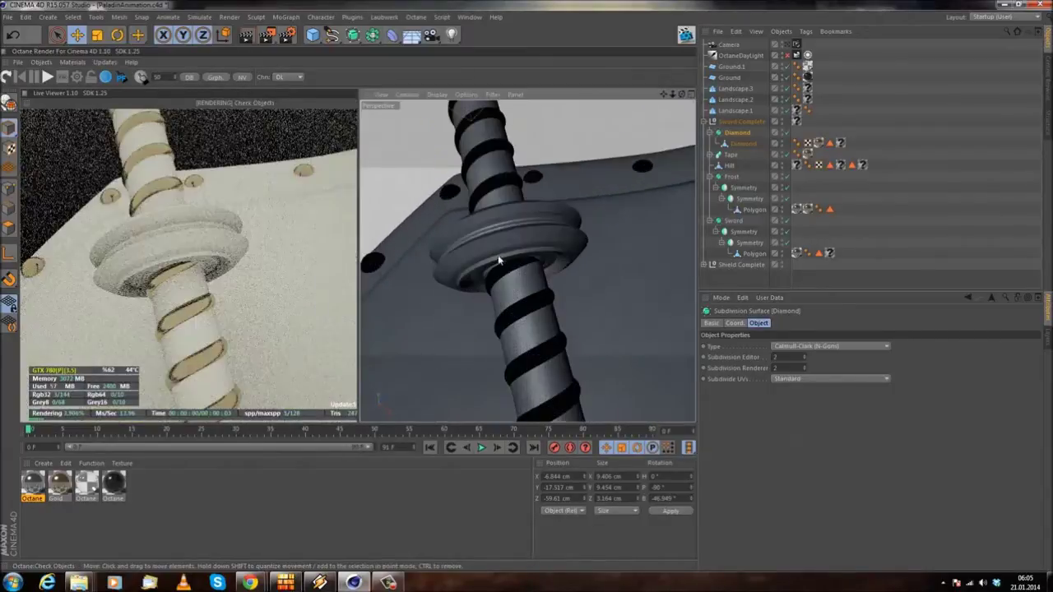
middle_click_drag(498, 258, 515, 282, "alt")
left_click(525, 301)
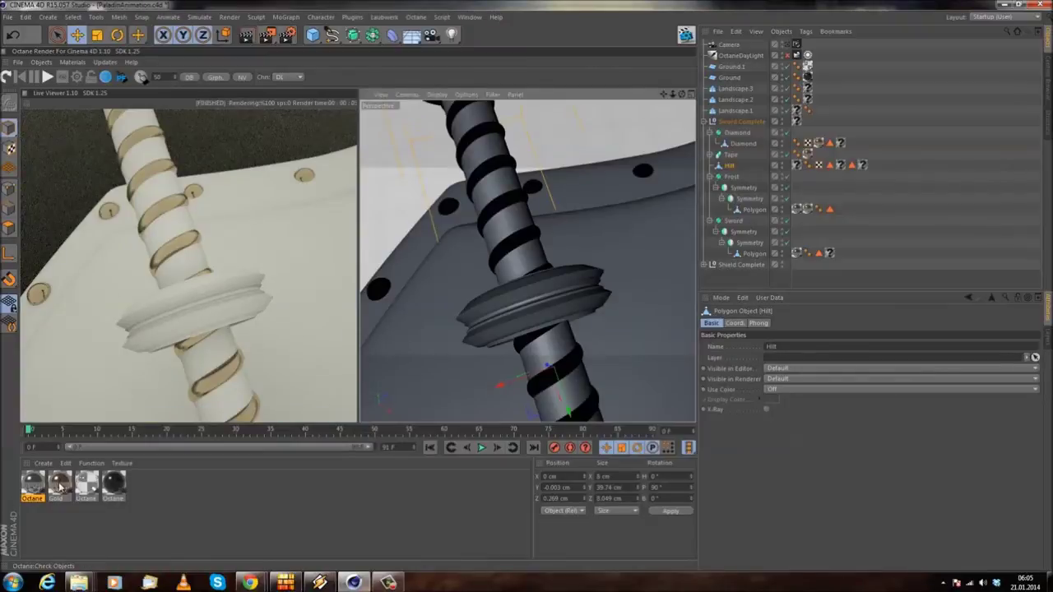
mouse_move(60, 492)
left_mouse_down()
mouse_move(896, 148)
mouse_move(863, 168)
left_mouse_up()
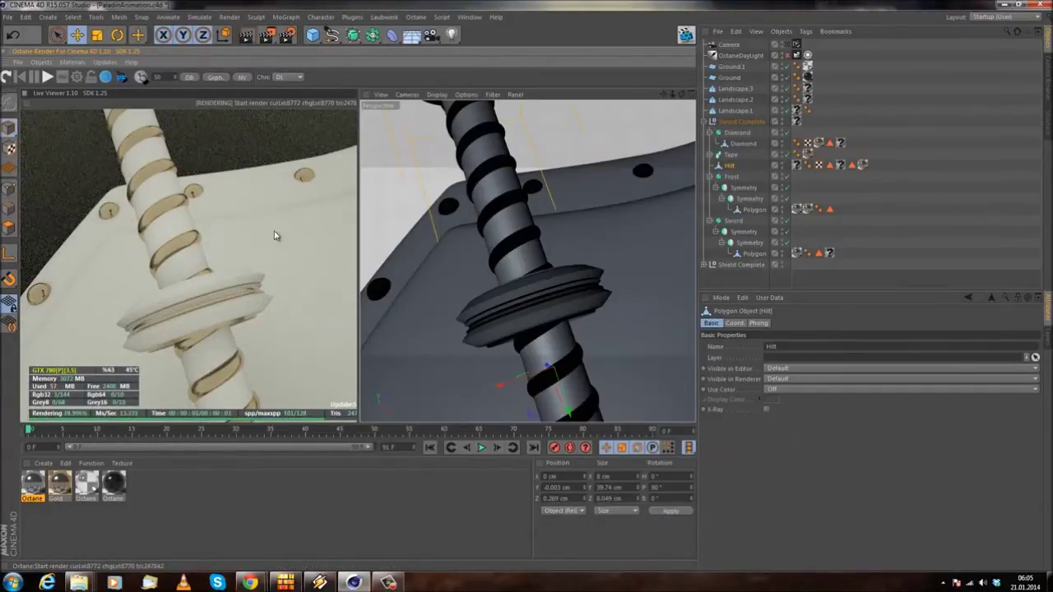
- Create a new Octane material and name it Red Glas
scroll(571, 285, "down", 4)
scroll(571, 286, "down", 4)
left_click_drag(527, 262, 556, 257, "alt")
scroll(503, 206, "down", 4)
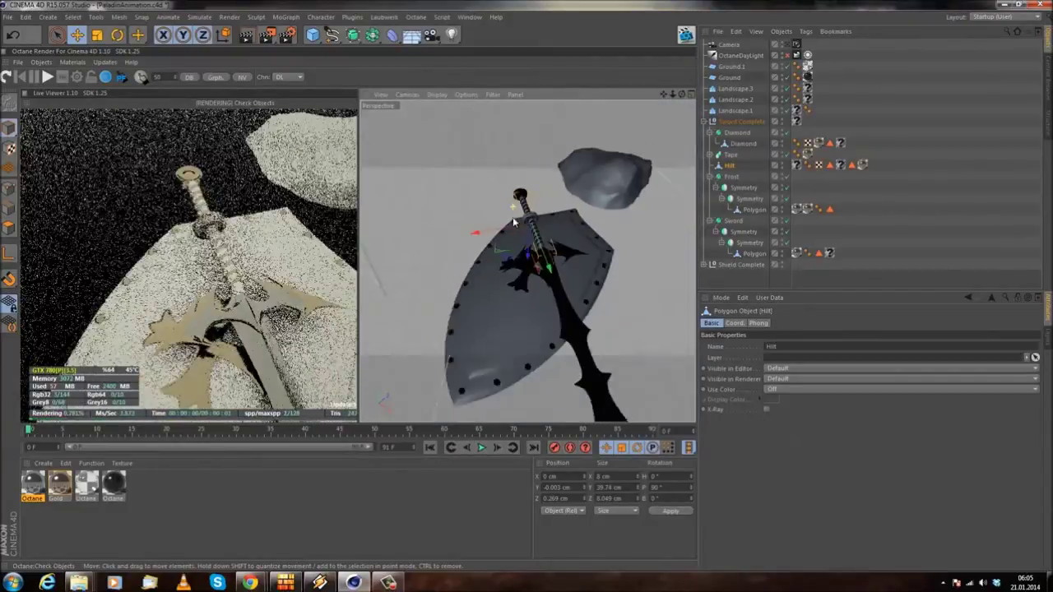
left_click_drag(510, 223, 544, 309, "alt")
scroll(510, 258, "up", 5)
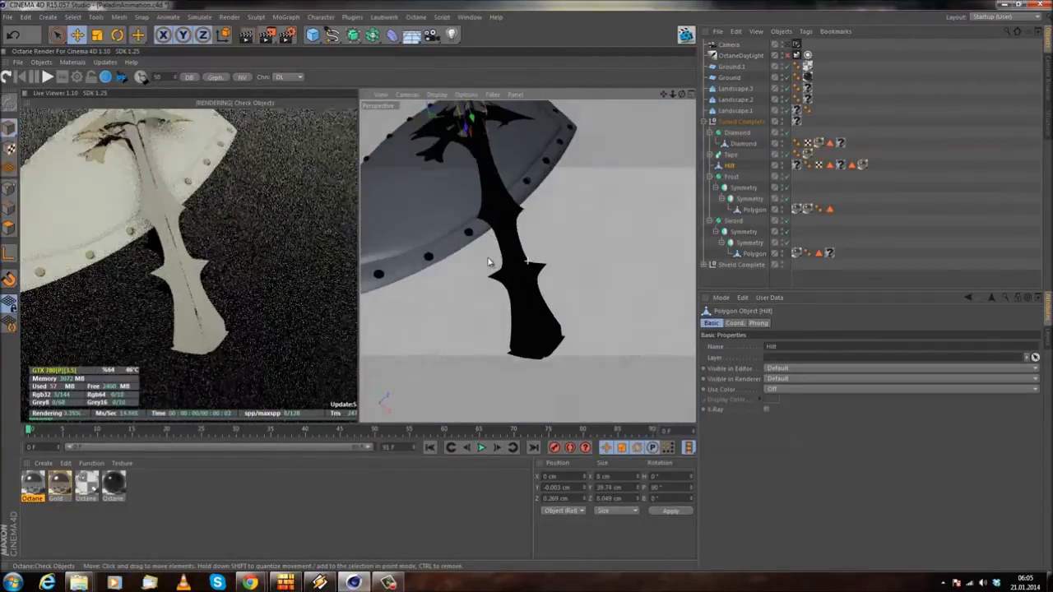
left_click(42, 463)
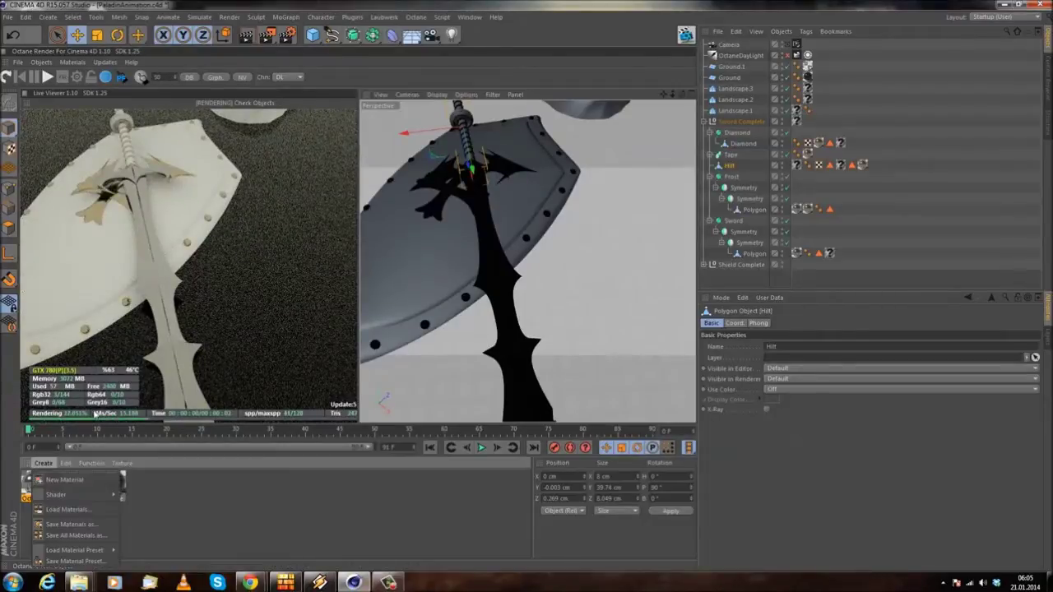
mouse_move(56, 495)
mouse_move(189, 388)
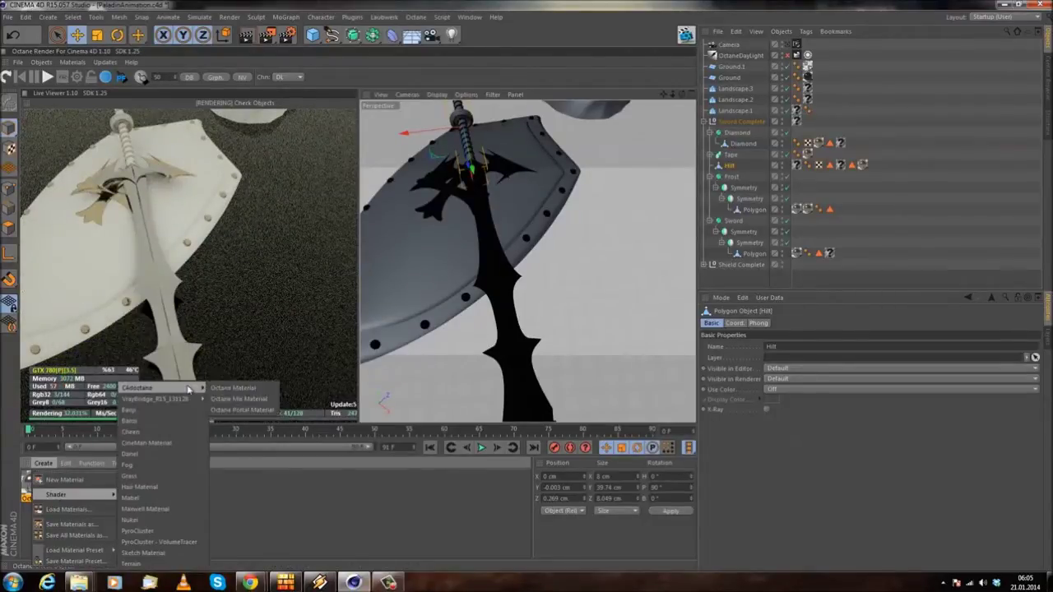
left_click(234, 388)
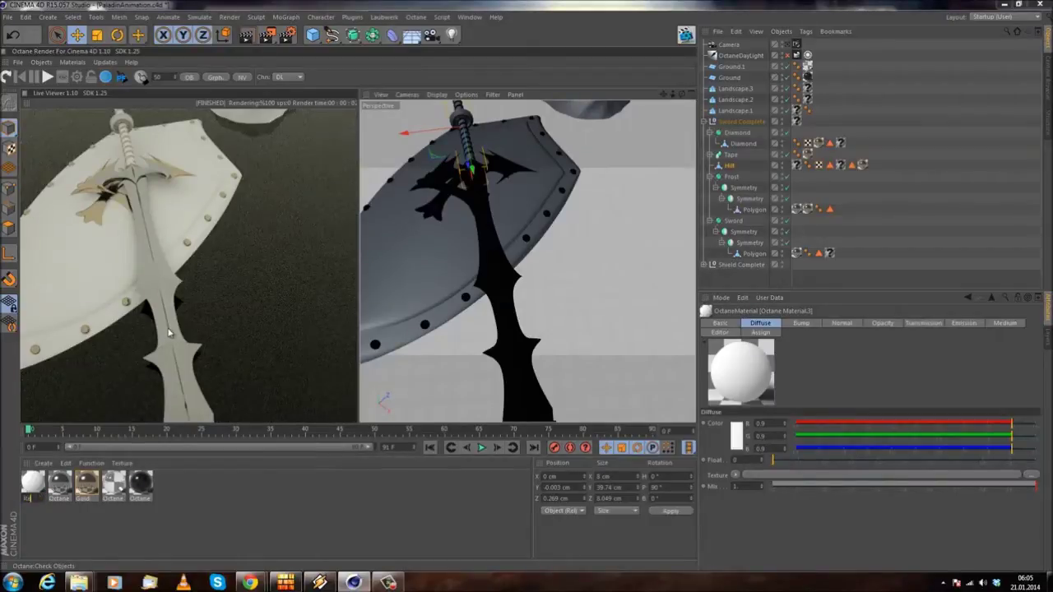
key("Return")
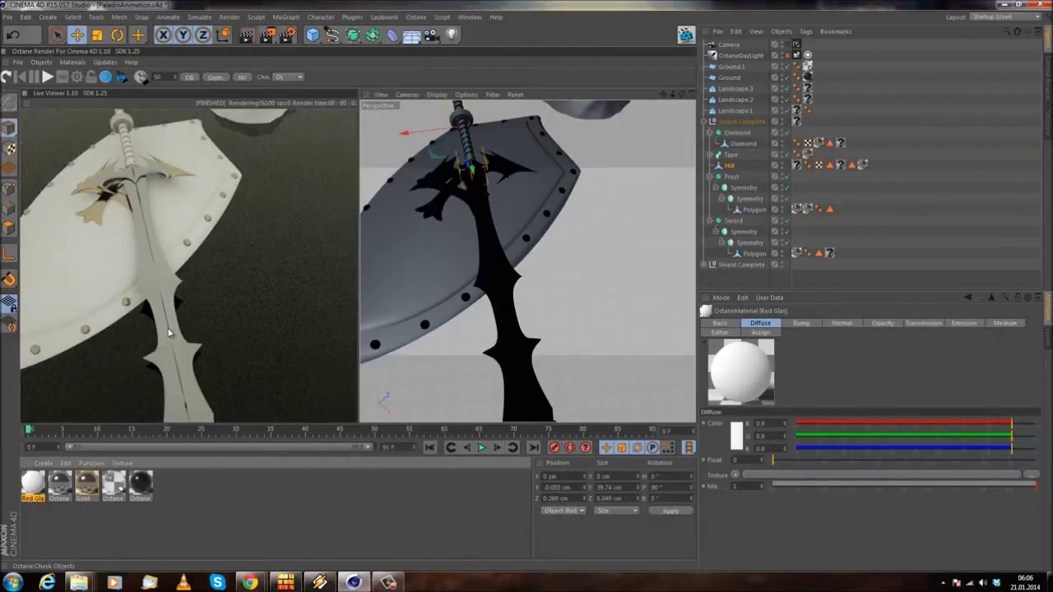
- Make Red Glas a Specular material with a red transmission color of R 200, G 0 and B 0
double_click(34, 486)
left_click(234, 190)
left_click(224, 228)
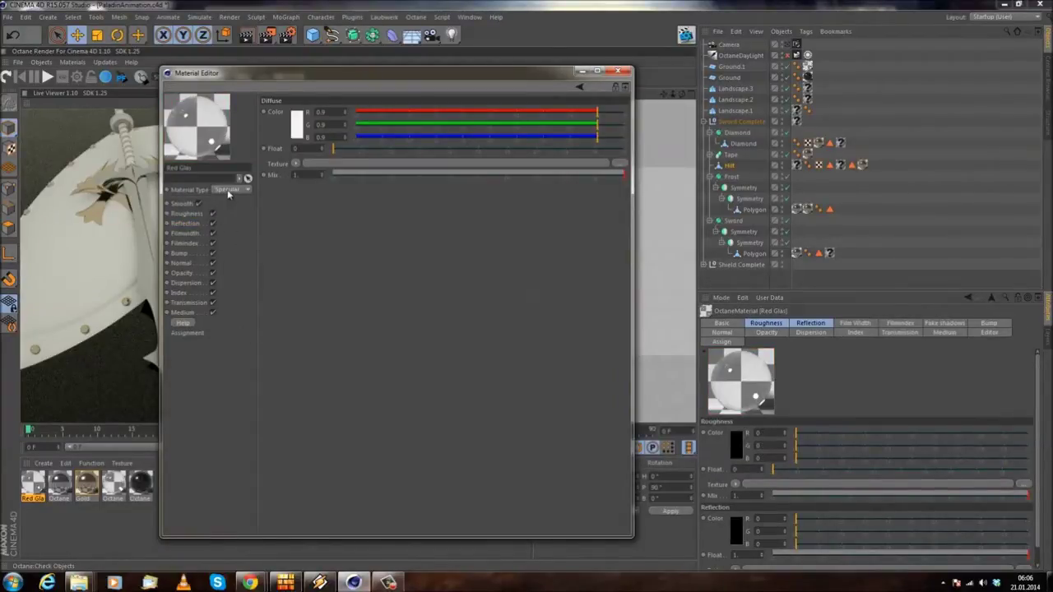
left_click(185, 303)
left_click(297, 125)
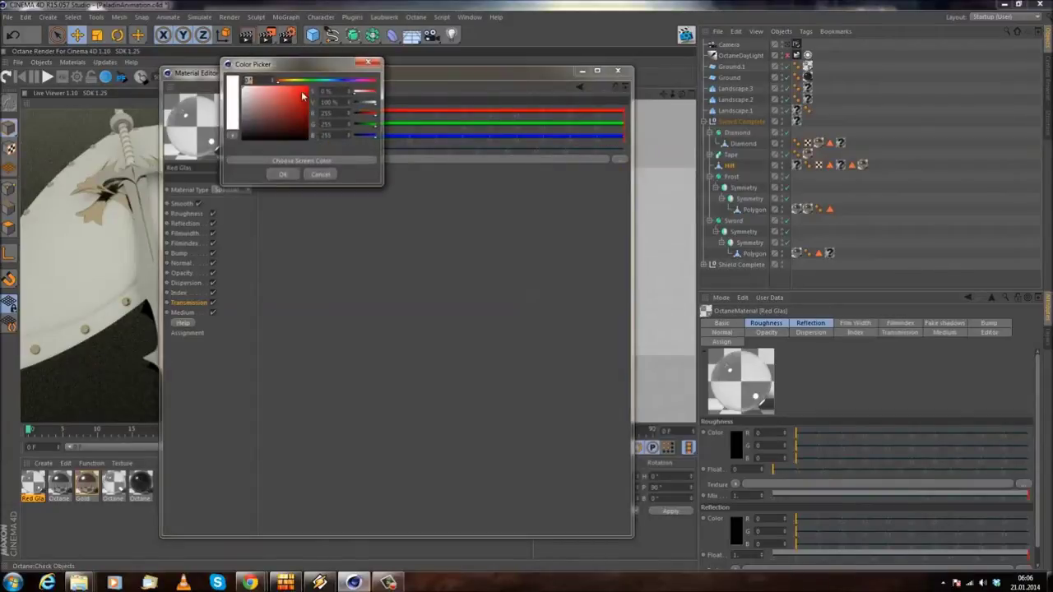
left_click_drag(308, 96, 307, 98)
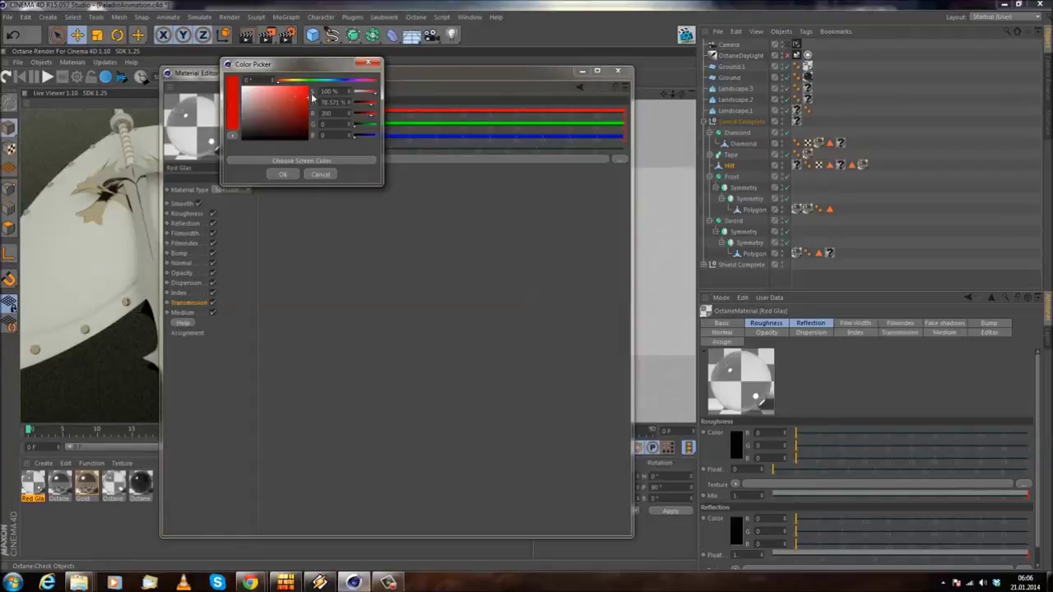
left_click(283, 174)
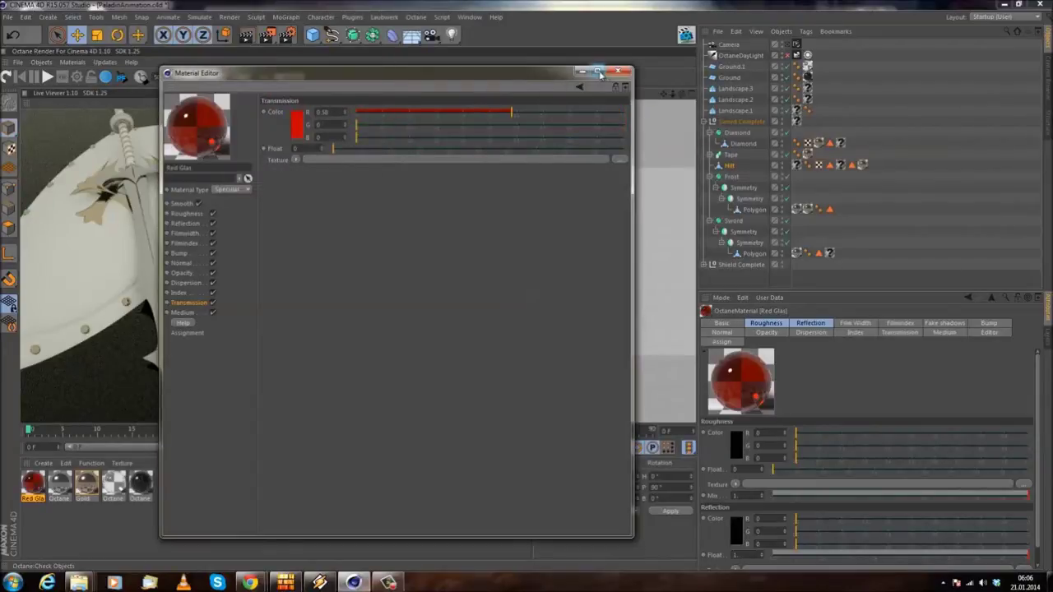
left_click(617, 72)
- Apply Red Glas to the sword blade's polygon object in place of its remaining missing texture and restart the live render
scroll(502, 282, "up", 5)
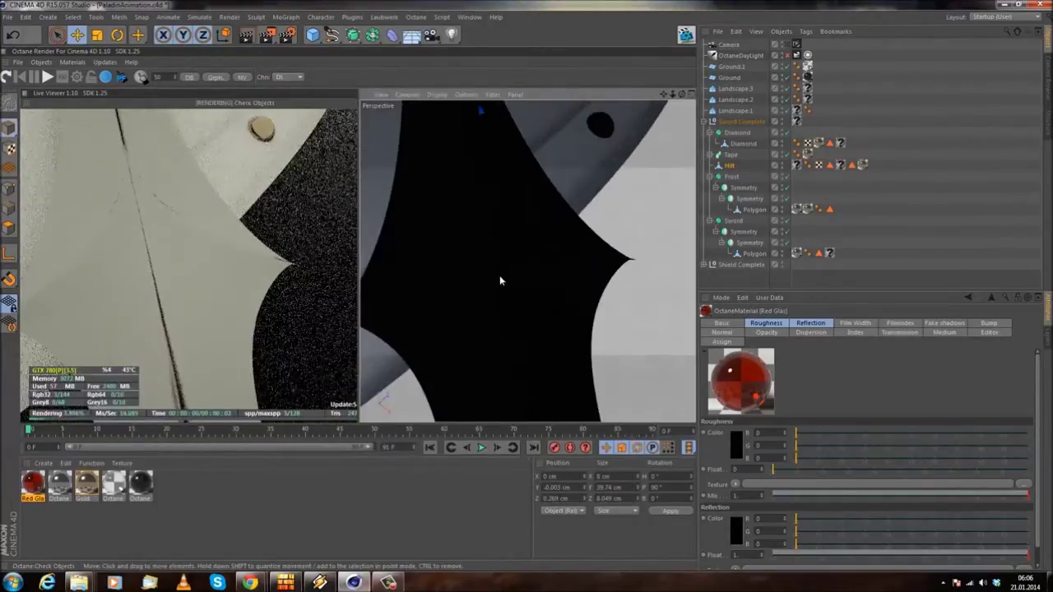
left_click_drag(503, 276, 497, 284, "alt")
left_click(494, 298)
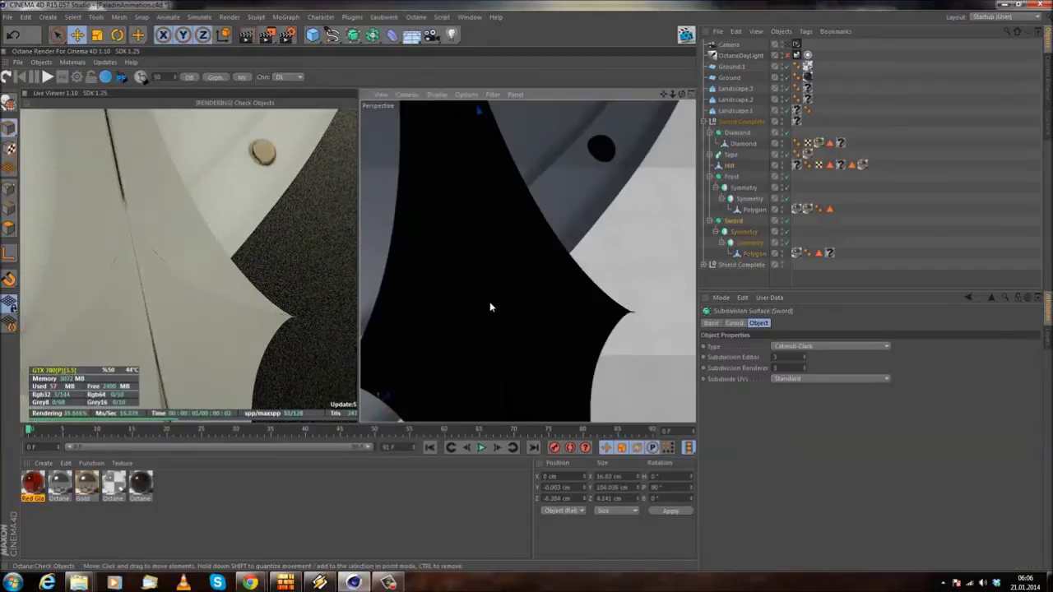
left_click_drag(778, 284, 831, 254)
left_click(6, 78)
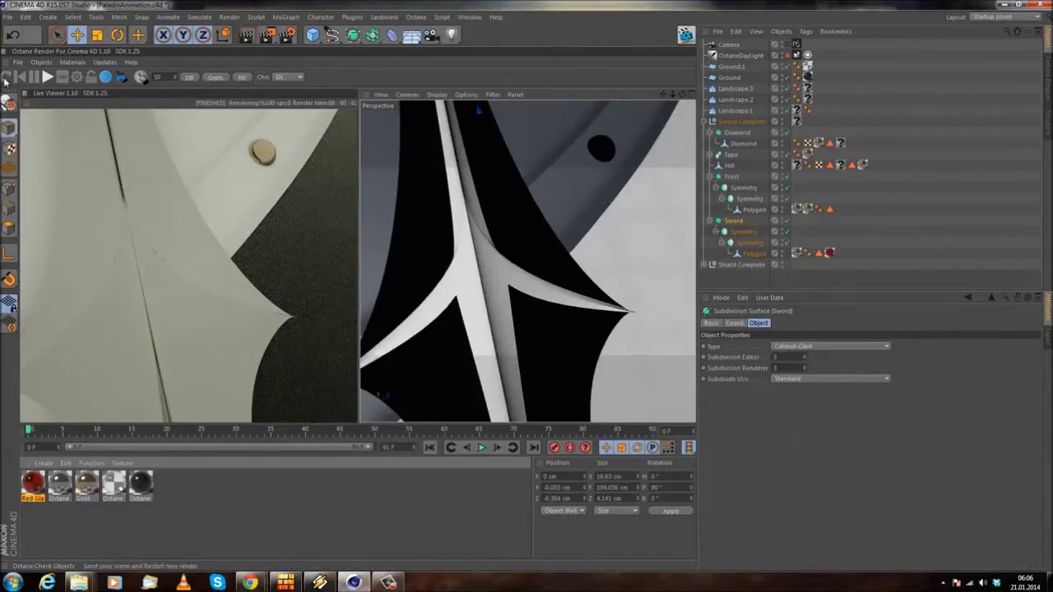
left_click(6, 76)
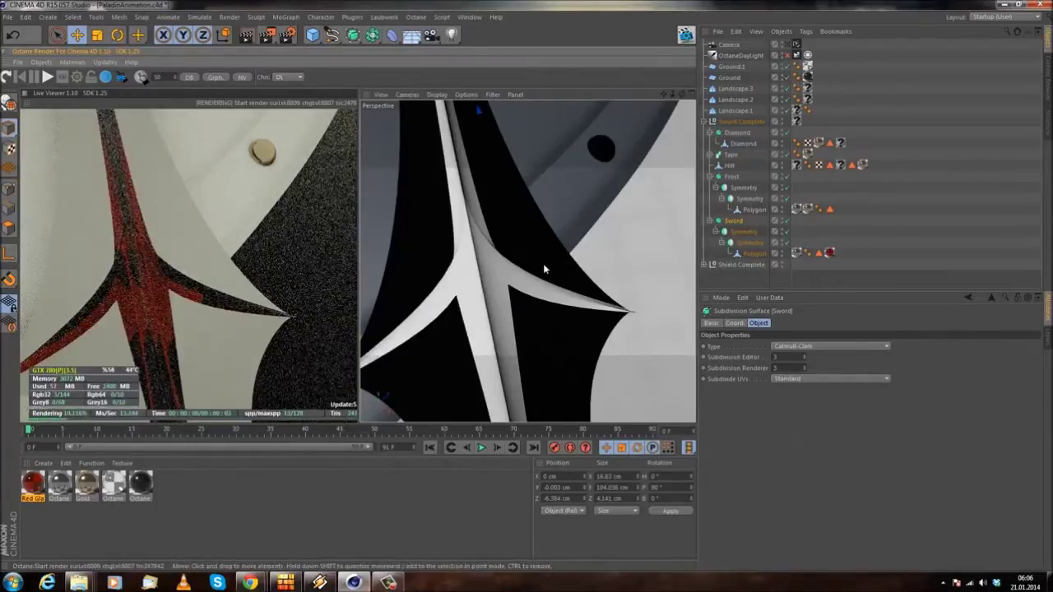
- Brighten the grey metal material's specular color to R, G and B 228
scroll(552, 257, "down", 10)
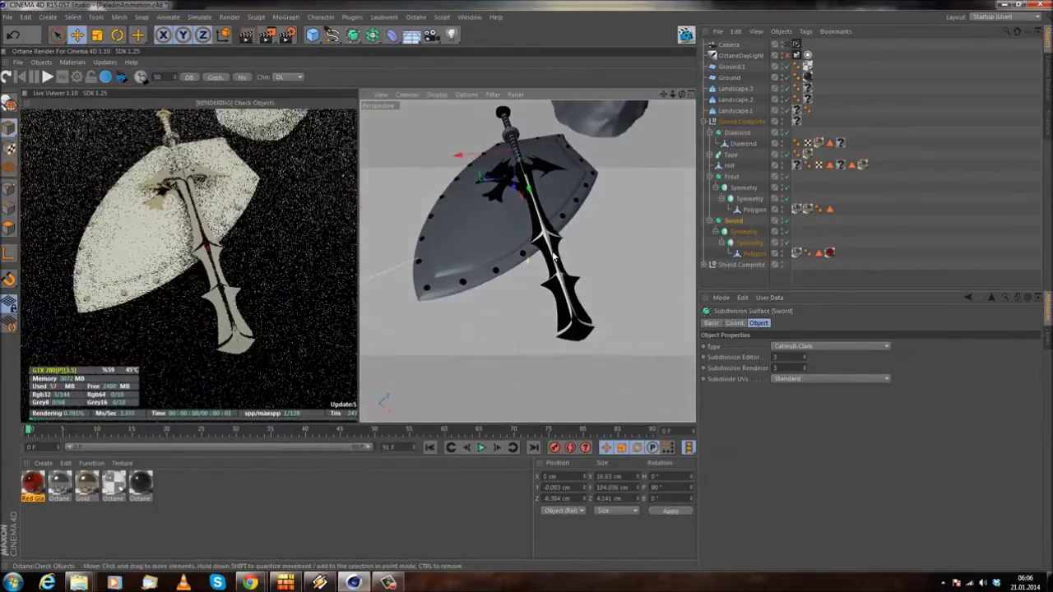
middle_click_drag(555, 246, 539, 300, "alt")
left_click_drag(539, 304, 506, 318, "alt")
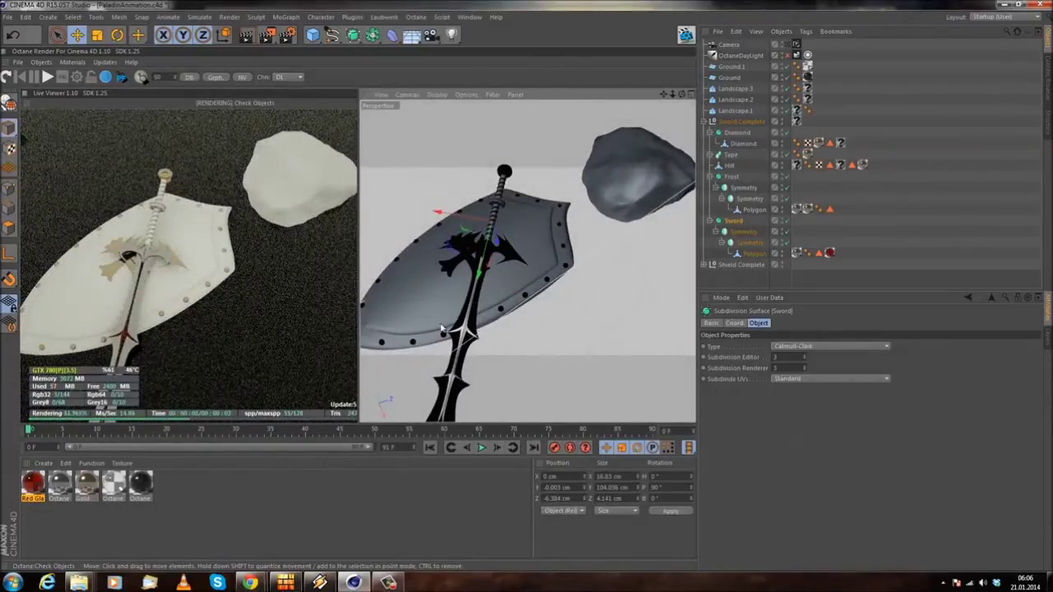
double_click(59, 483)
left_click_drag(305, 70, 498, 122)
left_click(380, 279)
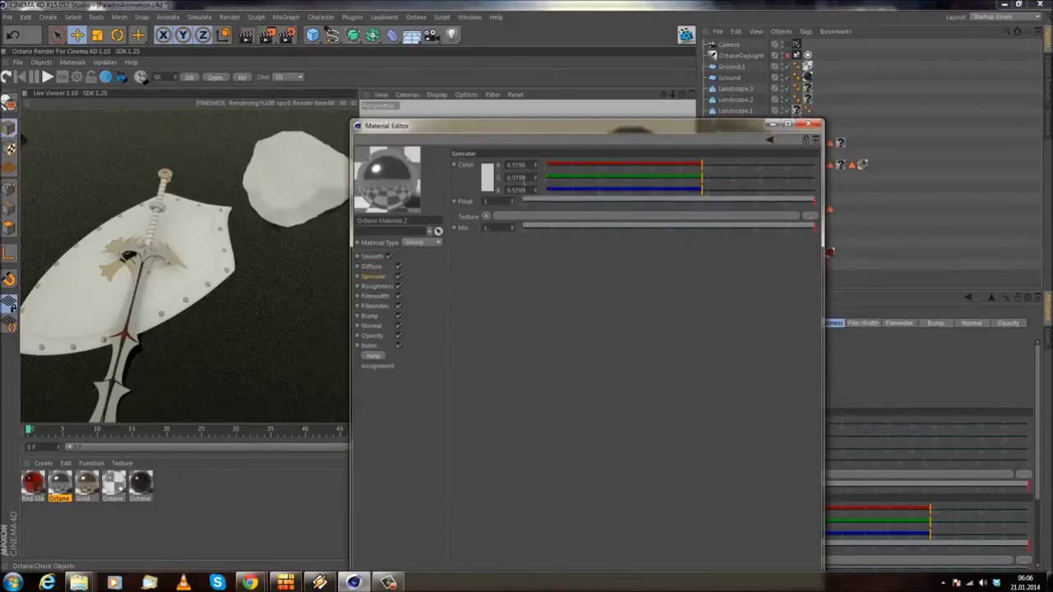
left_click(487, 178)
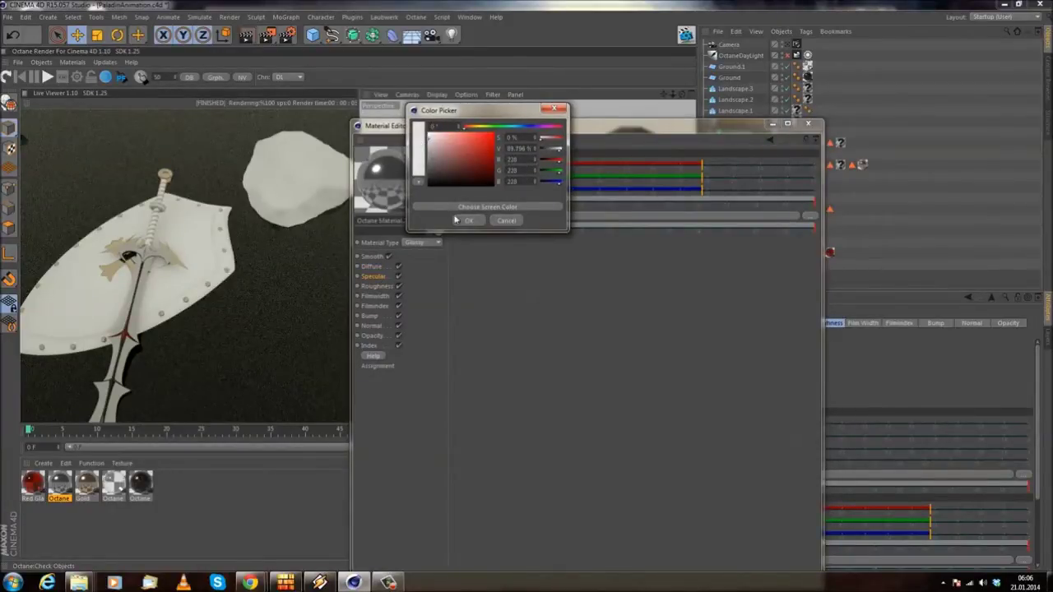
left_click(466, 221)
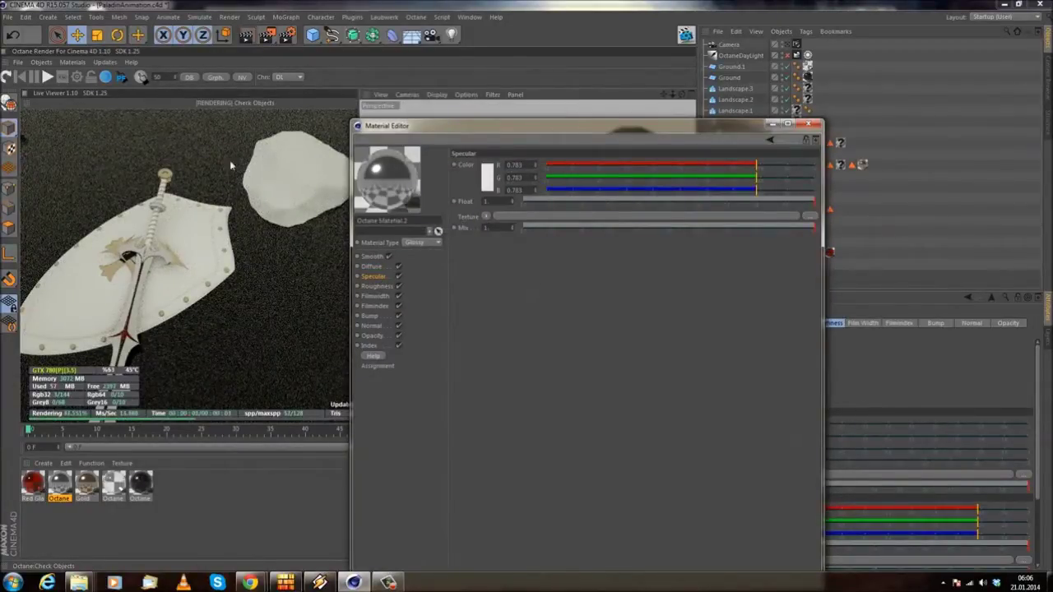
- Turn the Octane daylight back on, switch to the scene camera's view and reframe the sword and shield
left_click_drag(521, 245, 543, 257, "alt")
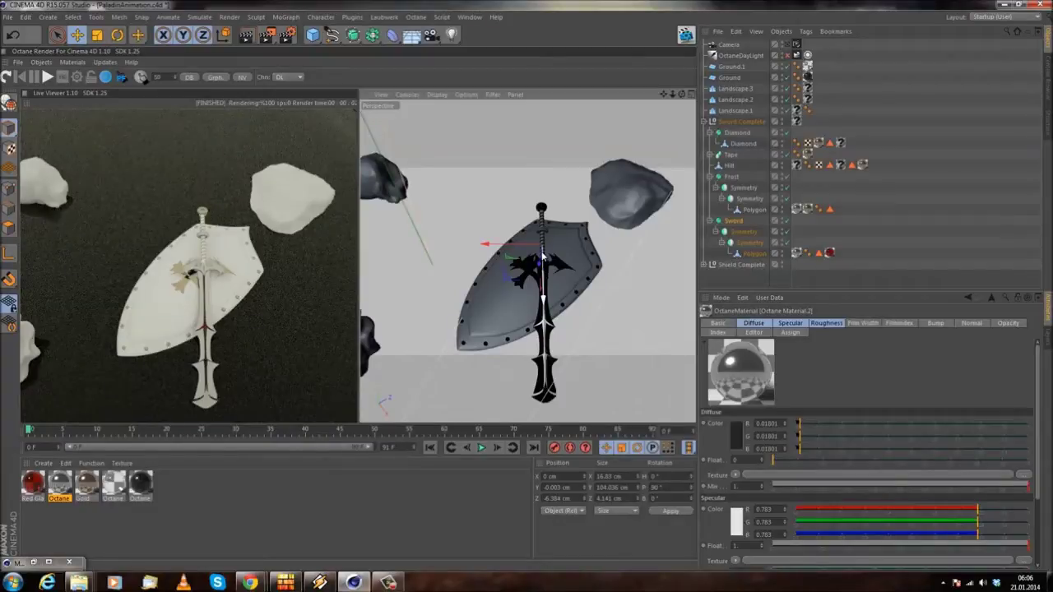
left_click(787, 56)
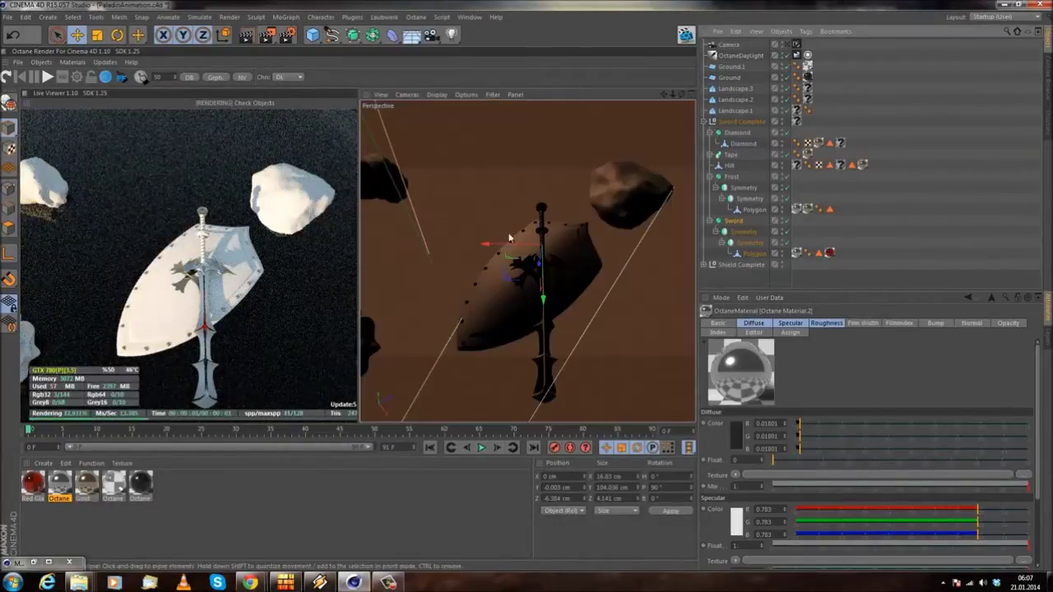
left_click(788, 44)
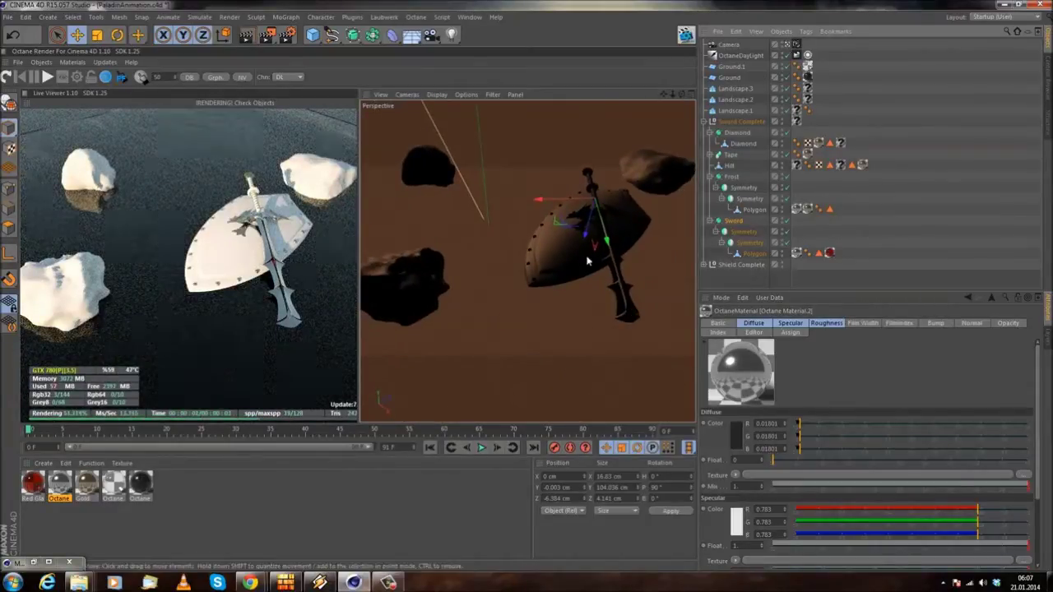
middle_click_drag(606, 212, 571, 234, "alt")
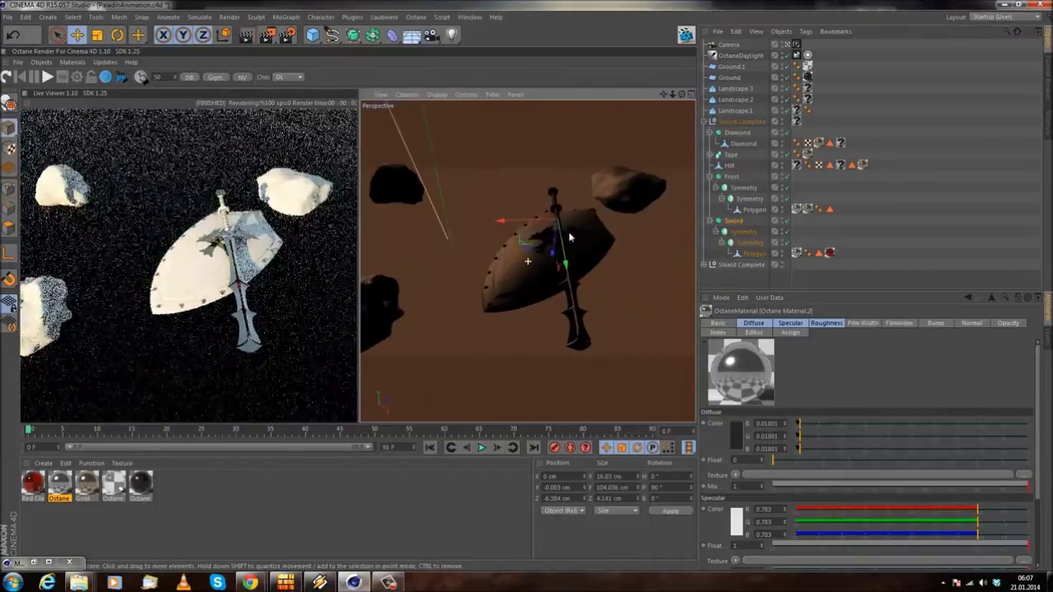
mouse_move(573, 234)
left_mouse_down("alt")
mouse_move(529, 259)
mouse_move(531, 271)
mouse_move(497, 273)
mouse_move(536, 263)
left_mouse_up("alt")
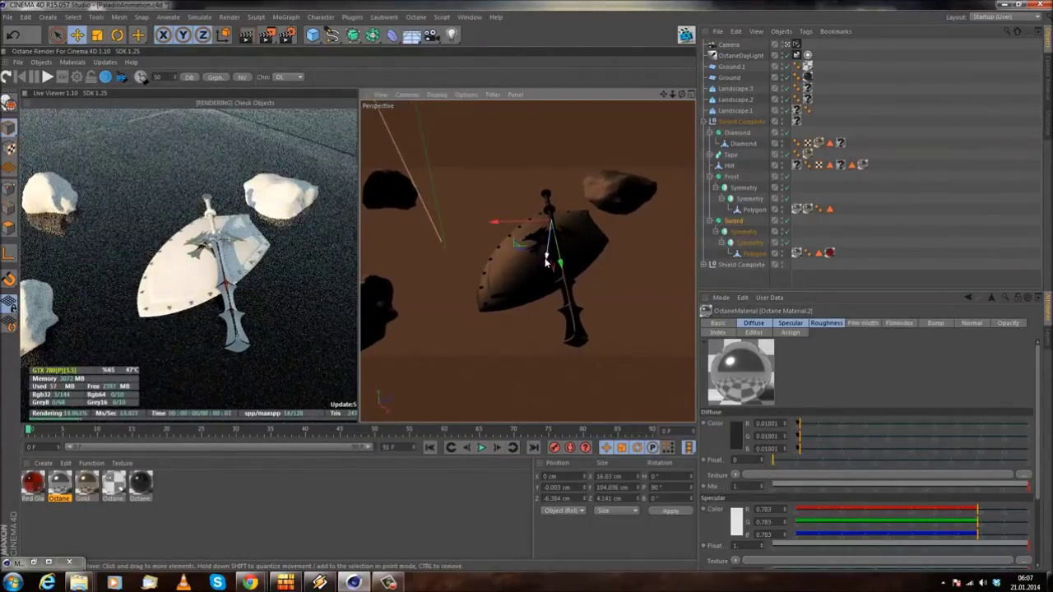
- Adjust the Octane daylight's north offset to about -0.582
left_click(796, 56)
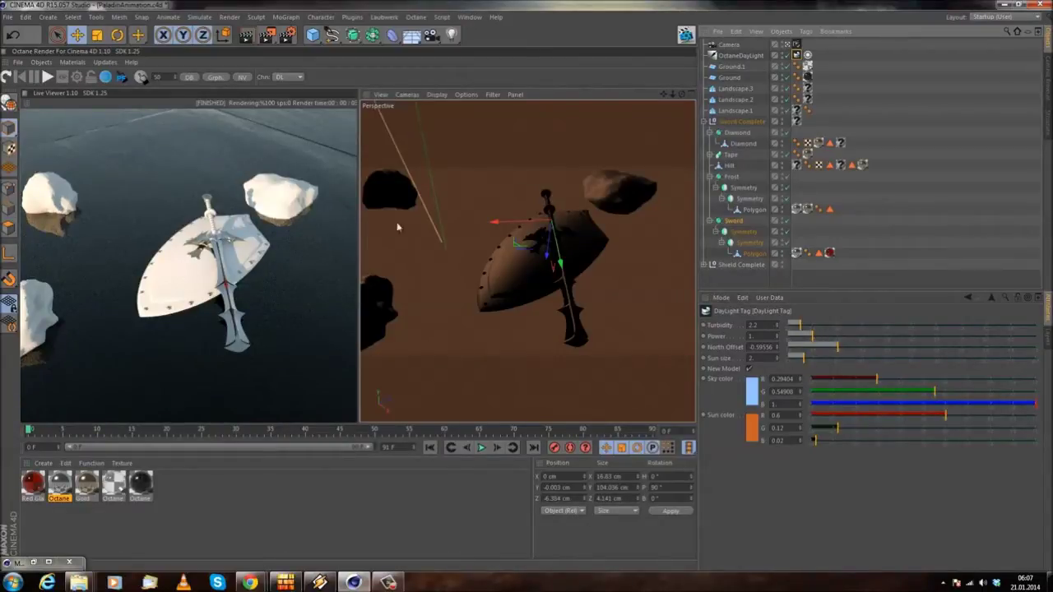
mouse_move(840, 349)
left_mouse_down()
mouse_move(1013, 352)
mouse_move(775, 356)
mouse_move(896, 362)
mouse_move(840, 360)
left_mouse_up()
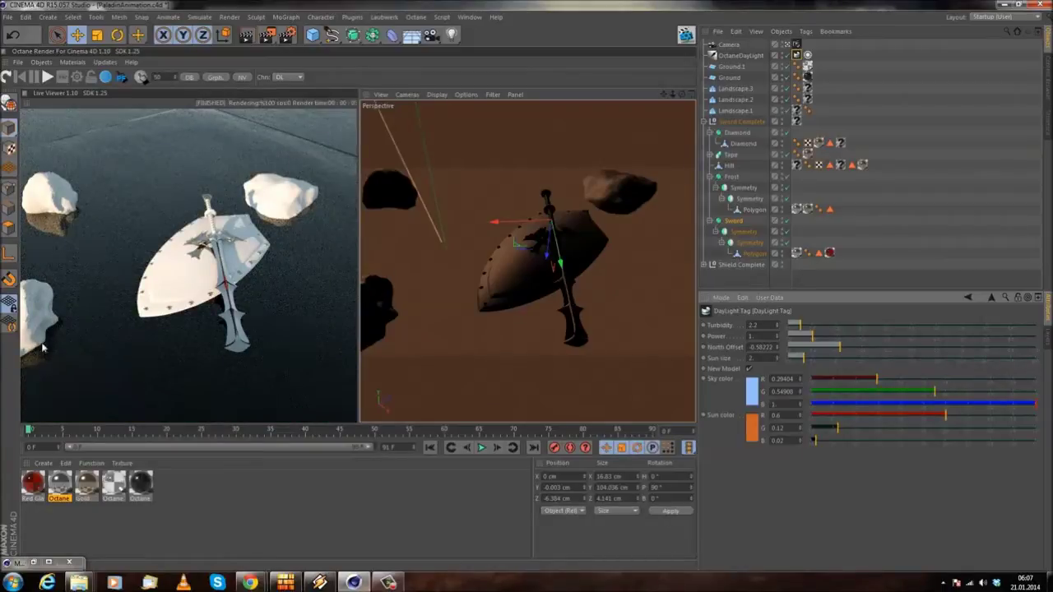
left_click(42, 308)
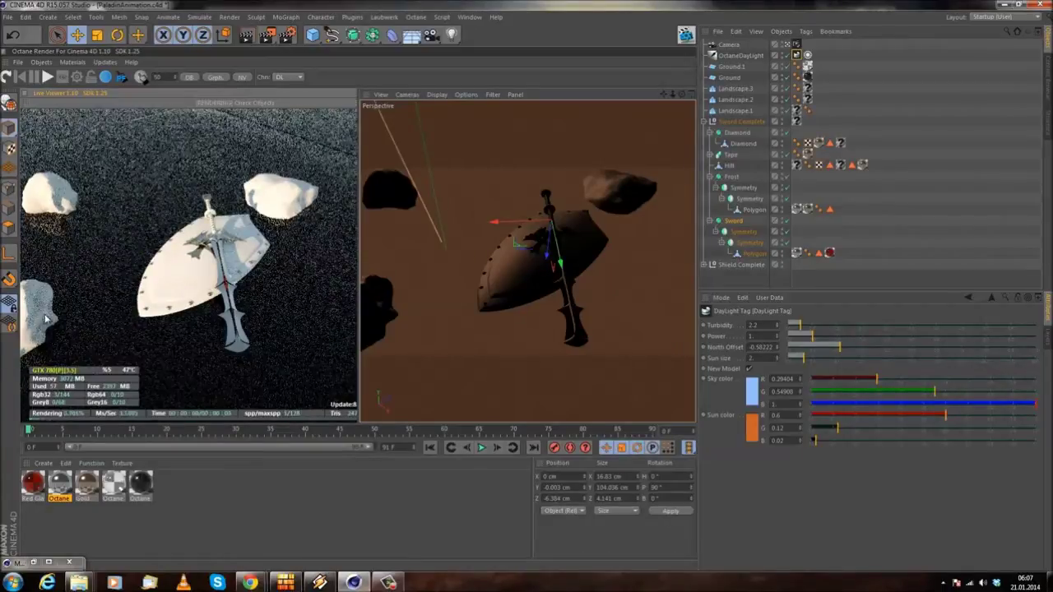
- Try to move the Landscape.3 rock into the foreground below the shield's tip, and undo the move
left_click(735, 120)
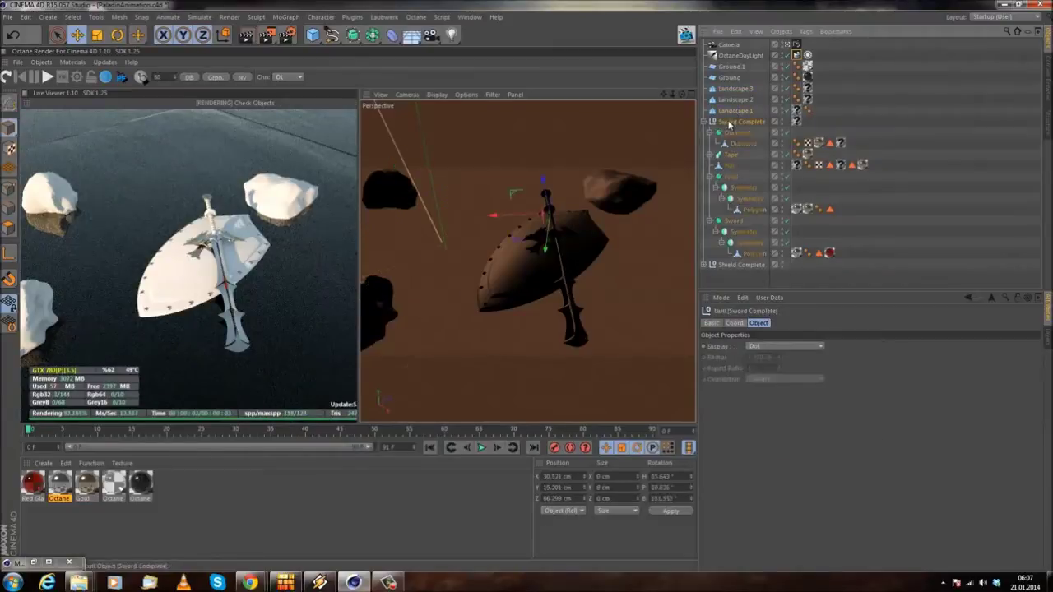
left_click(732, 112)
left_click(735, 89)
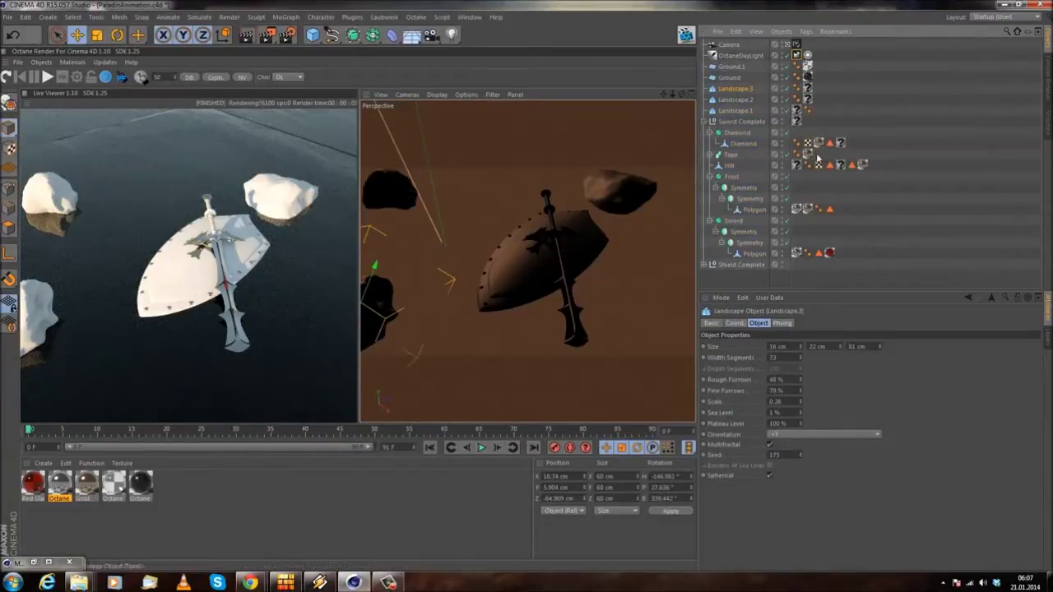
left_click(788, 44)
middle_click_drag(438, 271, 610, 209, "alt")
left_click_drag(472, 249, 599, 324)
left_click(787, 45)
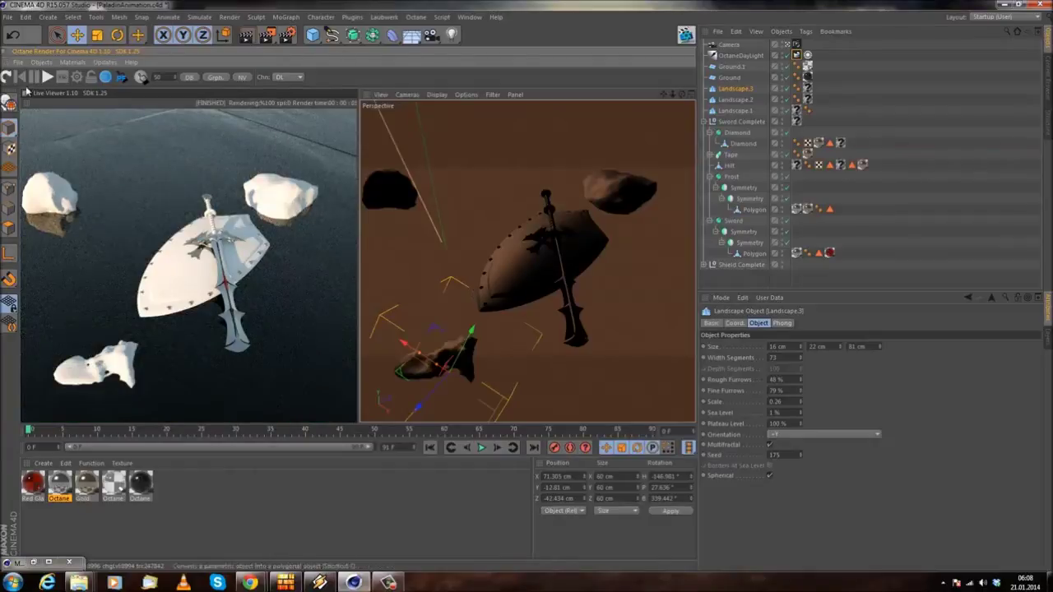
left_click(17, 36)
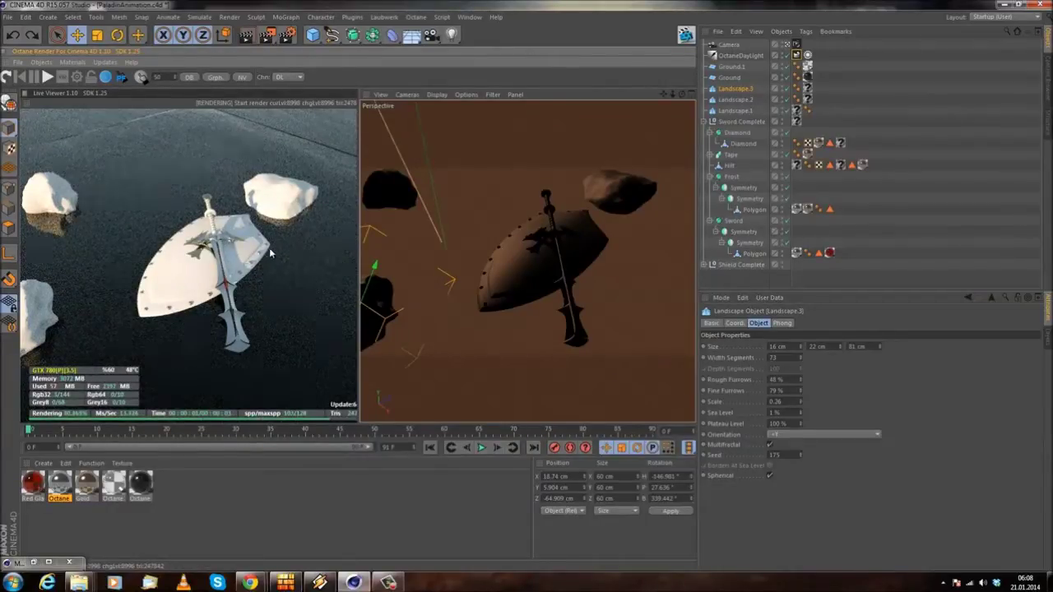
- Set the Octane daylight's north offset to about 0.458 to change the sun's direction on the shield
left_click(796, 54)
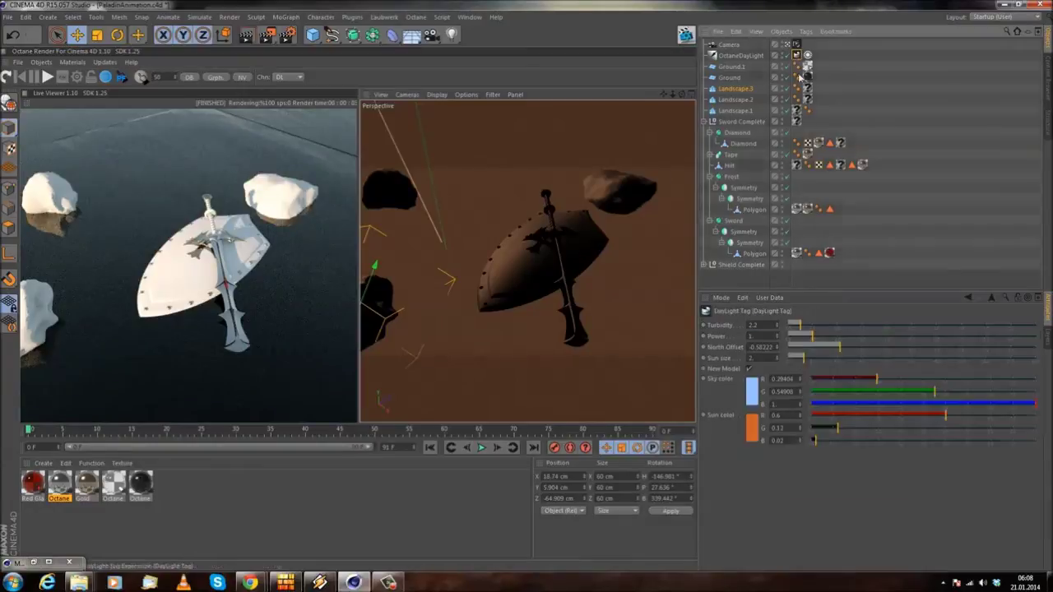
left_click_drag(855, 350, 969, 349)
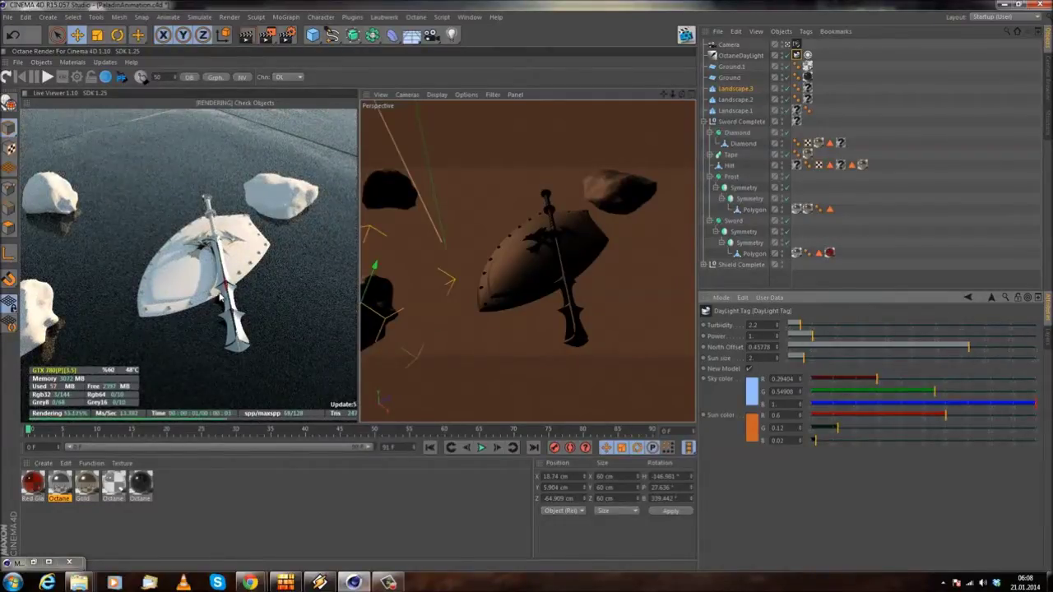
- Enable post processing for the scene's Octane camera and lower its glare power to about 1.35
left_click(796, 44)
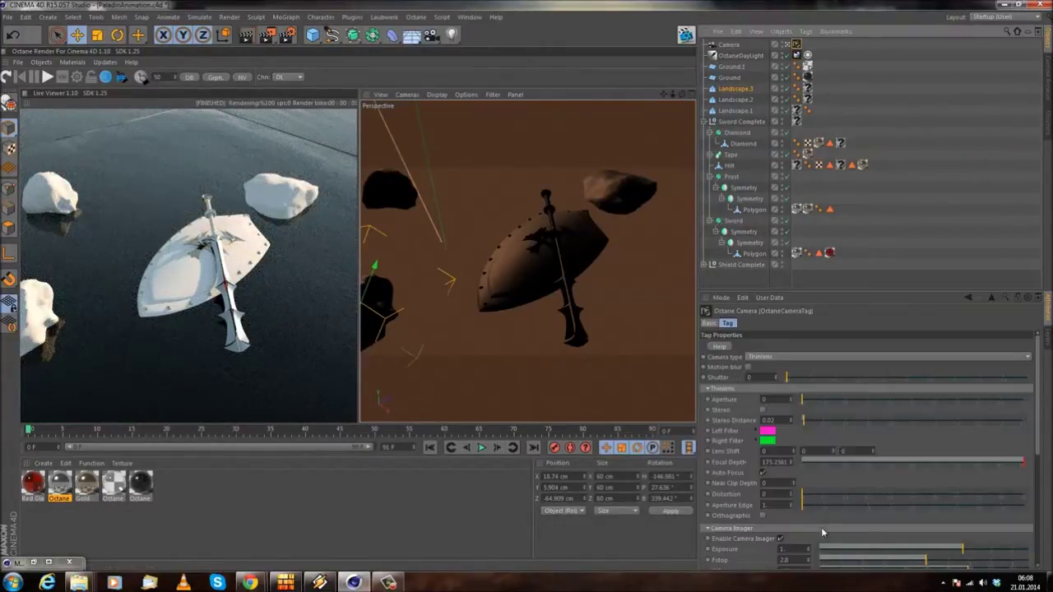
scroll(821, 532, "down", 5)
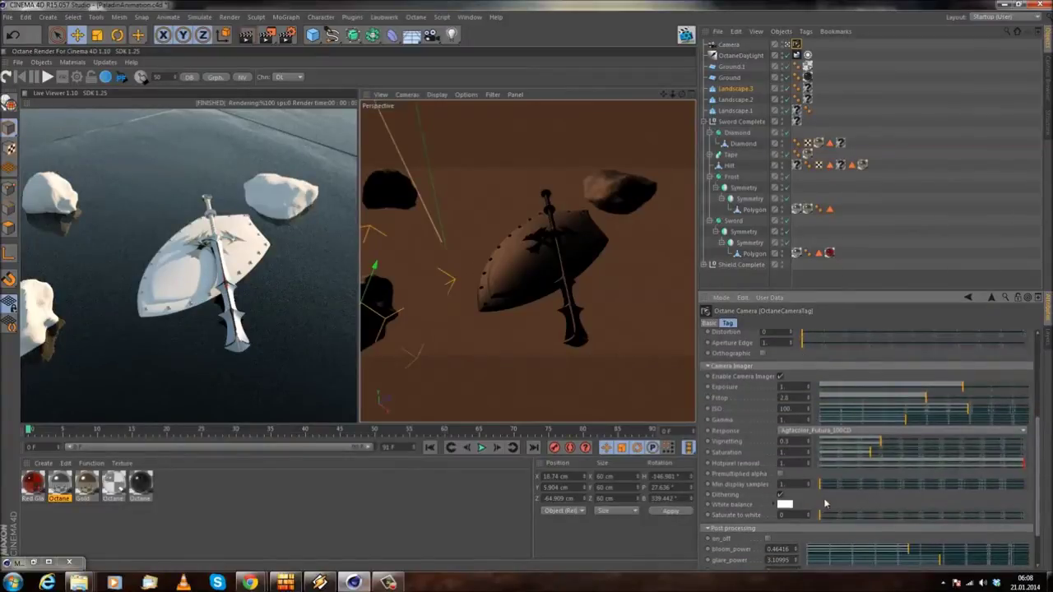
scroll(826, 504, "down", 2)
left_click(770, 487)
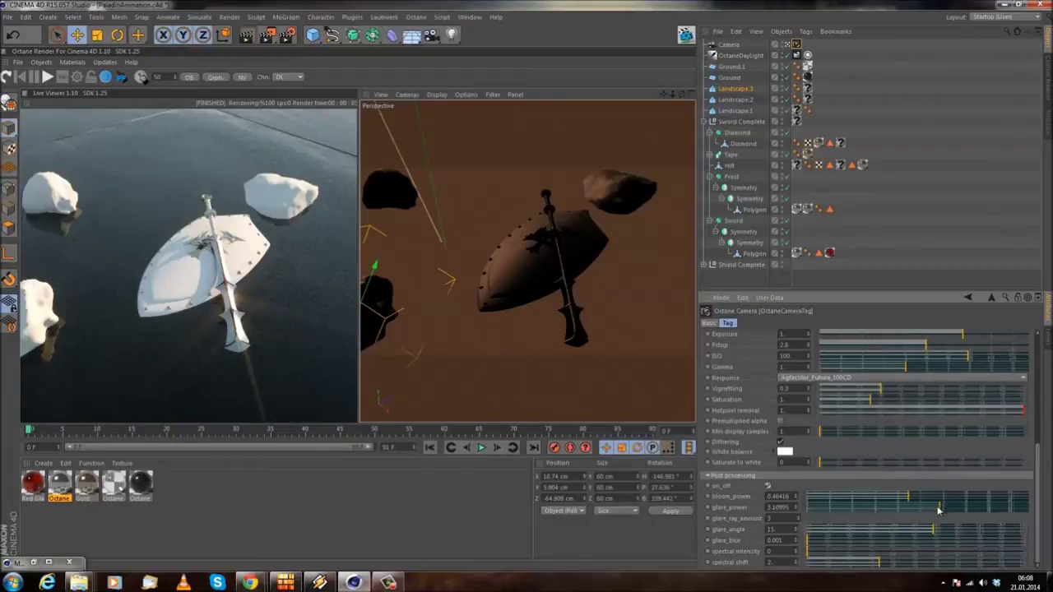
left_click_drag(938, 510, 918, 509)
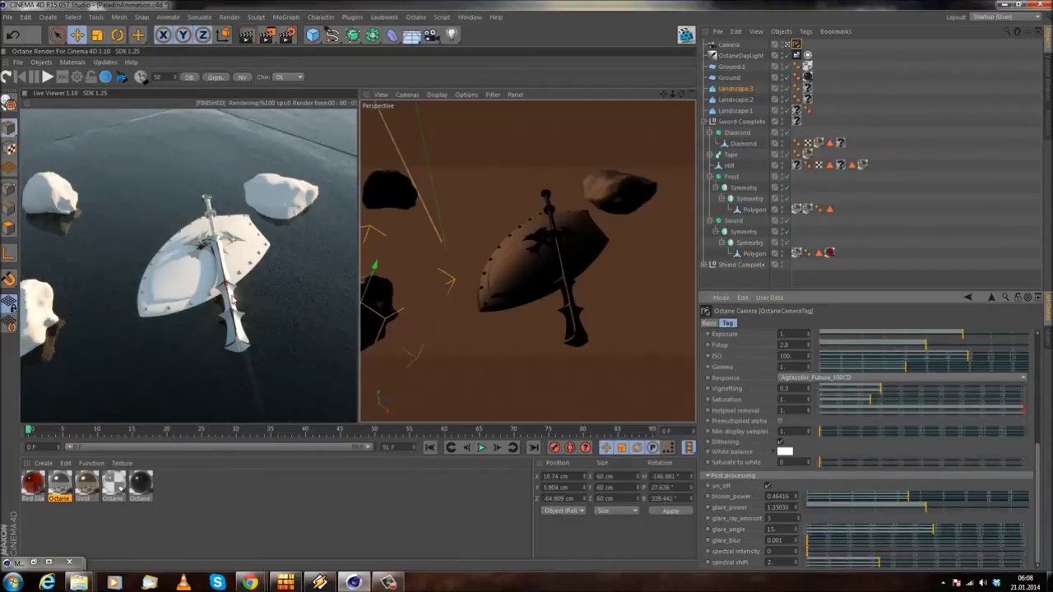
- Adjust the camera's bloom power to about 1.35 and switch its post processing back off
left_click_drag(911, 498, 964, 499)
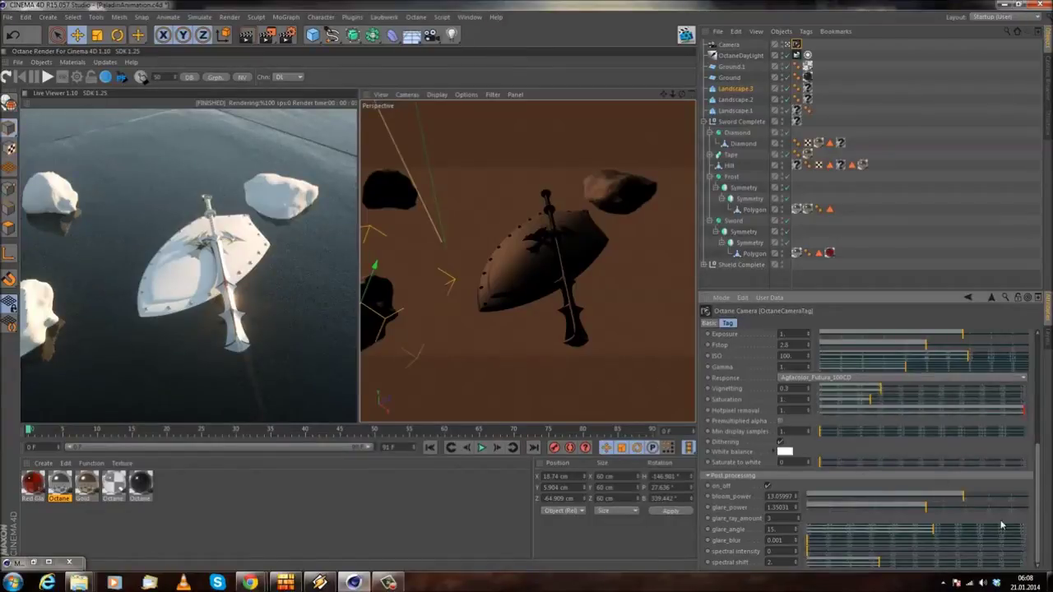
left_click_drag(959, 498, 931, 499)
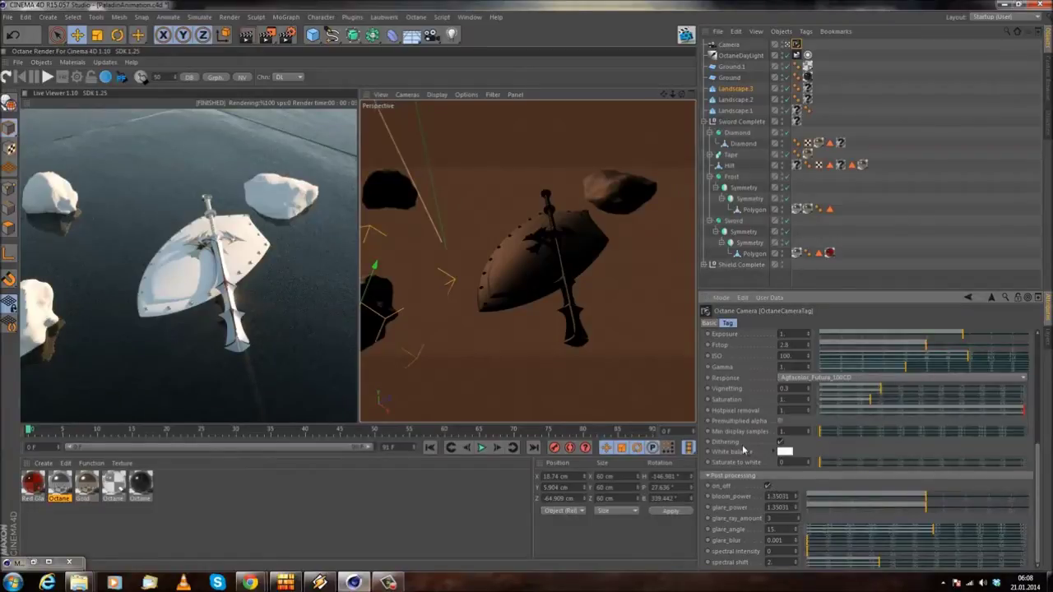
left_click(768, 487)
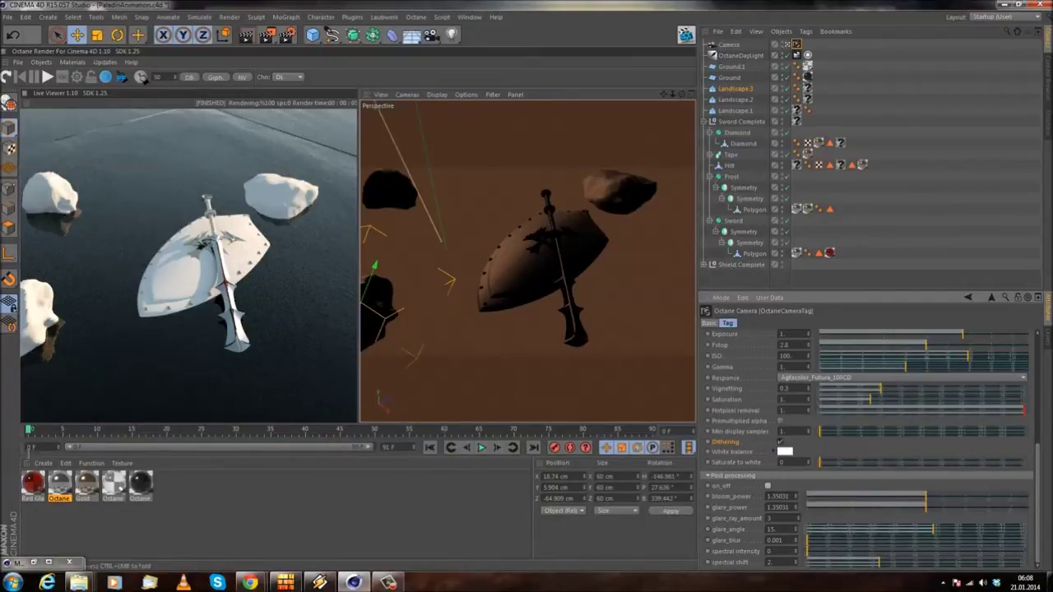
left_click(36, 464)
left_click(51, 482)
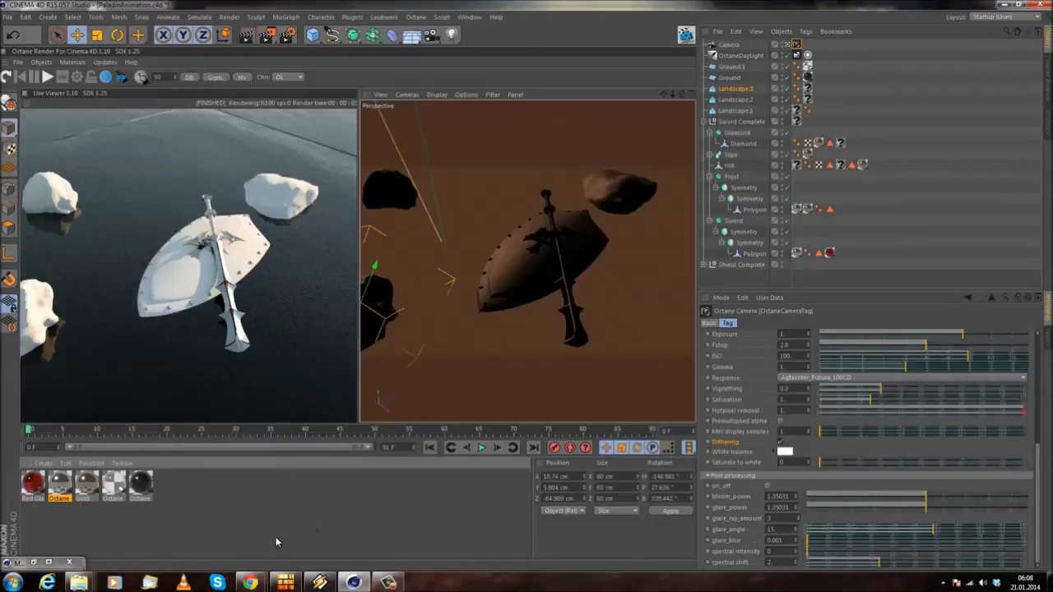
left_click(211, 503)
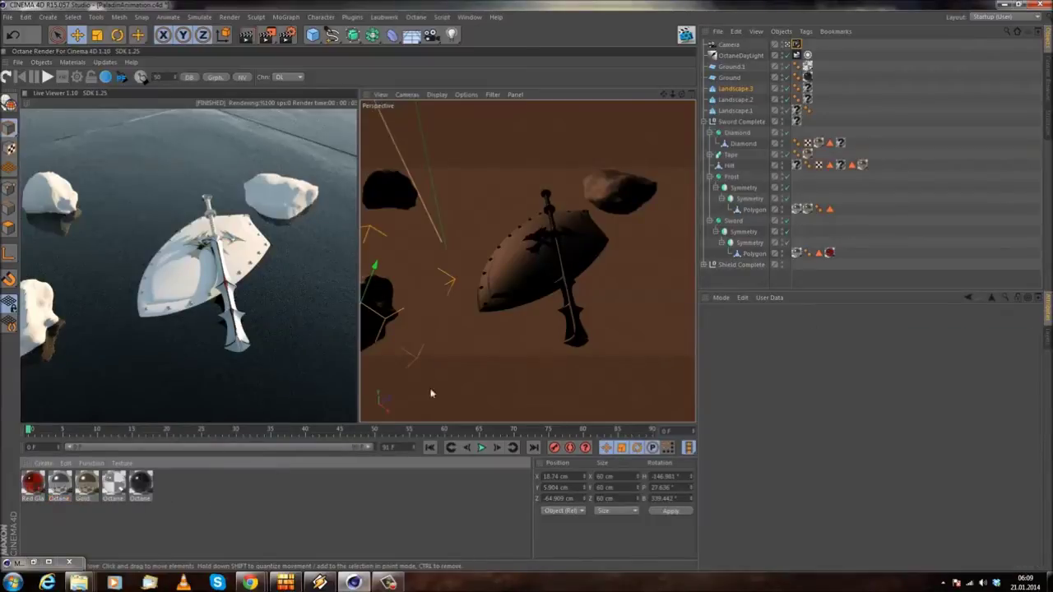
- Switch to CGTextures in the web browser and search the texture library for "rock"
left_click(908, 186)
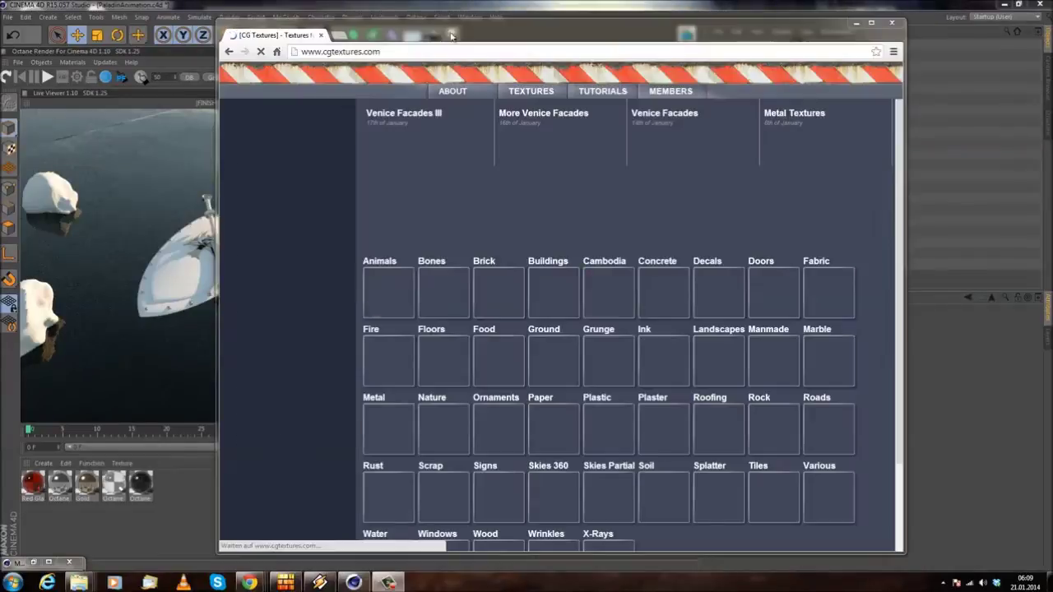
left_click_drag(489, 34, 642, 34)
left_click(395, 111)
type("rock")
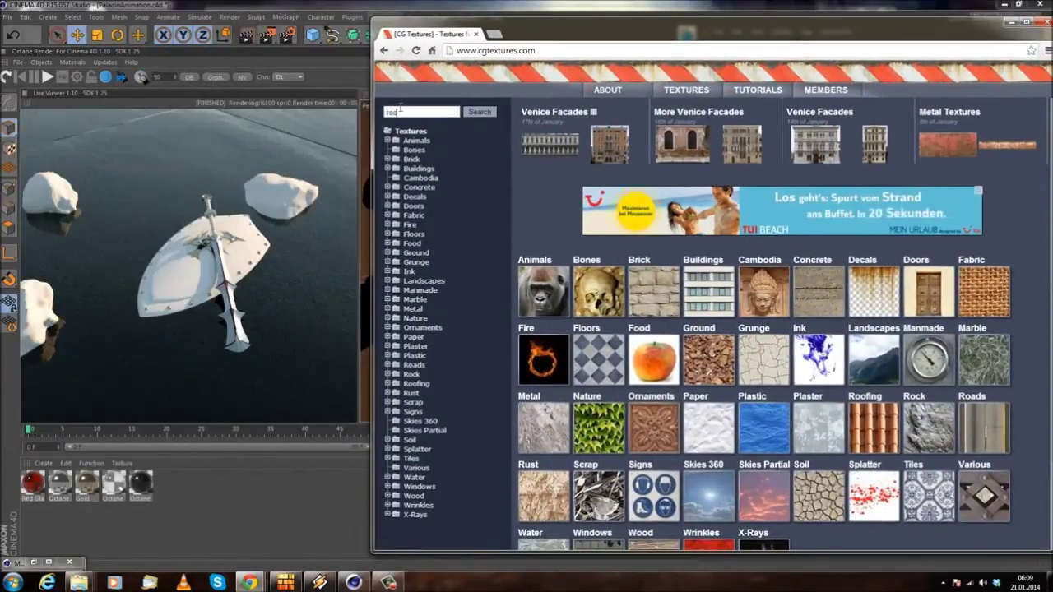
key("Return")
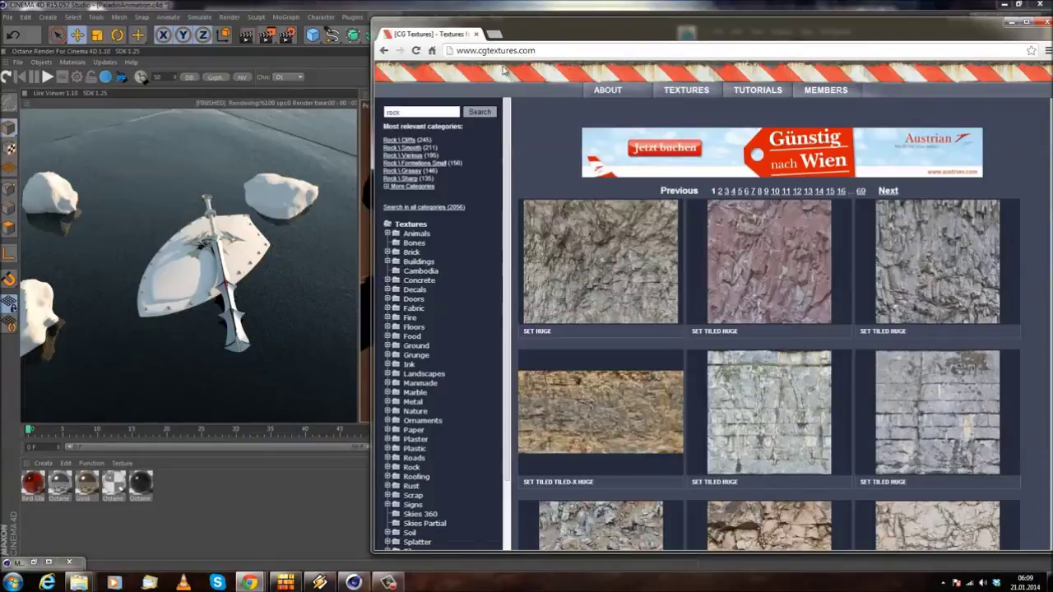
- Browse the first two pages of rock textures for surfaces that suit the scene's stones
scroll(606, 283, "down", 8)
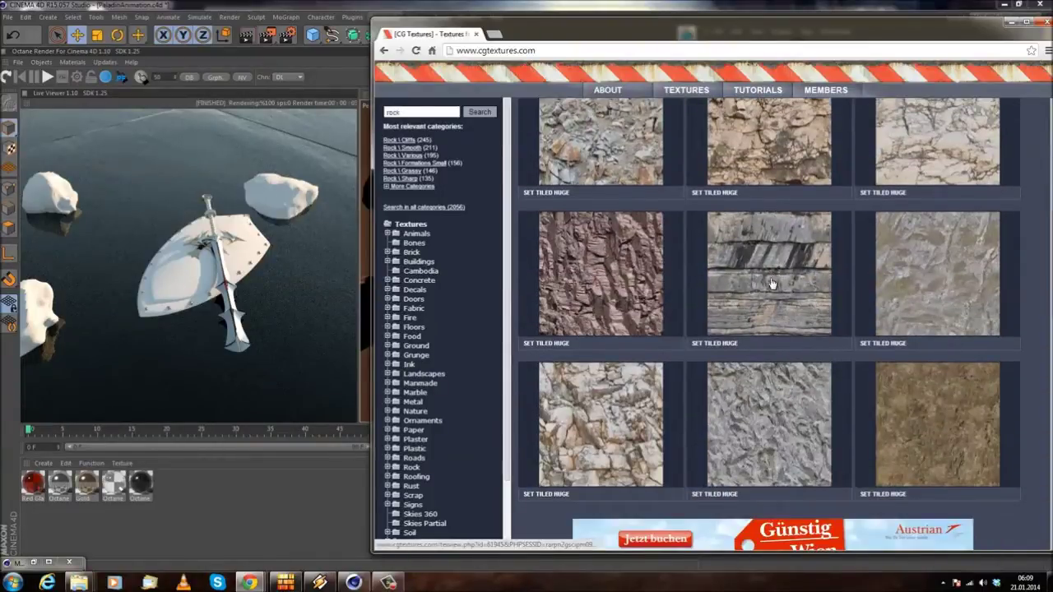
scroll(595, 320, "down", 3)
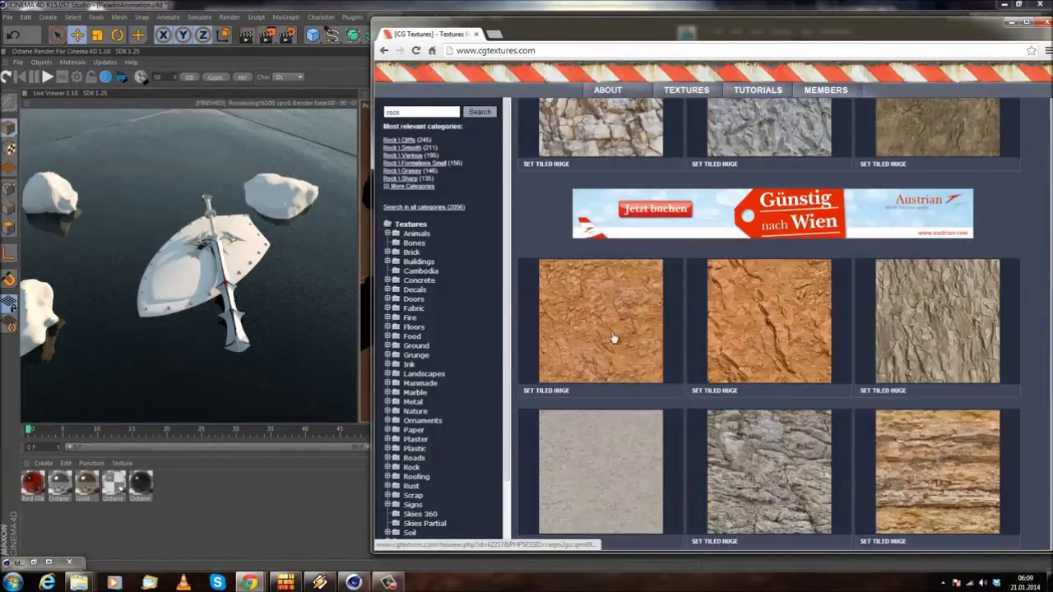
scroll(670, 304, "down", 3)
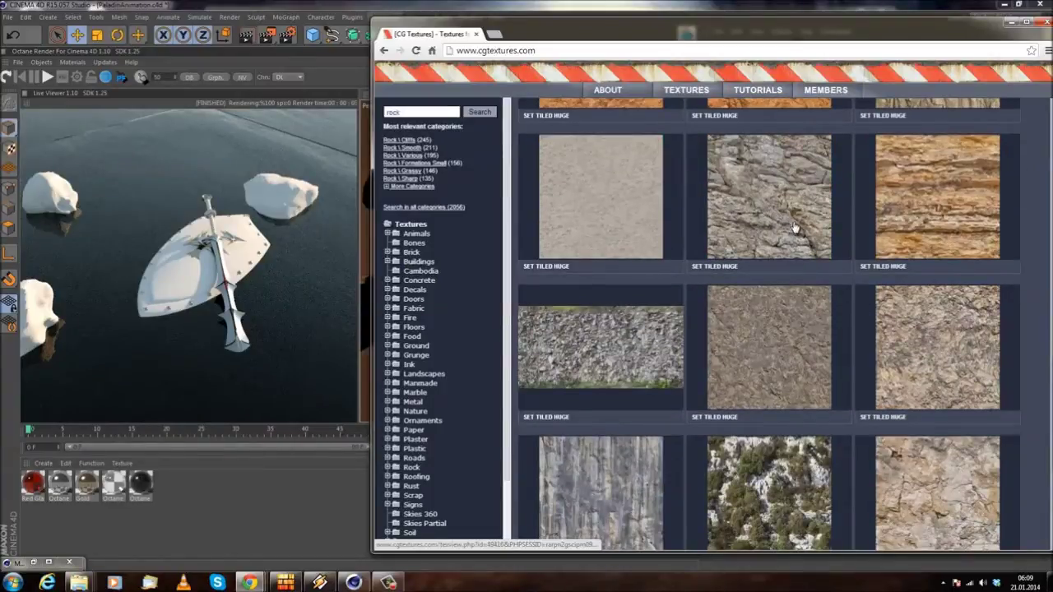
scroll(796, 231, "down", 3)
scroll(727, 290, "down", 3)
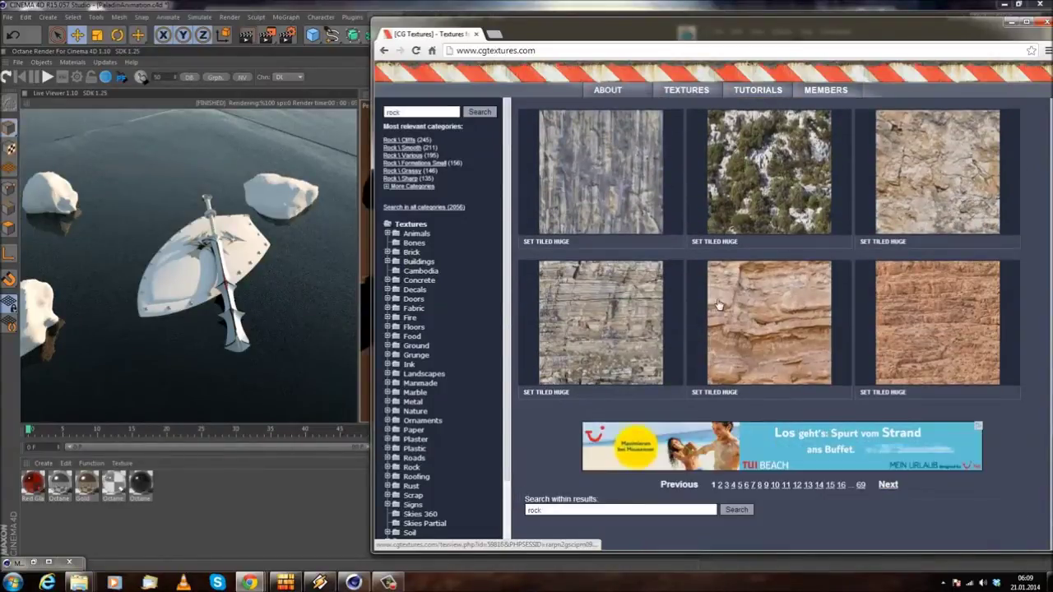
left_click(719, 486)
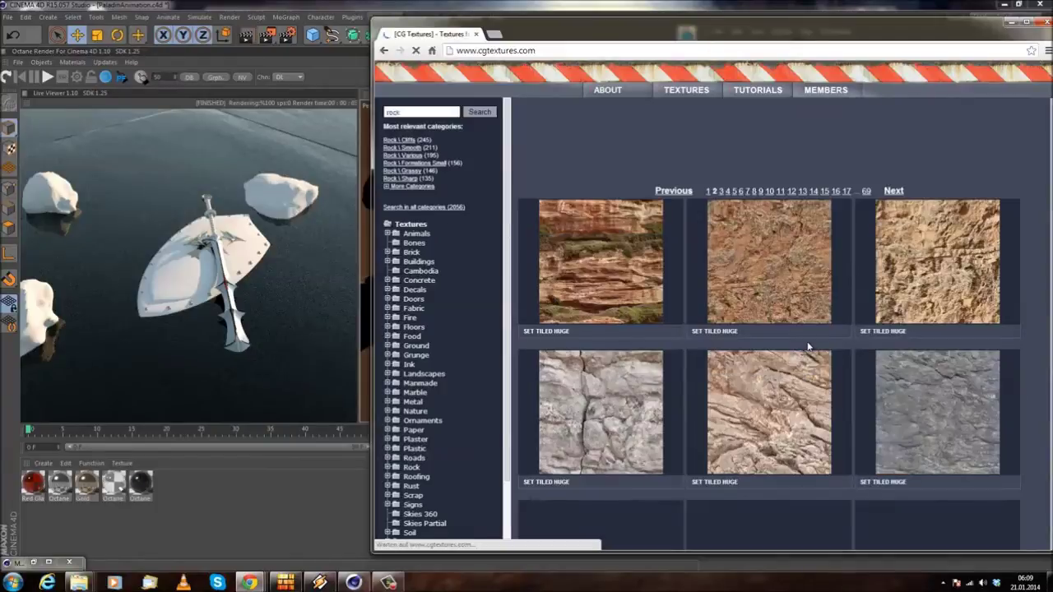
scroll(808, 346, "down", 2)
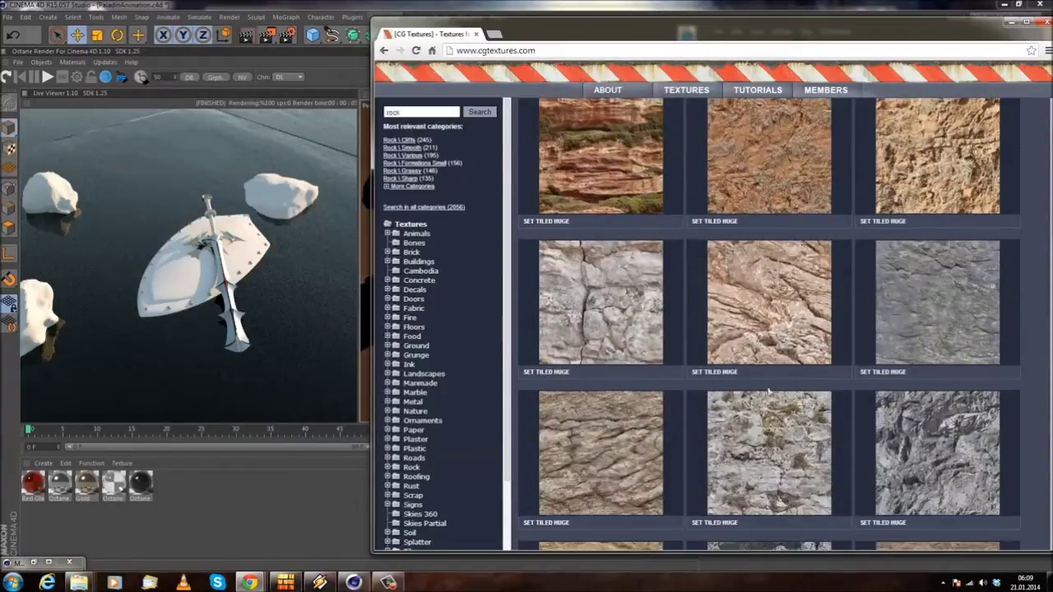
scroll(616, 306, "down", 2)
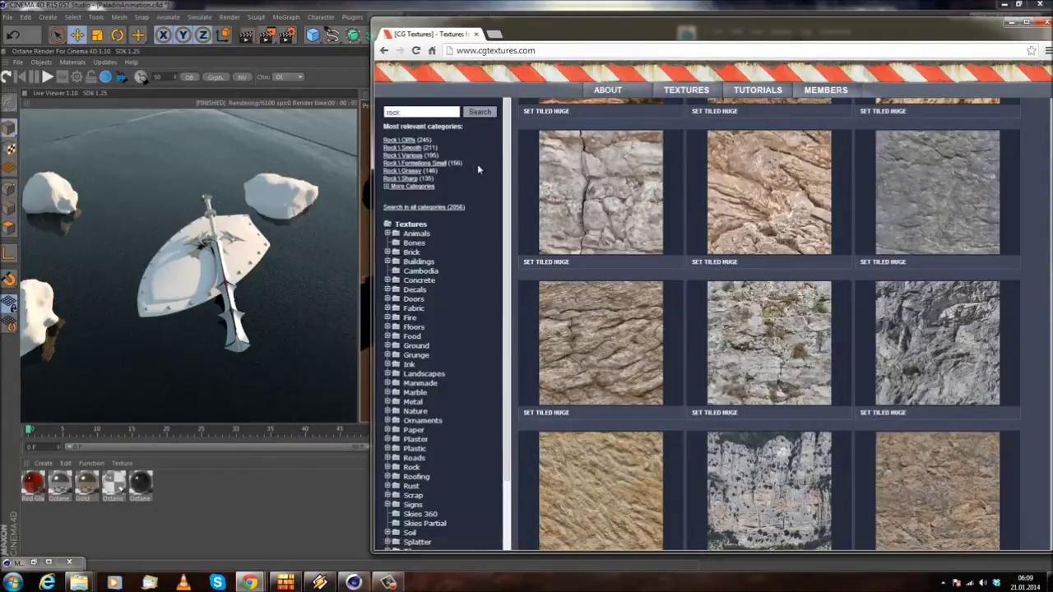
- Open the cracked light-grey cliff texture and the dark-grey cliff texture in separate tabs, and bring up Cliffs0265
right_click(613, 180)
left_click(640, 183)
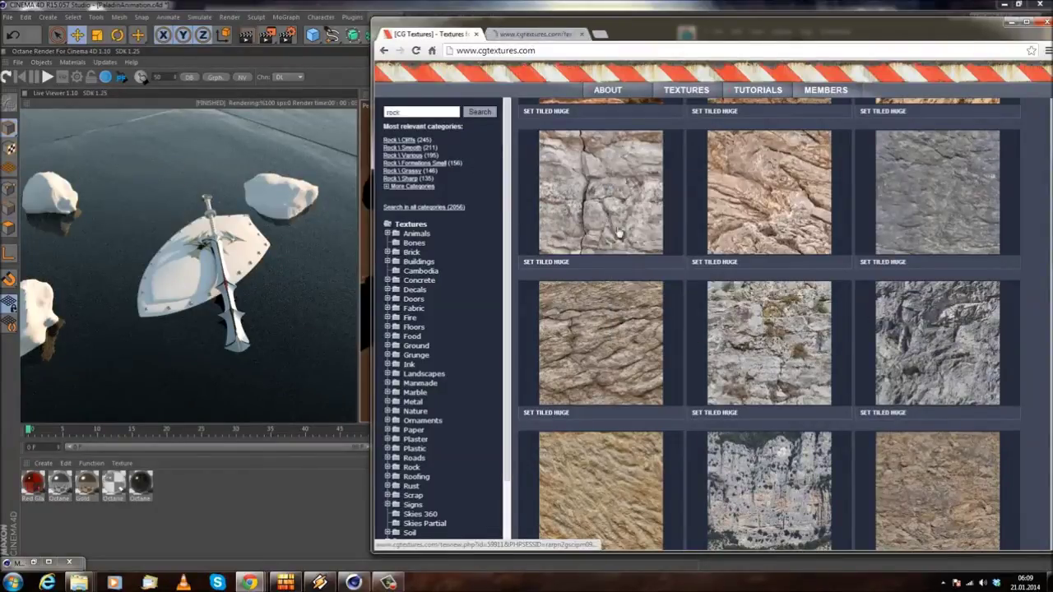
right_click(953, 332)
left_click(953, 330)
left_click(514, 34)
- Examine the four Cliffs0265 images and their available download sizes
mouse_move(488, 425)
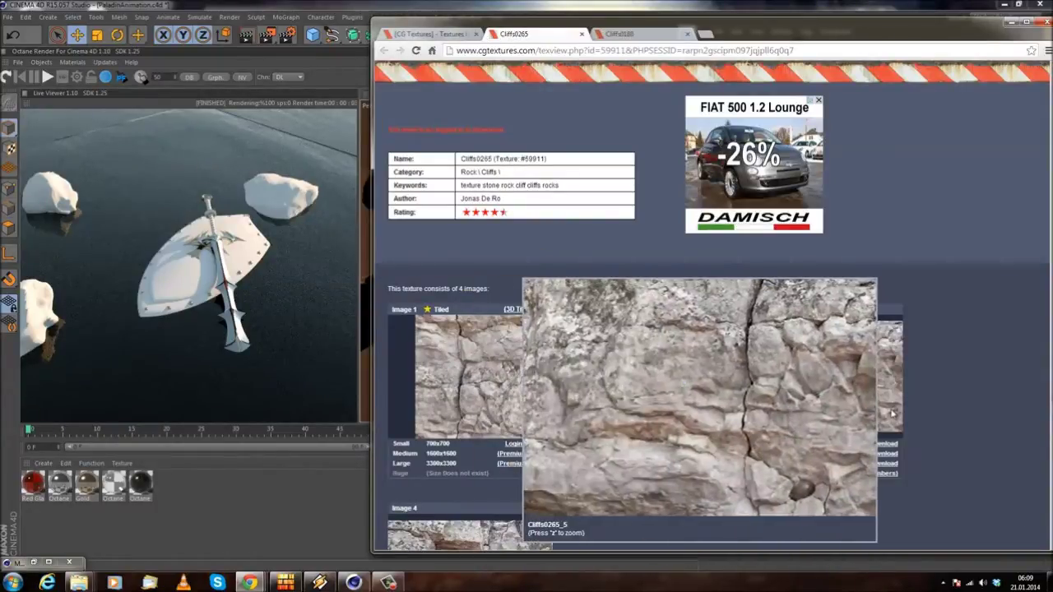
scroll(780, 379, "down", 2)
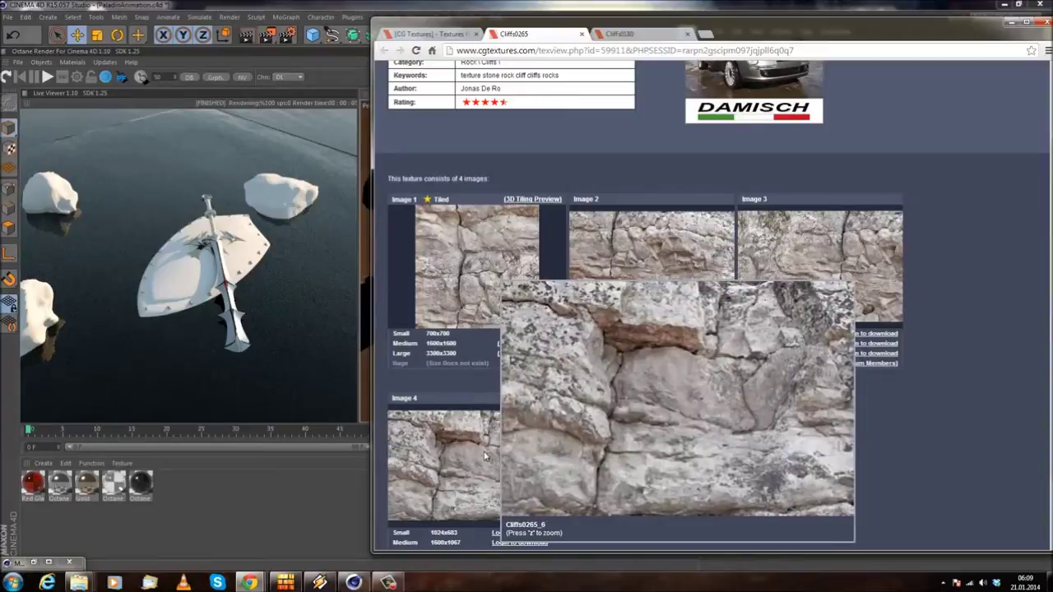
scroll(681, 330, "down", 2)
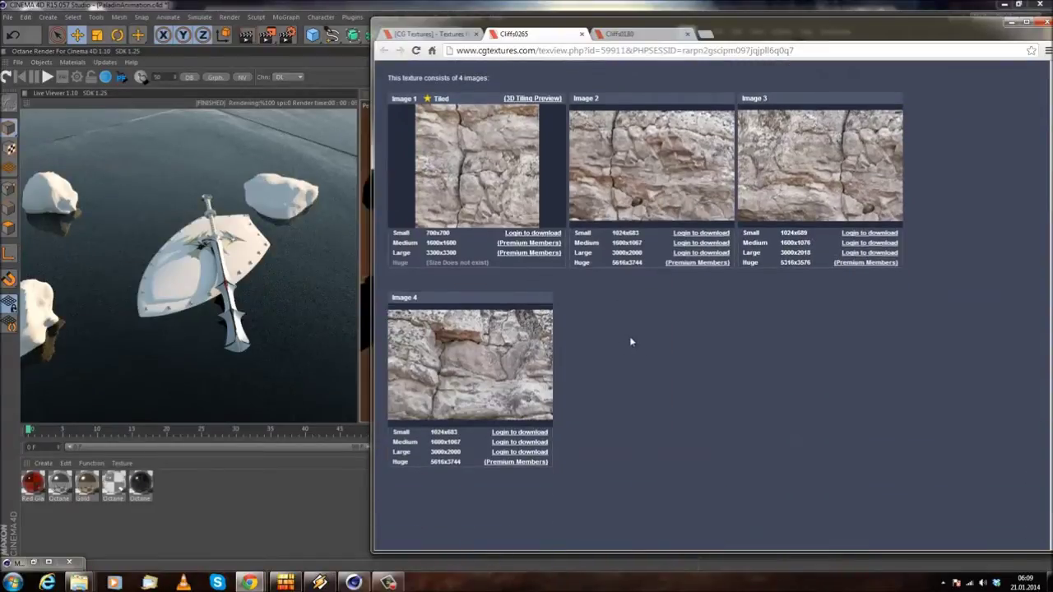
scroll(631, 341, "up", 1)
scroll(683, 294, "up", 3)
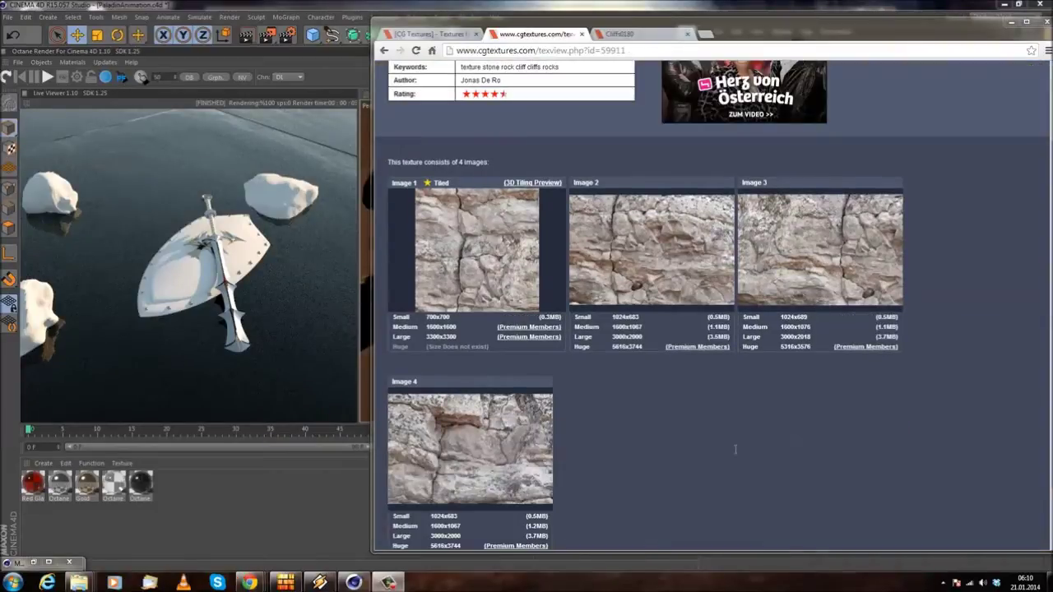
scroll(732, 449, "up", 2)
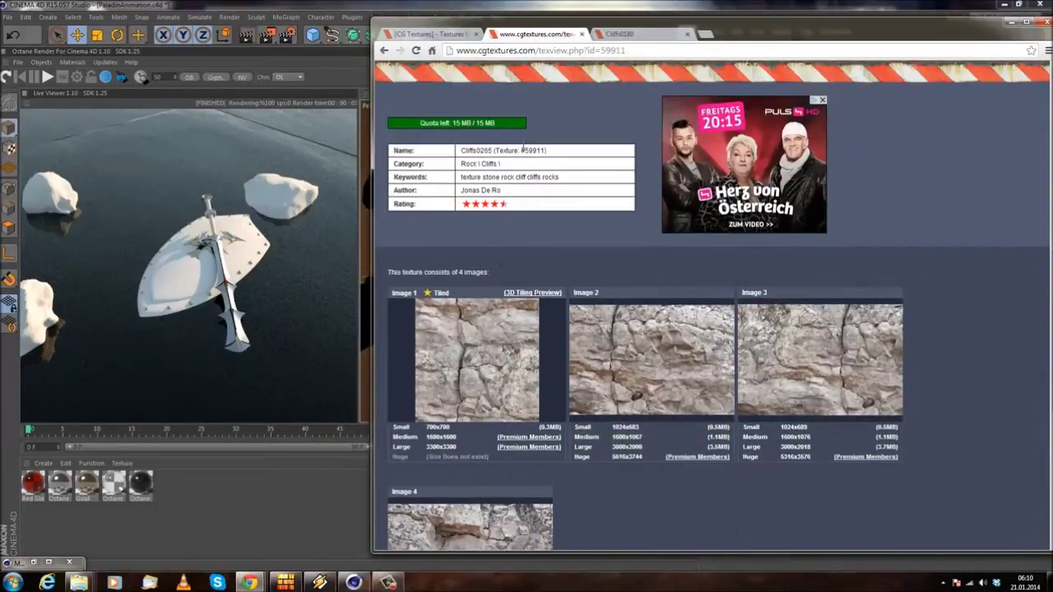
scroll(610, 260, "down", 3)
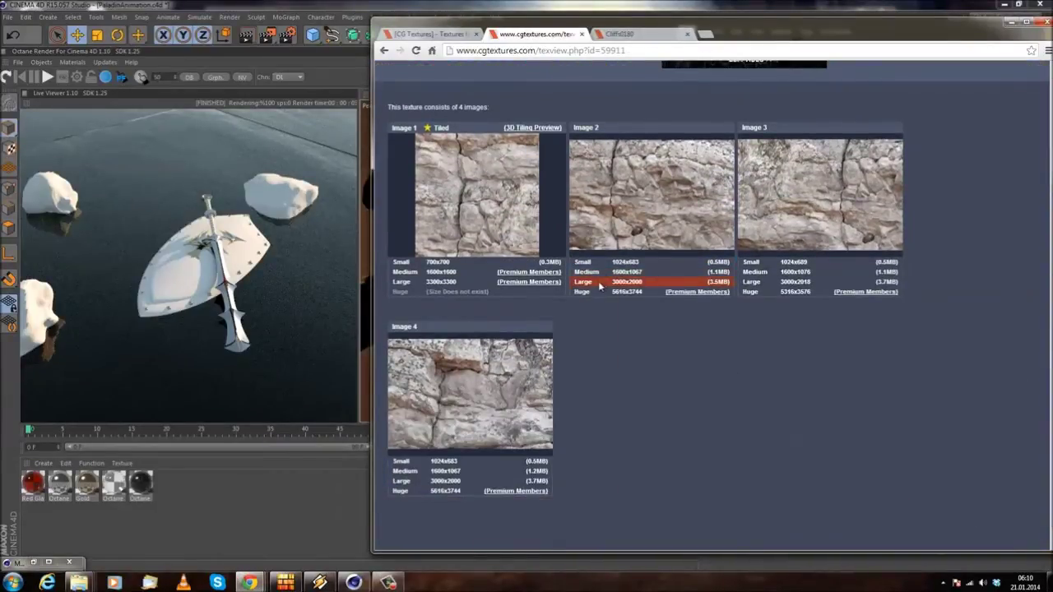
- Compare the Cliffs0265 previews and download Image 2 in the Large 3000x2000 size
mouse_move(463, 385)
mouse_move(477, 234)
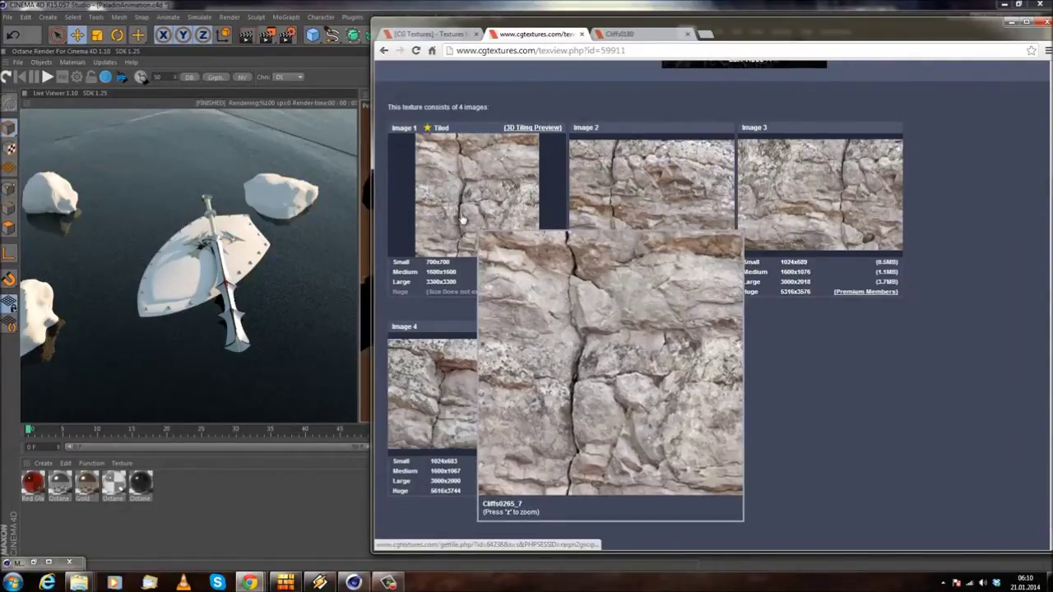
mouse_move(620, 215)
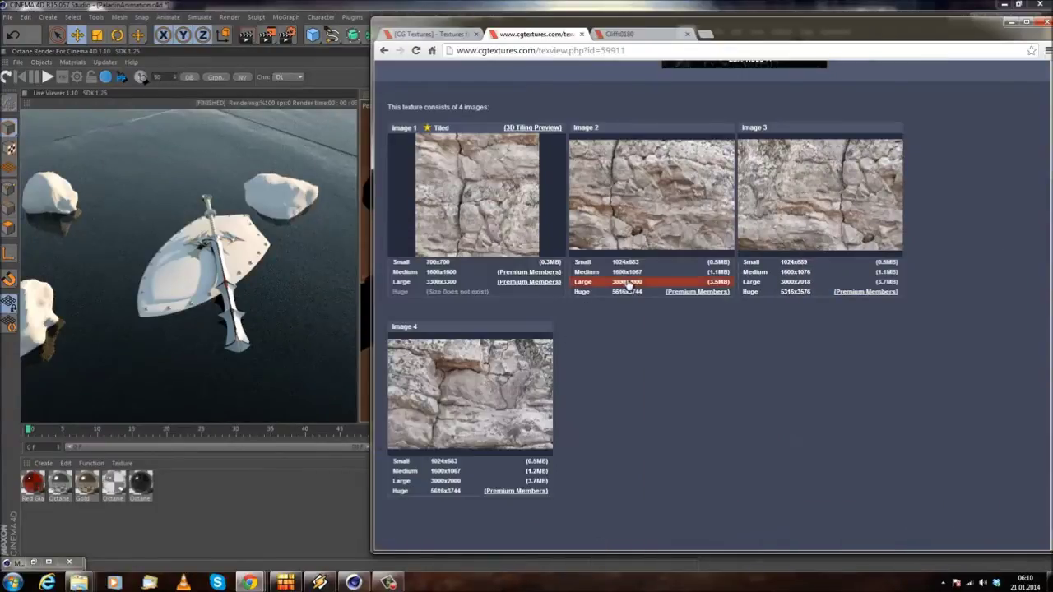
left_click(629, 283)
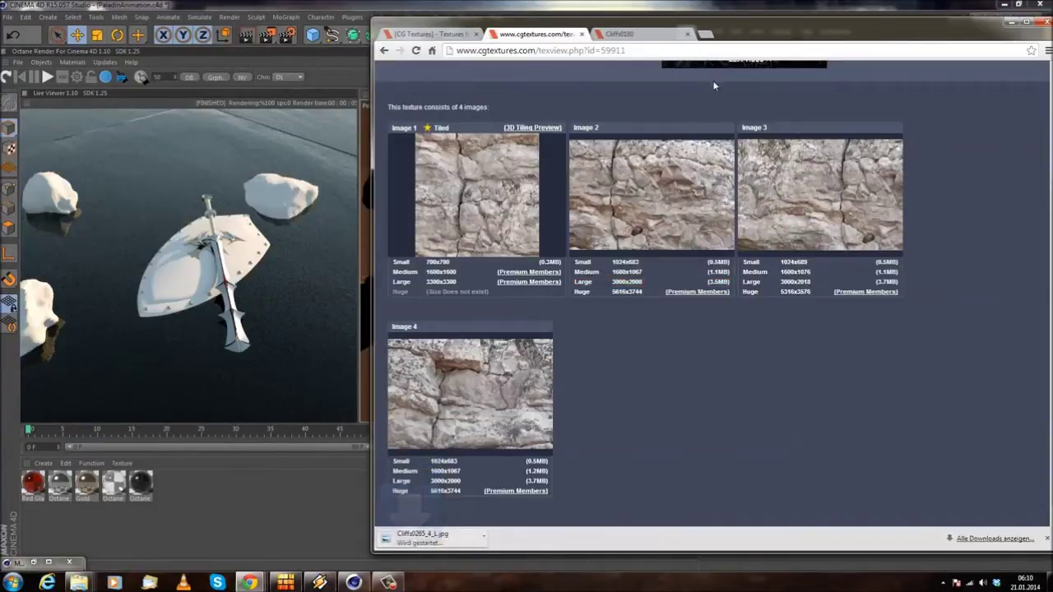
mouse_move(882, 154)
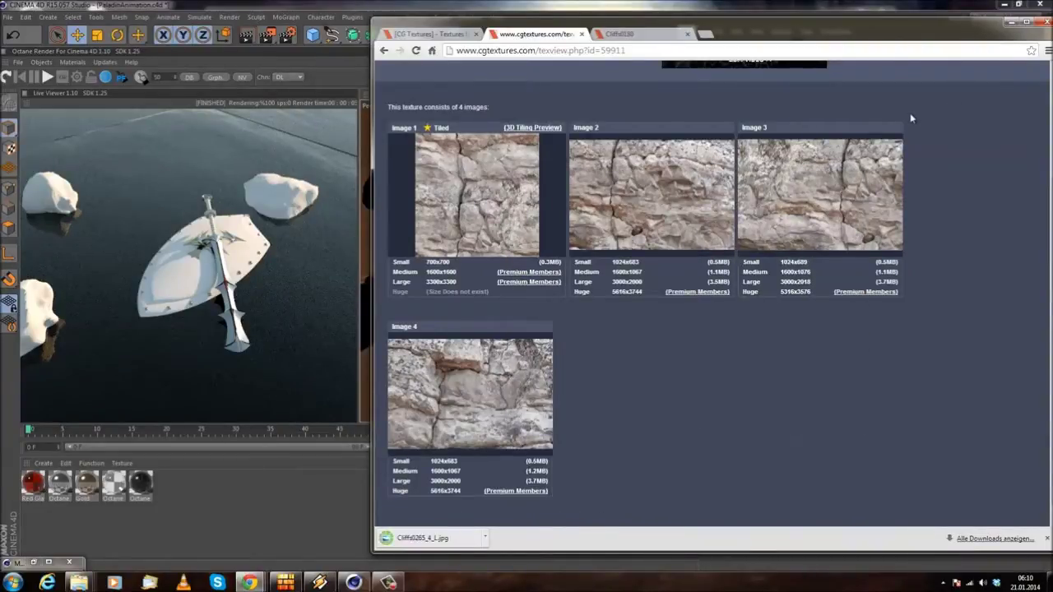
- Switch back to Cinema 4D and create a new Octane Material
left_click(1009, 24)
left_click(43, 465)
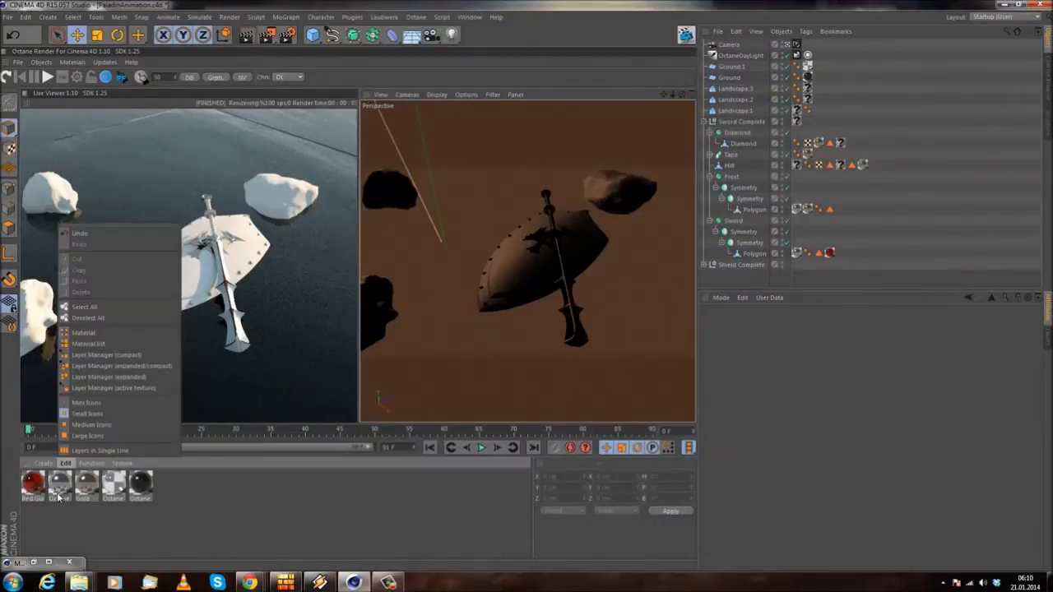
left_click(43, 463)
mouse_move(83, 495)
mouse_move(164, 388)
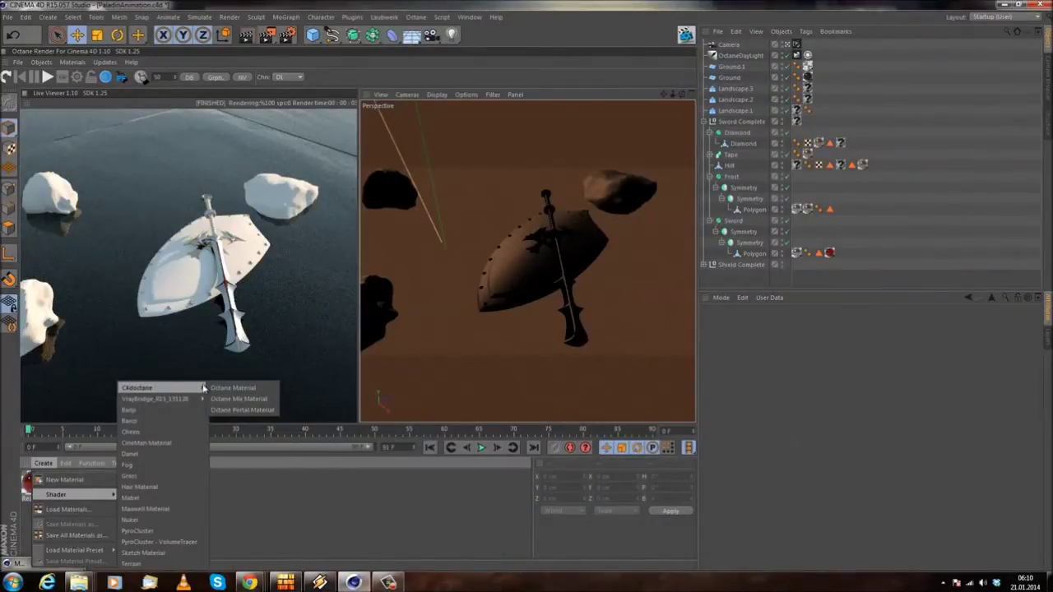
left_click(232, 387)
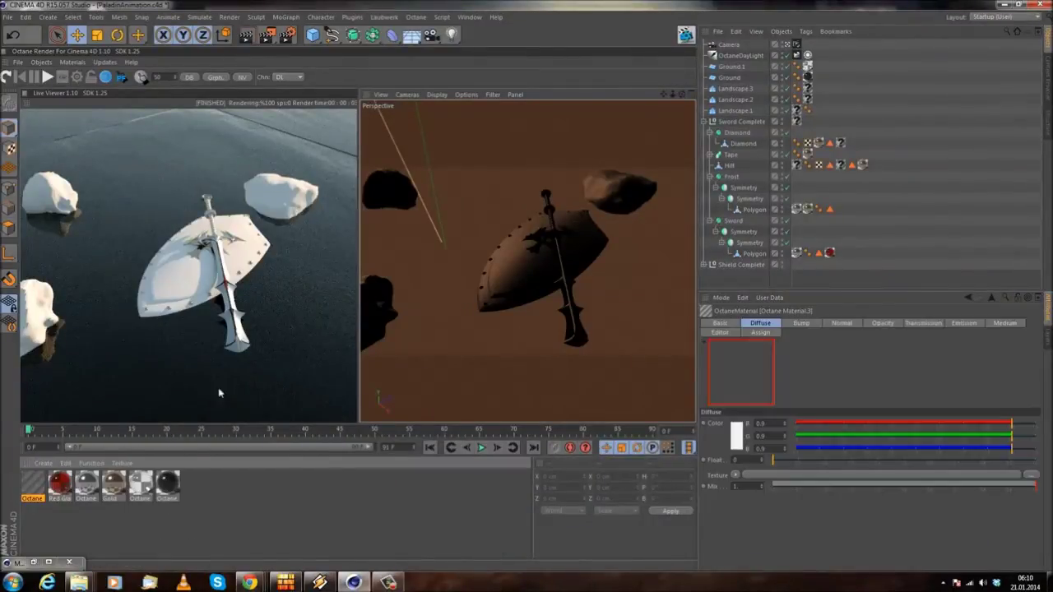
- Load Cliffs0265_4_L.jpg as an ImageTexture into the new material's diffuse channel, without copying the file to the project location
double_click(34, 484)
left_click(485, 216)
mouse_move(503, 434)
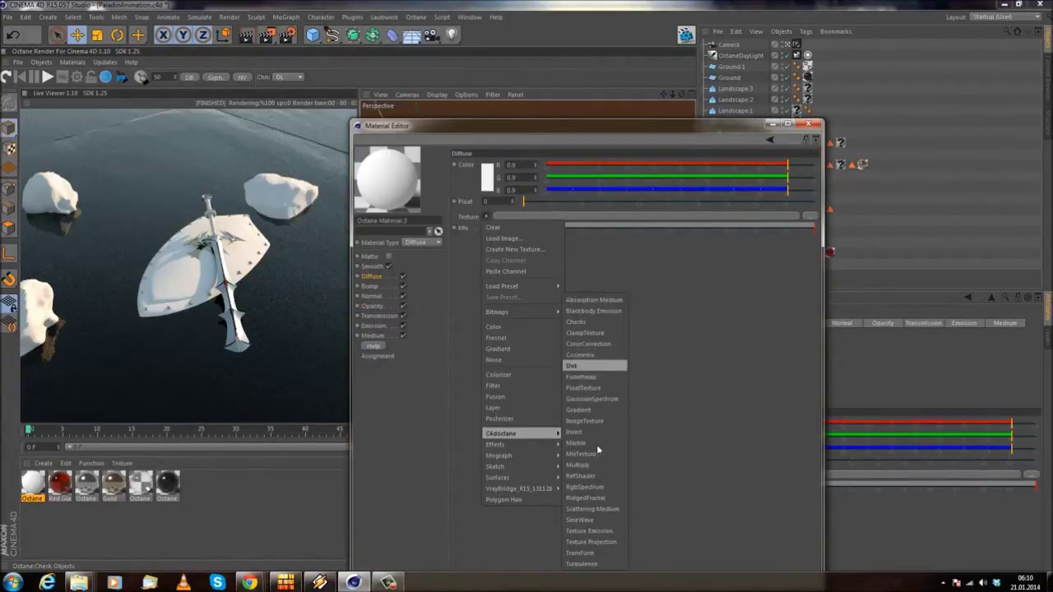
left_click(593, 420)
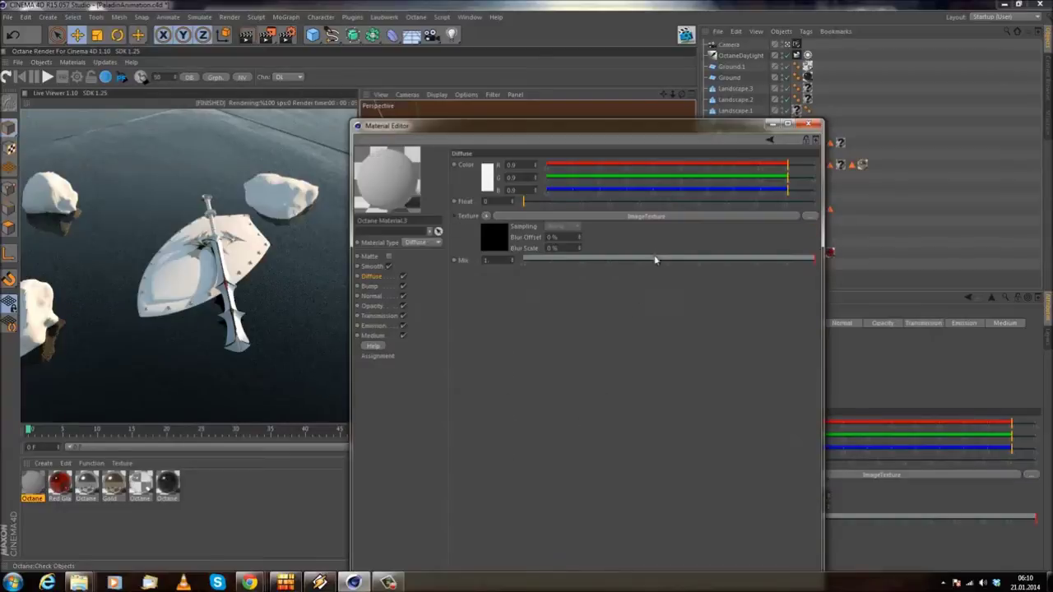
left_click(679, 217)
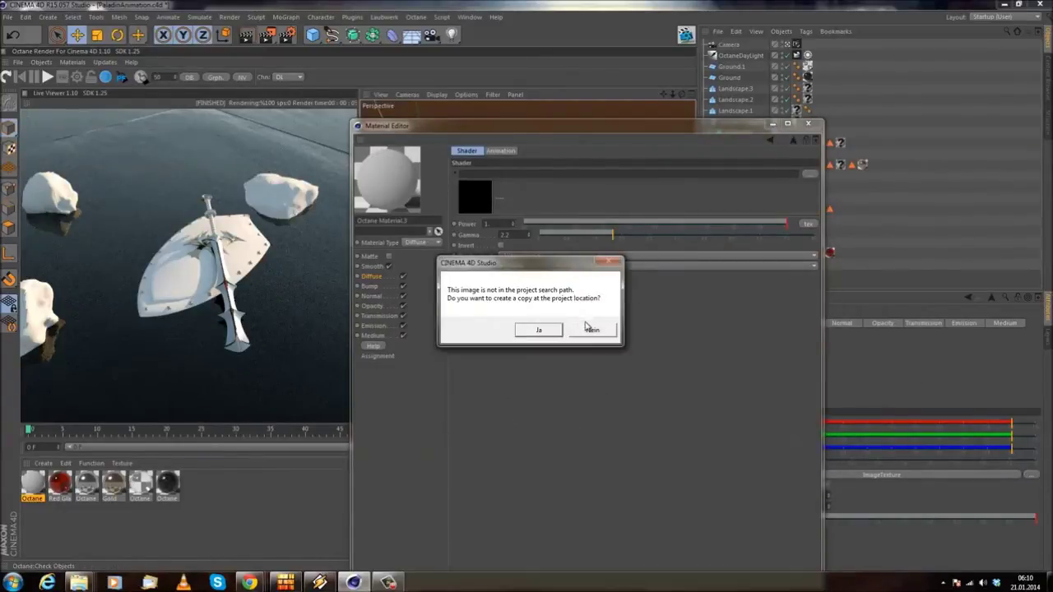
left_click(591, 330)
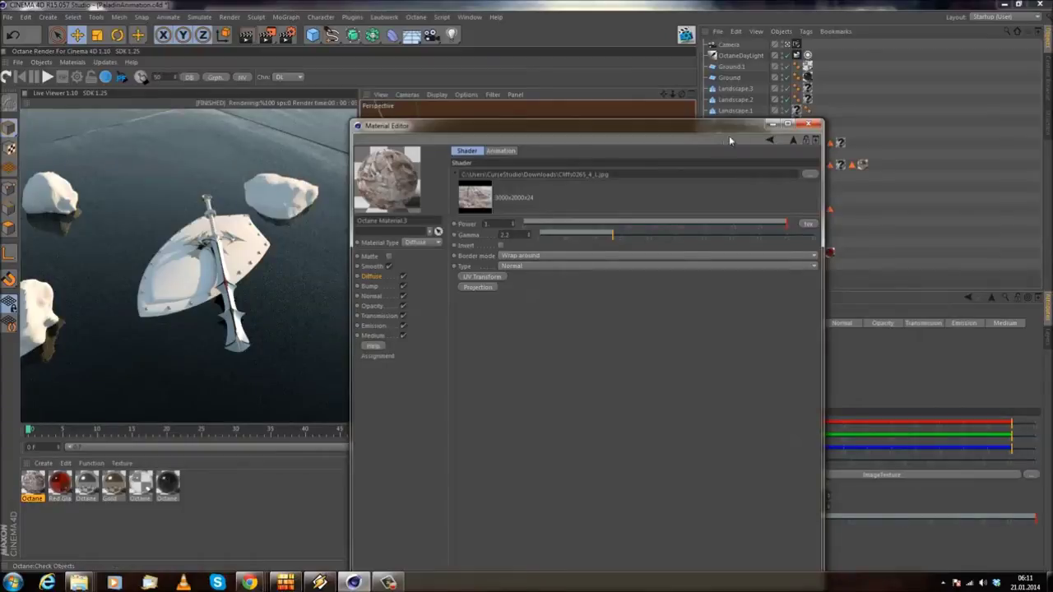
left_click(809, 125)
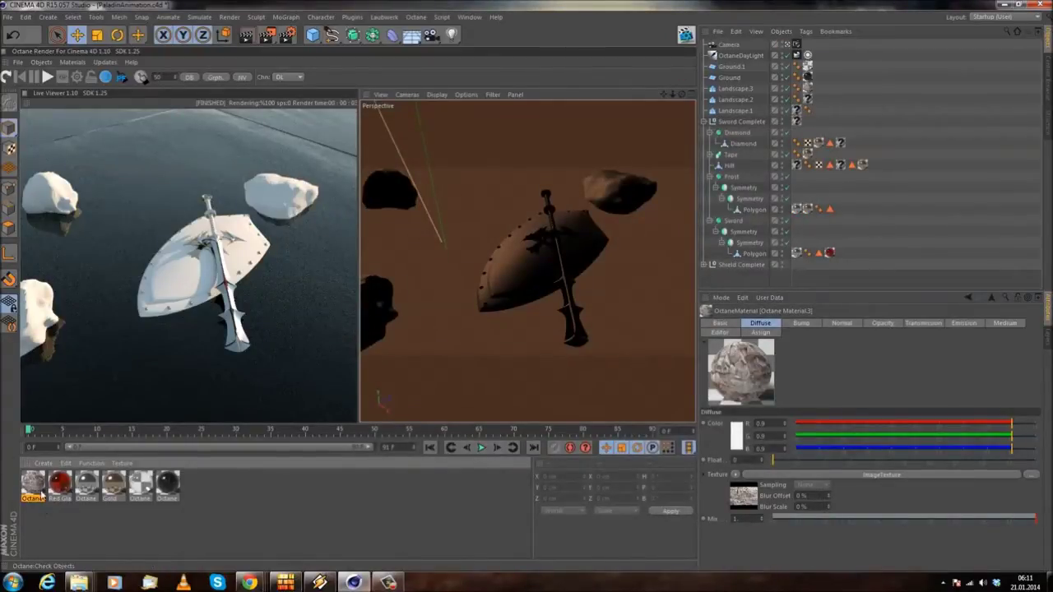
- Apply the cliff material to the three Landscape stones and remove the material tag from the Sword Complete group
left_click_drag(808, 98, 809, 100)
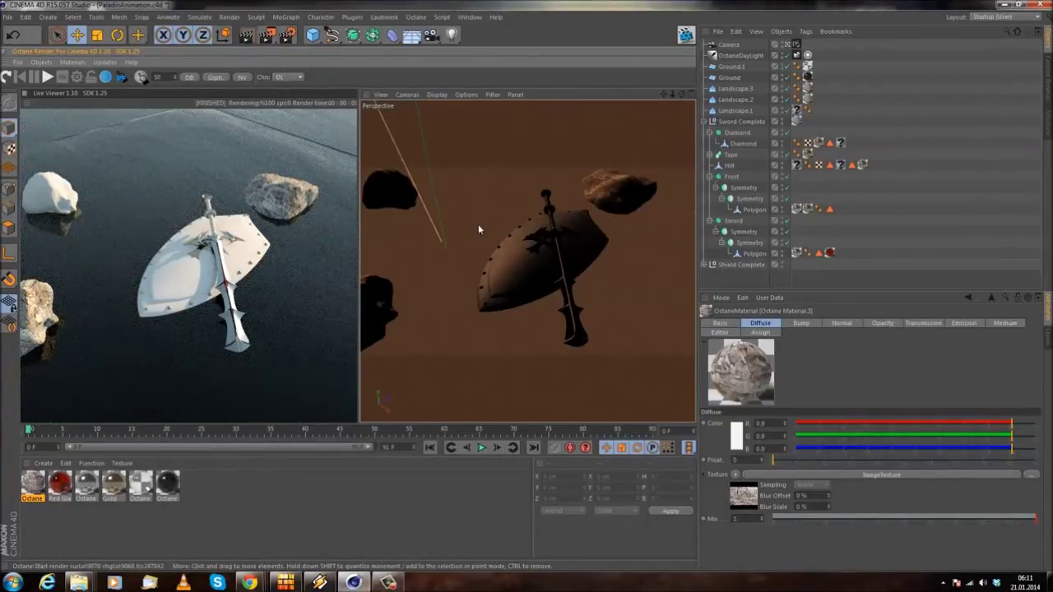
left_click(796, 120)
left_click(797, 124)
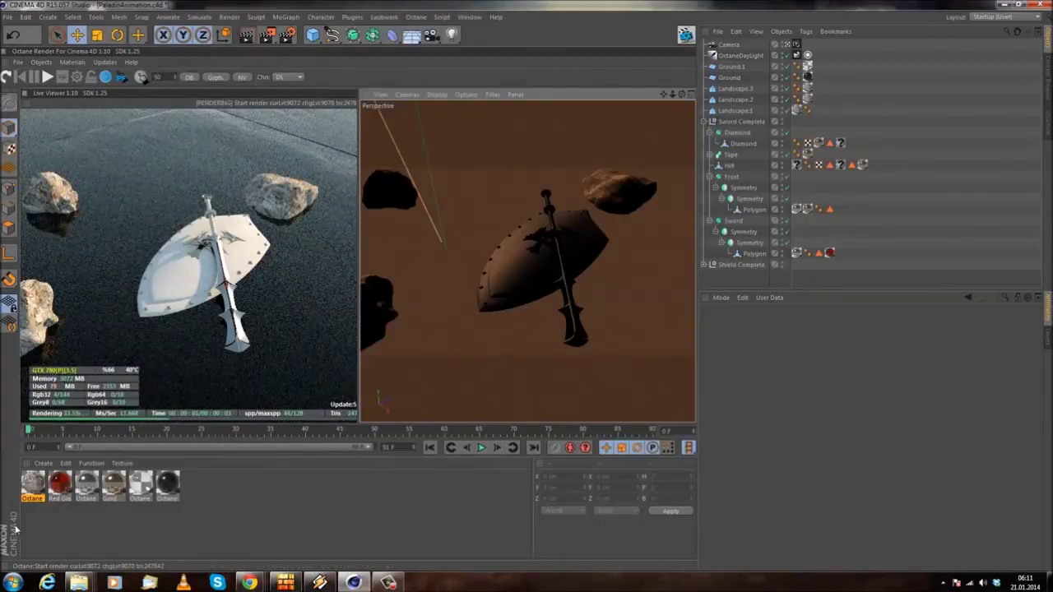
- Copy the cliff material's diffuse image texture into its bump channel
left_click(33, 485)
double_click(33, 485)
left_click_drag(337, 62, 510, 165)
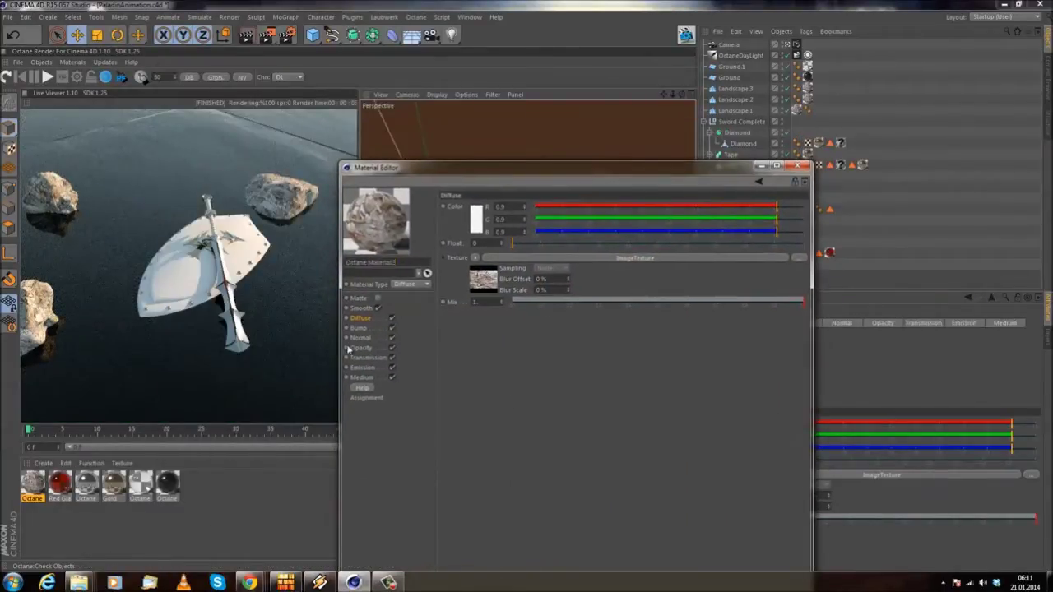
left_click(476, 259)
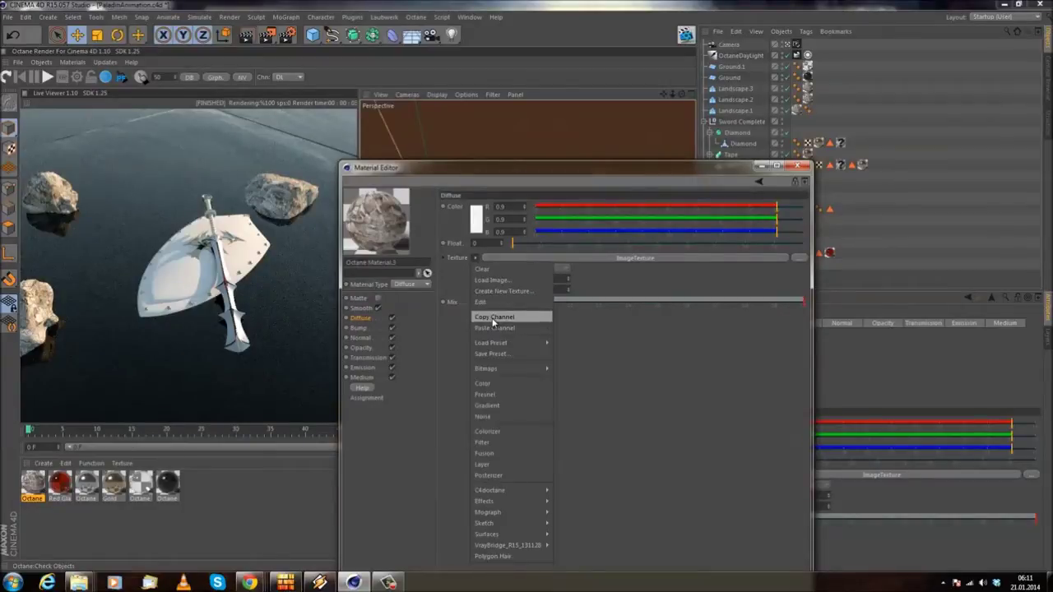
left_click(489, 319)
left_click(359, 327)
left_click(475, 260)
left_click(487, 320)
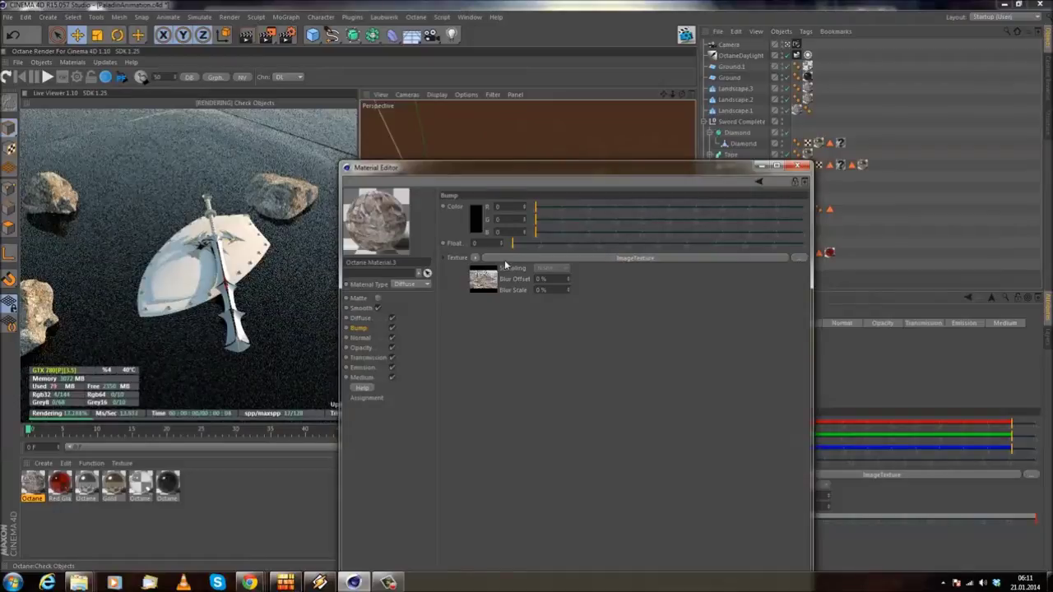
- Set the bump image texture's type to Alpha
left_click(504, 259)
left_click(518, 308)
left_click(518, 340)
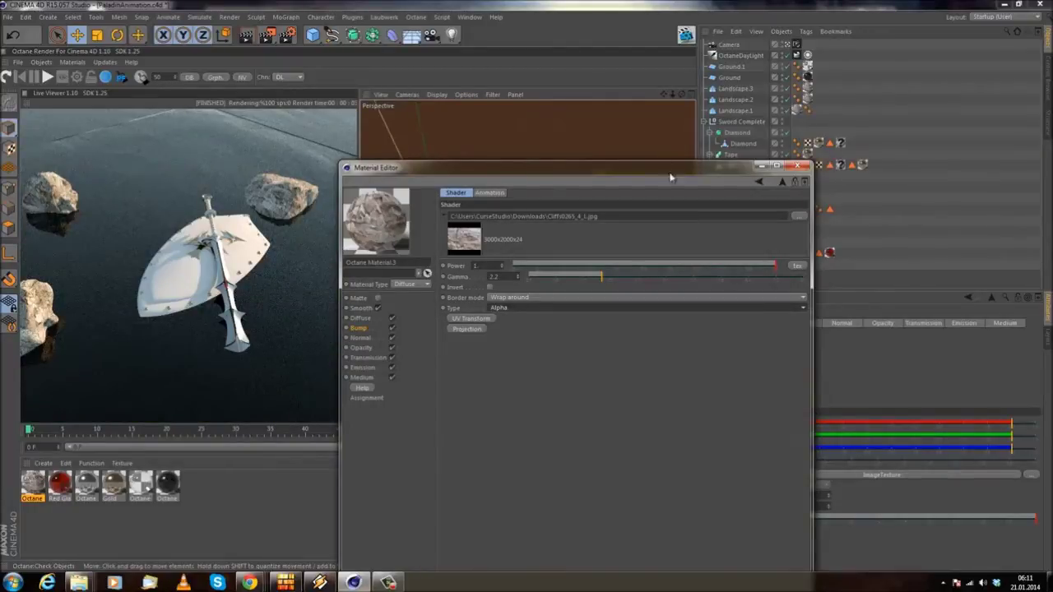
- Leave the scene camera's view and inspect the stones' textured, bumped surface up close from several angles
left_click_drag(659, 172, 883, 133)
left_click_drag(565, 247, 684, 247)
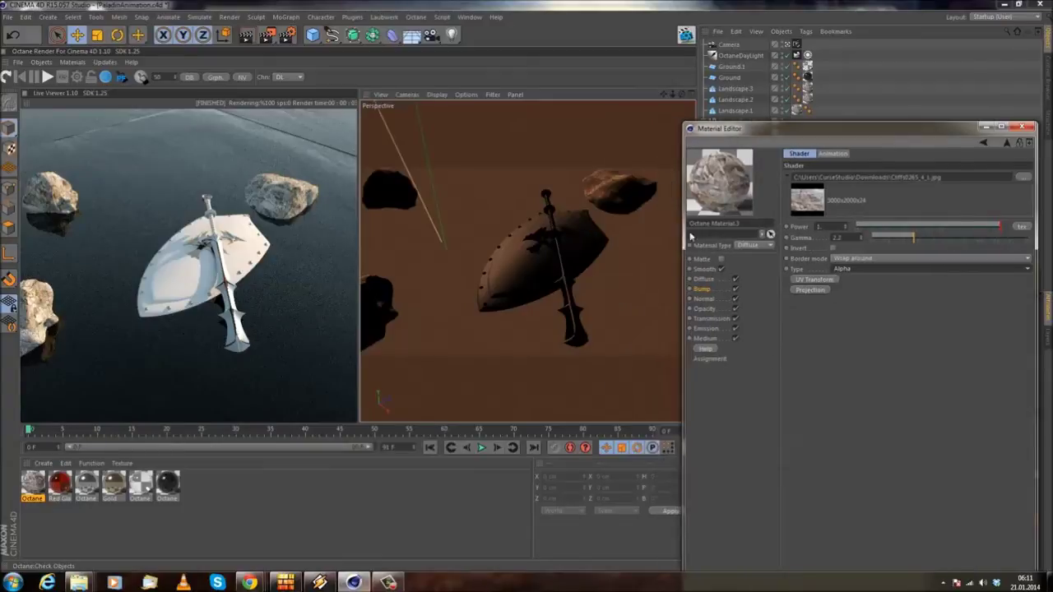
left_click(788, 44)
scroll(498, 271, "up", 4)
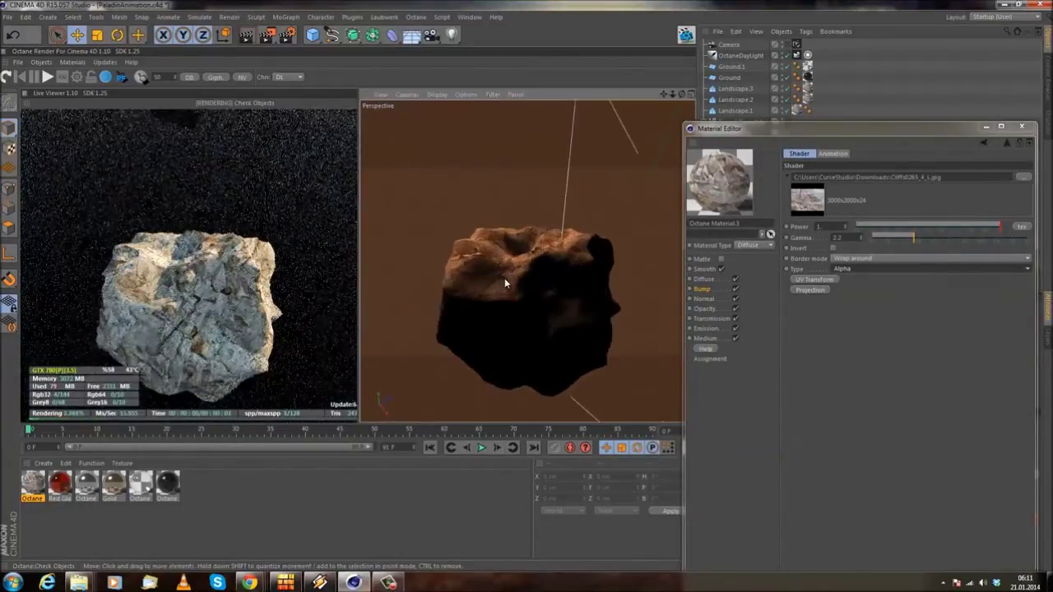
scroll(510, 278, "up", 8)
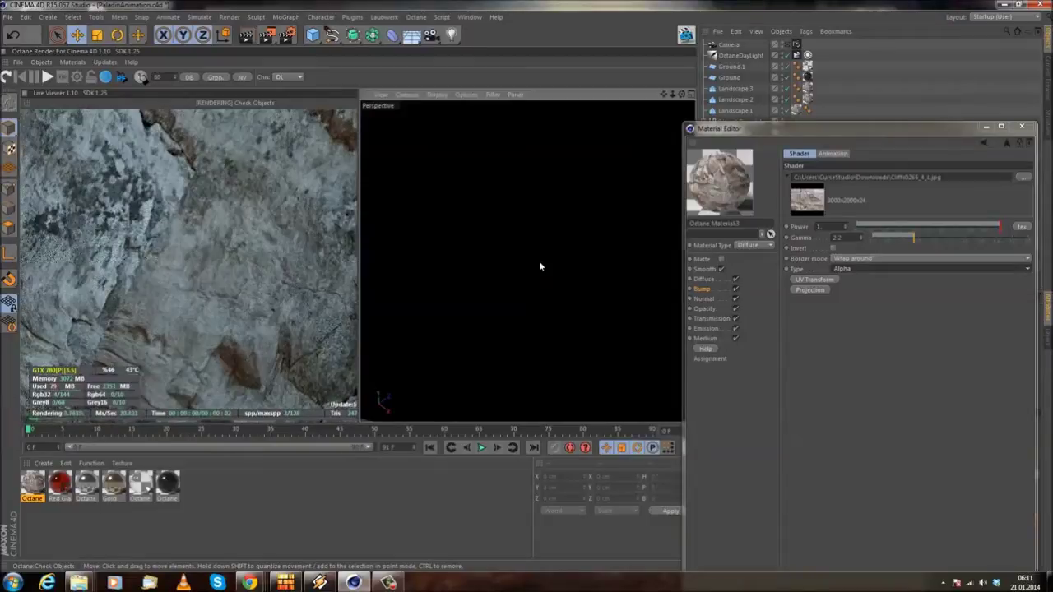
scroll(520, 317, "down", 5)
left_click_drag(486, 336, 568, 333, "alt")
scroll(568, 334, "down", 3)
left_click_drag(577, 272, 492, 308, "alt")
scroll(513, 285, "up", 8)
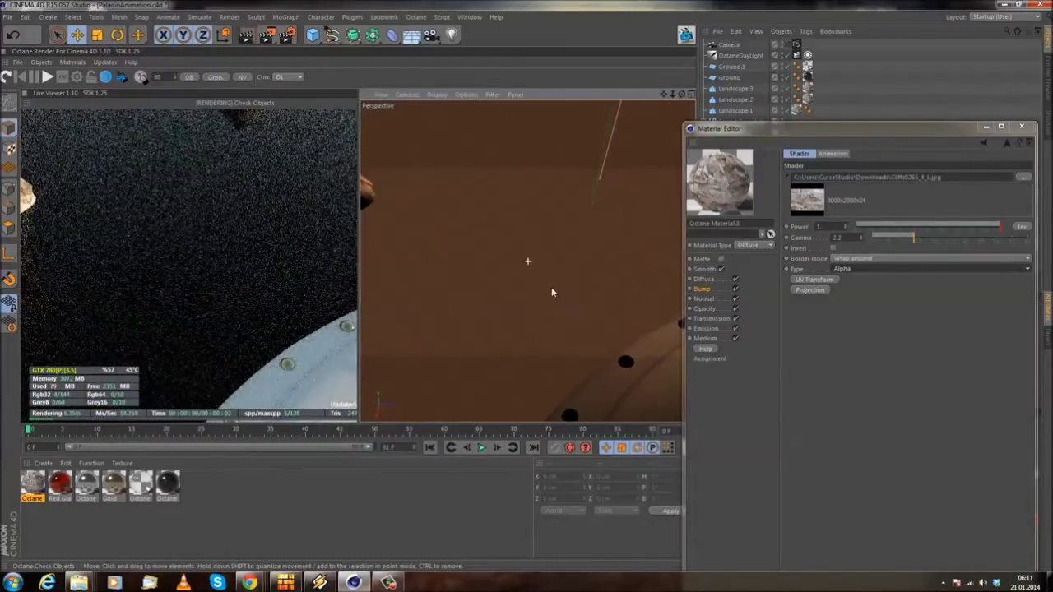
scroll(532, 288, "down", 6)
- Try adjusting the power of the bump image texture beside the rock close-up
left_click_drag(825, 133, 708, 91)
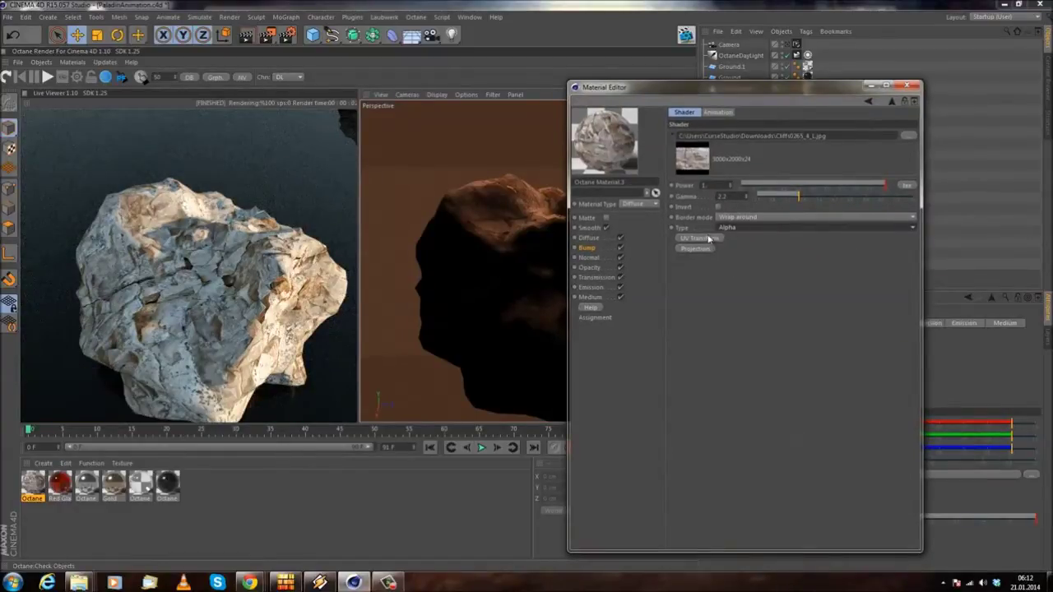
left_click_drag(841, 186, 938, 185)
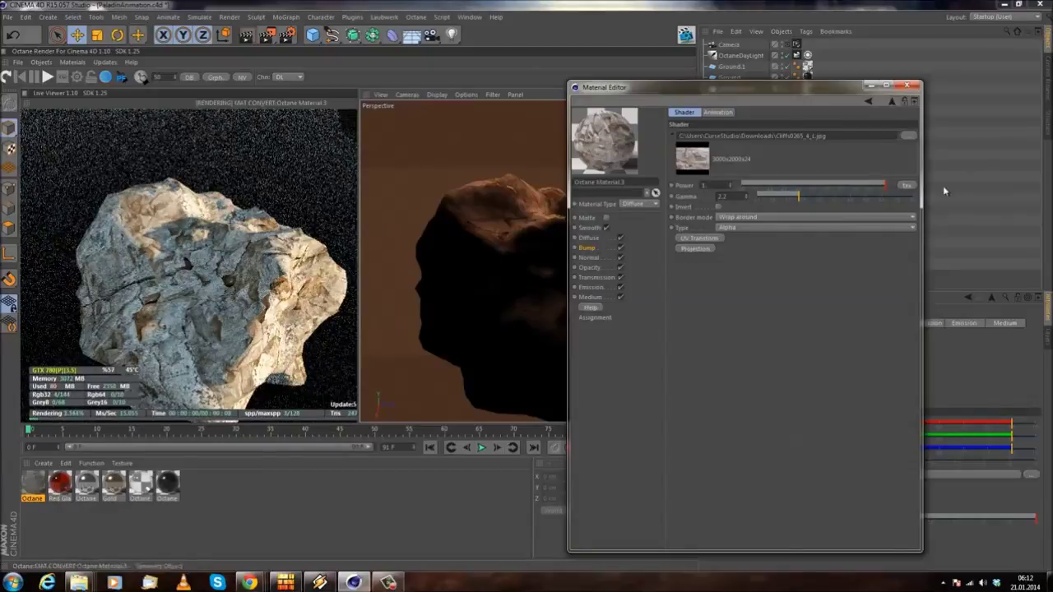
left_click_drag(814, 187, 963, 186)
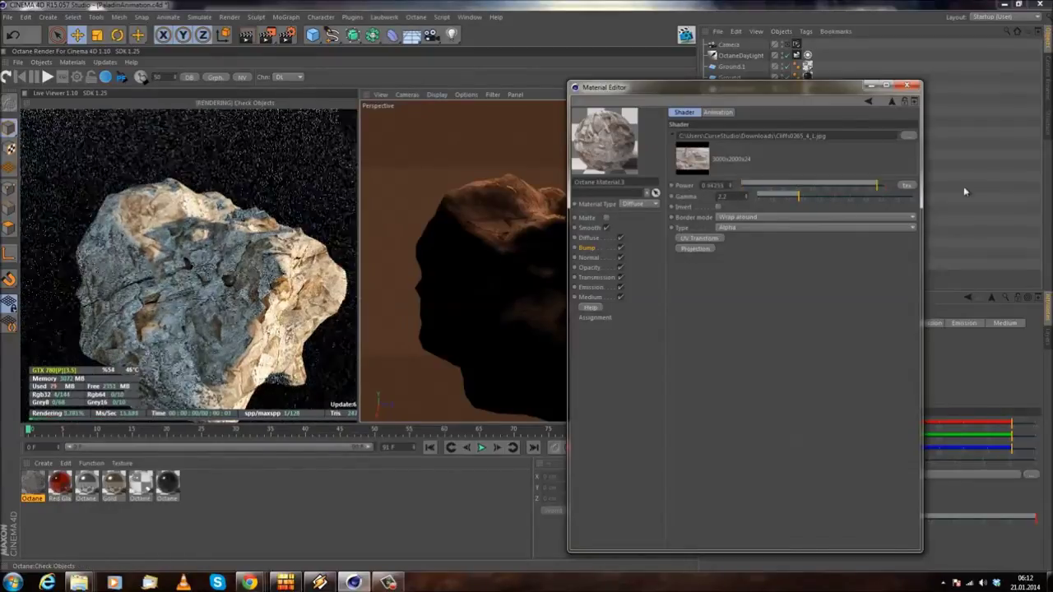
- Set the bump image texture's type to Normal and test inverting it before leaving Invert off
left_click(731, 229)
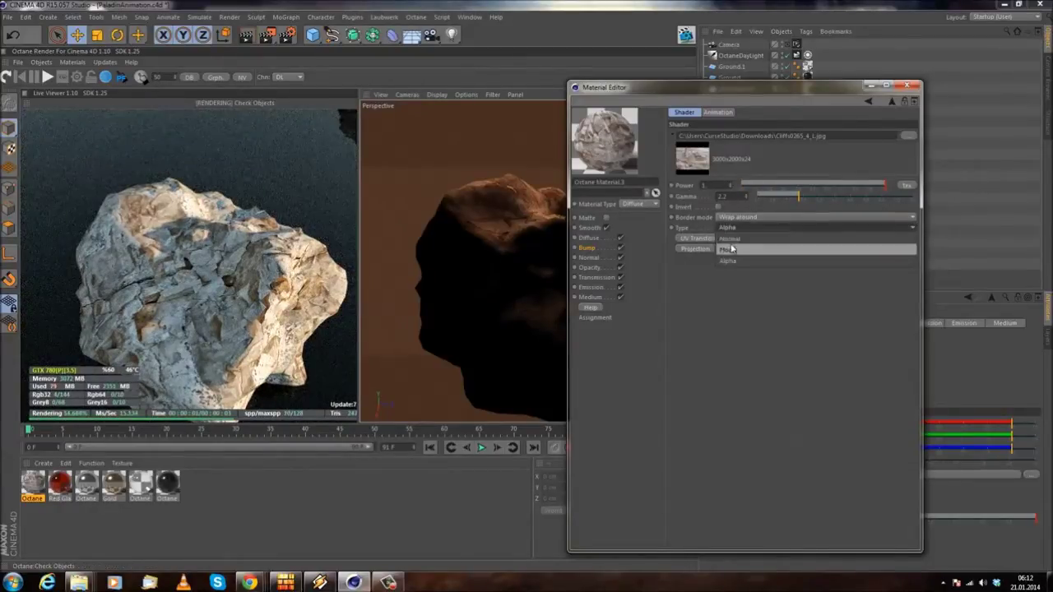
left_click(734, 233)
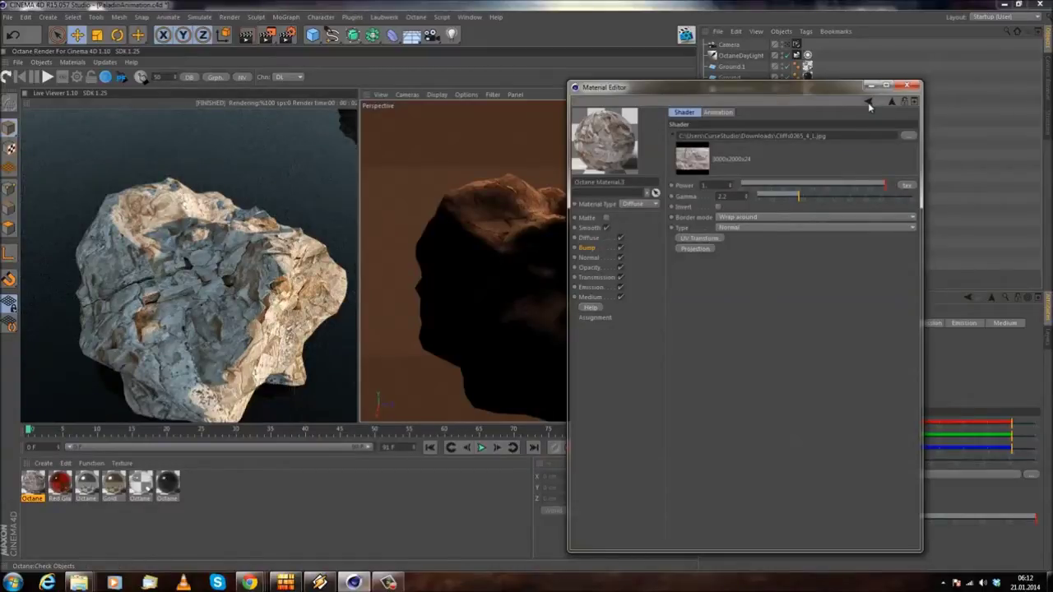
left_click(720, 206)
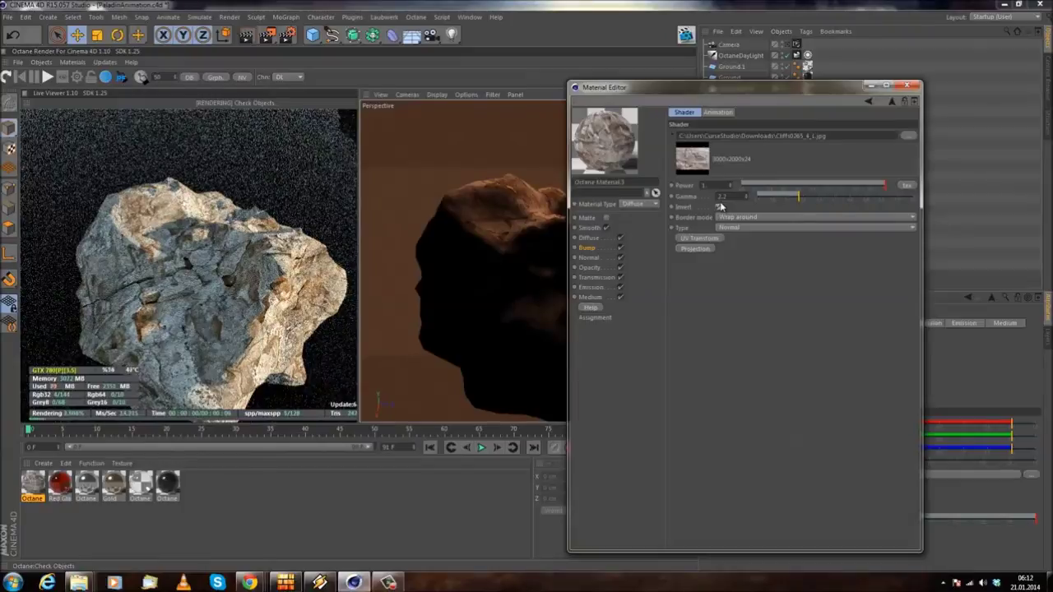
left_click(720, 207)
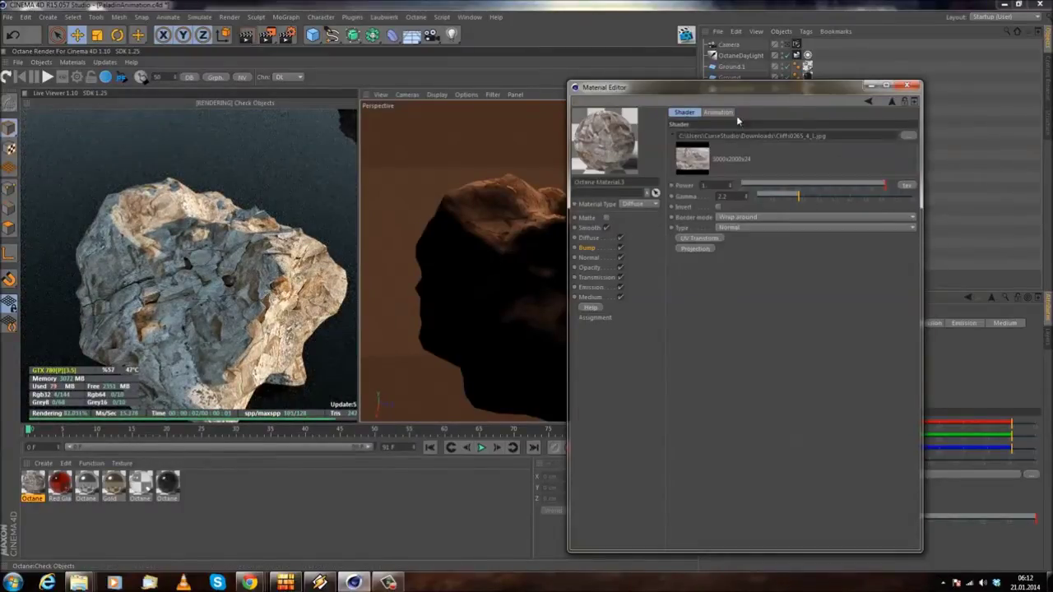
- Return to the bump channel's settings and open the options for its texture
left_click(868, 101)
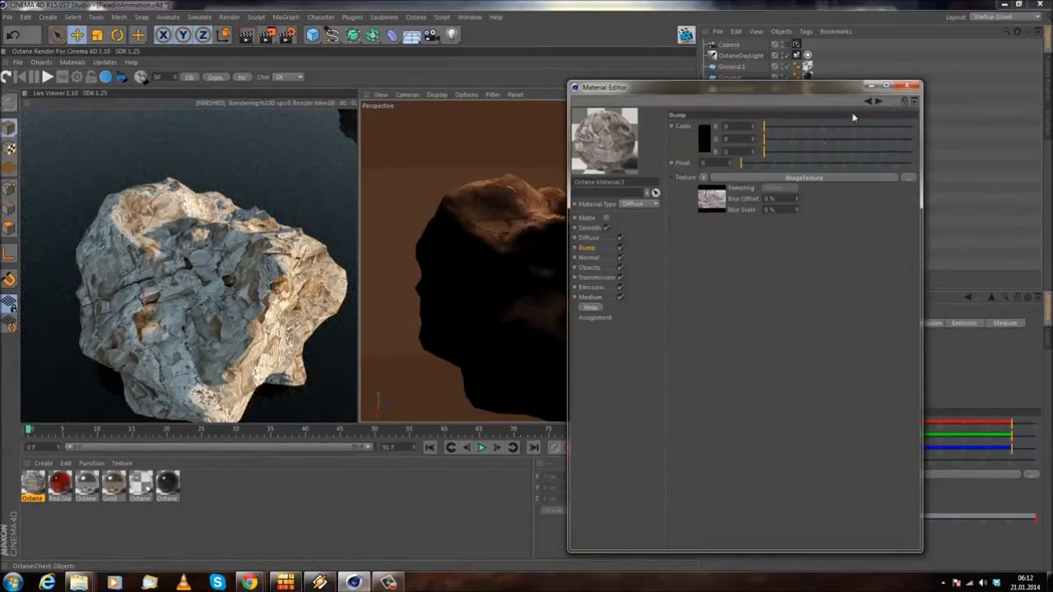
left_click(704, 178)
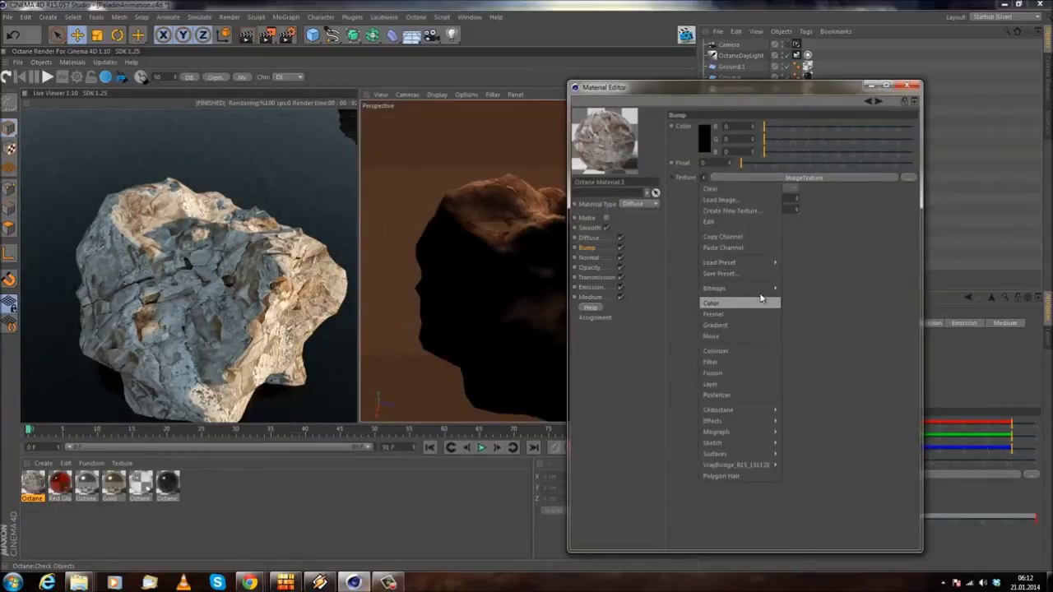
- Wrap the bump texture in a Colorizer, remove the red gradient knot and make the yellow end knot white
left_click(753, 352)
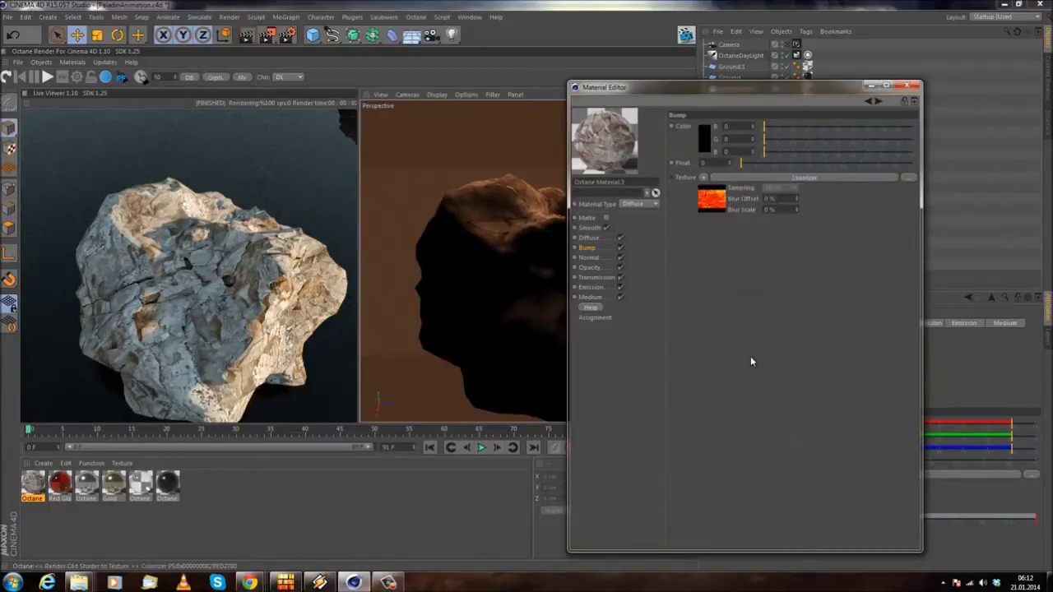
left_click(779, 179)
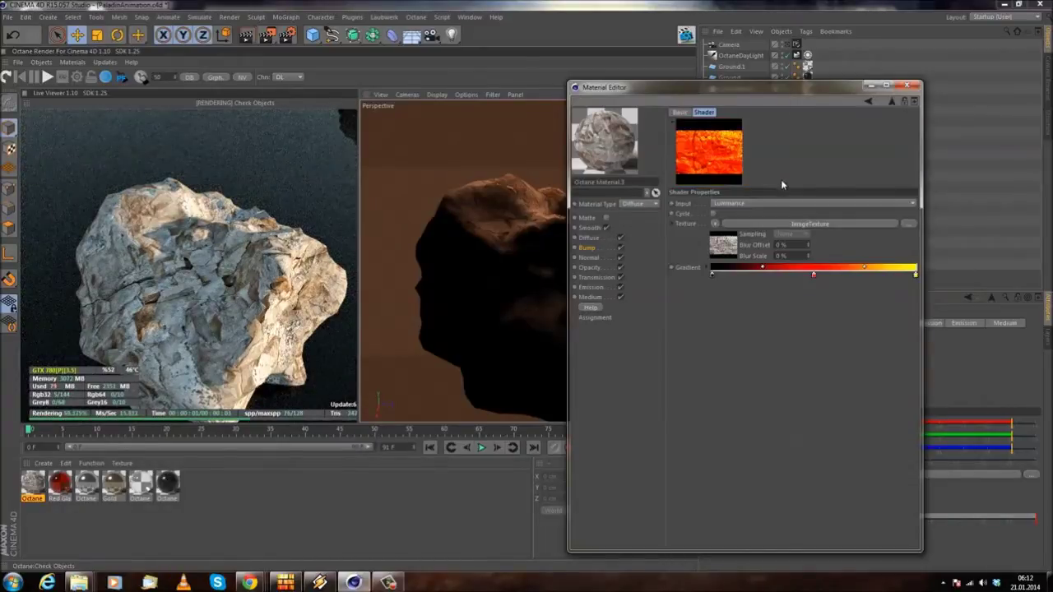
left_click_drag(814, 275, 863, 301)
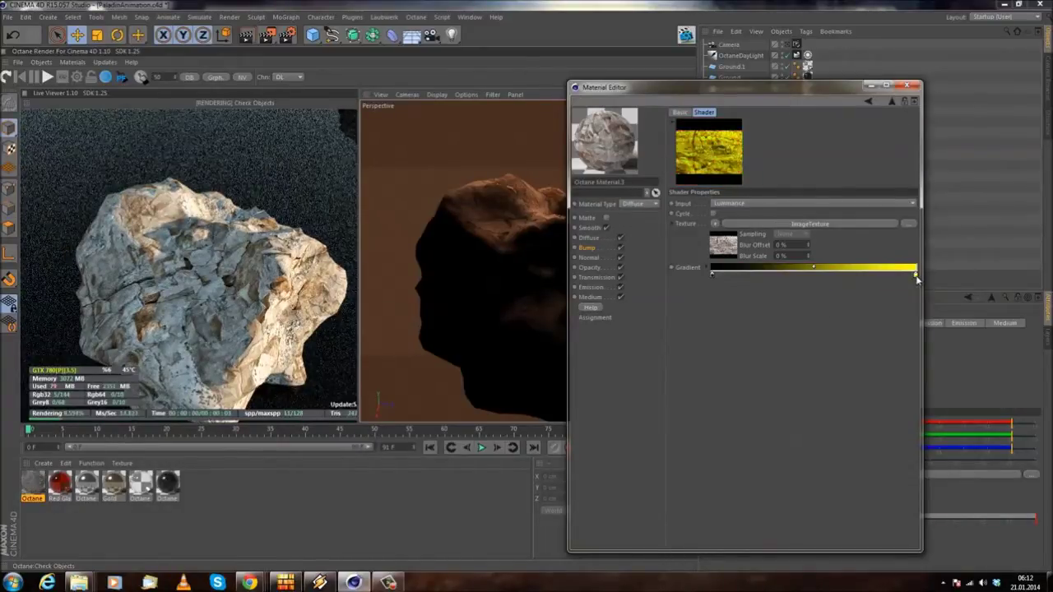
double_click(915, 275)
left_click(883, 287)
left_click(895, 328)
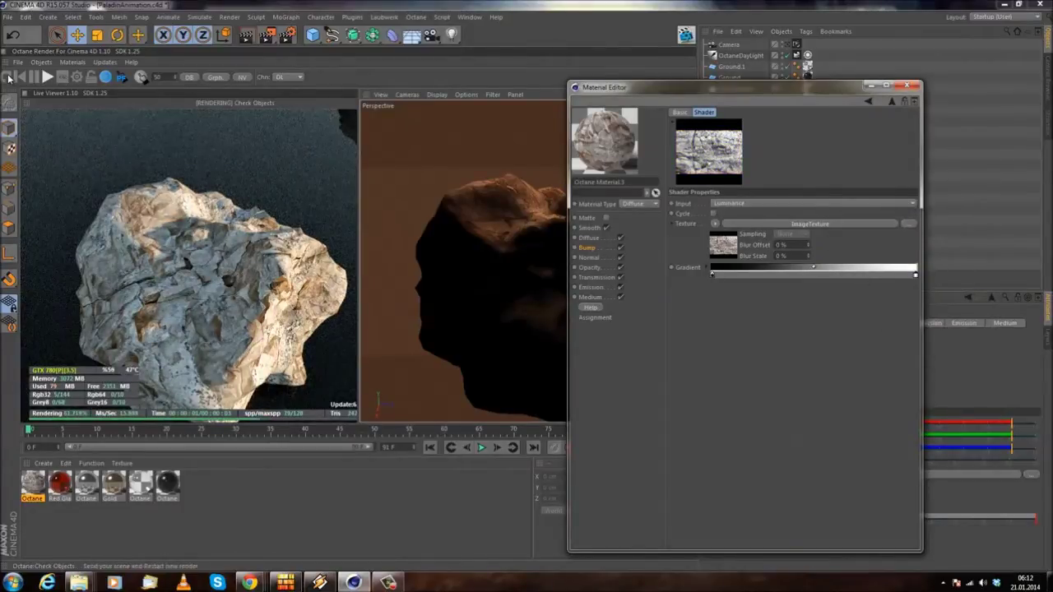
- Try different Power values on the image texture inside the bump channel's Colorizer
left_click(809, 227)
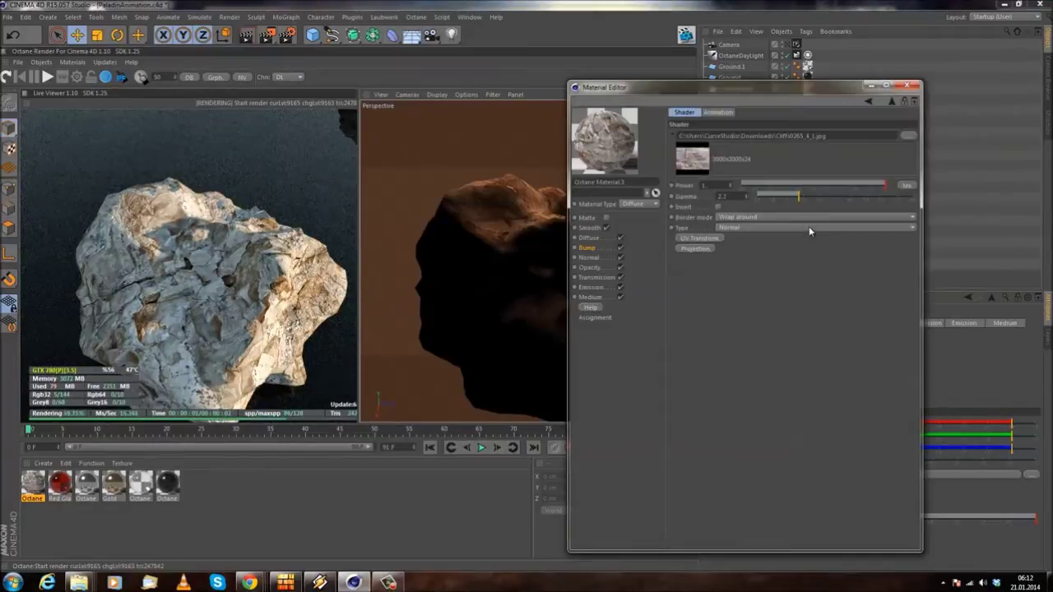
left_click_drag(826, 186, 970, 181)
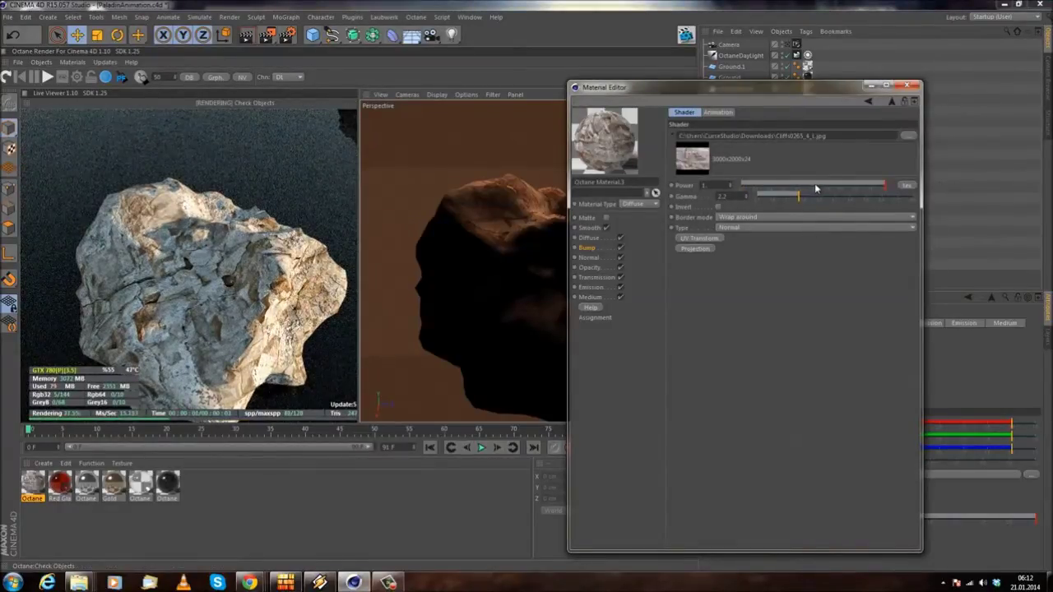
left_click_drag(815, 185, 969, 192)
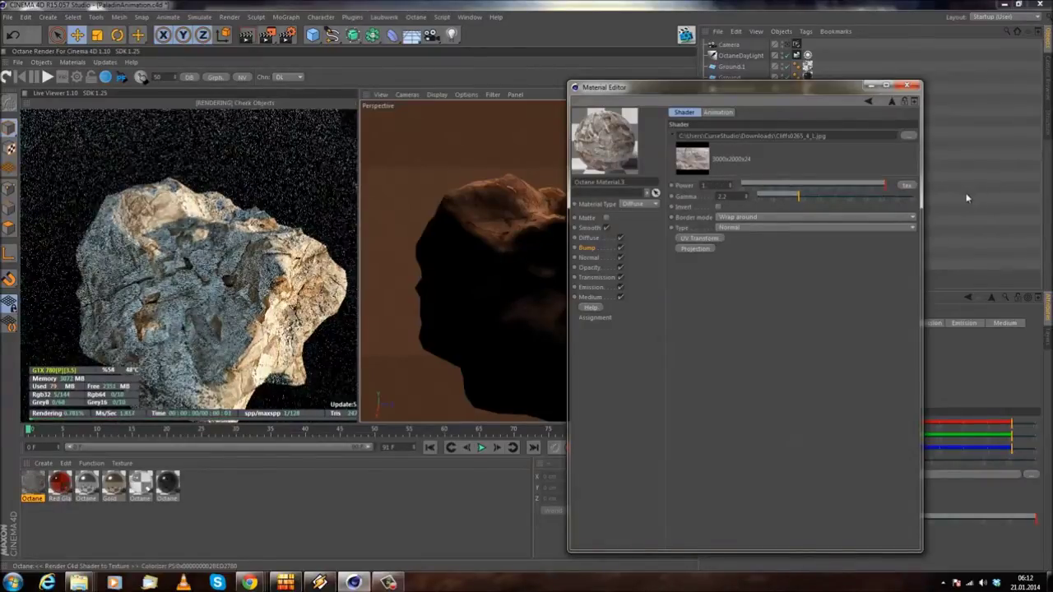
left_click(868, 101)
- Enable Cycle on the bump channel's Colorizer shader
left_click_drag(189, 293, 460, 274)
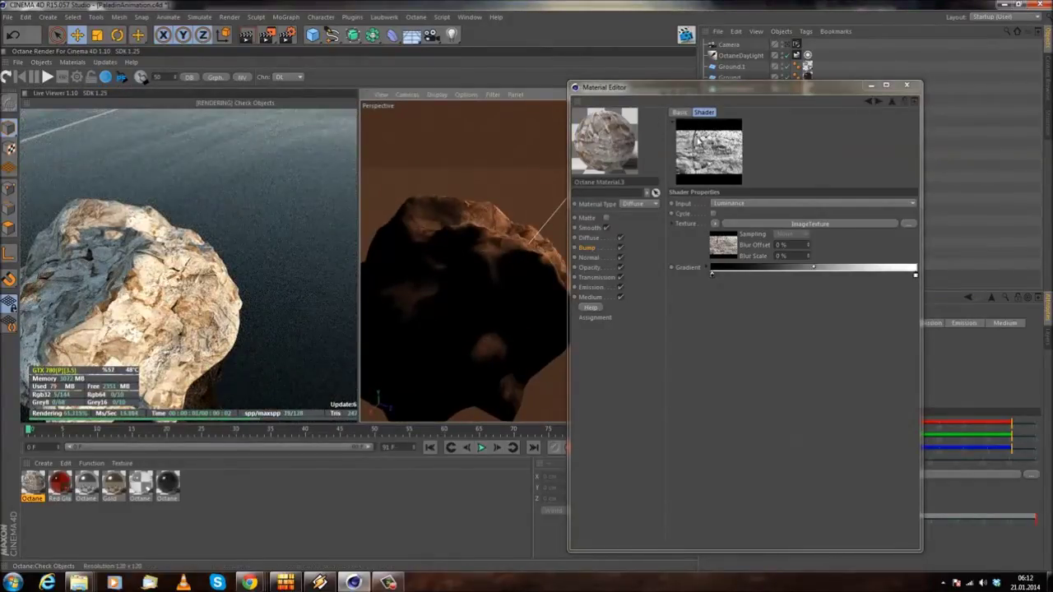
left_click(713, 214)
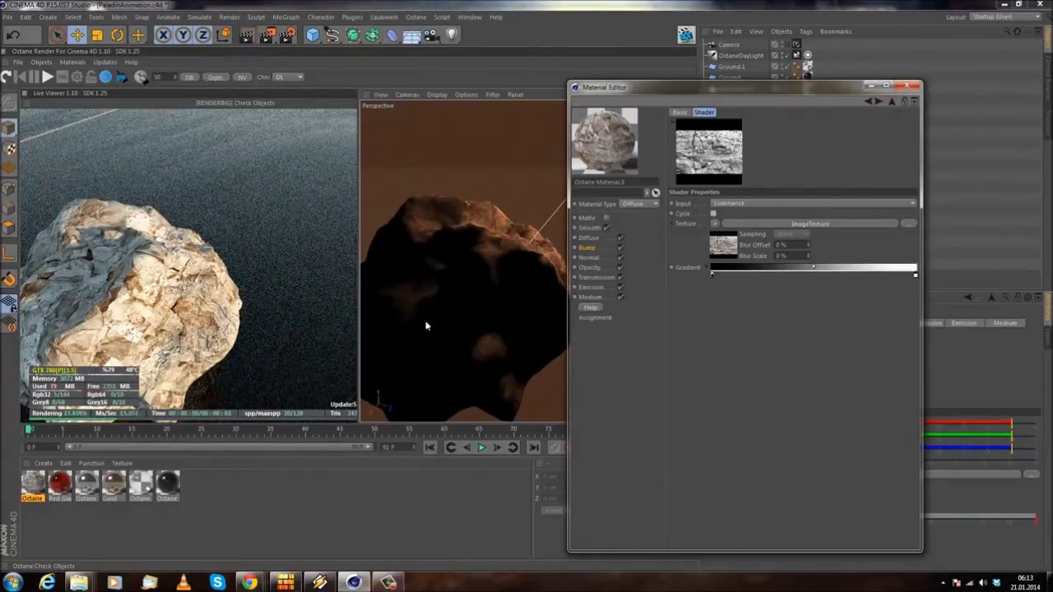
left_click_drag(469, 311, 510, 319, "alt")
scroll(458, 272, "down", 5)
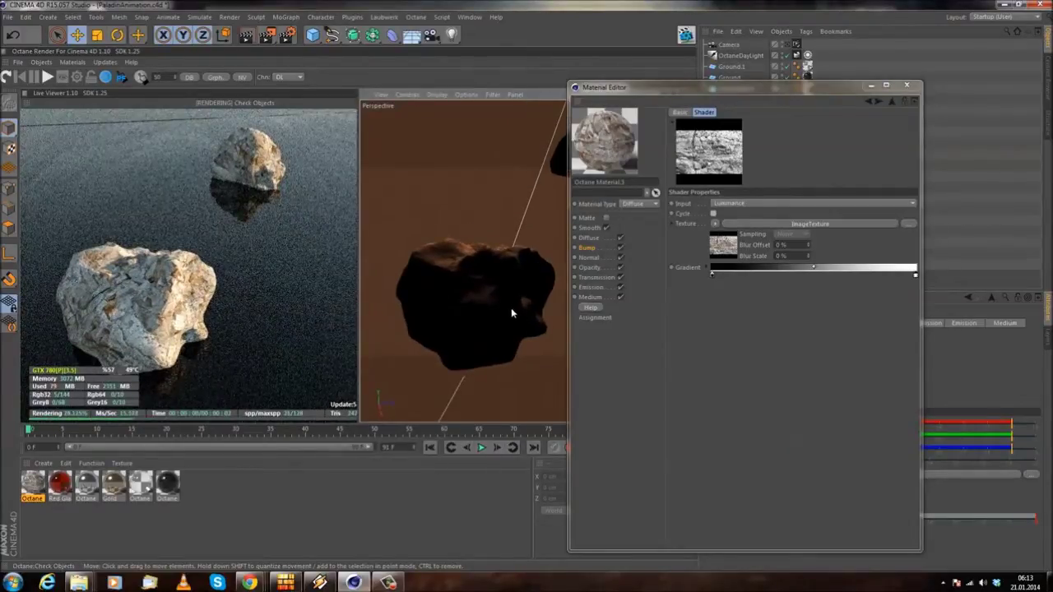
- Try adding a texture projection to the bump image texture and setting it to Cylindrical with object coordinates
left_click(772, 222)
left_click_drag(730, 90, 657, 84)
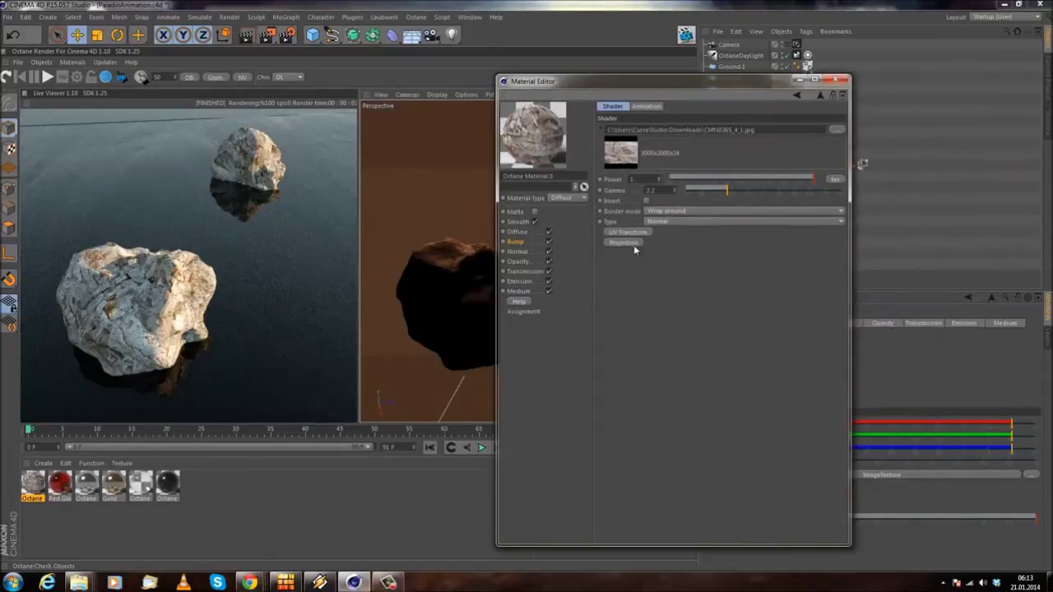
left_click(629, 244)
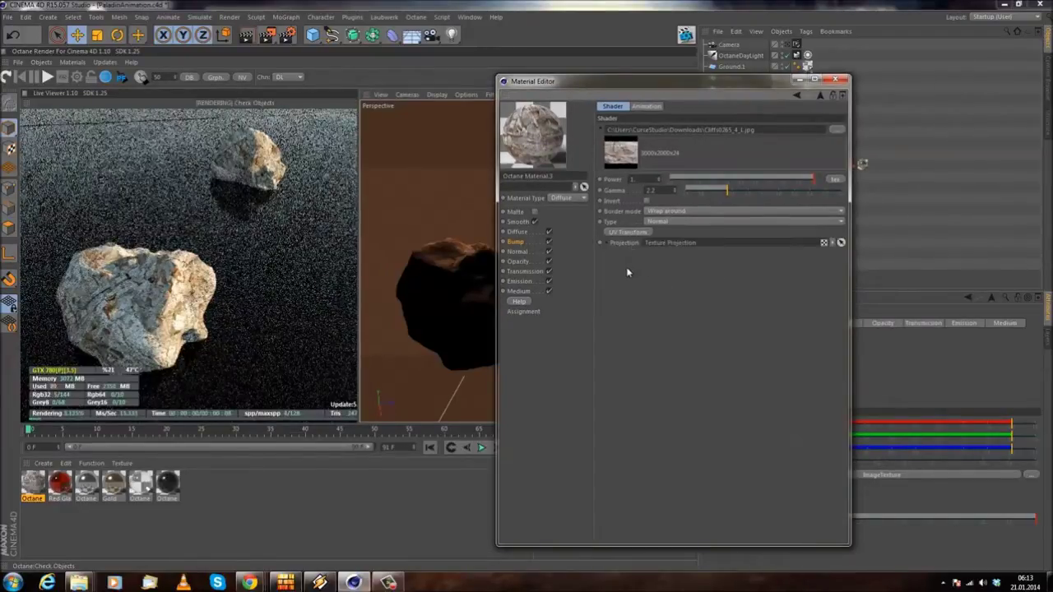
left_click(607, 244)
left_click(637, 267)
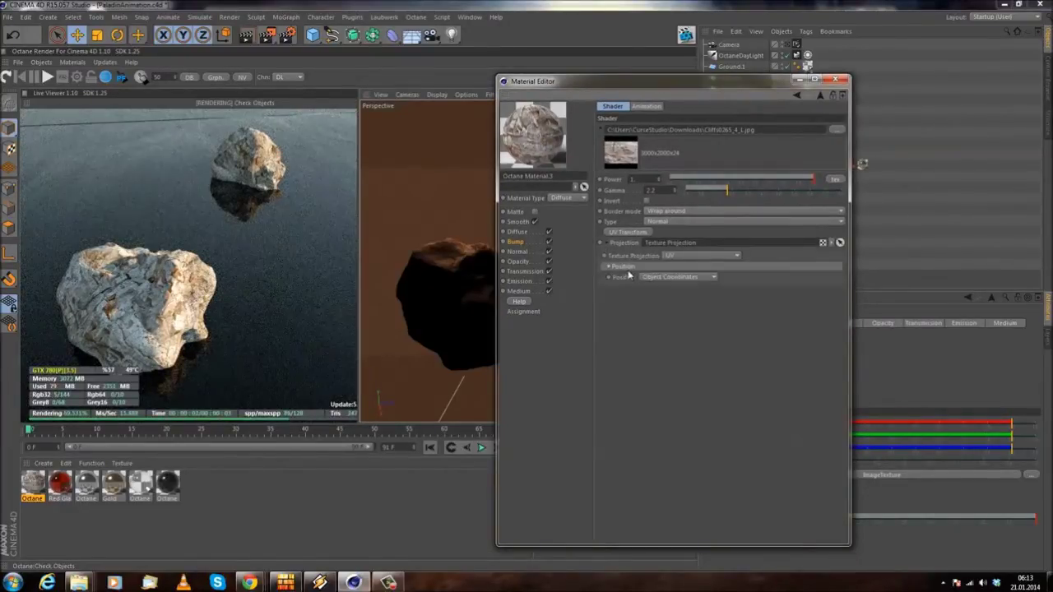
left_click(699, 257)
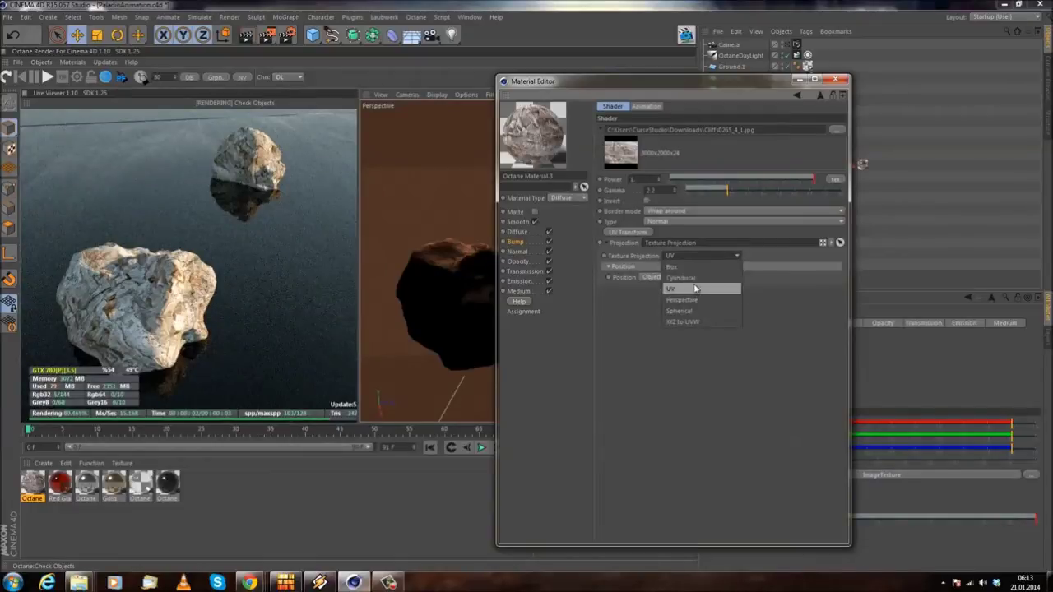
left_click(697, 283)
- Try rotating the bump texture's cylindrical projection about X to about -12.6 and resend the scene to the live render
mouse_move(749, 355)
left_mouse_down()
mouse_move(783, 357)
mouse_move(743, 360)
left_mouse_up()
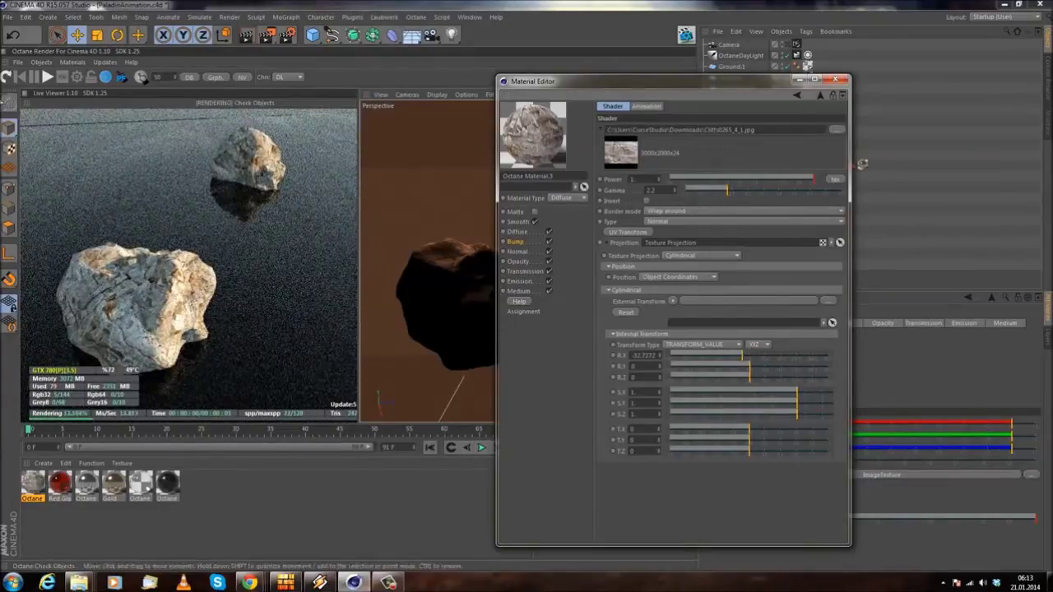
left_click(7, 76)
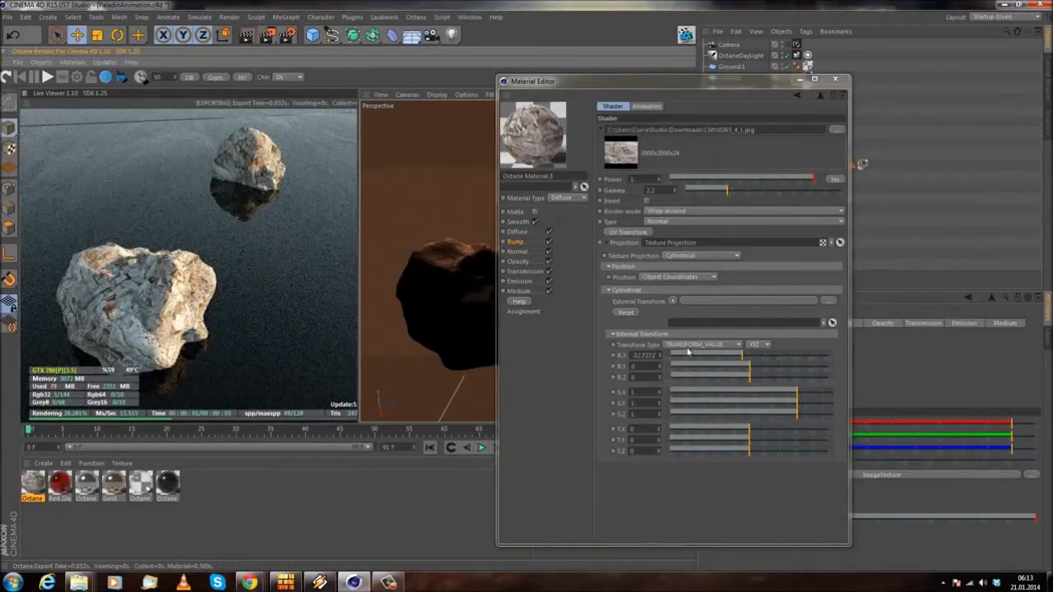
left_click_drag(742, 356, 747, 356)
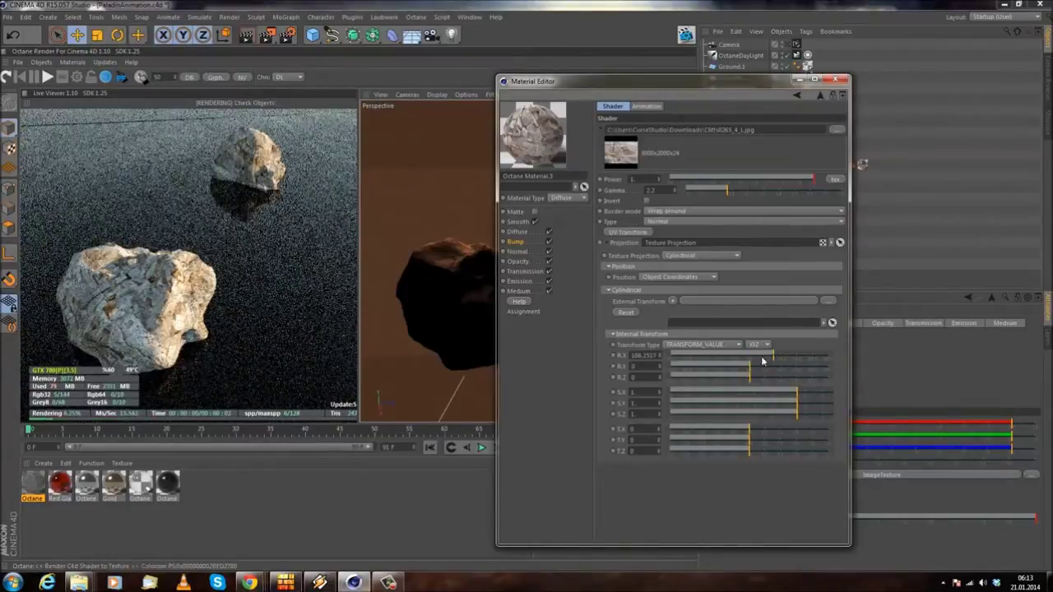
- Try adding a UV transform to the bump image texture and switching its projection to Box and Perspective
left_click(624, 234)
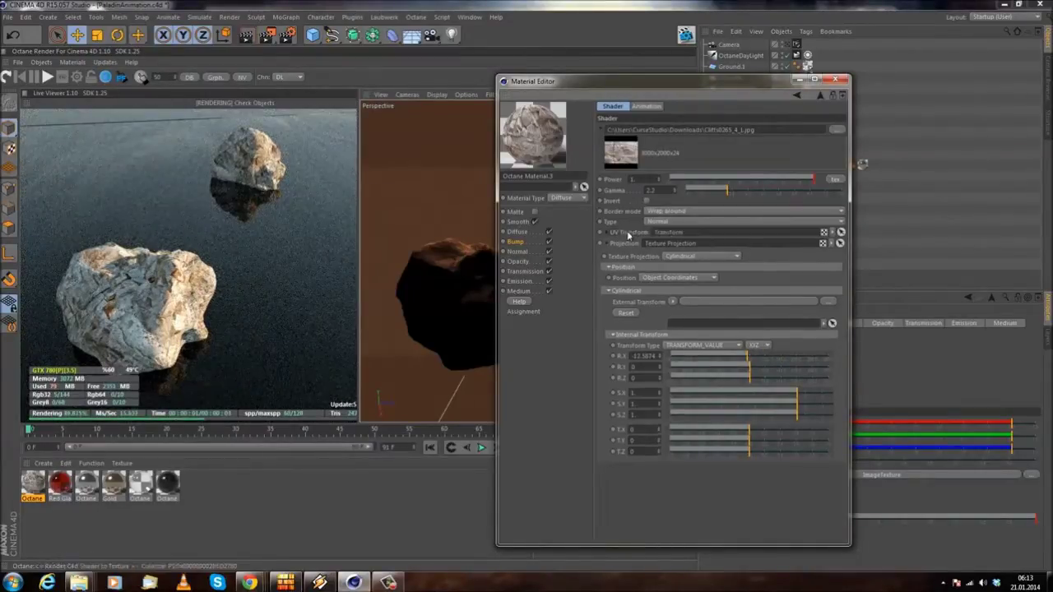
left_click(690, 258)
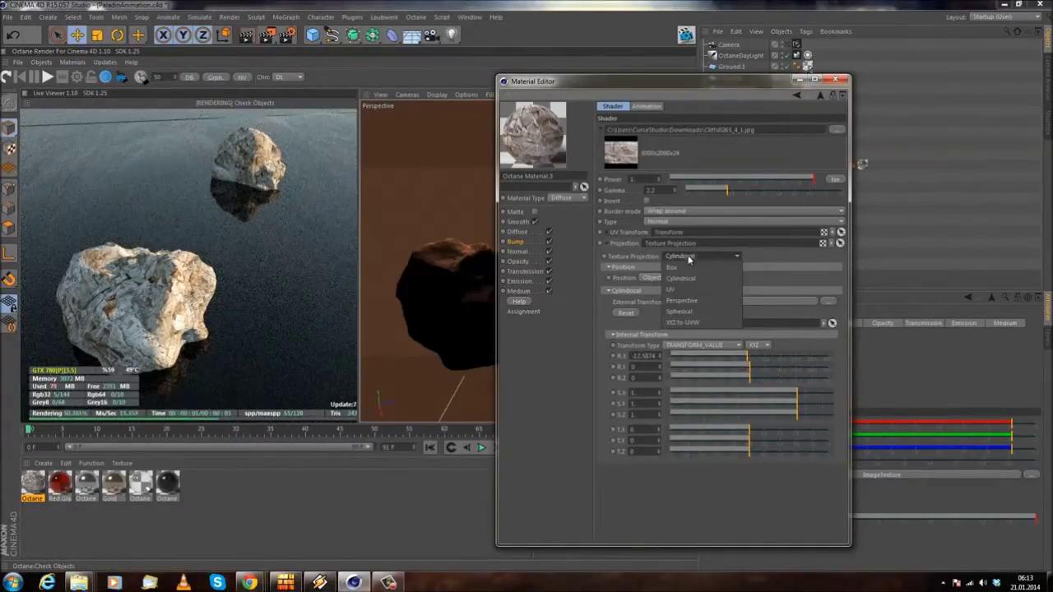
left_click(689, 272)
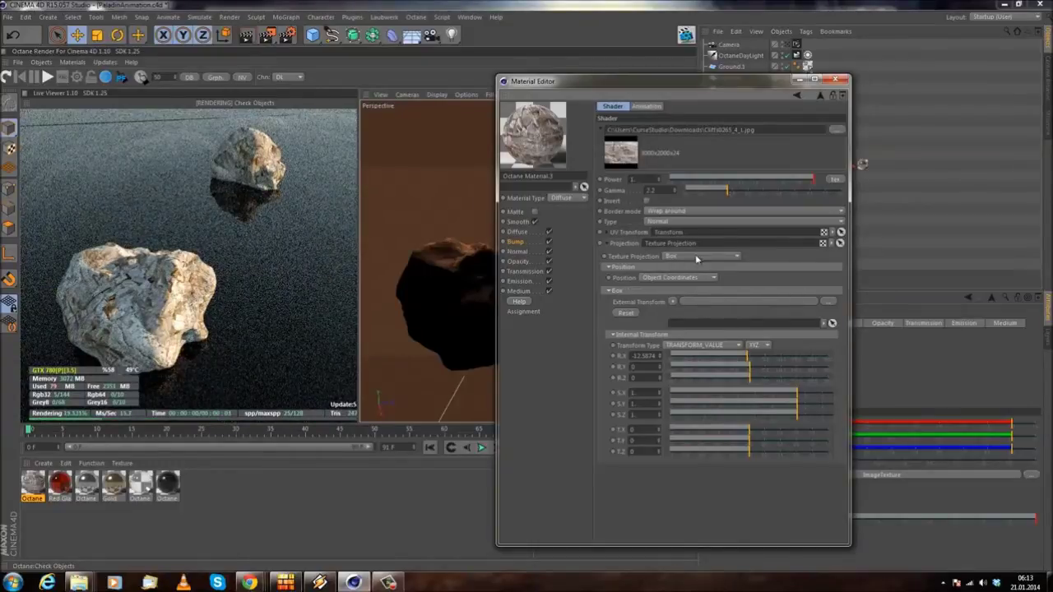
left_click(692, 257)
left_click(675, 301)
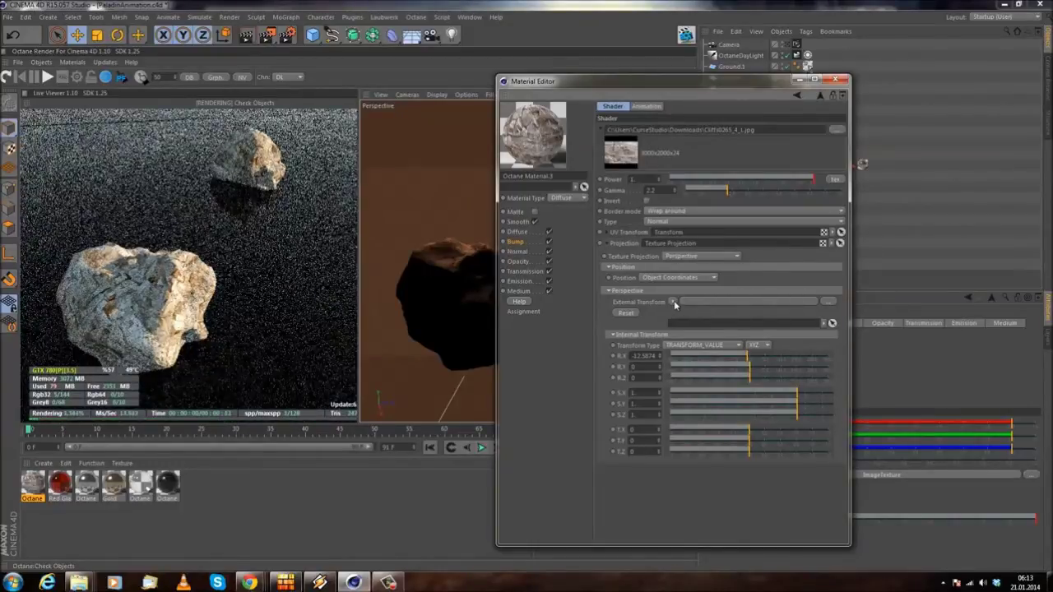
- Try an X scale of about 0.034 for the bump texture's perspective projection and restart the live render
left_click(747, 361)
left_click_drag(747, 360, 748, 360)
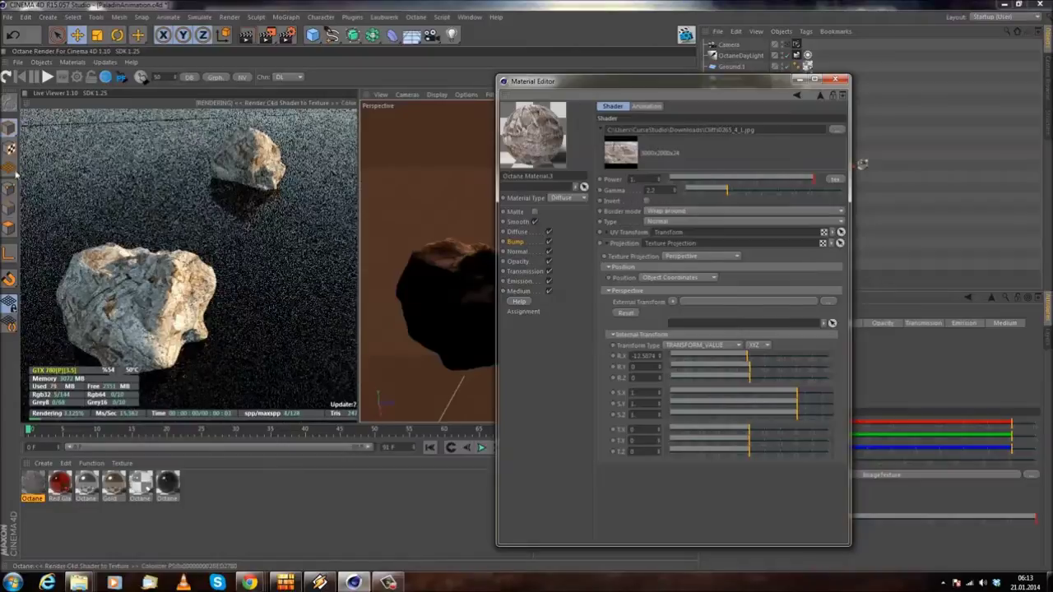
left_click(7, 76)
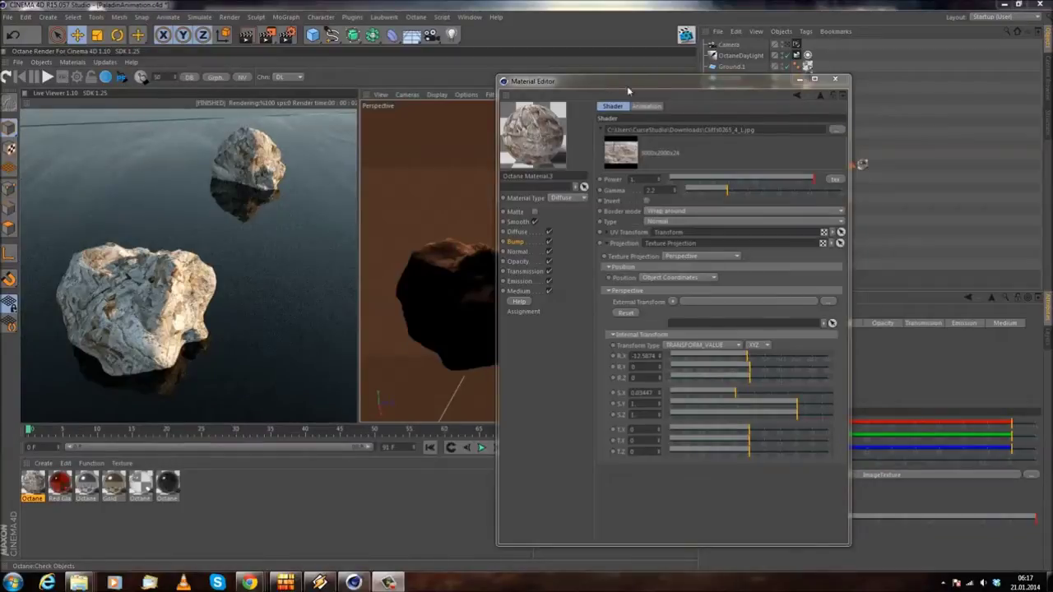
left_click(628, 85)
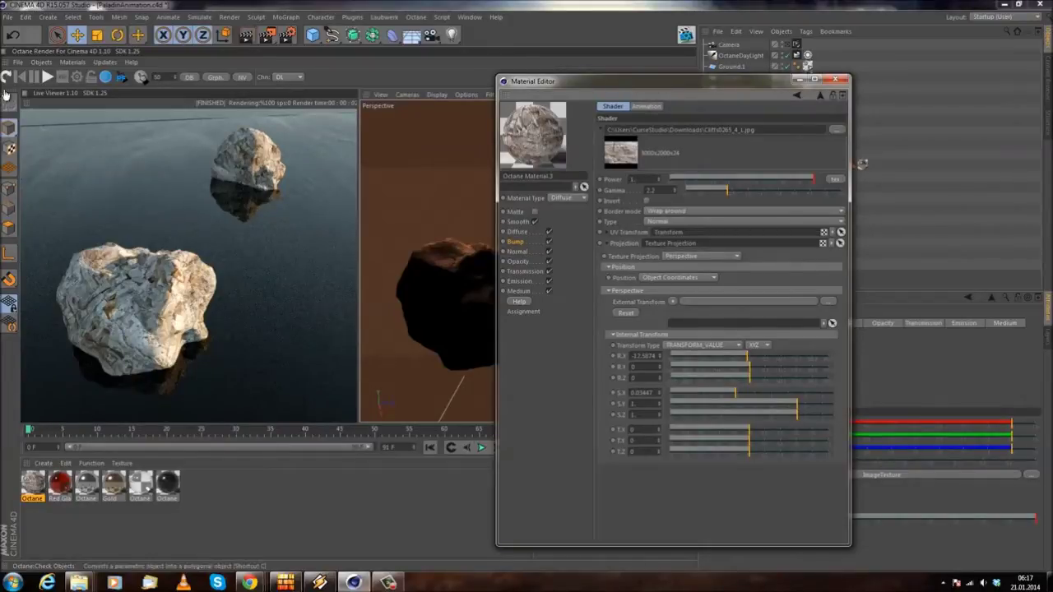
- Undo the projection and UV transform changes on the bump image texture
left_click(14, 37)
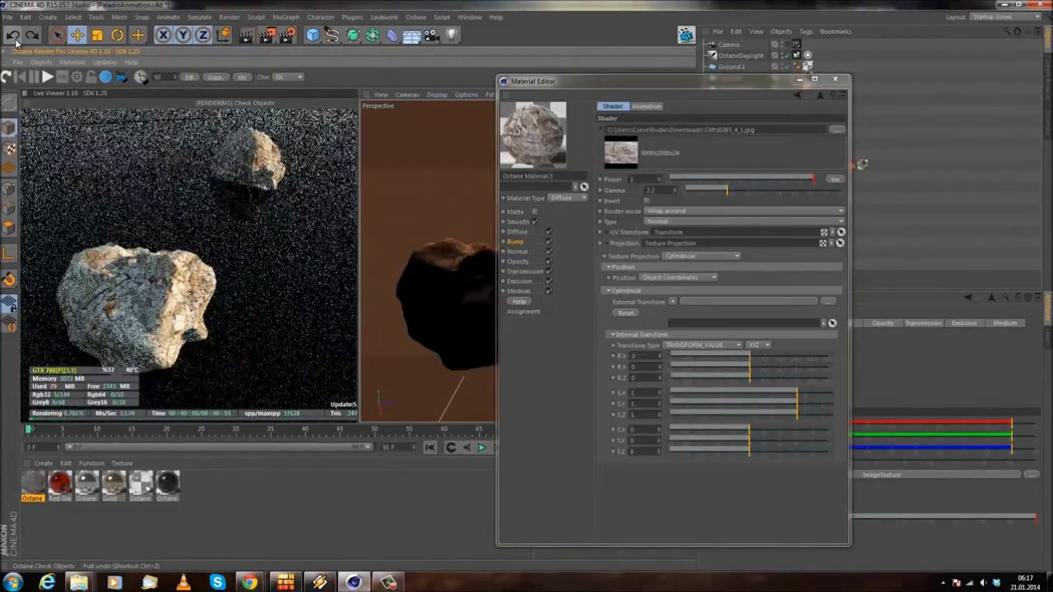
left_click(13, 37)
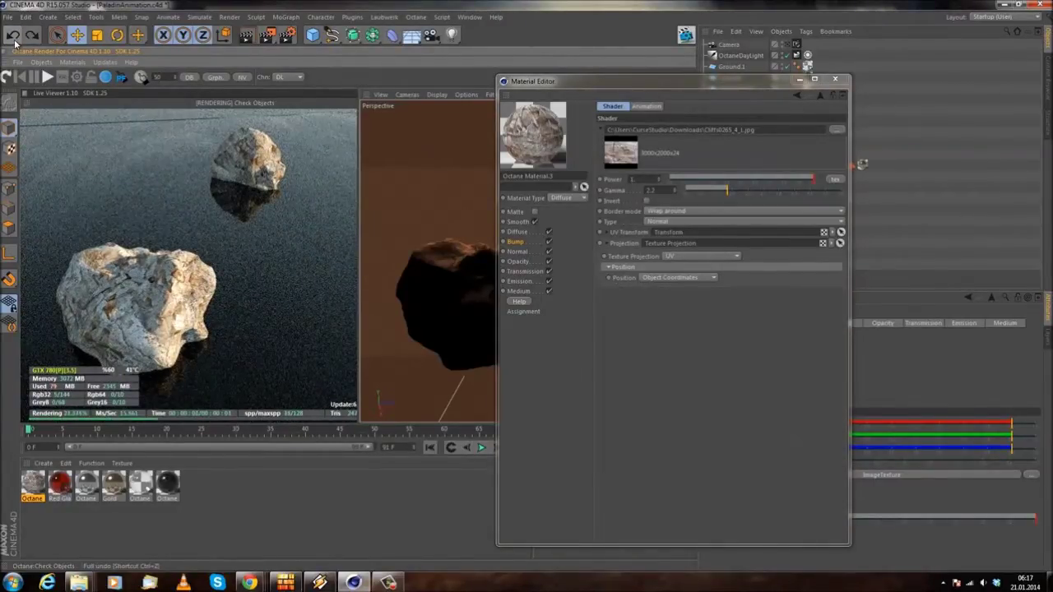
left_click(14, 38)
left_click(14, 38)
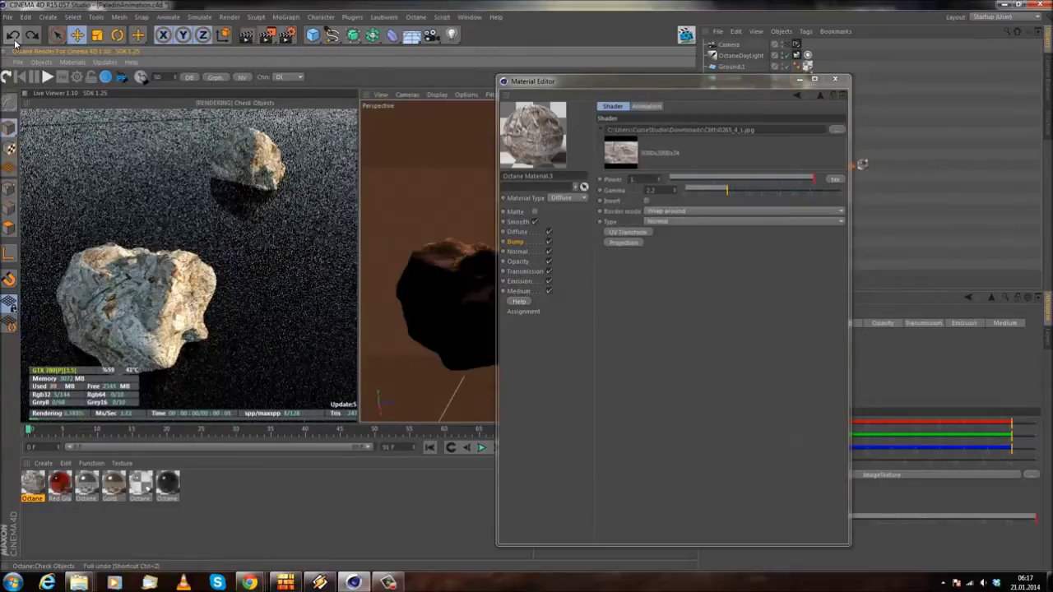
- Add a UV transform and a texture projection to the diffuse image texture, and set the projection to Cylindrical
left_click(516, 232)
left_click(651, 174)
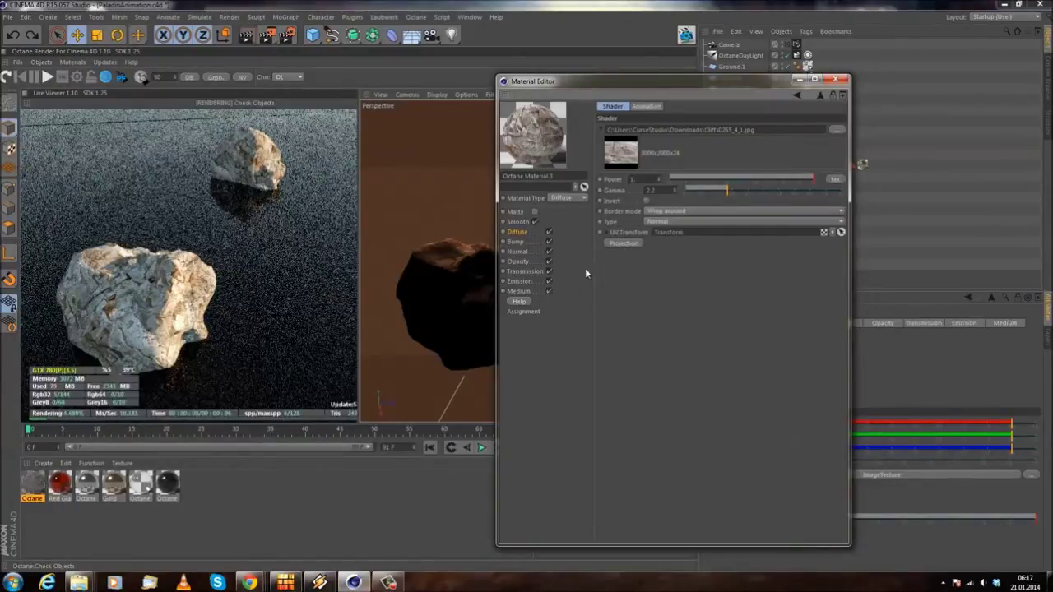
left_click(605, 244)
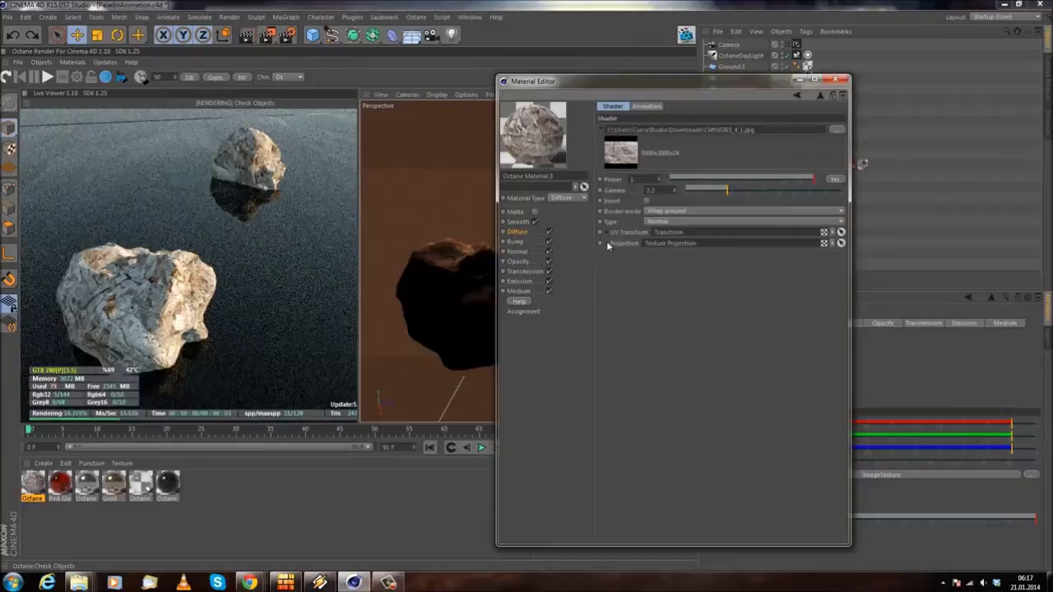
left_click(700, 256)
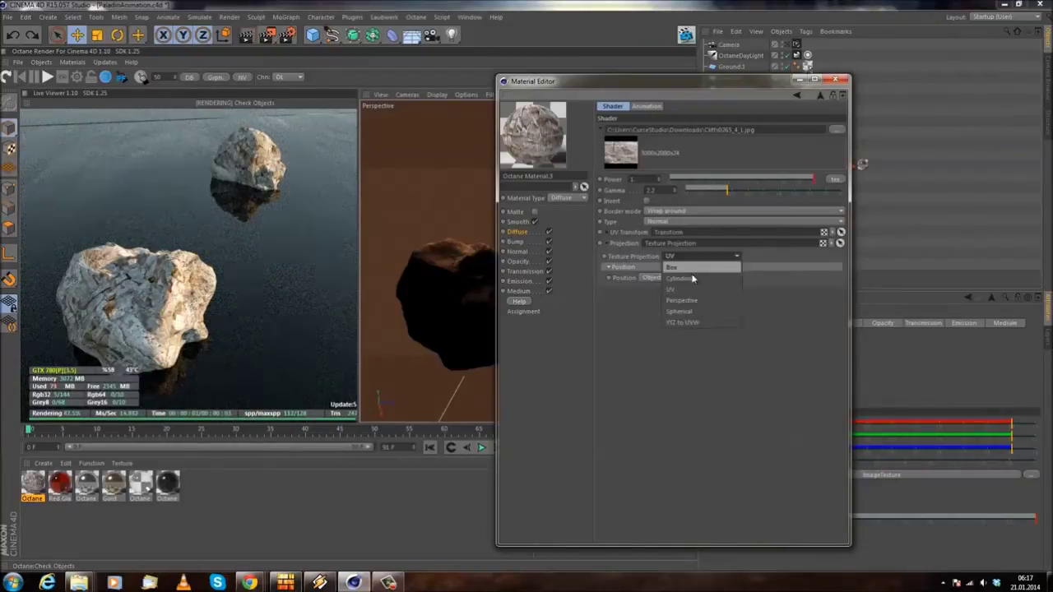
left_click(694, 275)
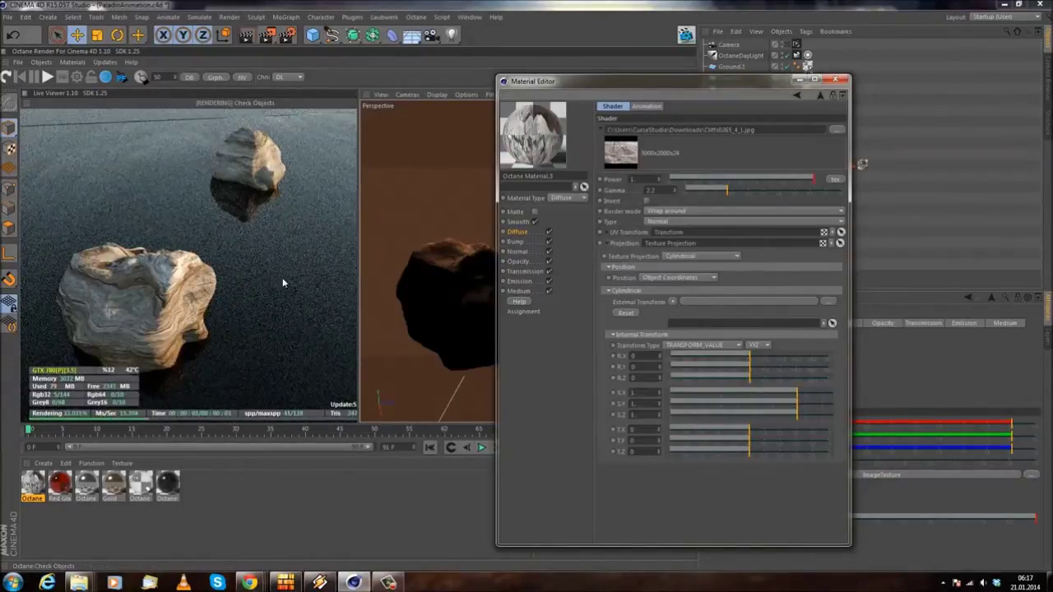
- Set the diffuse cylindrical projection's XYZ rotation to about -37.8, -27.7, -85.6 and its XYZ scale to about 0.24, 0.25, 1.02
left_click_drag(416, 320, 457, 302, "alt")
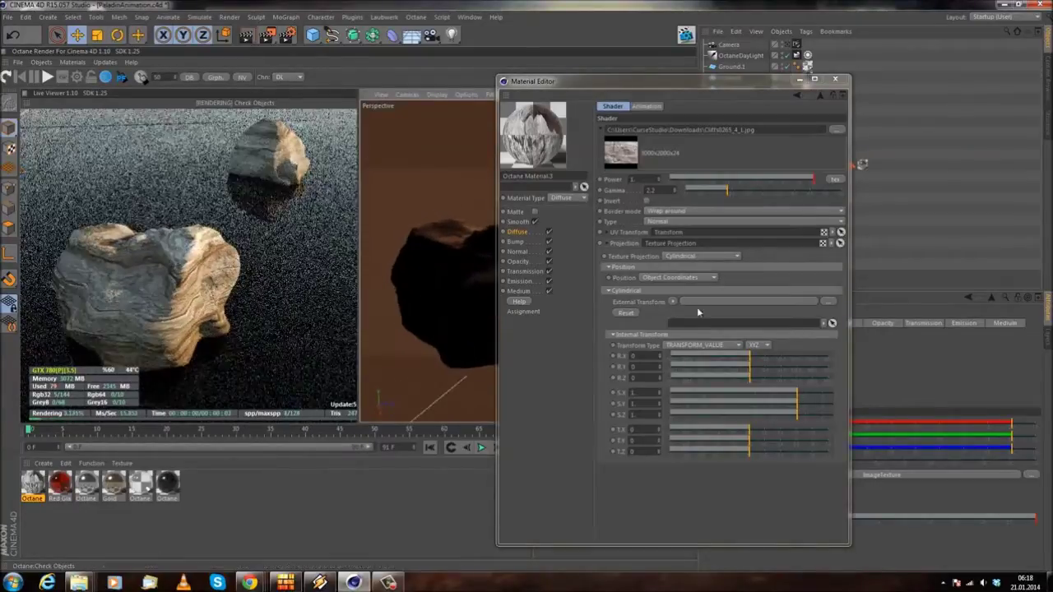
left_click_drag(749, 357, 729, 366)
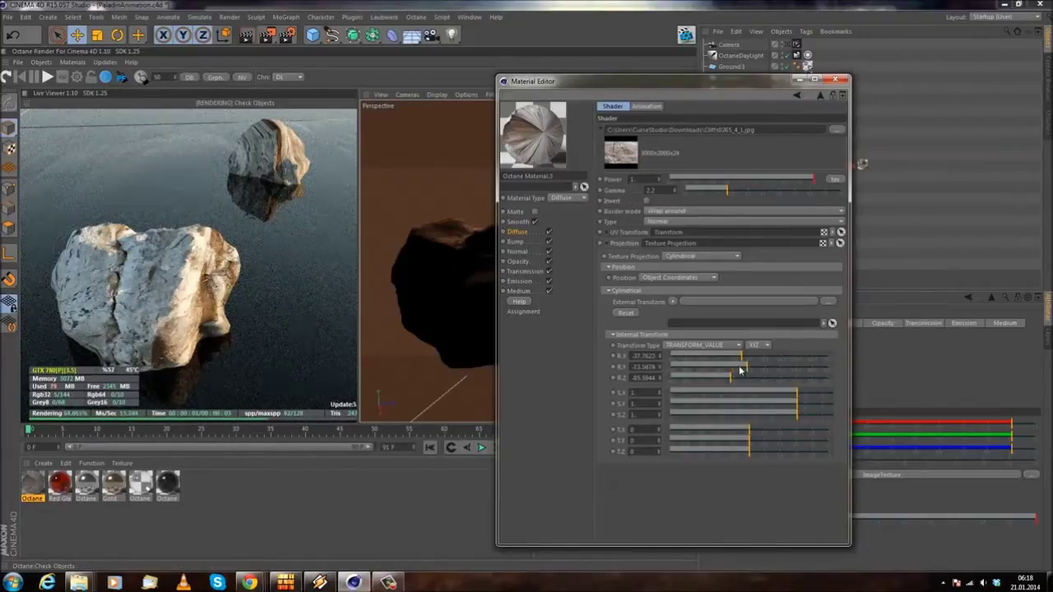
left_click_drag(740, 368, 743, 368)
mouse_move(796, 394)
left_mouse_down()
mouse_move(777, 392)
mouse_move(794, 413)
mouse_move(748, 404)
left_mouse_up()
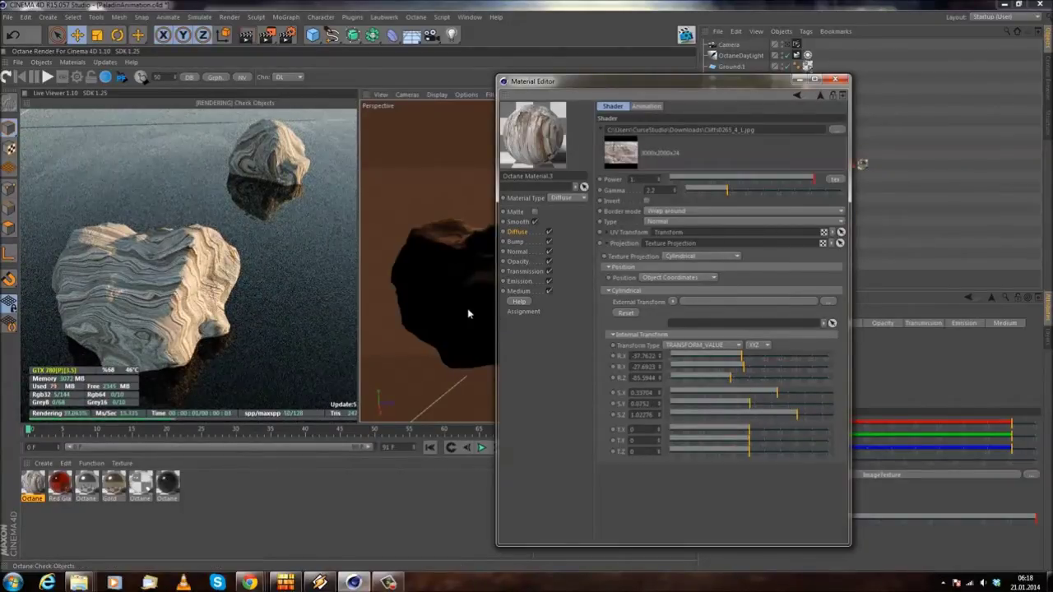
left_click_drag(771, 408, 778, 403)
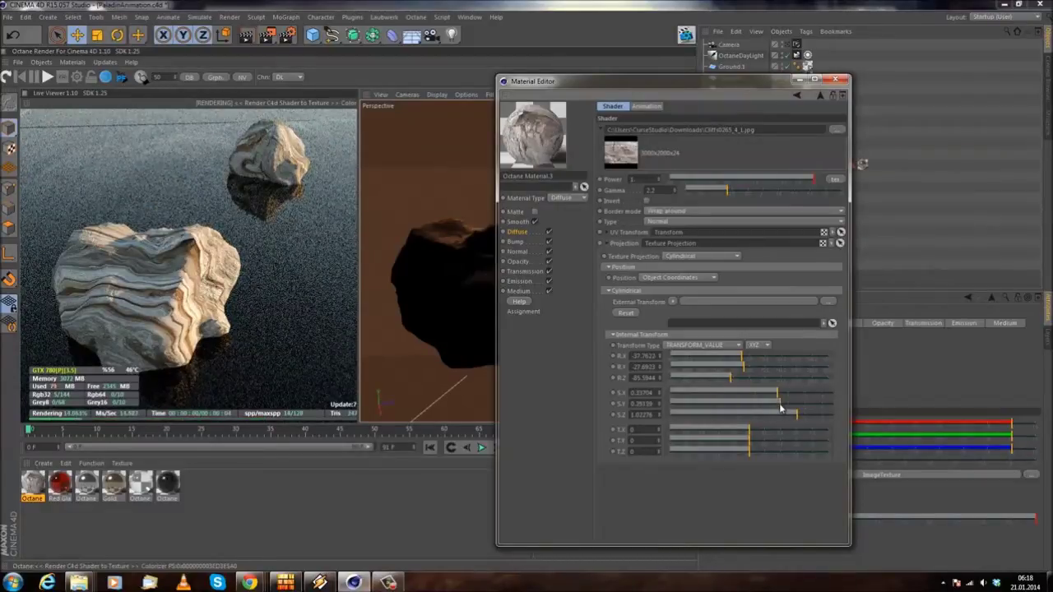
- Try the Box and UV projections on the diffuse image texture, and switch the projection to Spherical
left_click(696, 256)
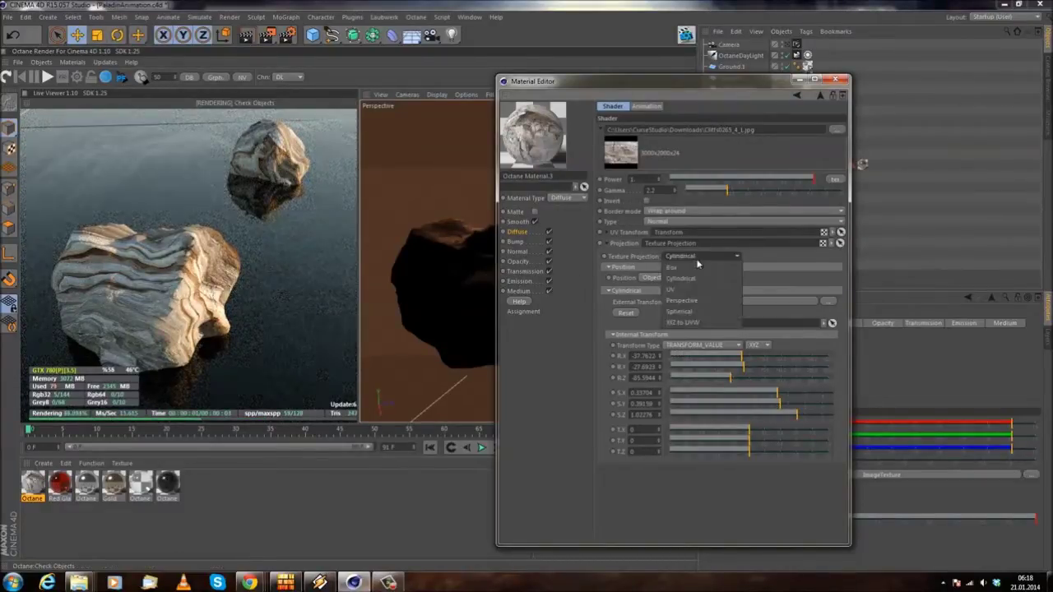
left_click(691, 267)
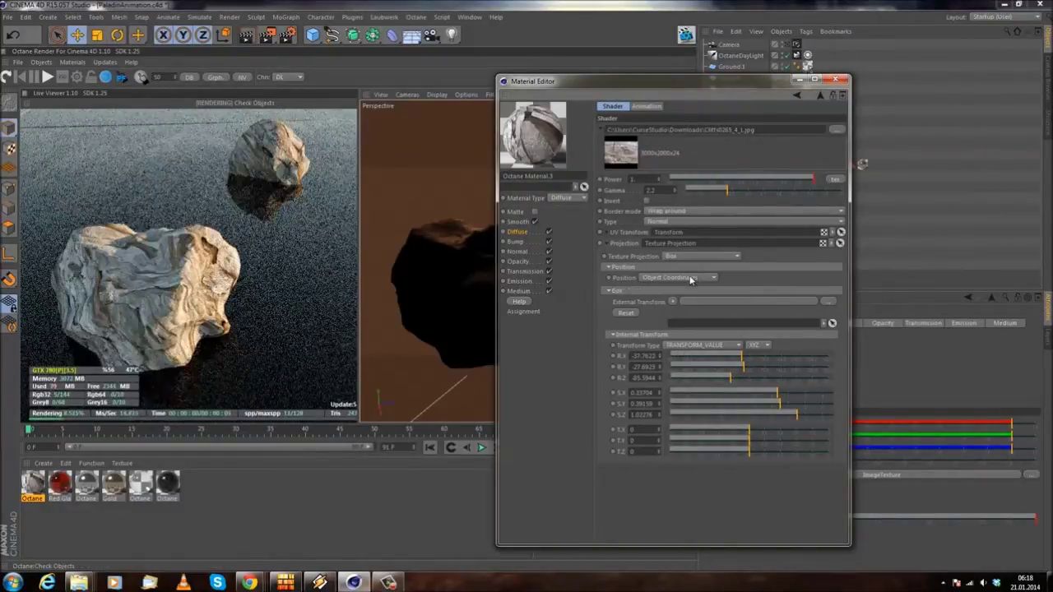
left_click(700, 258)
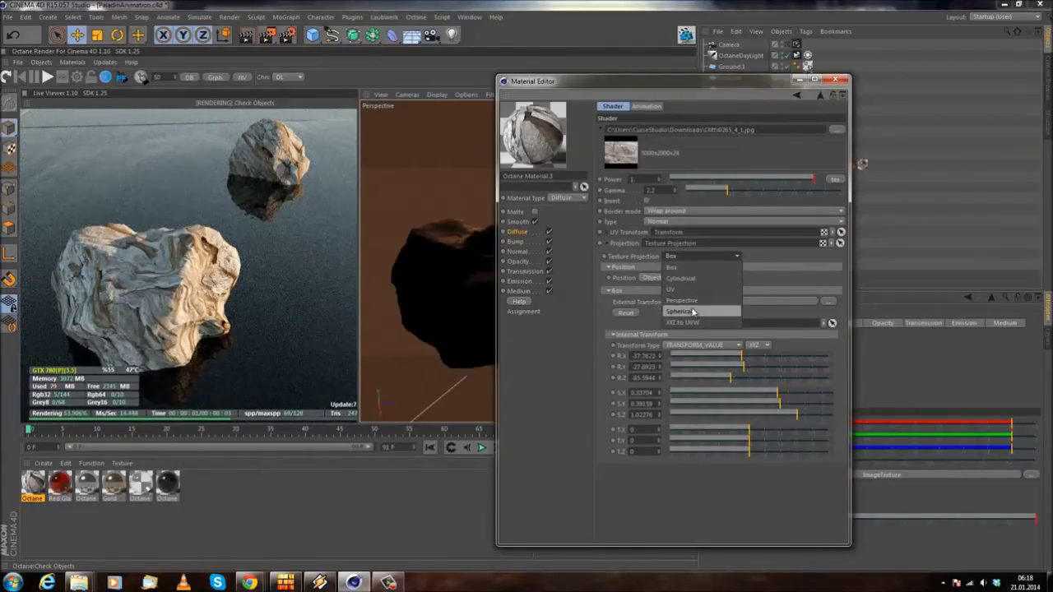
left_click(698, 292)
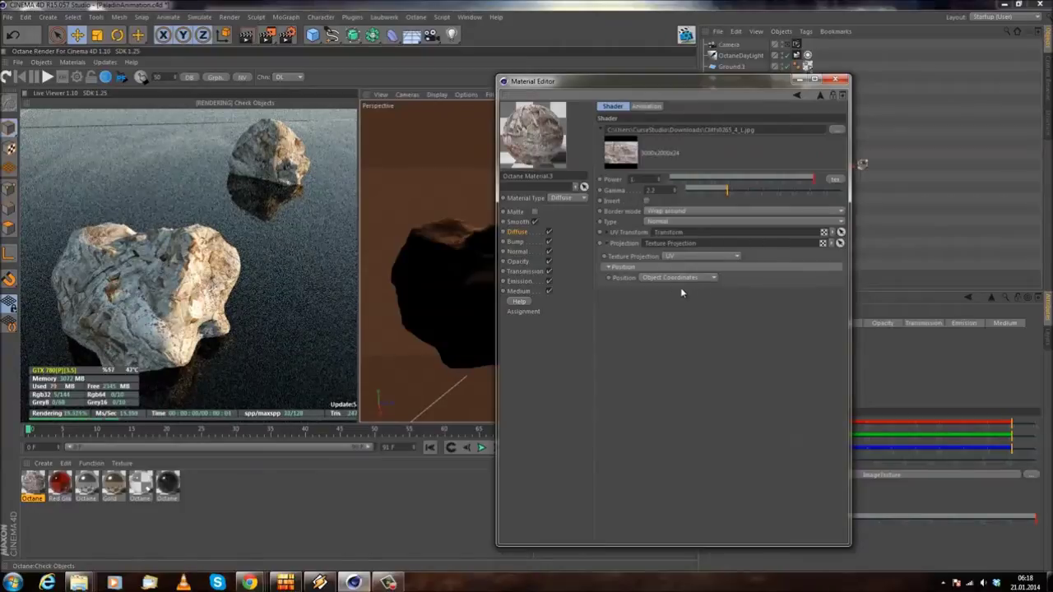
left_click(687, 256)
left_click(682, 311)
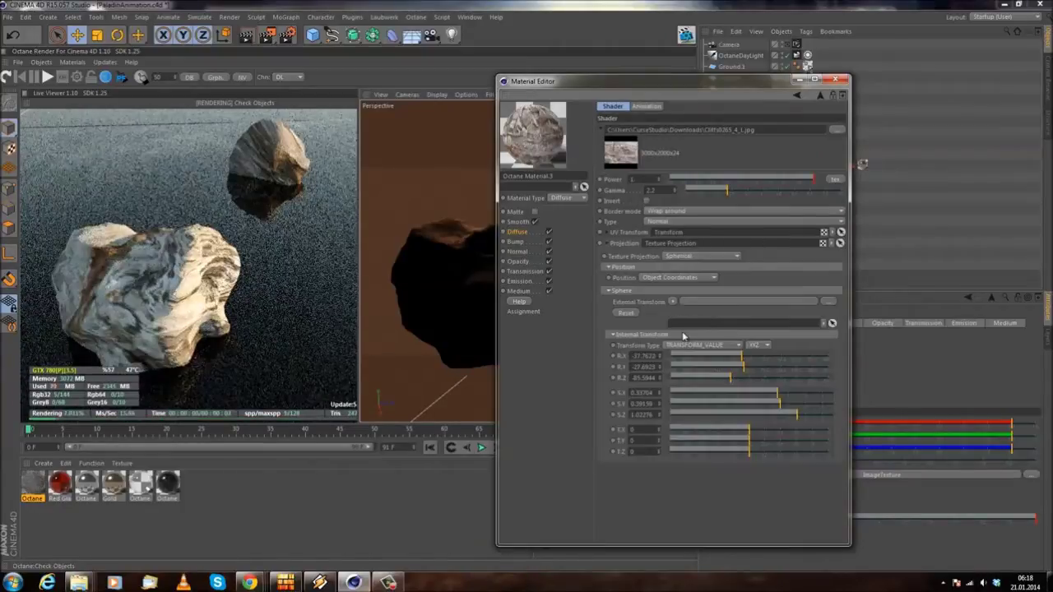
- Set the spherical projection's XYZ rotation to about 55.4, 27.7, 35.2 and its XYZ scale to about 0.07 each
left_click(761, 357)
left_click(756, 369)
left_click(757, 378)
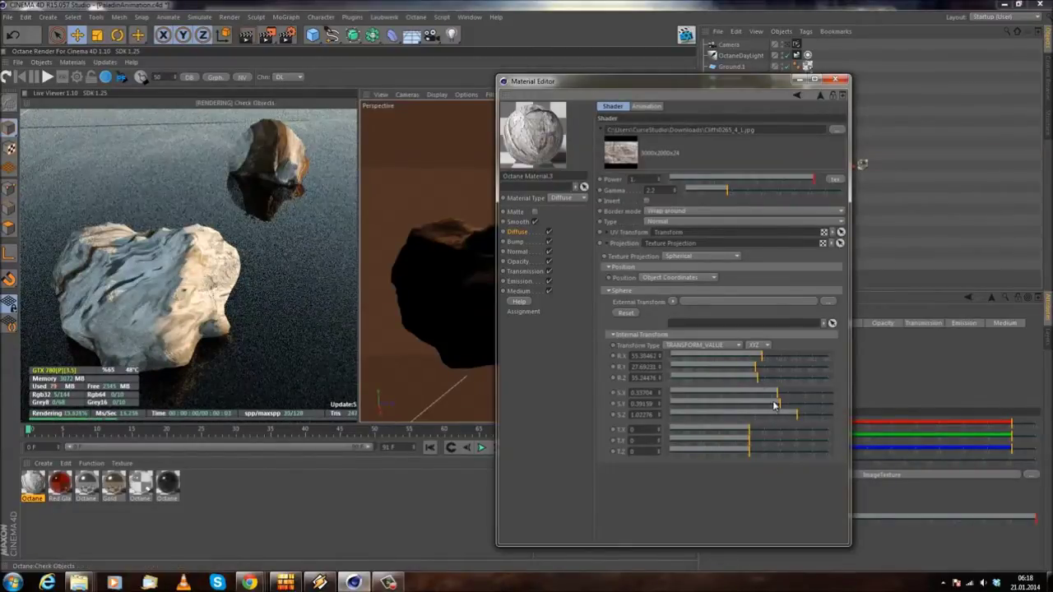
left_click(747, 416)
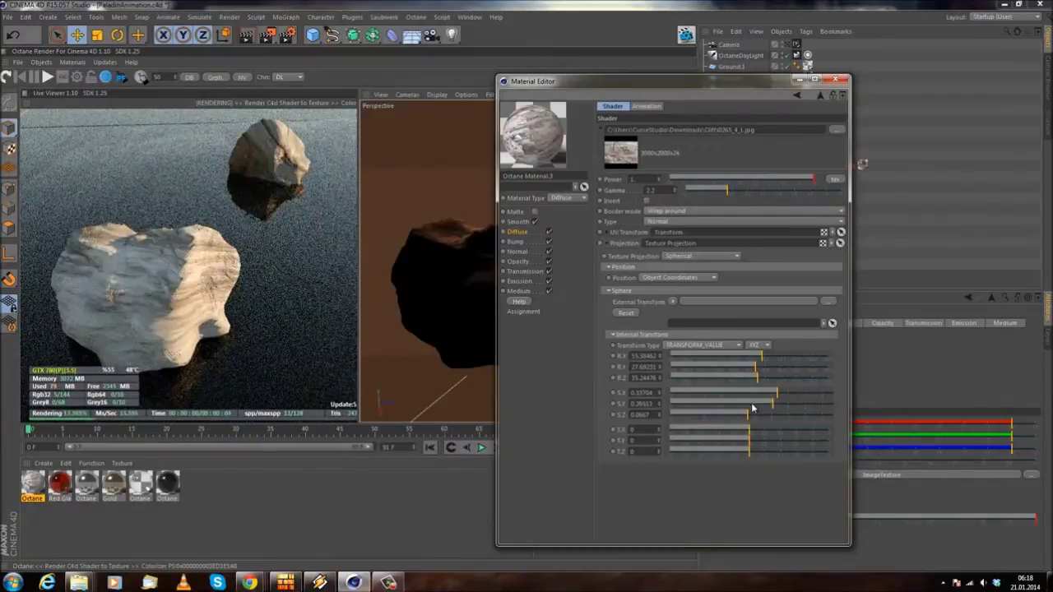
left_click(751, 403)
left_click(748, 404)
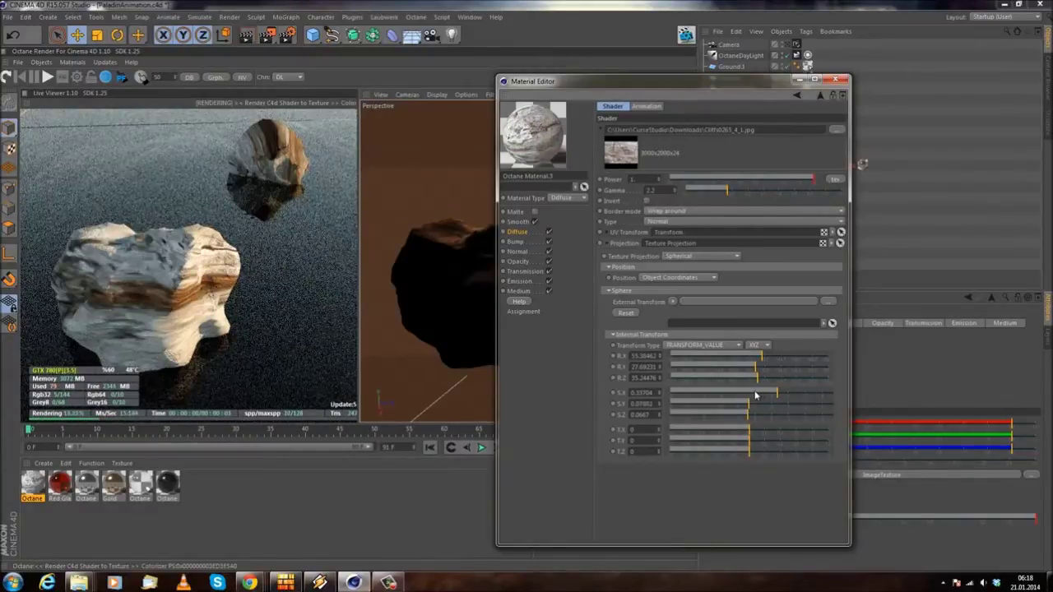
left_click(750, 394)
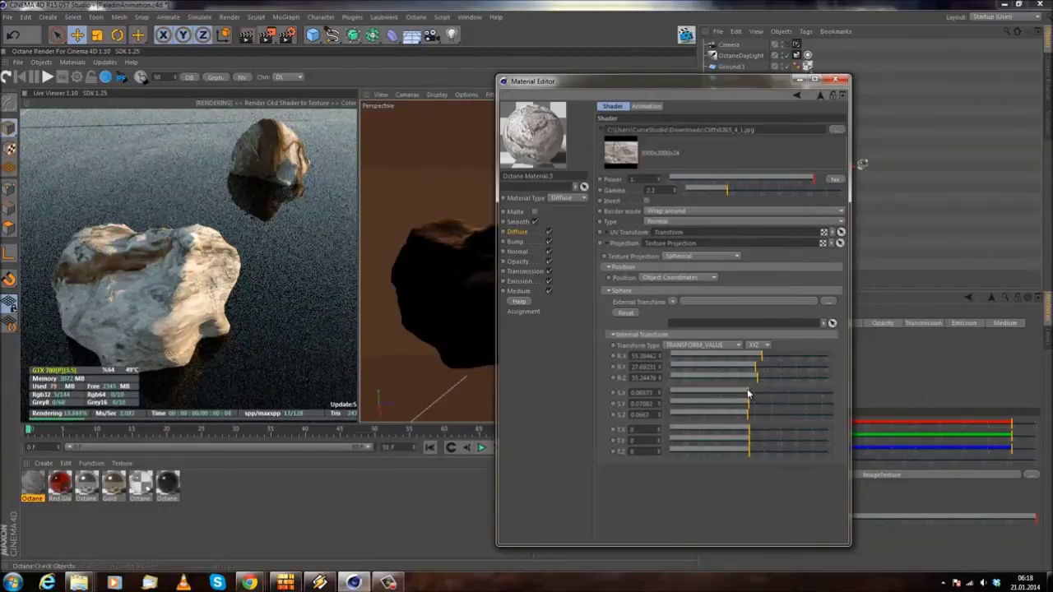
- Set the diffuse image texture's projection to Box
left_click_drag(441, 305, 491, 258, "alt")
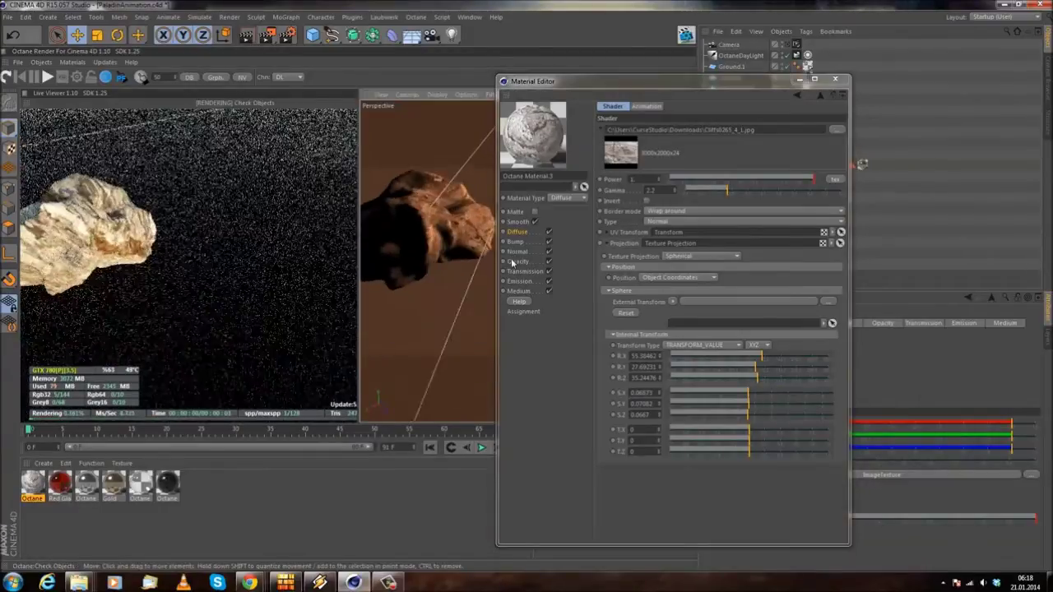
middle_click_drag(486, 255, 426, 287, "alt")
scroll(426, 286, "down", 4)
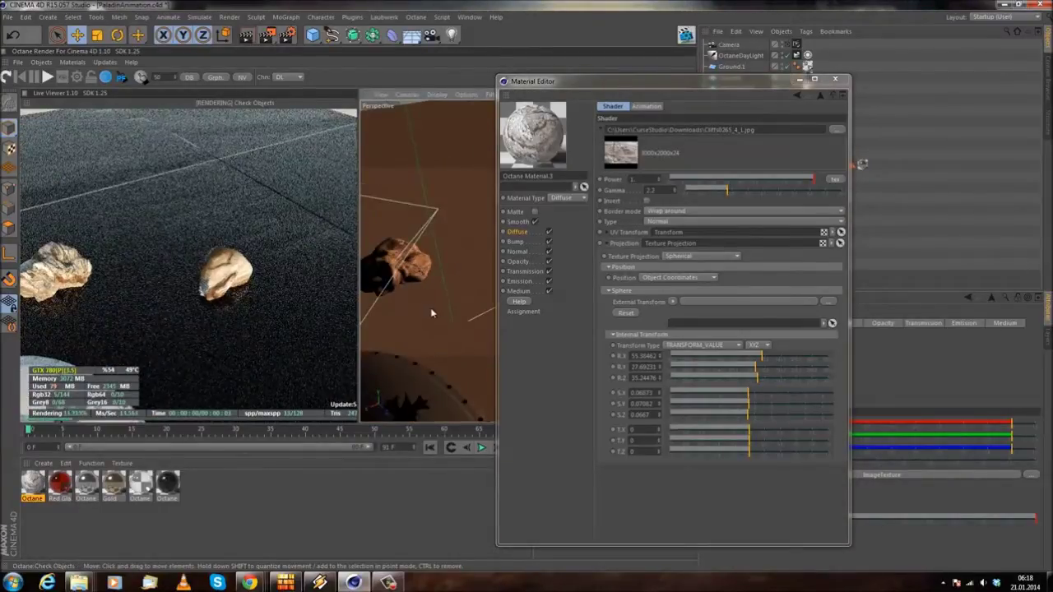
left_click_drag(432, 312, 414, 301, "alt")
right_click_drag(492, 225, 452, 254, "alt")
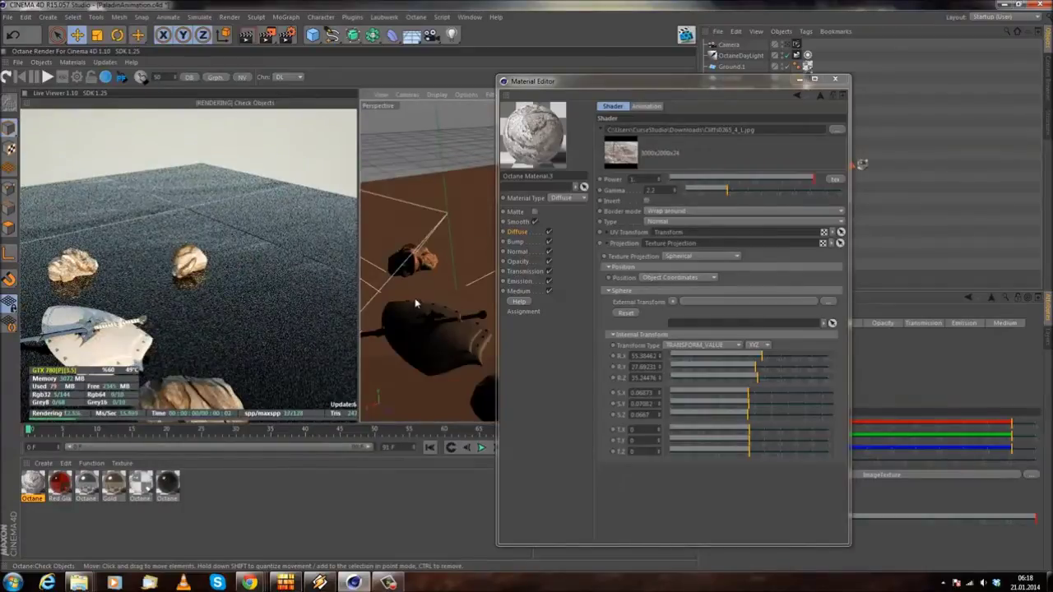
left_click_drag(436, 347, 403, 280, "alt")
left_click(702, 256)
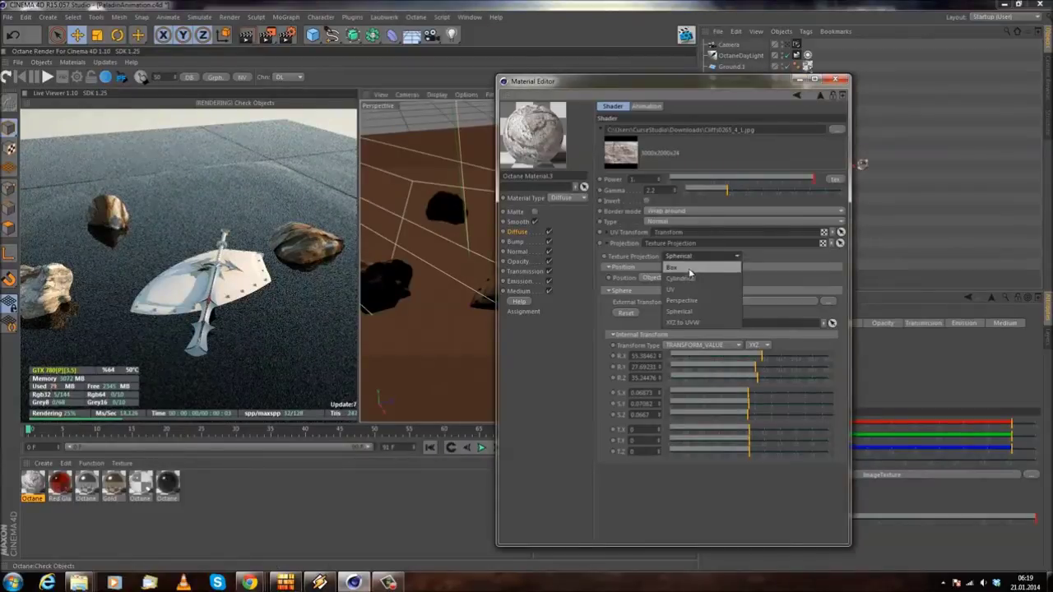
left_click(691, 270)
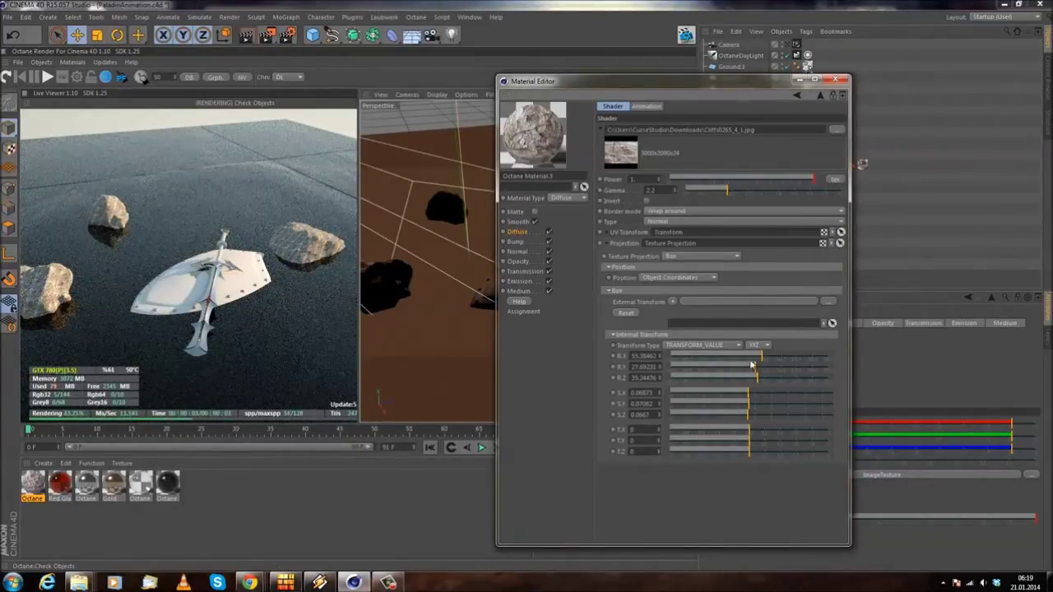
- Reset the box projection's transform values and restart the live render
right_click(658, 359)
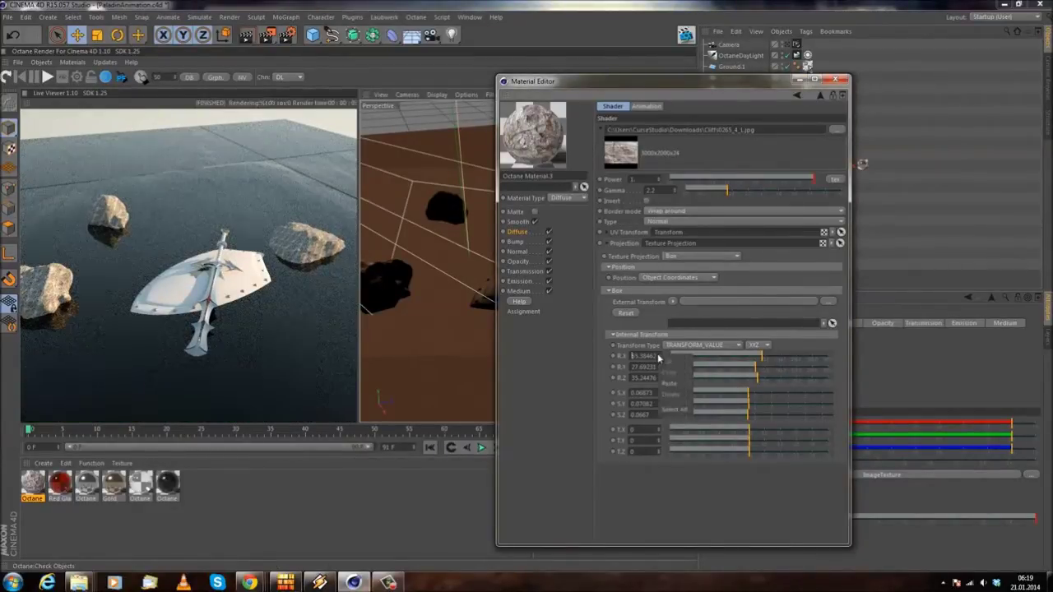
right_click(656, 359)
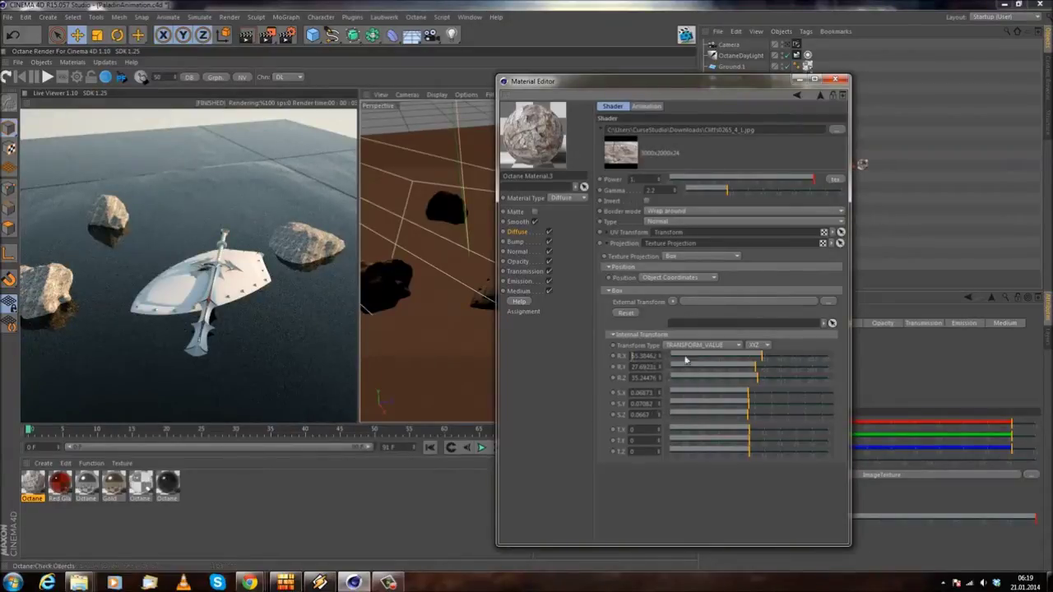
left_click(624, 316)
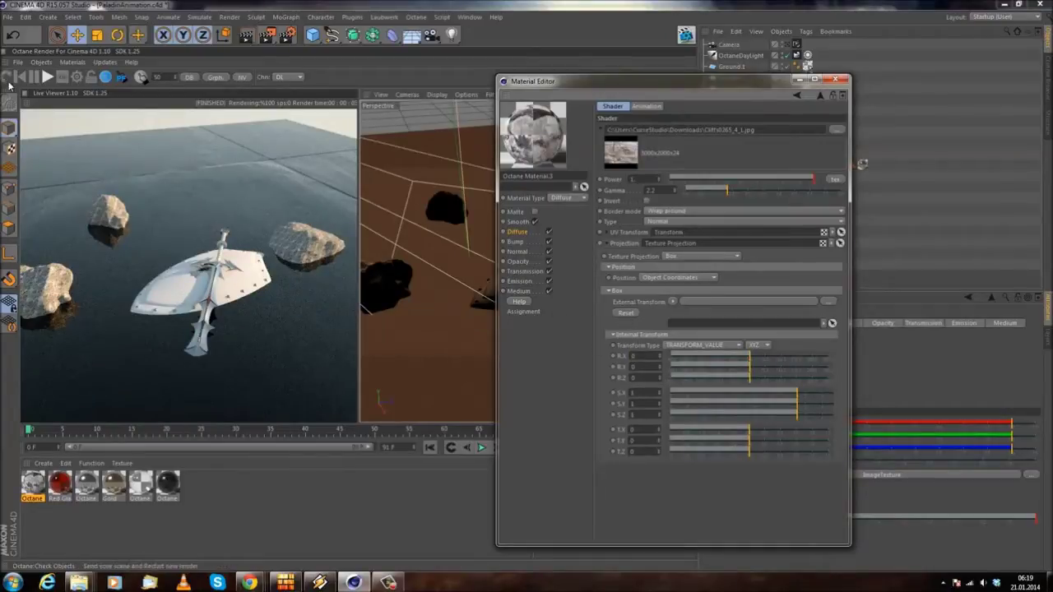
left_click(8, 78)
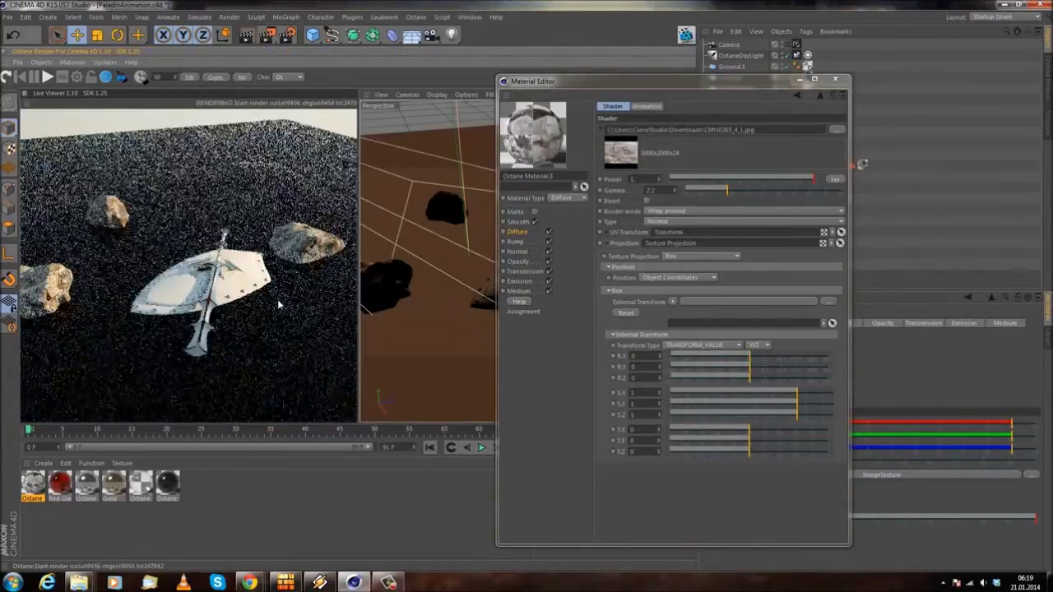
- Set the box projection's XYZ rotation to about 30.2, 10.1 and 25.2
left_click_drag(418, 295, 390, 326, "alt")
scroll(430, 306, "up", 4)
left_click_drag(412, 274, 384, 295, "alt")
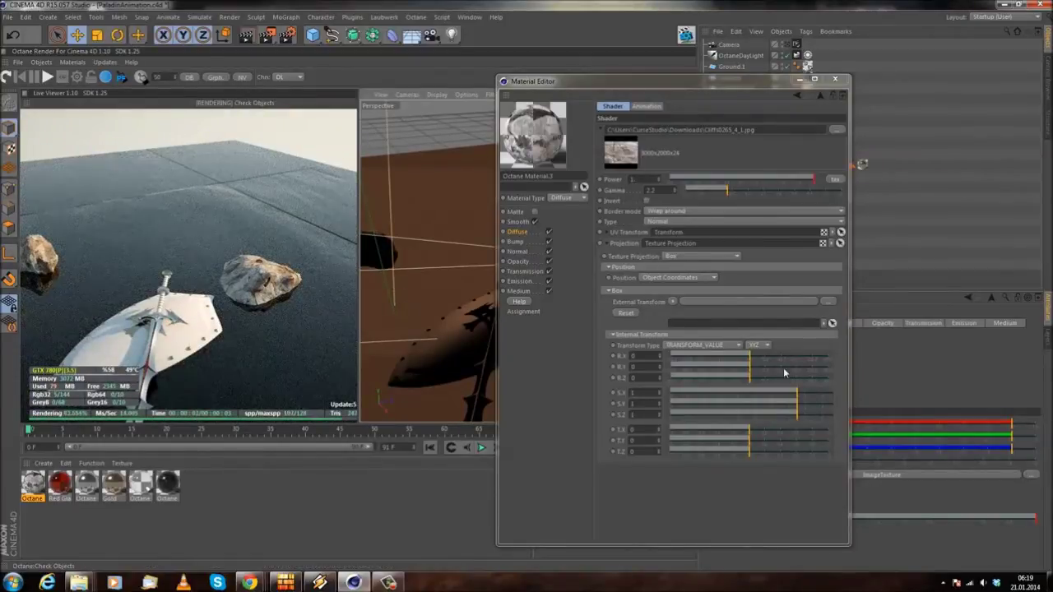
left_click_drag(756, 356, 761, 355)
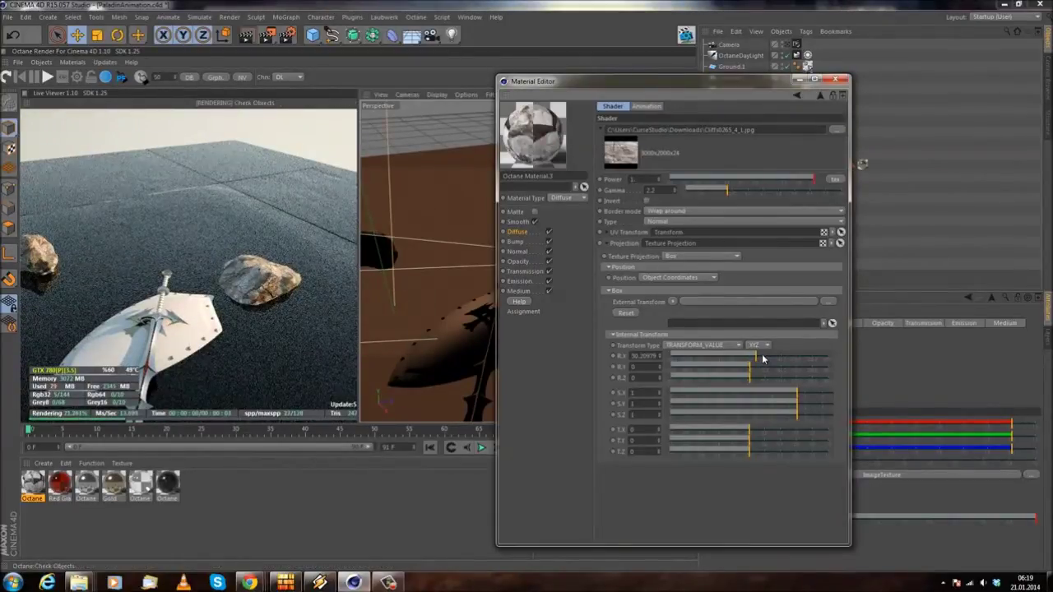
right_click_drag(486, 265, 469, 258, "alt")
mouse_move(447, 274)
left_mouse_down("alt")
mouse_move(465, 247)
mouse_move(444, 280)
mouse_move(461, 282)
left_mouse_up("alt")
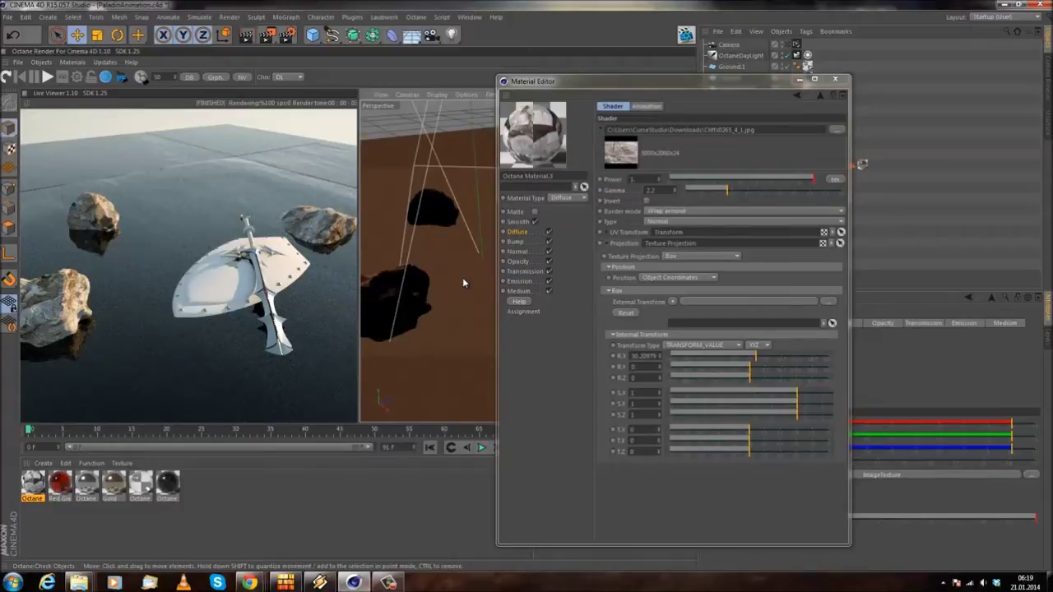
left_click_drag(758, 374, 753, 373)
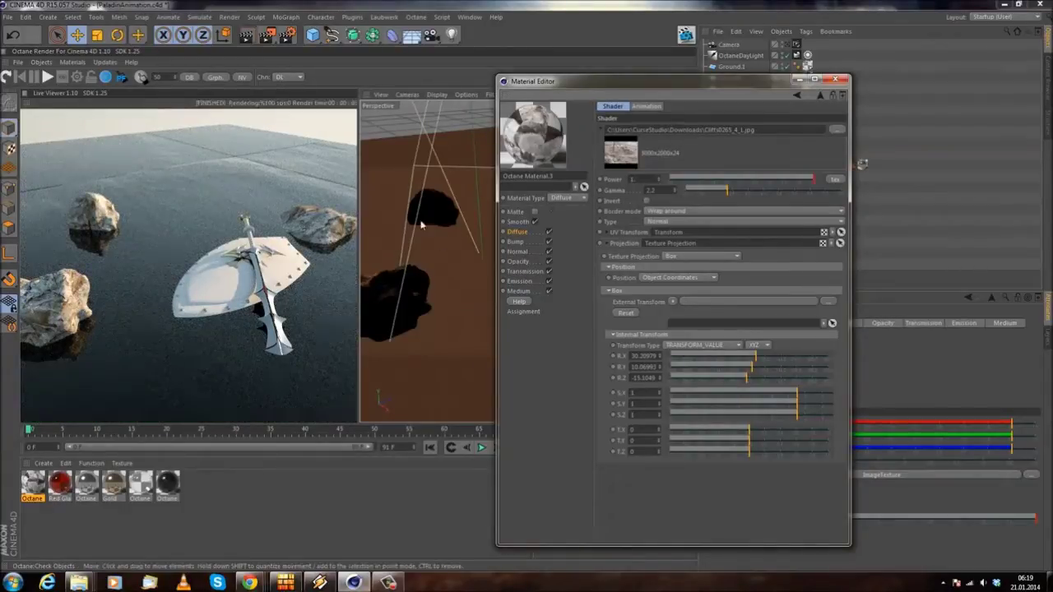
left_click_drag(749, 381, 757, 376)
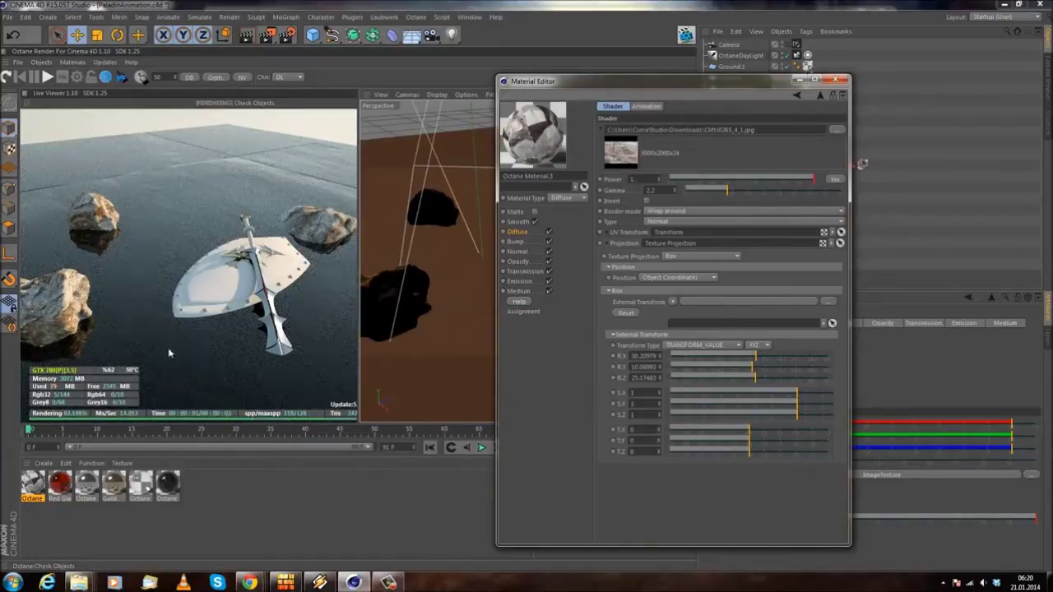
- Minimize the Material Editor and add an Octane ObjectTag to the Ground.1 plane
left_click_drag(443, 268, 457, 303, "alt")
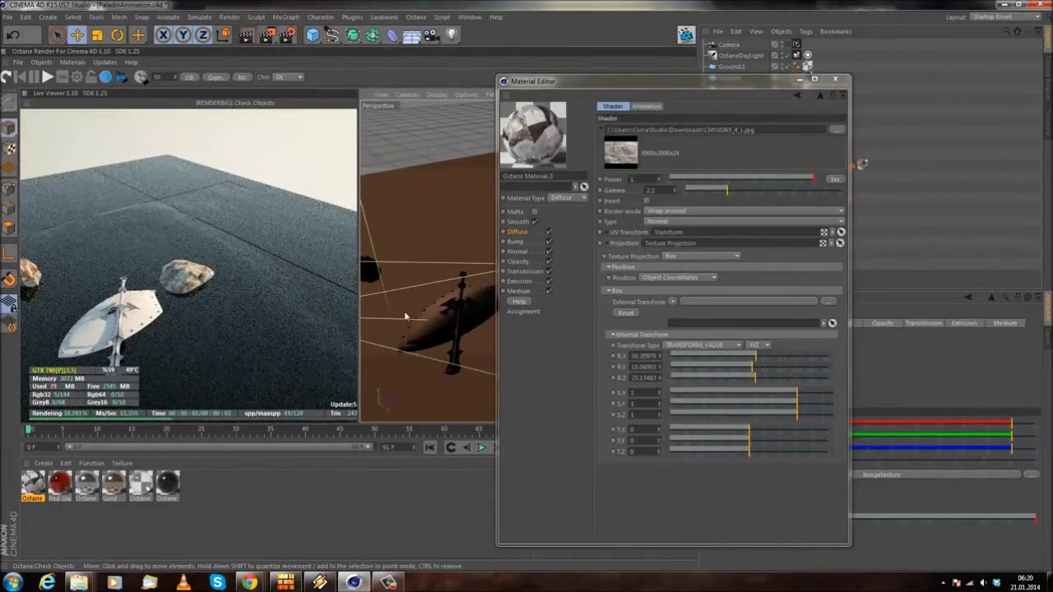
mouse_move(456, 258)
left_mouse_down("alt")
mouse_move(466, 282)
mouse_move(451, 275)
mouse_move(473, 280)
mouse_move(458, 326)
mouse_move(468, 284)
mouse_move(456, 273)
left_mouse_up("alt")
left_click_drag(453, 334, 480, 272, "alt")
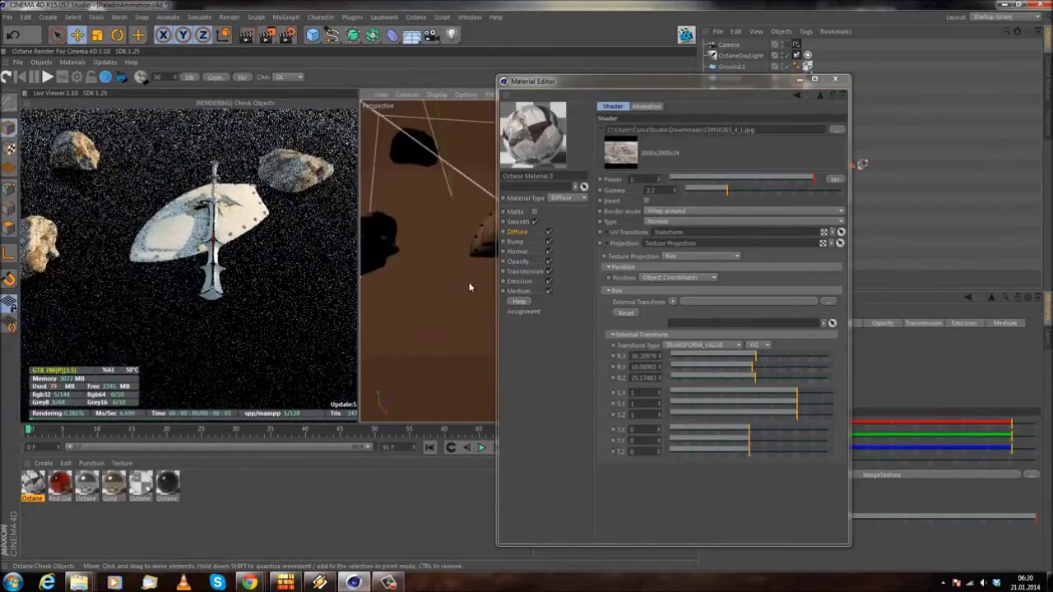
middle_click_drag(478, 264, 477, 261, "alt")
left_click_drag(474, 270, 433, 271, "alt")
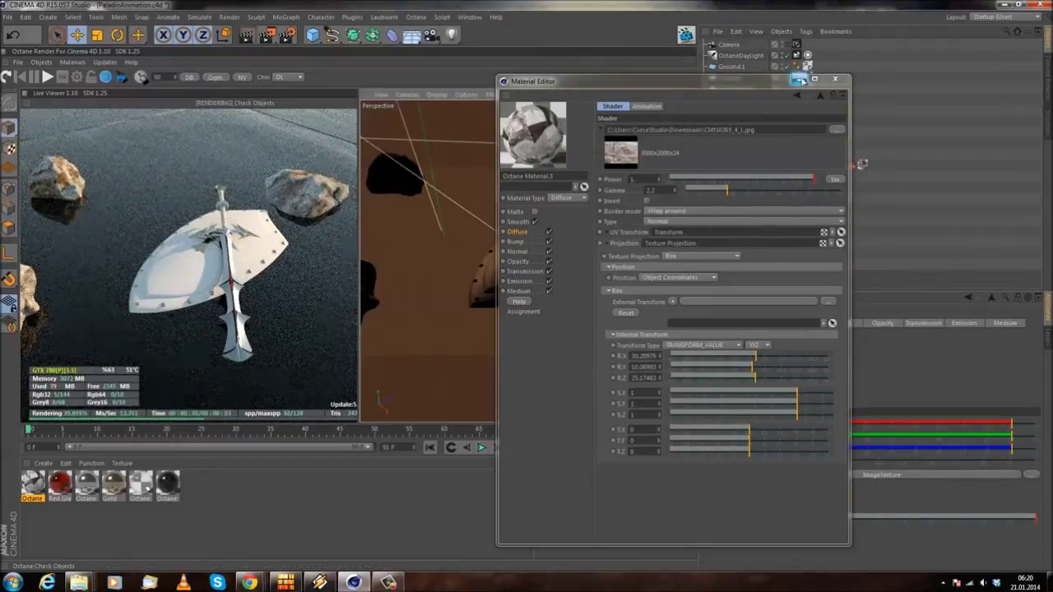
left_click(799, 79)
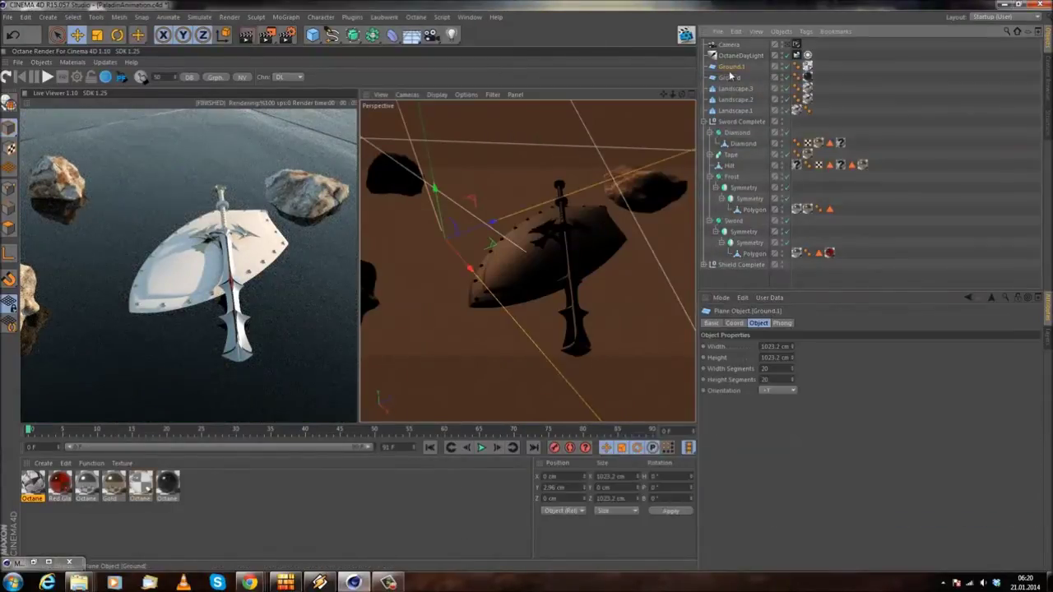
right_click(734, 68)
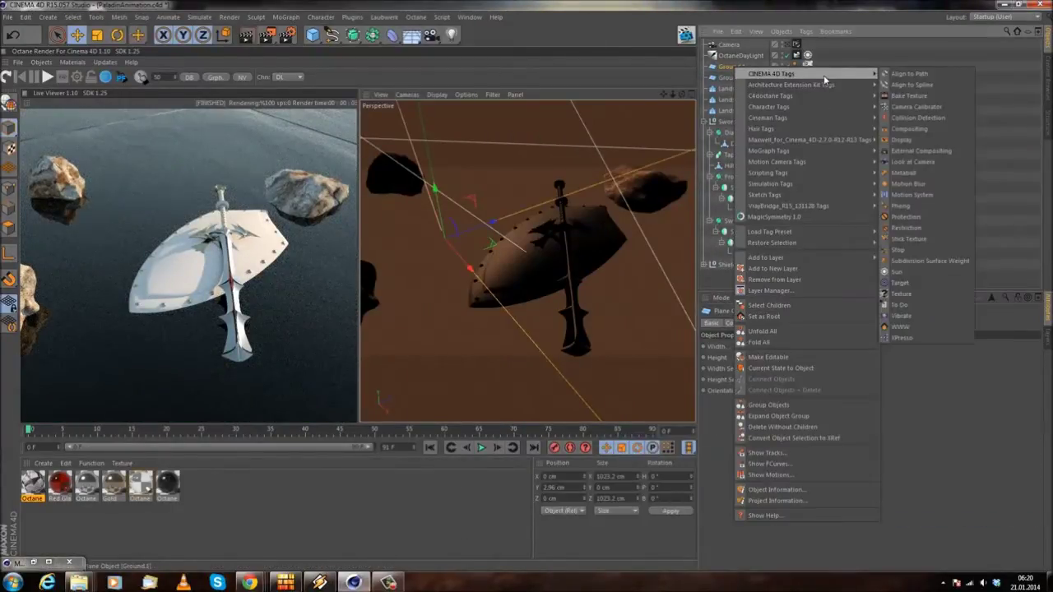
mouse_move(823, 95)
left_click(925, 129)
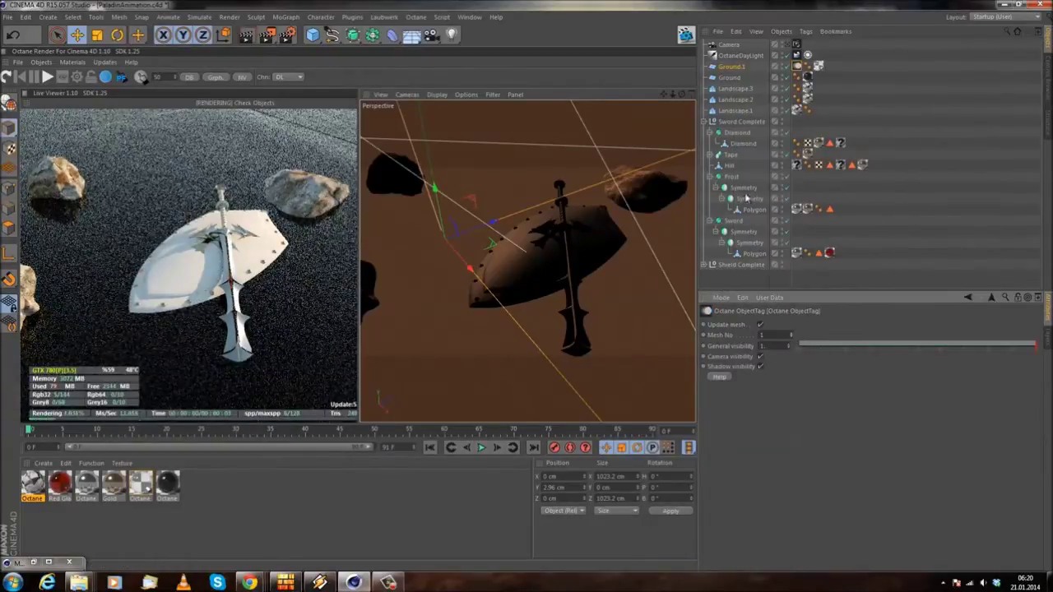
left_click(732, 67)
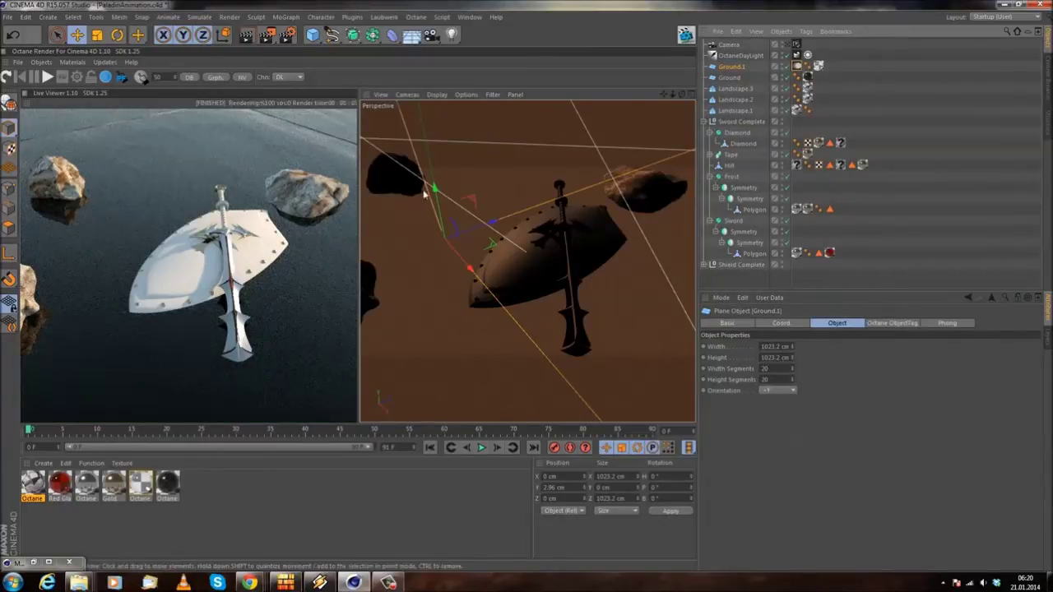
- Add an Octane Camera to the scene
left_click(41, 63)
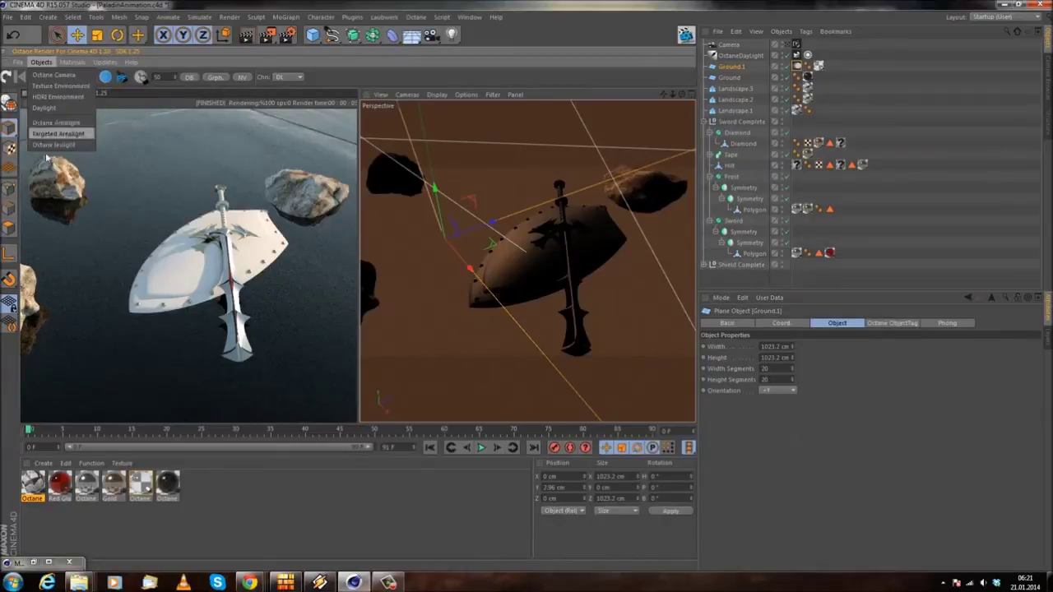
left_click(54, 75)
left_click(843, 98)
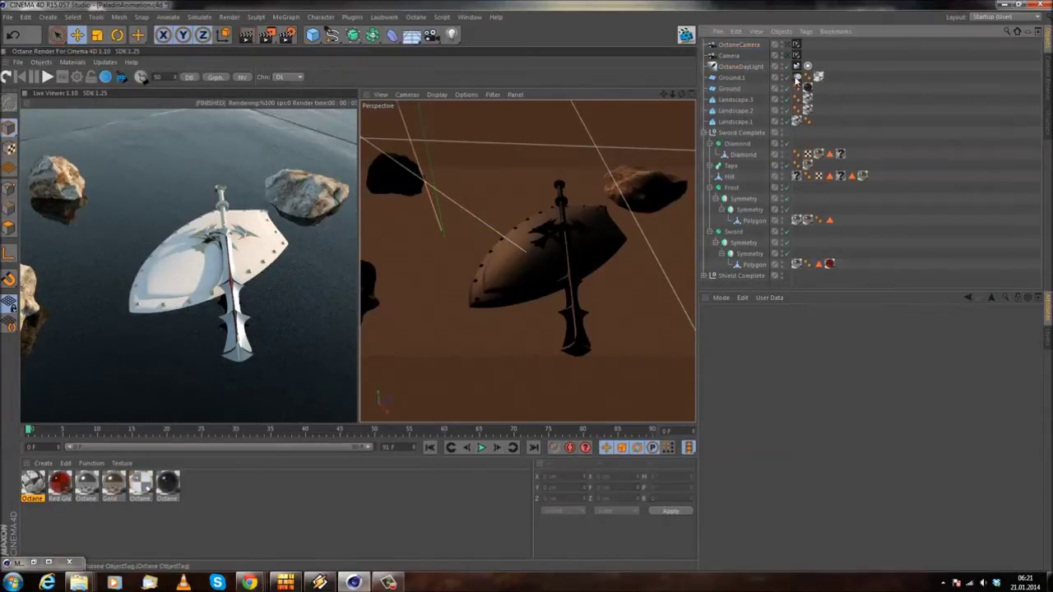
- Lower the Ground.1 plane along the Y axis to just below 0 cm
left_click(730, 78)
left_click_drag(434, 194, 440, 201)
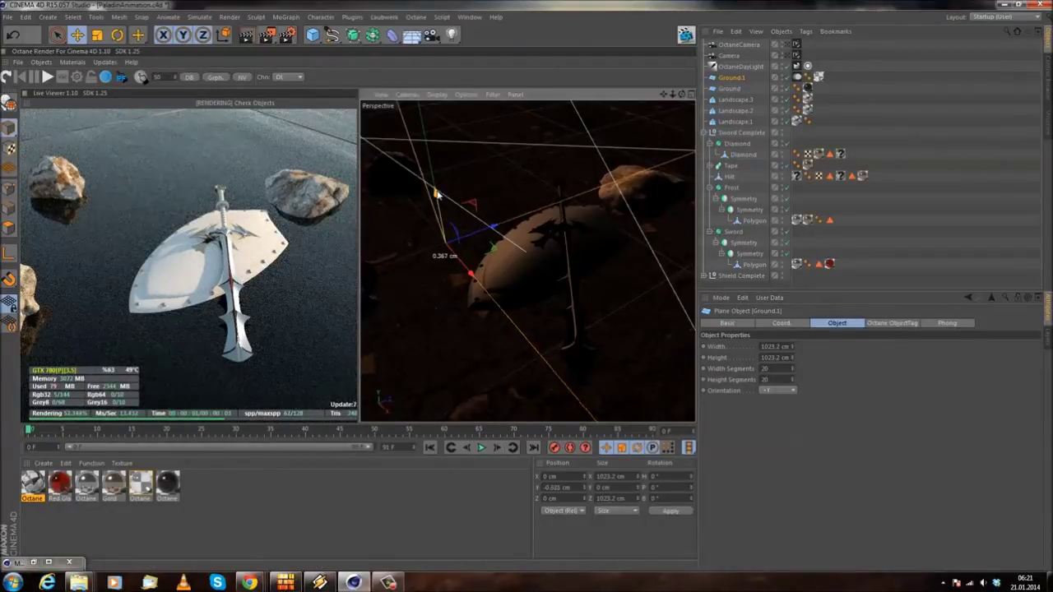
mouse_move(437, 195)
left_mouse_down()
mouse_move(441, 207)
mouse_move(436, 196)
left_mouse_up()
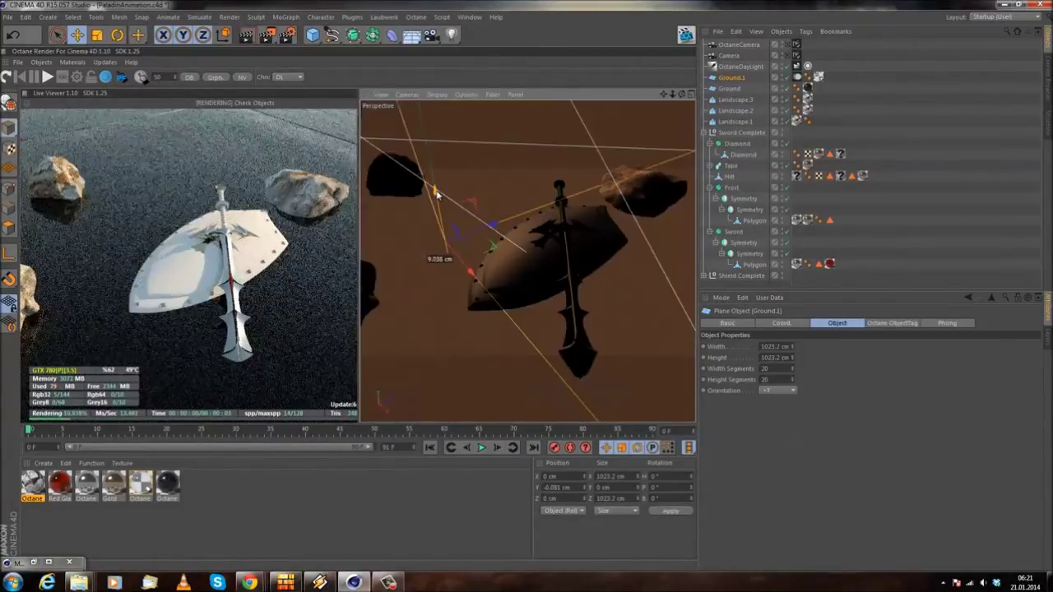
- Add an Octane LightTag to the Ground plane
right_click(726, 89)
mouse_move(794, 119)
left_click(891, 141)
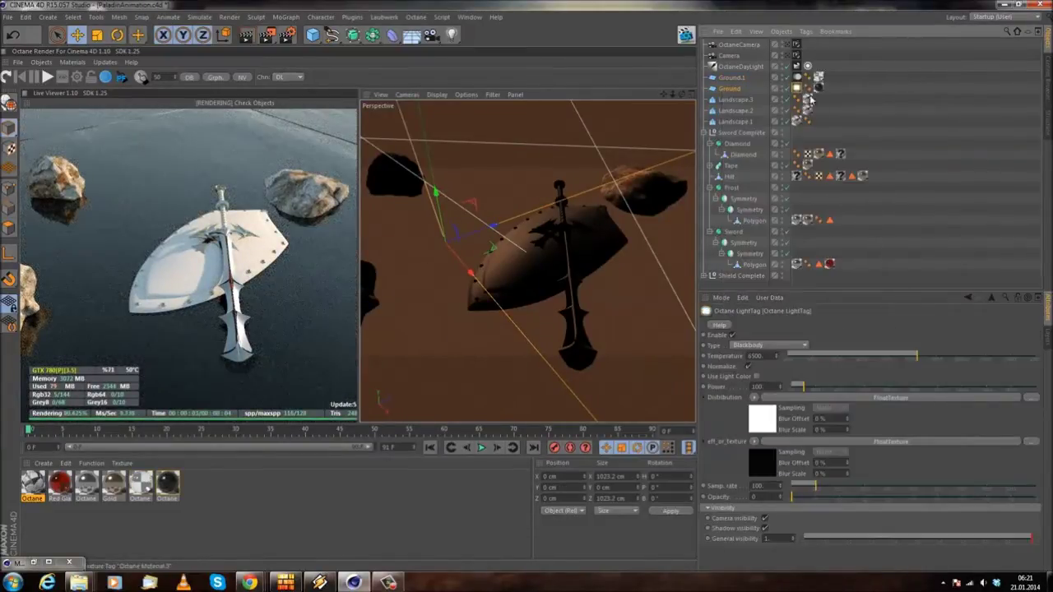
- Add an Octane ObjectTag to the Ground plane
right_click(744, 90)
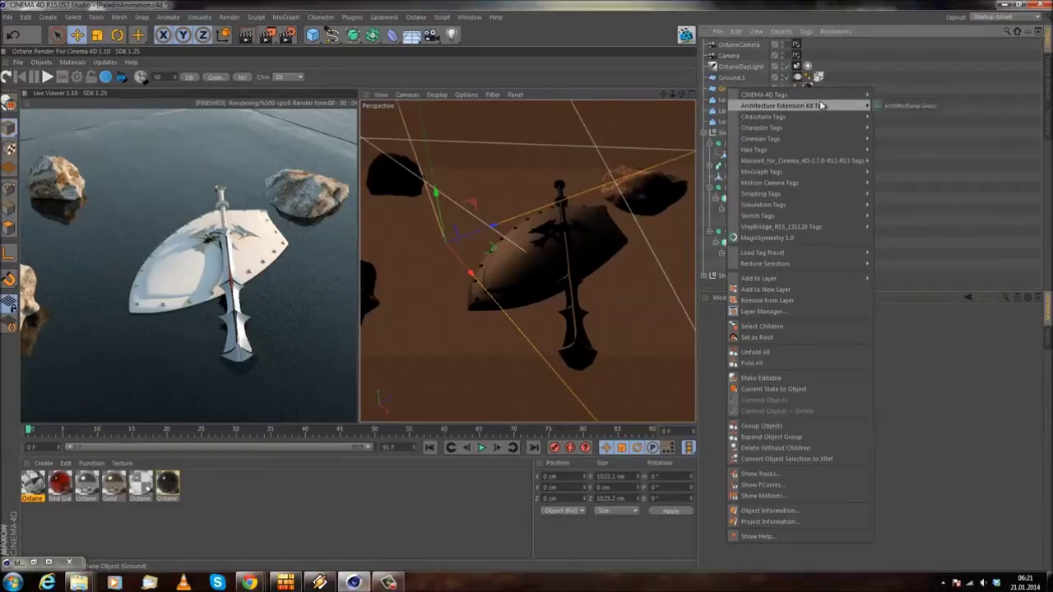
mouse_move(841, 105)
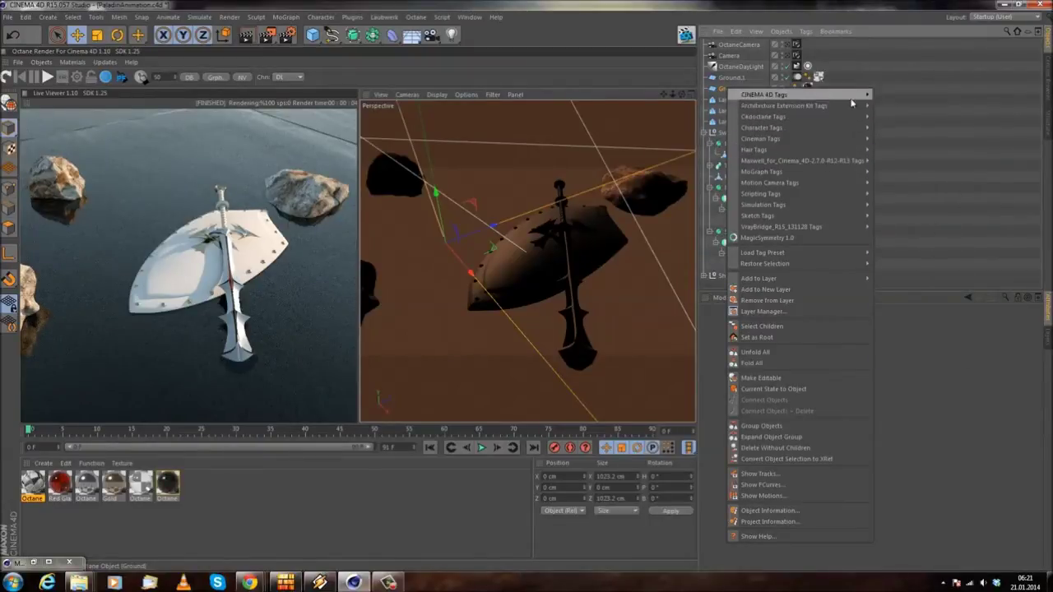
mouse_move(836, 129)
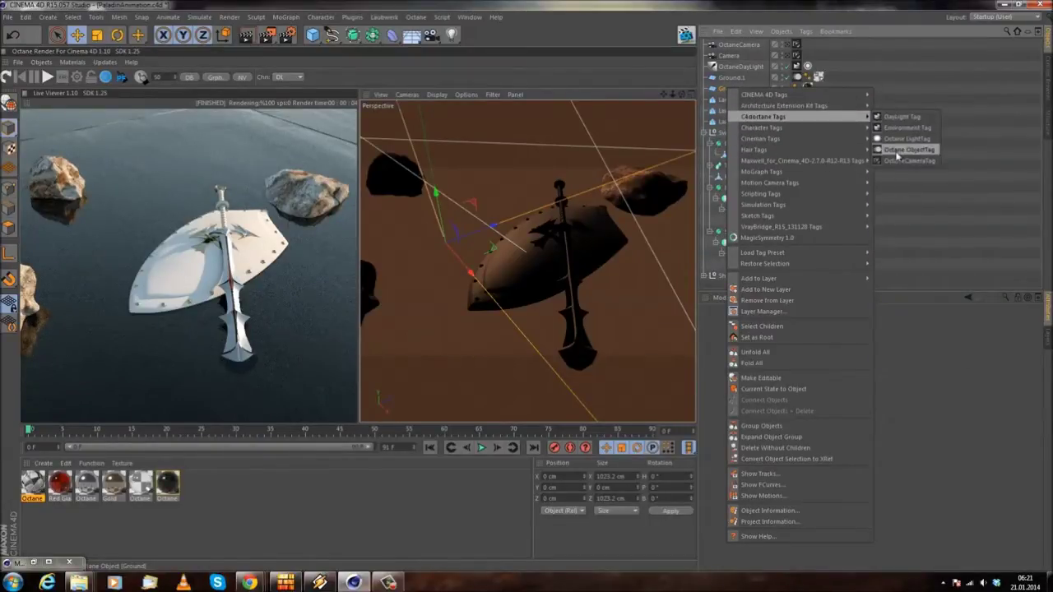
left_click(905, 150)
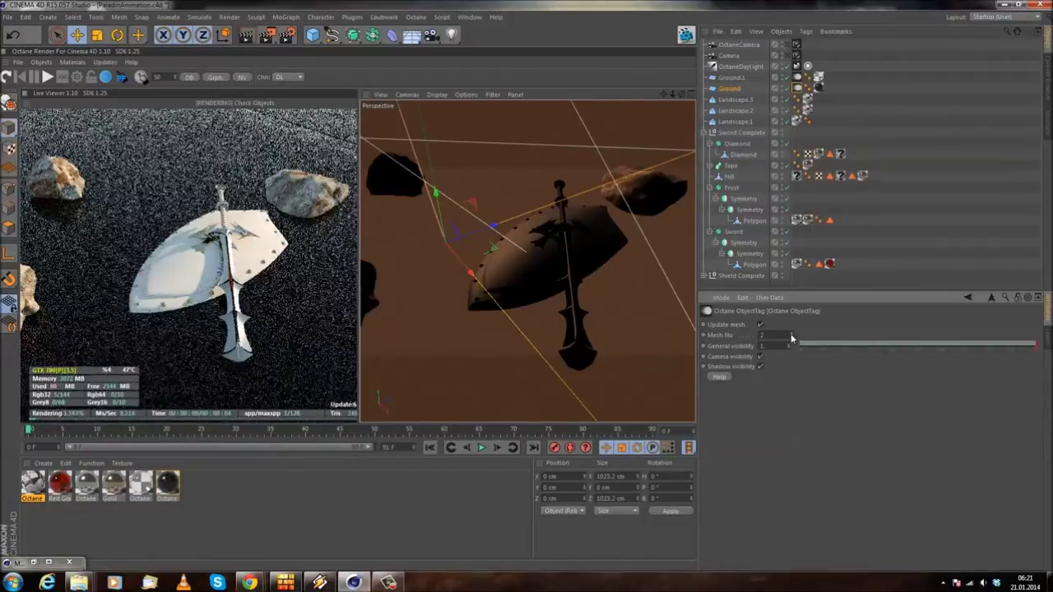
- Move the Ground.1 plane along the Y axis up to about 9.6 cm and back down to about -0.9 cm
left_click(732, 78)
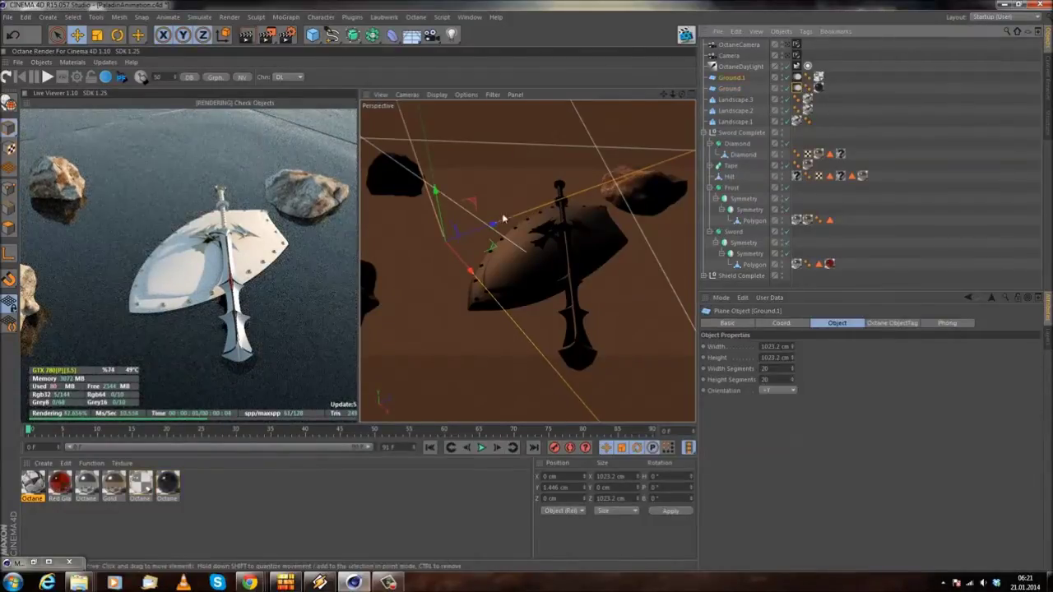
left_click_drag(438, 196, 411, 190)
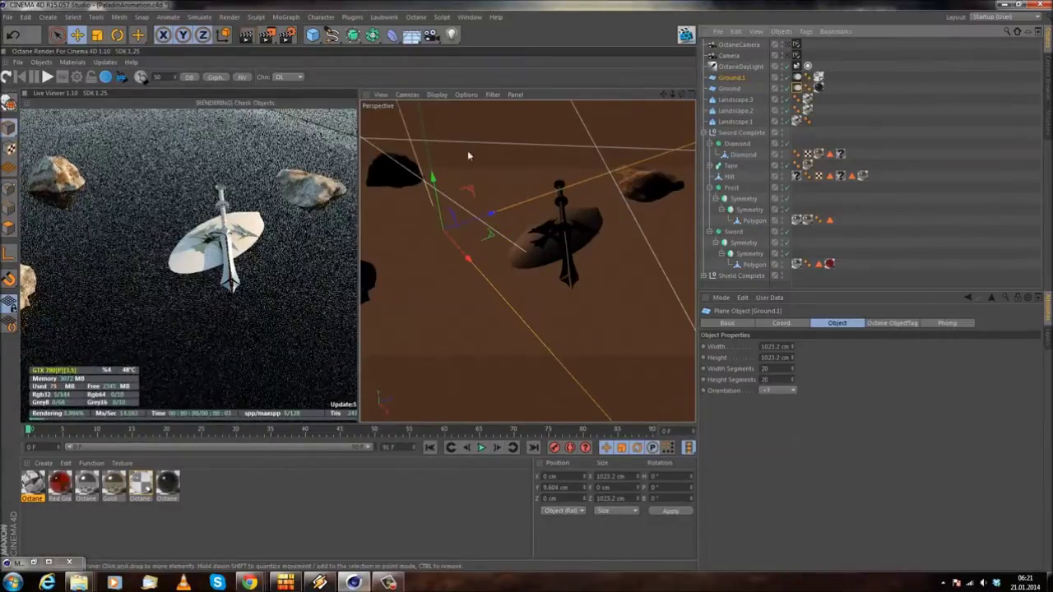
left_click_drag(435, 200, 443, 197)
- Raise the Ground.1 plane in small moves along the Y axis to about 0.2 cm
left_click_drag(504, 277, 529, 258, "alt")
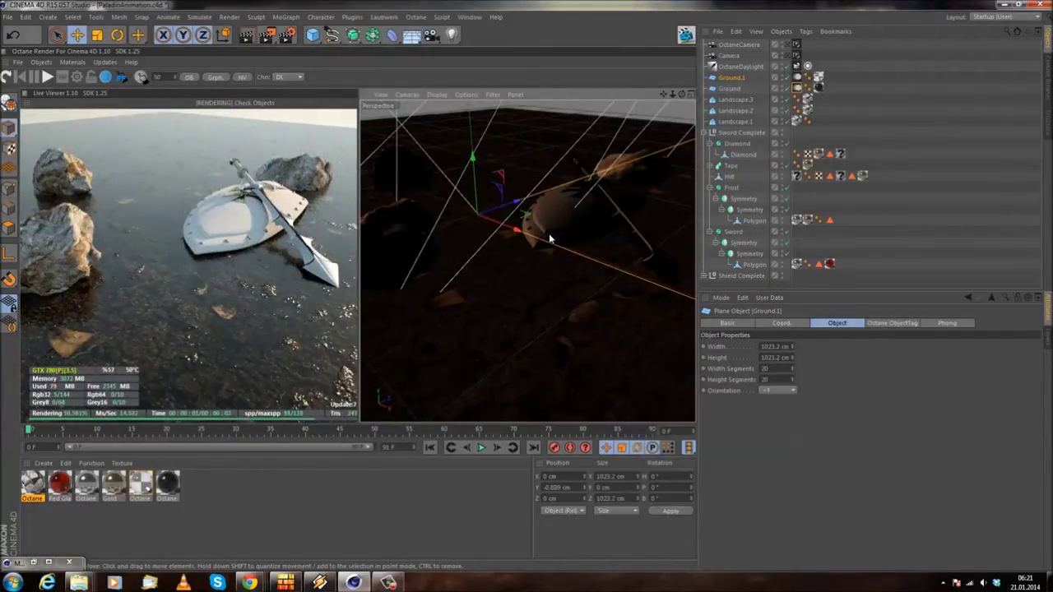
scroll(550, 238, "up", 3)
mouse_move(528, 261)
left_mouse_down("alt")
mouse_move(543, 251)
mouse_move(540, 236)
mouse_move(525, 266)
left_mouse_up("alt")
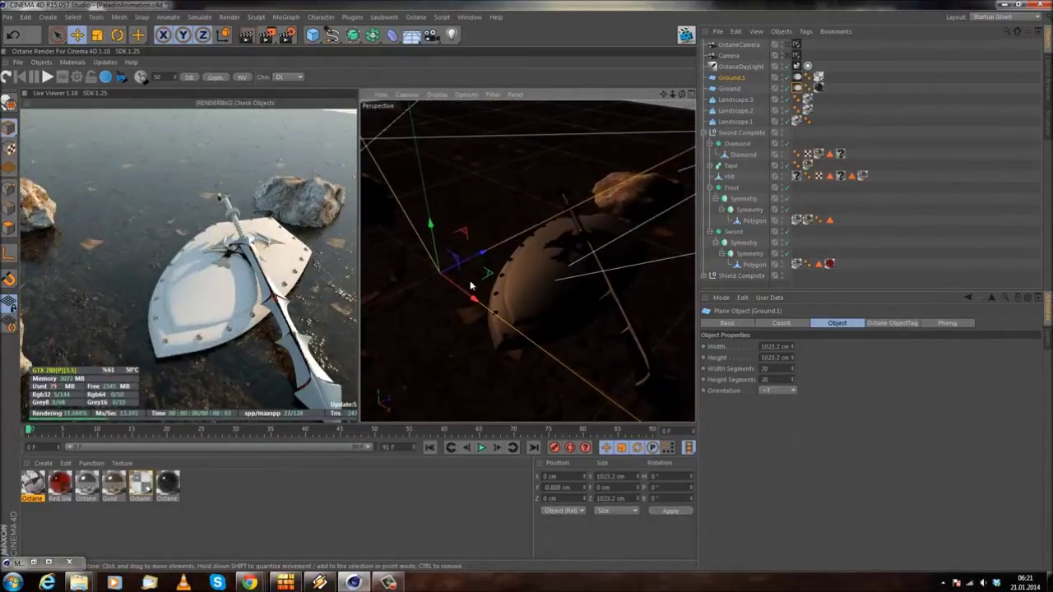
scroll(465, 275, "up", 3)
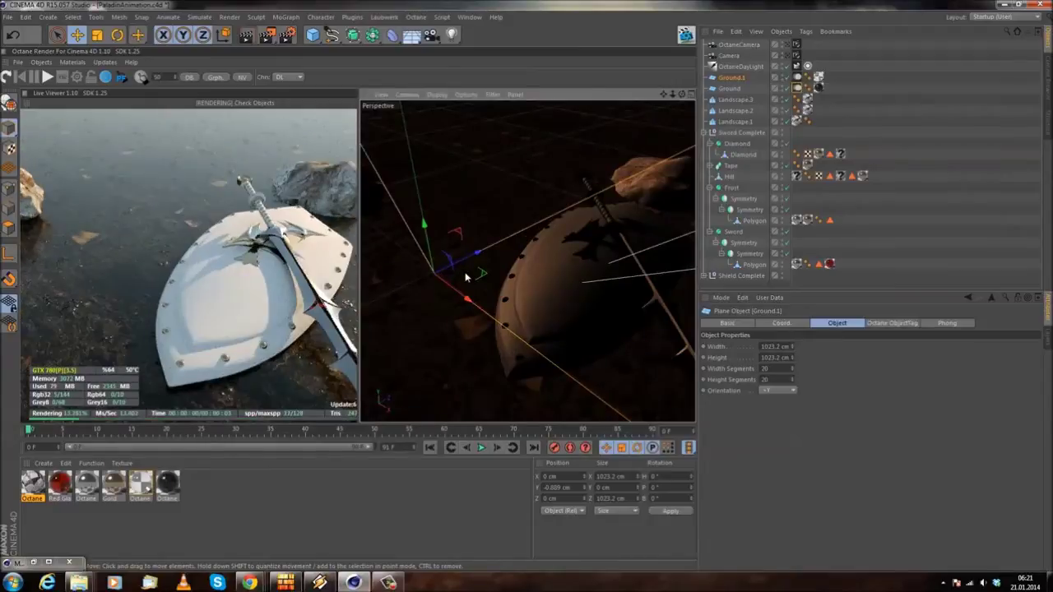
left_click_drag(483, 306, 515, 272, "alt")
left_click_drag(442, 156, 442, 156)
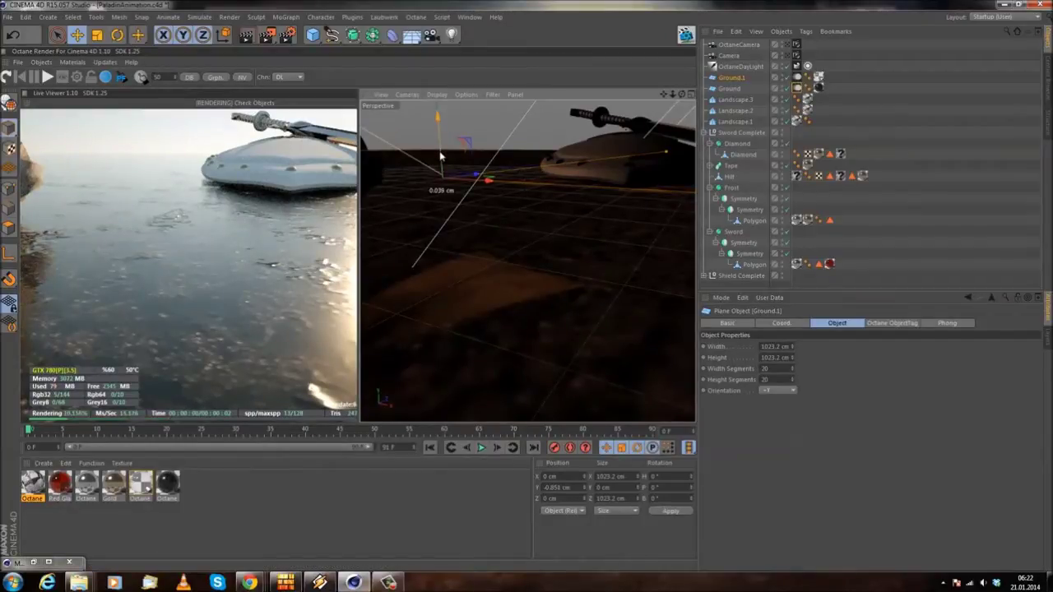
left_click_drag(441, 156, 440, 140)
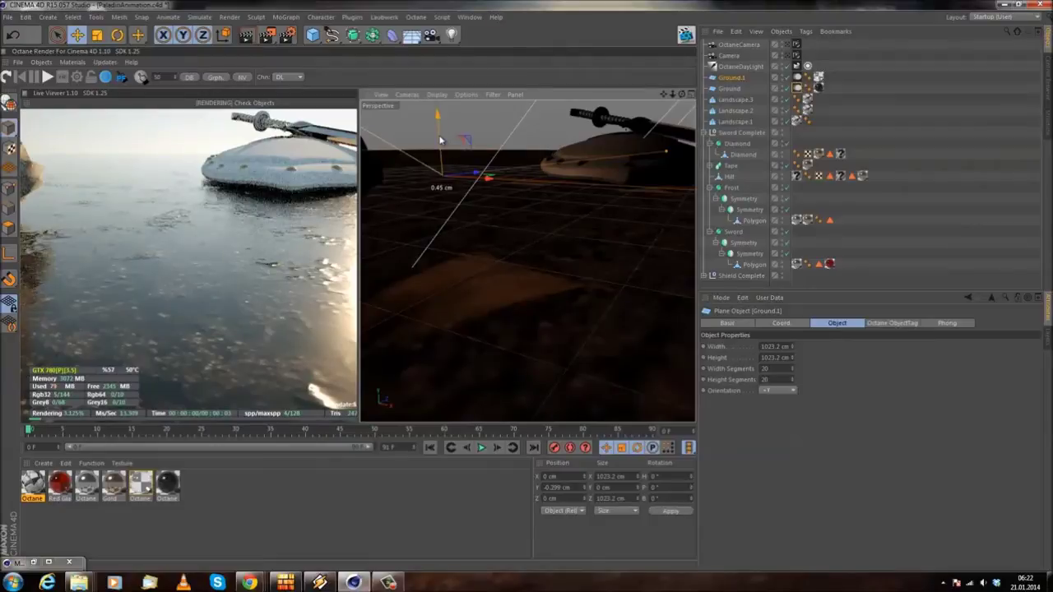
left_click_drag(440, 140, 440, 138)
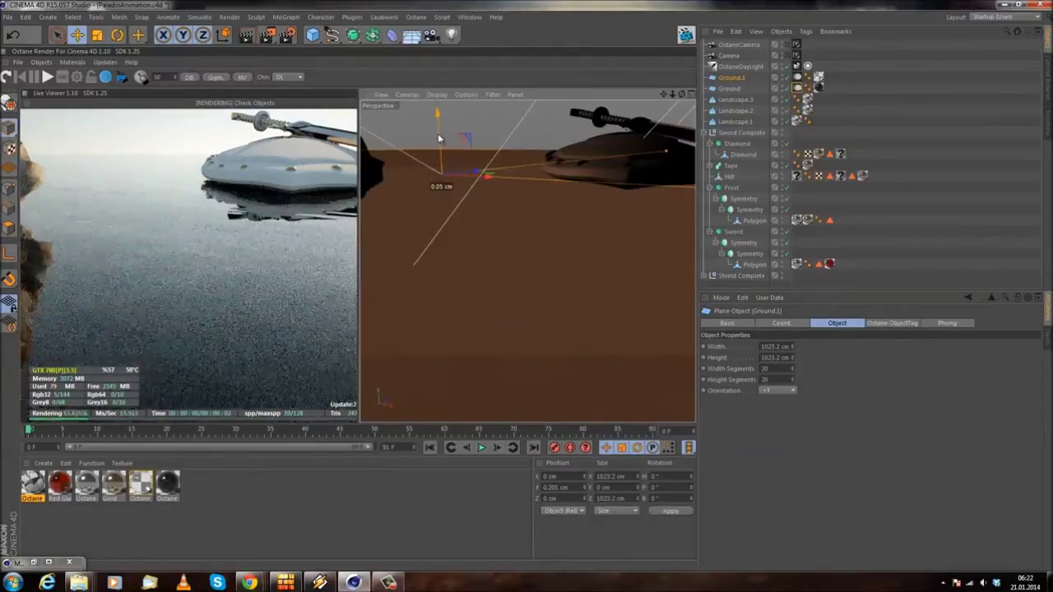
- Set the Ground plane's height to 1024.2 cm
left_click(732, 89)
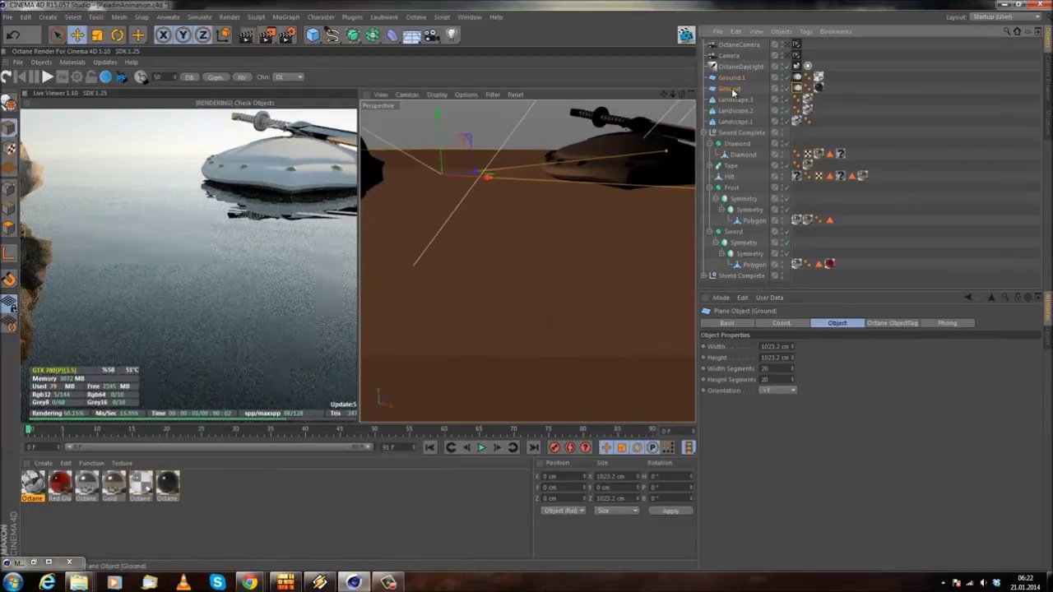
left_click(782, 324)
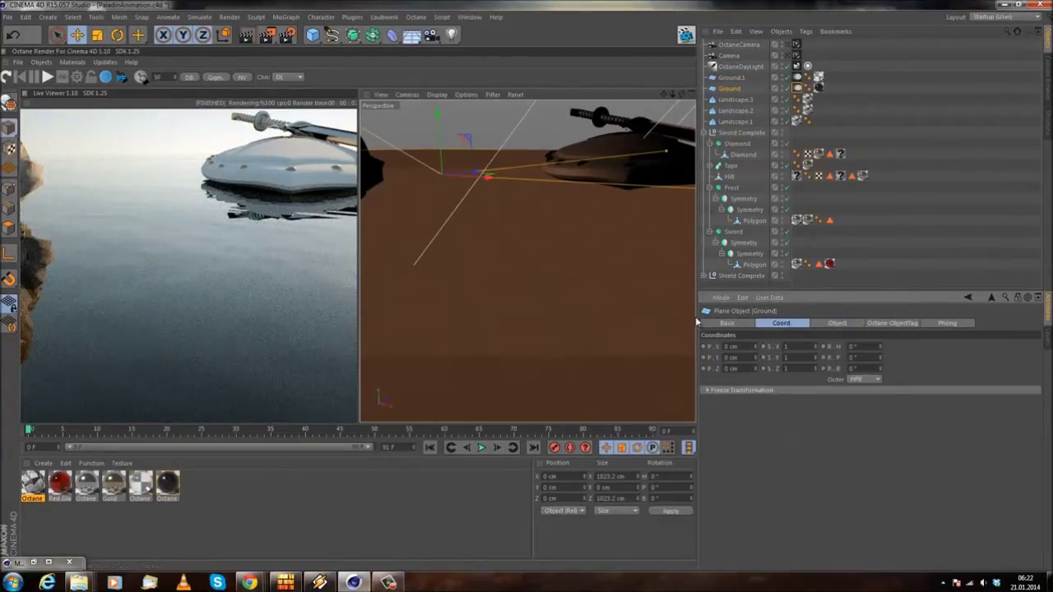
left_click(837, 323)
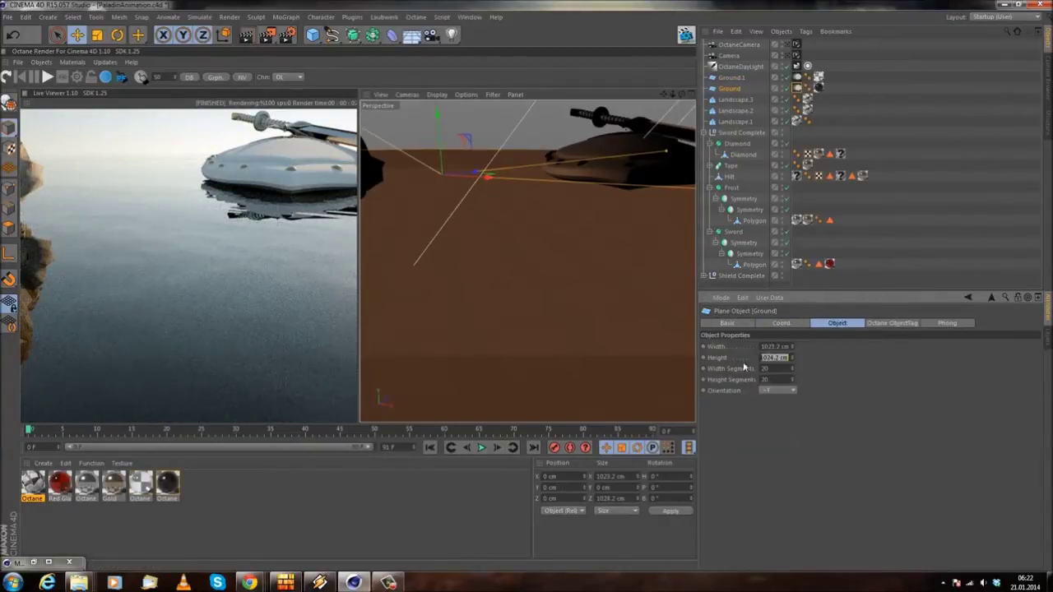
key("Return")
- Try Y positions of 0.05 cm and 0.01 cm for the Ground.1 plane
left_click(778, 322)
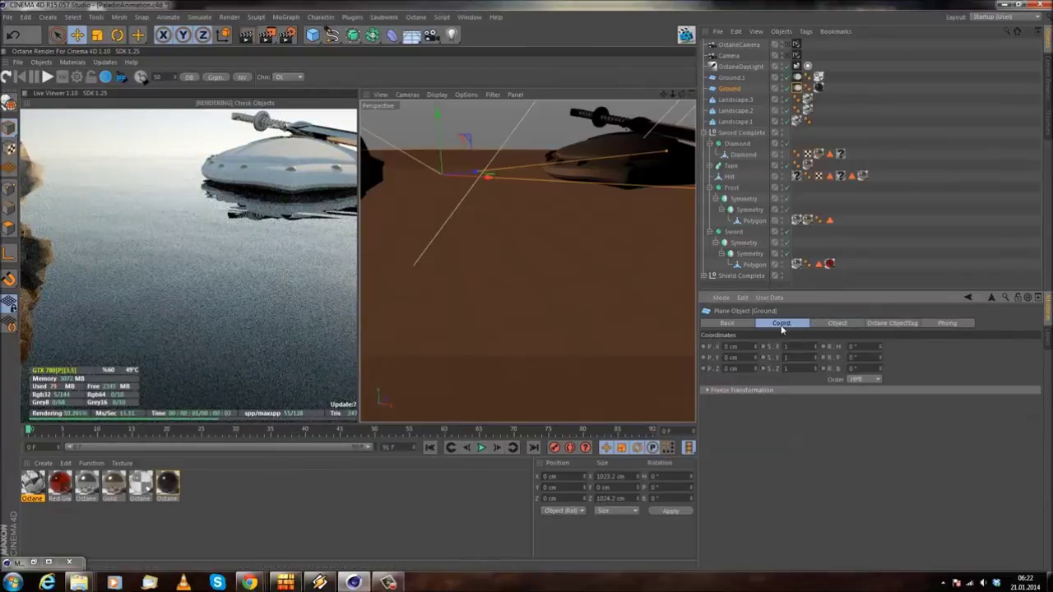
left_click(729, 78)
left_click(732, 358)
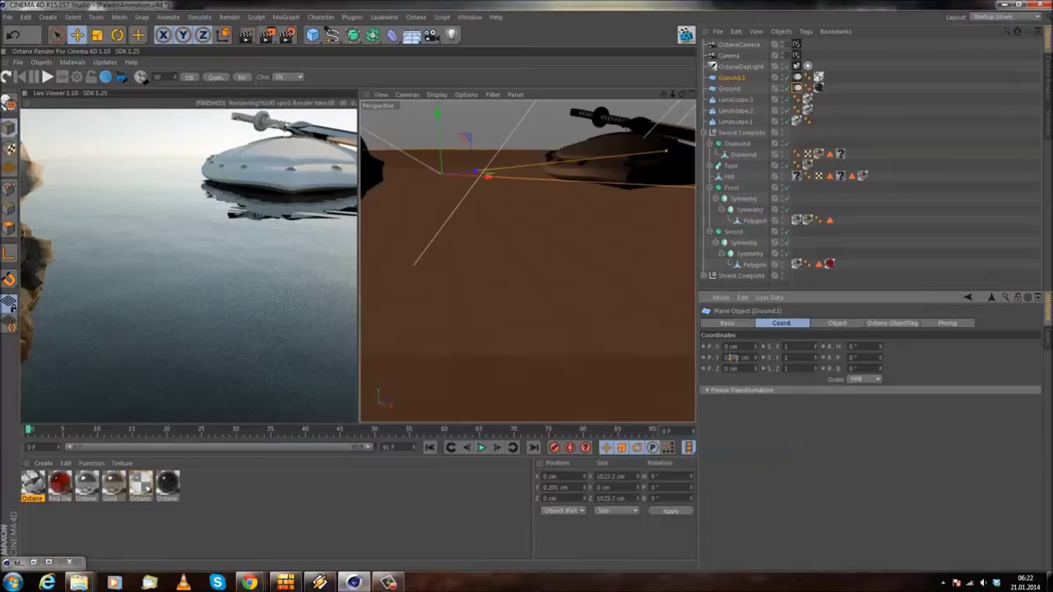
type("05")
key("Return")
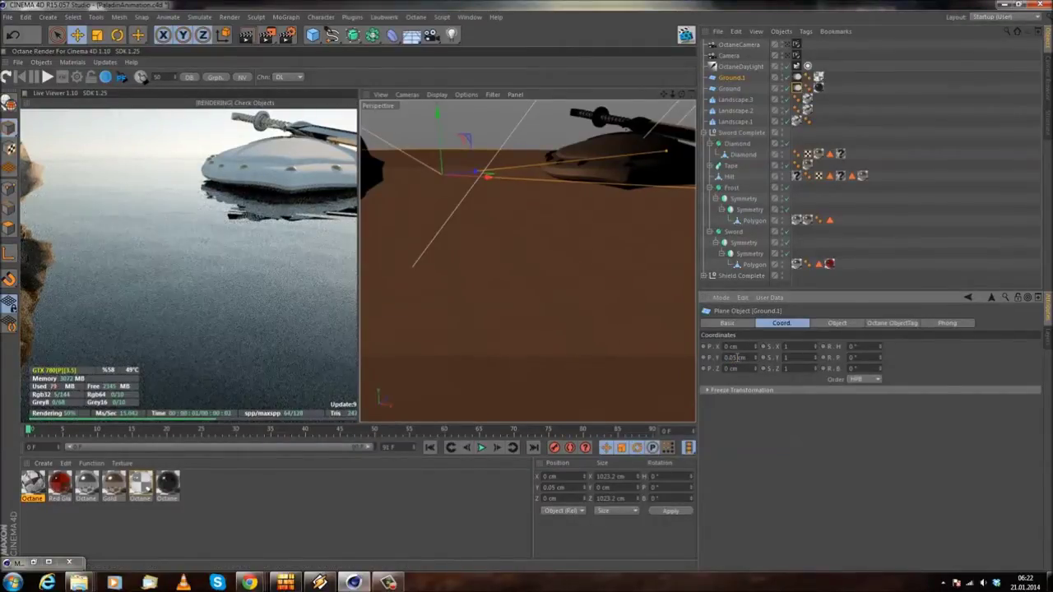
type("1")
key("Return")
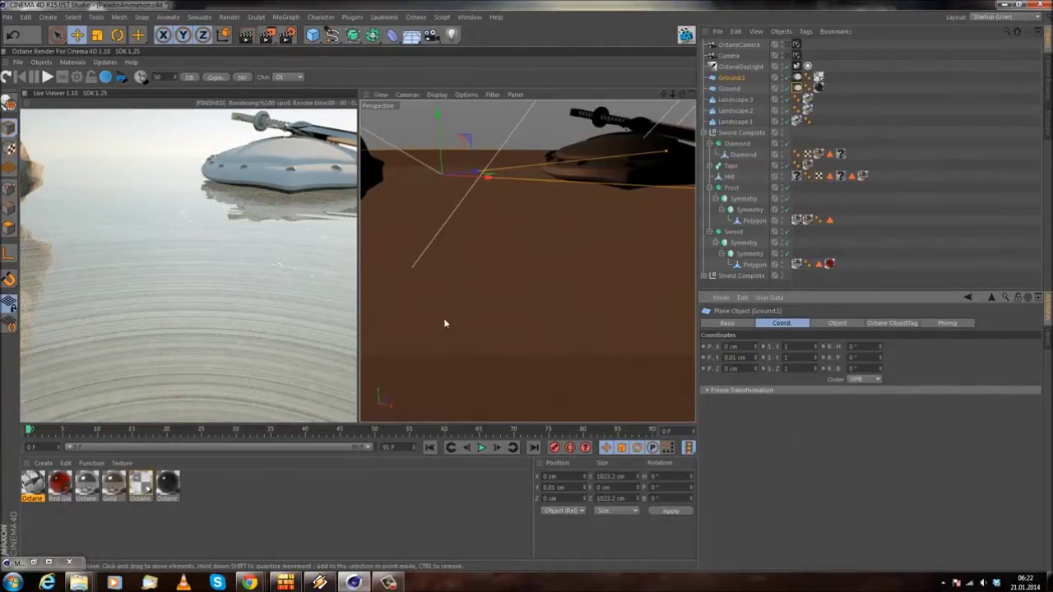
- Try a Y position of 0.005 cm for the Ground.1 plane
mouse_move(473, 307)
left_mouse_down("alt")
mouse_move(470, 357)
mouse_move(477, 311)
left_mouse_up("alt")
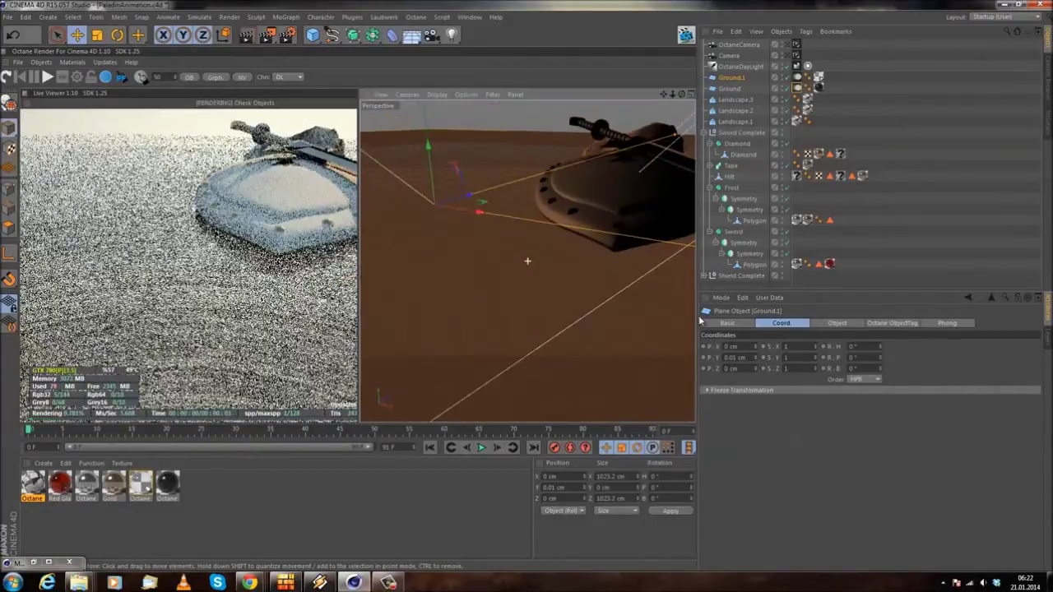
left_click(737, 358)
key("BackSpace")
type("2")
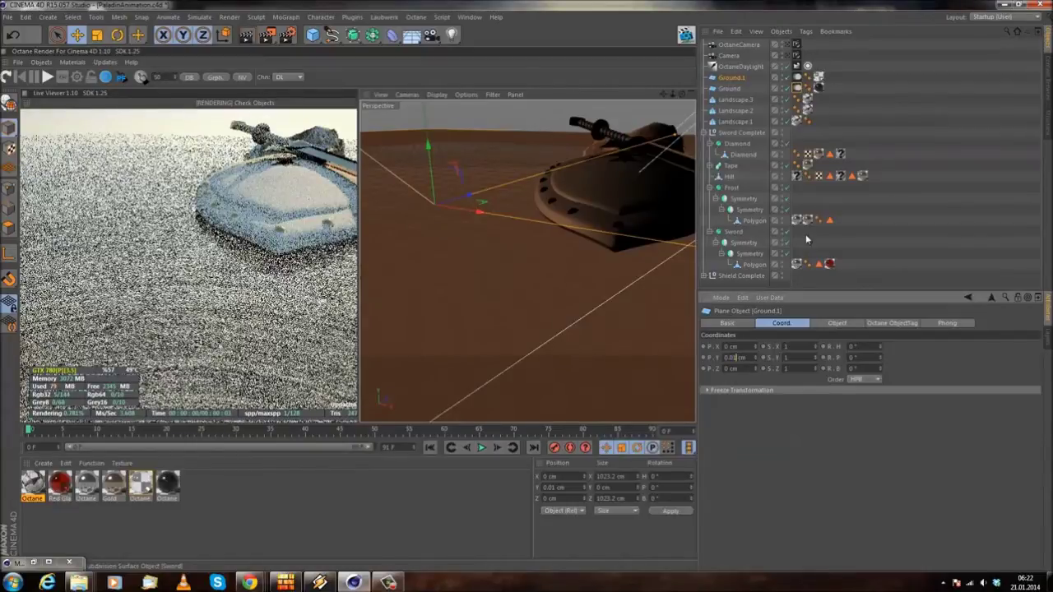
key("Return")
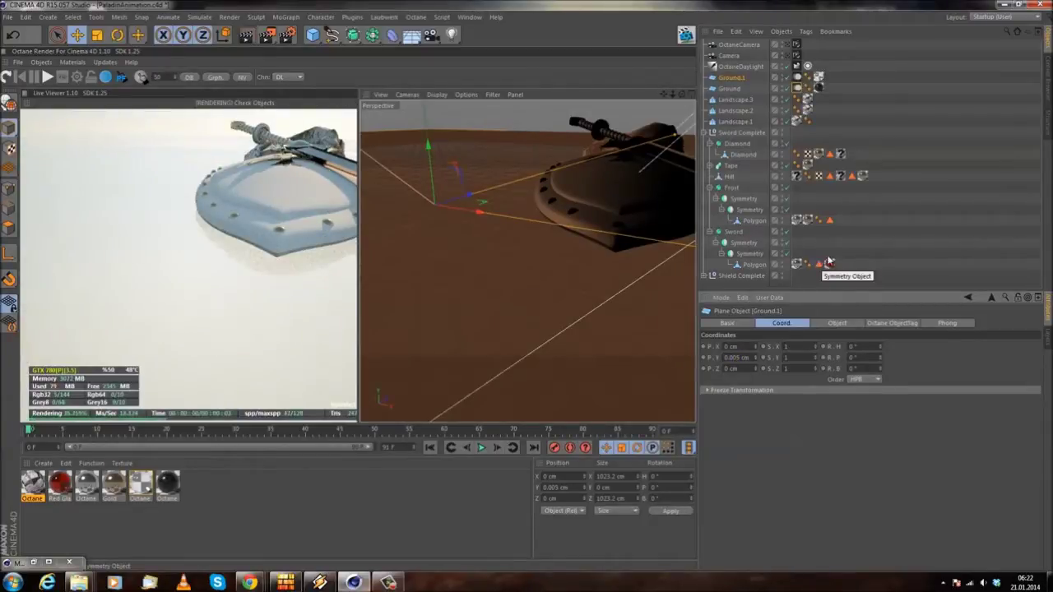
- Set the Ground.1 plane's Y position to 0.1 cm and check the shield and sword in the live render
left_click_drag(535, 300, 514, 294, "alt")
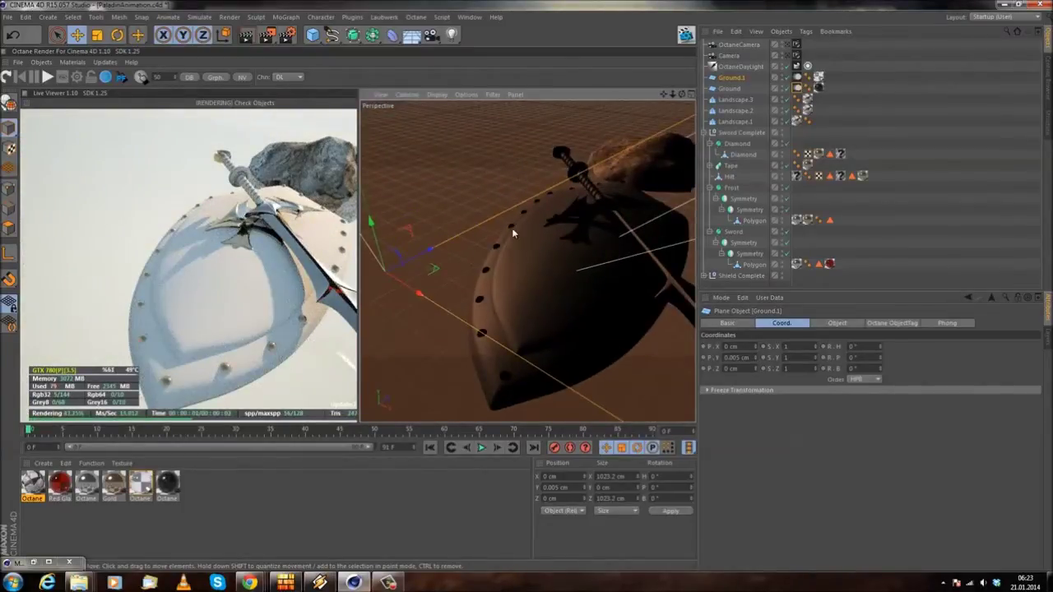
left_click_drag(608, 358, 558, 312, "alt")
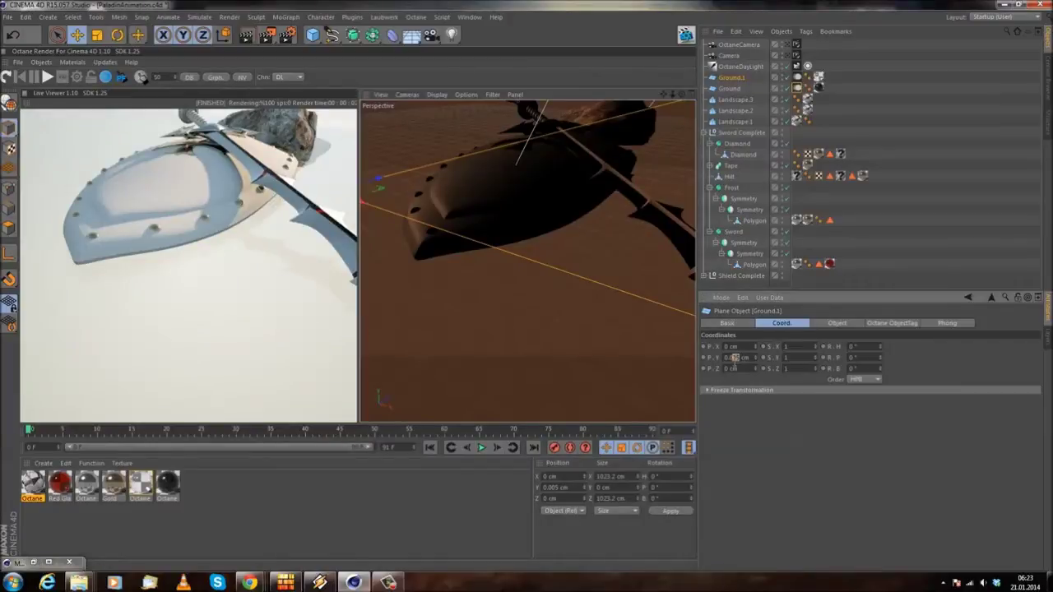
type("1")
left_click_drag(275, 288, 224, 213)
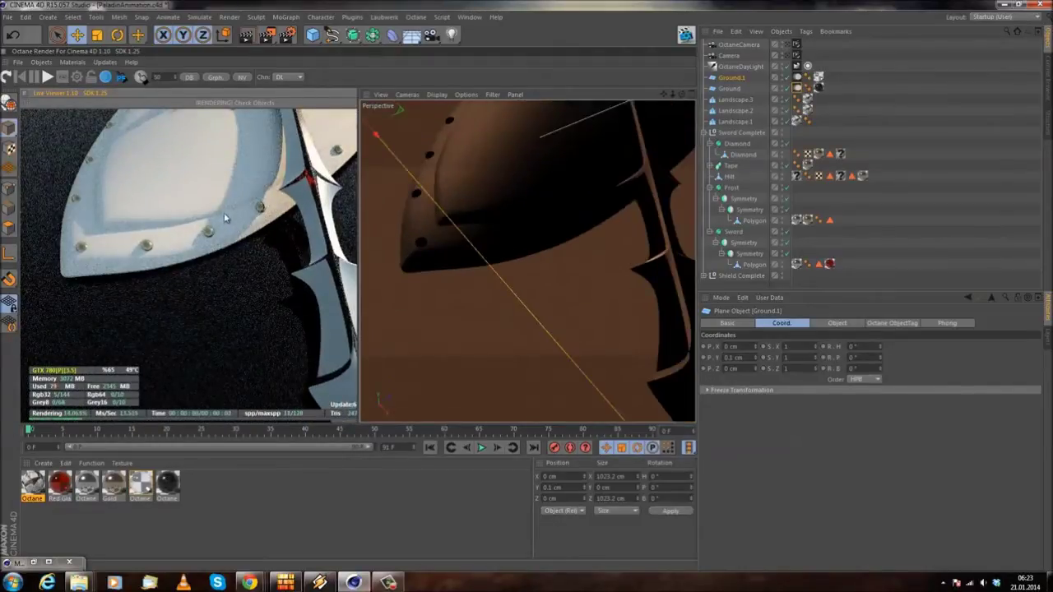
left_click_drag(228, 277, 228, 242)
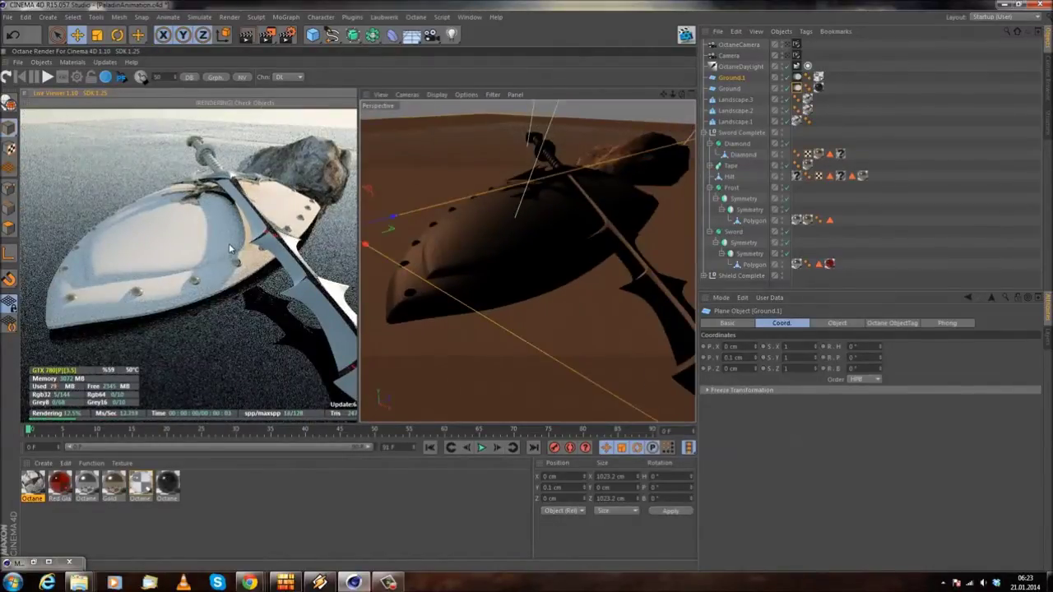
left_click_drag(236, 291, 194, 325)
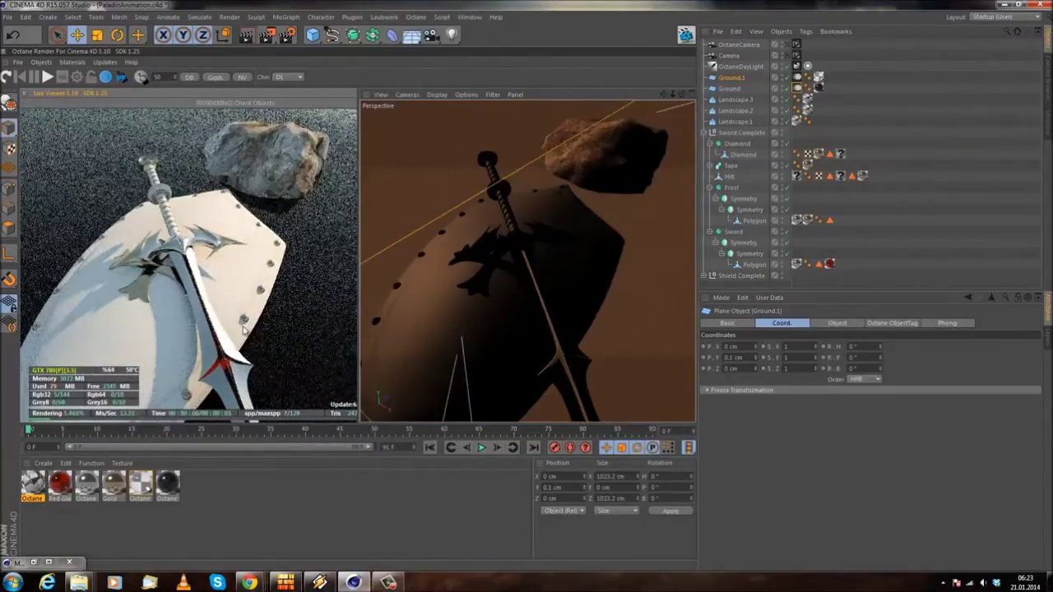
- Load an Absorption Medium into the Medium channel of the specular Octane Material.1
double_click(140, 483)
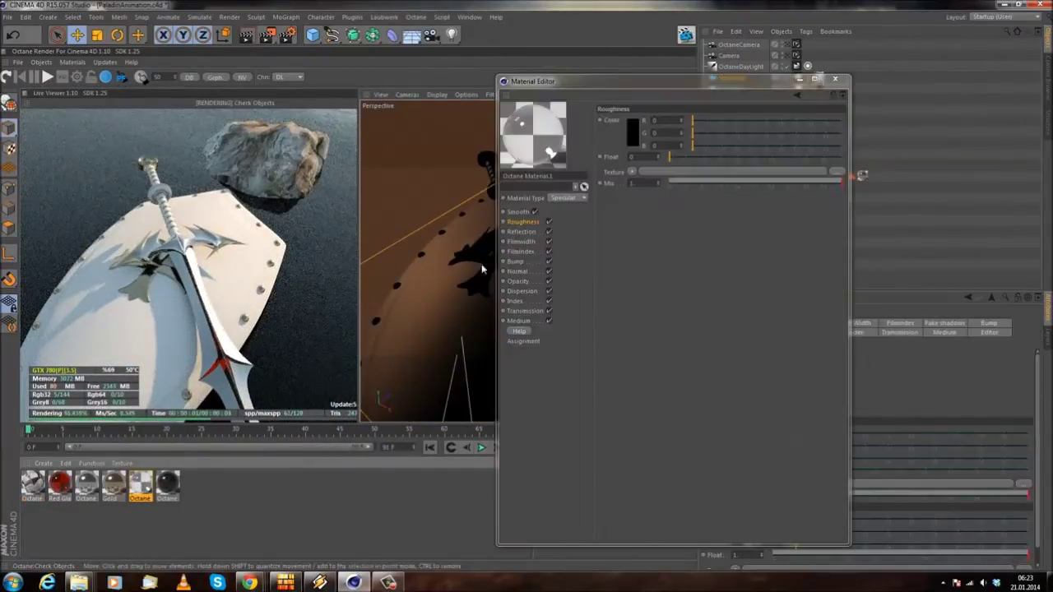
left_click(634, 121)
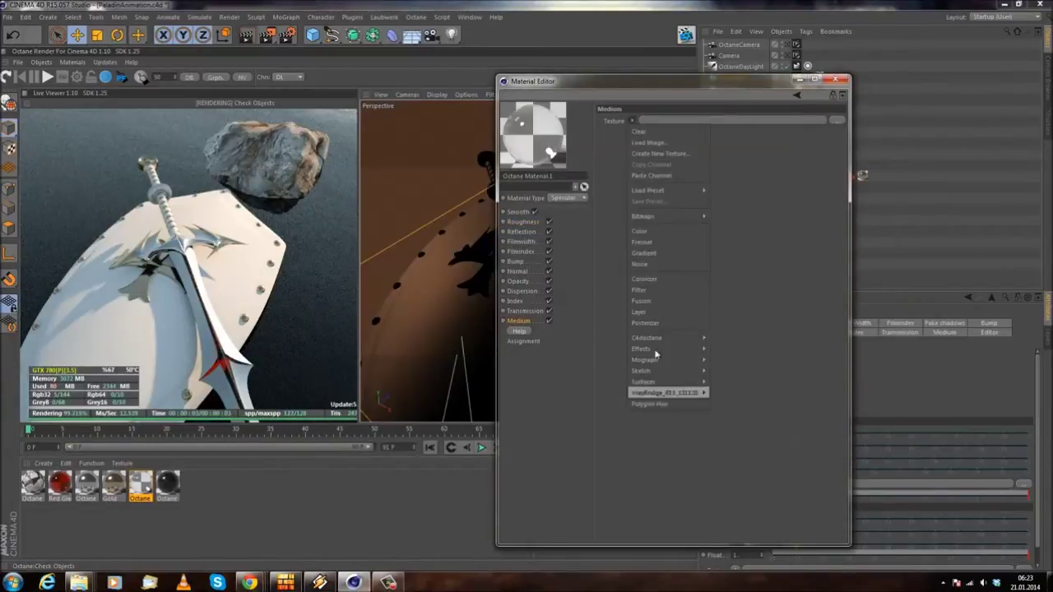
mouse_move(683, 344)
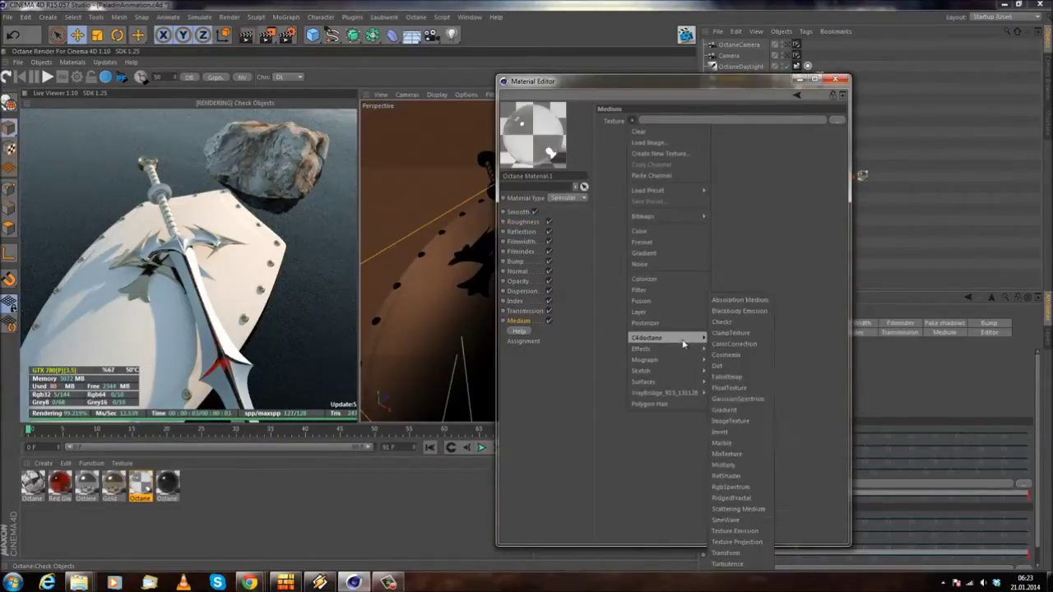
left_click(738, 301)
- Set the absorption medium's FloatTexture value to 1 and minimize the Material Editor
left_click(692, 121)
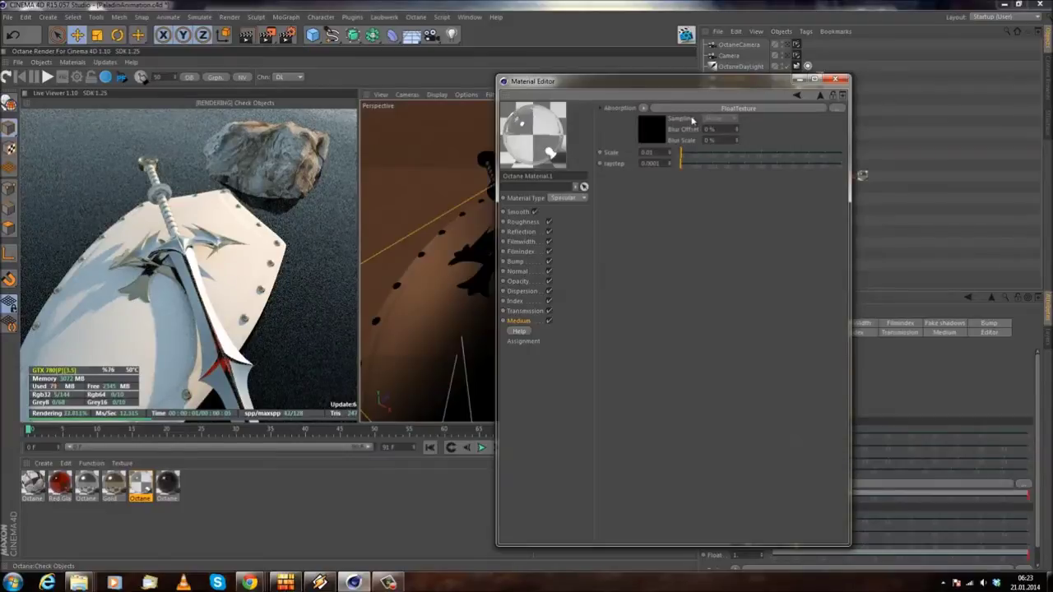
left_click(714, 109)
left_click_drag(668, 108, 842, 107)
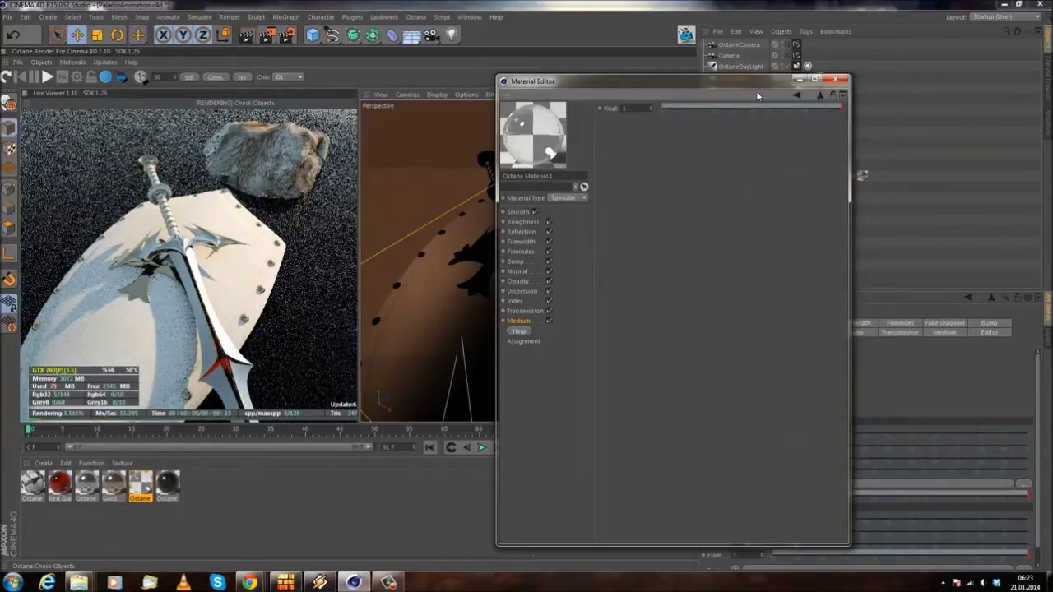
left_click(796, 95)
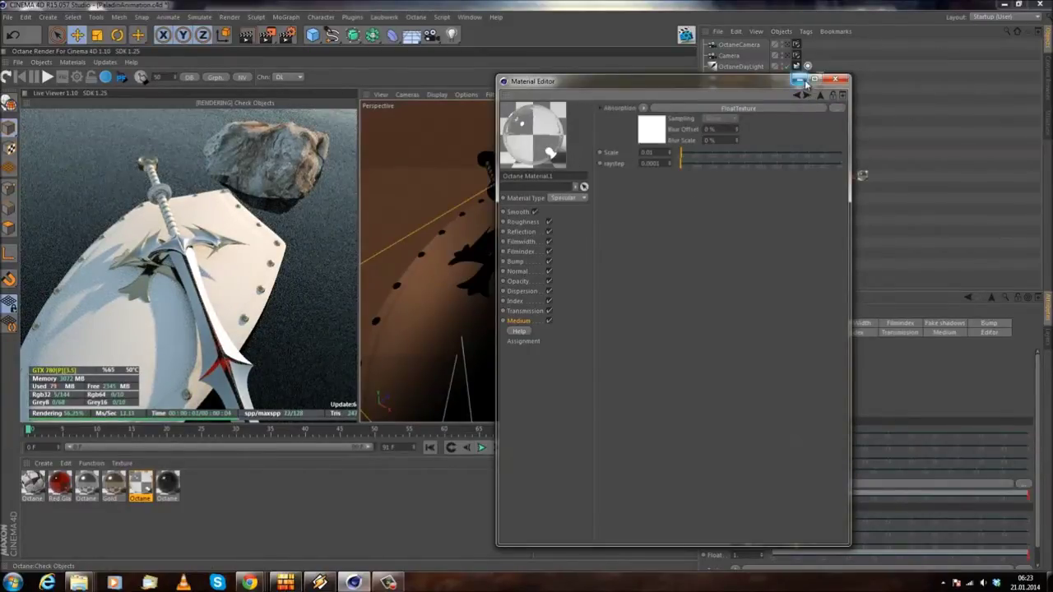
left_click(803, 81)
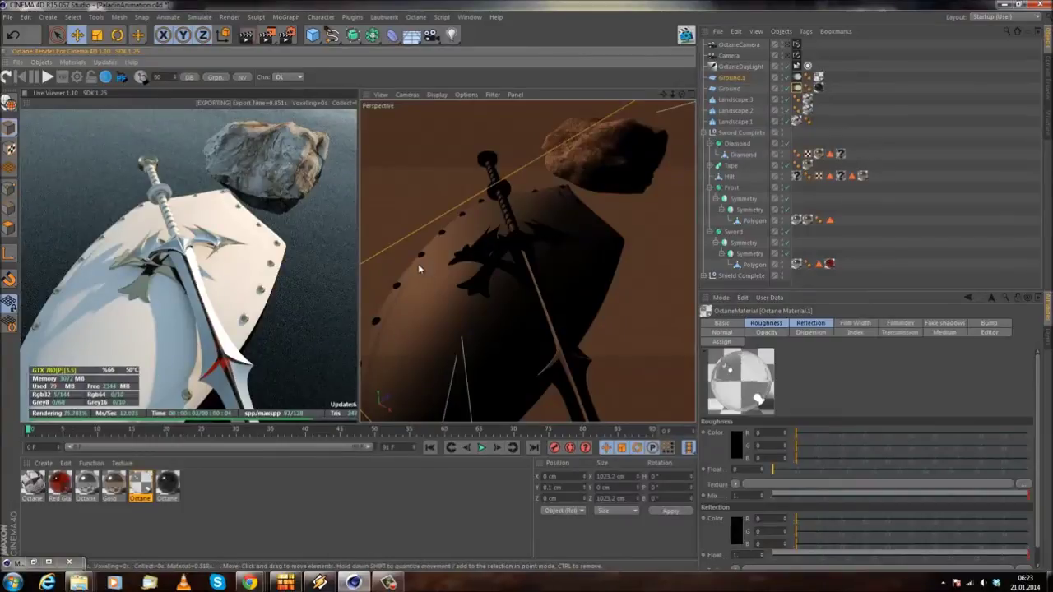
left_click_drag(475, 263, 524, 257, "alt")
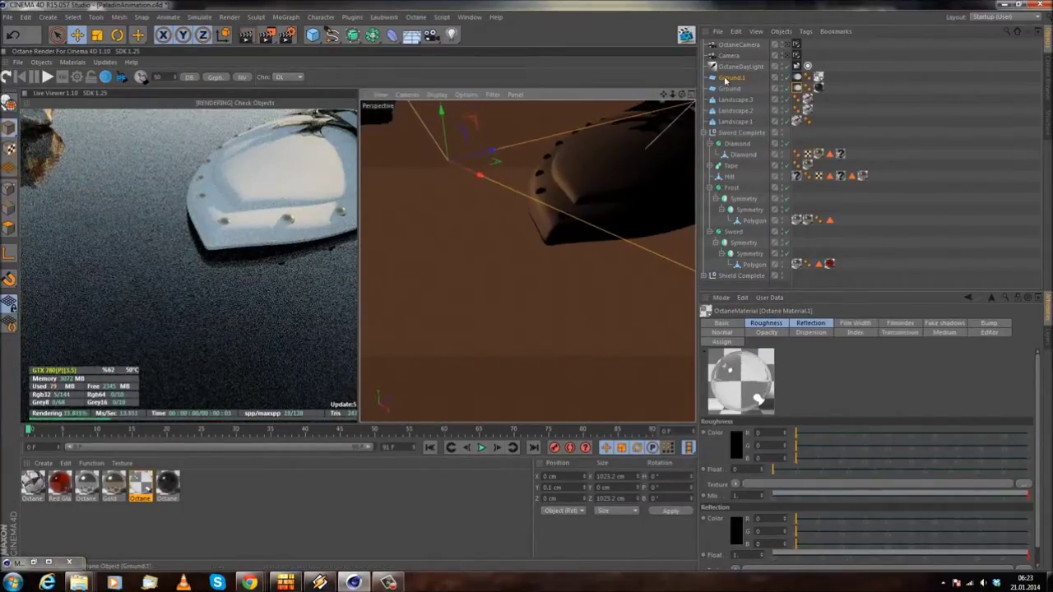
- Try a Y position of 0.025 cm for the Ground.1 plane
left_click(726, 77)
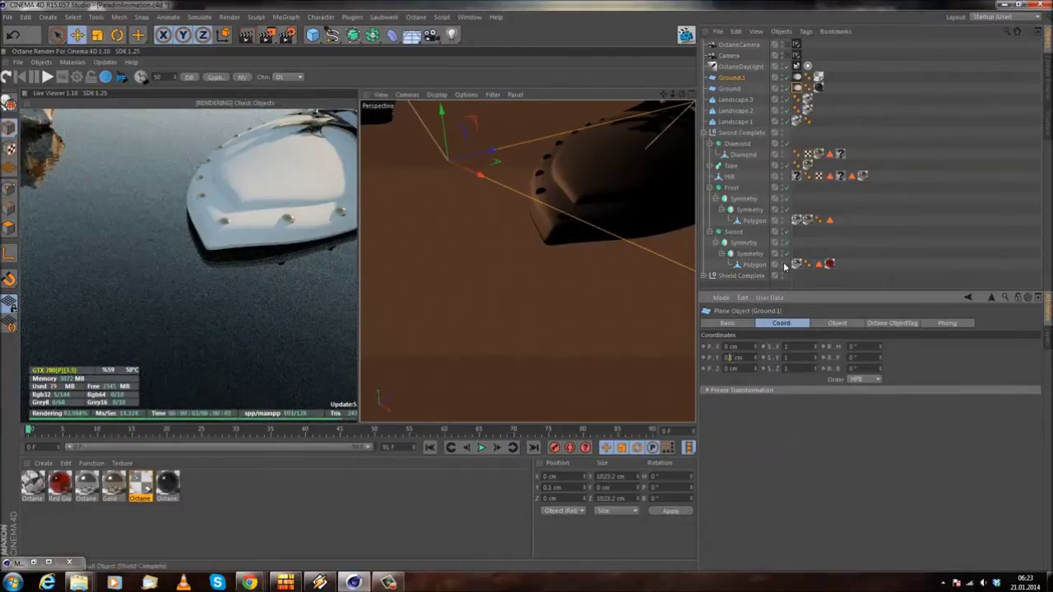
type("0.025")
key("Return")
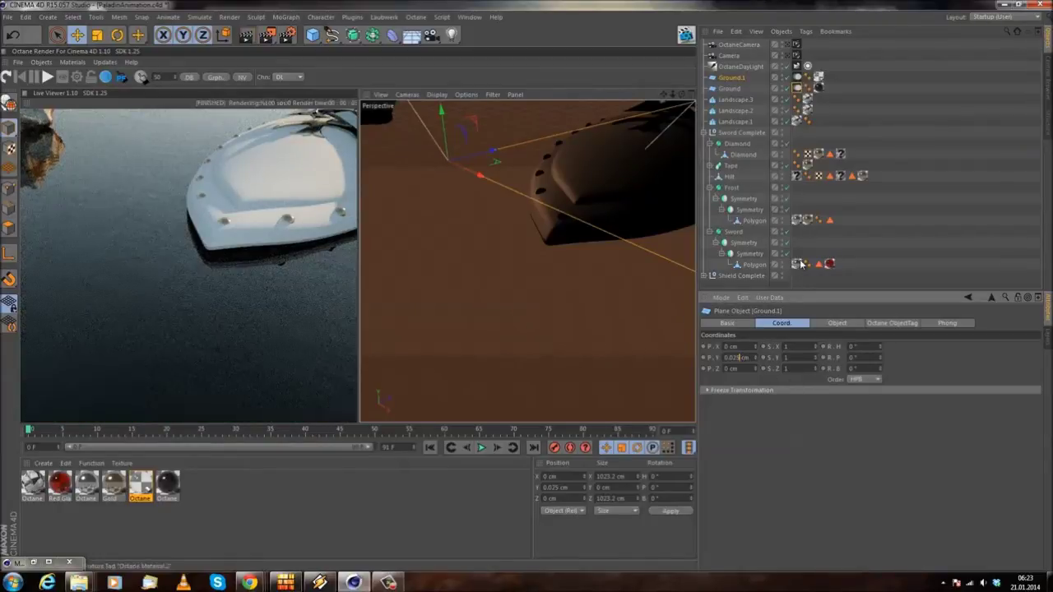
- Try a Y position of 0.001 cm for Ground.1 and check the sword and shield in the live render
type("1")
key("Return")
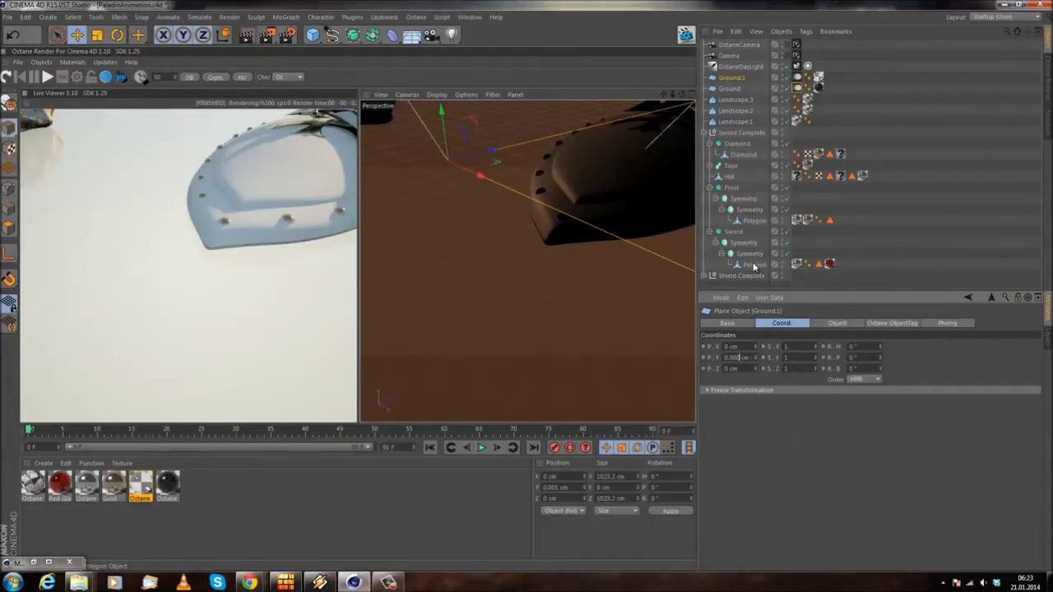
type("5")
key("Return")
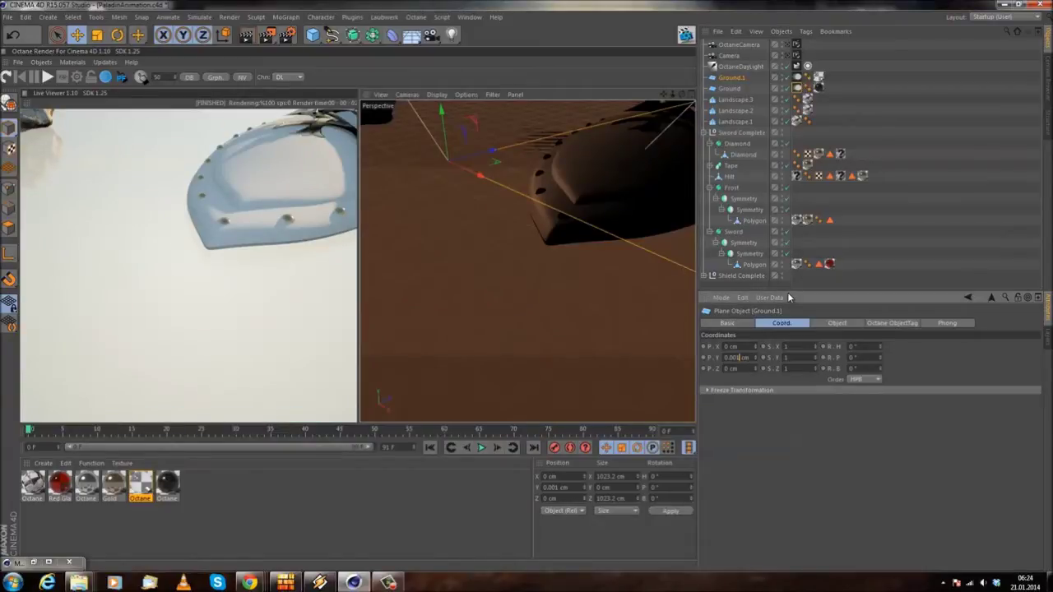
left_click(889, 238)
scroll(508, 219, "down", 6)
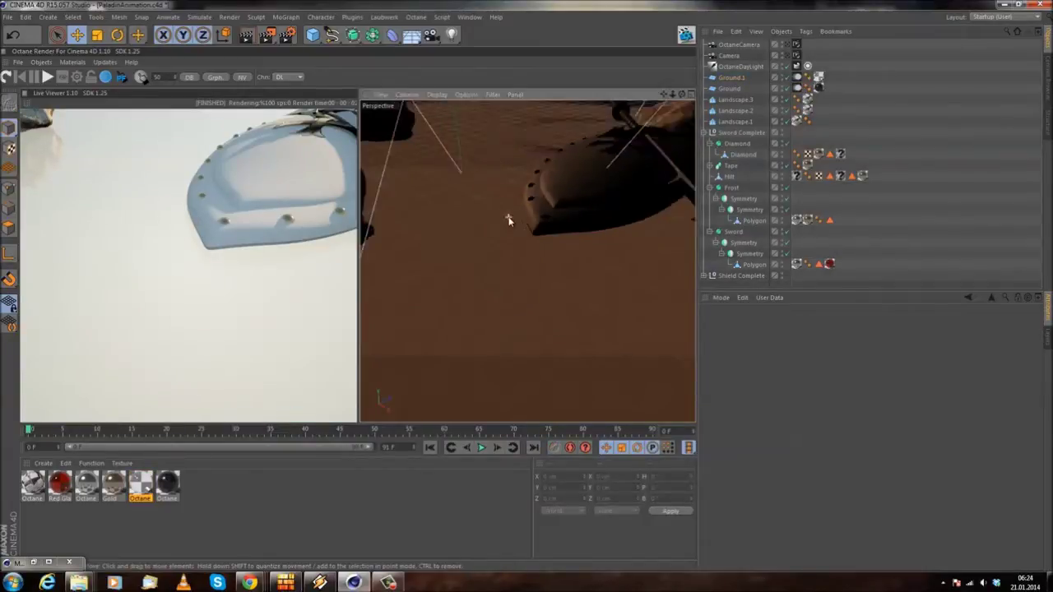
left_click_drag(510, 230, 503, 282, "alt")
scroll(521, 276, "up", 5)
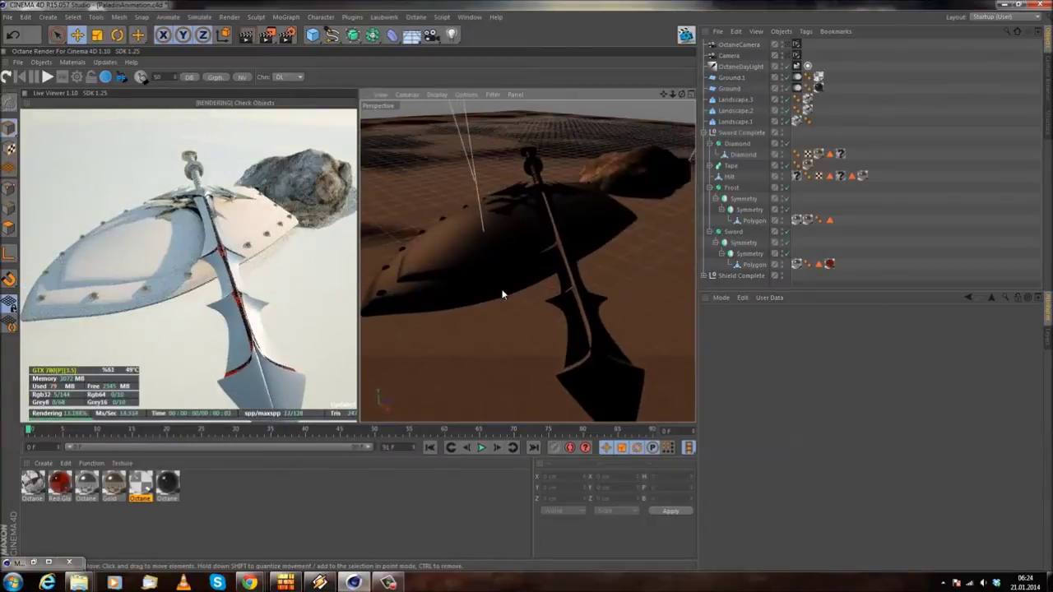
- Try Y positions of 0.002 cm and 0.005 cm for the Ground.1 plane
left_click(810, 87)
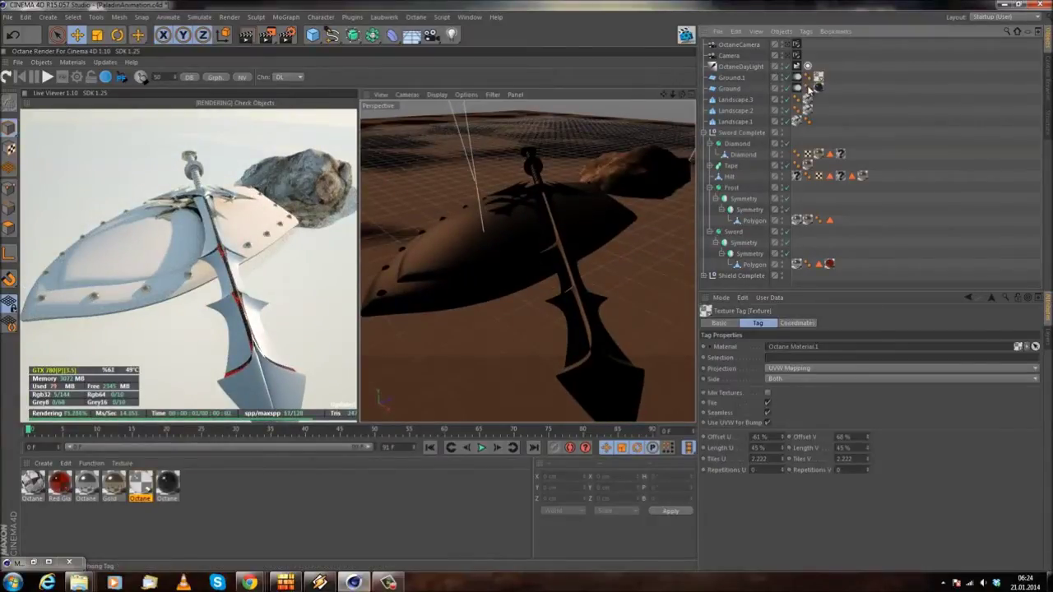
left_click(732, 78)
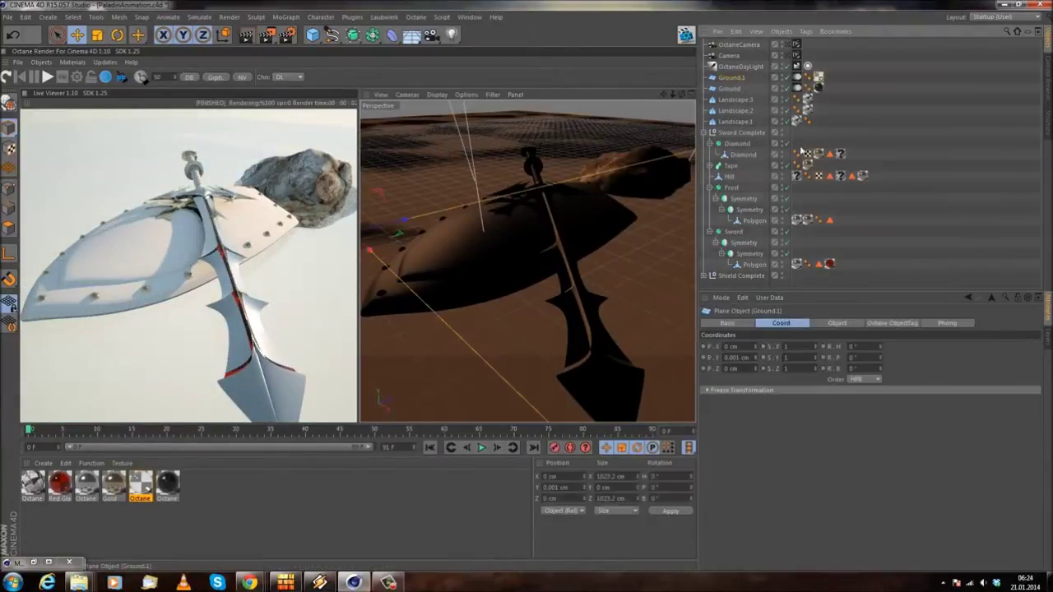
left_click(735, 359)
key("Return")
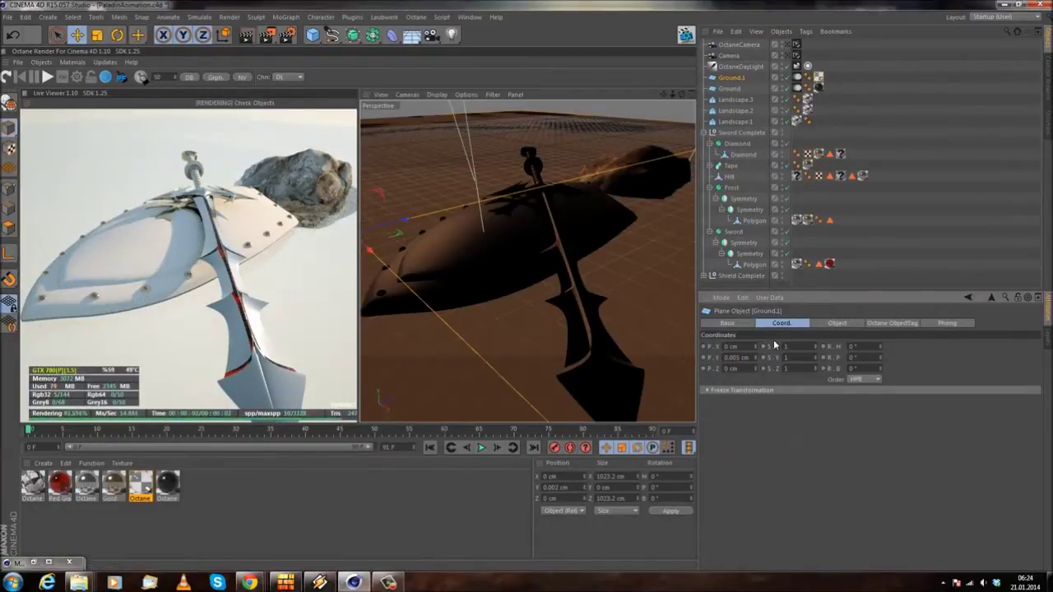
type("0.005")
key("Return")
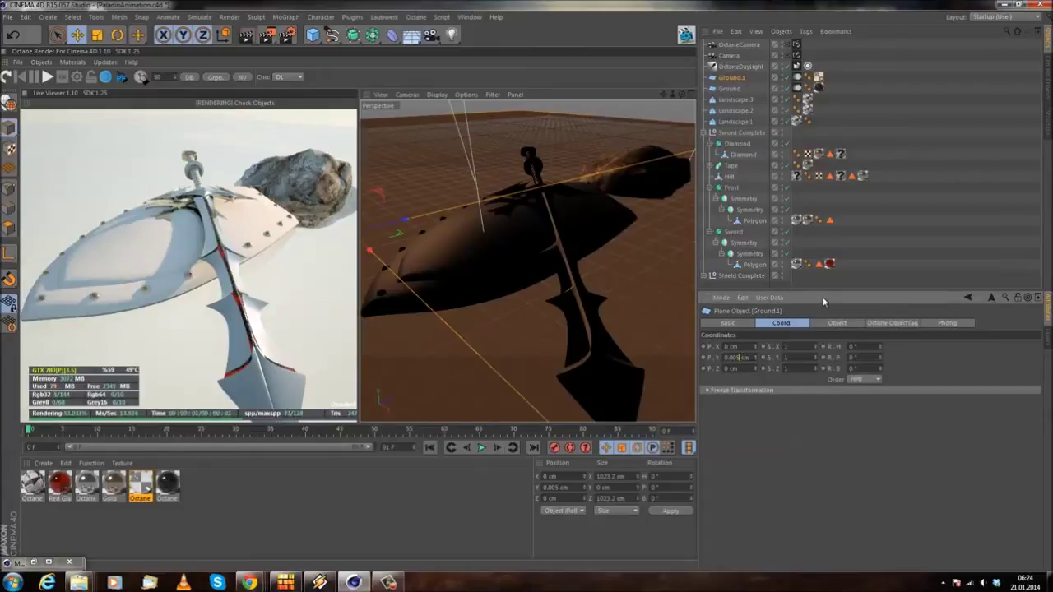
- Raise the Ground.1 plane's Y position to 0.01 cm, and finally to 0.011 cm, checking the water in the live render
type("1")
key("Return")
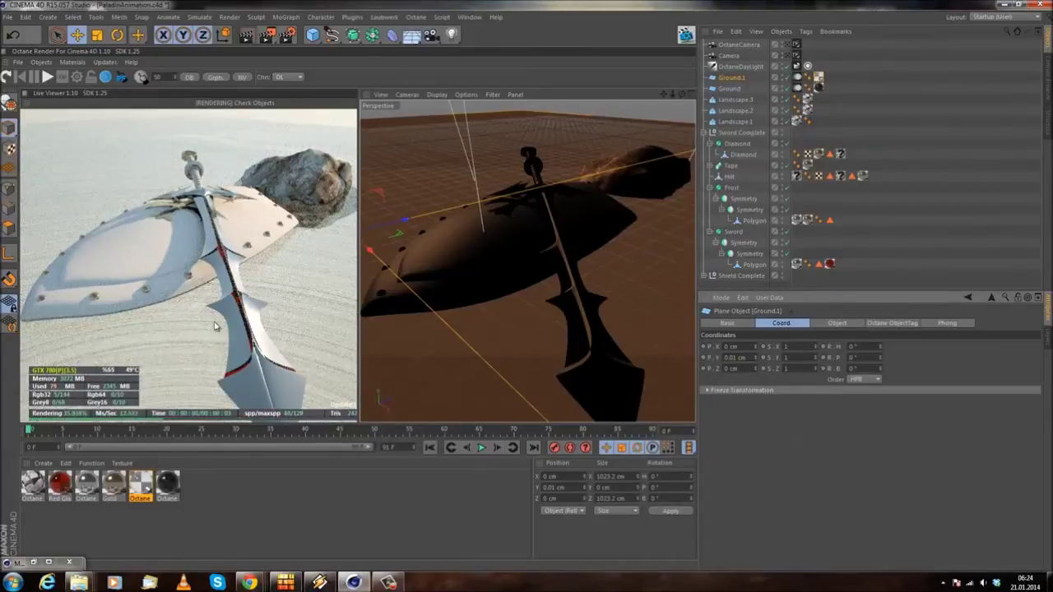
left_click_drag(267, 268, 206, 284)
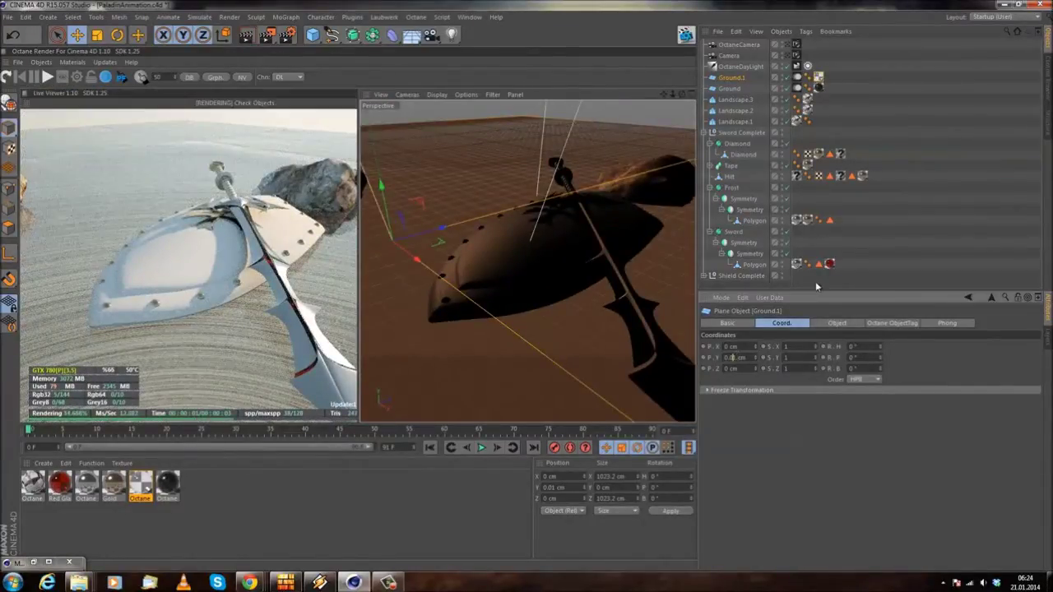
type("1")
key("Return")
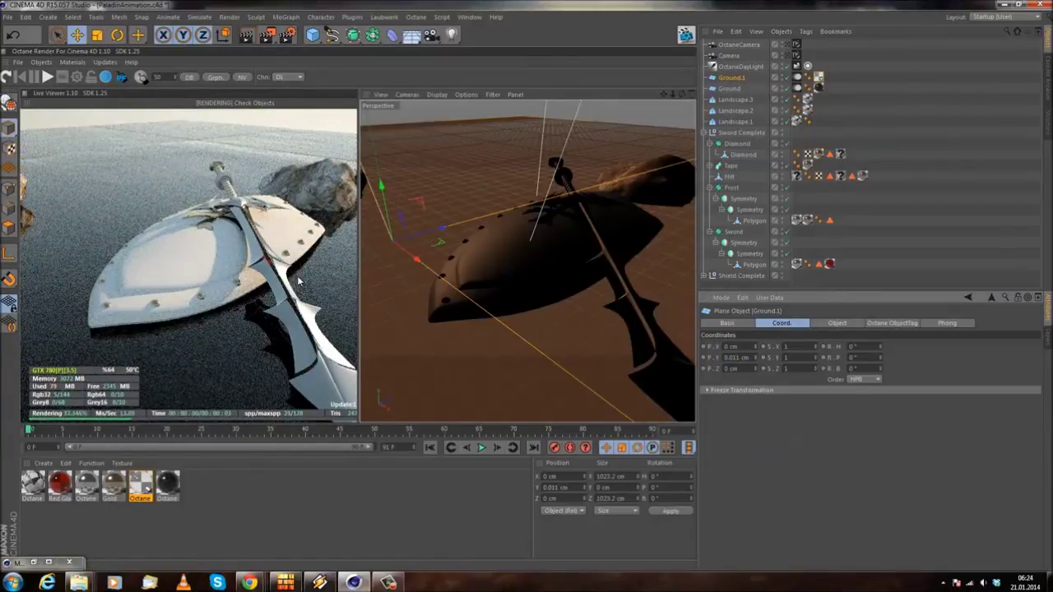
left_click_drag(282, 327, 326, 310, "alt")
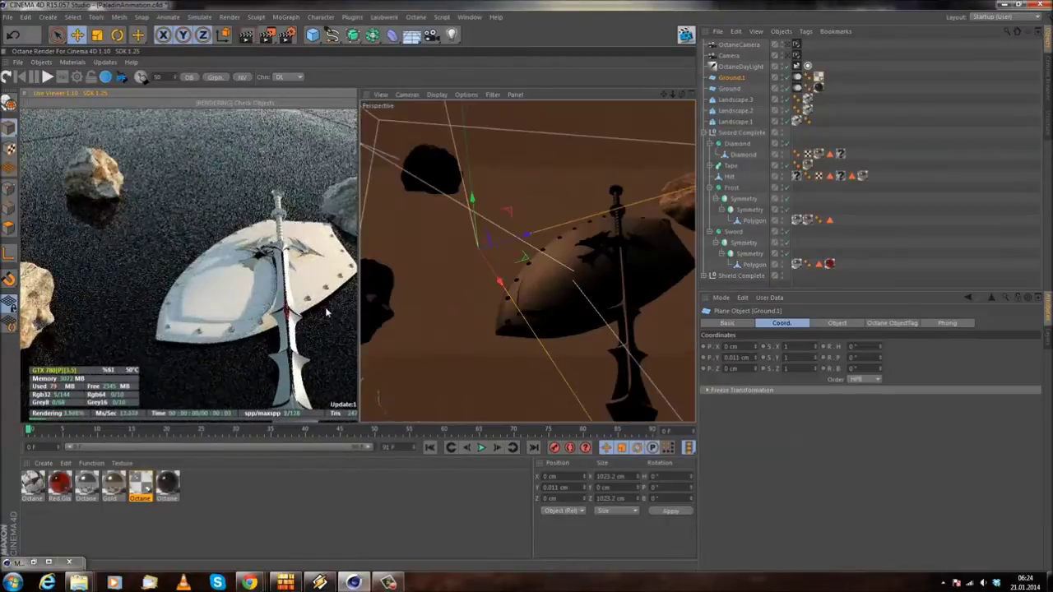
- Disable the Ground.1 plane and inspect the bare ground's reflections in the live render from several low angles
left_click(788, 78)
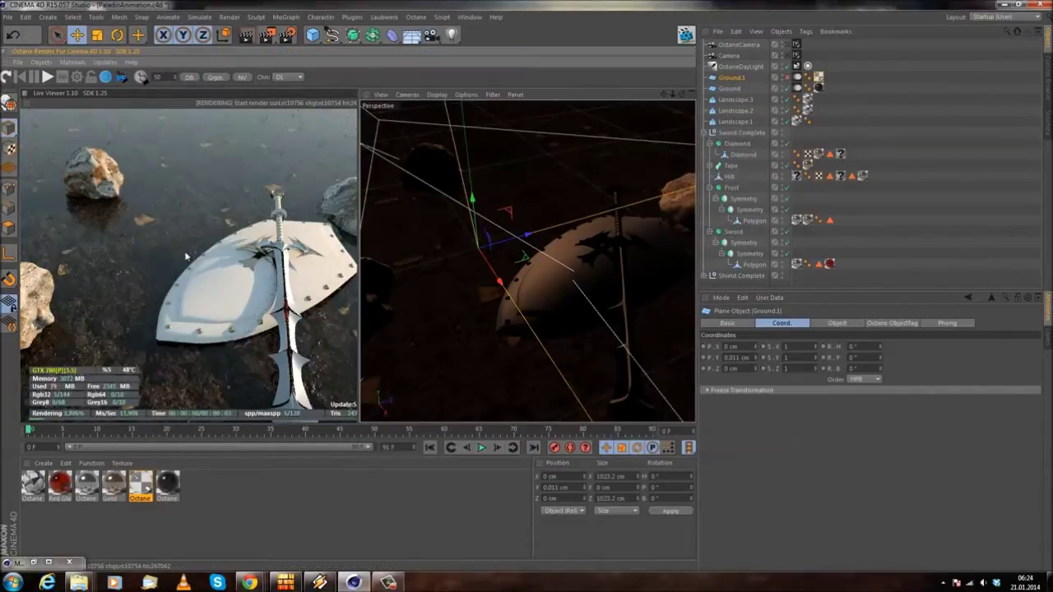
mouse_move(533, 280)
left_mouse_down("alt")
mouse_move(547, 263)
mouse_move(524, 283)
mouse_move(529, 305)
mouse_move(536, 279)
mouse_move(541, 301)
mouse_move(532, 281)
left_mouse_up("alt")
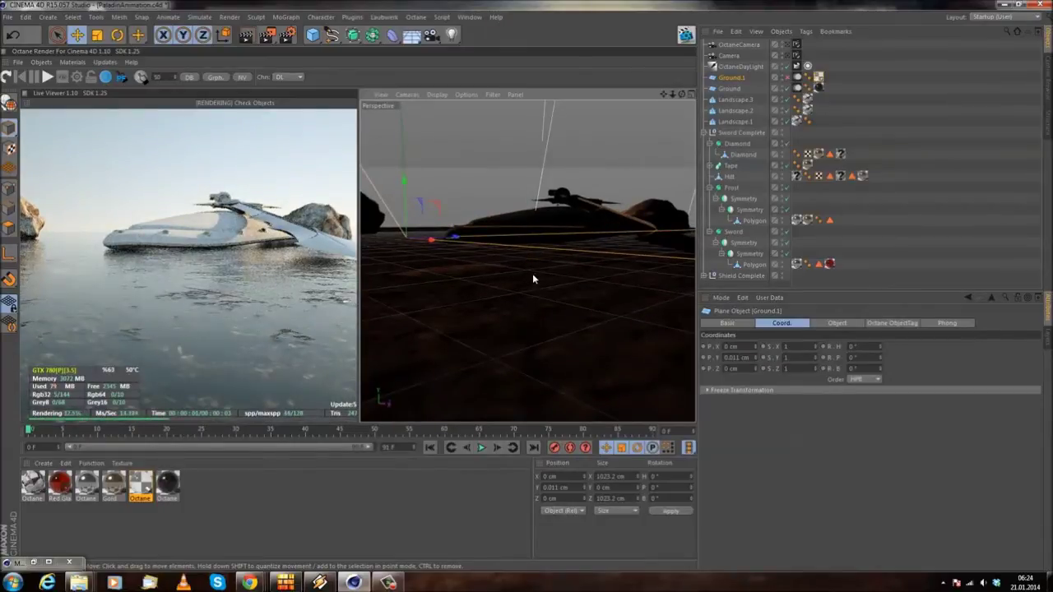
left_click_drag(530, 280, 540, 306, "alt")
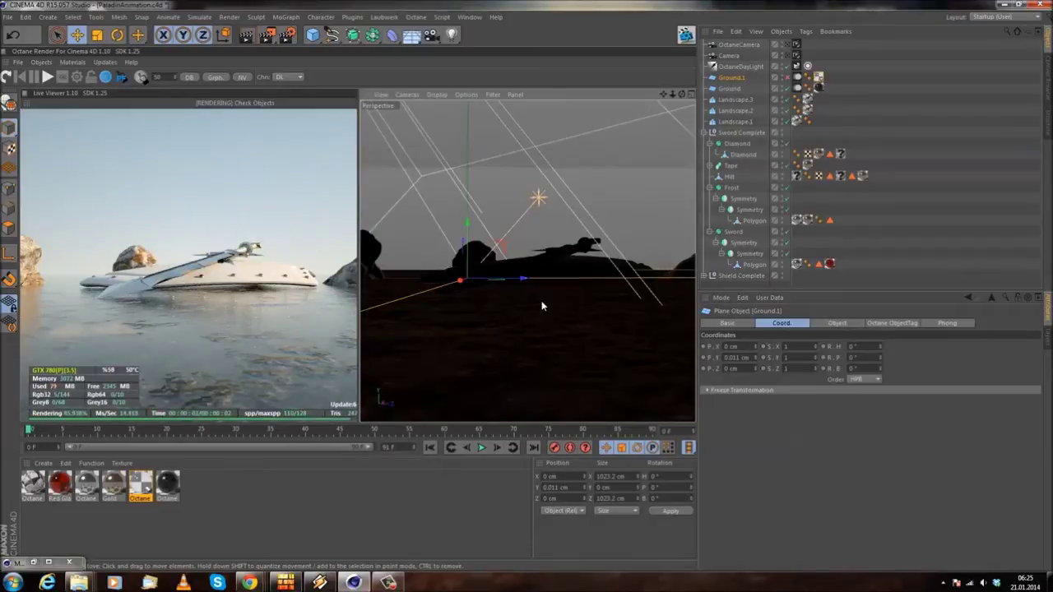
left_click_drag(510, 296, 530, 295, "alt")
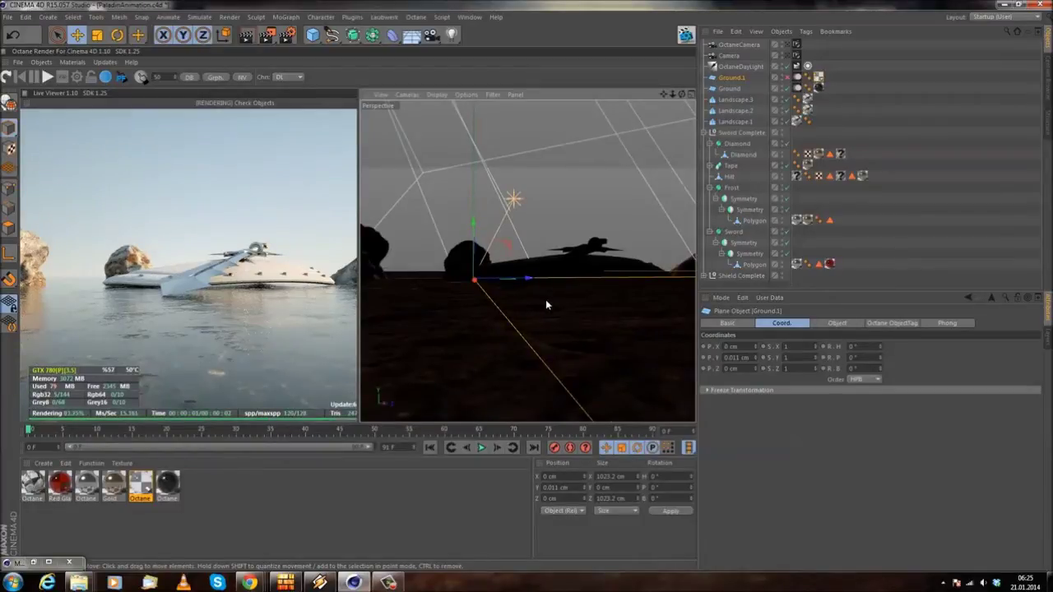
left_click_drag(546, 299, 564, 300, "alt")
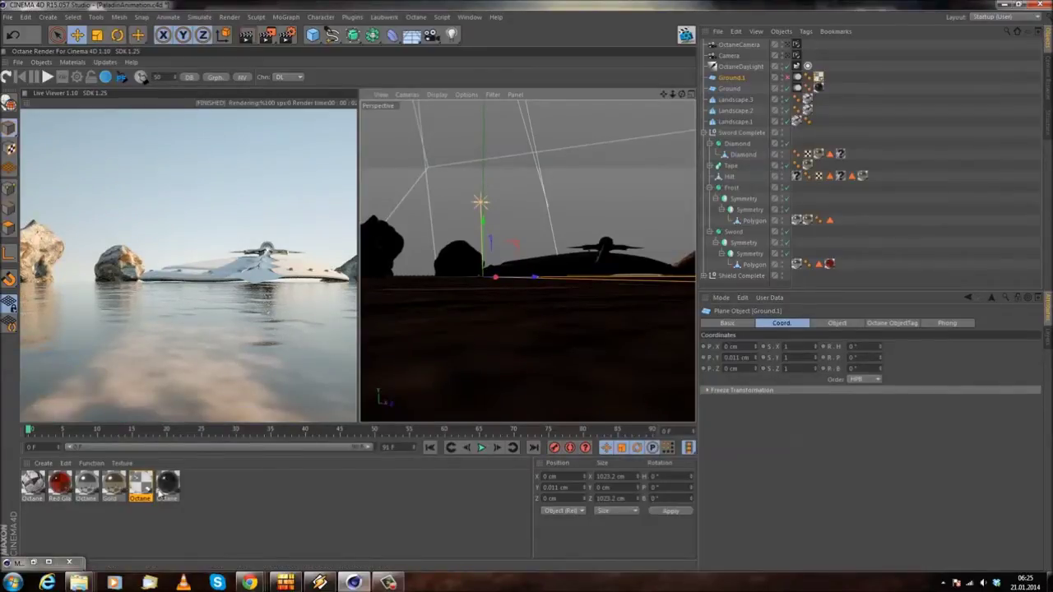
- Set the dark glossy ground material's roughness to 0 and its index to 1.33, and check the reflections in the live render
double_click(169, 485)
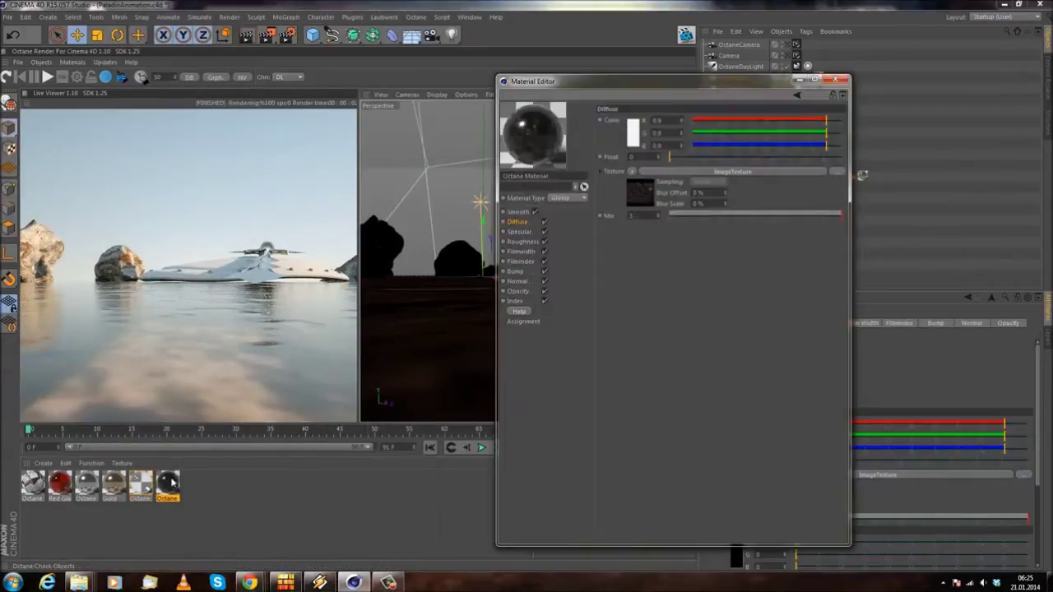
left_click(522, 242)
left_click_drag(680, 161, 666, 160)
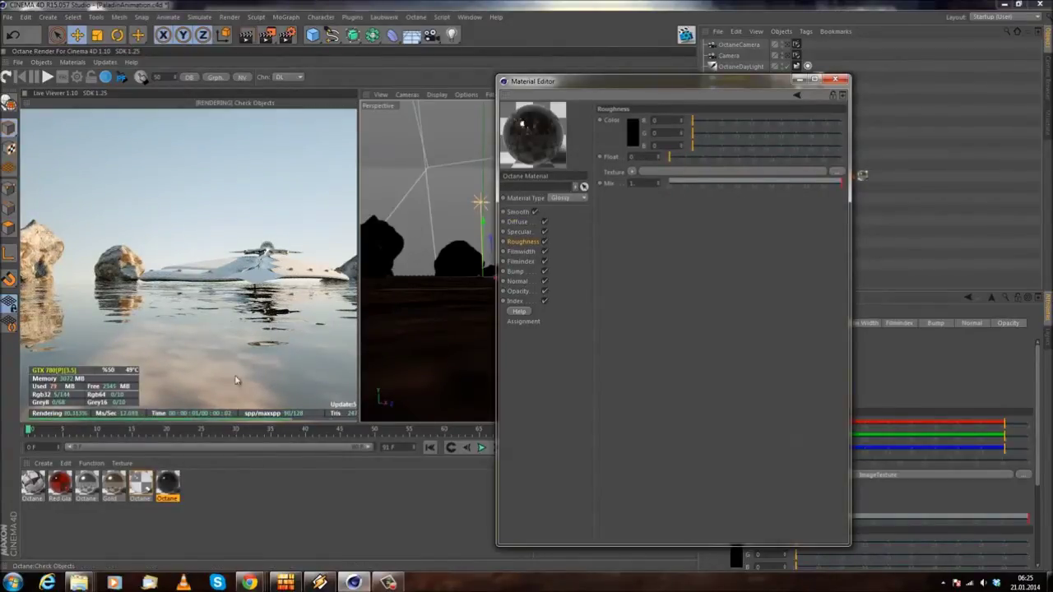
left_click(520, 302)
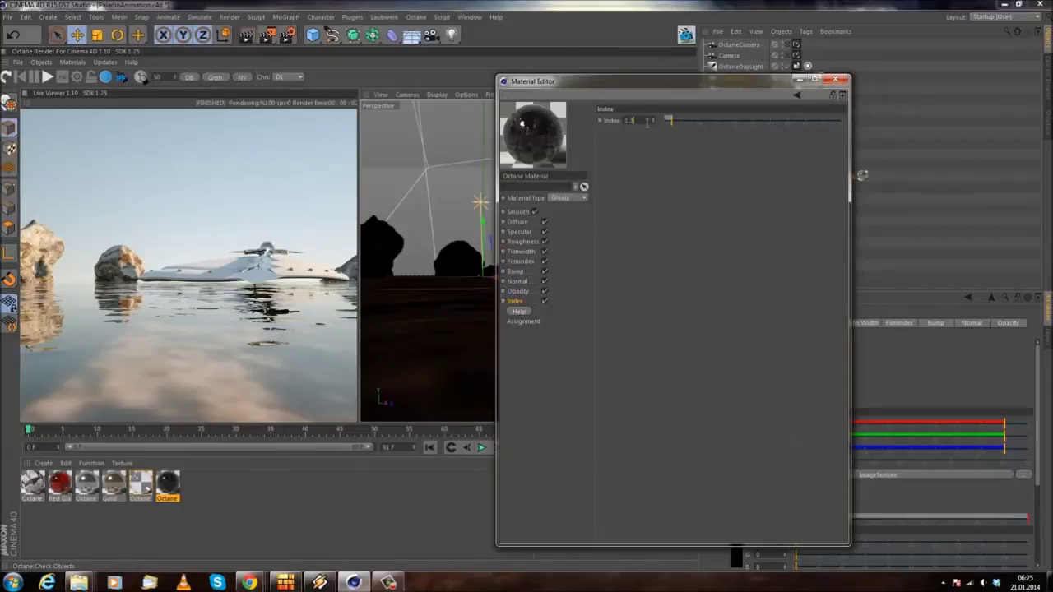
key("Return")
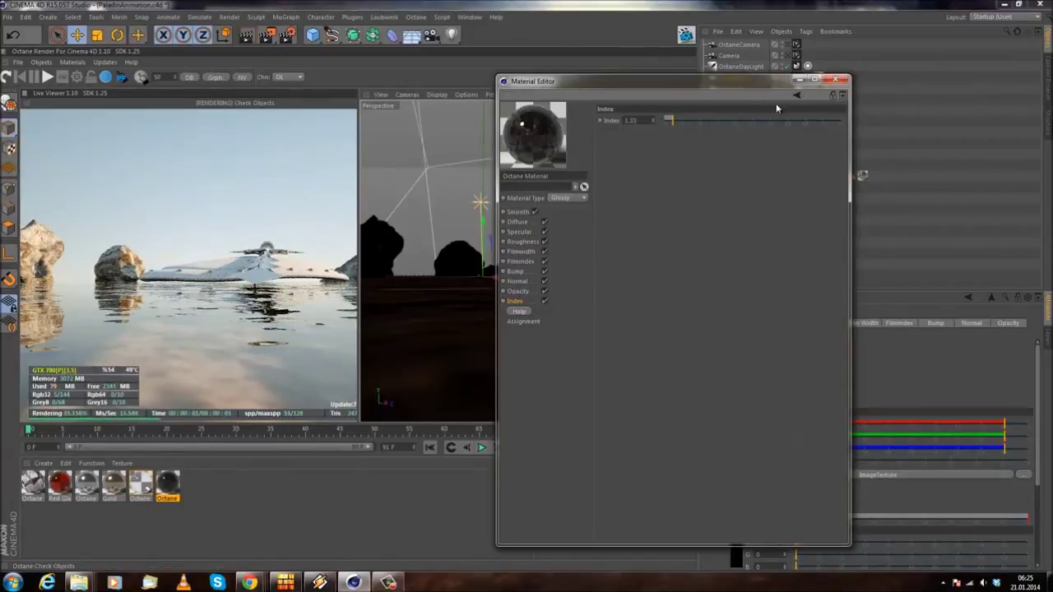
left_click(836, 81)
left_click_drag(158, 317, 242, 283)
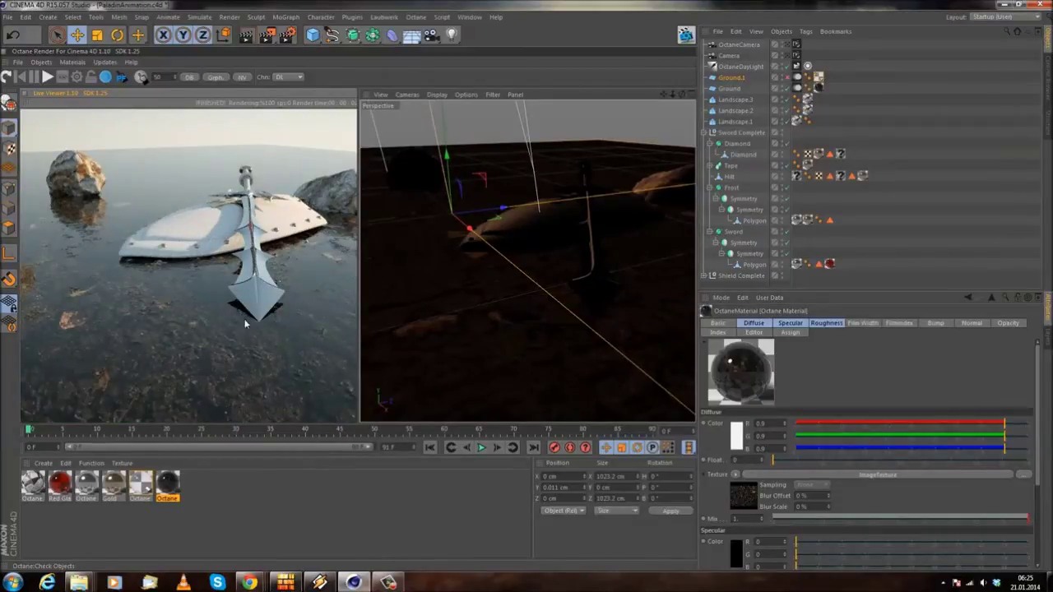
left_click_drag(260, 278, 268, 321)
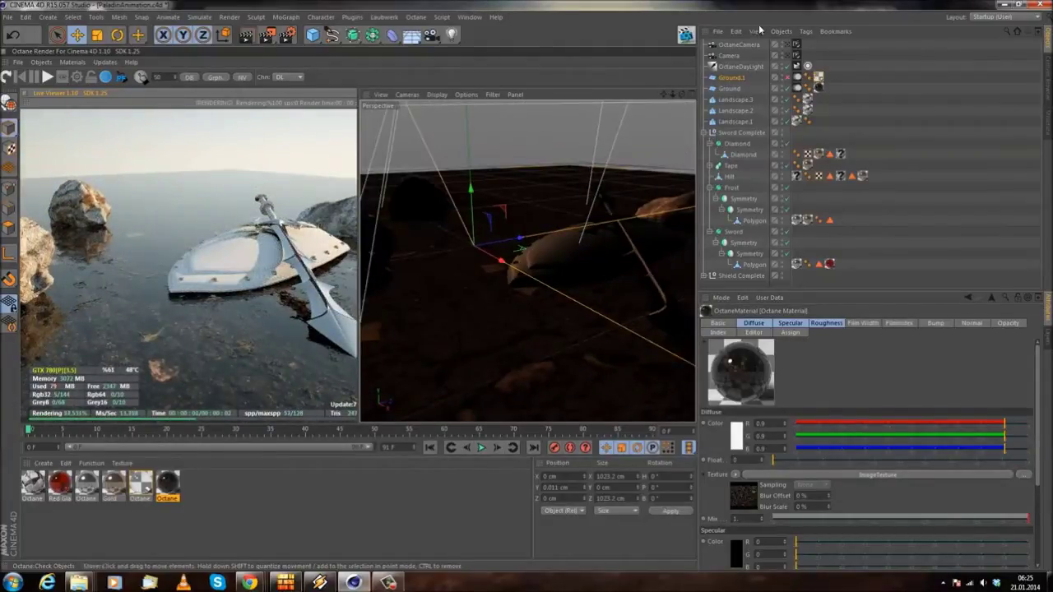
- Try deleting the Ground plane with Ground.1 enabled, check the live render, and undo both changes
left_click(741, 87)
key("Delete")
left_click(786, 78)
mouse_move(291, 294)
left_mouse_down()
mouse_move(291, 324)
mouse_move(285, 285)
left_mouse_up()
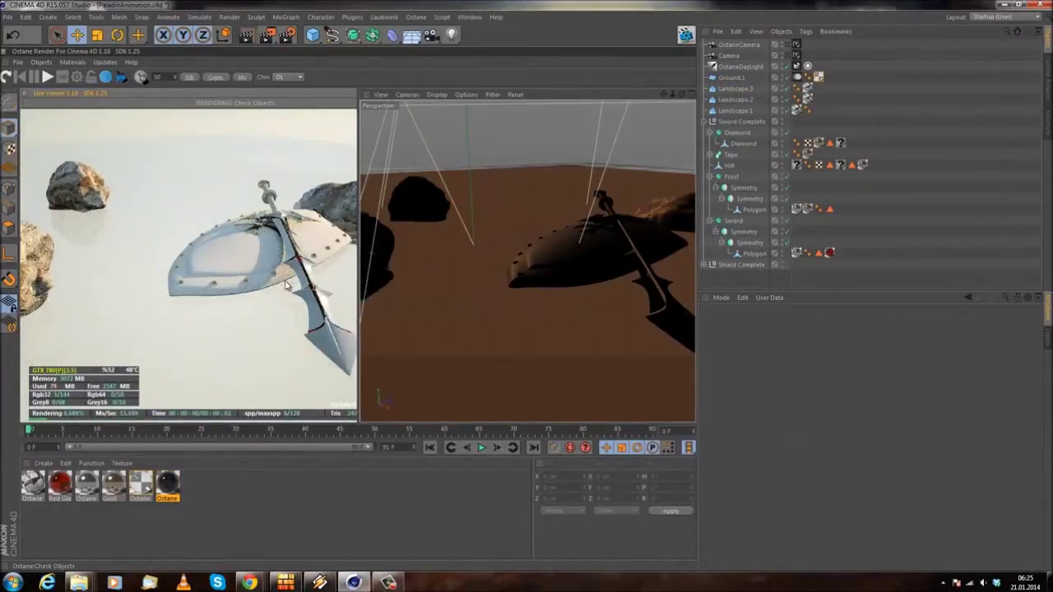
left_click(12, 35)
left_click(12, 35)
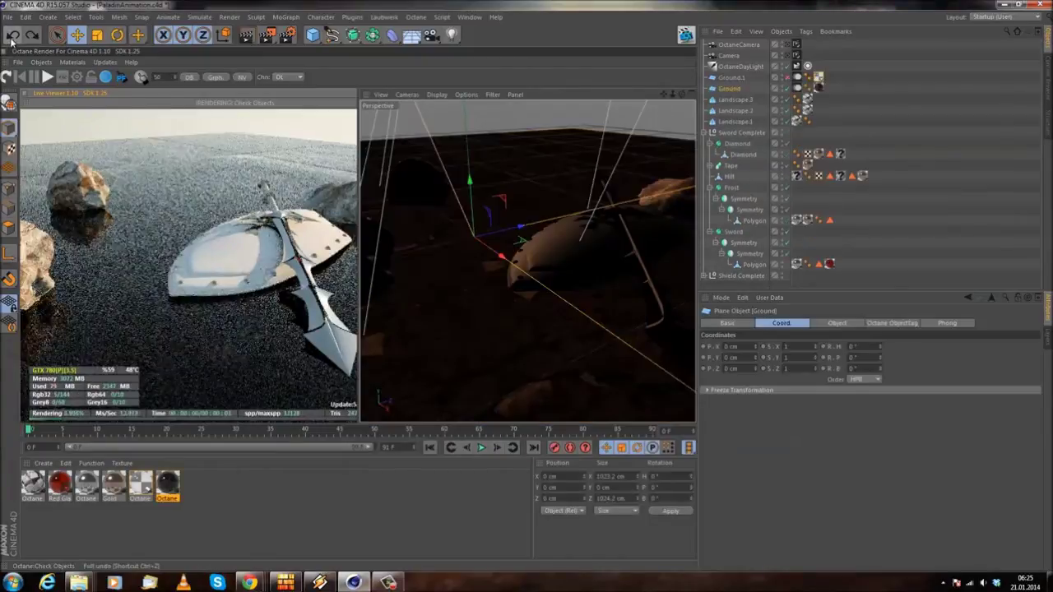
- Enable the Ground.1 plane and examine the water around the sword, shield and rocks from several angles
left_click(787, 78)
left_click_drag(240, 225, 183, 296)
left_click_drag(311, 233, 290, 206)
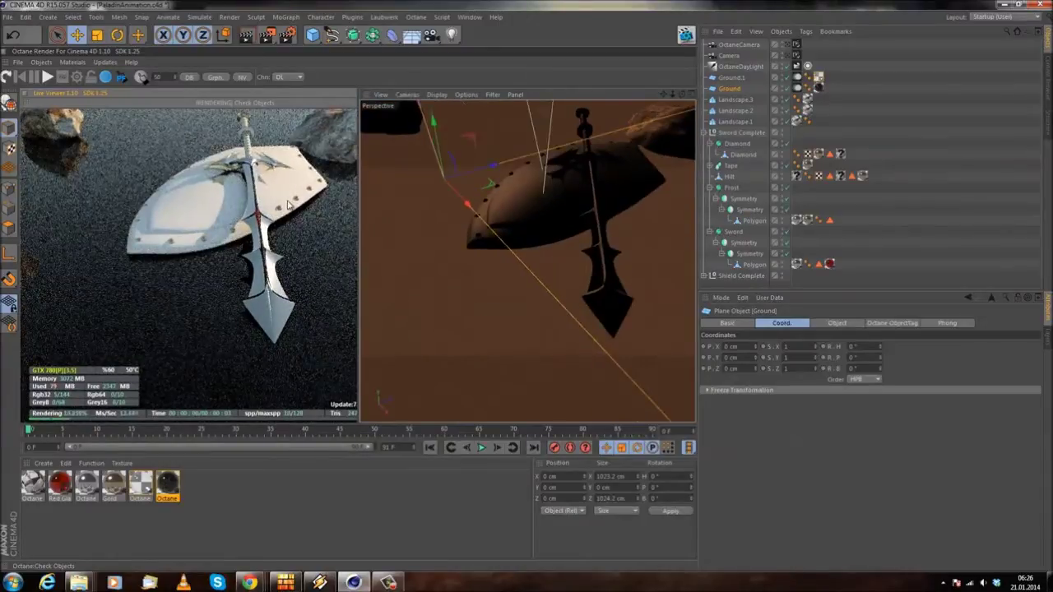
left_click_drag(296, 167, 306, 204)
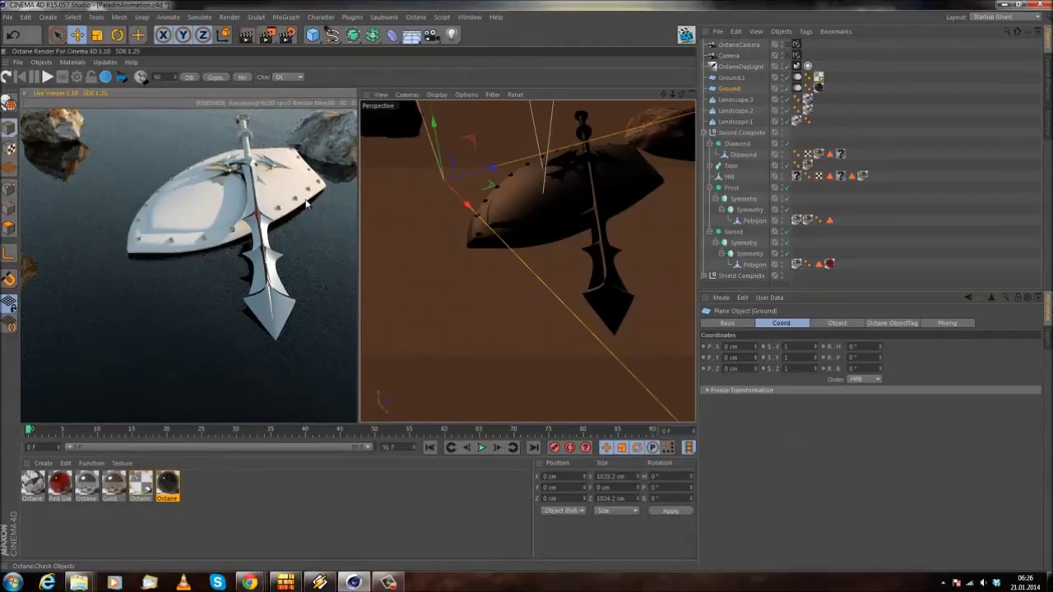
left_click_drag(299, 200, 279, 262)
left_click_drag(481, 256, 478, 306, "alt")
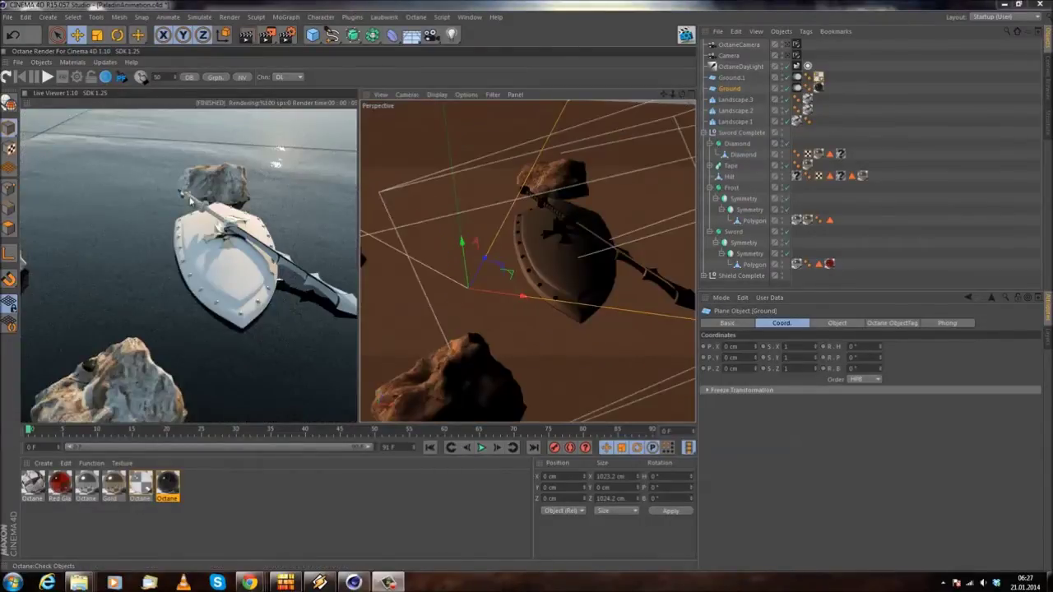
mouse_move(528, 261)
left_mouse_down("alt")
mouse_move(513, 275)
mouse_move(525, 281)
left_mouse_up("alt")
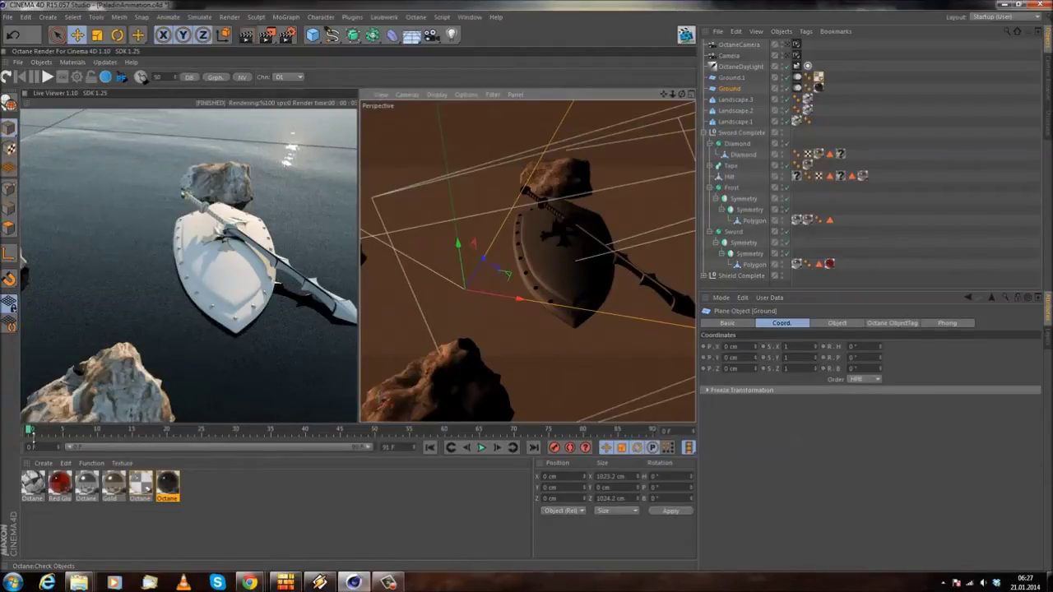
- Create a new Octane material and set its material type to Glossy
left_click(43, 463)
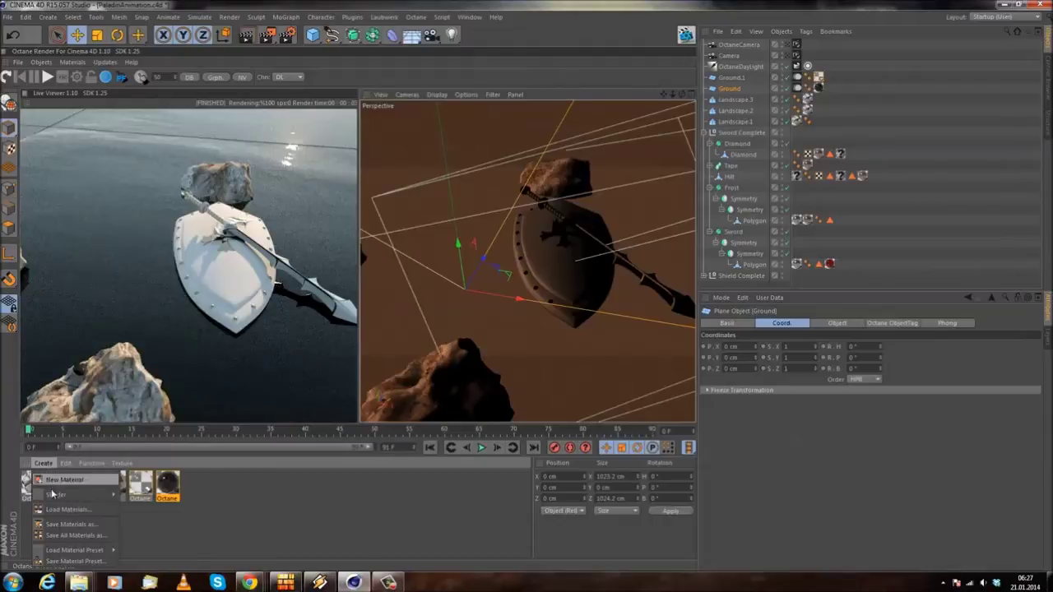
mouse_move(91, 495)
mouse_move(168, 388)
left_click(239, 399)
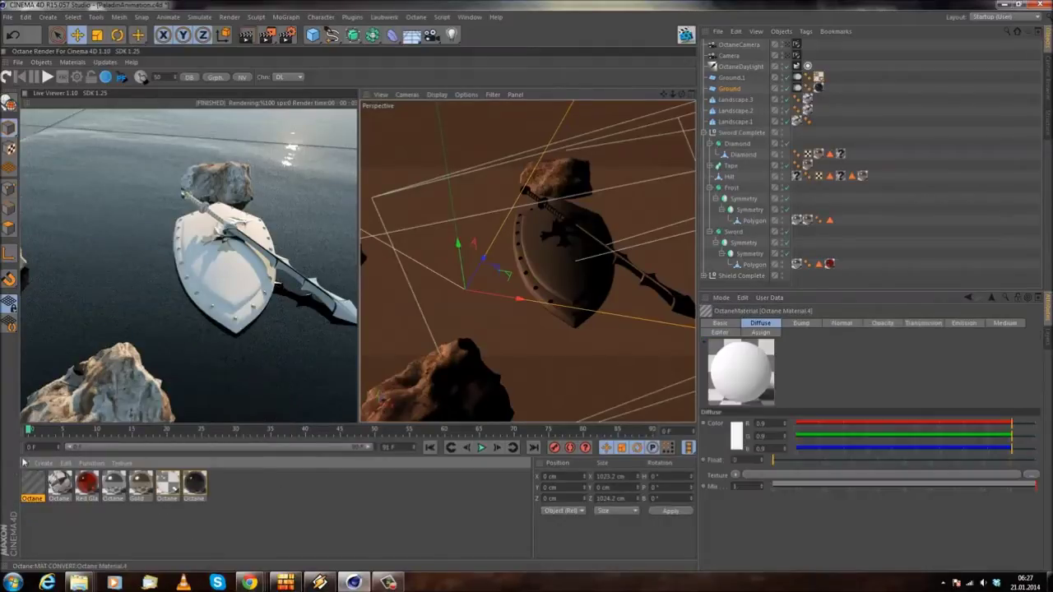
double_click(31, 484)
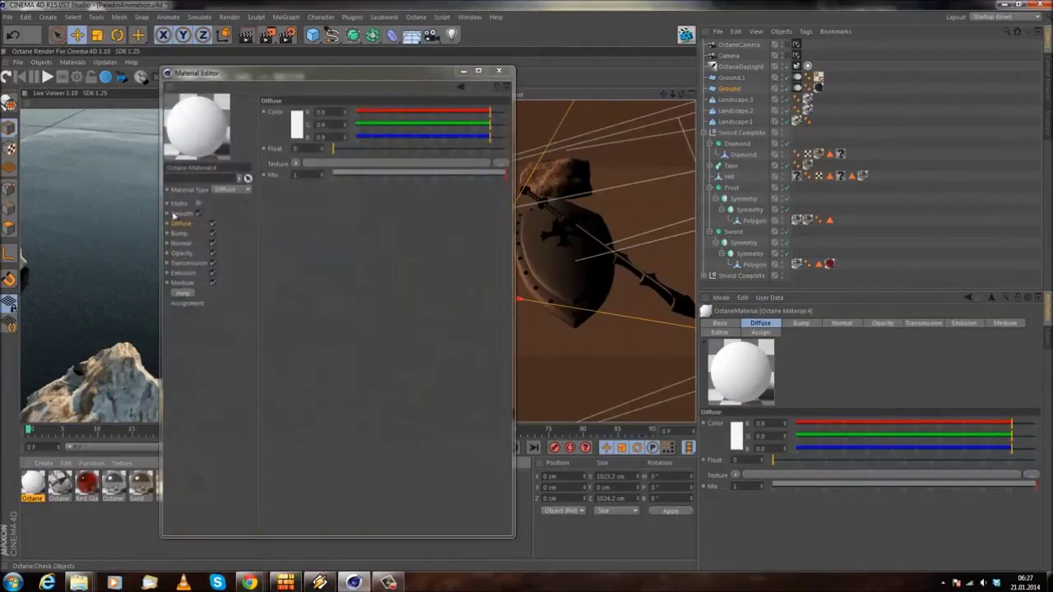
left_click(229, 212)
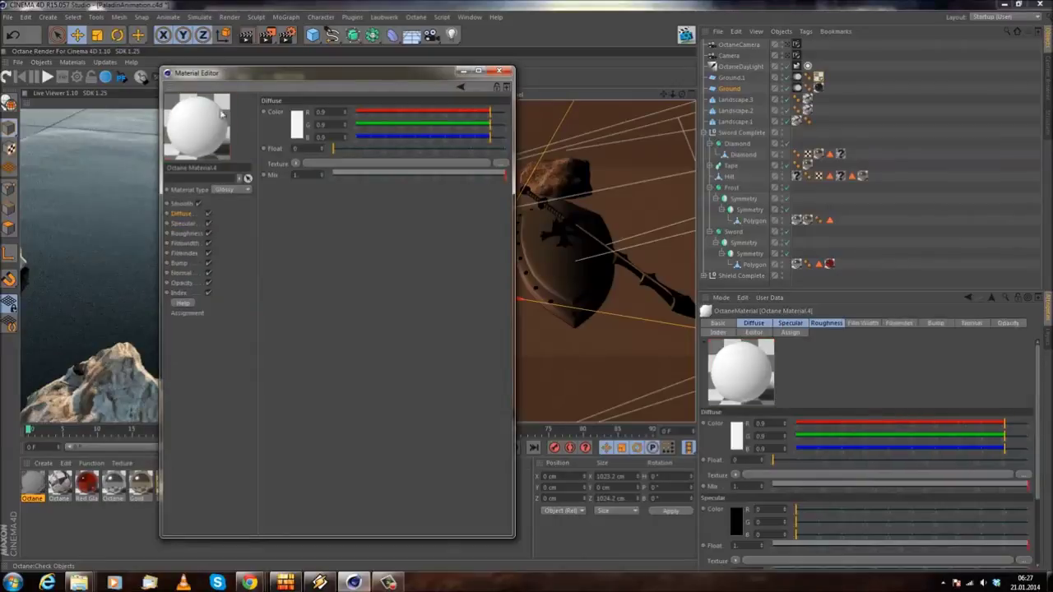
- Replace the missing materials on Small Shield and Big Shield with the new white glossy material and Gold, and restart the live render
left_click(500, 71)
left_click(545, 274)
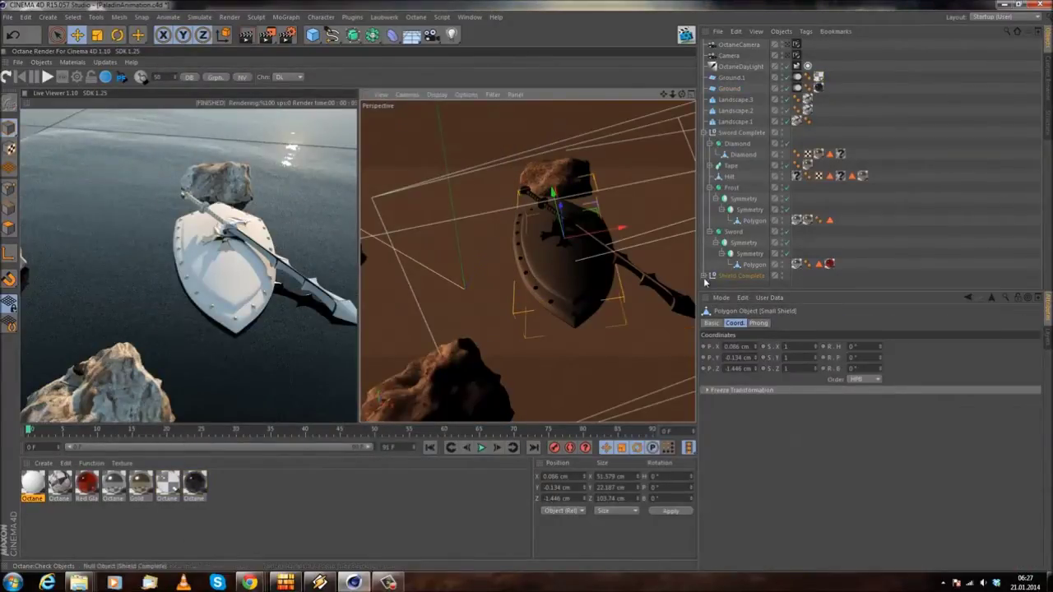
scroll(727, 253, "down", 2)
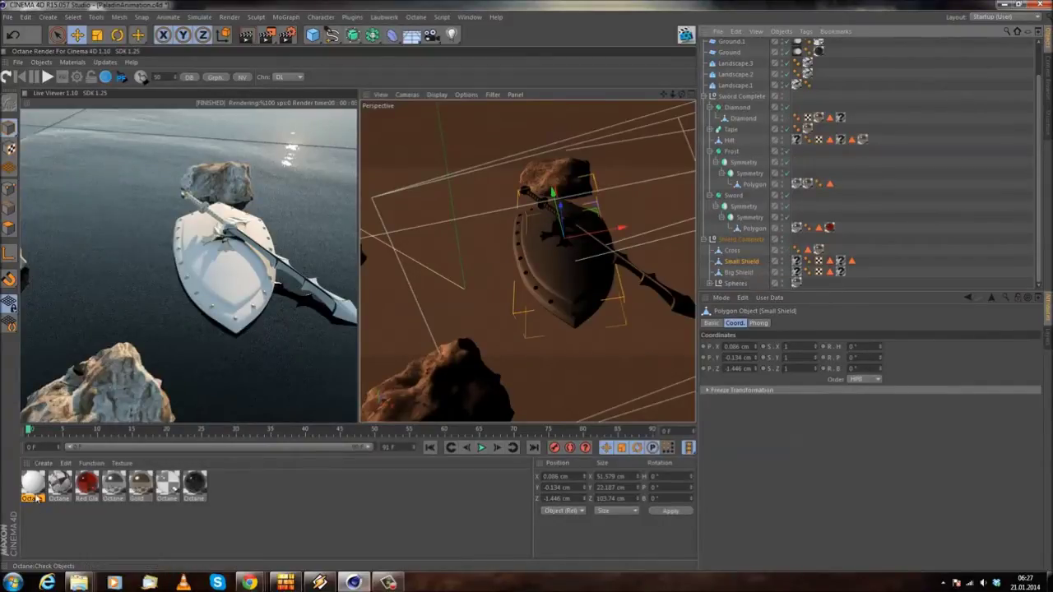
left_click_drag(36, 496, 670, 303)
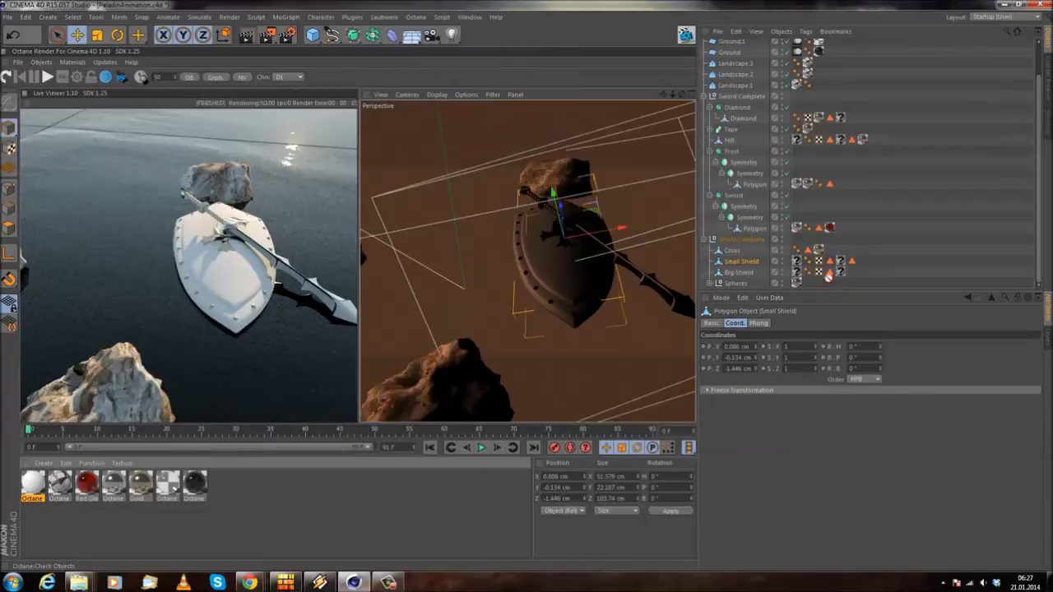
left_click_drag(839, 261, 840, 263)
left_click(6, 77)
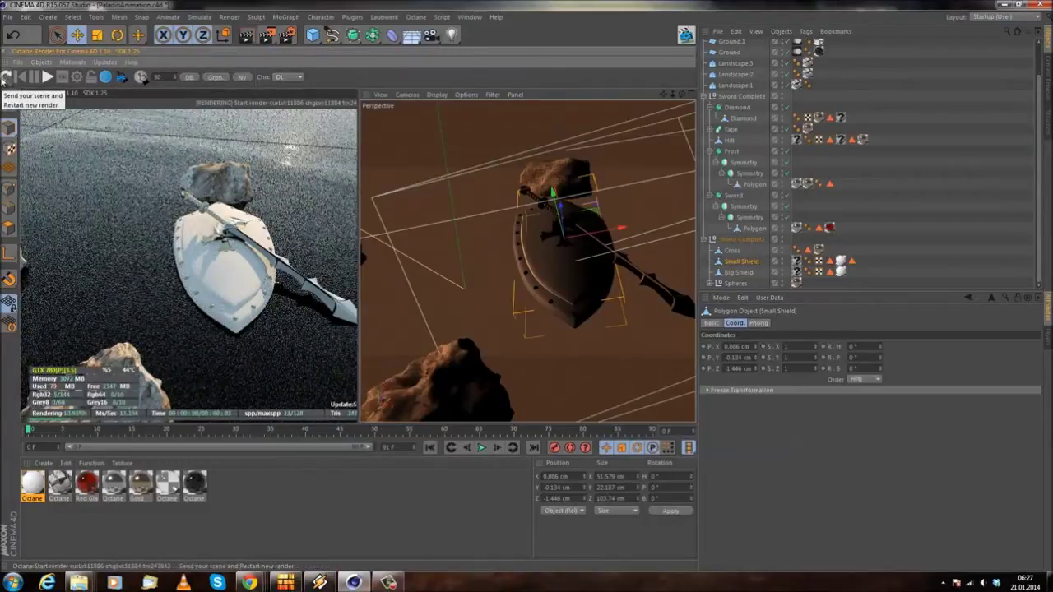
left_click_drag(147, 487, 847, 262)
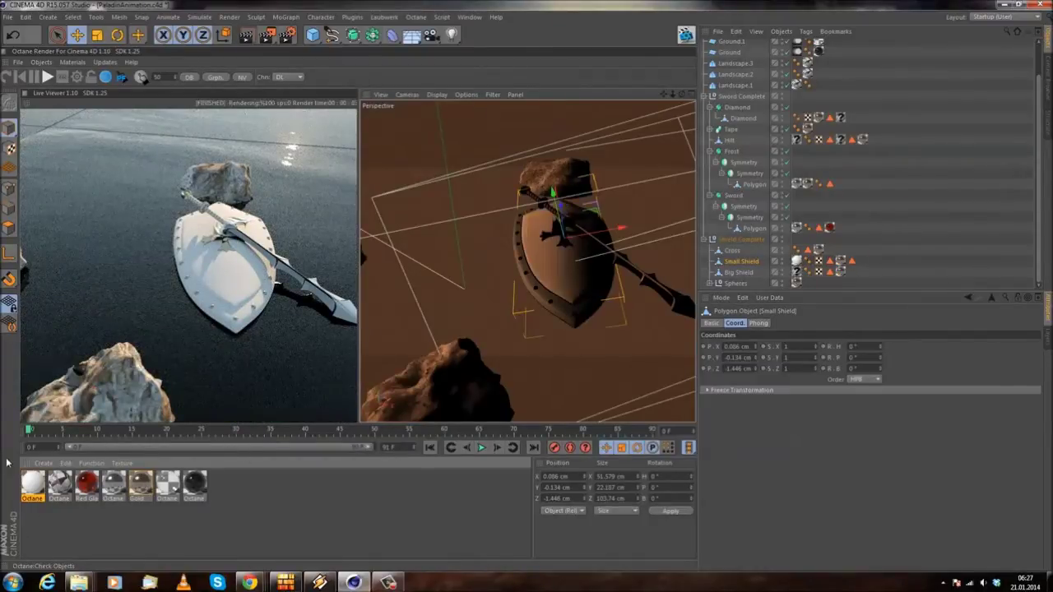
left_click_drag(797, 276, 796, 273)
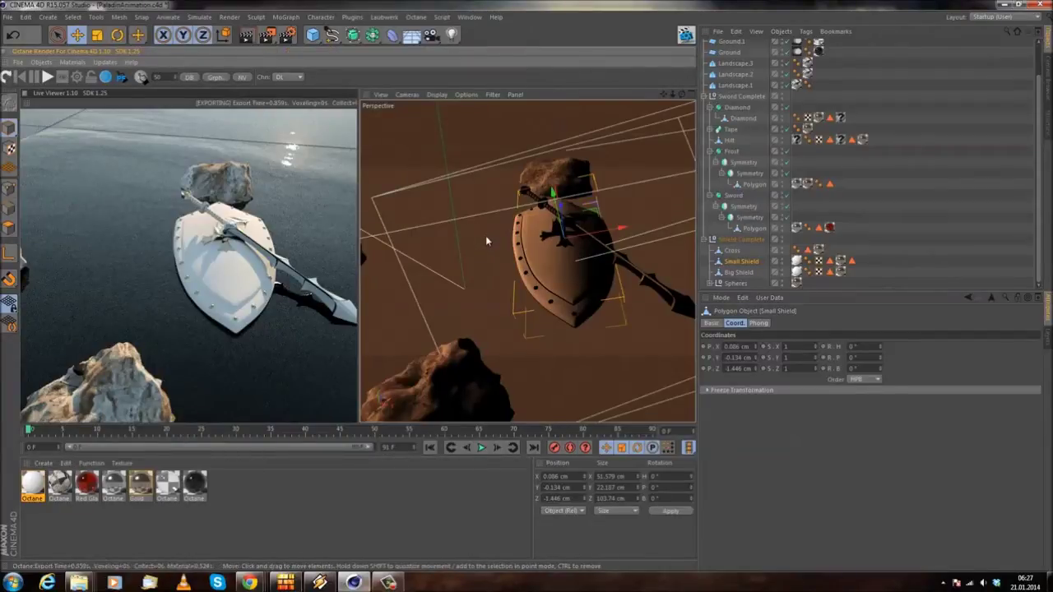
- Set the new glossy shield material's diffuse colour to a near-black grey, 0.007 in each channel
double_click(33, 481)
left_click_drag(297, 89, 538, 122)
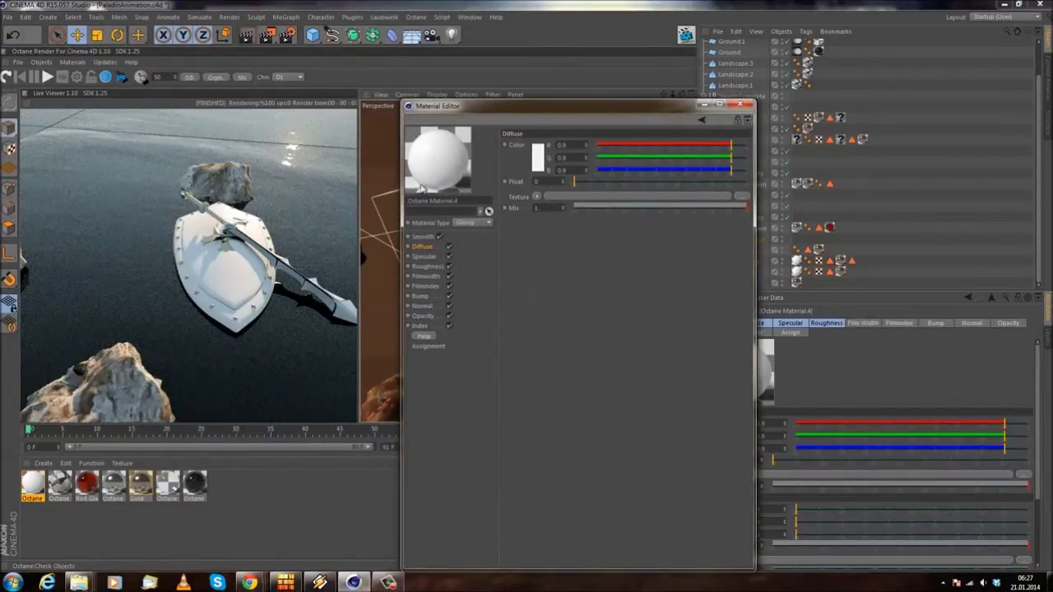
left_click(539, 158)
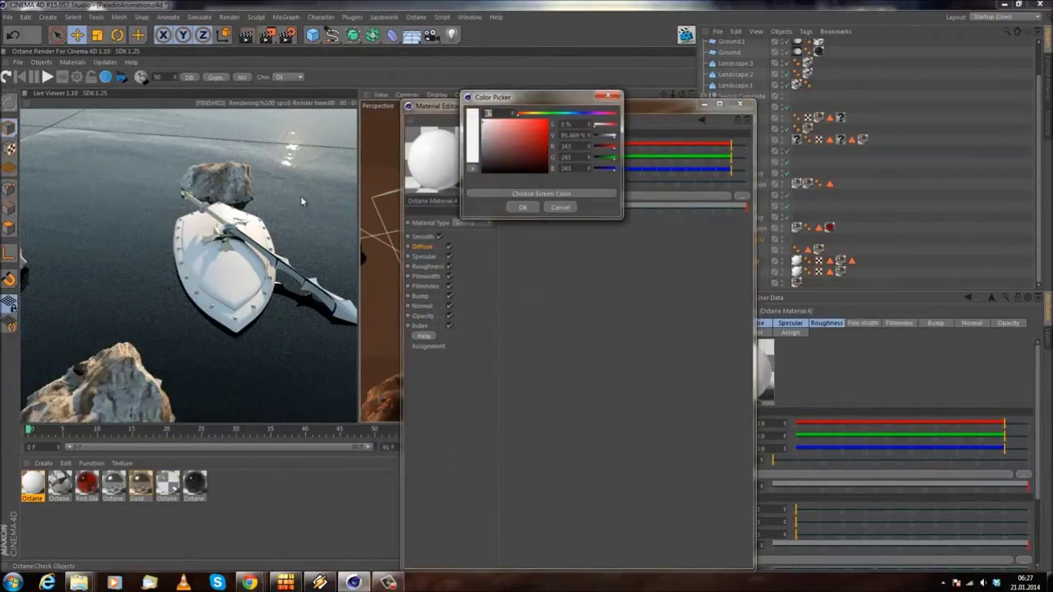
left_click_drag(500, 154, 452, 179)
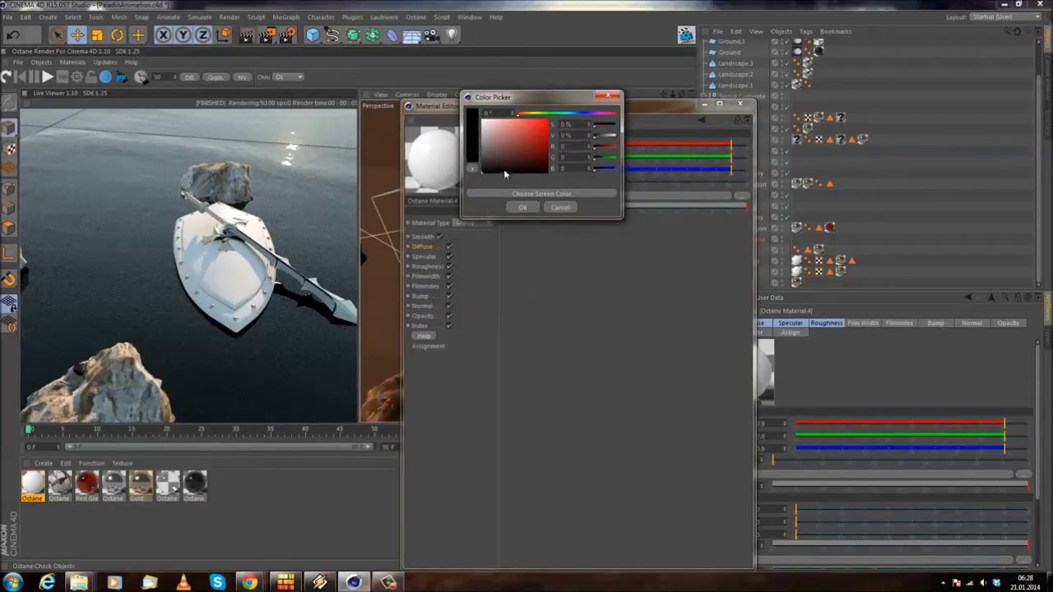
left_click_drag(505, 174, 482, 169)
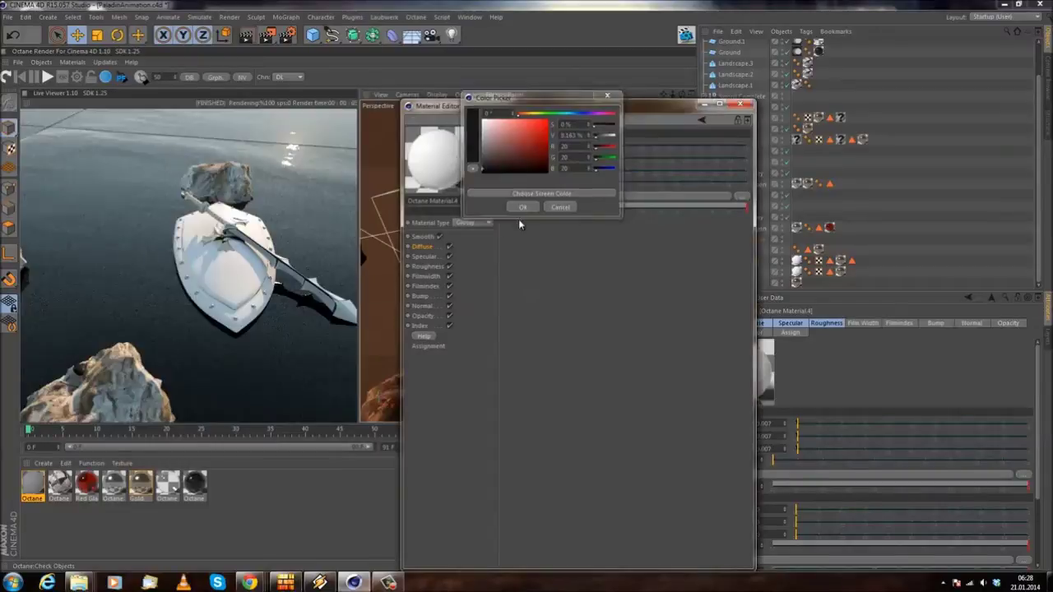
left_click(522, 207)
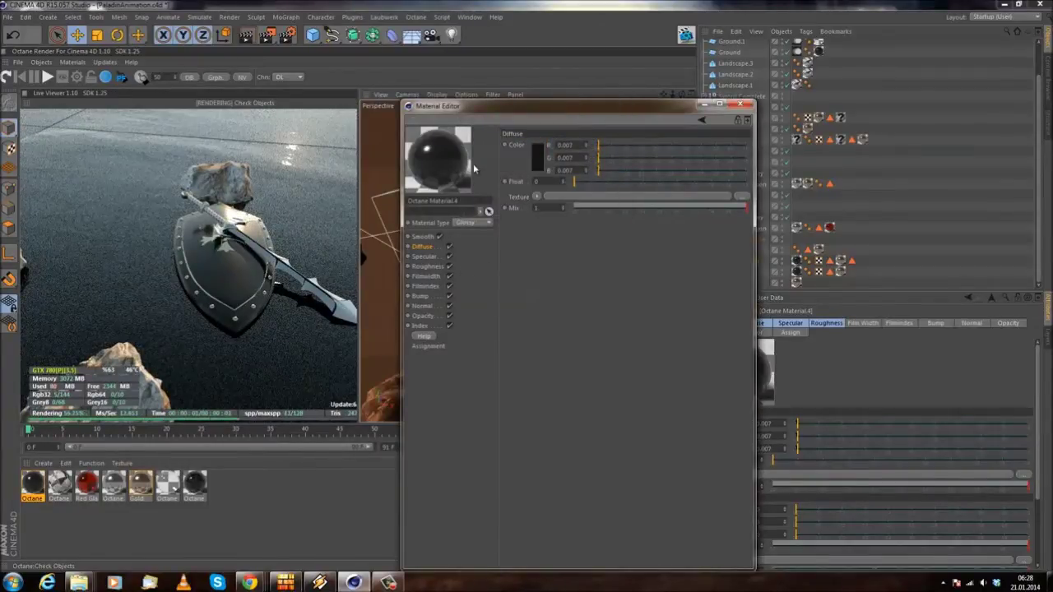
- Try index values of 1.8 and 1.6 for the shield material and set its roughness to 0.02
left_click(419, 327)
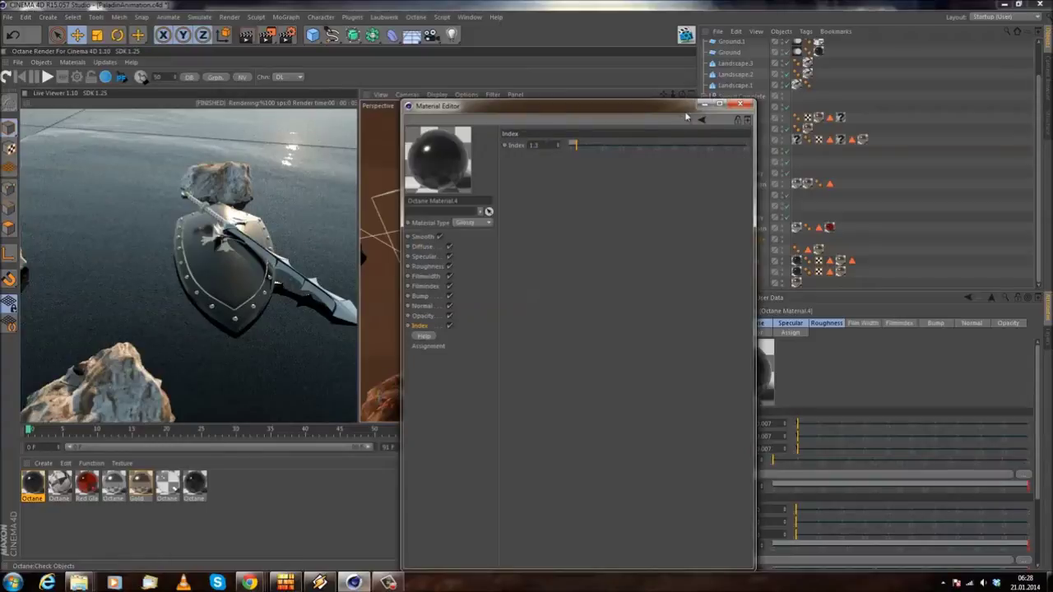
key("Return")
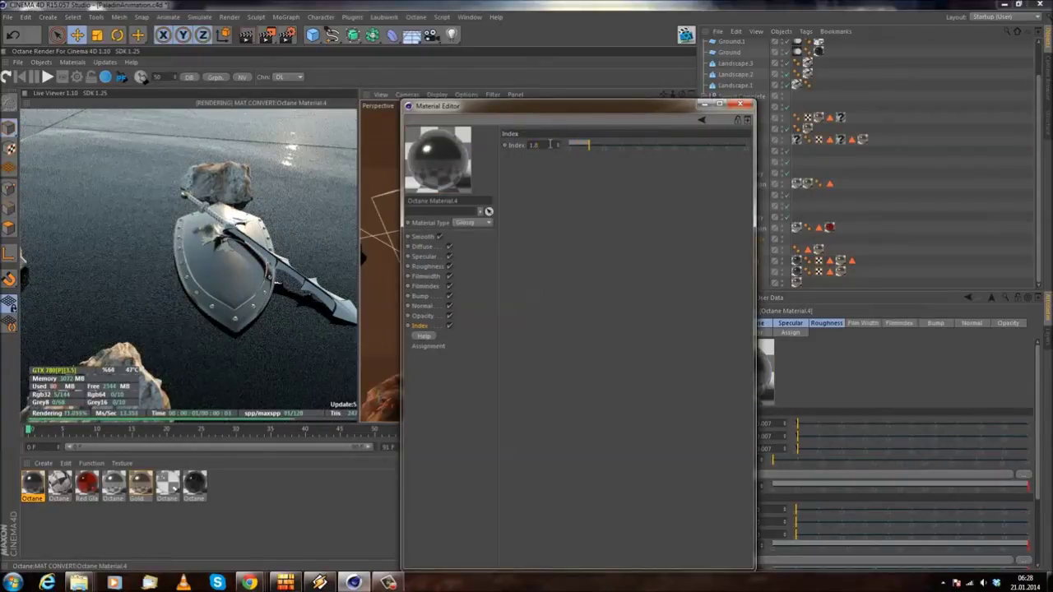
scroll(551, 144, "down", 2)
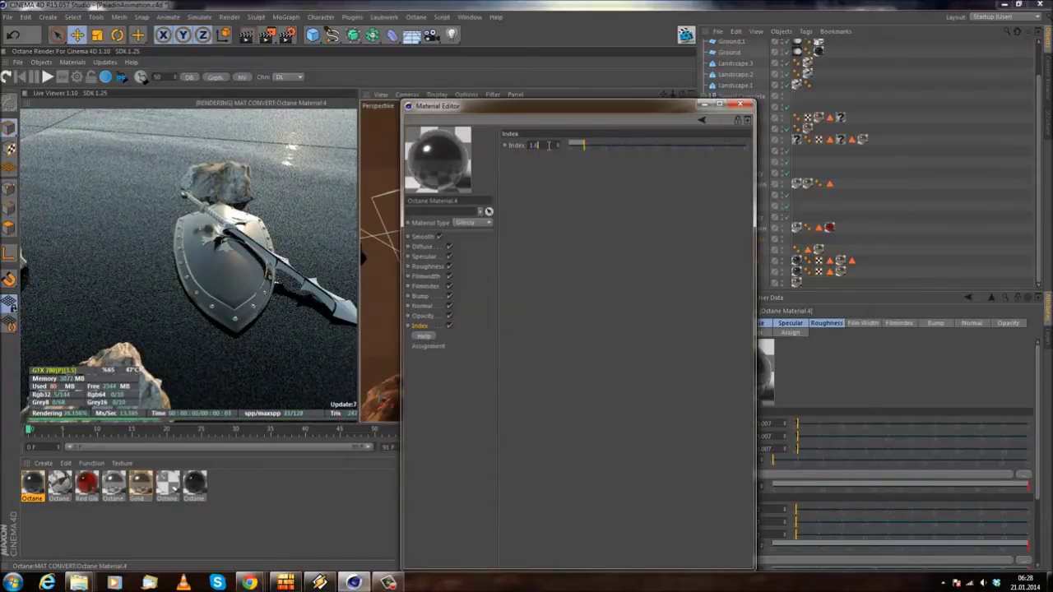
left_click(428, 267)
mouse_move(591, 181)
left_mouse_down()
mouse_move(630, 183)
mouse_move(567, 181)
mouse_move(580, 184)
left_mouse_up()
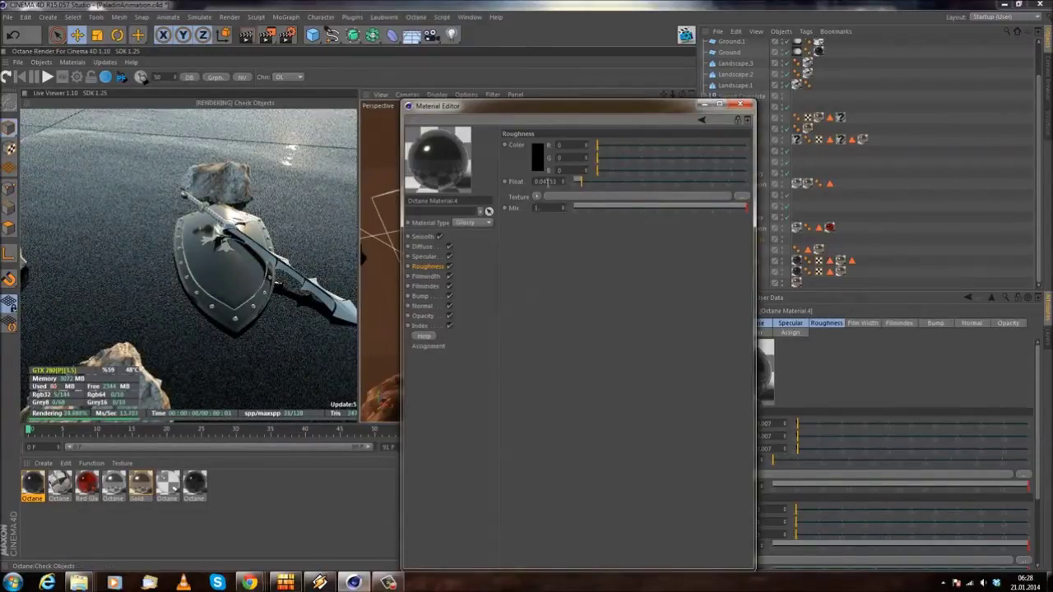
double_click(545, 182)
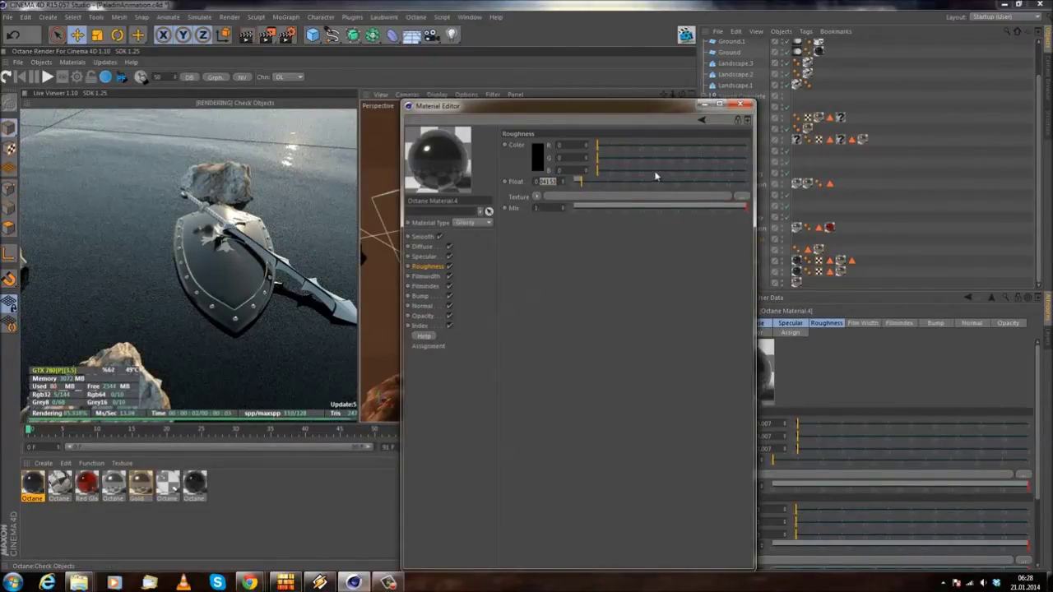
type("0.02")
key("Return")
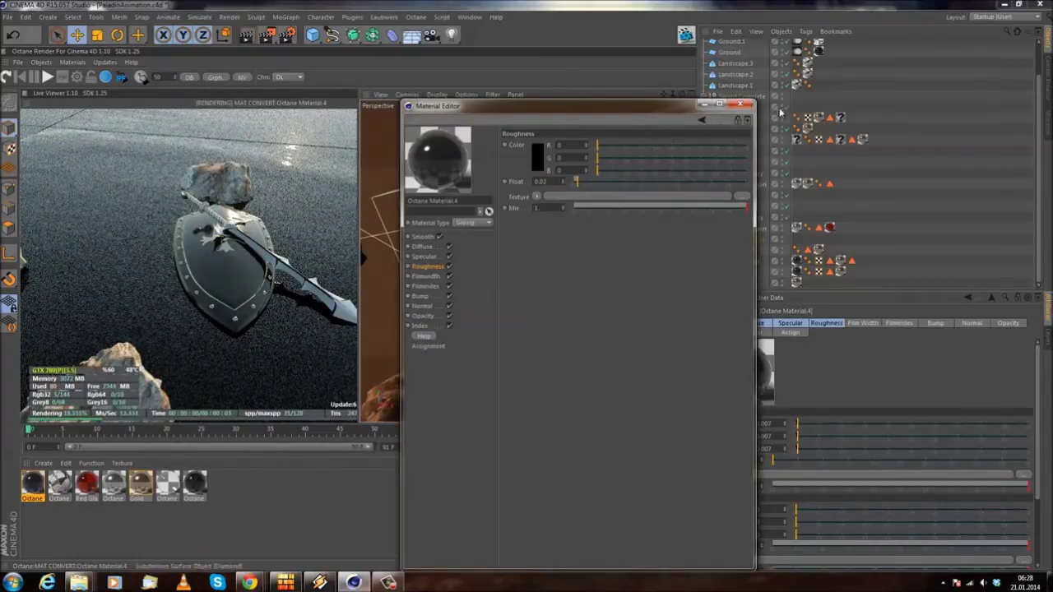
left_click(740, 105)
- Change the shield material's diffuse colour to bright red with a red value of 0.888
left_click_drag(475, 308, 442, 310, "alt")
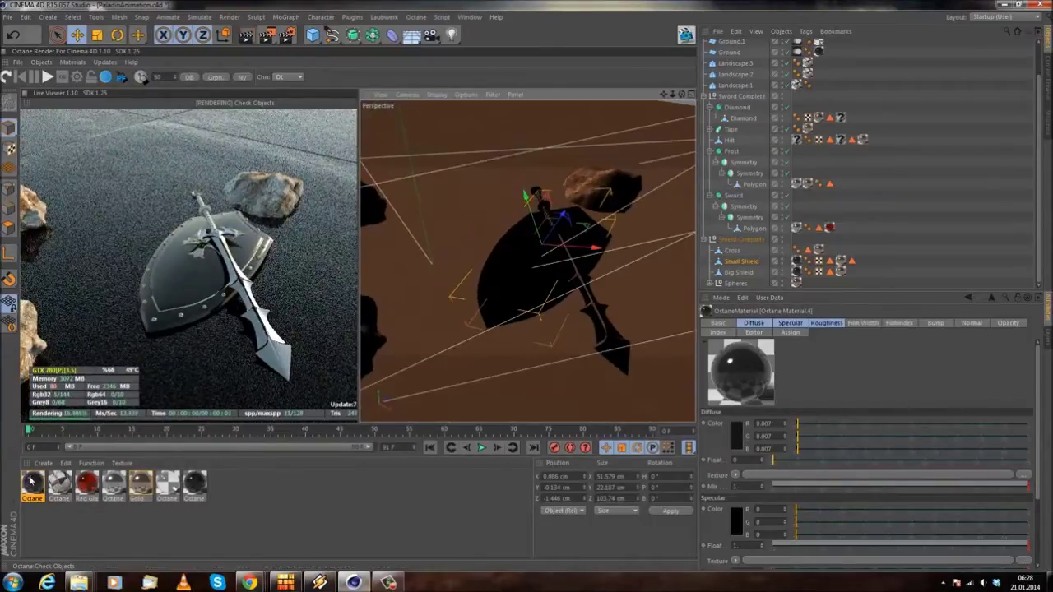
double_click(33, 484)
left_click_drag(395, 73, 732, 186)
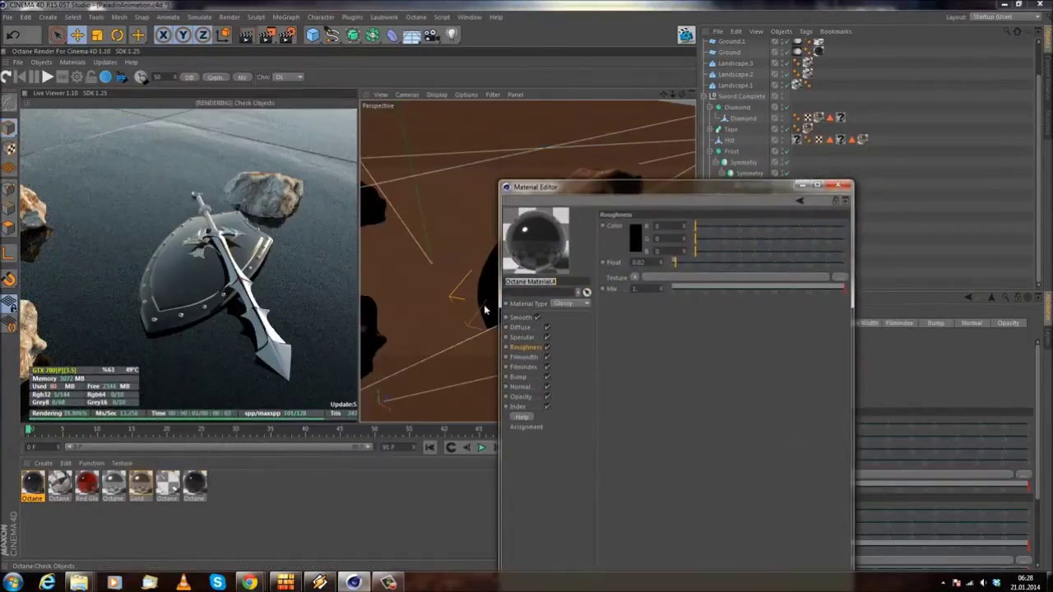
left_click(520, 328)
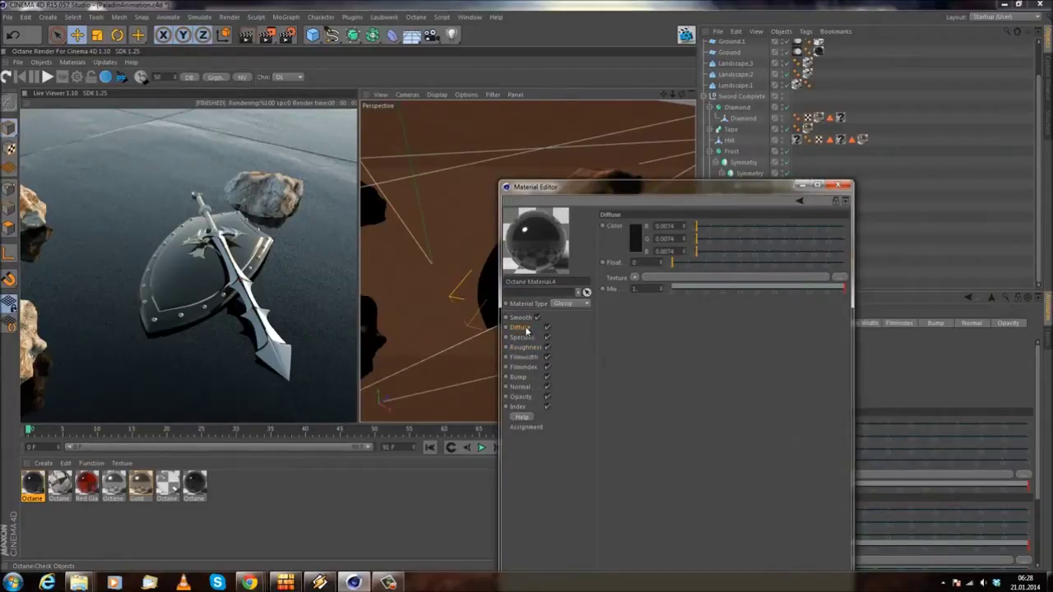
left_click(634, 236)
left_click(647, 205)
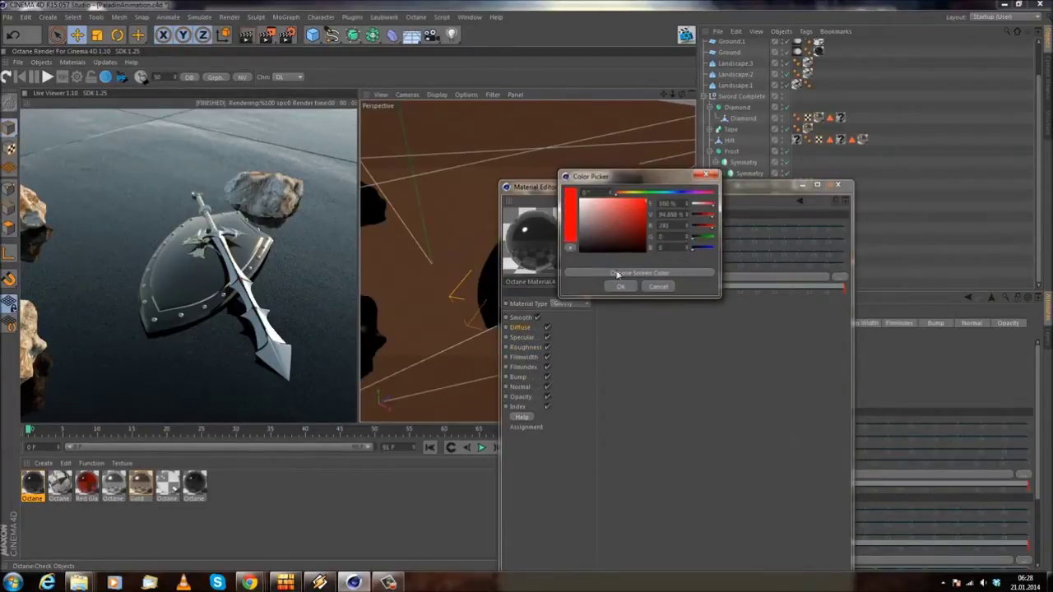
left_click(620, 287)
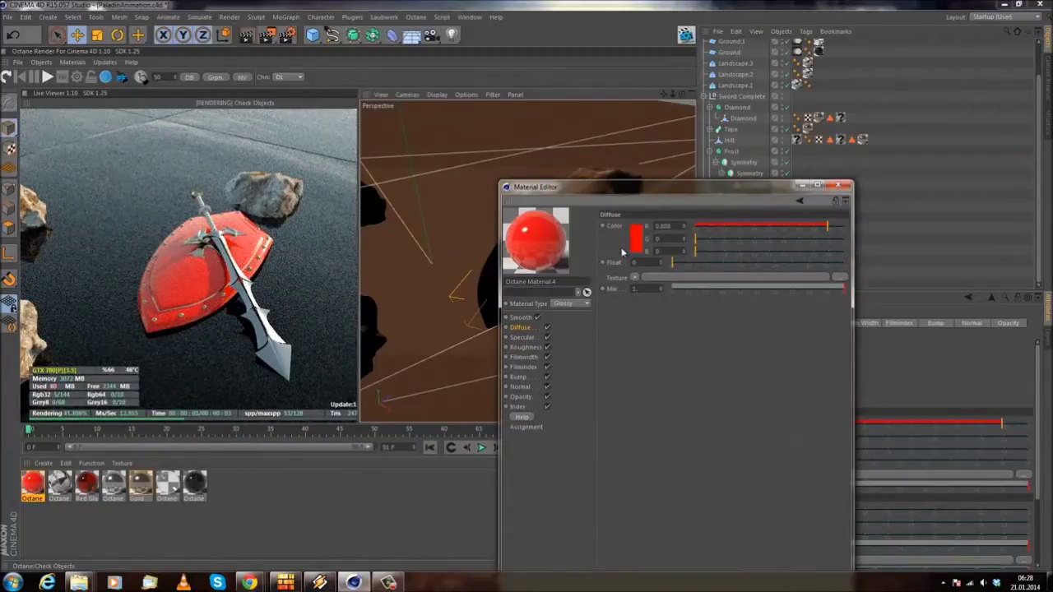
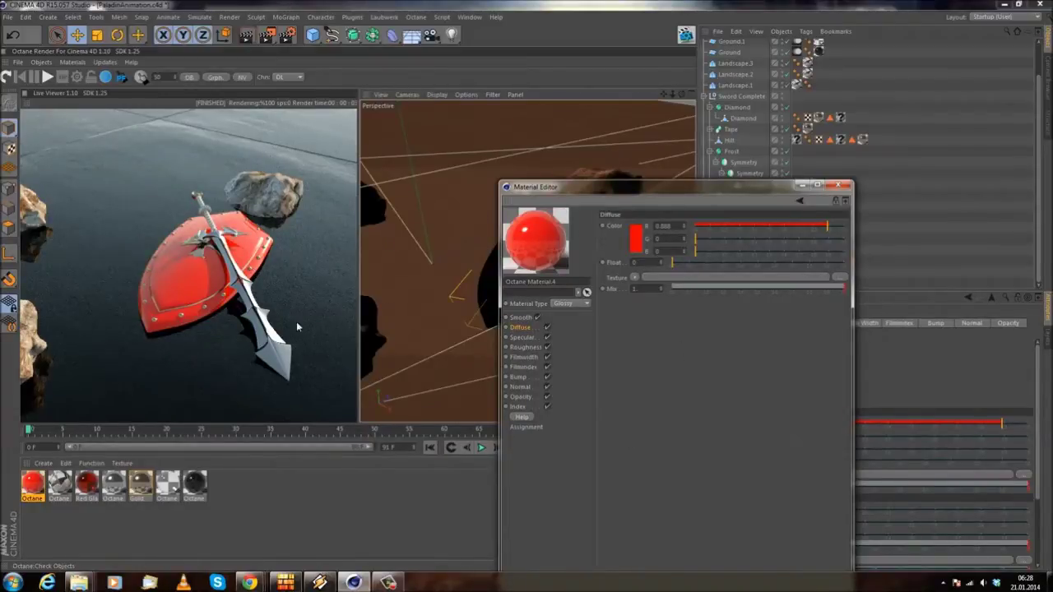
- Set the red shield material's index to 6
left_click(517, 406)
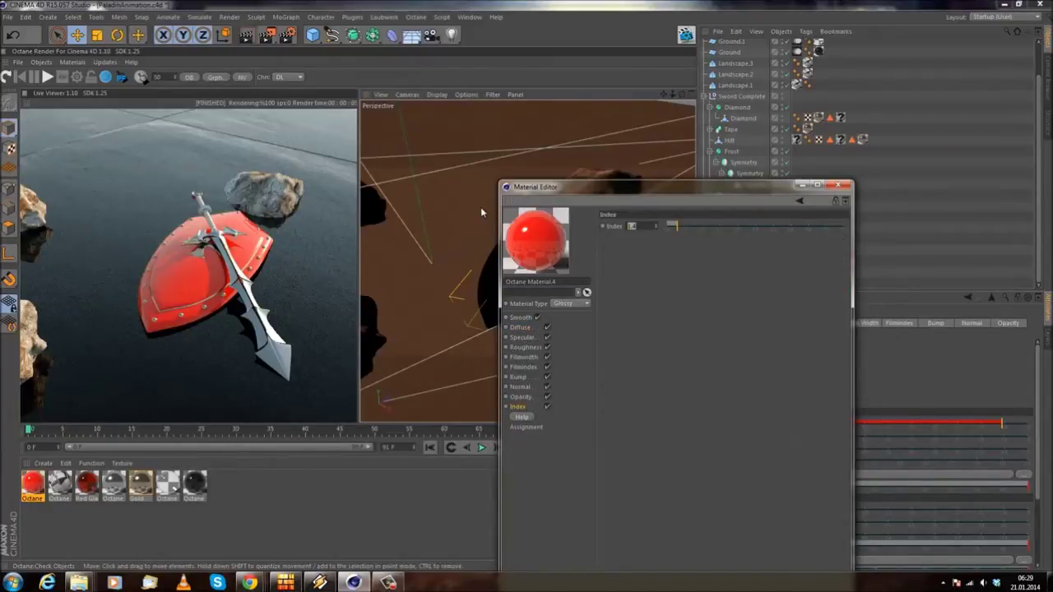
type("6")
key("Return")
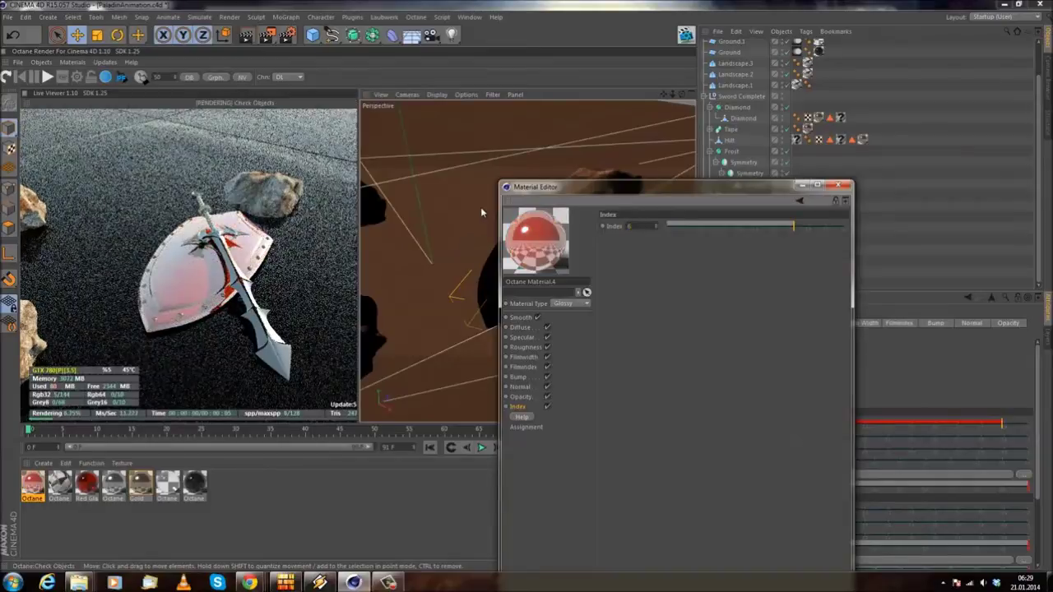
- Change the shield material's diffuse colour to a dark grey, 0.018 in each channel
left_click(527, 338)
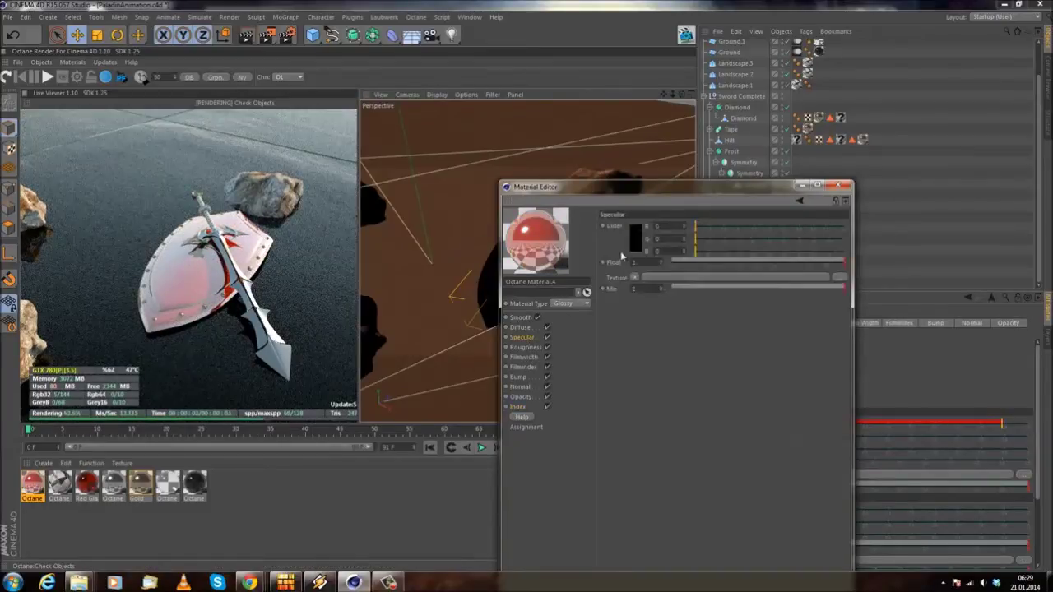
left_click(632, 239)
left_click(643, 298)
left_click(520, 328)
left_click(633, 236)
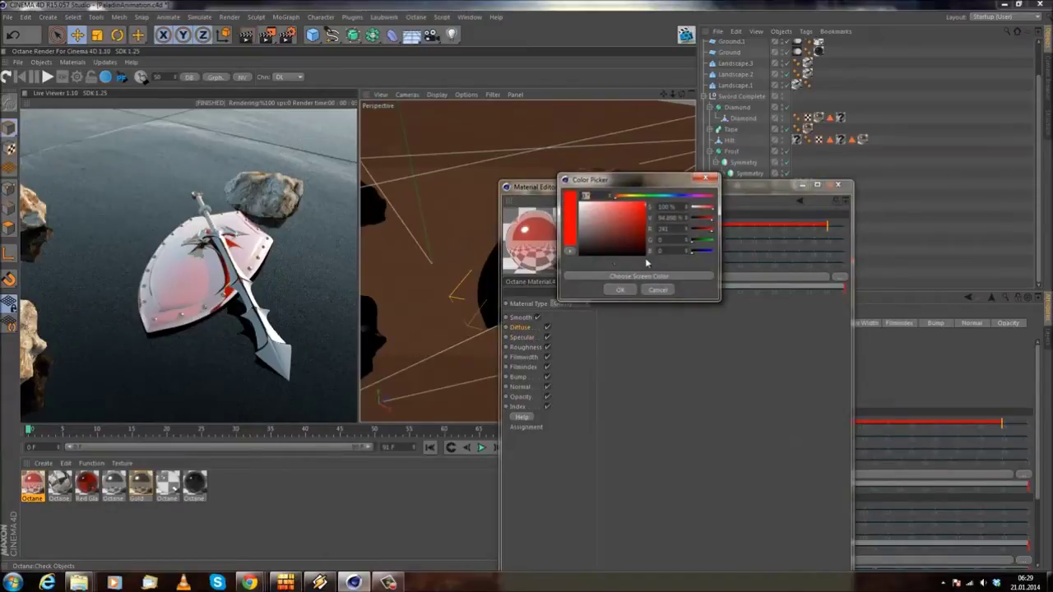
left_click_drag(595, 249, 562, 250)
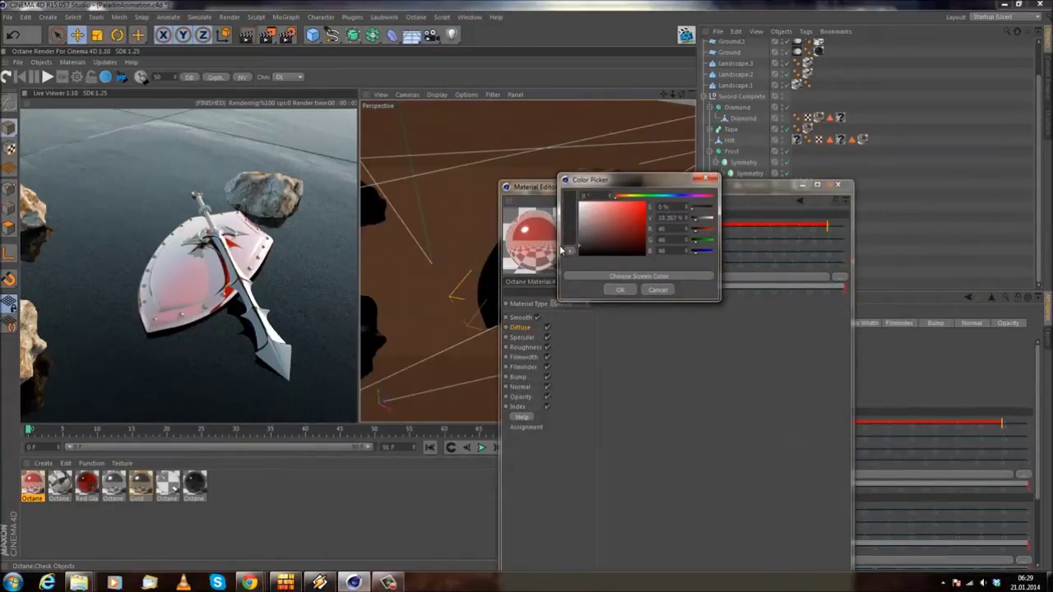
left_click(621, 290)
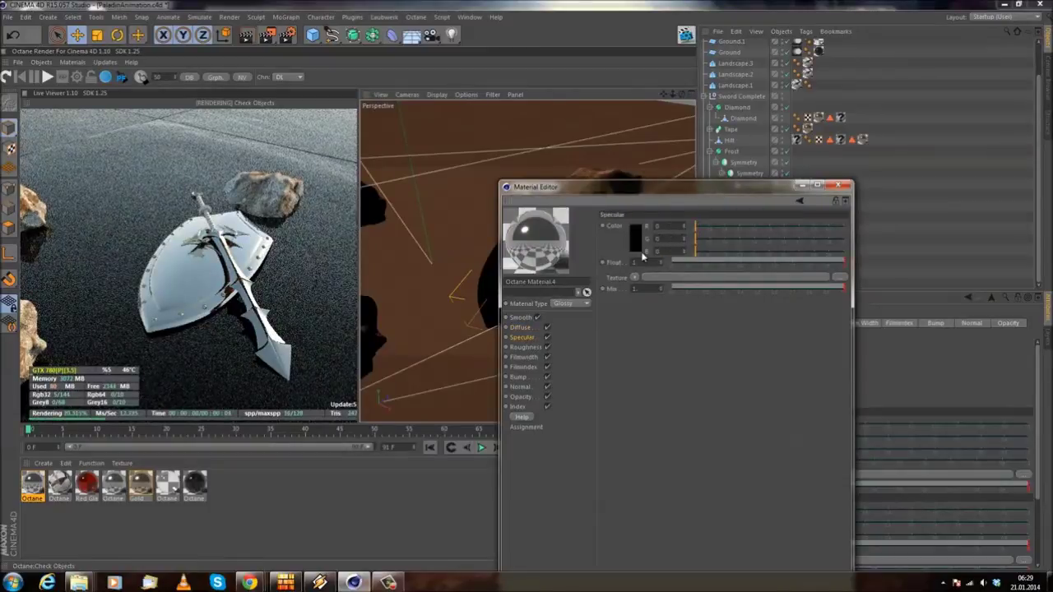
- Set the shield material's specular colour to red with a red value of 0.824
left_click(632, 238)
left_click_drag(632, 232, 647, 219)
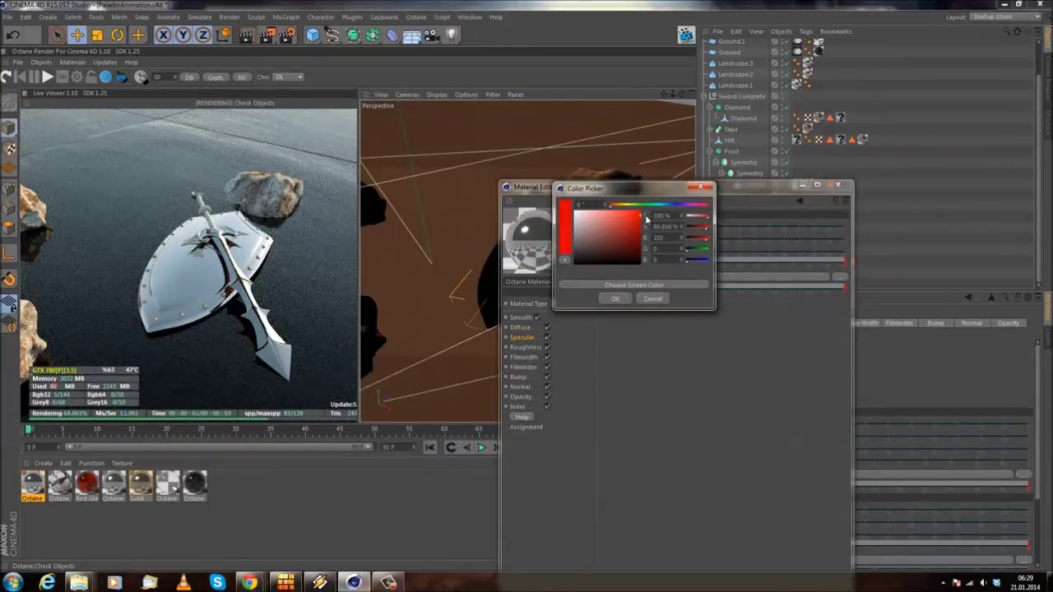
left_click(617, 299)
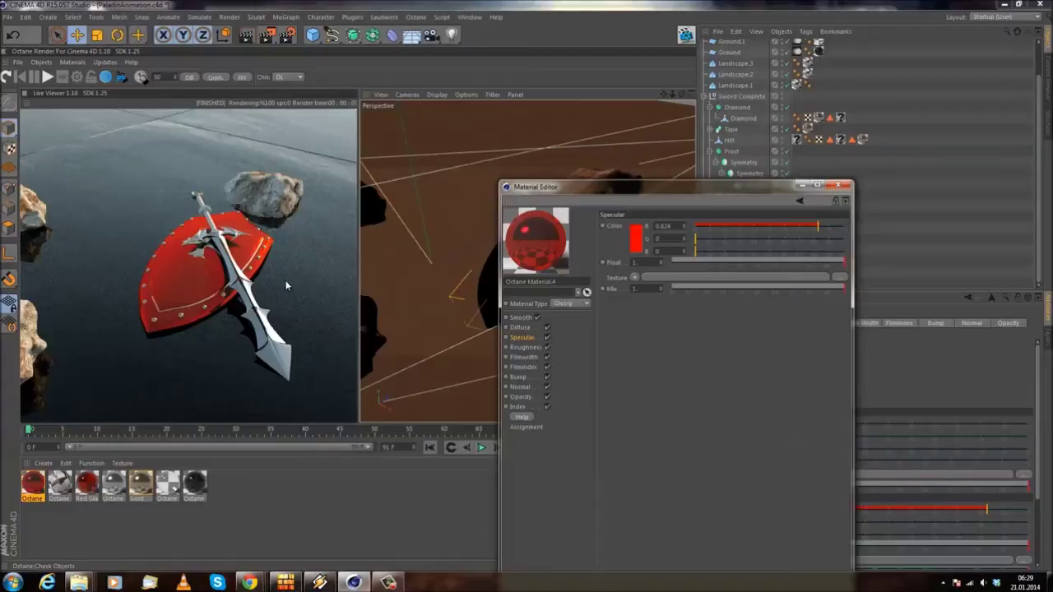
- Set the shield material's index to 1.4 and check the shield's red reflections from a lower angle in the live render
left_click(520, 407)
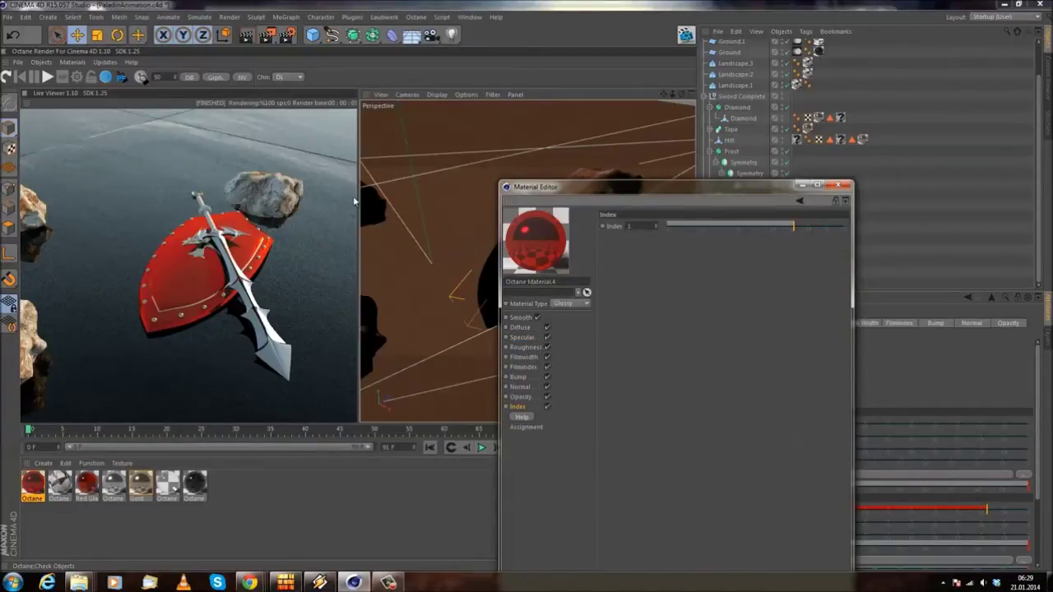
type("1.4")
key("Return")
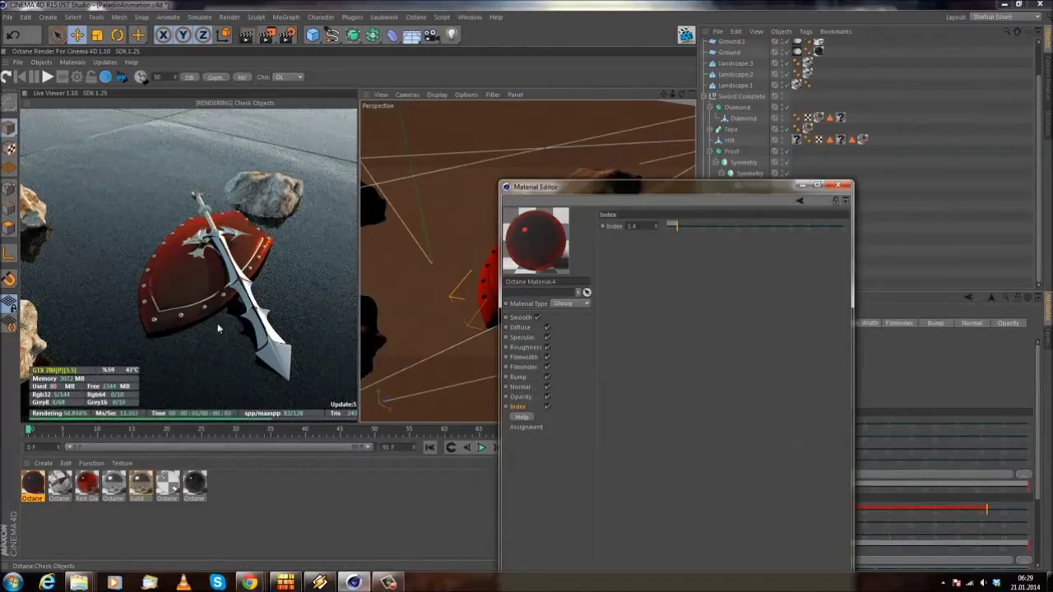
left_click(521, 337)
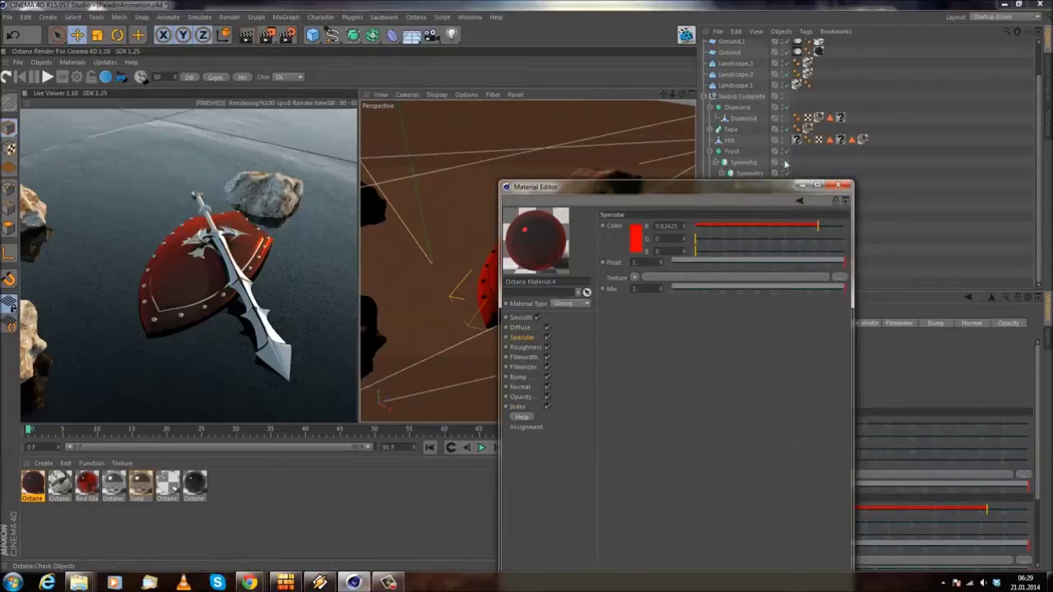
left_click(839, 185)
left_click_drag(279, 251, 252, 329)
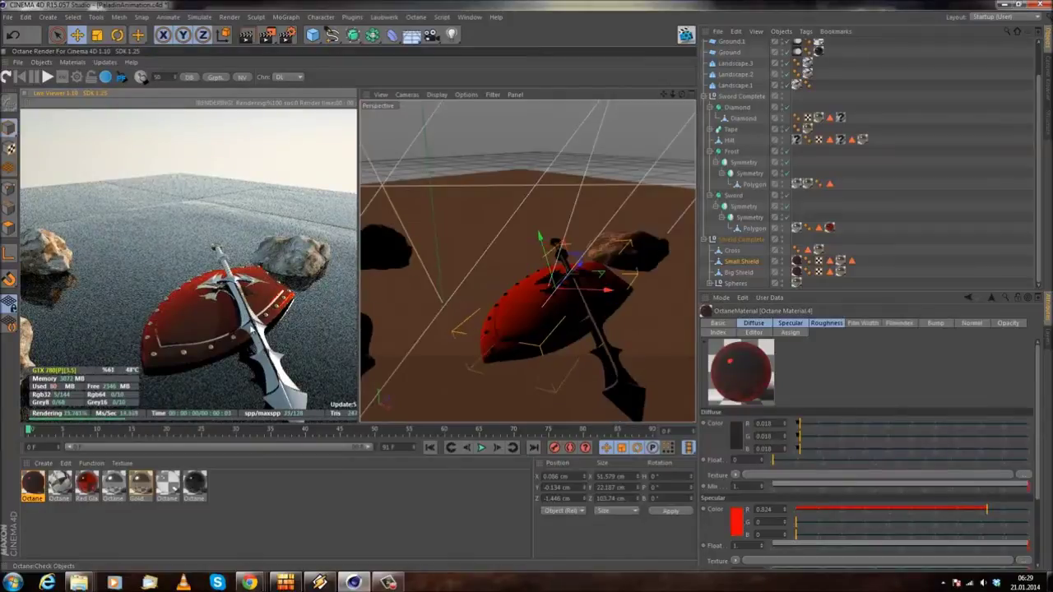
- Set the shield material's index back to 6 for a stronger reflection
left_click_drag(201, 354, 284, 287)
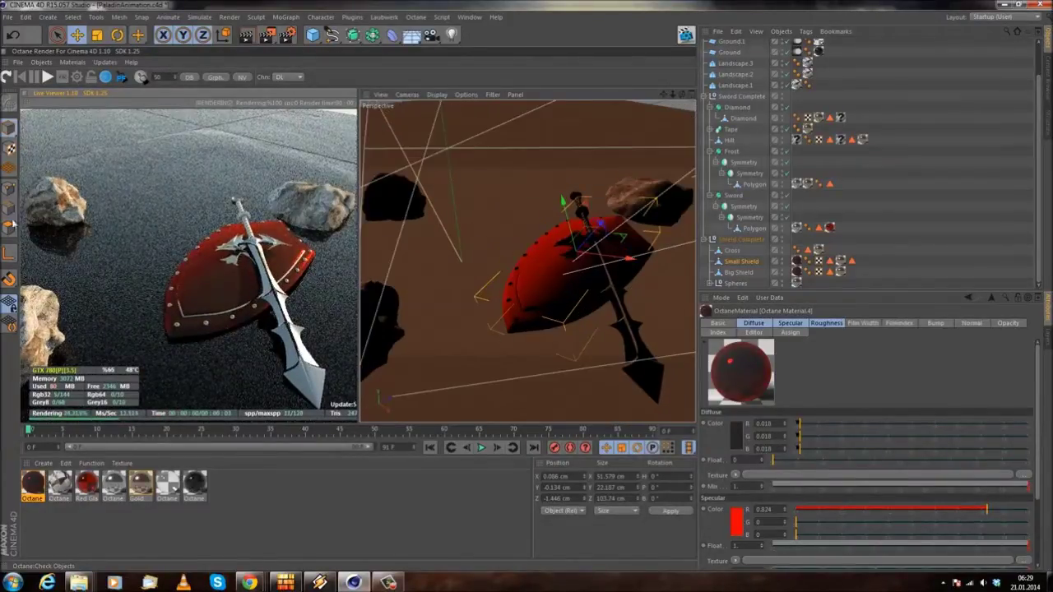
double_click(36, 483)
left_click_drag(301, 82, 587, 158)
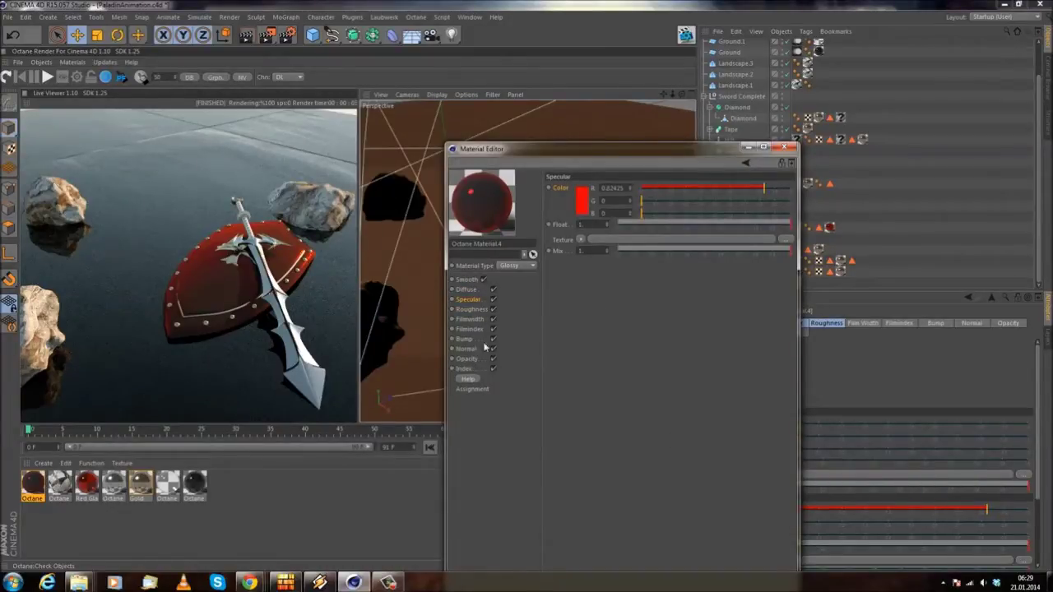
left_click(467, 369)
left_click_drag(597, 187, 380, 183)
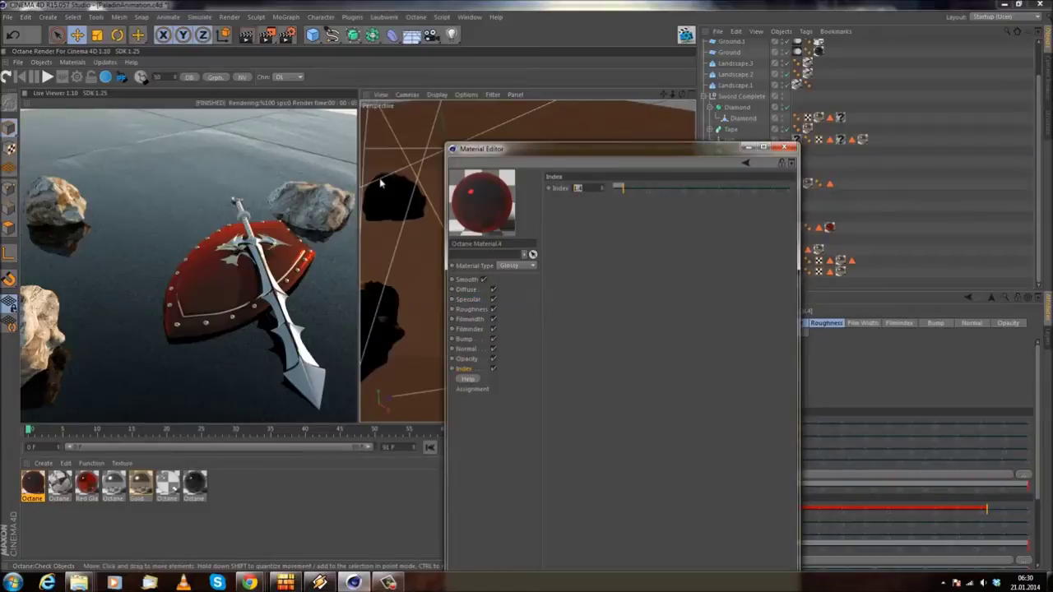
type("6")
key("Return")
- Change the shield material's specular colour to a neutral grey of 0.724, and brighten it to pure white
left_click(471, 299)
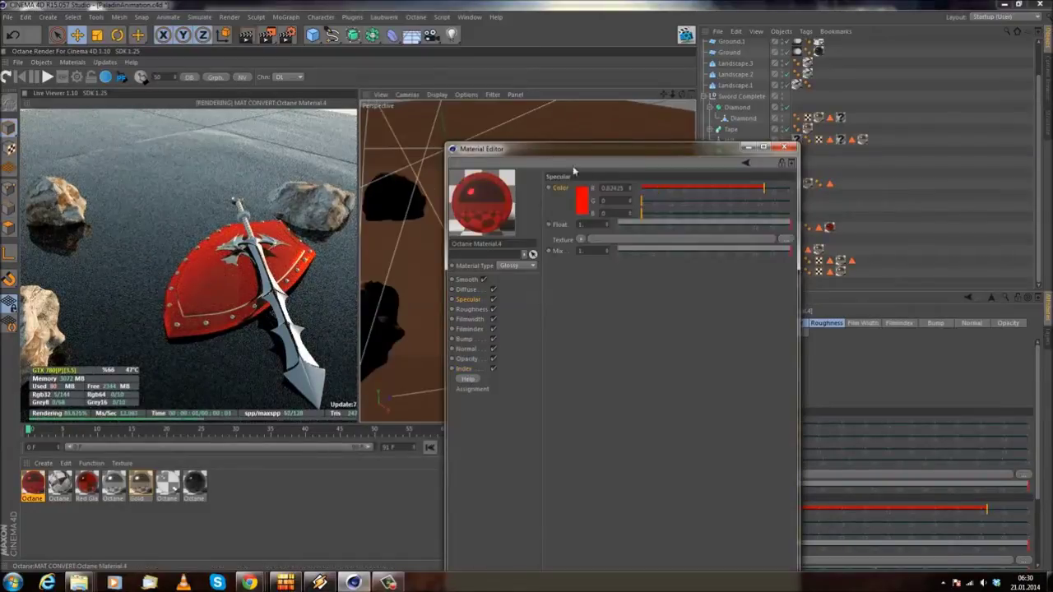
left_click(576, 197)
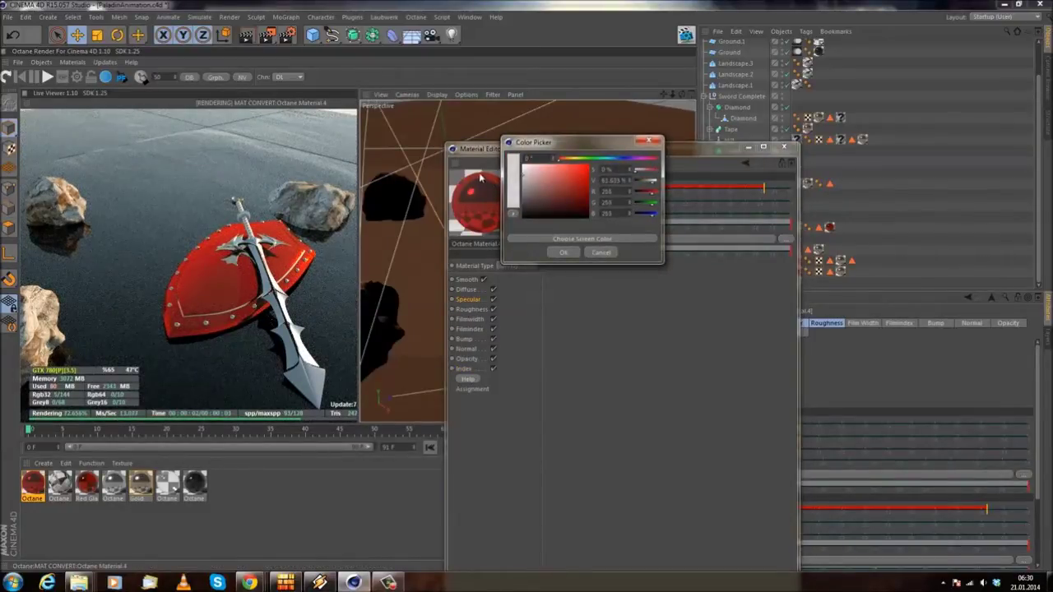
left_click(568, 254)
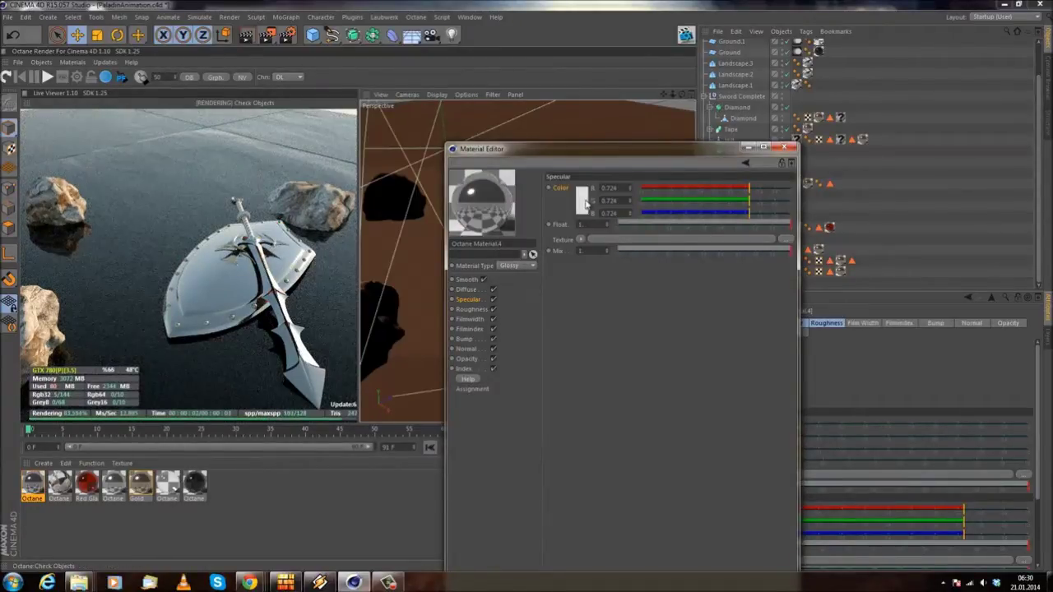
left_click(584, 206)
left_click(531, 175)
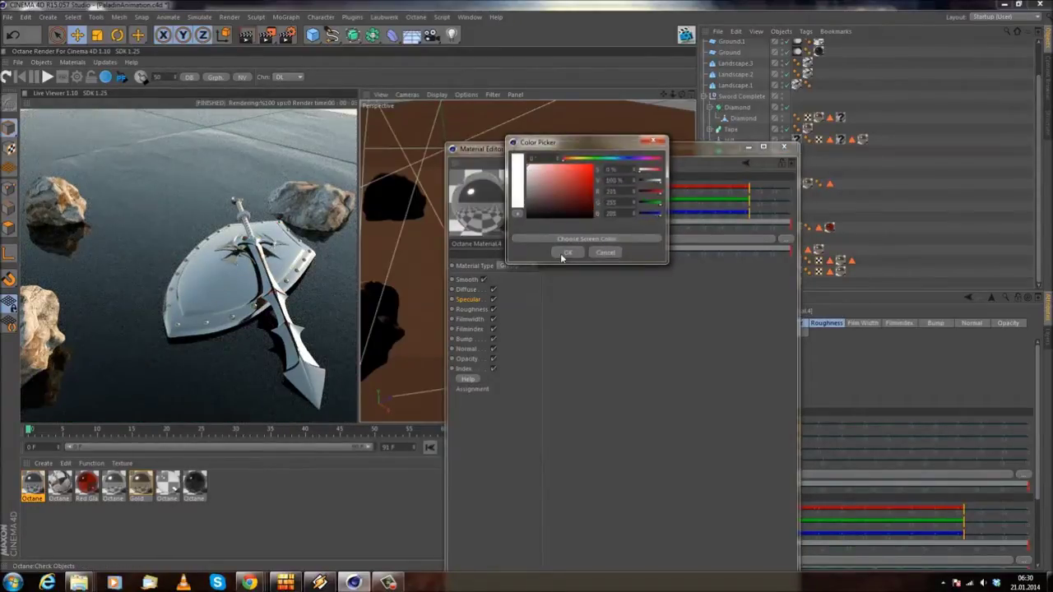
left_click(568, 253)
- Tint the shield material's specular colour golden orange, with RGB 252, 168, 0
left_click(584, 204)
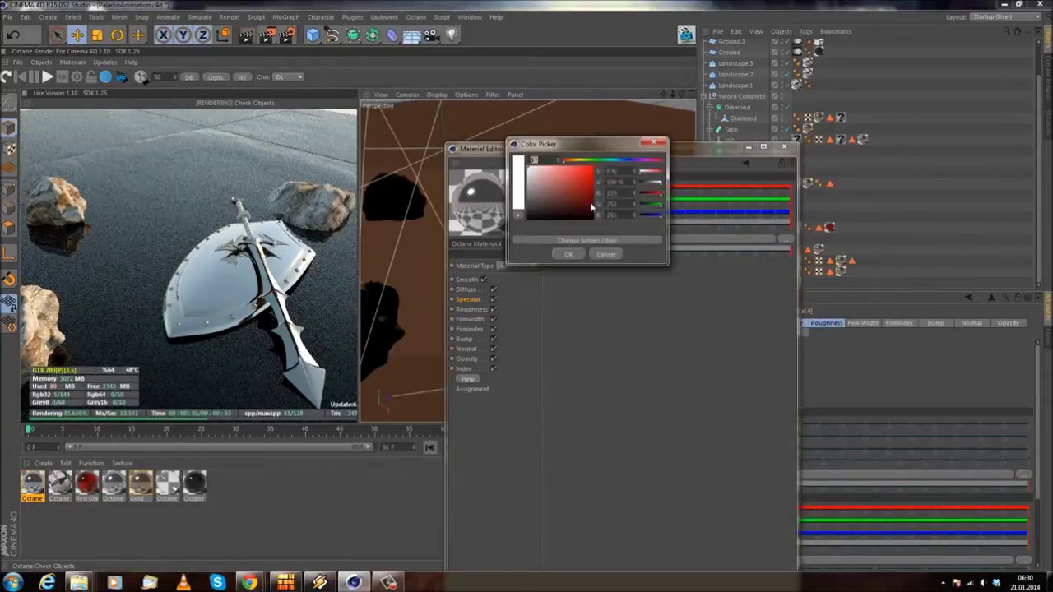
left_click(574, 160)
left_click_drag(578, 171, 593, 166)
left_click(568, 254)
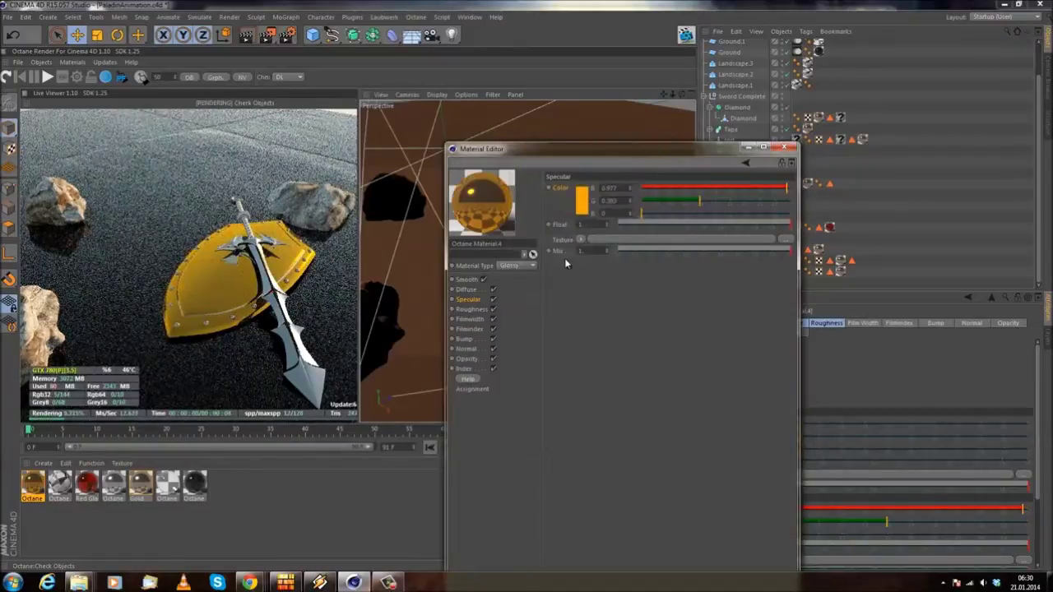
- Try a bright blue specular colour with RGB 0, 201, 252 on the shield material, followed by pink with RGB 252, 0, 159
left_click(582, 202)
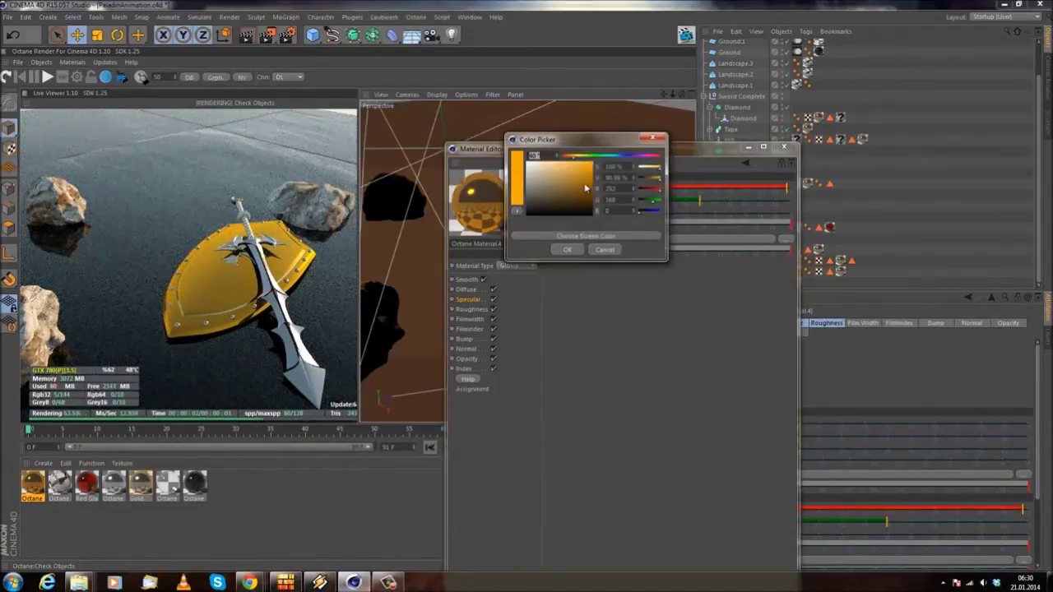
left_click(616, 157)
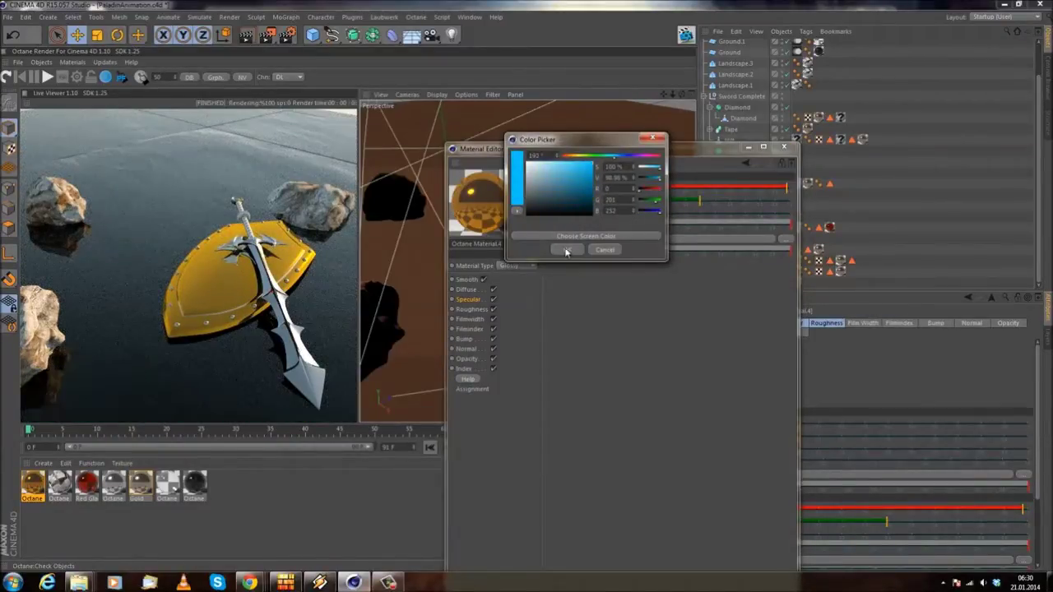
left_click(568, 249)
left_click(582, 201)
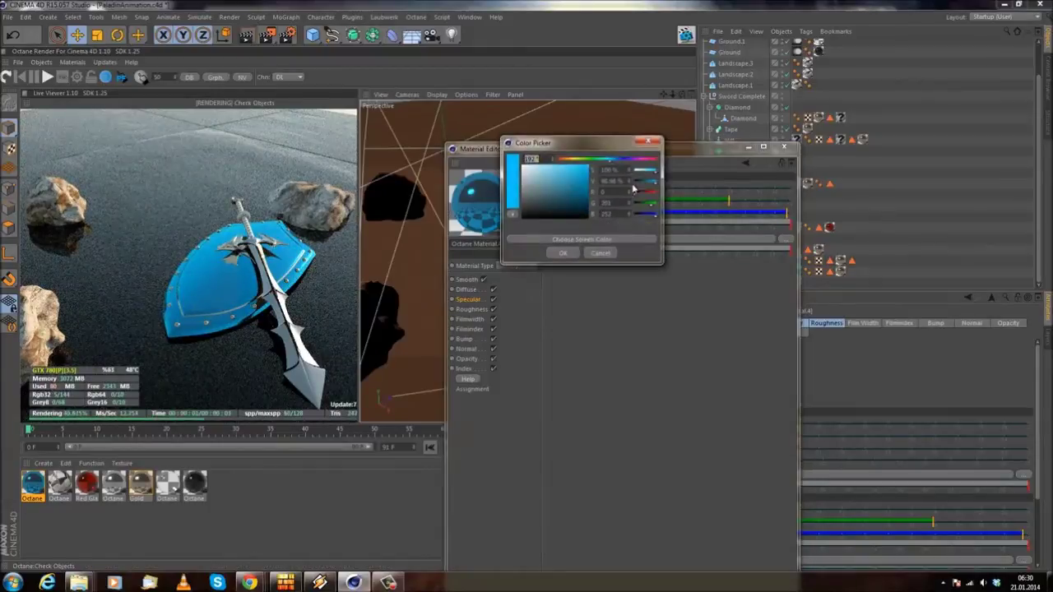
left_click(638, 159)
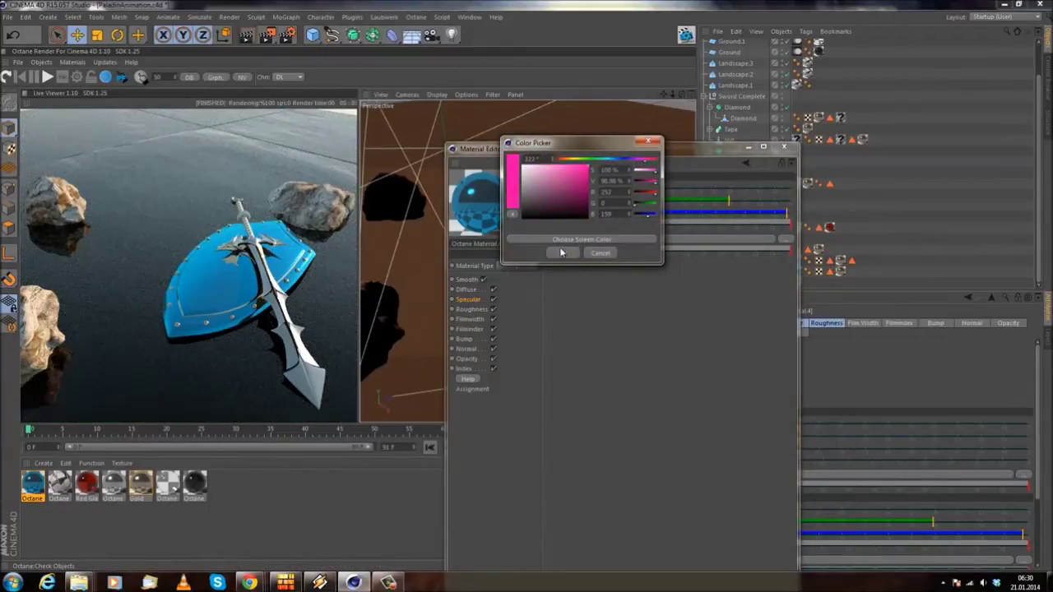
left_click(563, 253)
- Return the shield material's specular colour to white and darken it slightly to 0.866 in each channel
left_click(584, 203)
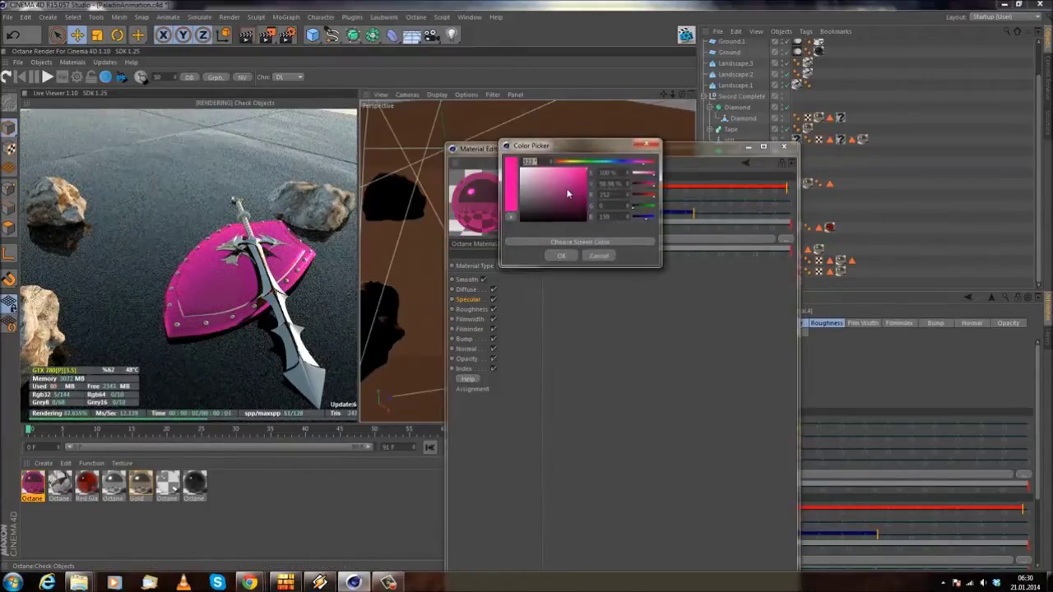
left_click(561, 255)
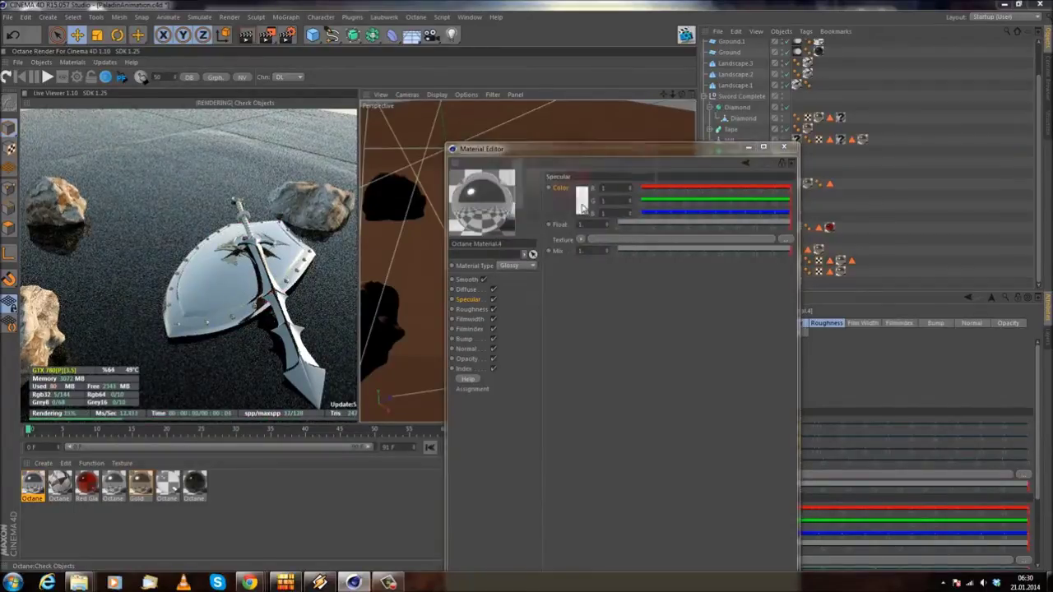
left_click(576, 201)
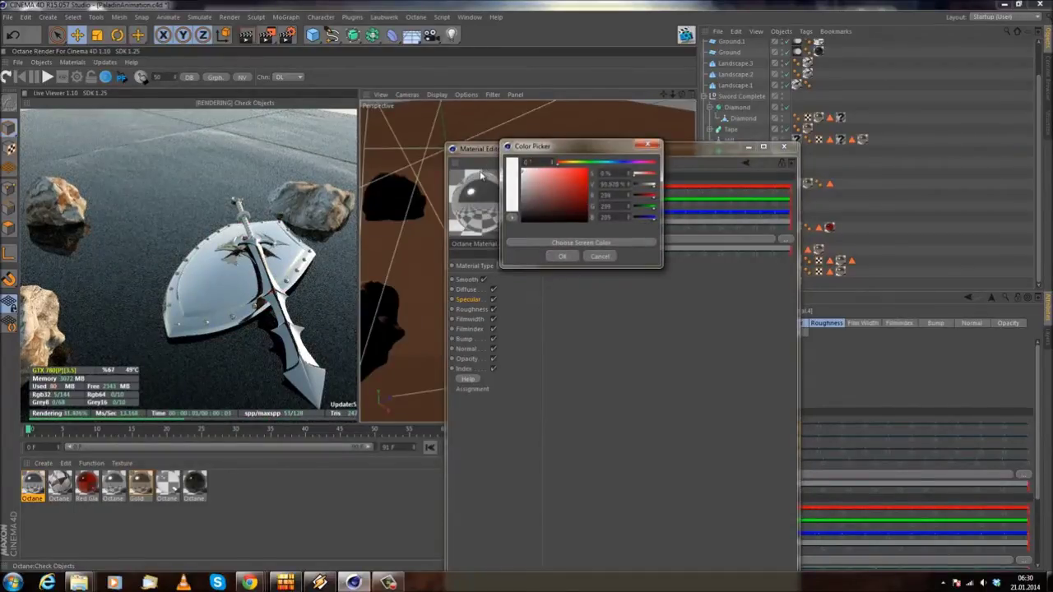
left_click(562, 256)
- Set the shield material's index to 1.6
left_click(466, 370)
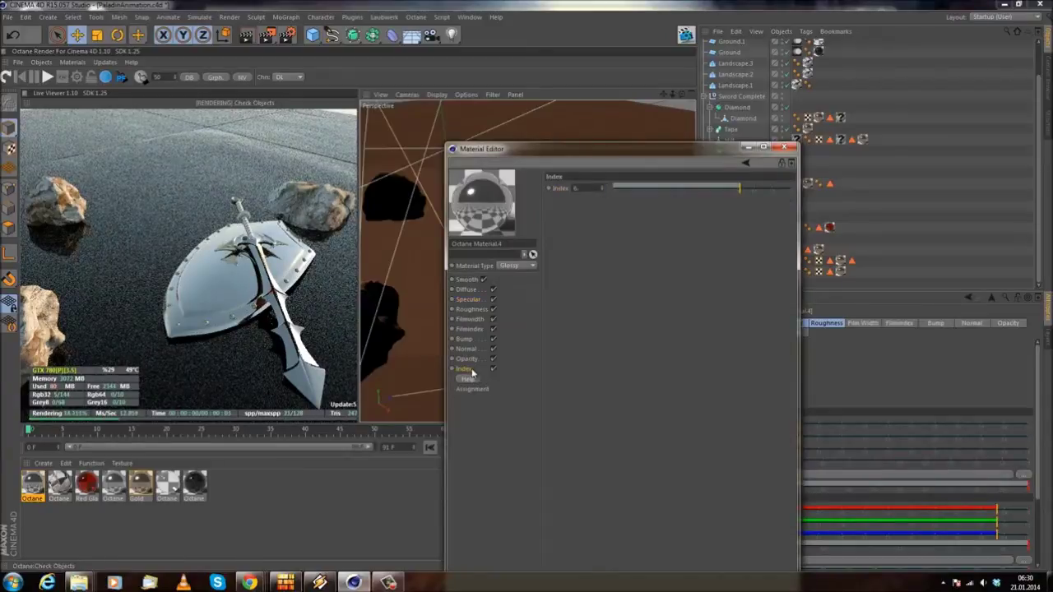
key("BackSpace")
type("1.6")
key("Return")
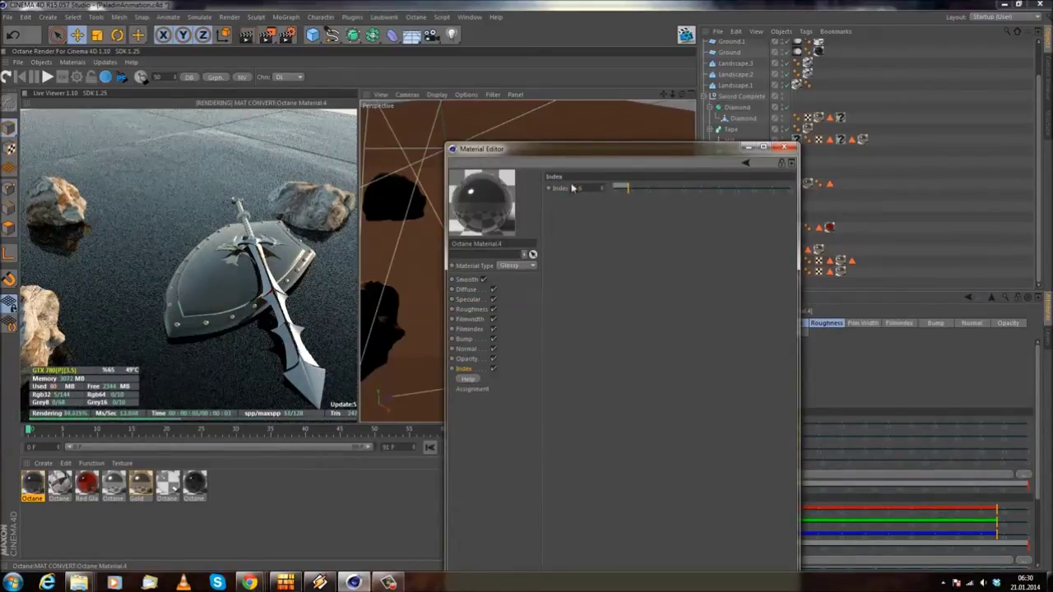
- Set the shield material's specular colour to black, 0 in each channel
left_click(474, 290)
left_click(470, 299)
left_click(583, 199)
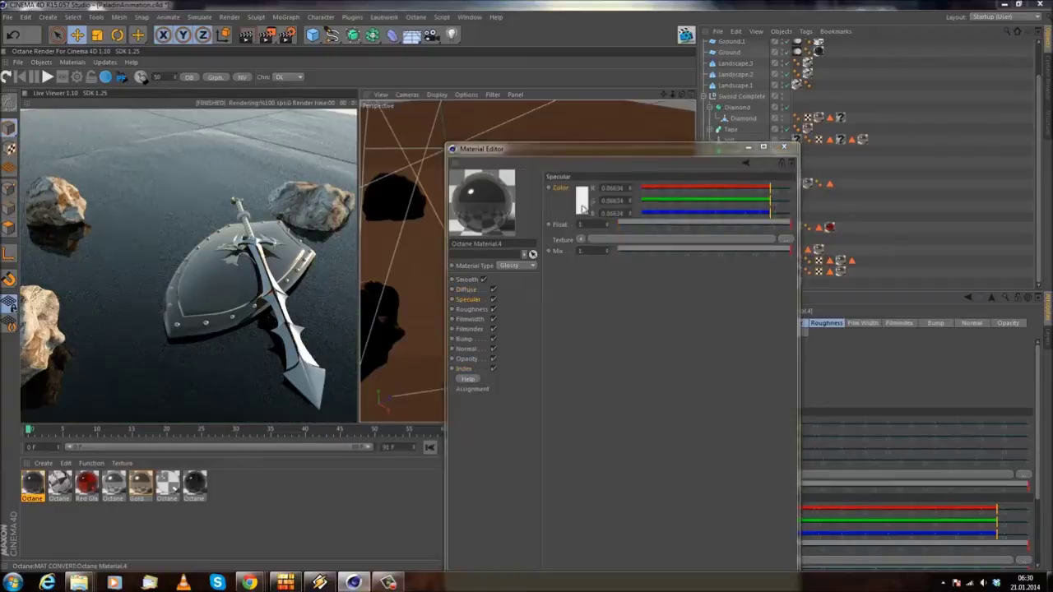
left_click_drag(419, 264, 387, 294)
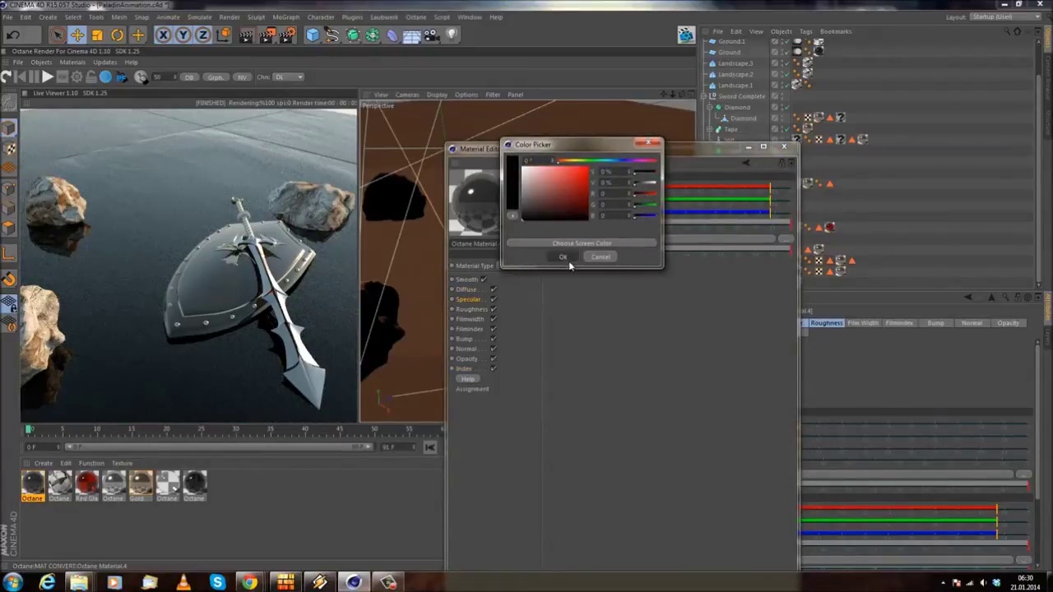
left_click(563, 257)
- Set the shield material's diffuse colour to near-white, 0.866 in each channel, and close the material editor
left_click(465, 290)
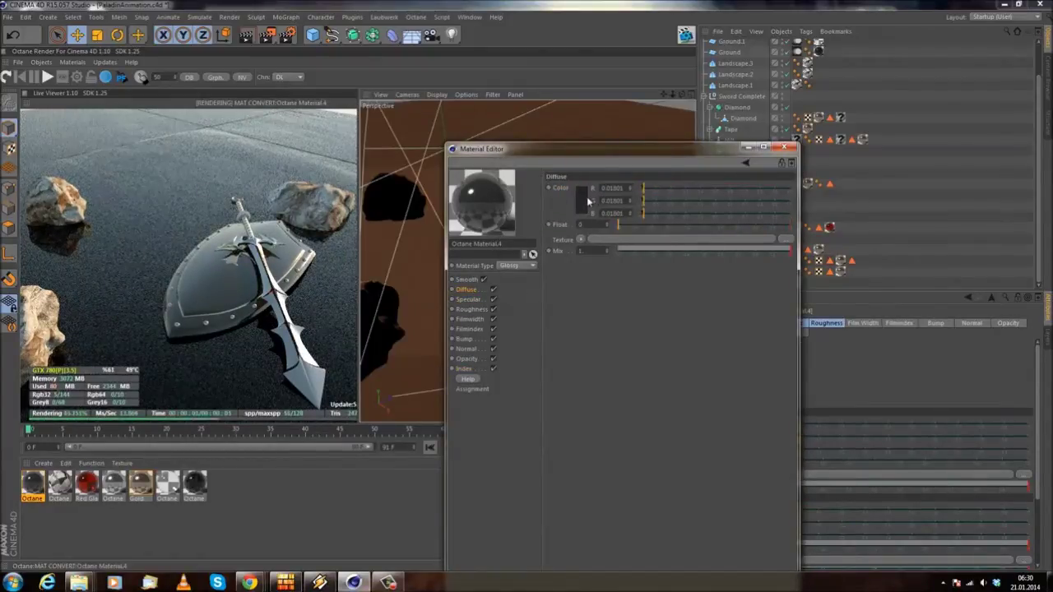
left_click(588, 198)
left_click_drag(552, 194, 493, 166)
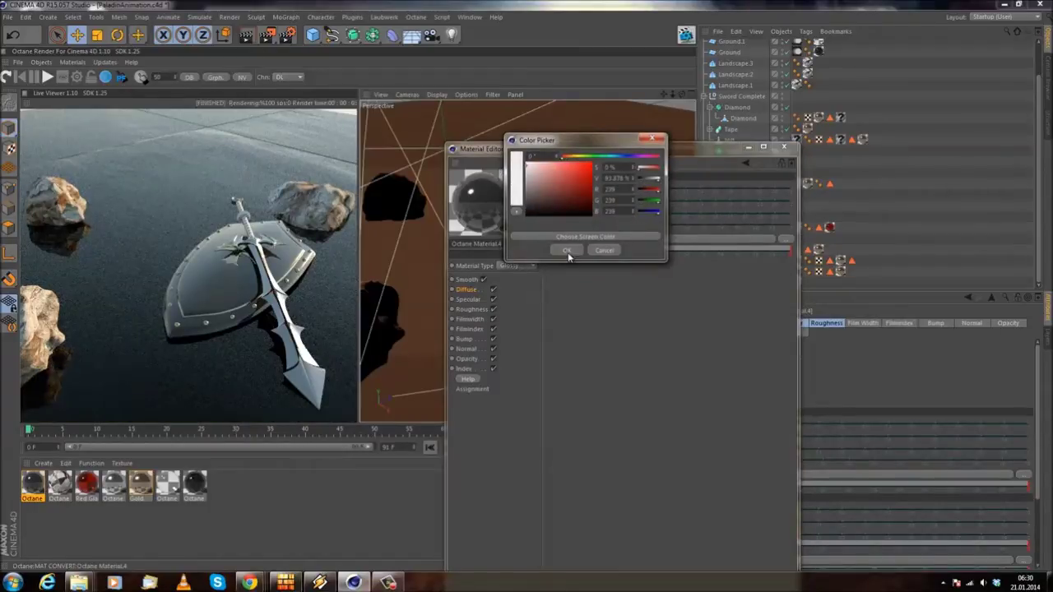
left_click(567, 252)
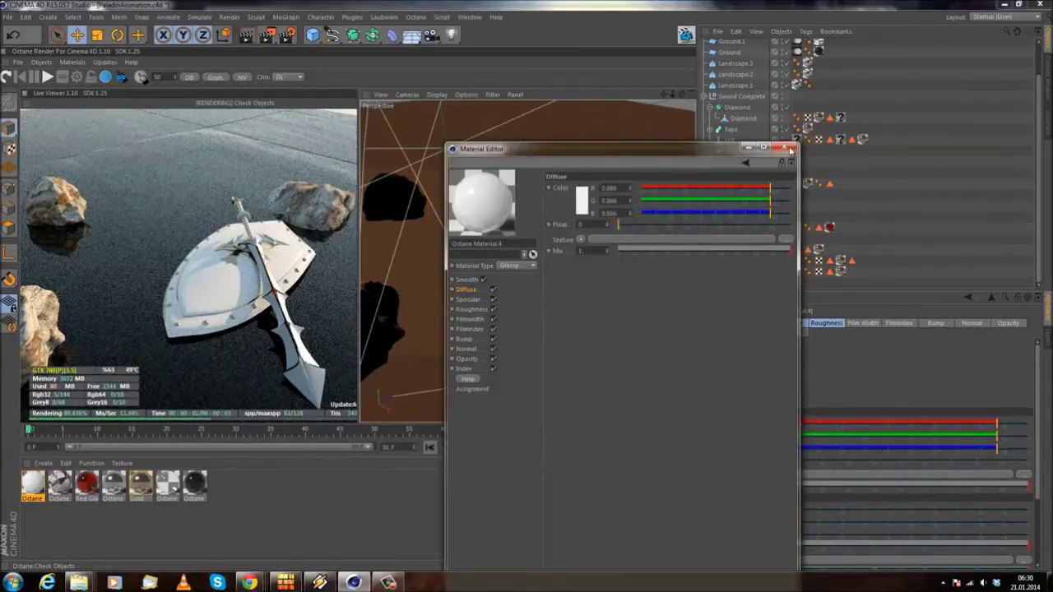
left_click(786, 148)
- Examine the white shield, sword, rocks and water reflections in the live render from several angles and distances
left_click_drag(198, 272, 278, 313)
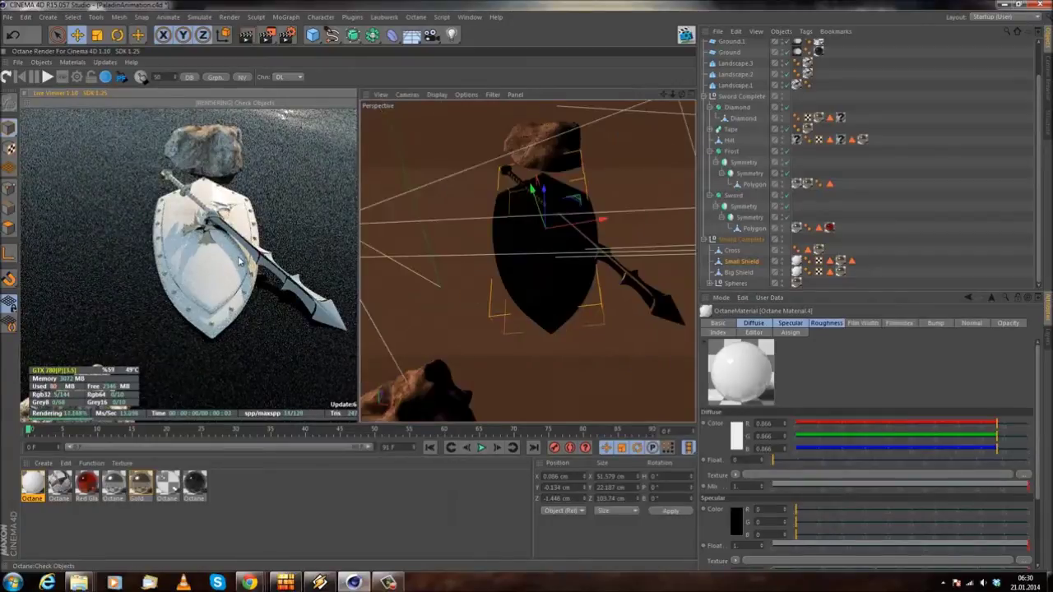
right_click_drag(511, 224, 586, 248, "alt")
left_click_drag(527, 261, 549, 213, "alt")
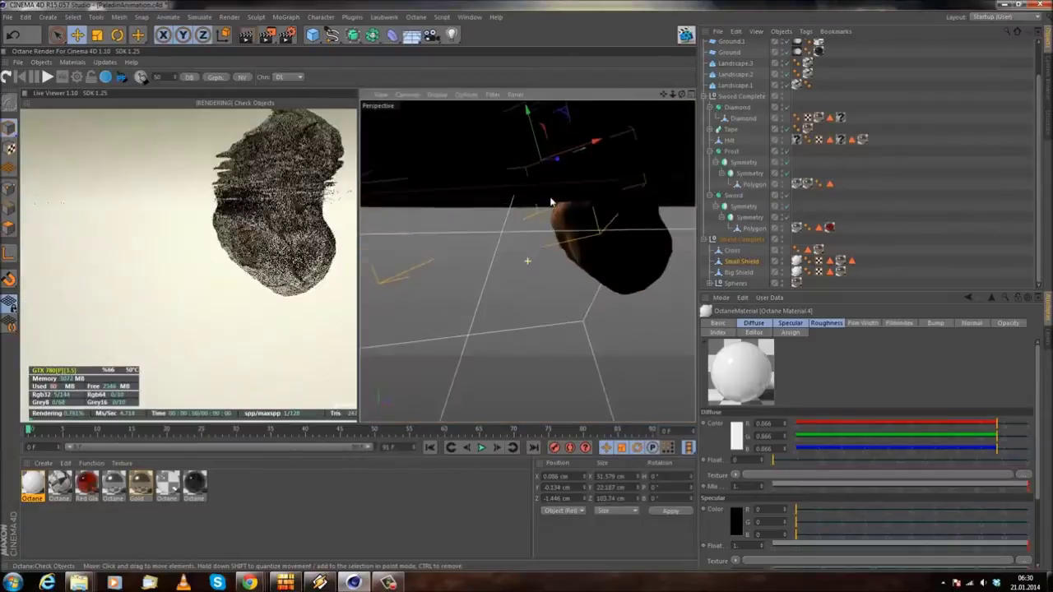
left_click_drag(548, 217, 550, 220, "alt")
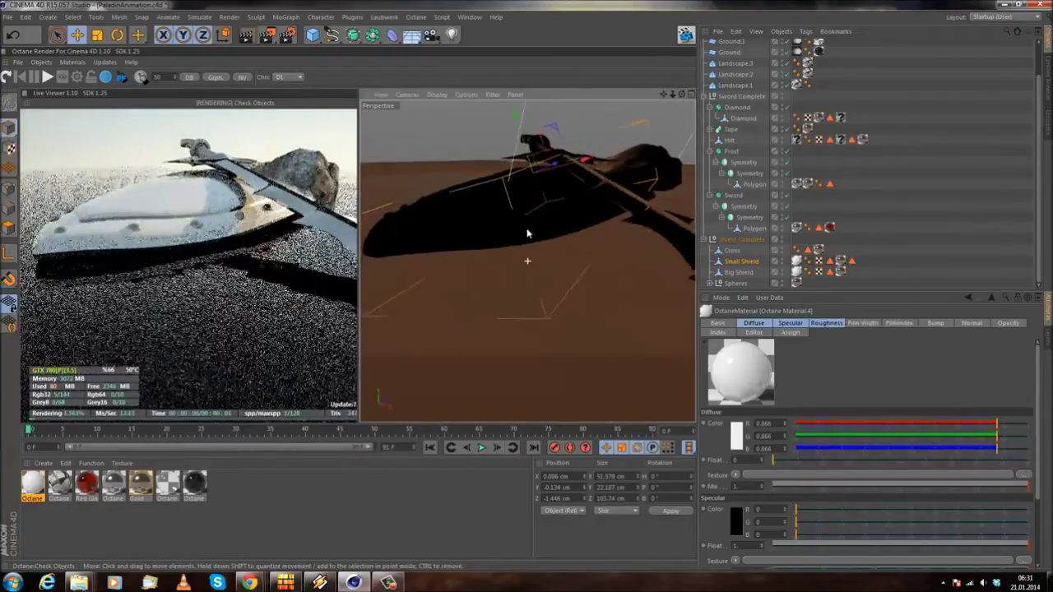
left_click_drag(492, 253, 527, 307, "alt")
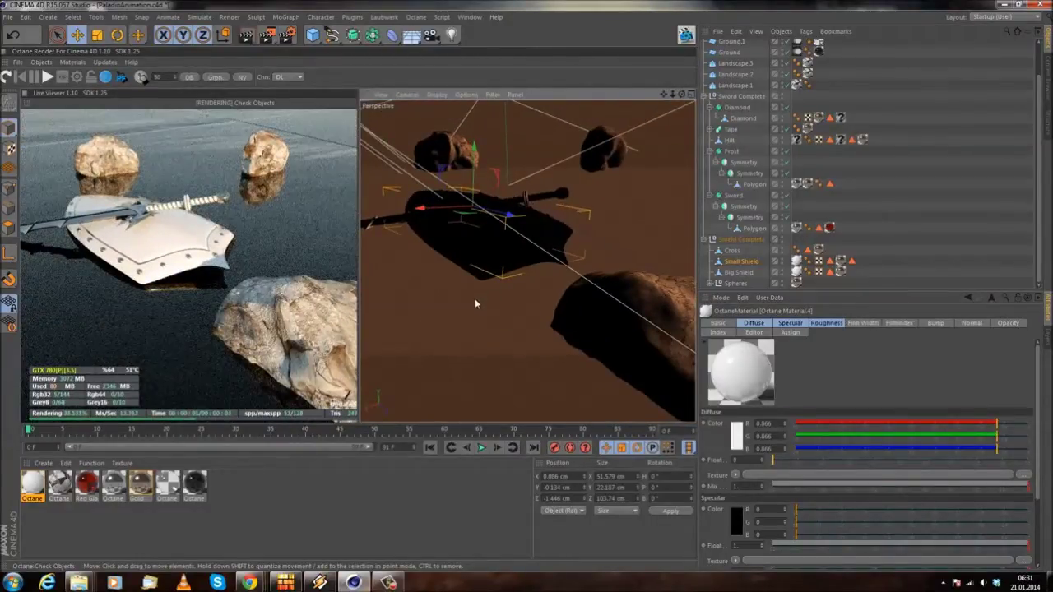
left_click_drag(476, 301, 491, 301, "alt")
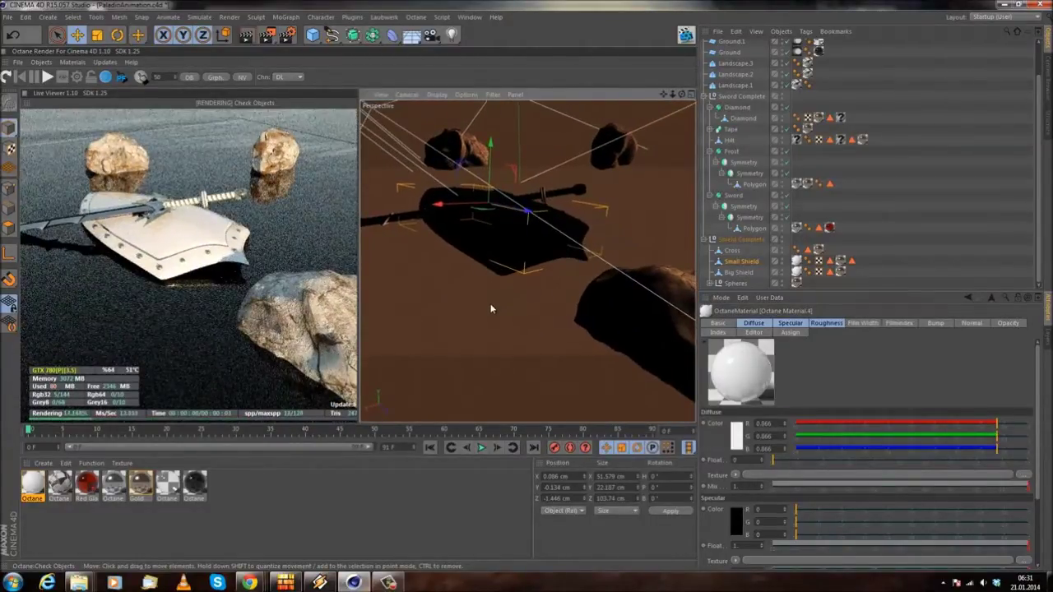
left_click_drag(508, 305, 531, 327, "alt")
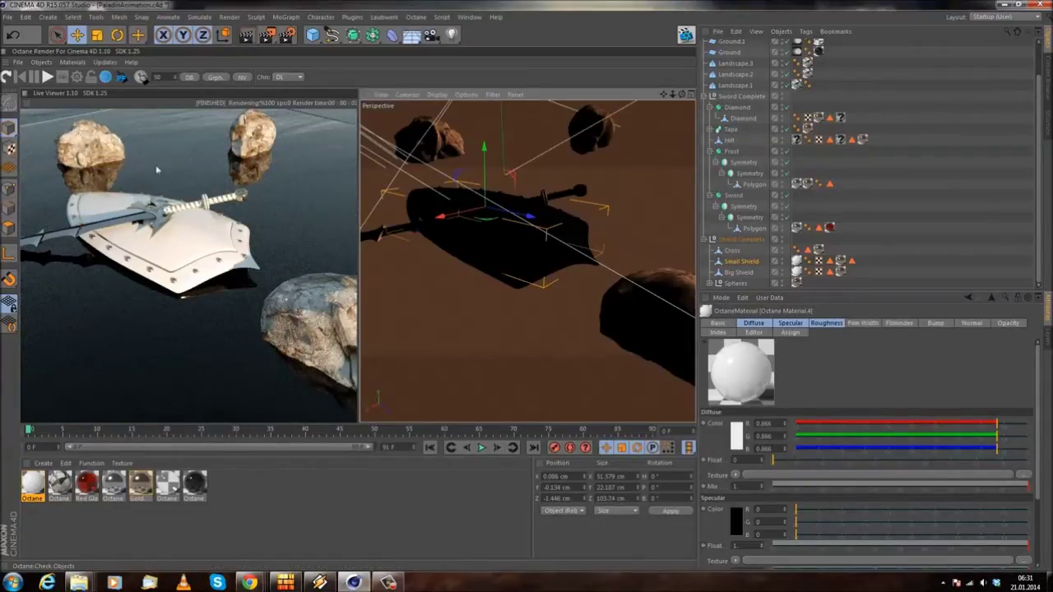
scroll(868, 107, "up", 2)
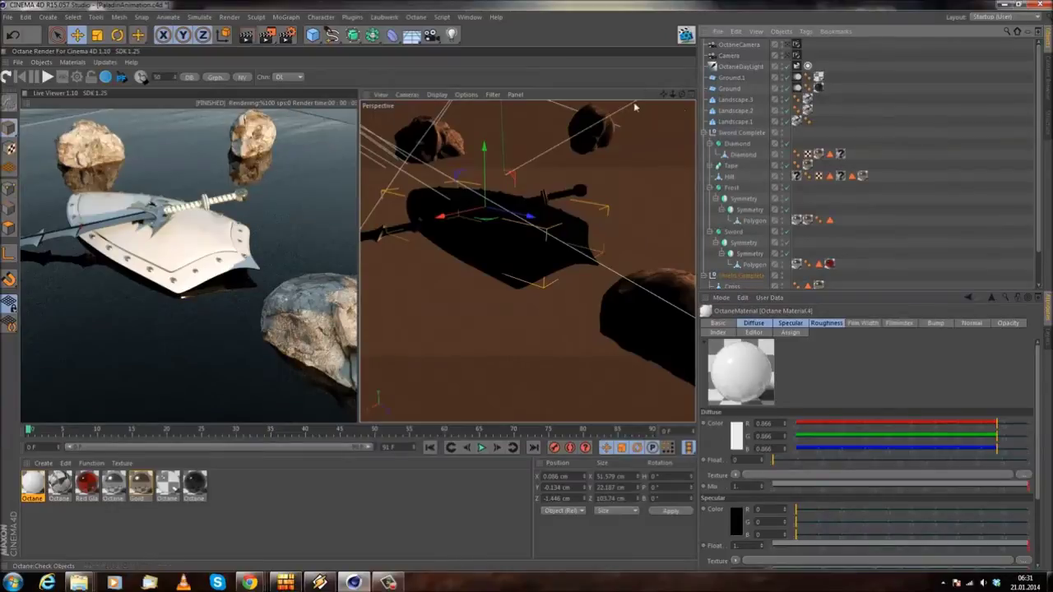
scroll(637, 103, "up", 1)
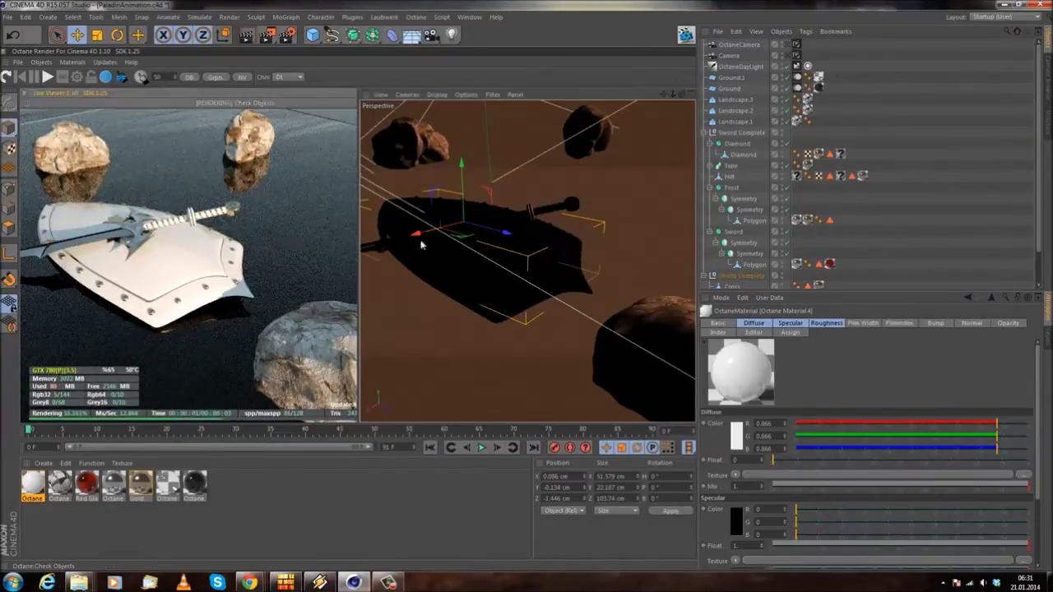
scroll(534, 239, "down", 1)
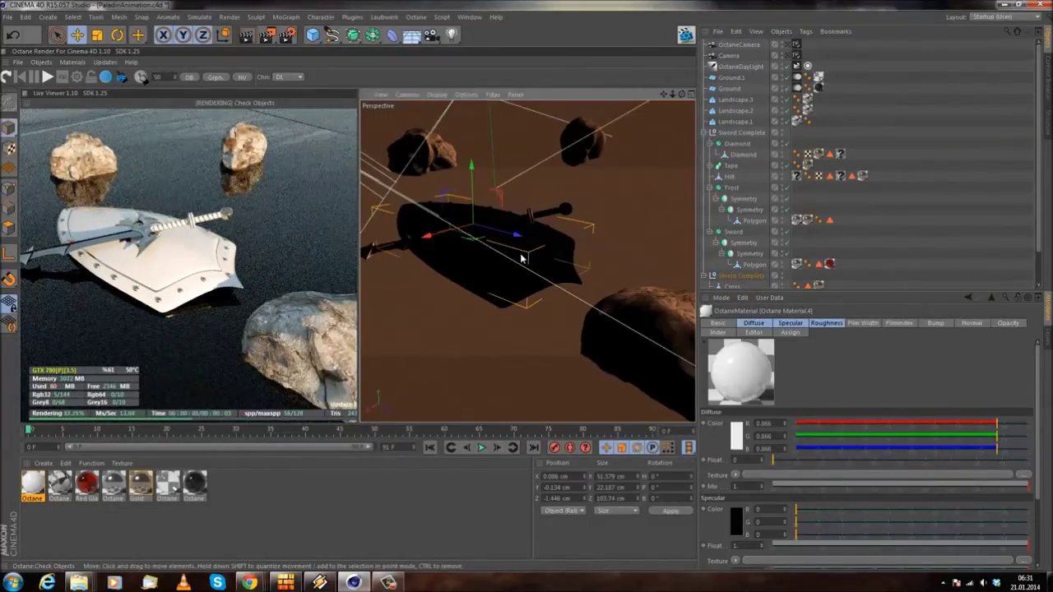
scroll(524, 264, "down", 1)
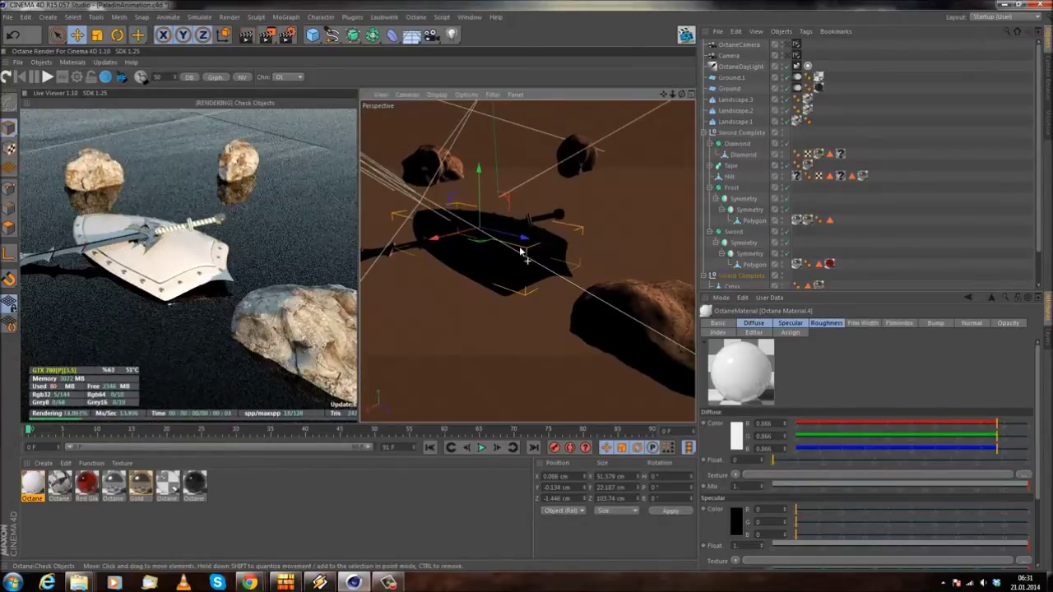
scroll(518, 237, "up", 1)
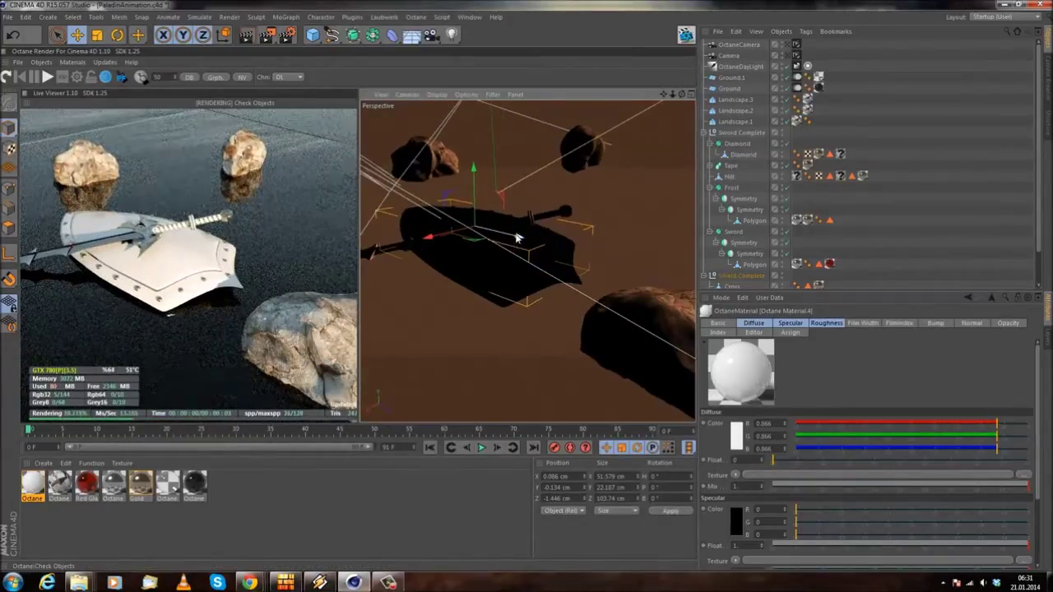
- Add a new Octane camera to the scene from the current view
left_click(41, 63)
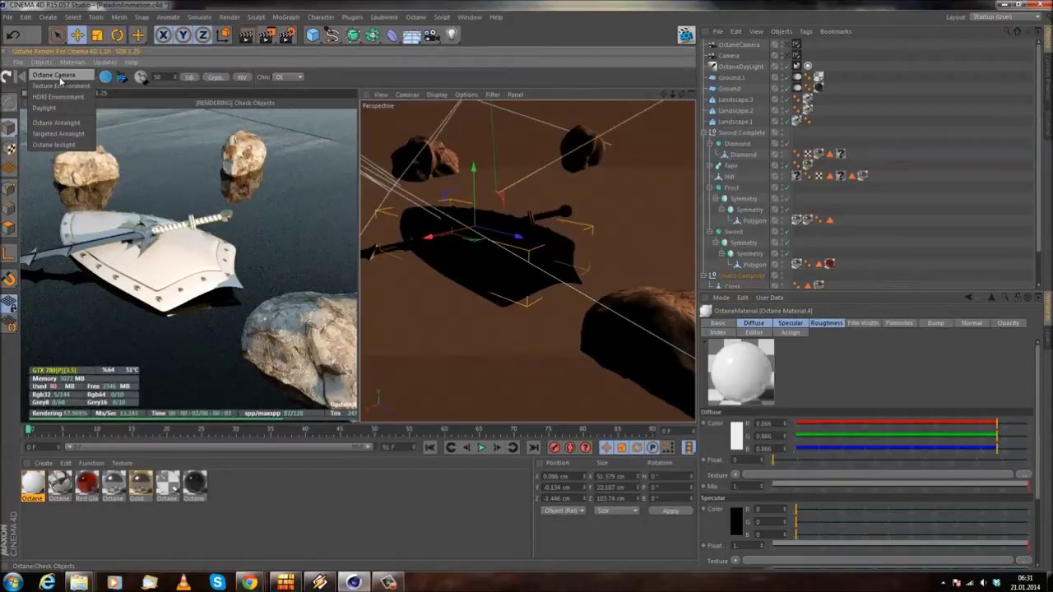
left_click(59, 77)
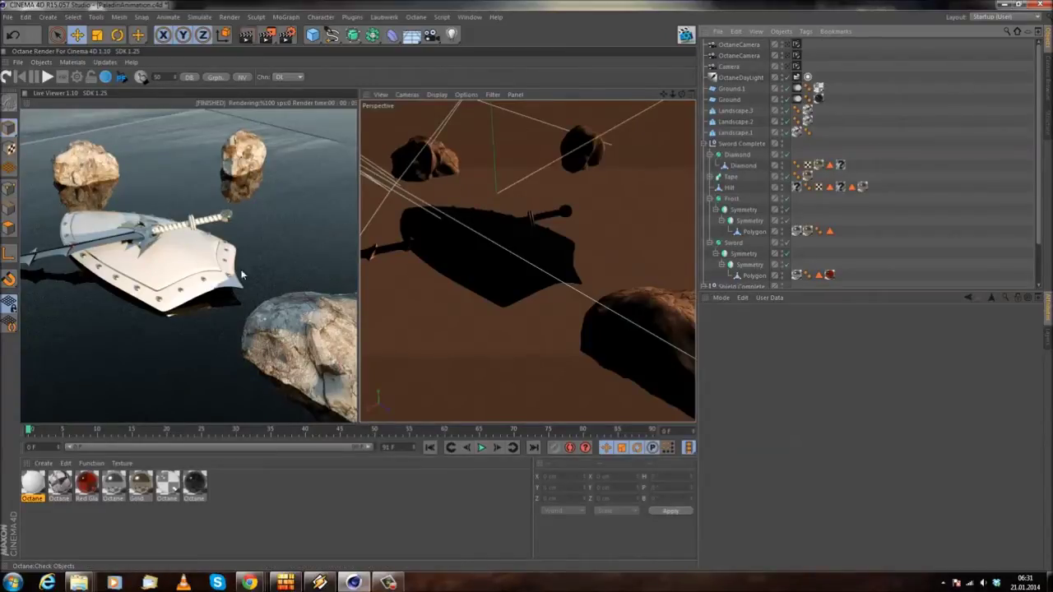
- Create a new Octane material and change its material type to Specular
left_click(44, 464)
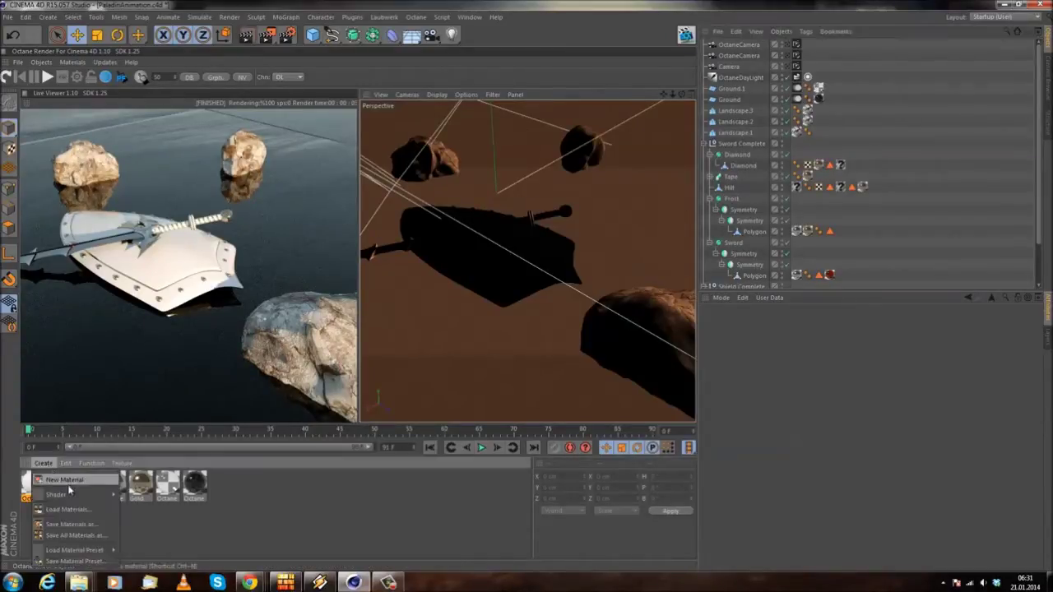
mouse_move(75, 494)
left_click(216, 390)
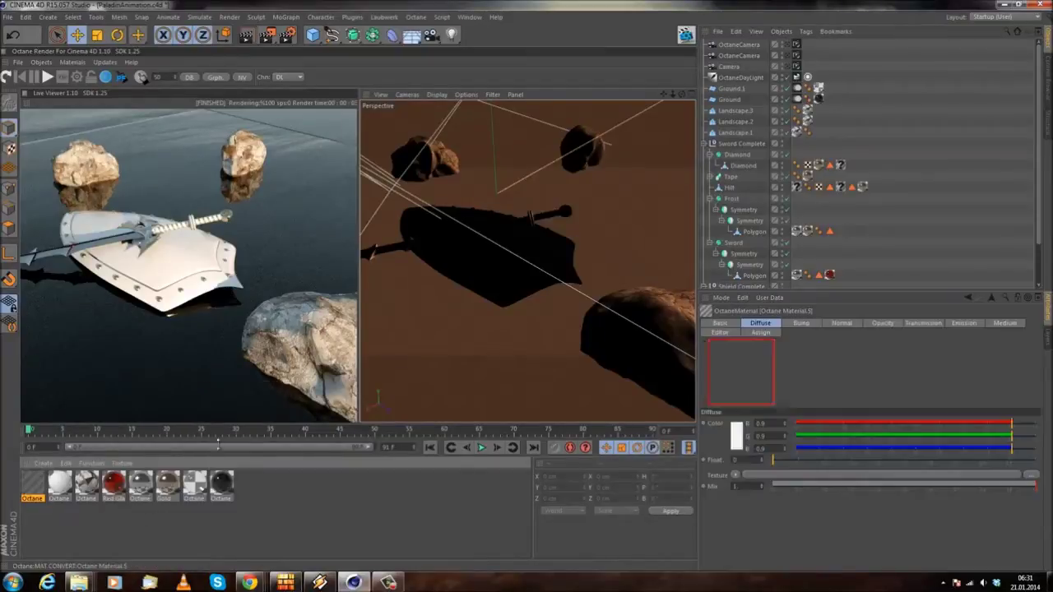
double_click(33, 486)
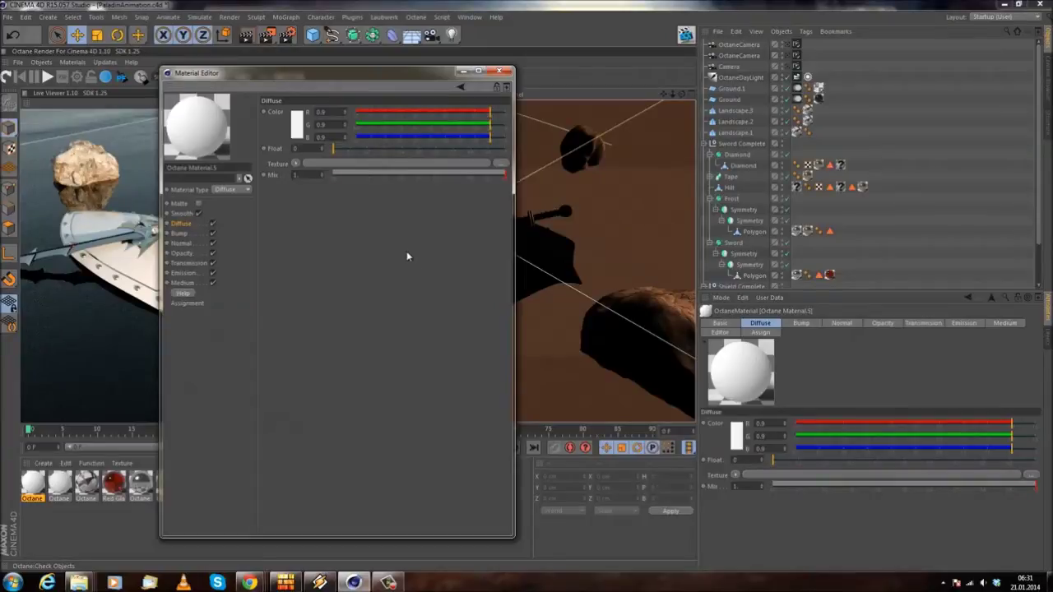
left_click(230, 190)
left_click(227, 224)
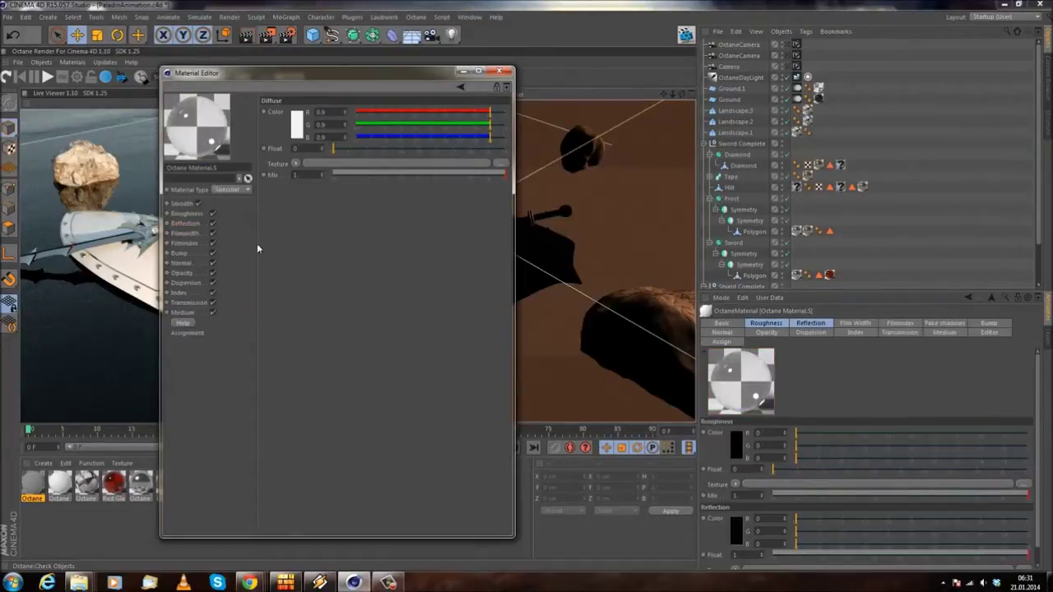
- Check the diamond IOR in the web browser, set the specular material's index to 2.417, and close the material editor
left_click(181, 313)
left_click(194, 303)
left_click(192, 315)
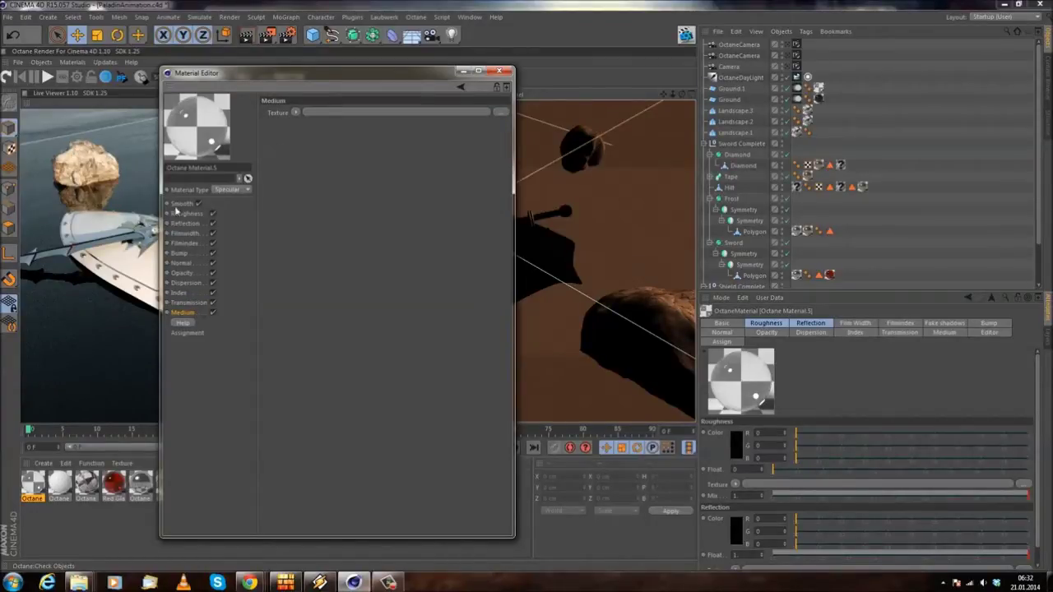
left_click(183, 293)
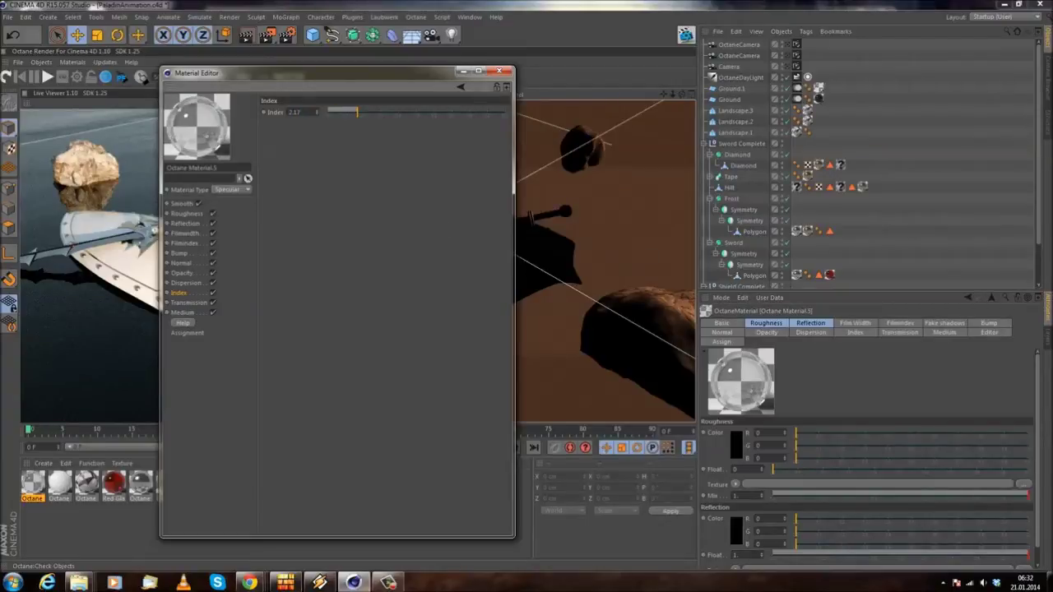
key("alt+Tab")
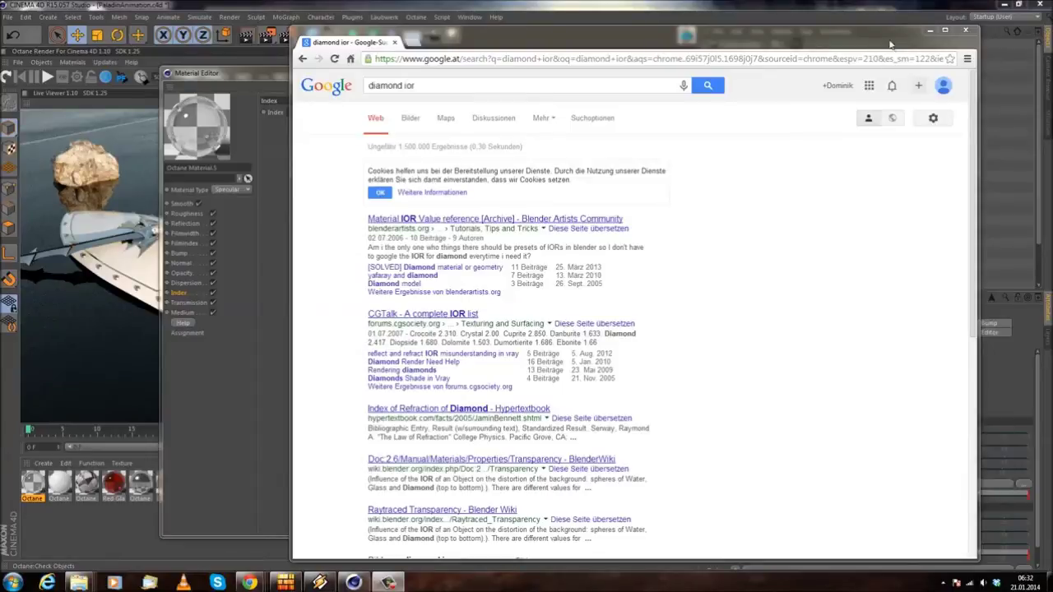
left_click(932, 33)
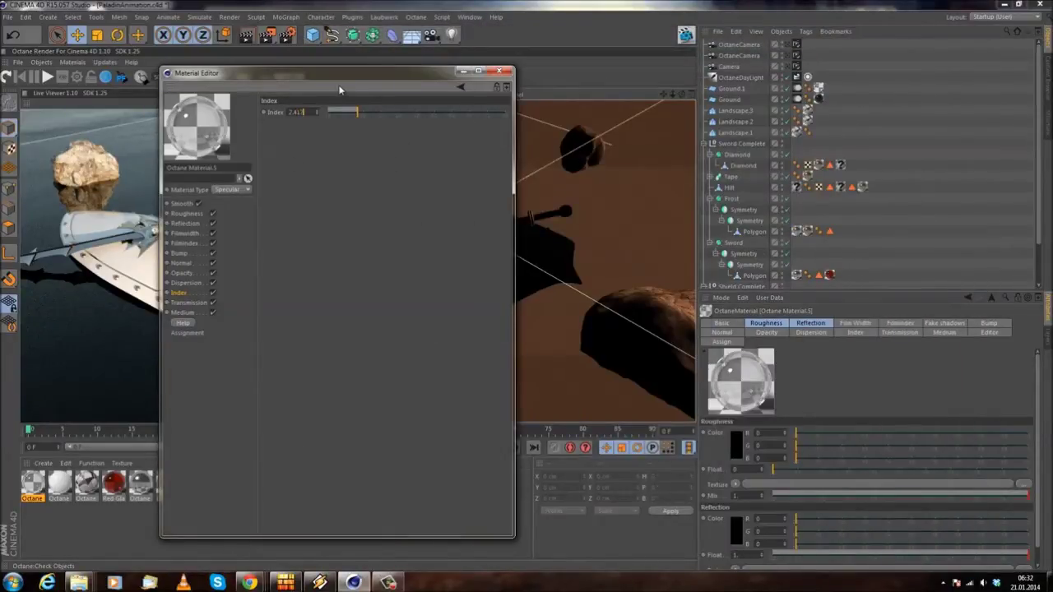
left_click(504, 73)
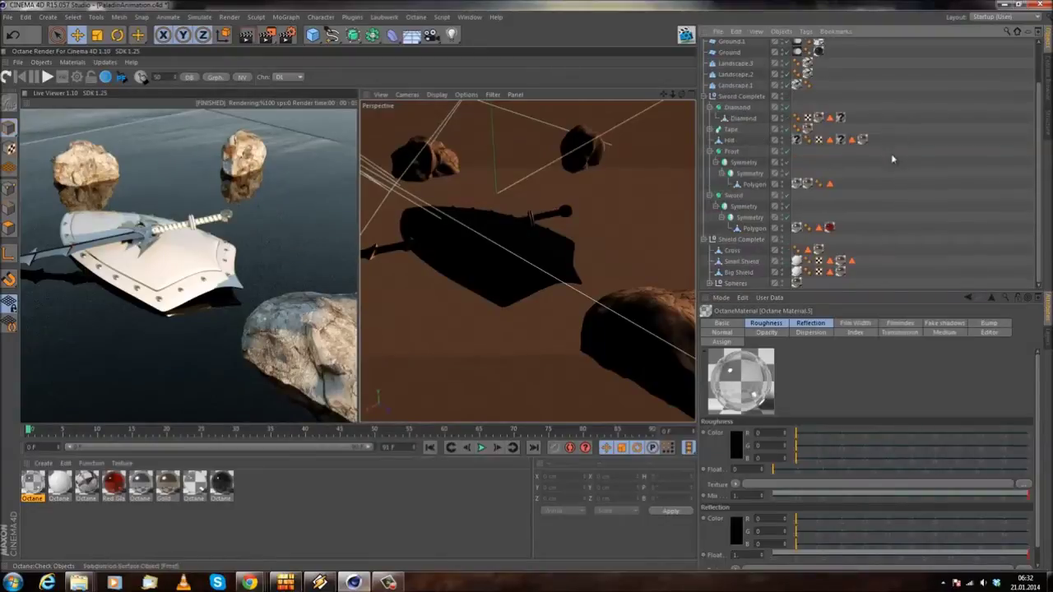
- Try to scale the two Diamond objects in the sword's pommel together
scroll(836, 120, "down", 3)
scroll(869, 92, "up", 3)
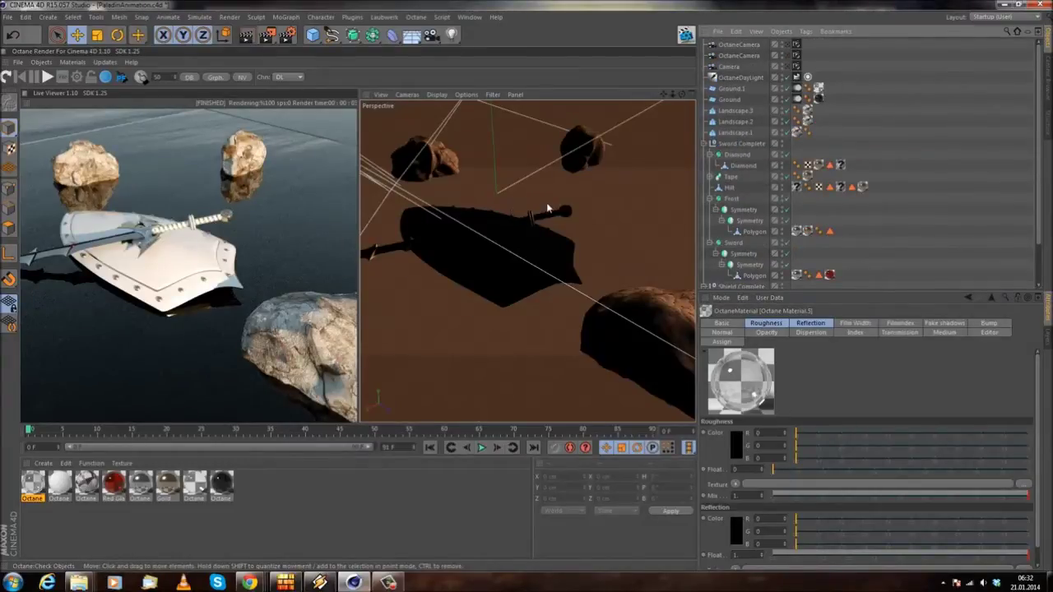
scroll(547, 208, "up", 10)
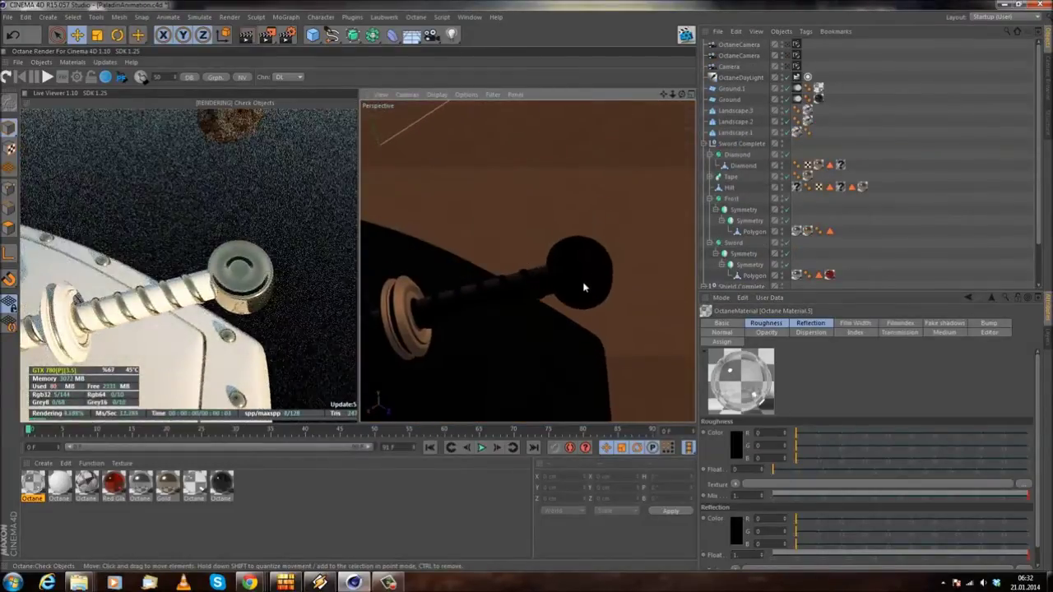
left_click(584, 274)
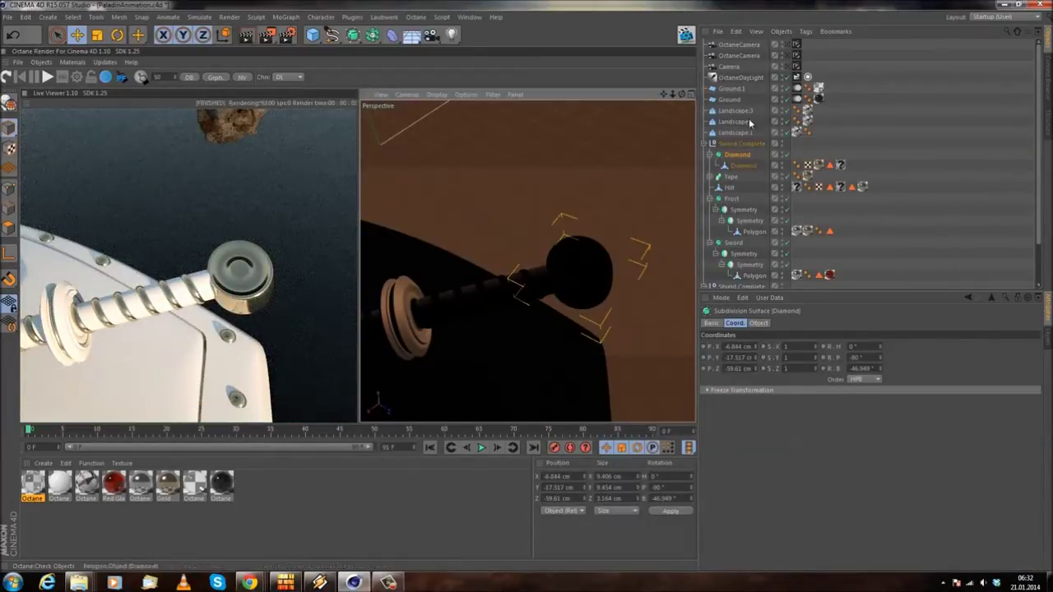
left_click(743, 166)
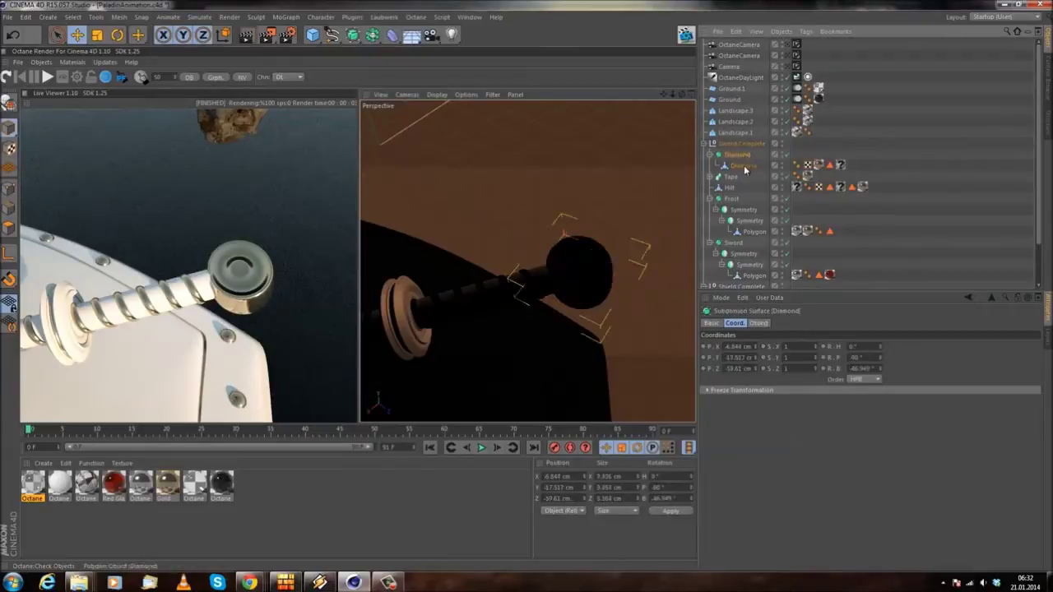
left_click(739, 154, "ctrl")
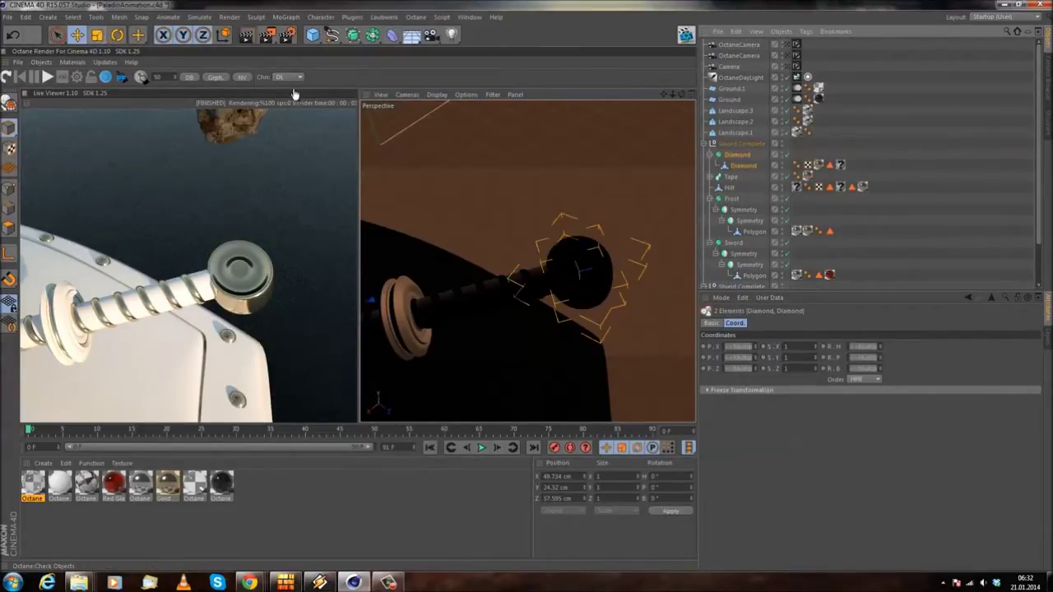
left_click(97, 34)
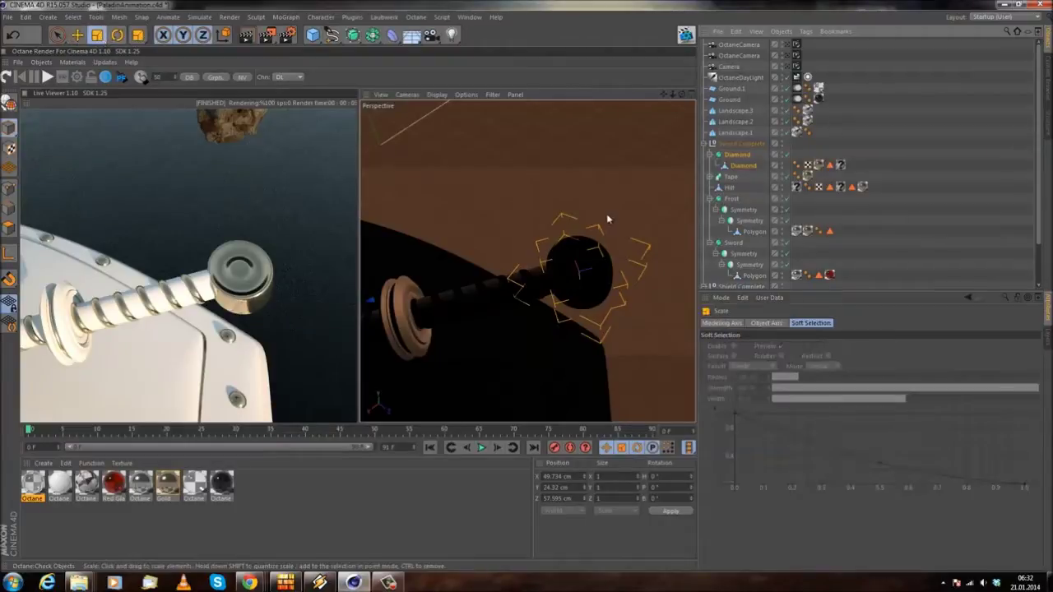
scroll(607, 219, "down", 6)
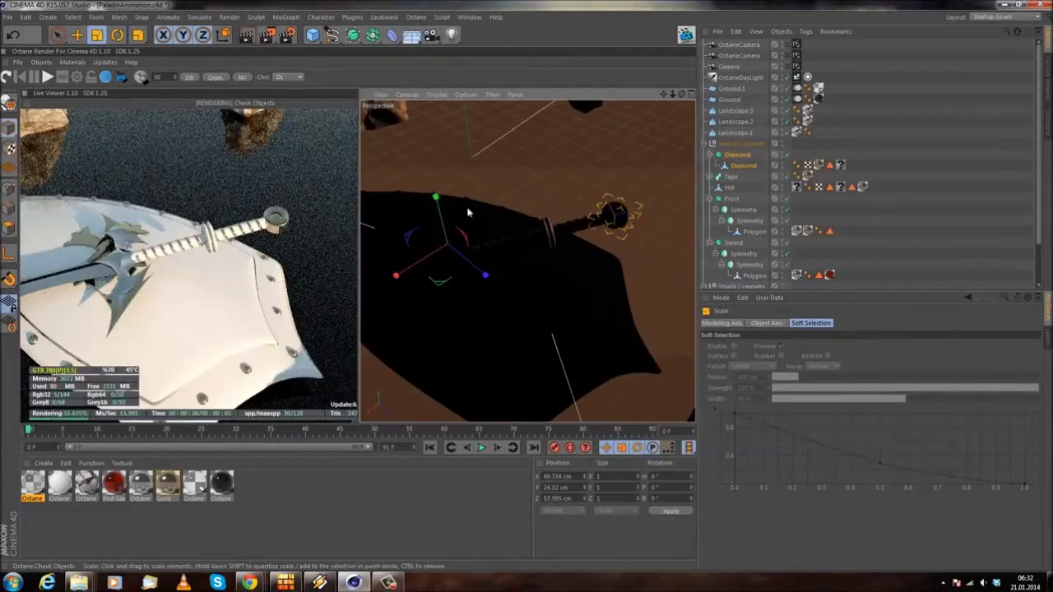
scroll(534, 196, "up", 3)
middle_click_drag(535, 197, 481, 266, "alt")
left_click_drag(481, 266, 483, 287, "alt")
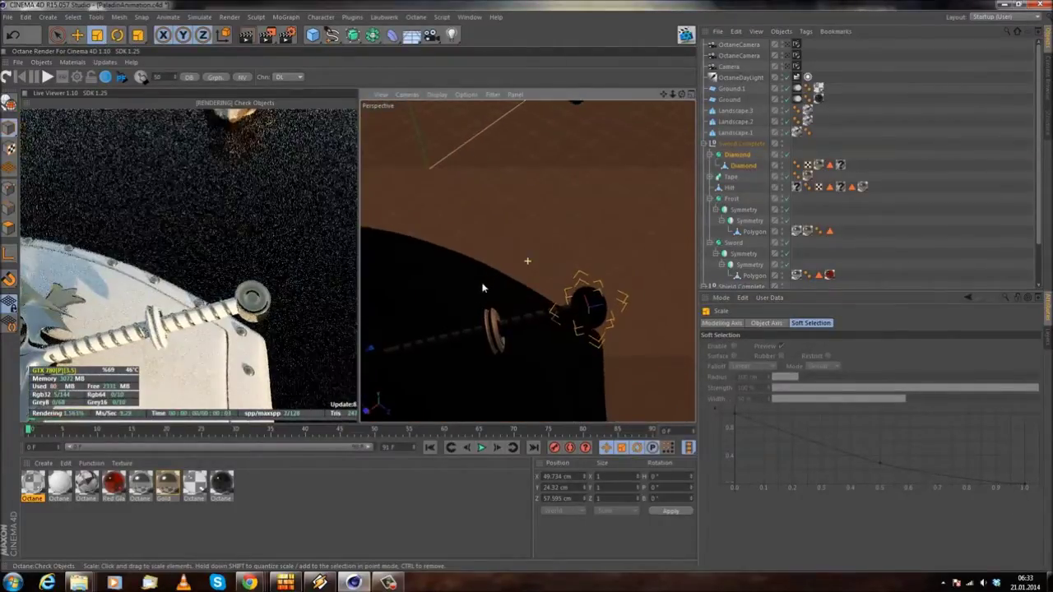
middle_click_drag(452, 280, 626, 266, "alt")
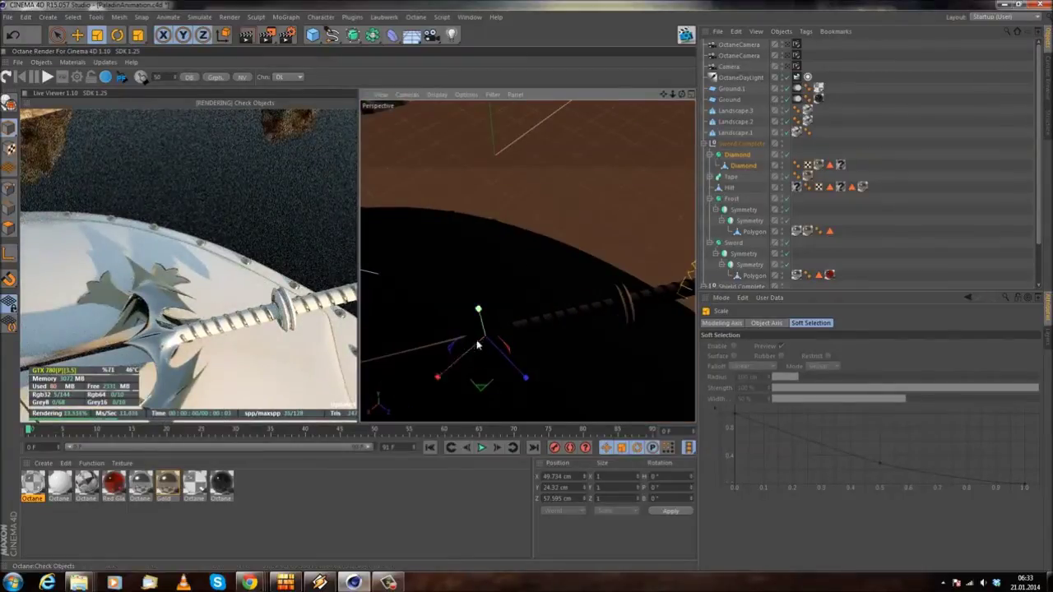
middle_click_drag(617, 246, 509, 253, "alt")
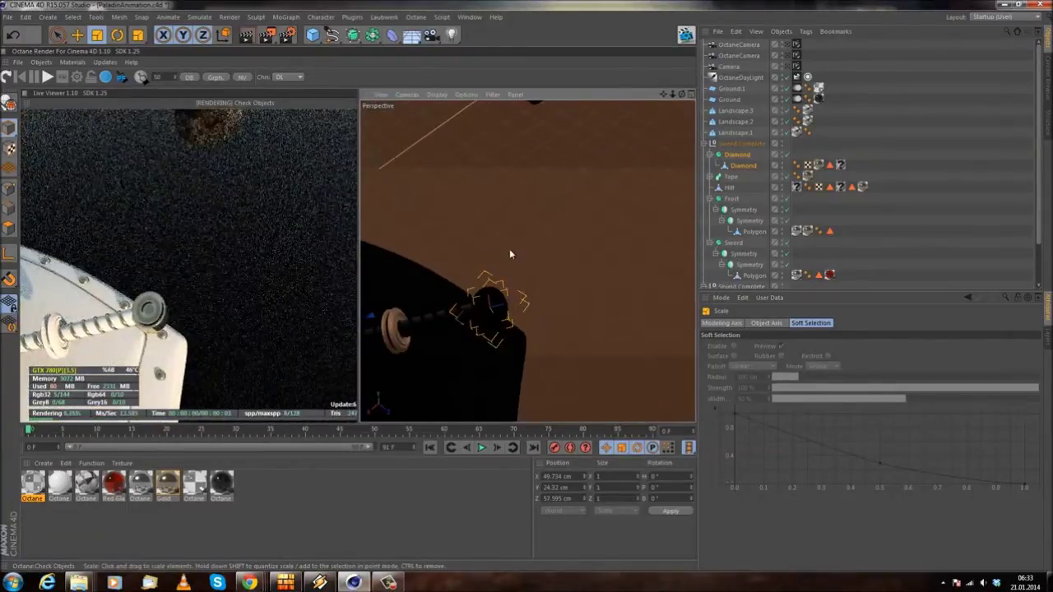
left_click_drag(503, 250, 560, 249)
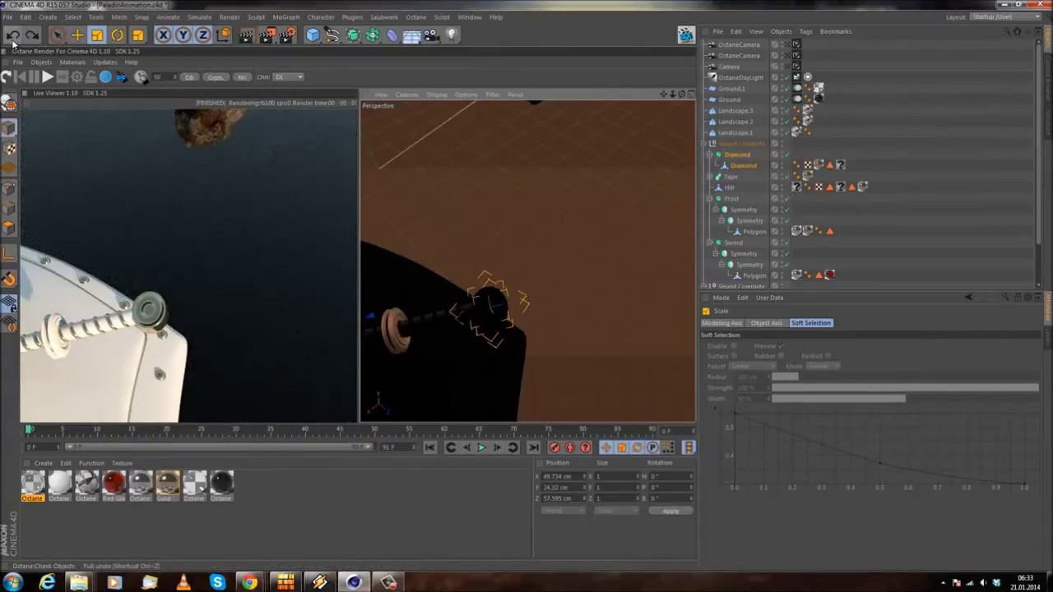
- Replace the missing material on the Diamond object with the new specular material and restart the live render
left_click(929, 236)
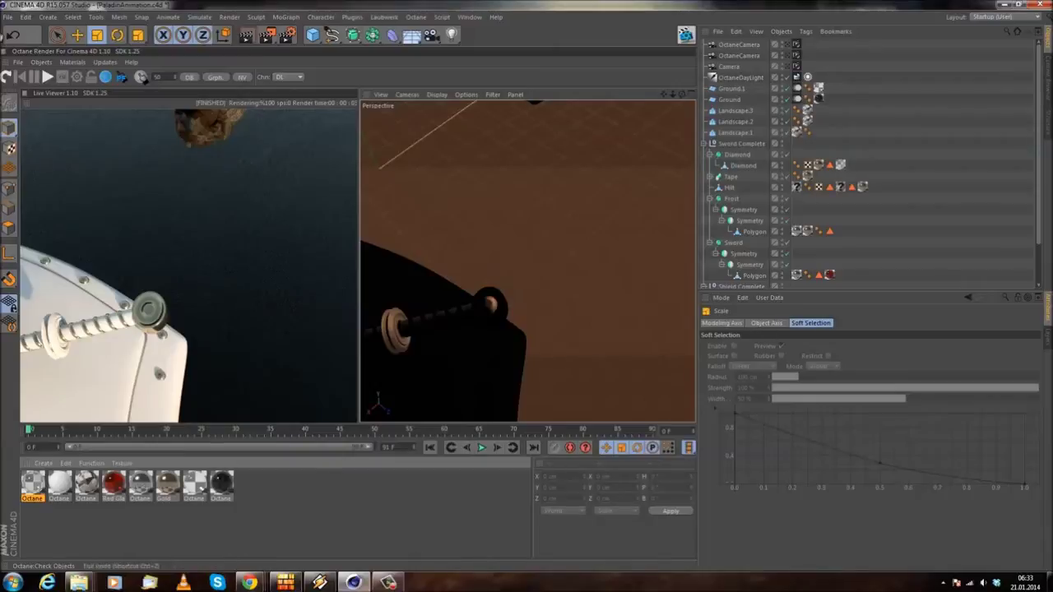
left_click(7, 78)
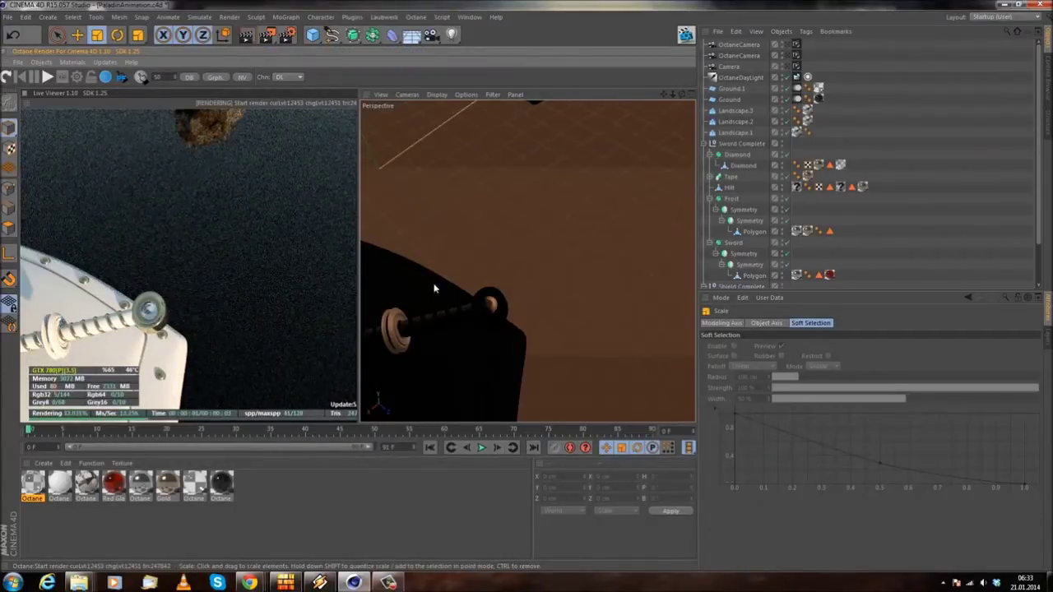
left_click_drag(433, 287, 465, 277, "alt")
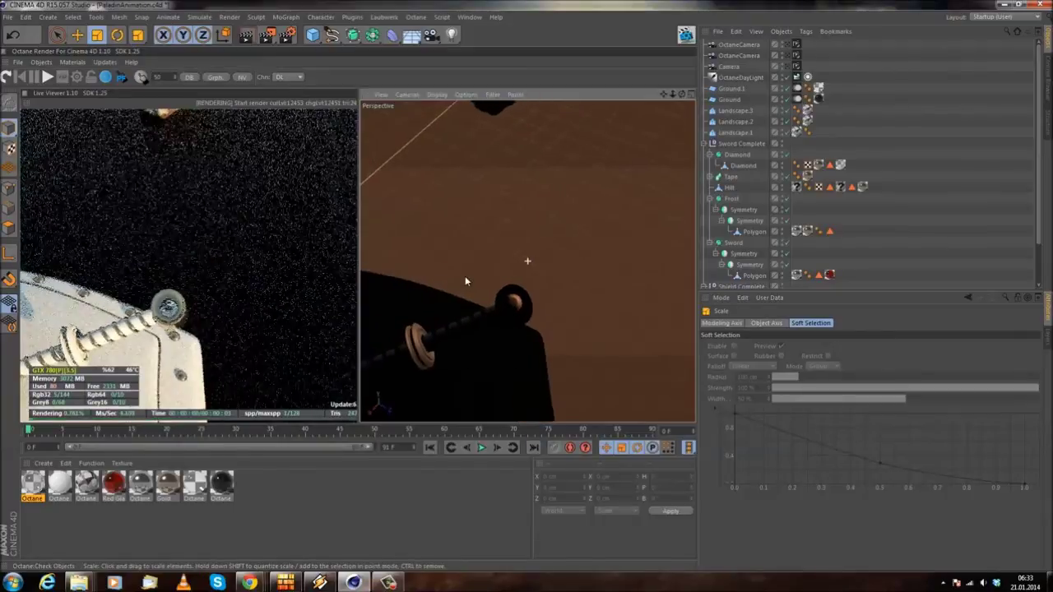
- Set the diamond material's transmission colour to red, with R 0.744, G 0 and B 0
left_click(31, 487)
double_click(31, 487)
left_click_drag(332, 74, 526, 162)
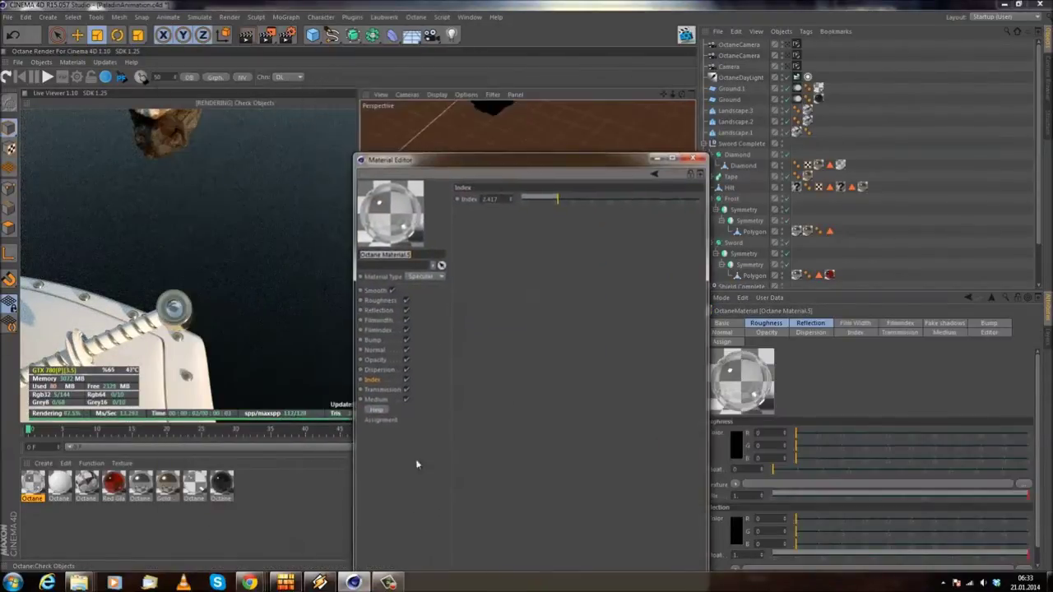
left_click(379, 389)
left_click(490, 206)
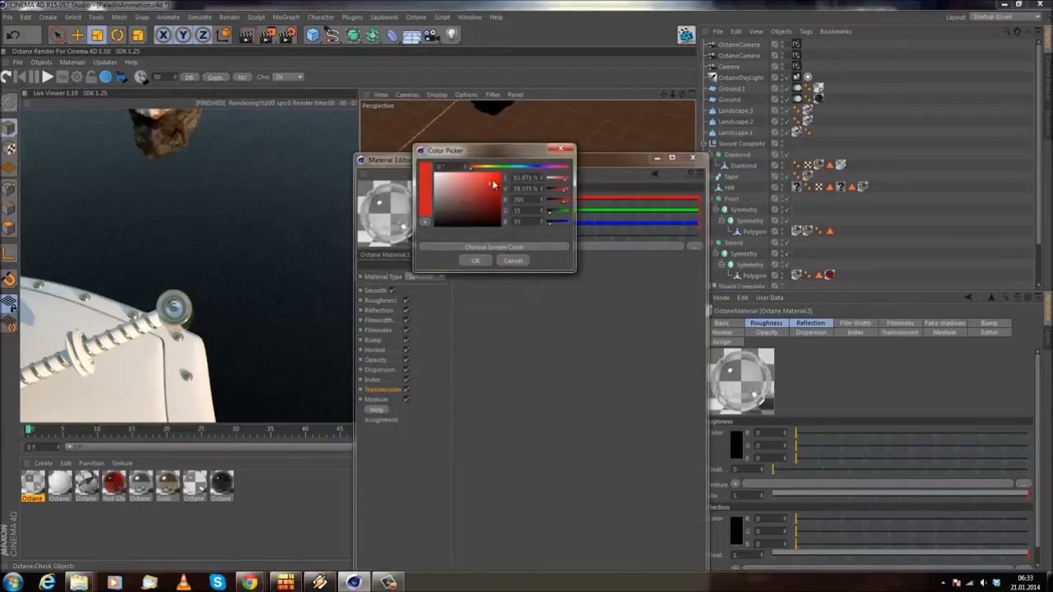
left_click(475, 260)
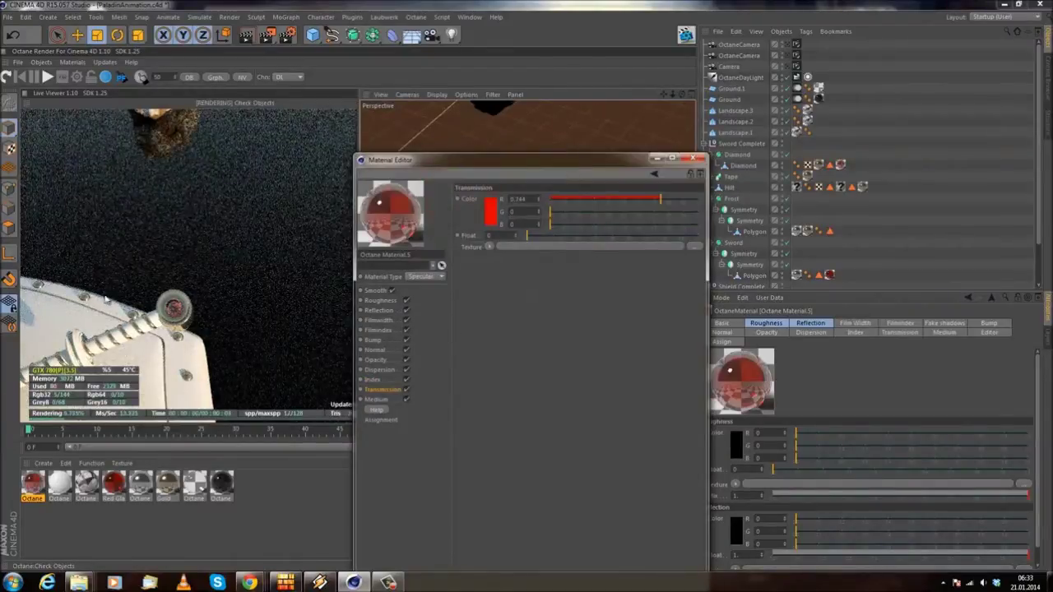
- Raise the diamond material's dispersion coefficient well above zero and close the material editor
left_click(380, 369)
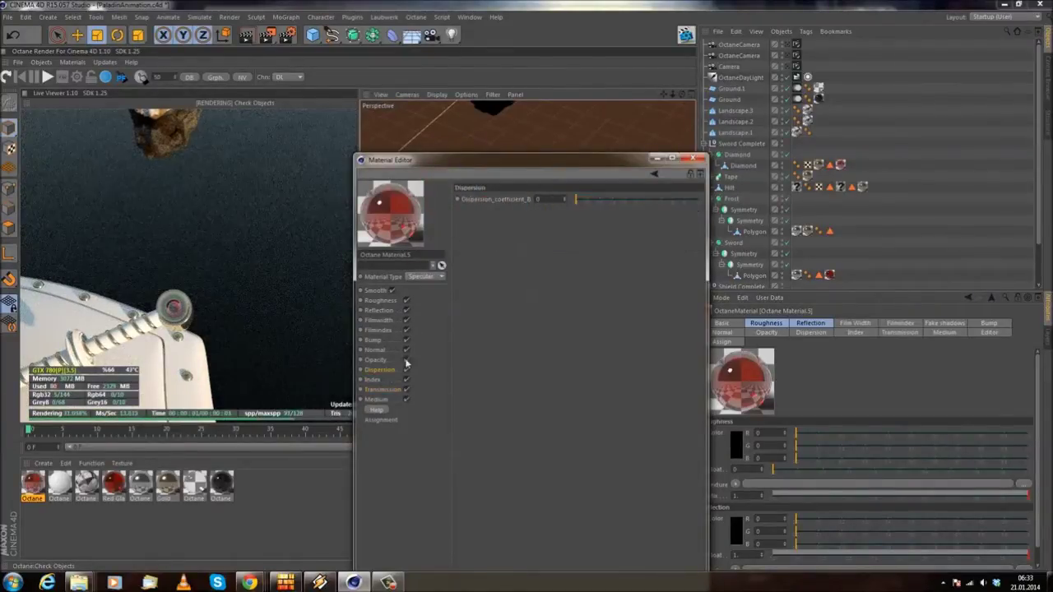
left_click_drag(589, 202, 663, 197)
left_click(693, 159)
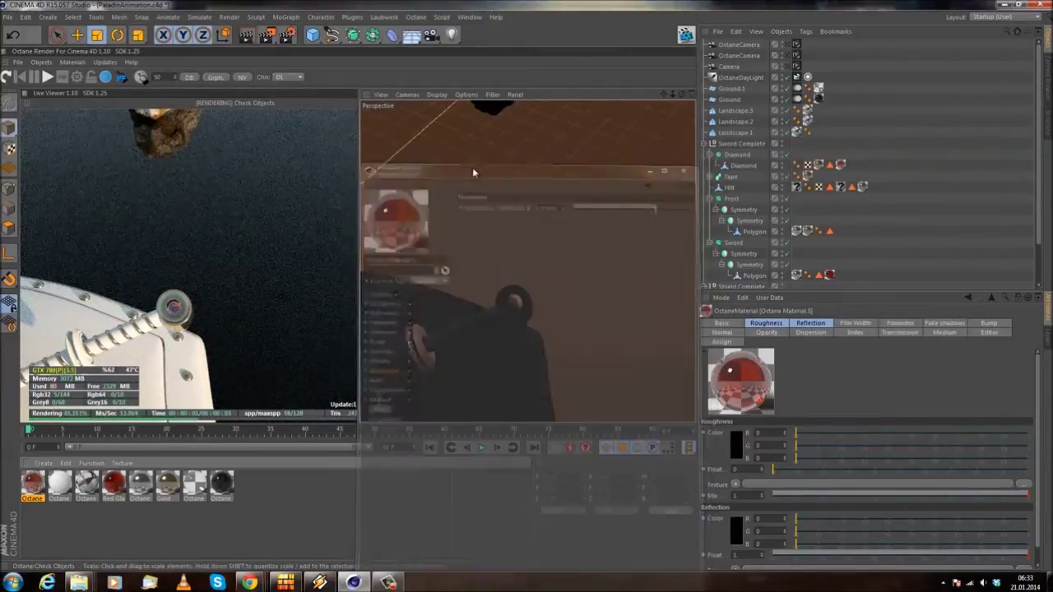
- Look through the newly added Octane camera to return to the saved view of the scene
left_click(790, 45)
left_click(788, 47)
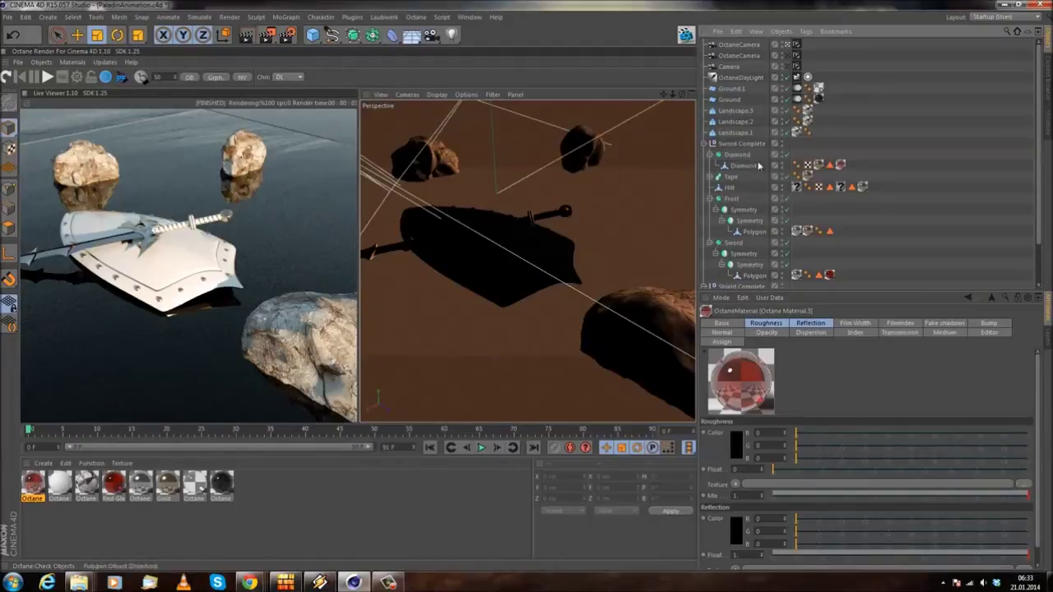
- Collapse the sword hierarchy and rotate the Sword Complete group to about H 114°, P 7° and B 172°, pointing the blade toward the camera
scroll(805, 154, "down", 2)
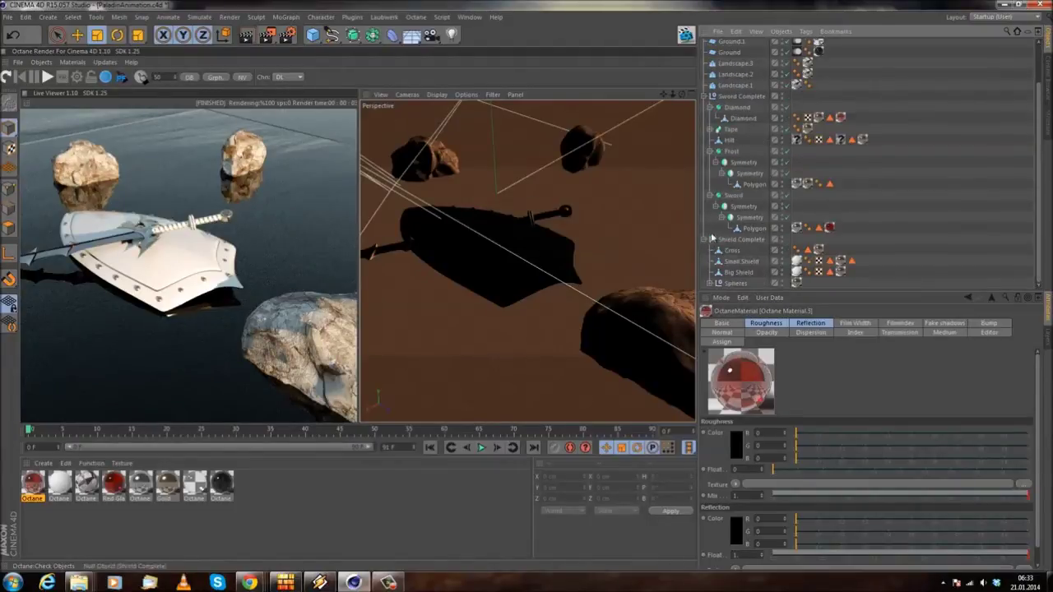
left_click(709, 194)
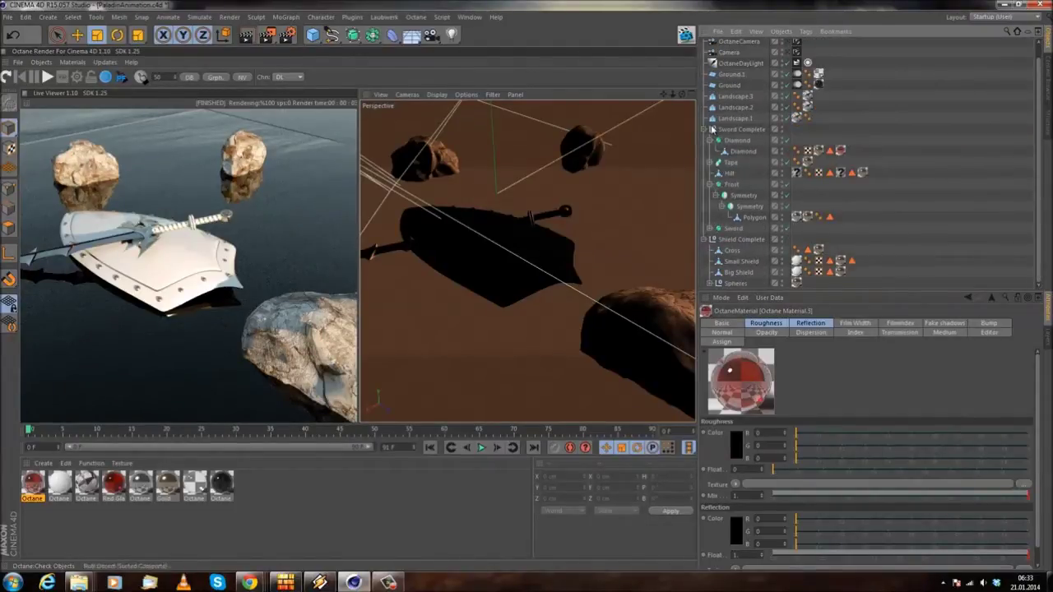
left_click(713, 129)
left_click(741, 144)
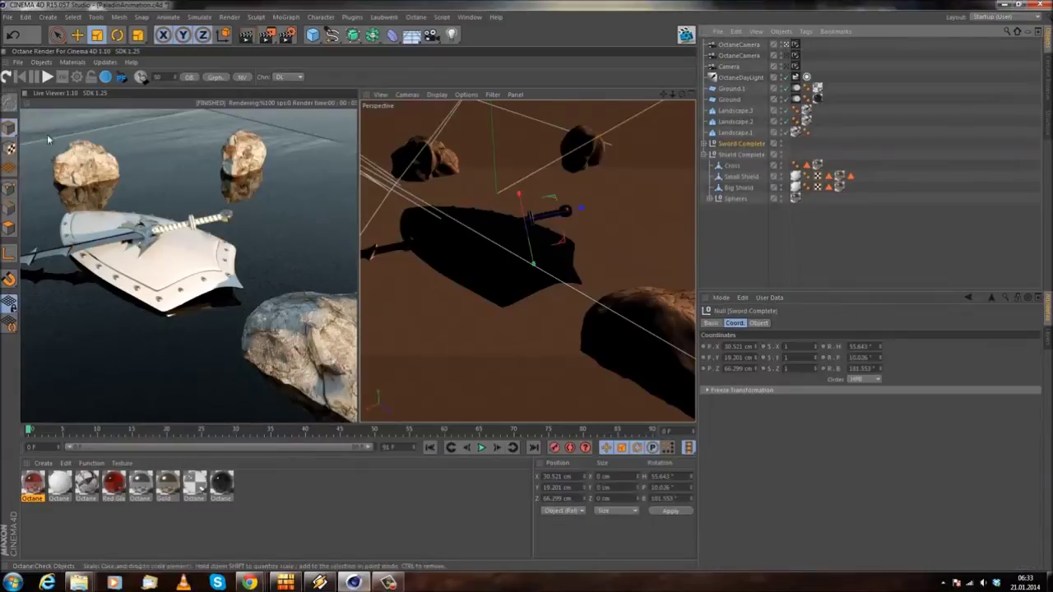
left_click(116, 35)
left_click_drag(501, 239, 526, 234)
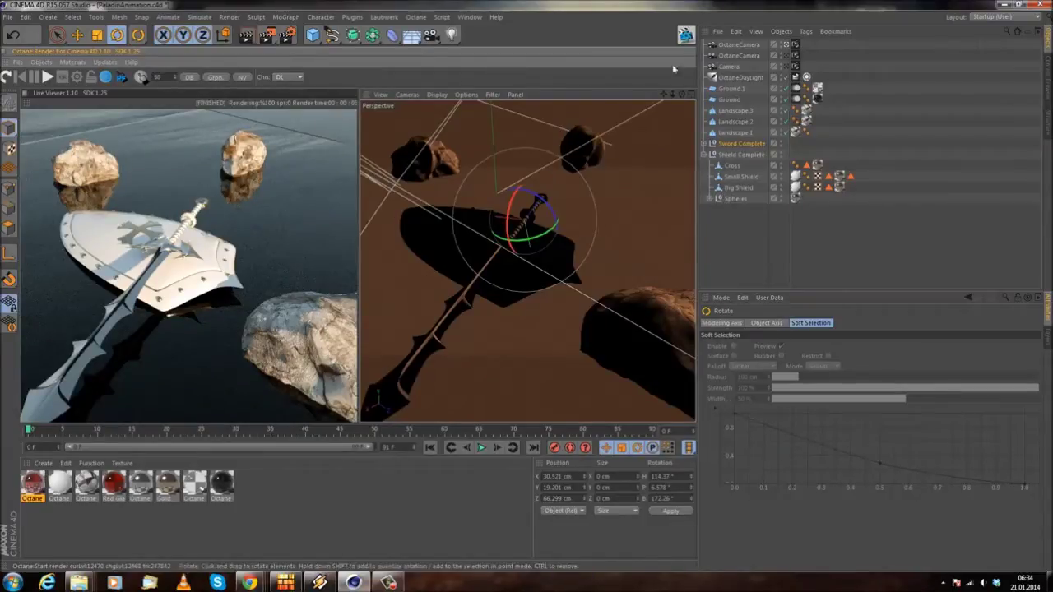
- Try Cubic projection on Ground.1's texture tag, and return the projection to UVW Mapping
left_click(818, 90)
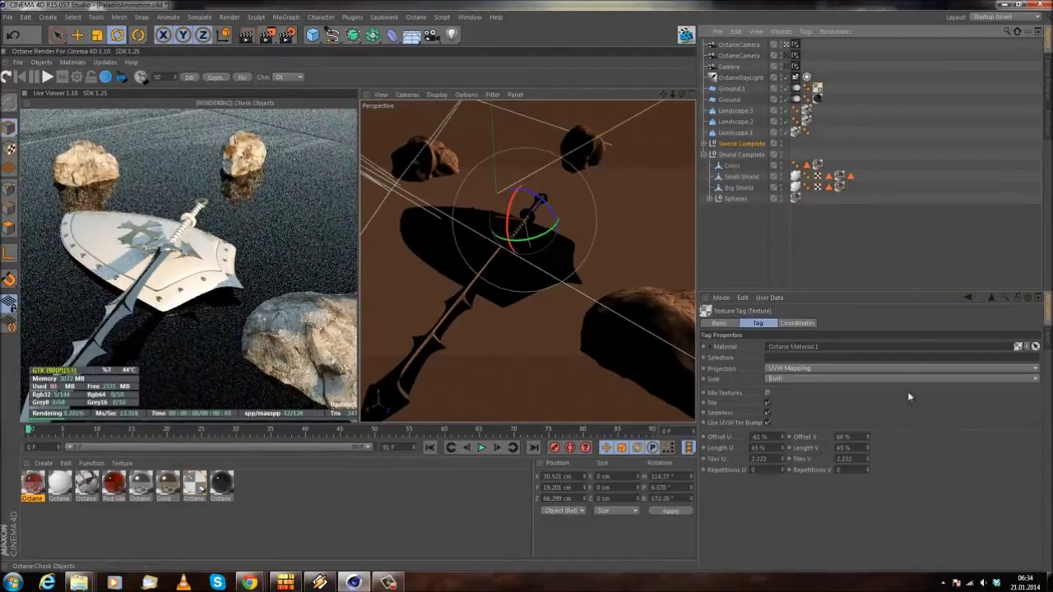
left_click(810, 368)
left_click(799, 413)
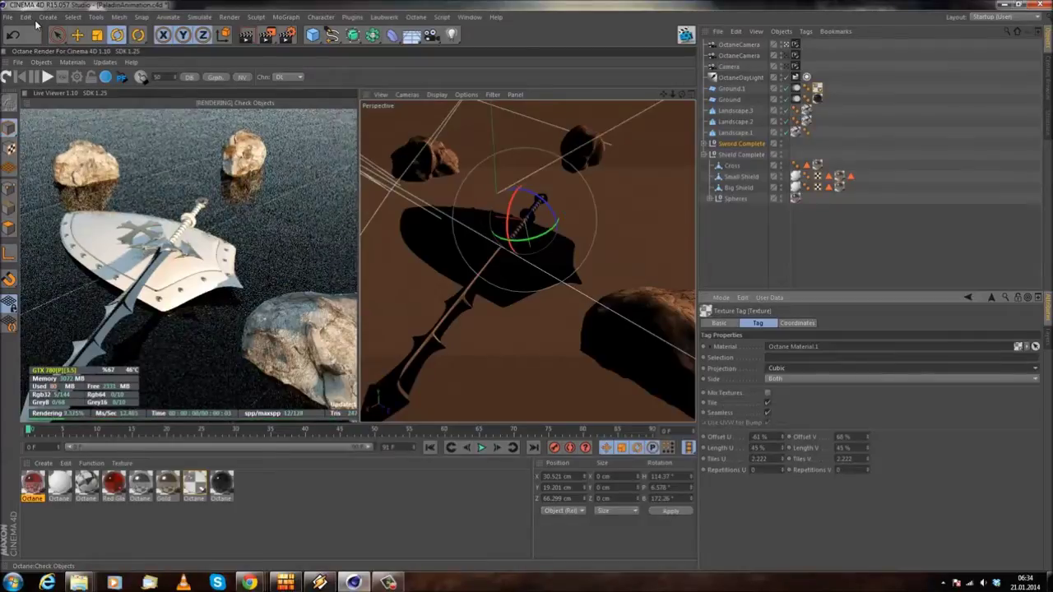
left_click(788, 370)
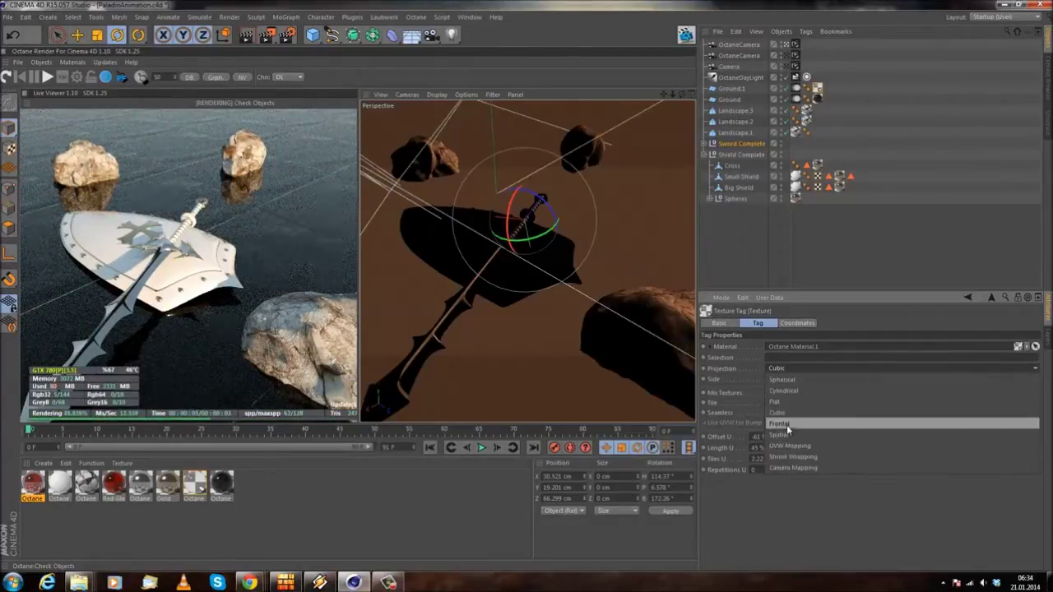
left_click(792, 446)
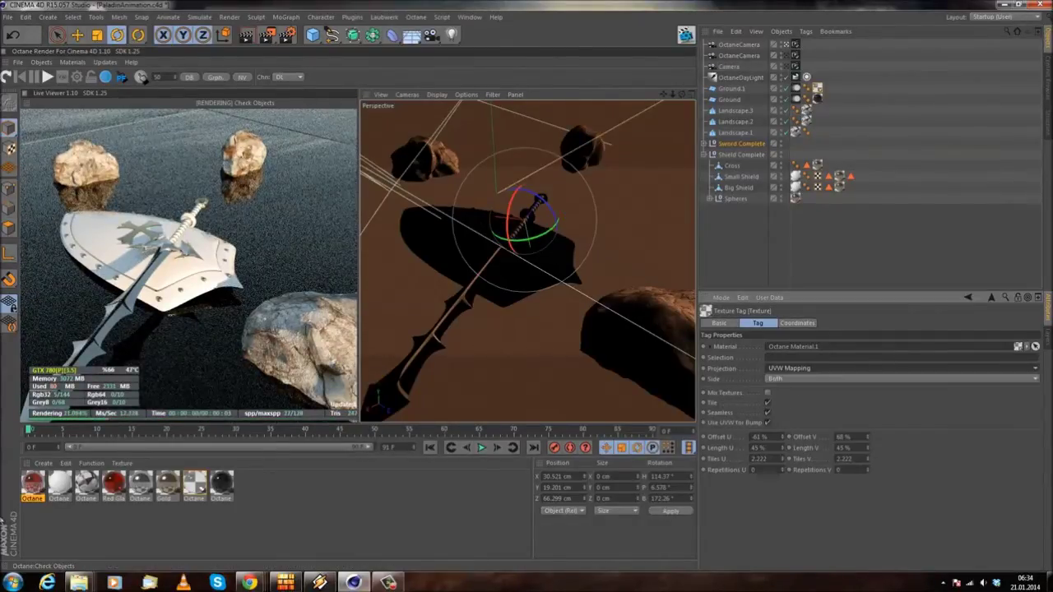
- Try texture lengths of U 85% and V 78% on Ground.1, restart the live render, and undo both changes
left_click_drag(783, 449, 785, 436)
mouse_move(867, 449)
left_mouse_down()
mouse_move(867, 432)
mouse_move(868, 443)
left_mouse_up()
left_click(6, 77)
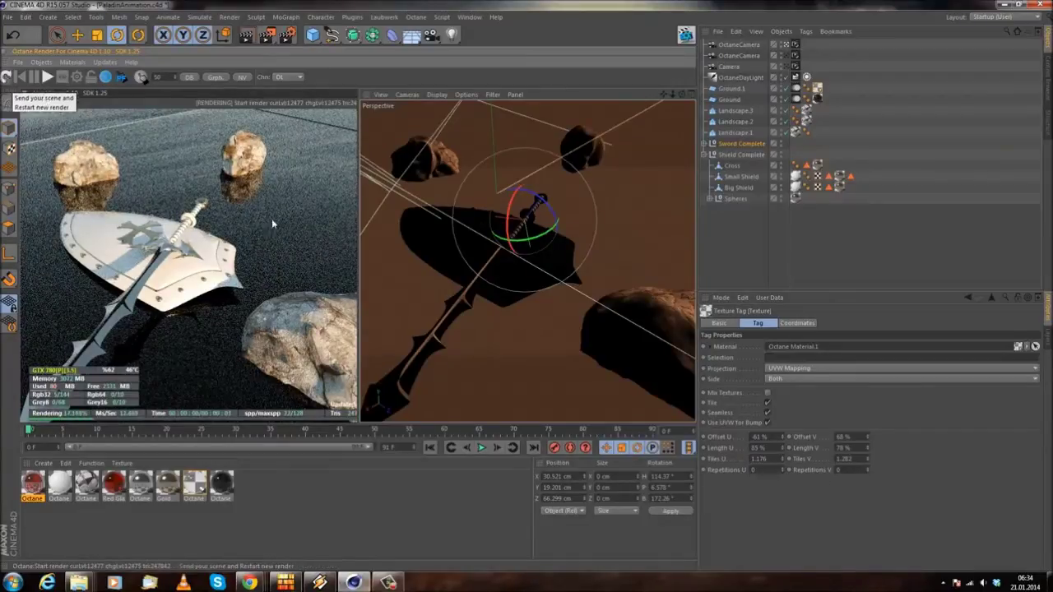
left_click(14, 36)
left_click(14, 36)
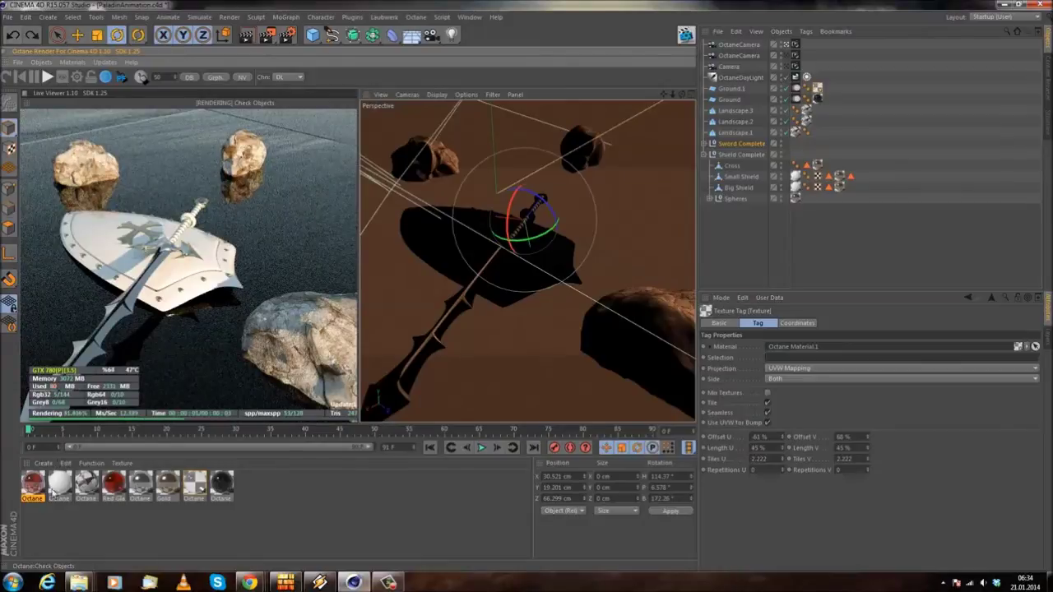
- Open Octane Material.1's bump channel and compare the live render with bump disabled, and re-enable it
double_click(191, 486)
left_click_drag(188, 71, 547, 190)
left_click_drag(652, 170, 540, 144)
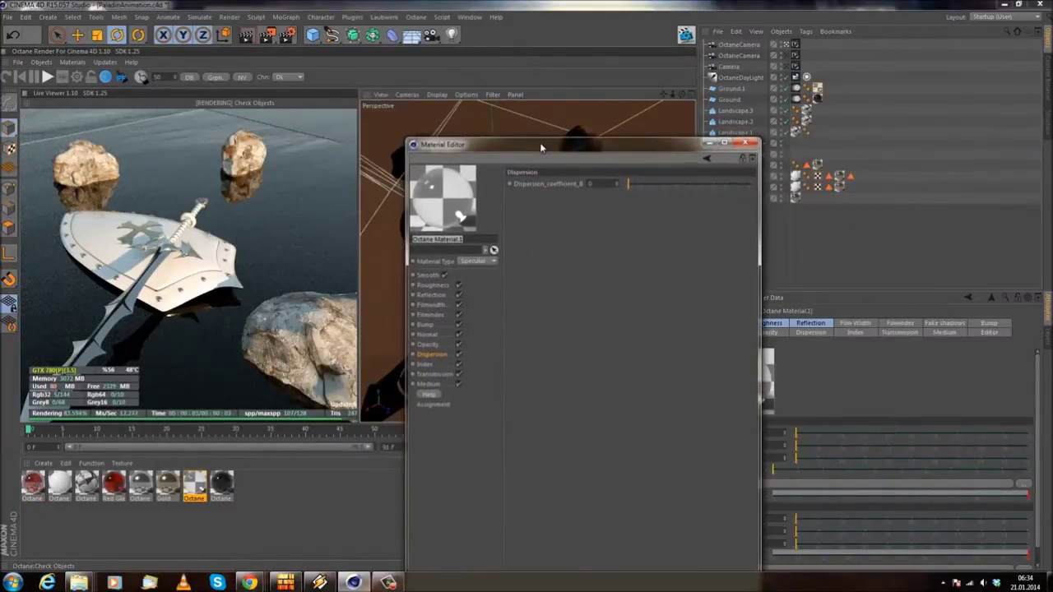
left_click(426, 325)
left_click(459, 326)
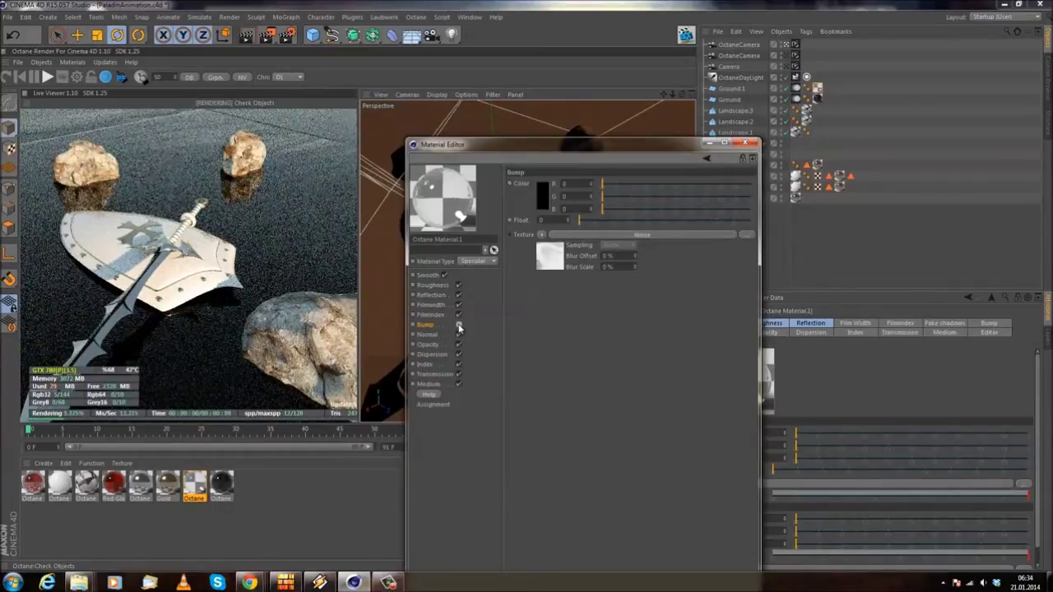
left_click(6, 77)
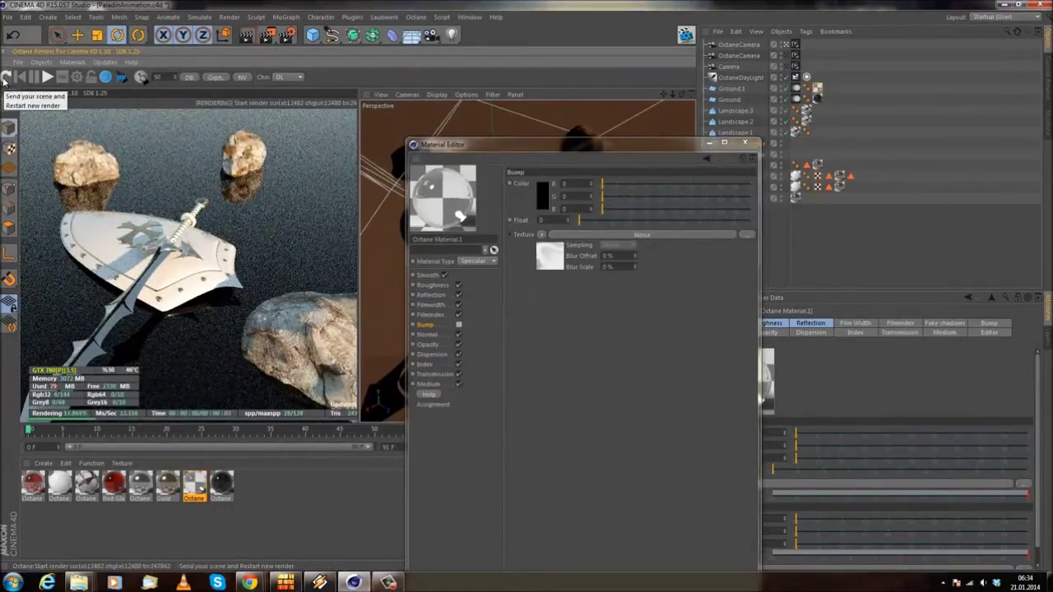
left_click(459, 325)
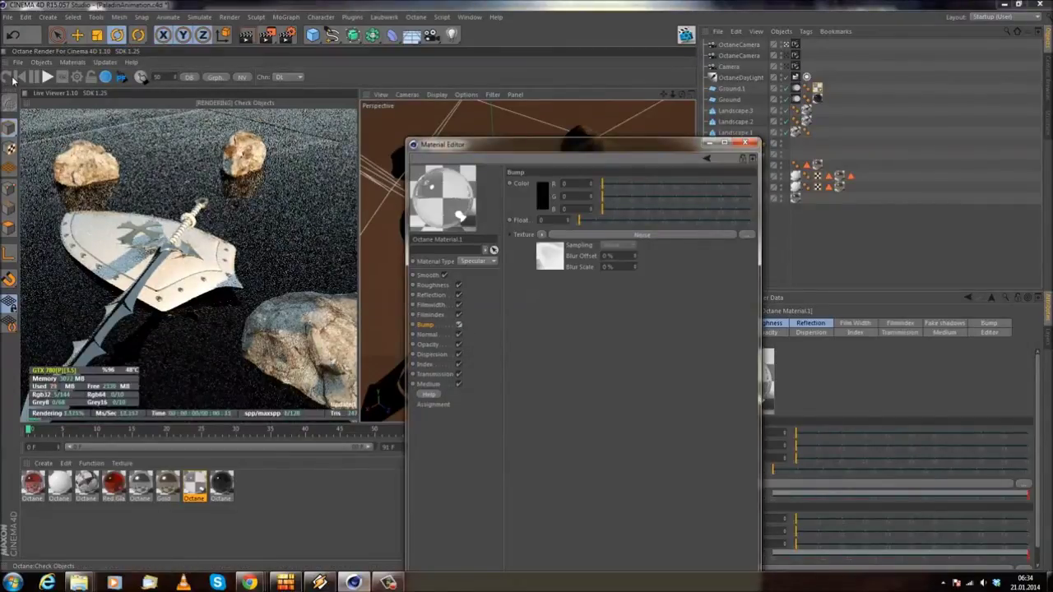
- Try a global scale of 1500% on the bump noise shader, undo it, and minimize the material editor
left_click(681, 233)
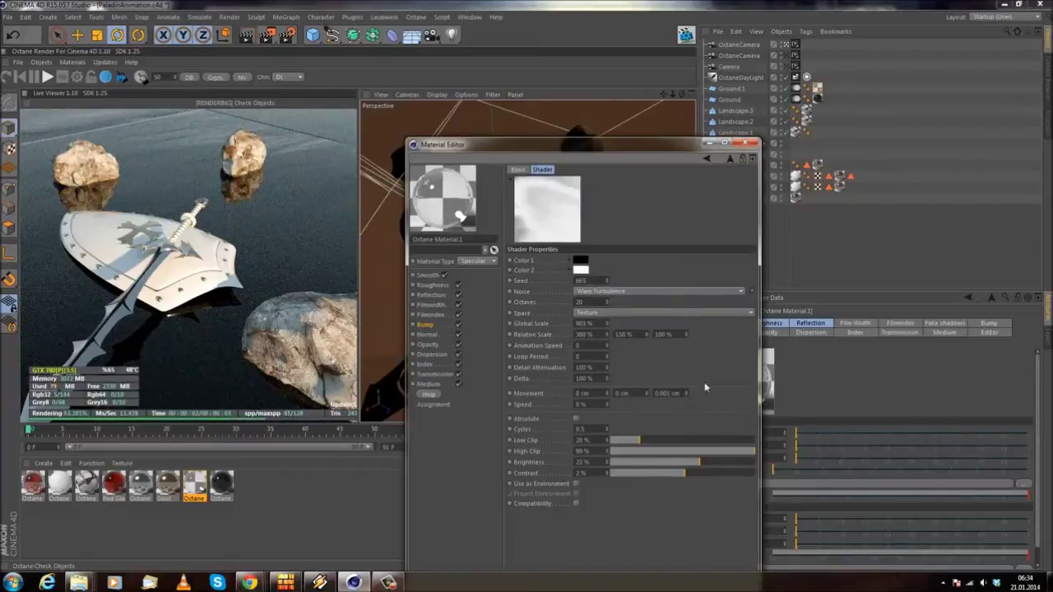
left_click_drag(598, 322, 322, 274)
type("1500")
key("Return")
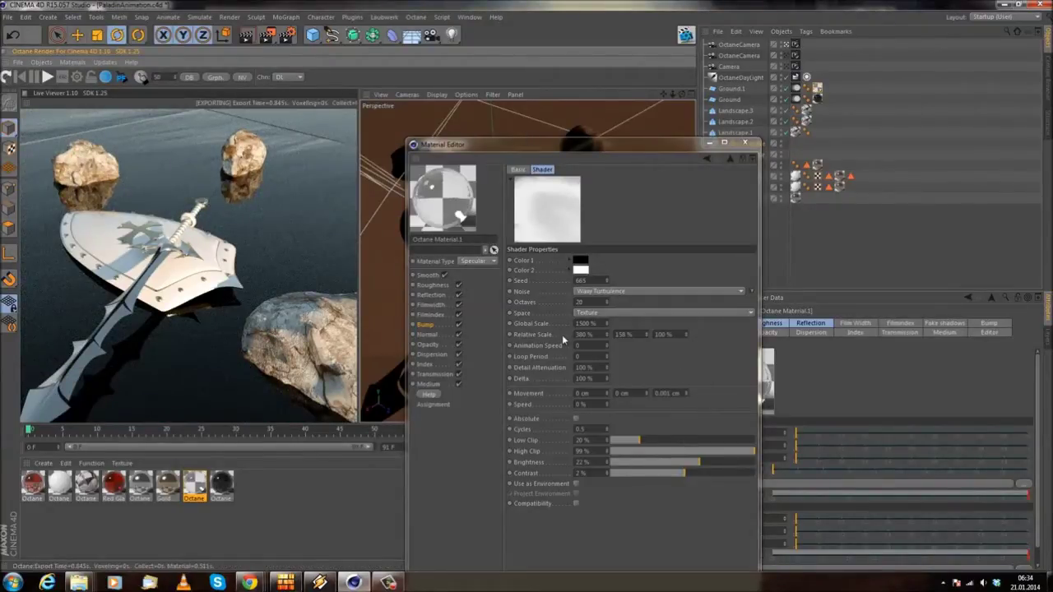
left_click_drag(598, 322, 569, 323)
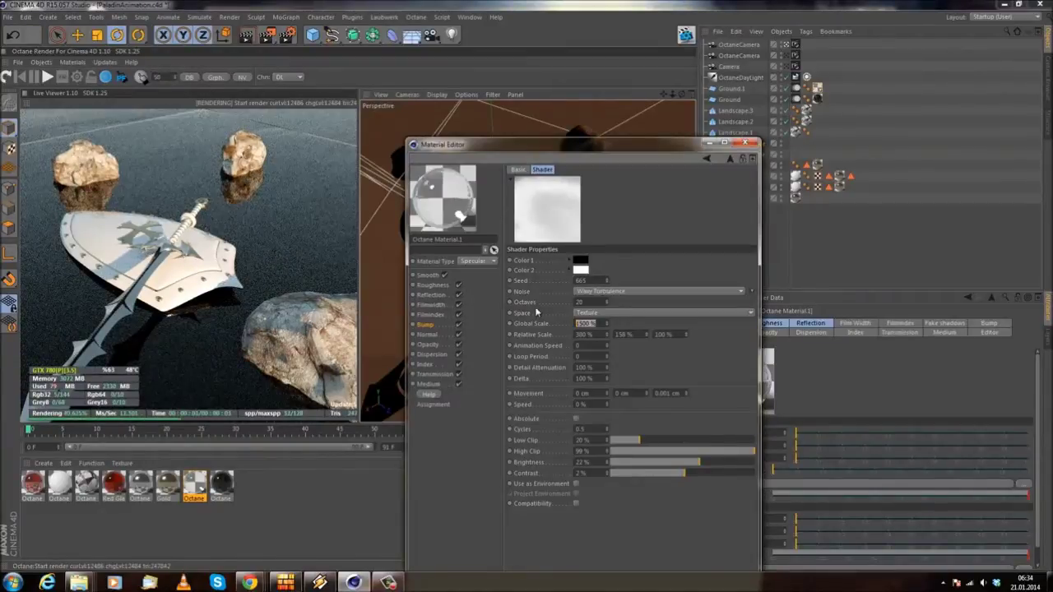
left_click(13, 35)
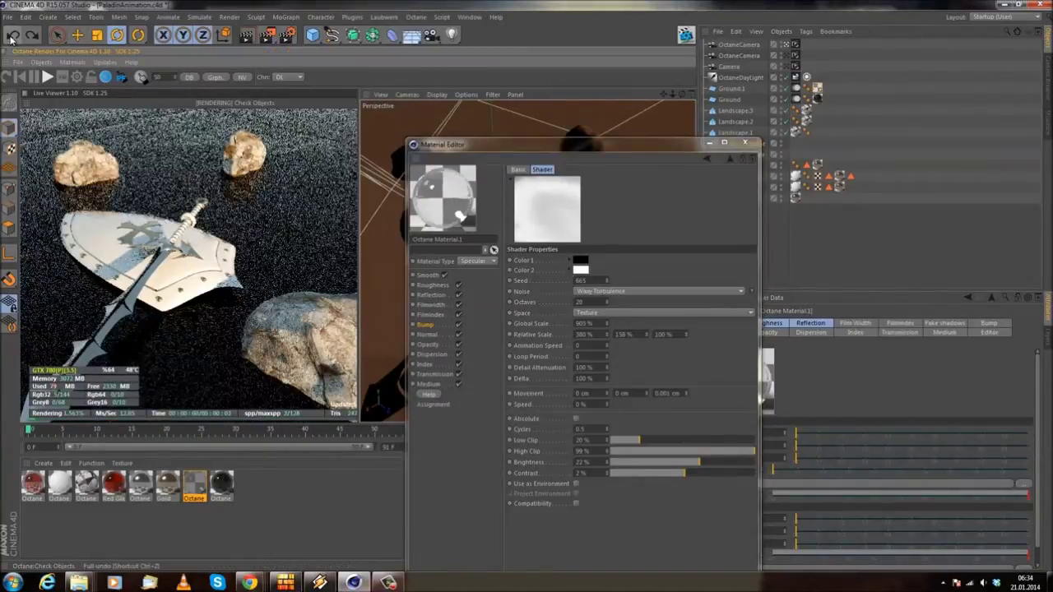
left_click(626, 323)
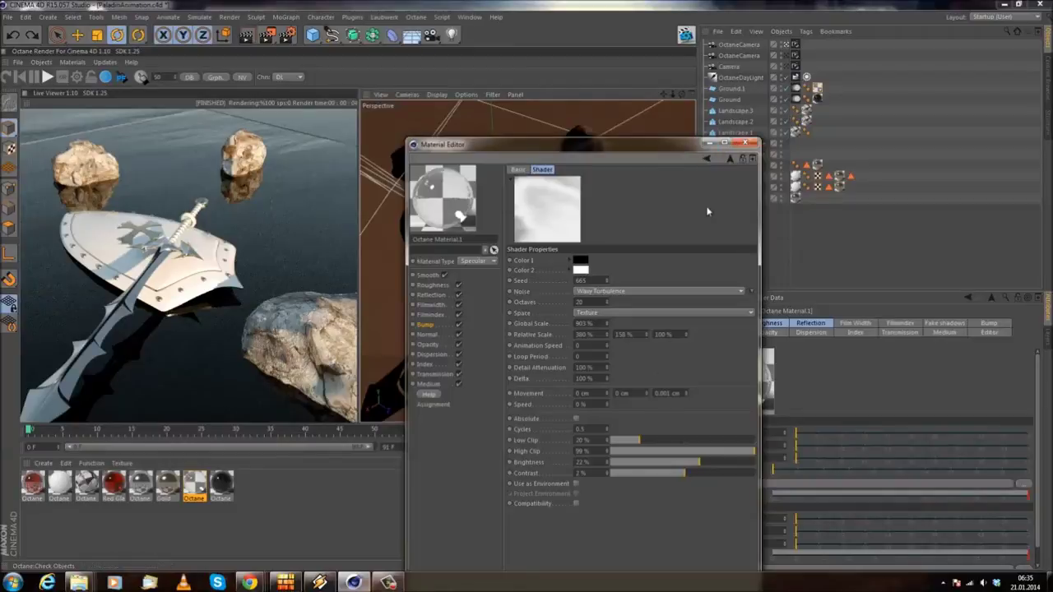
left_click(710, 144)
- Move the Ground.1 plane horizontally to about X -95 cm and Z -45 cm
left_click(729, 90)
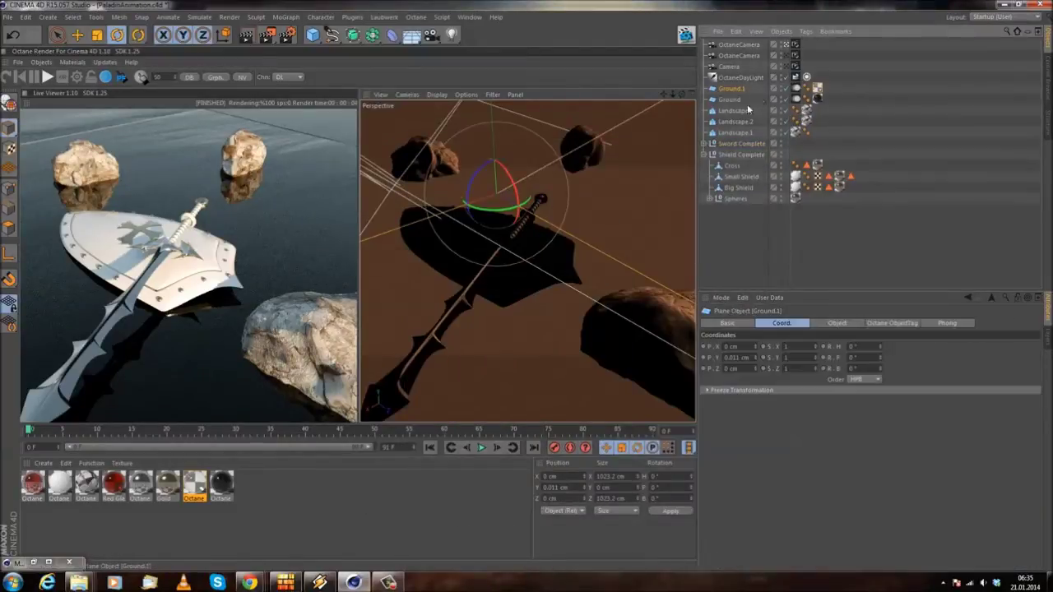
left_click(76, 36)
left_click_drag(463, 210, 606, 146)
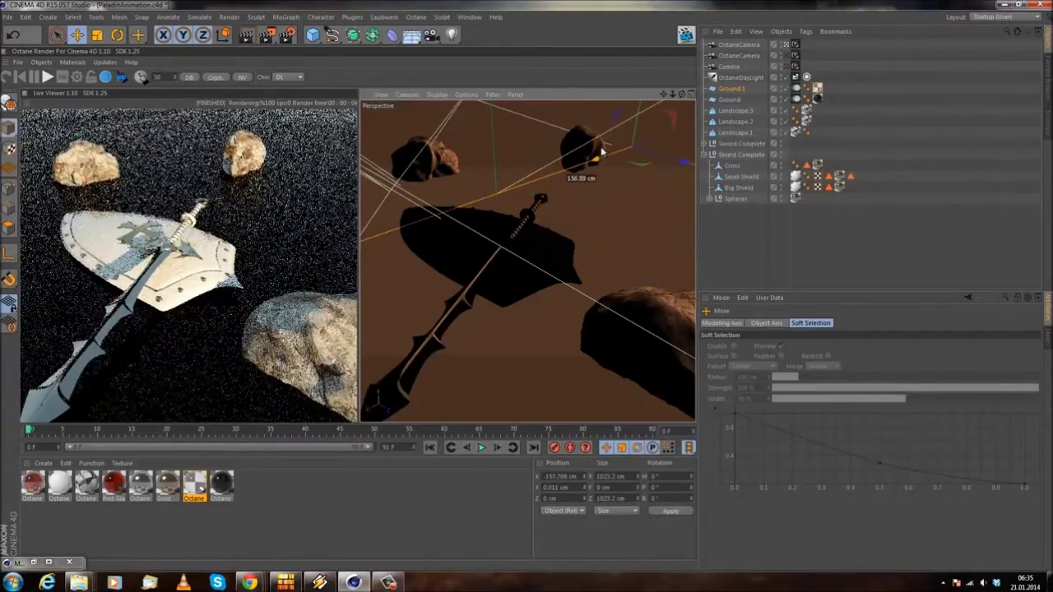
left_click_drag(682, 160, 555, 139)
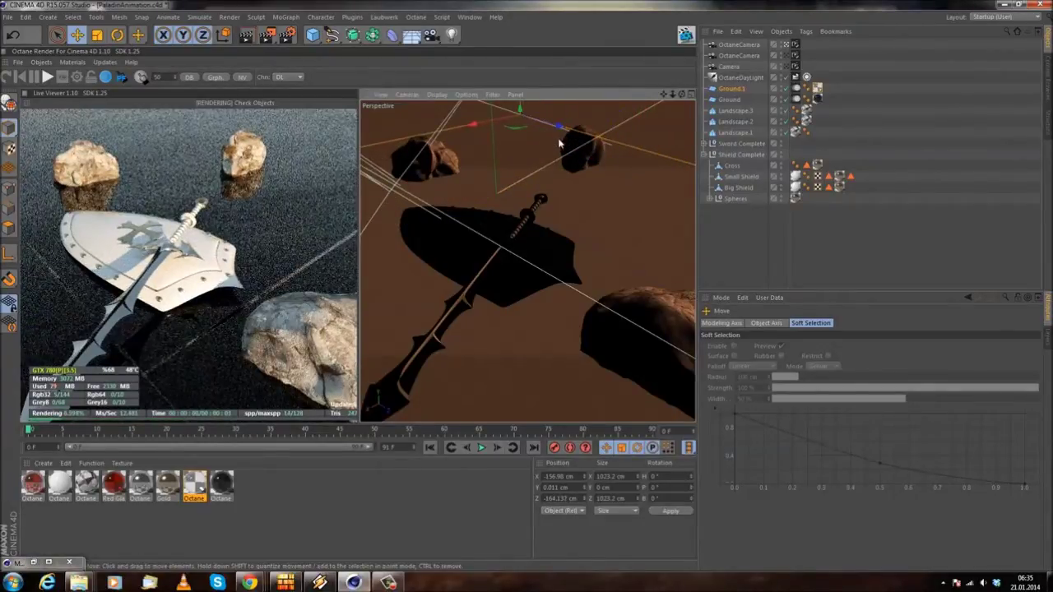
left_click_drag(557, 126, 634, 162)
left_click_drag(568, 144, 516, 155)
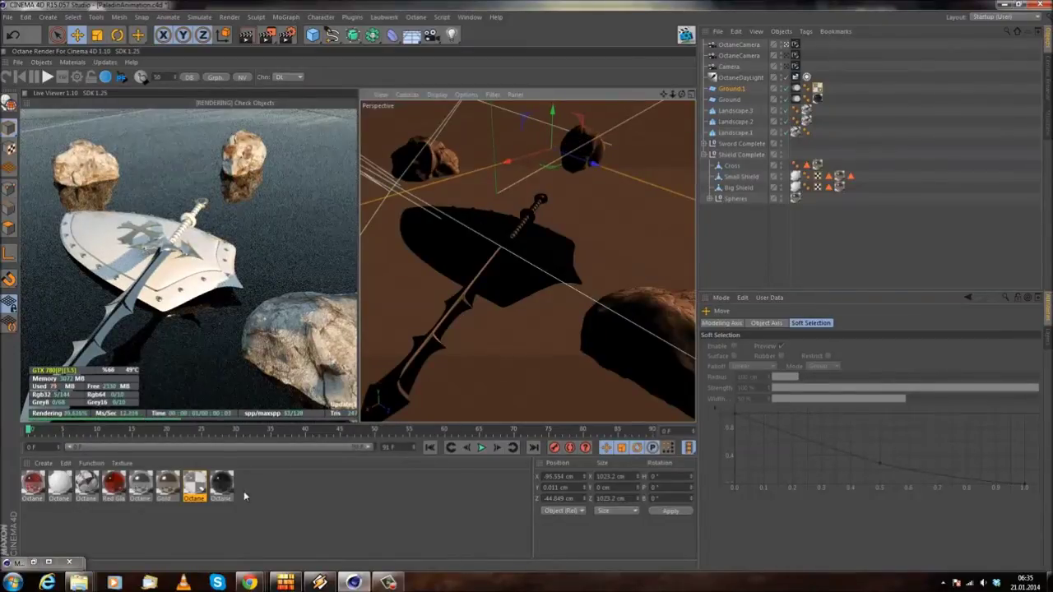
- Try relative scales of 538% and 425% on Octane Material.1's bump noise, undo them, and minimize the material editor
double_click(197, 488)
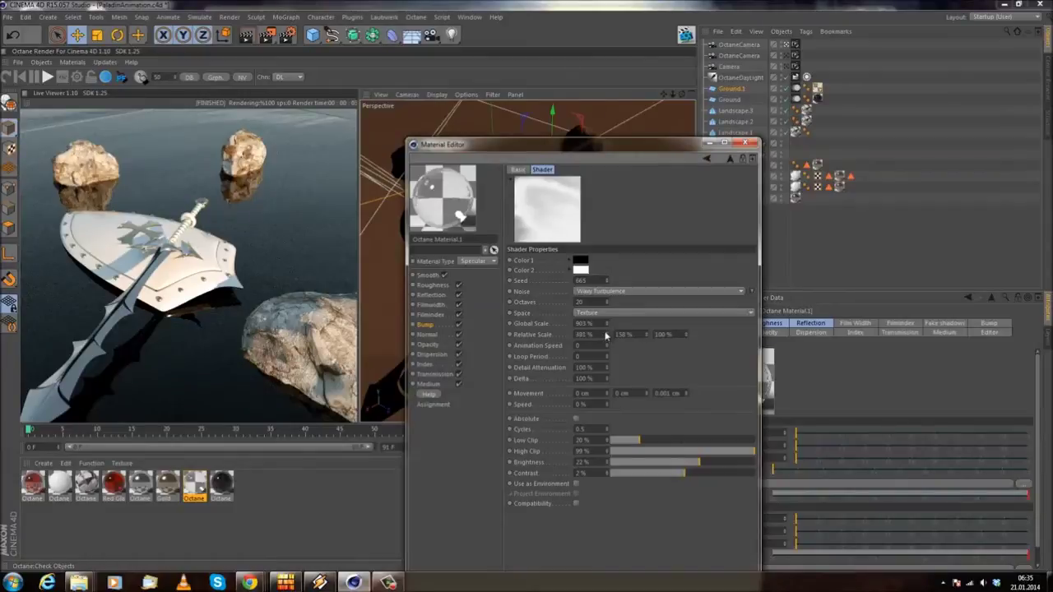
left_click_drag(602, 335, 602, 328)
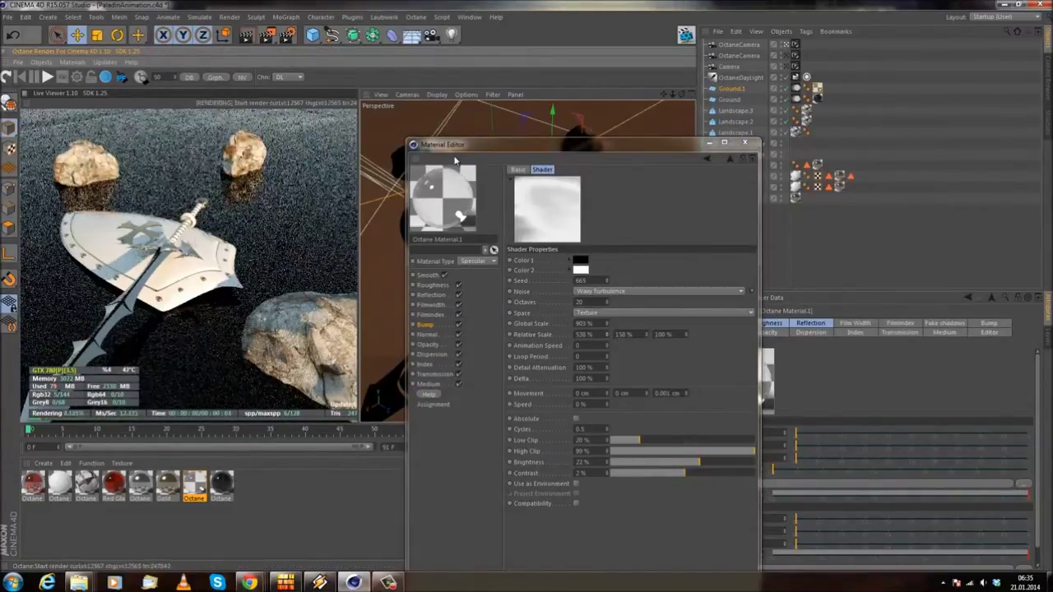
left_click_drag(647, 335, 648, 312)
left_click(7, 78)
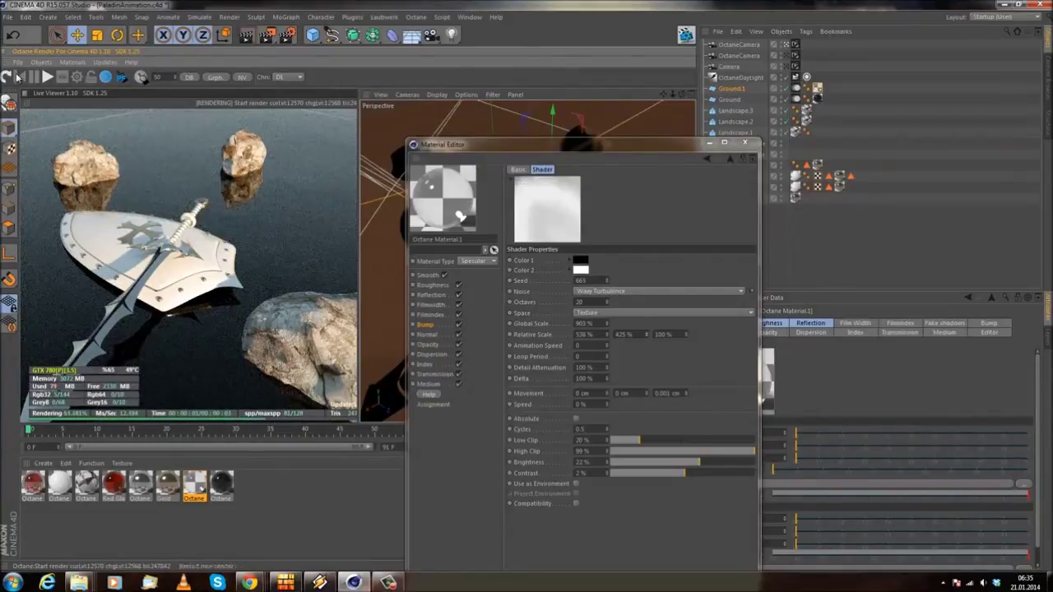
left_click(13, 36)
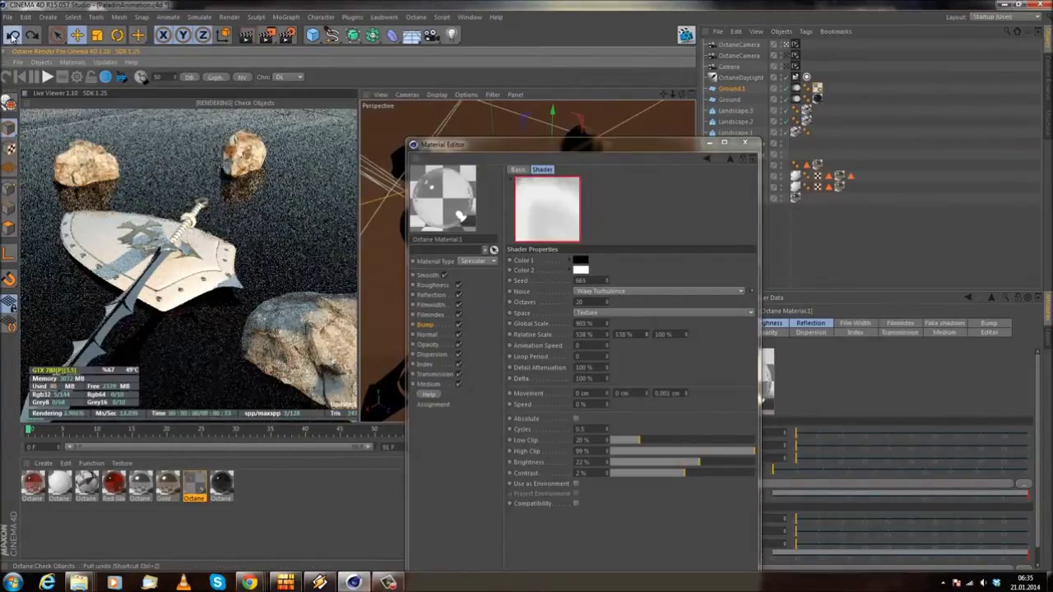
left_click(725, 396)
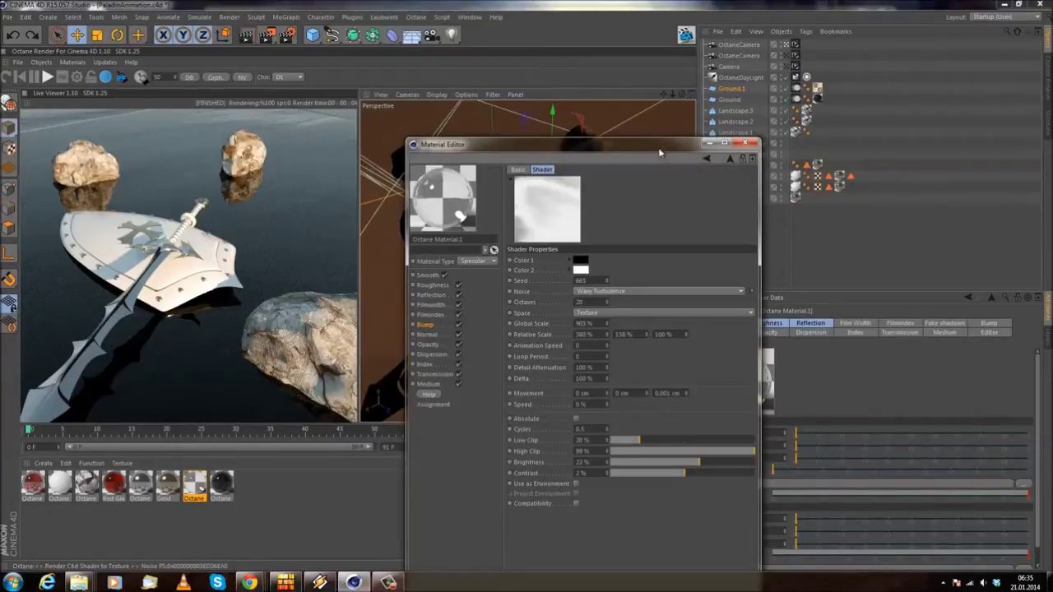
left_click_drag(659, 152, 560, 149)
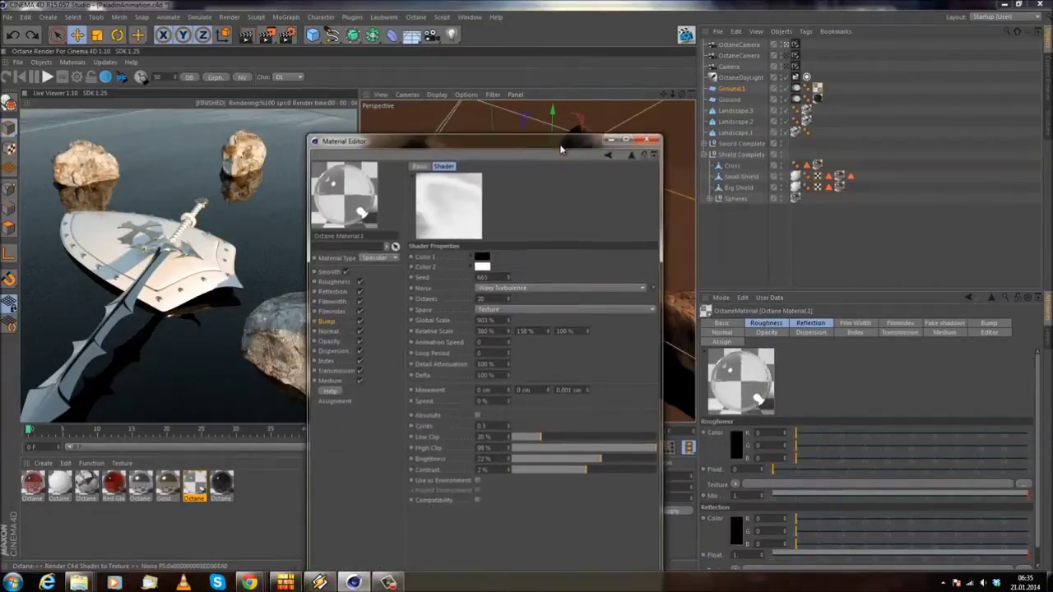
left_click(610, 140)
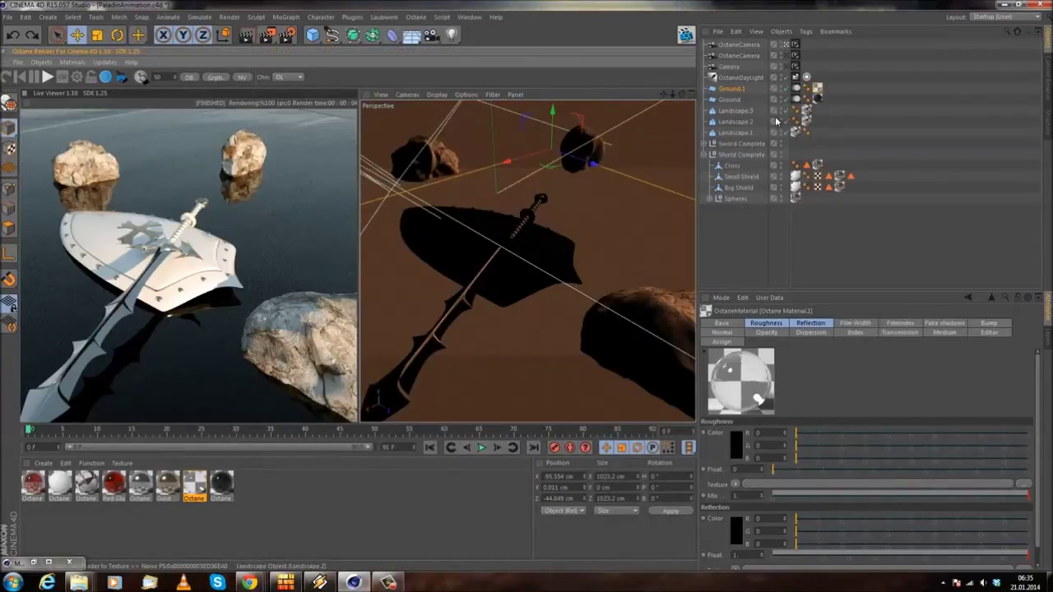
- Try Spherical projection on Ground.1's texture tag, and switch back to UVW Mapping
left_click(813, 91)
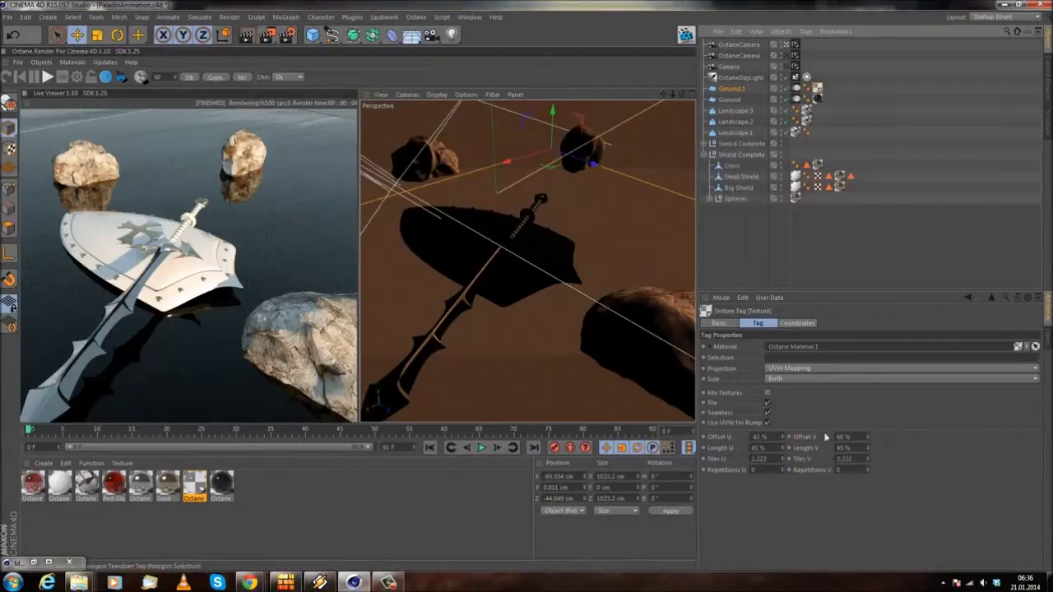
left_click(810, 368)
left_click(803, 380)
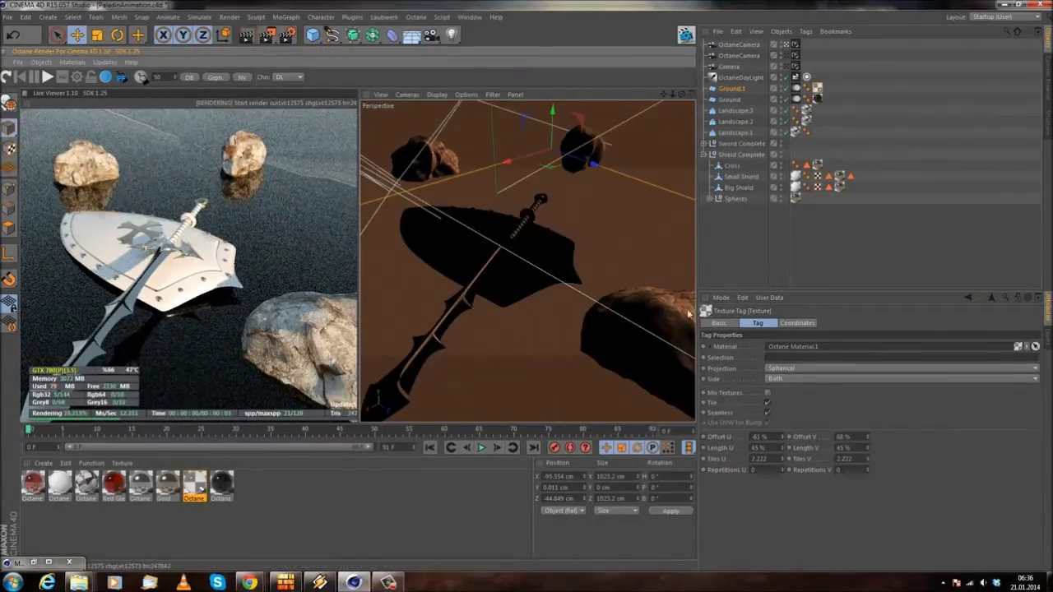
left_click(824, 373)
left_click(790, 448)
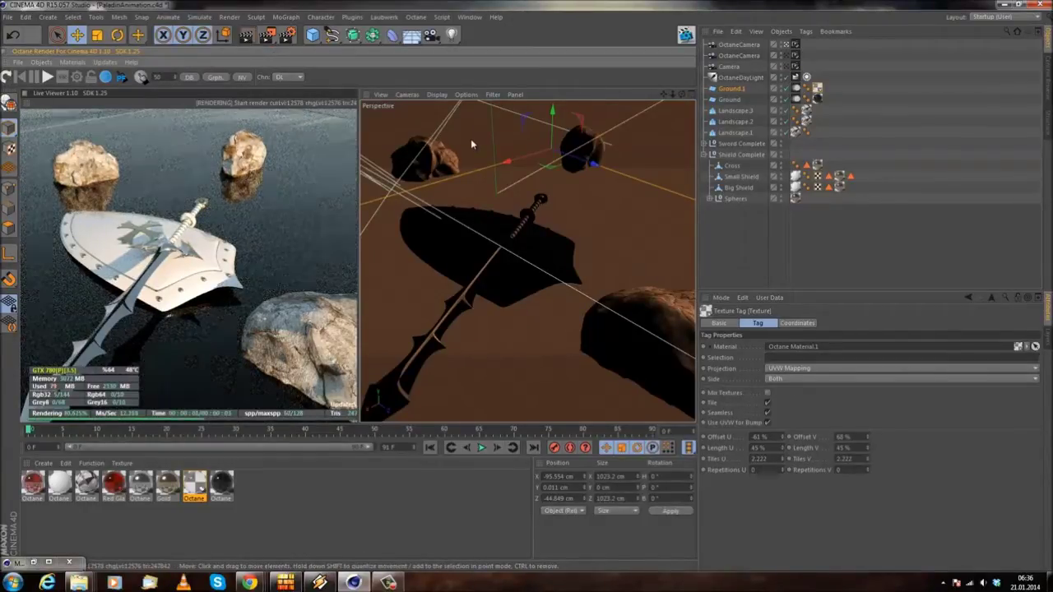
- Inspect Octane Material.1's bump noise shader and the Settings page of the Octane Settings, and close the material editor
double_click(198, 488)
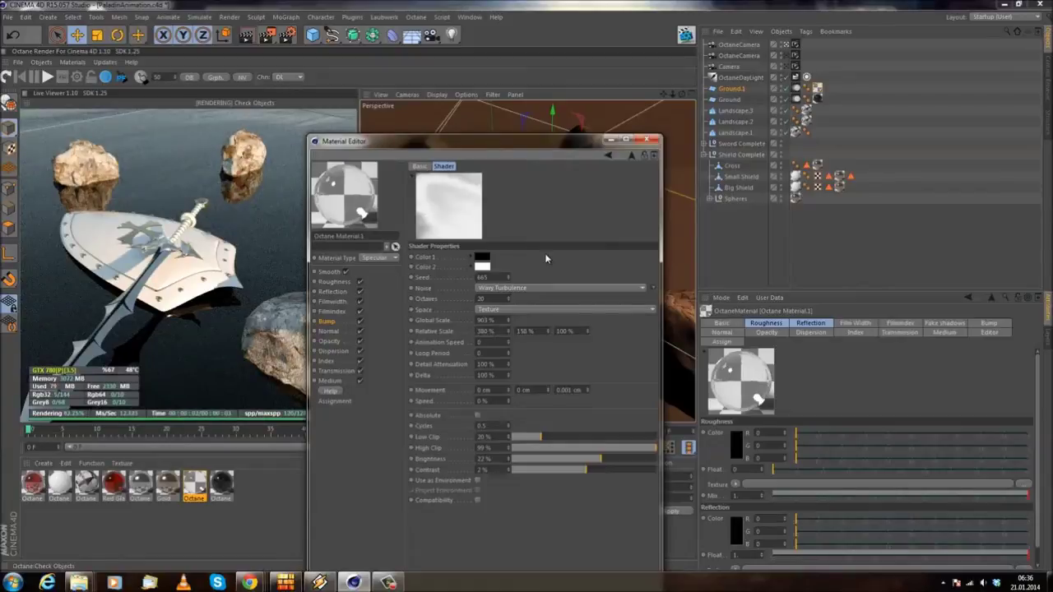
left_click(648, 140)
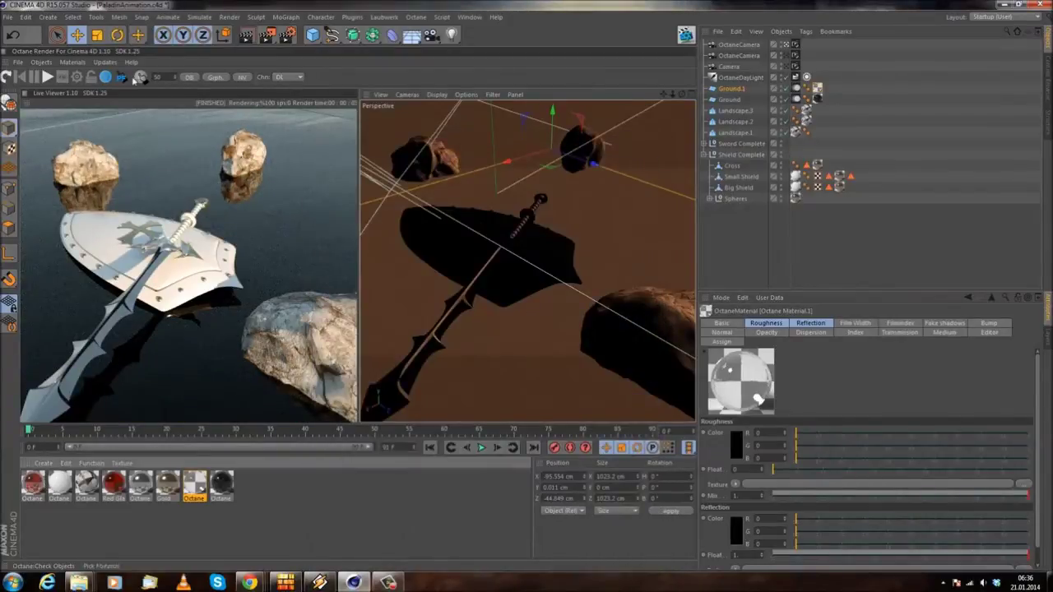
left_click(67, 77)
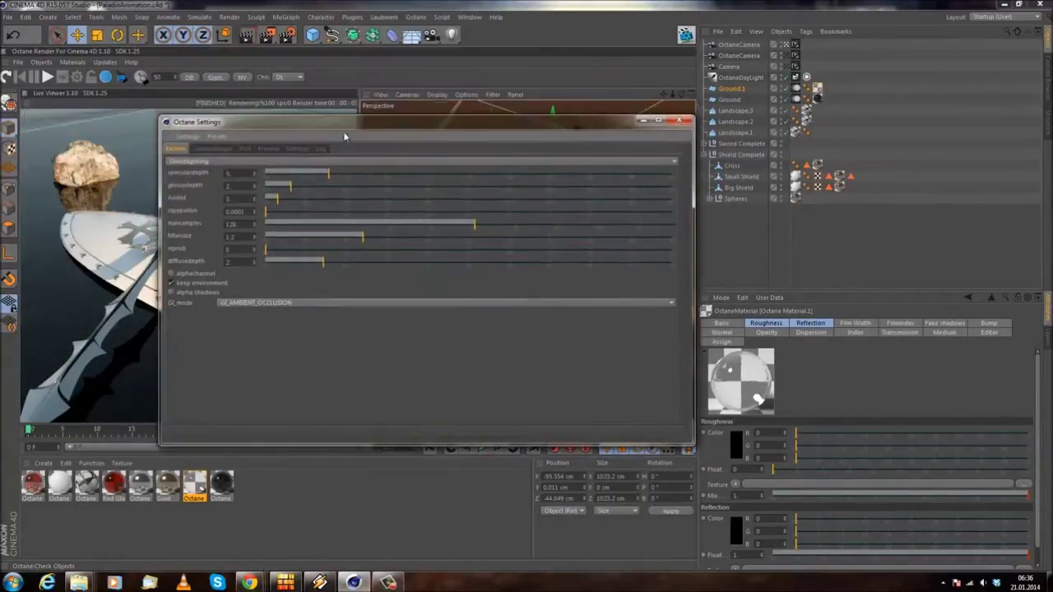
left_click(296, 149)
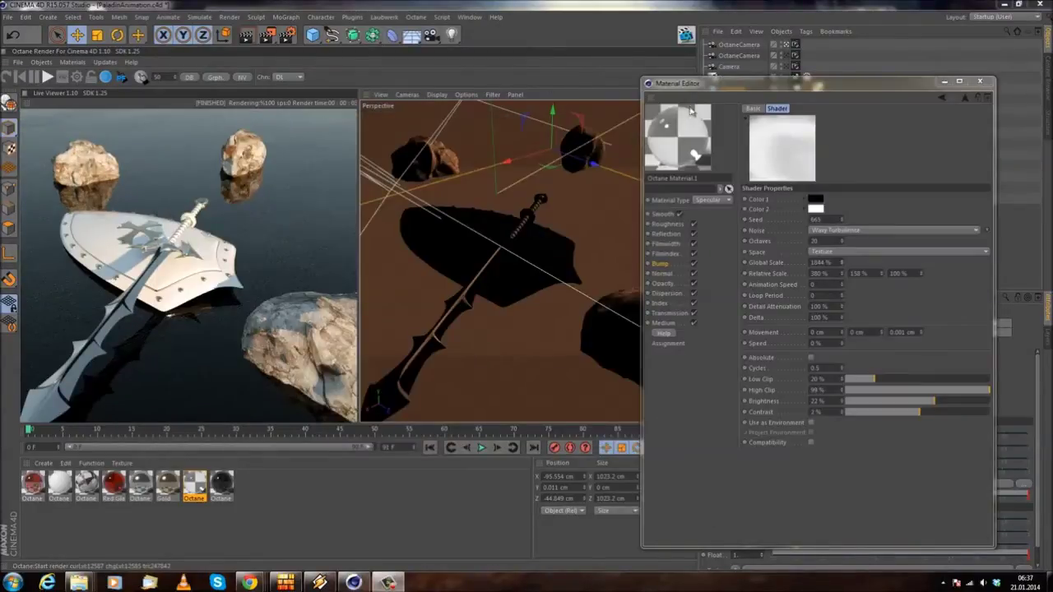
left_click_drag(755, 93, 520, 100)
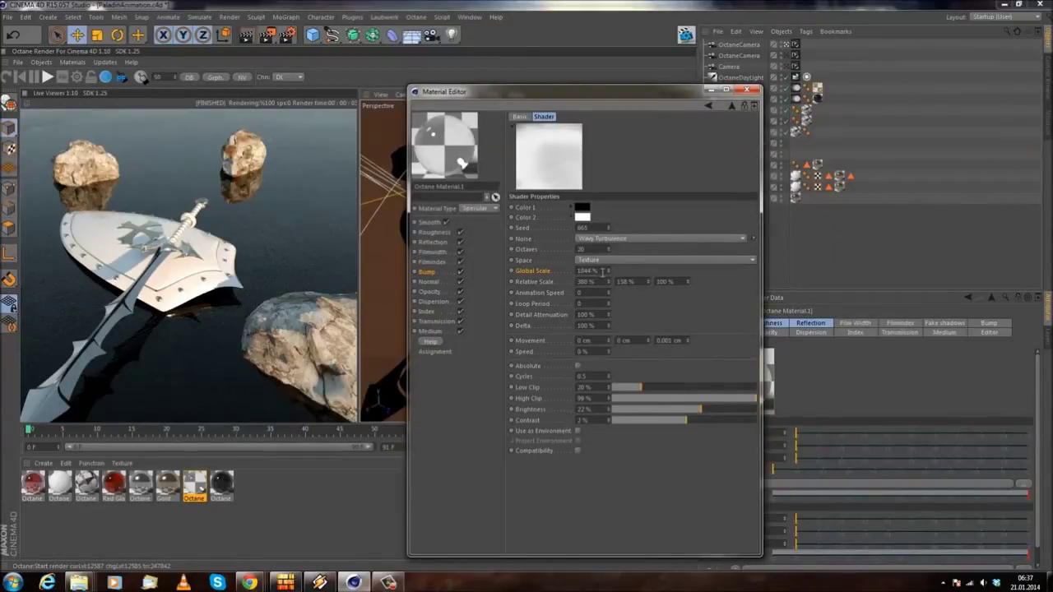
left_click(746, 90)
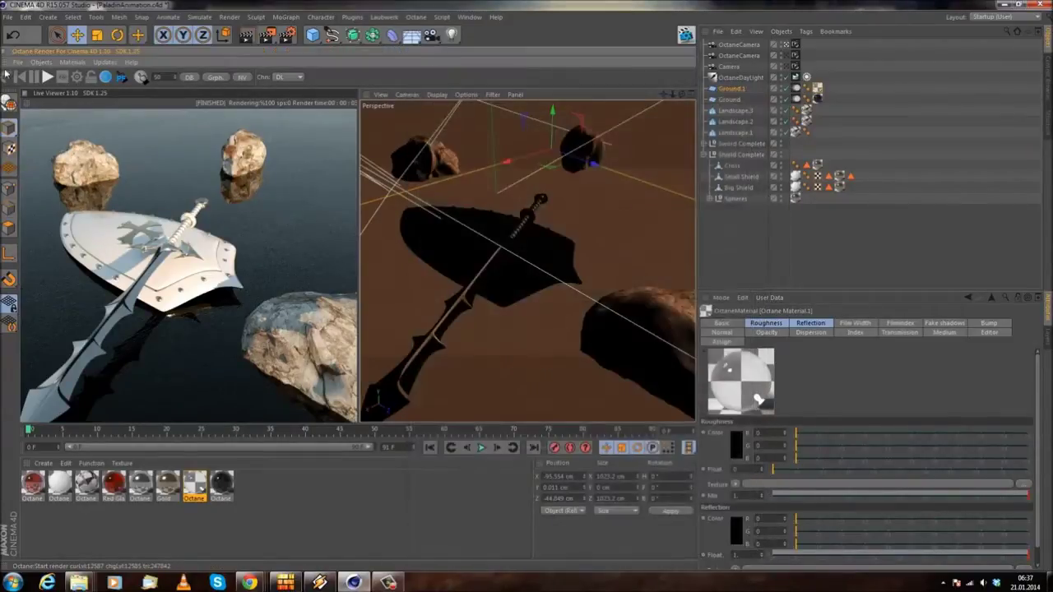
- Inspect the Shader To Texture size options in the Octane Settings, and close the settings window
left_click(77, 78)
left_click_drag(218, 15, 506, 118)
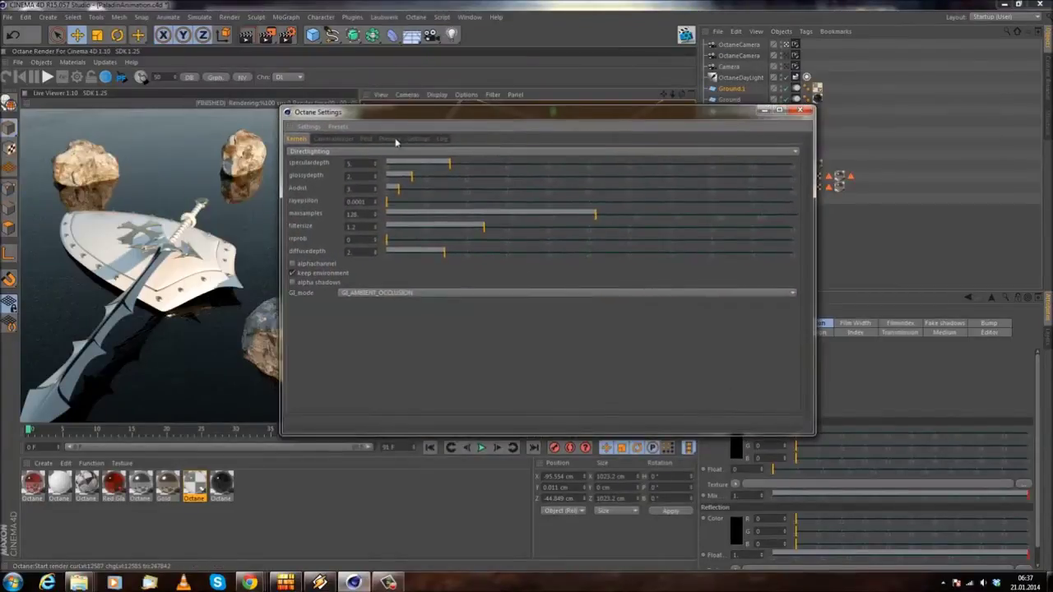
left_click(418, 139)
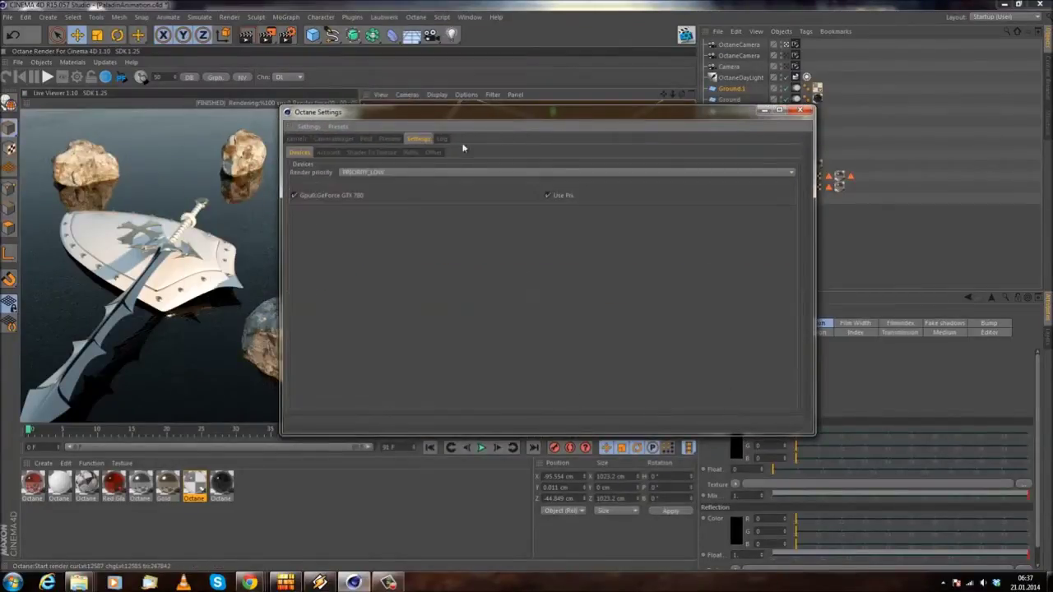
left_click(372, 153)
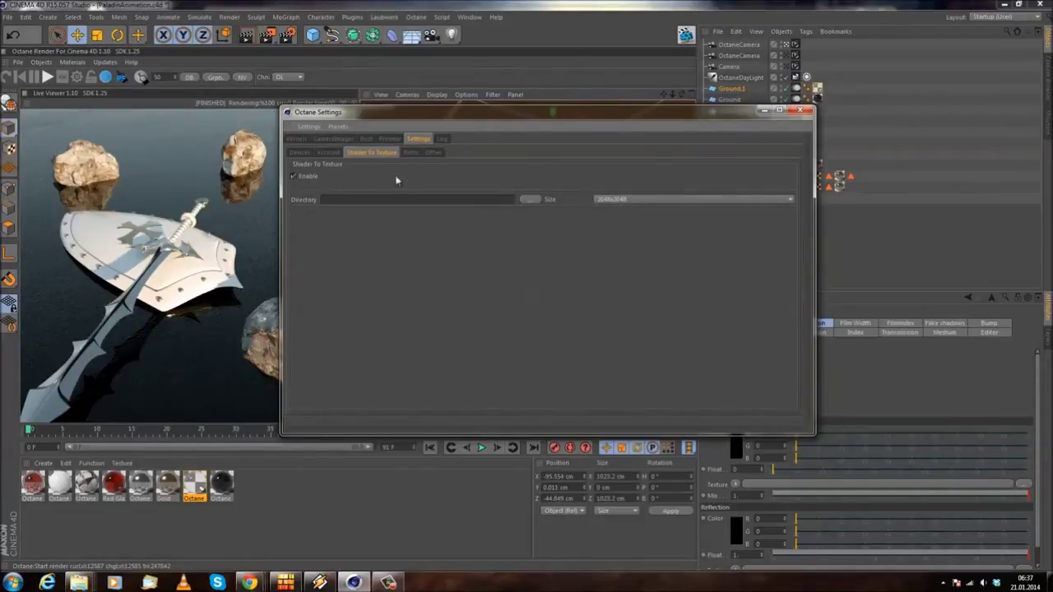
left_click(647, 200)
left_click(572, 186)
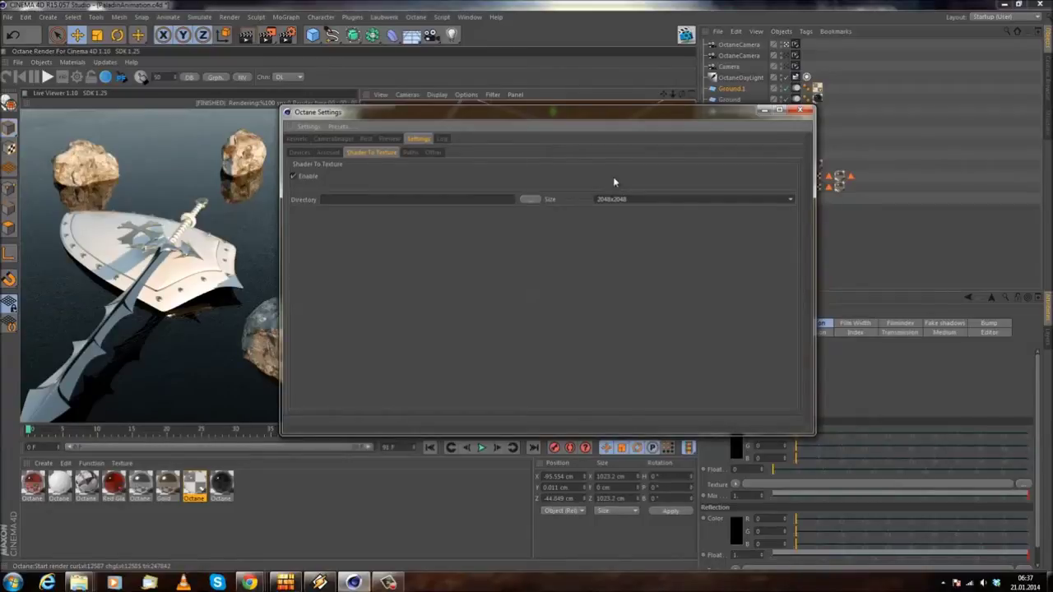
left_click(801, 113)
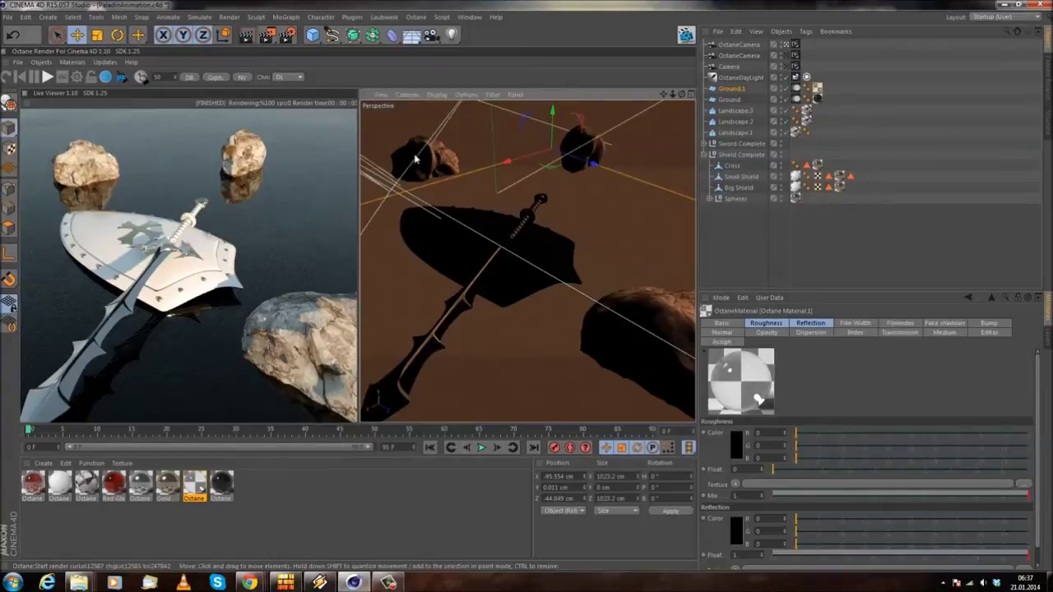
- Lower the Sword Complete group towards the shield to about Y 16.1 cm
left_click_drag(275, 251, 198, 272)
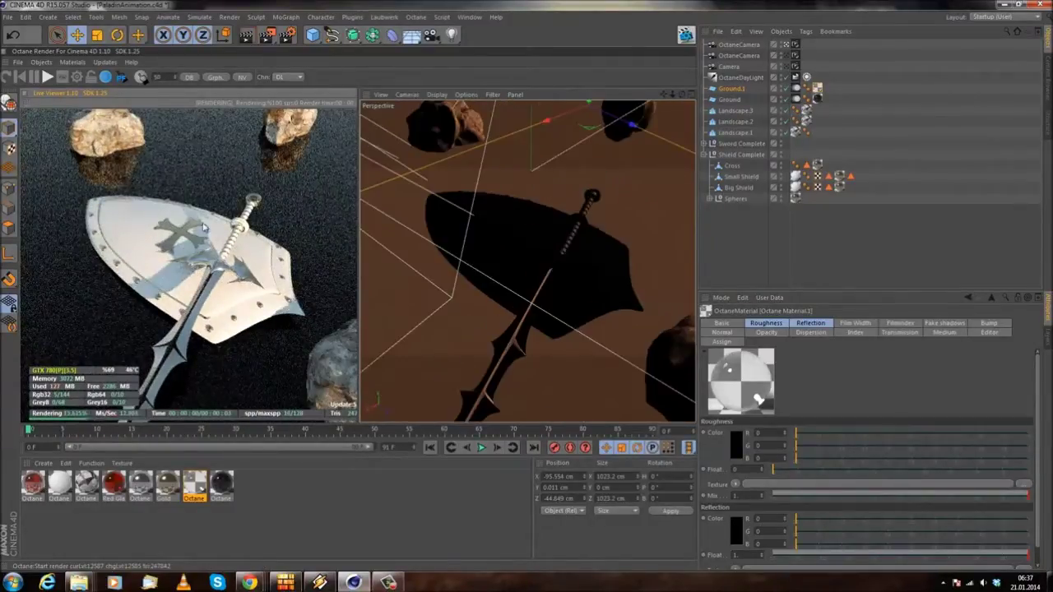
left_click_drag(258, 315, 256, 265)
left_click_drag(259, 315, 72, 268)
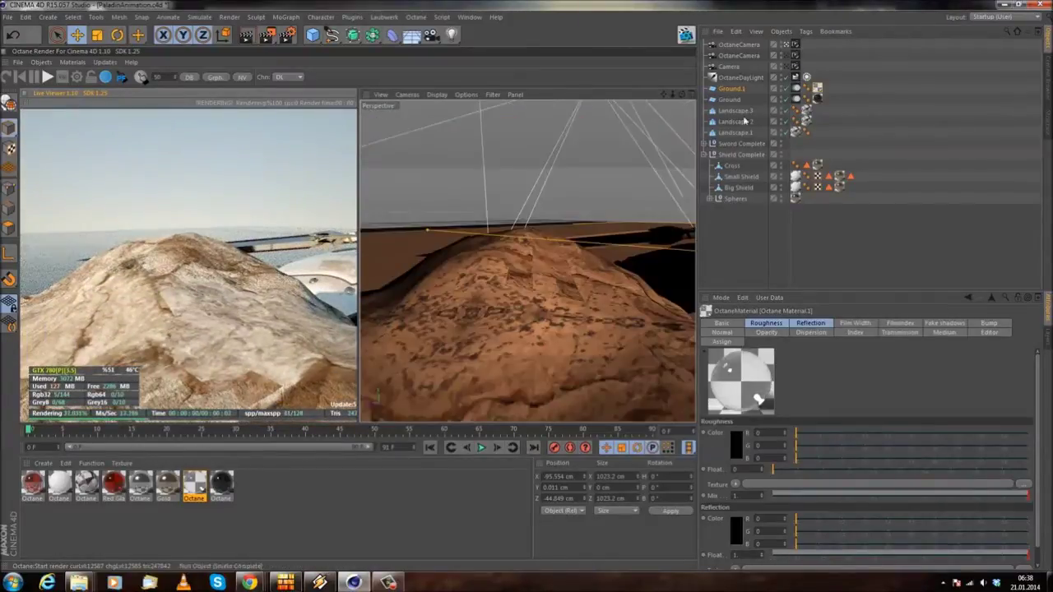
left_click(741, 145)
key("o")
scroll(531, 305, "up", 3)
left_click_drag(562, 294, 574, 287, "alt")
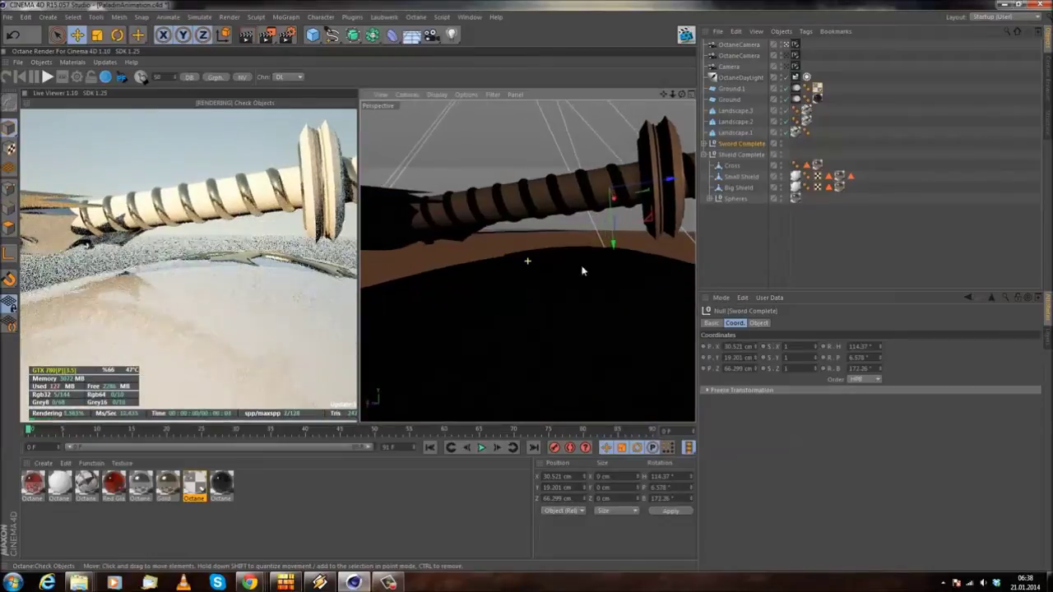
left_click_drag(613, 246, 612, 290)
left_click_drag(549, 290, 565, 271, "alt")
left_click_drag(476, 305, 531, 304, "alt")
left_click(12, 37)
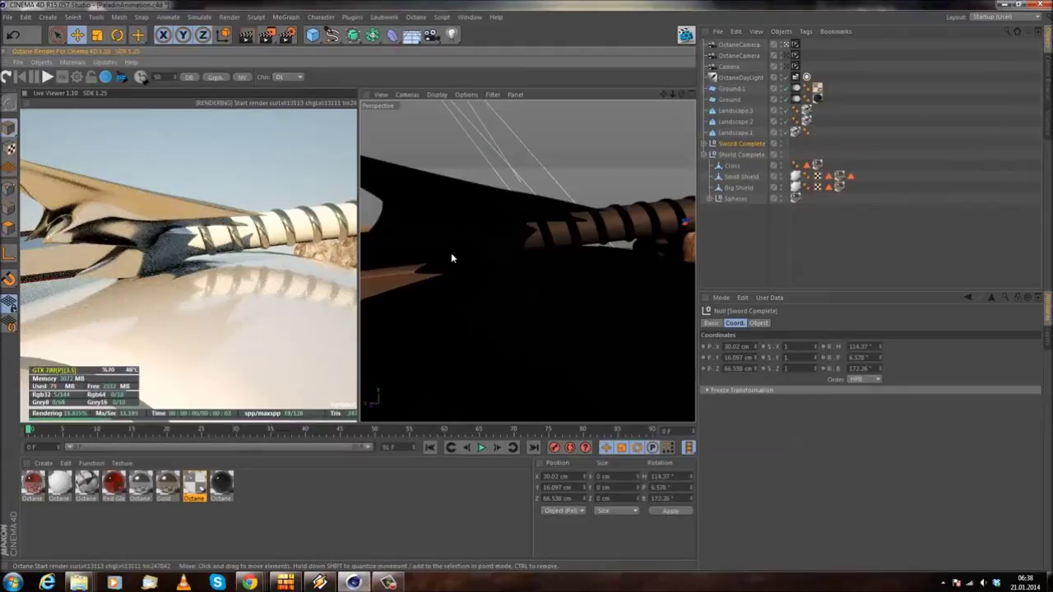
- Collapse the Shield Complete hierarchy, and lower Sword Complete and Shield Complete together to a shared height of about Y 11.3 cm
left_click_drag(450, 286, 541, 265, "alt")
left_click_drag(613, 316, 539, 239, "alt")
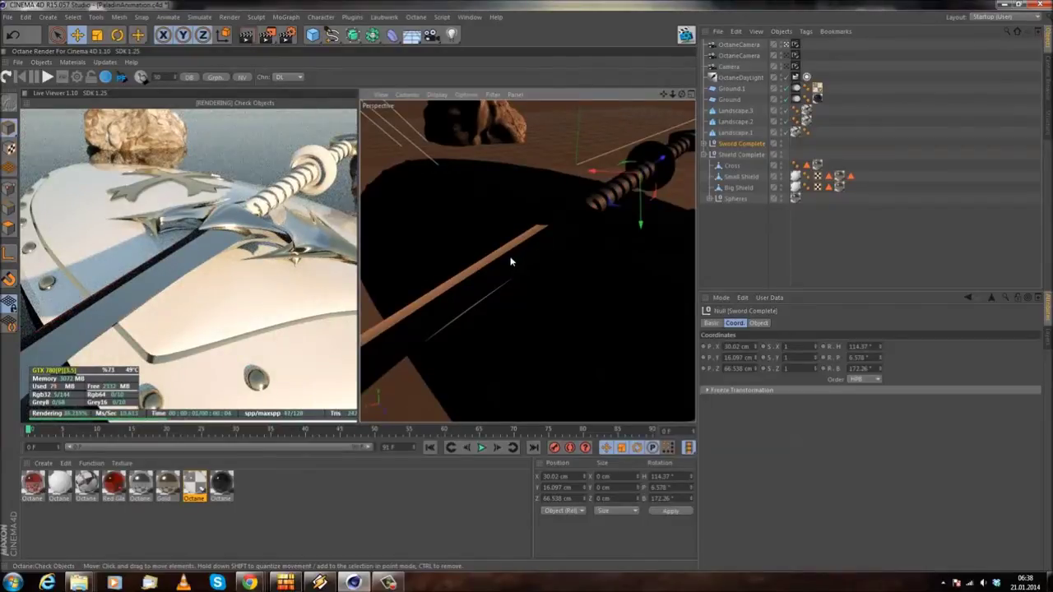
scroll(511, 256, "down", 2)
left_click_drag(510, 257, 513, 218, "alt")
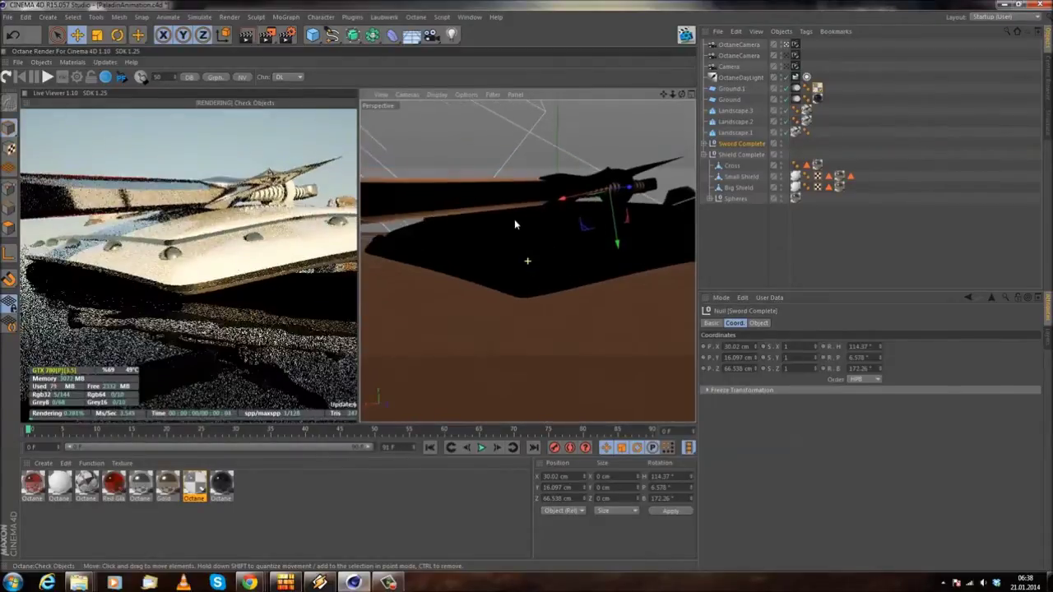
left_click(736, 155)
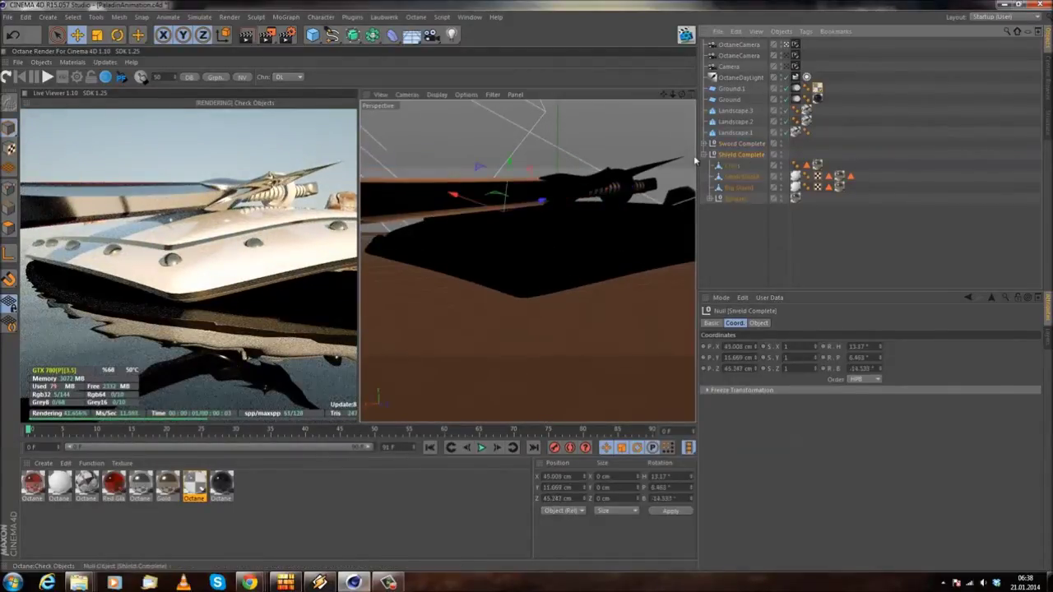
left_click(705, 154)
left_click(728, 144, "ctrl")
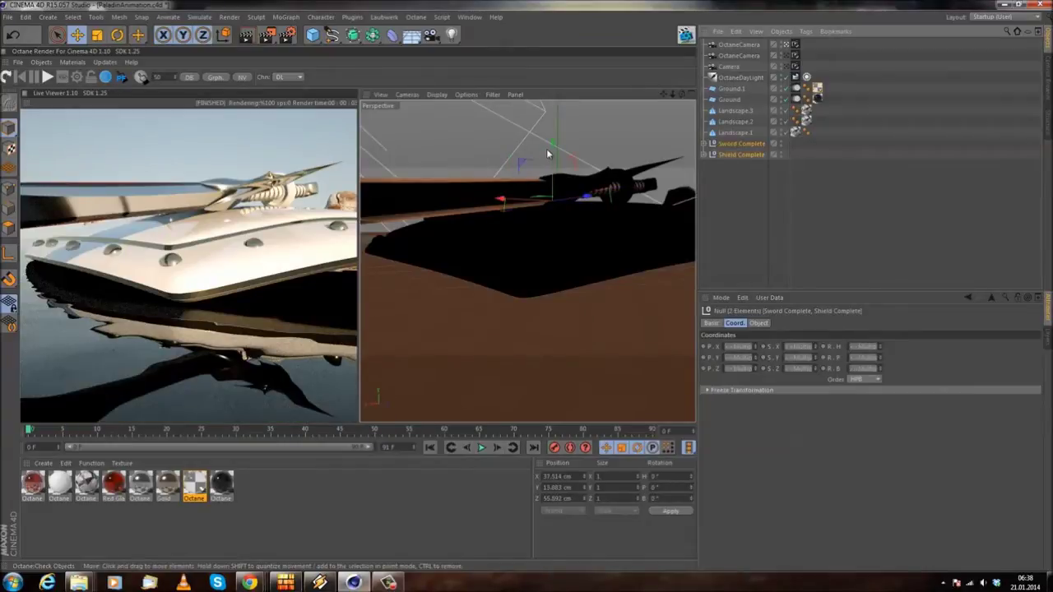
mouse_move(556, 146)
left_mouse_down()
mouse_move(549, 188)
mouse_move(552, 165)
left_mouse_up()
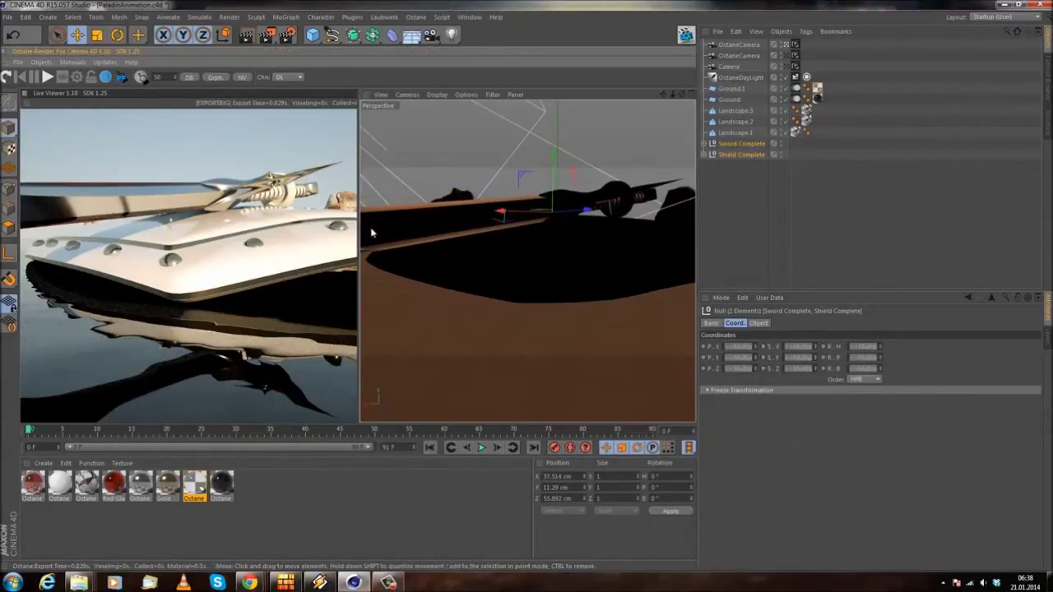
- Examine the sword and shield's placement above the water from several angles and distances
left_click_drag(504, 262, 559, 266, "alt")
left_click_drag(495, 288, 484, 323, "alt")
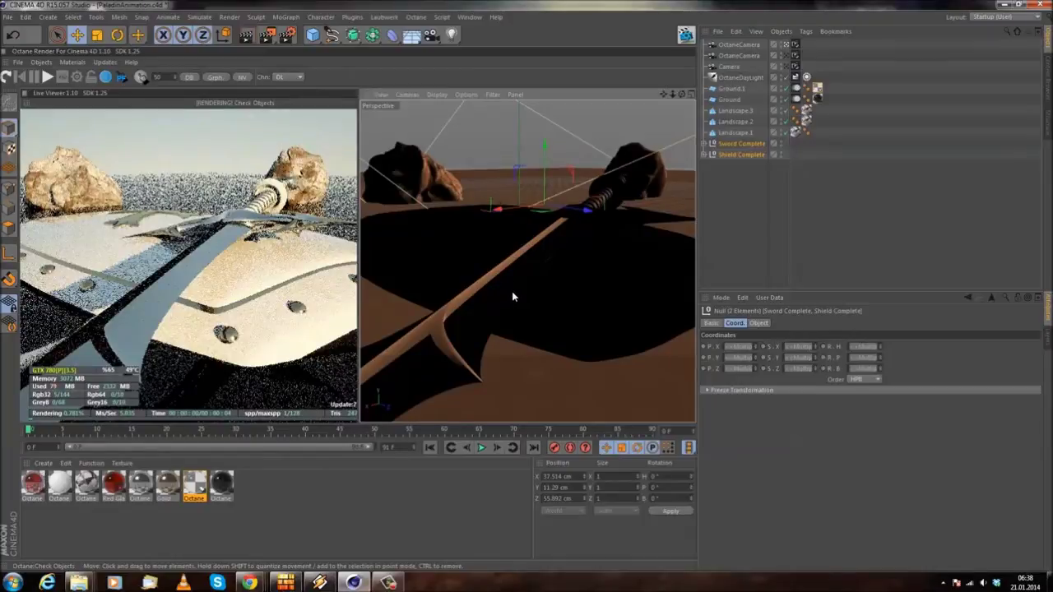
left_click_drag(526, 273, 561, 306, "alt")
left_click_drag(500, 265, 513, 326, "alt")
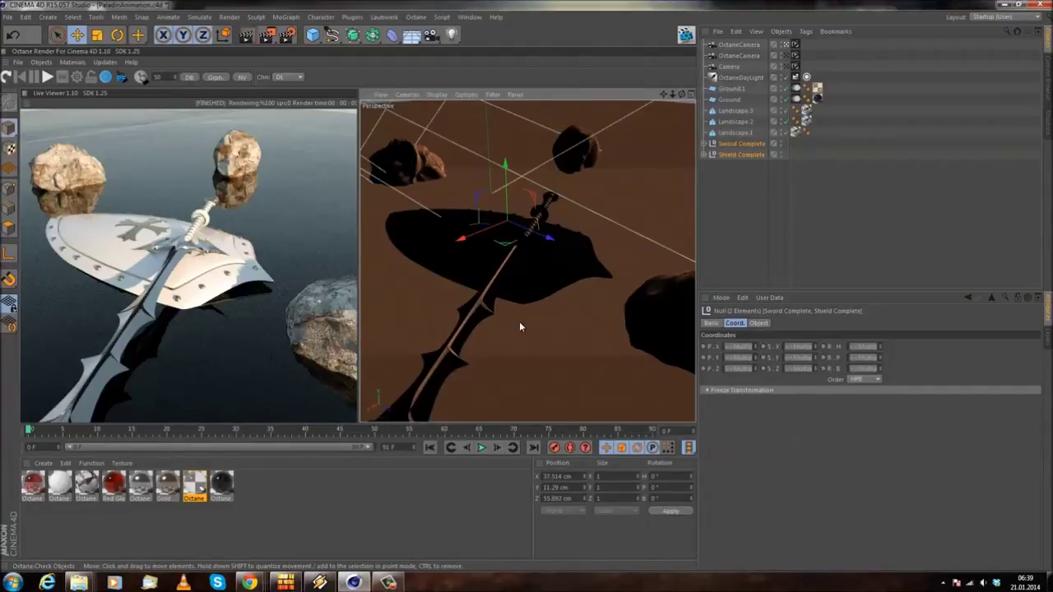
left_click_drag(574, 245, 557, 276, "alt")
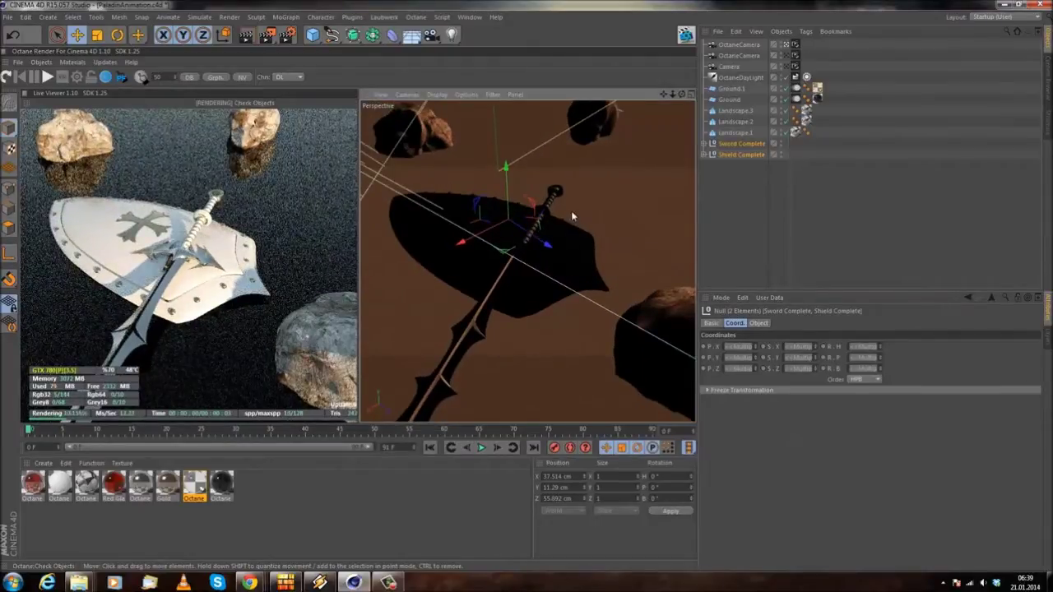
left_click_drag(505, 317, 543, 228, "alt")
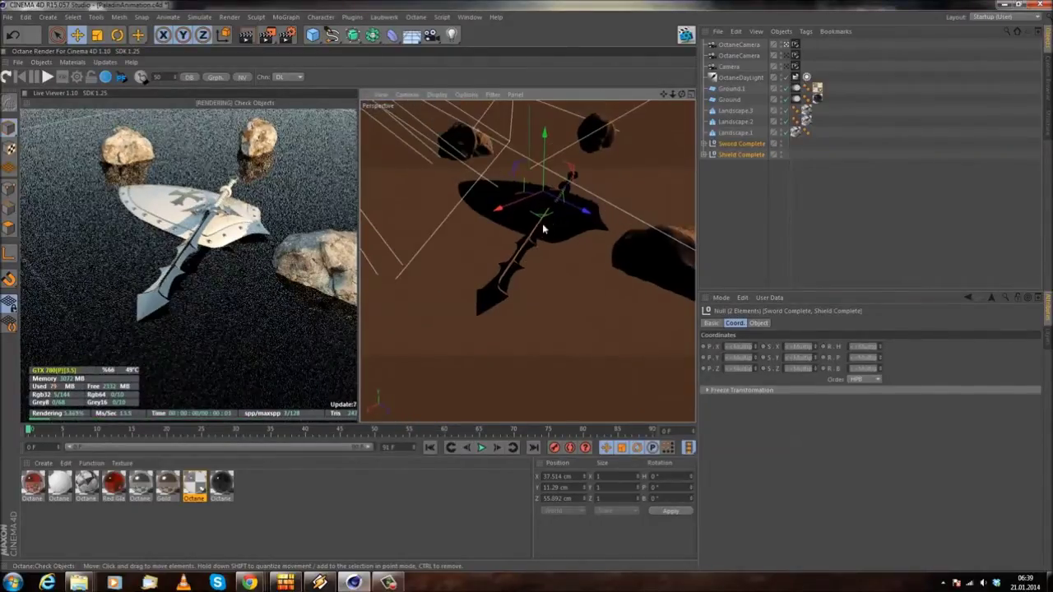
middle_click_drag(543, 229, 498, 241, "alt")
scroll(497, 241, "up", 3)
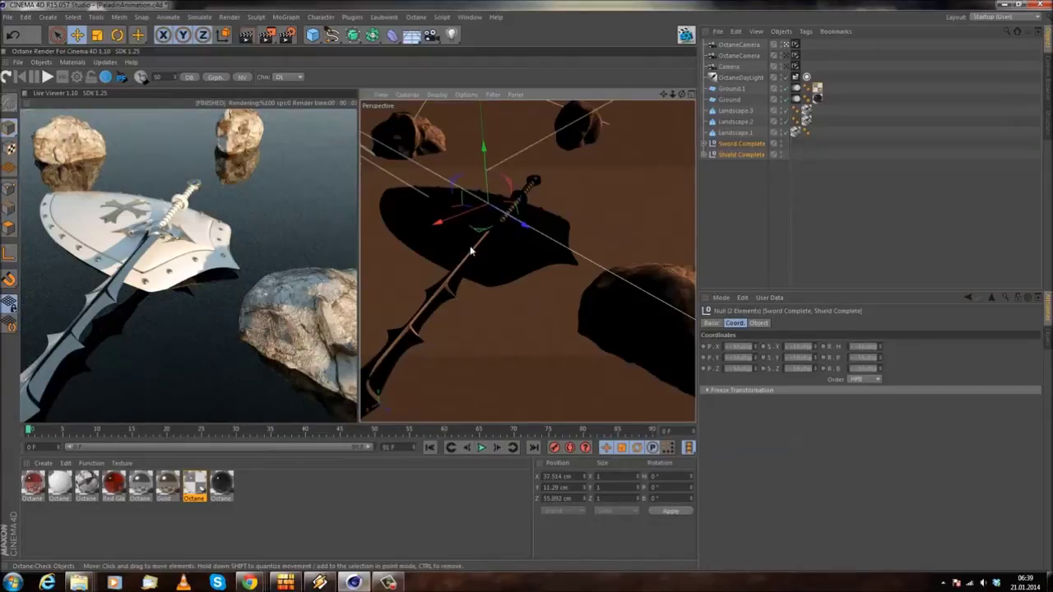
left_click_drag(430, 274, 508, 285, "alt")
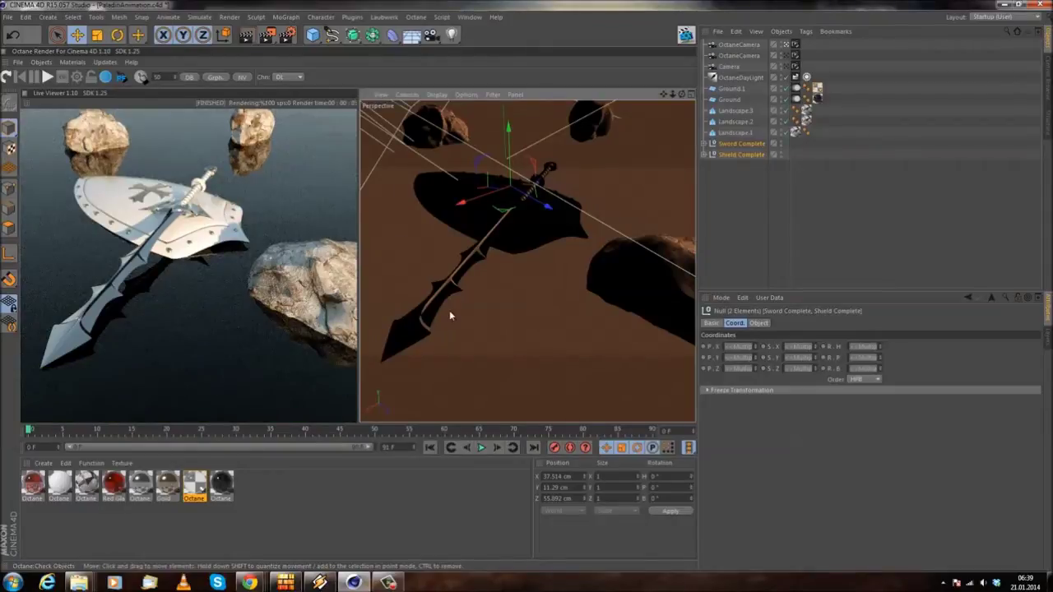
left_click_drag(469, 295, 469, 304, "alt")
left_click_drag(427, 259, 476, 237, "alt")
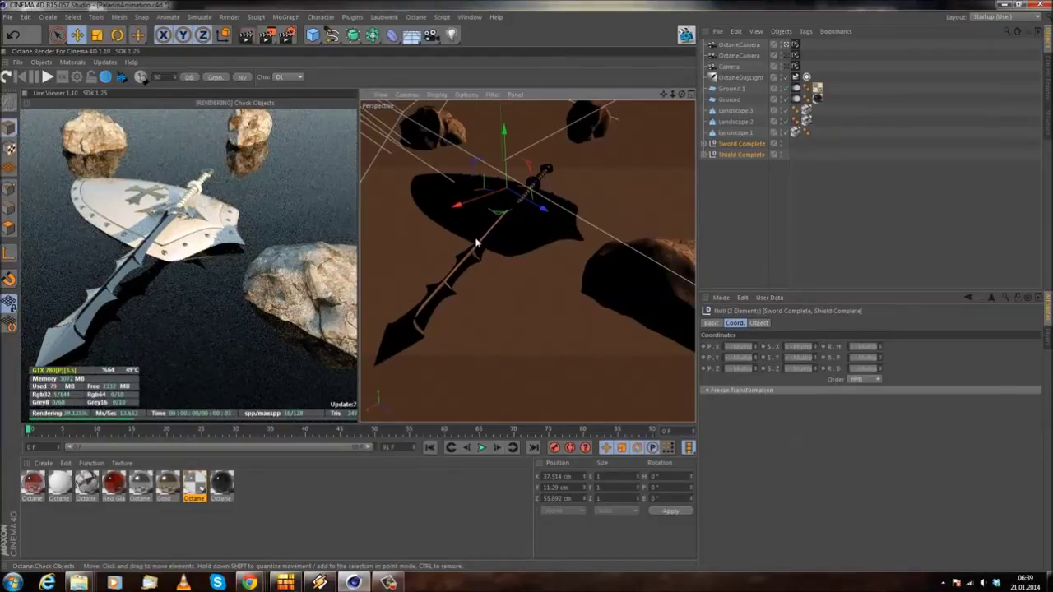
- Set the OctaneDayLight's DayLight tag to a North Offset of about -0.25 and a Sun size of 2
left_click(796, 77)
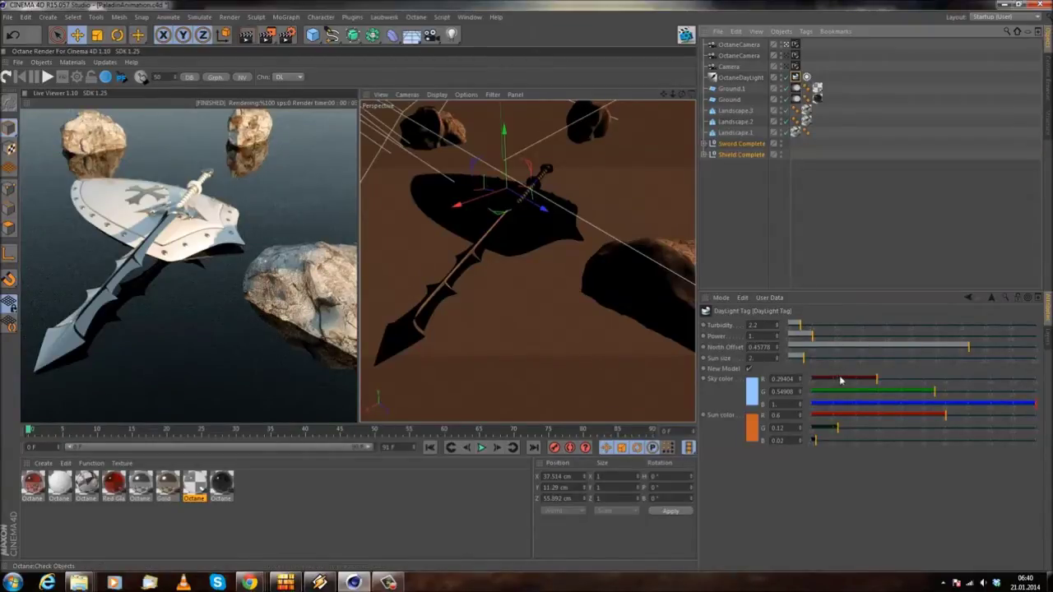
left_click_drag(953, 351, 809, 355)
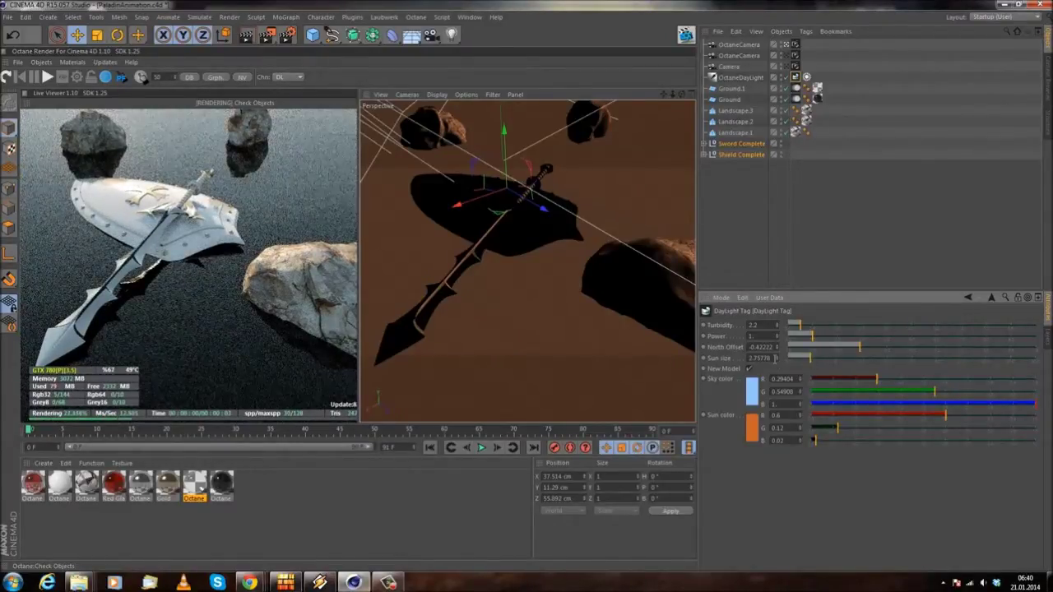
double_click(766, 357)
type("2")
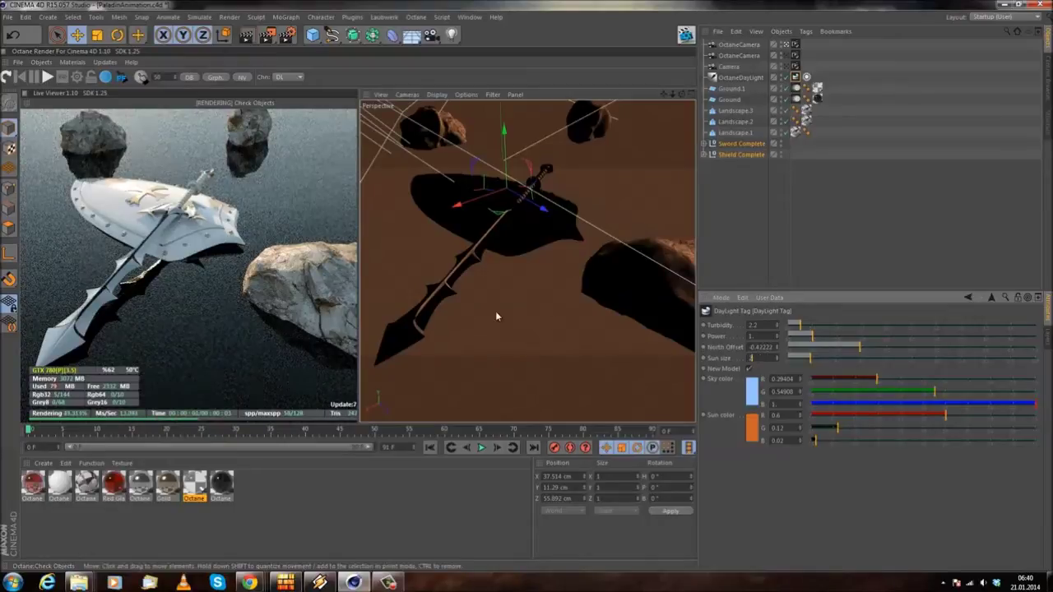
key("Return")
left_click_drag(851, 348, 880, 352)
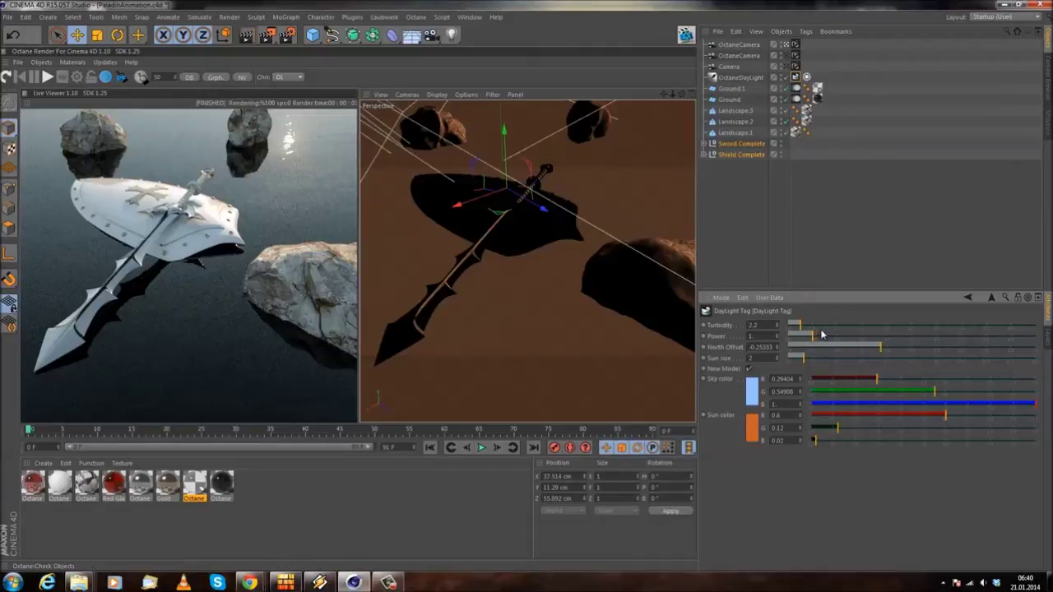
- Try a higher Power on the DayLight tag, and set it back to 1
left_click_drag(817, 337, 851, 339)
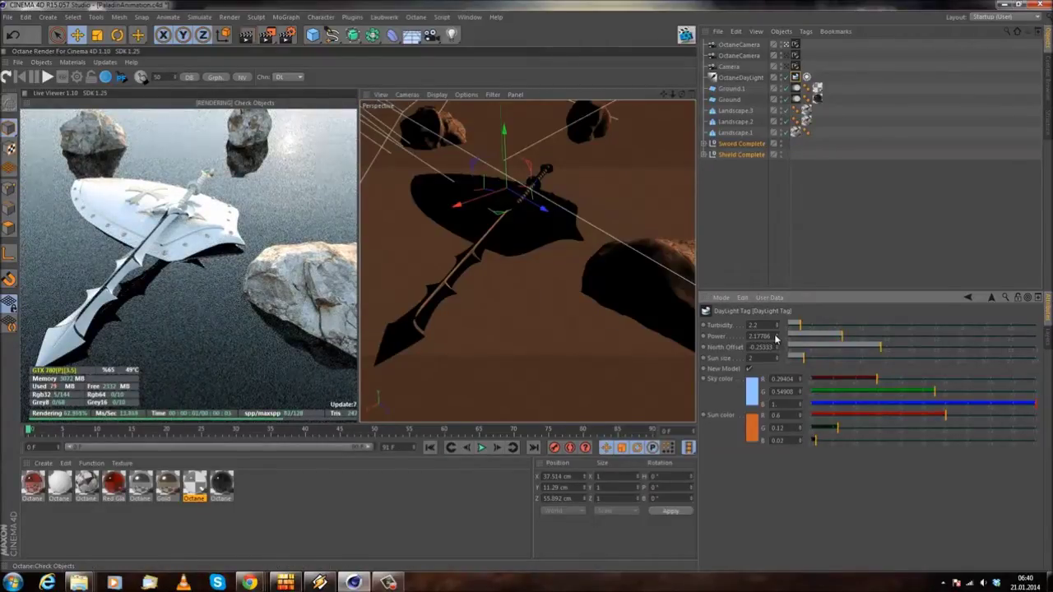
double_click(764, 336)
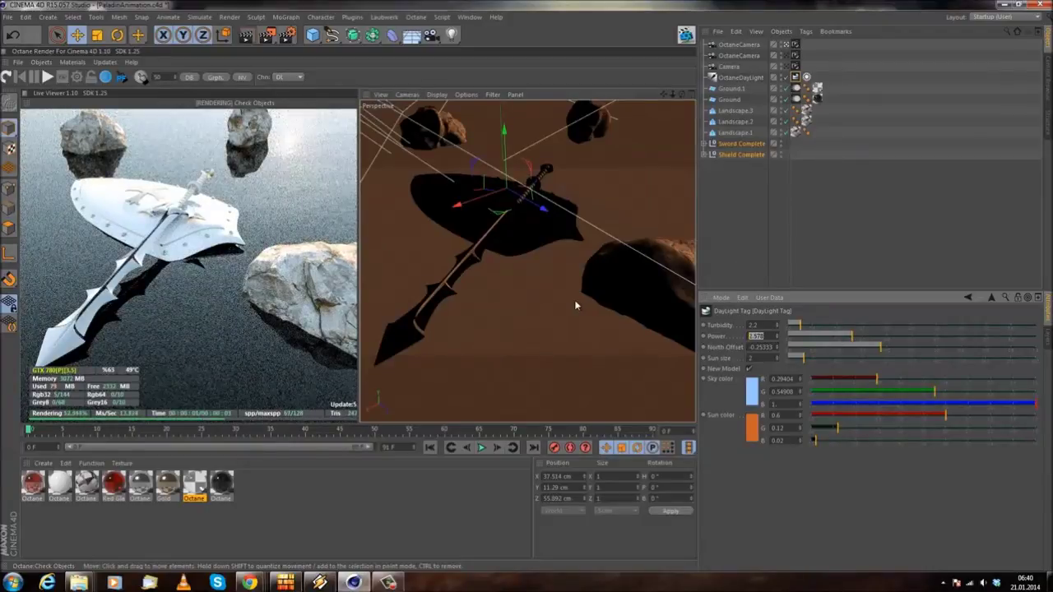
type("1")
key("Return")
- Try a DayLight Turbidity of about 5.35, set it to 3 instead, and reset Power to 1
left_click_drag(796, 325, 1052, 336)
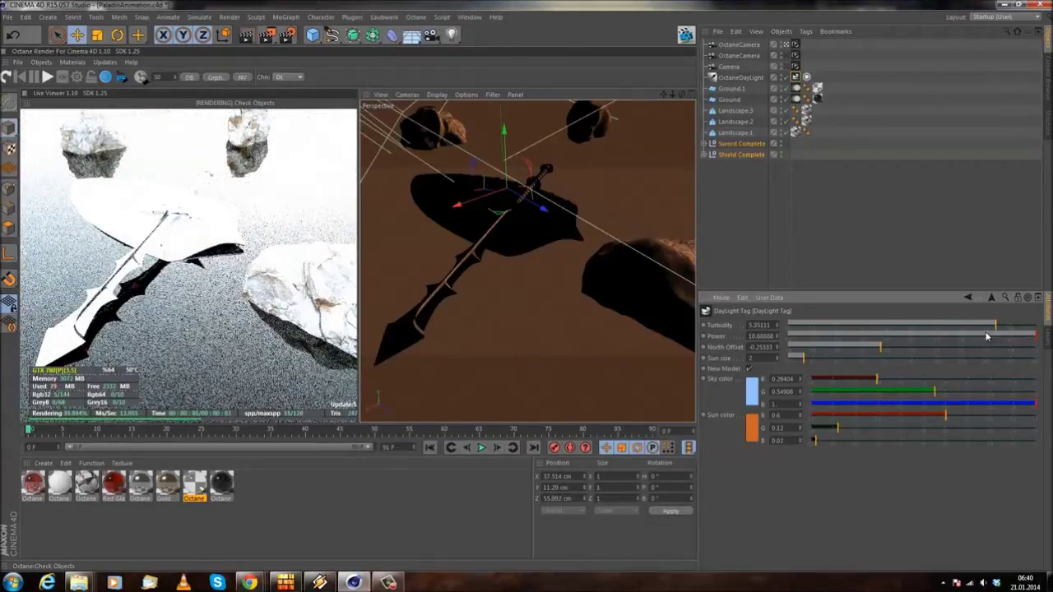
left_click_drag(770, 336, 435, 266)
type("1")
key("Return")
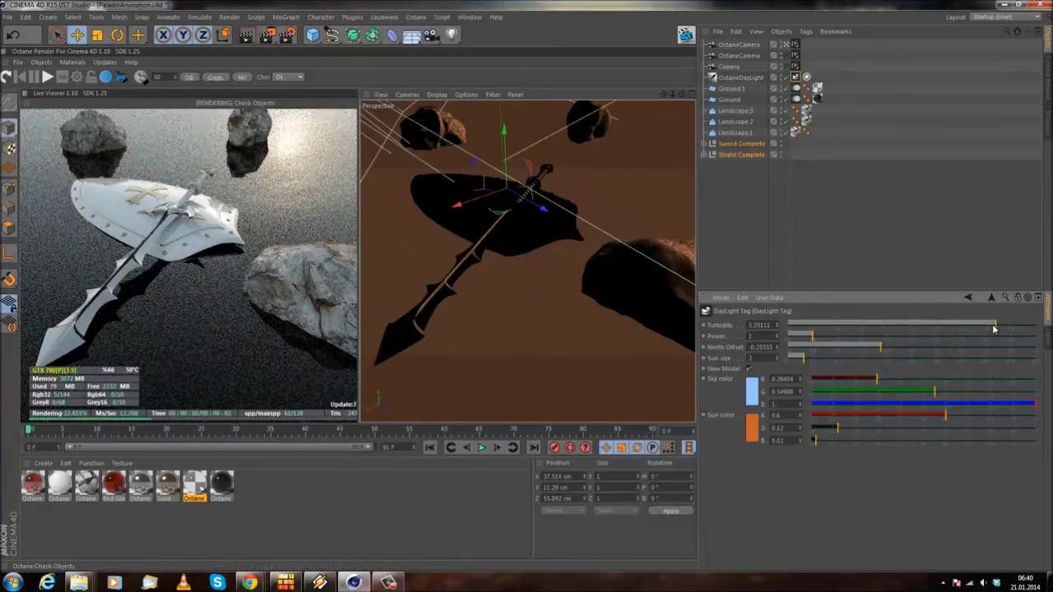
left_click_drag(992, 329, 852, 329)
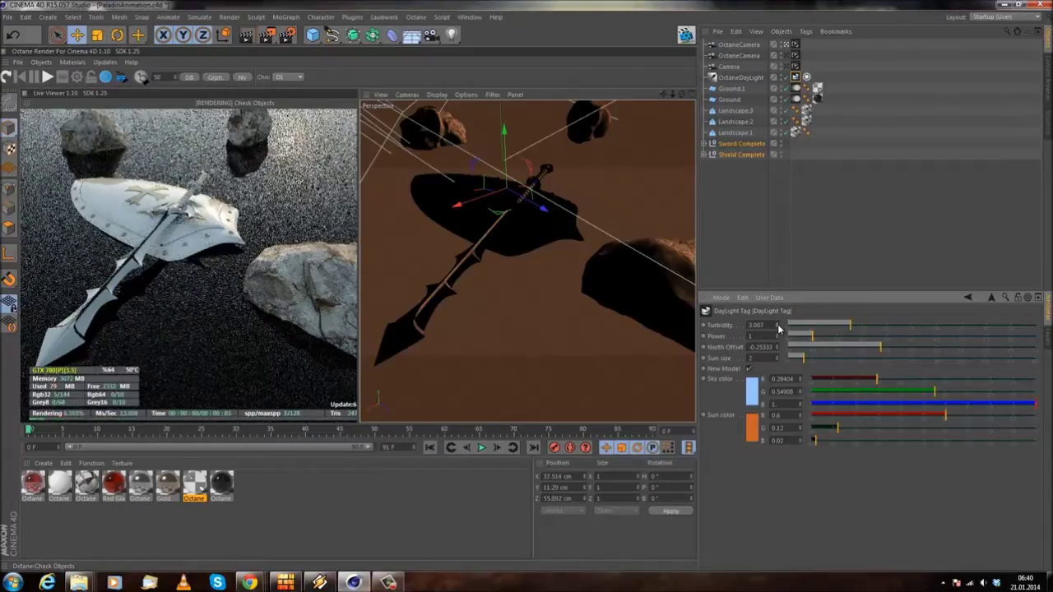
left_click(771, 324)
type("3")
key("Return")
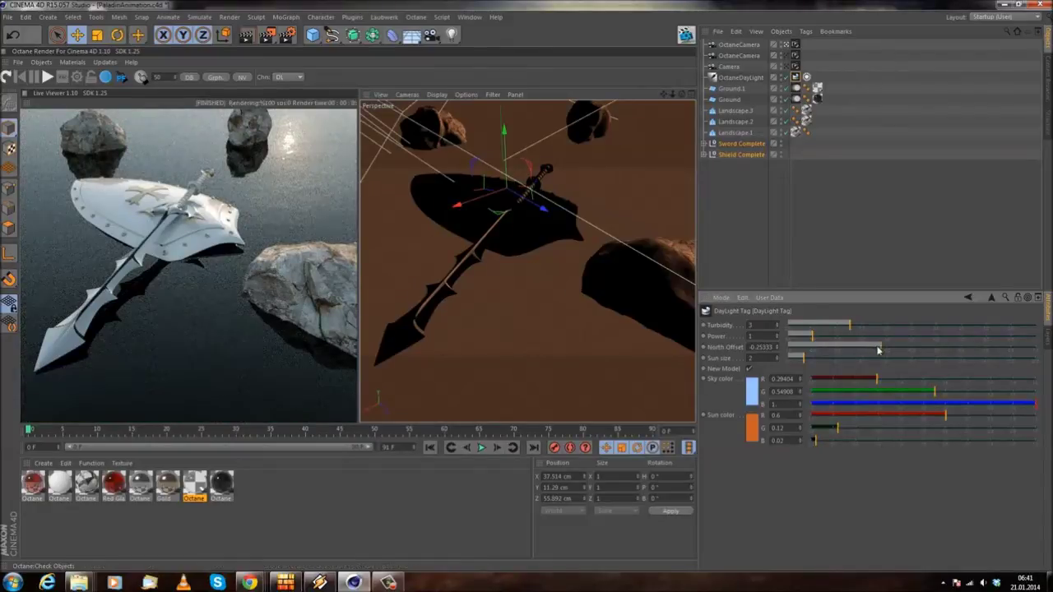
- Set the DayLight tag's North Offset to about 0.17 and its Power to 1.5
left_click_drag(881, 346, 911, 354)
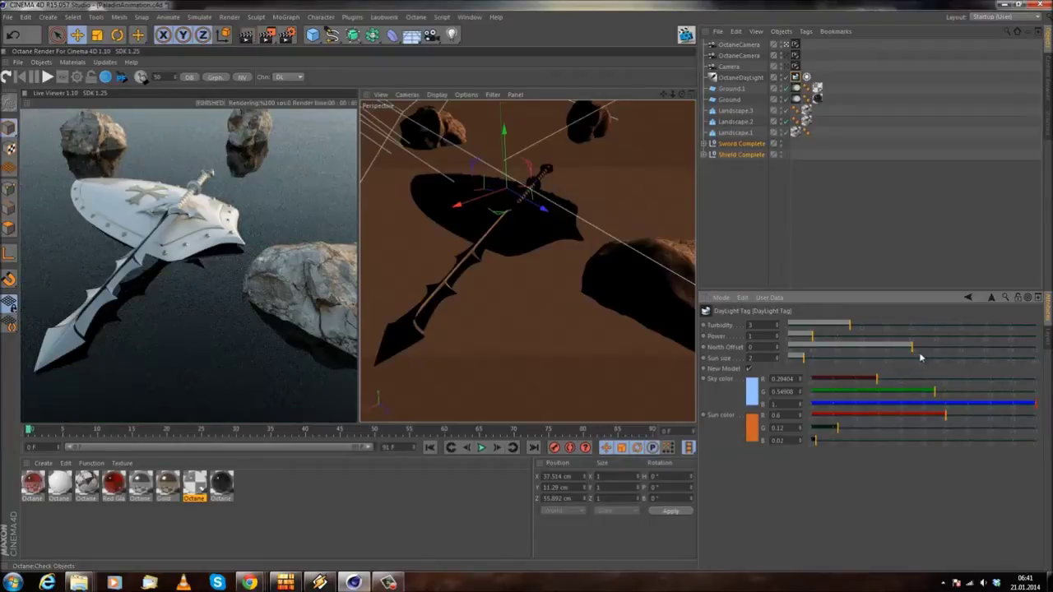
left_click_drag(908, 357, 933, 351)
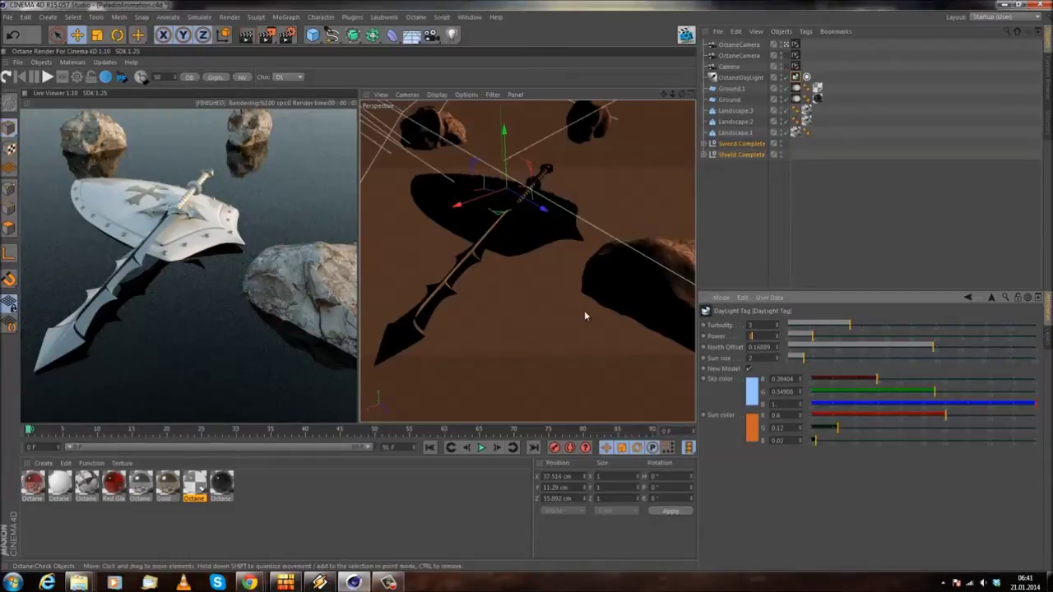
type(".5")
key("Return")
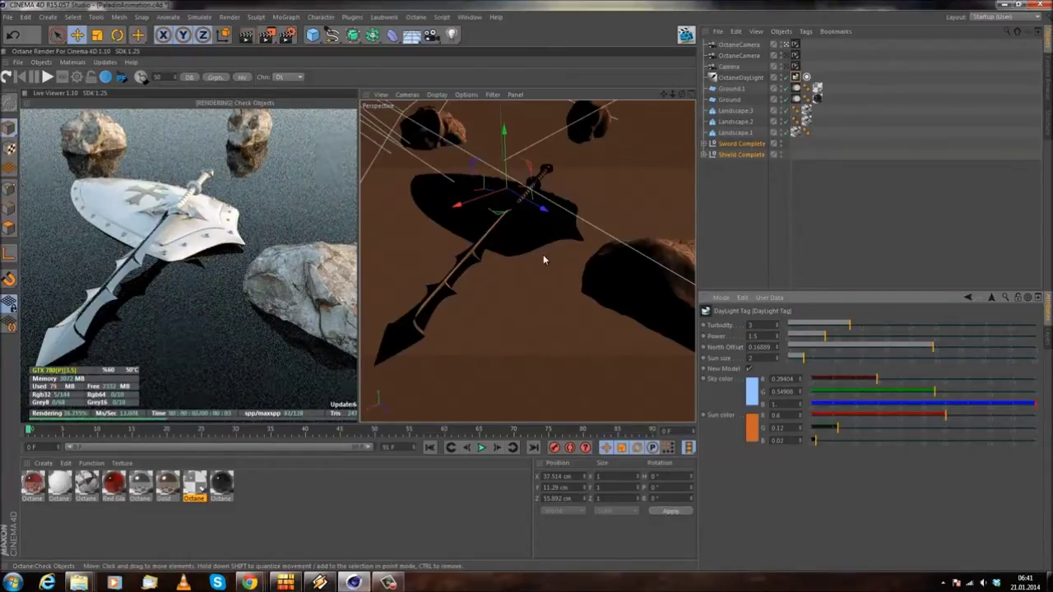
- Set the DayLight tag's Sun size to 10
left_click_drag(776, 357, 600, 327)
type("10")
key("Return")
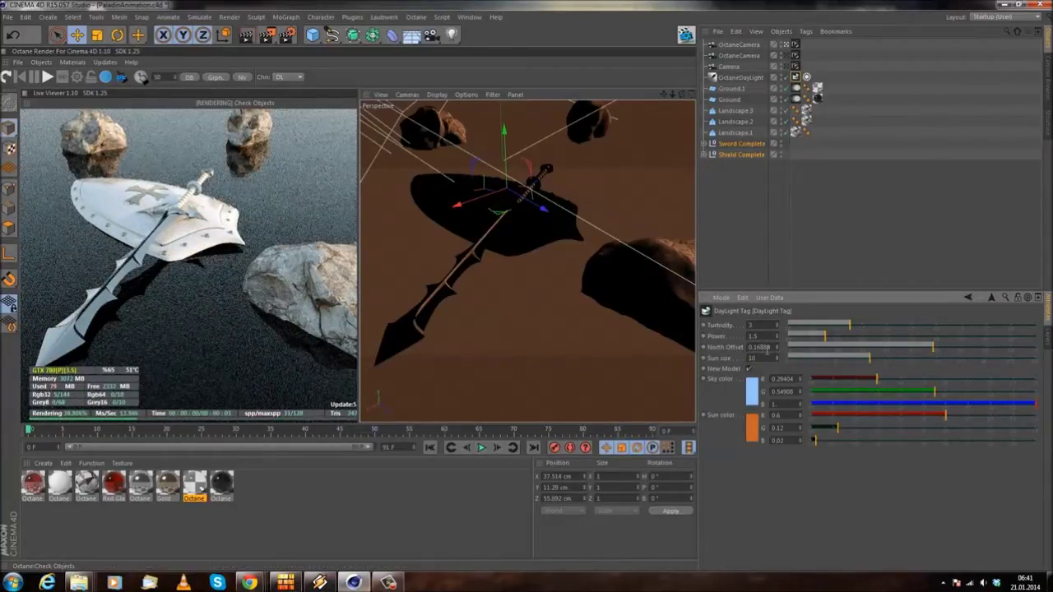
- Set the DayLight tag's Sun size to 1
key("ctrl+z")
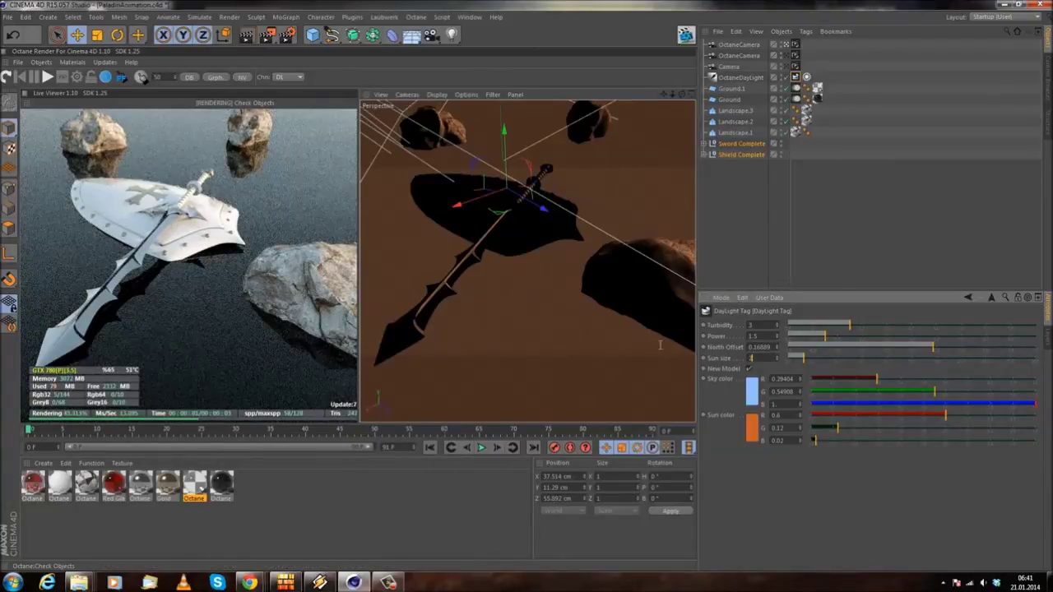
key("Return")
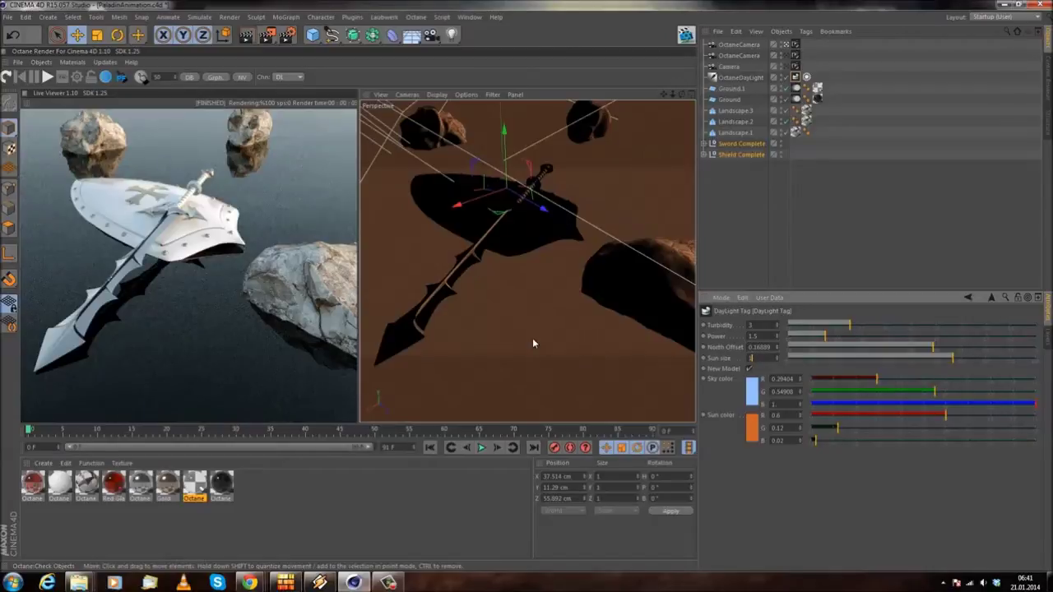
key("Return")
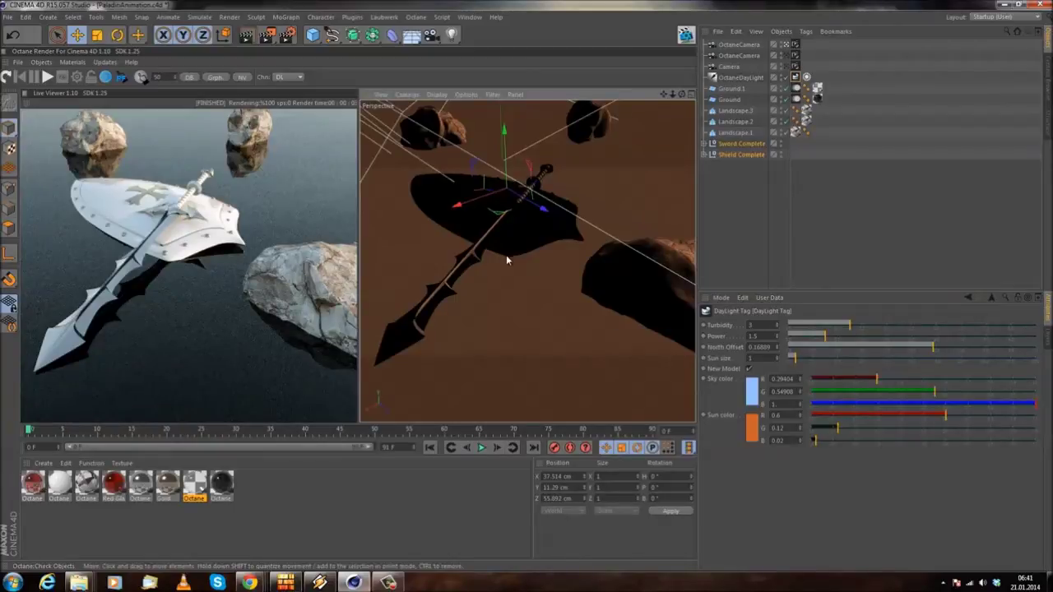
- Try hour 16 for the OctaneDayLight Sun tag's time, and set the time to 10:59:48
left_click(806, 77)
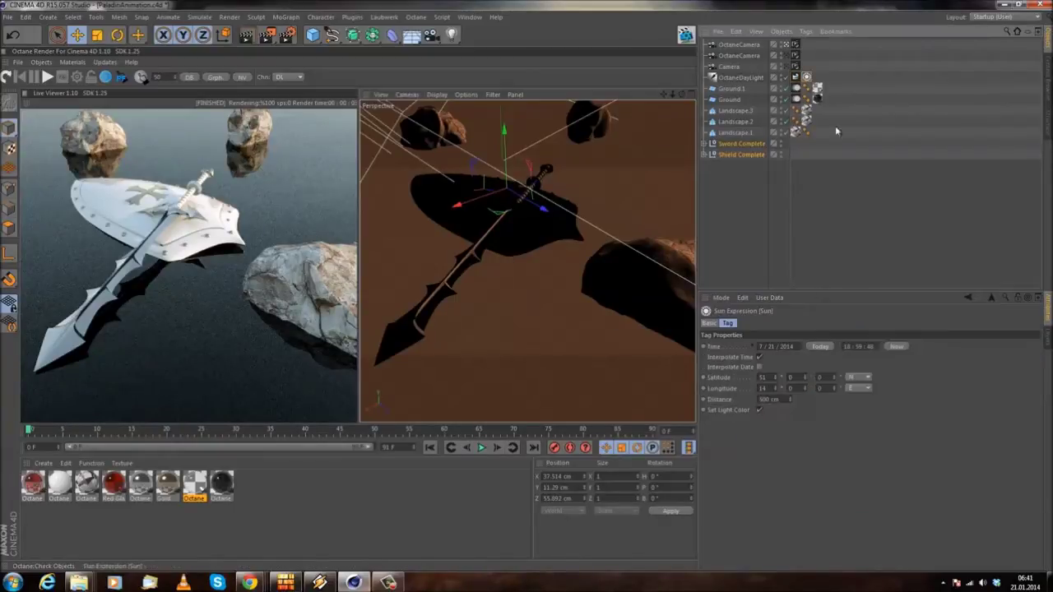
left_click(856, 343)
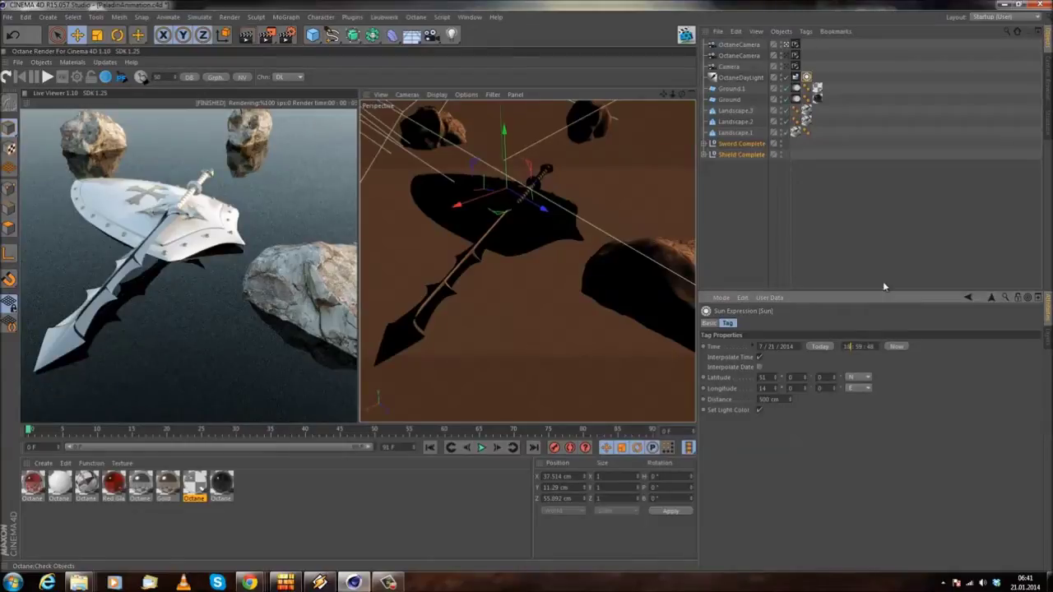
type("16")
key("Return")
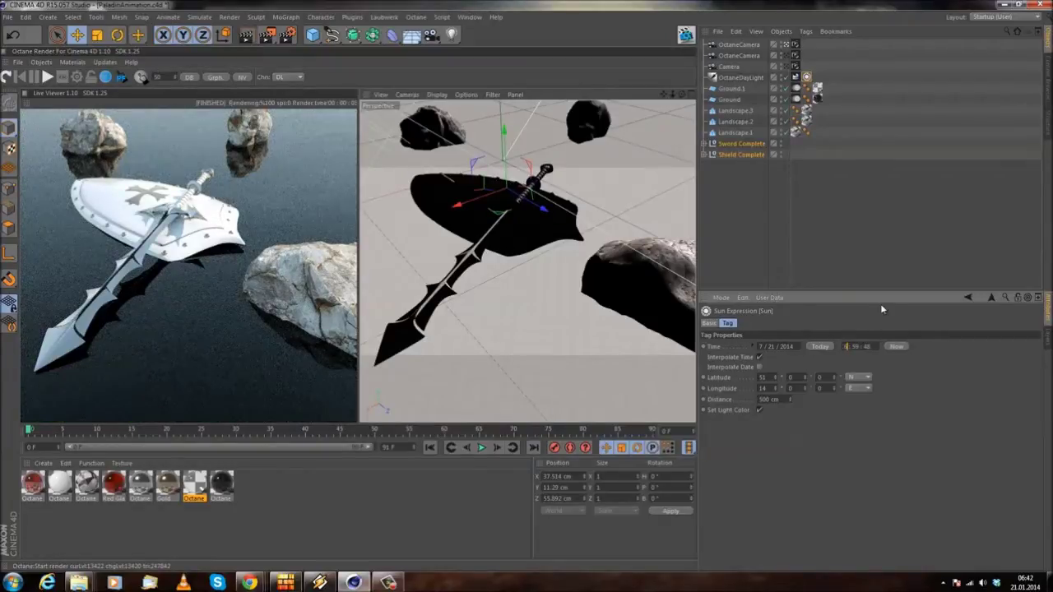
key("Return")
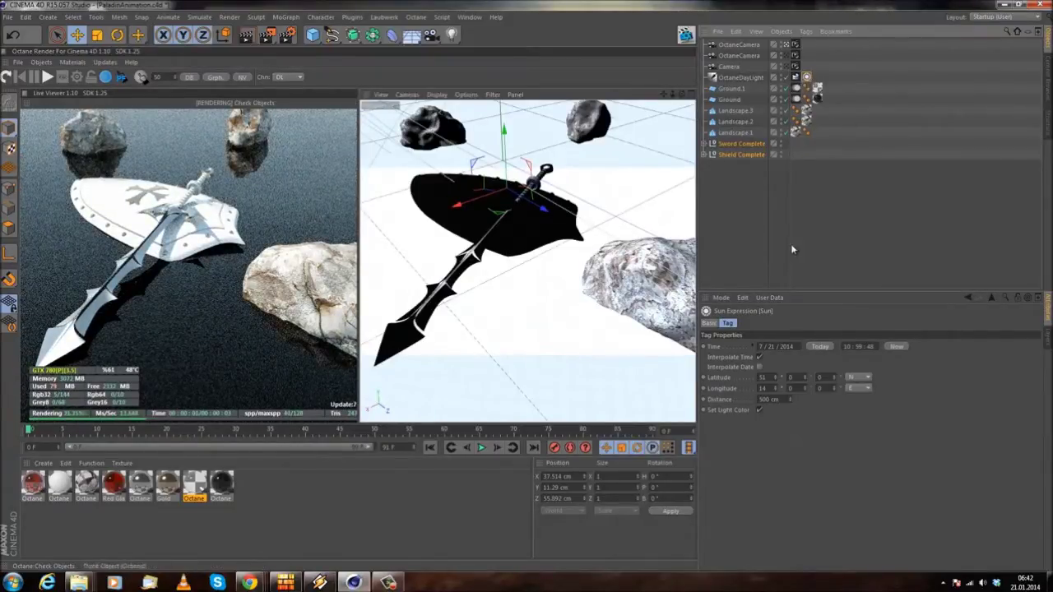
- Set the DayLight tag's North Offset to about 0.8, try a Power of about 7, and set Power to 1
left_click(795, 76)
left_click_drag(951, 350, 993, 346)
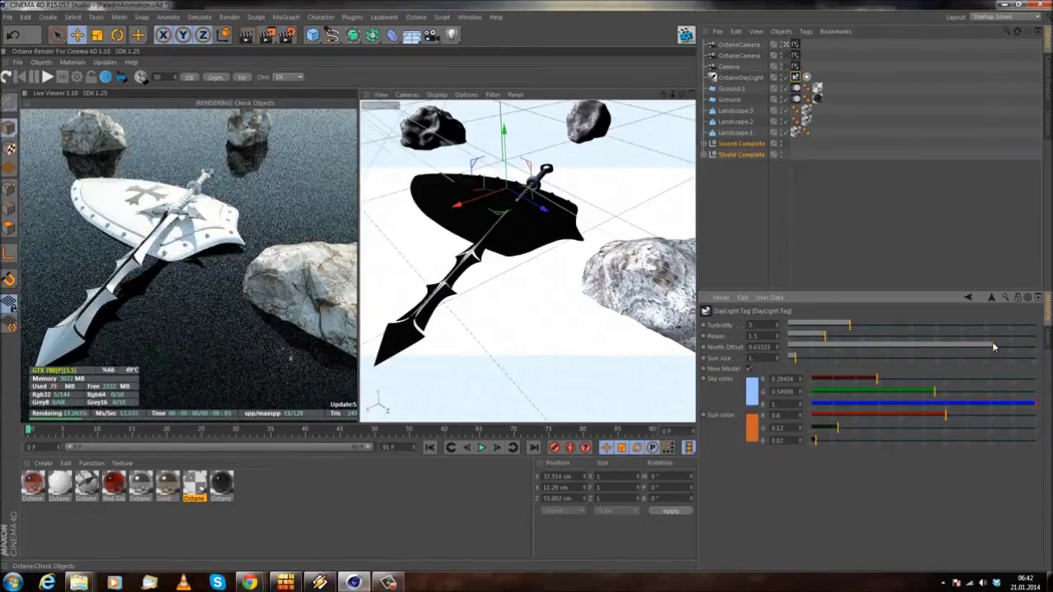
left_click_drag(998, 347, 1011, 345)
left_click(963, 336)
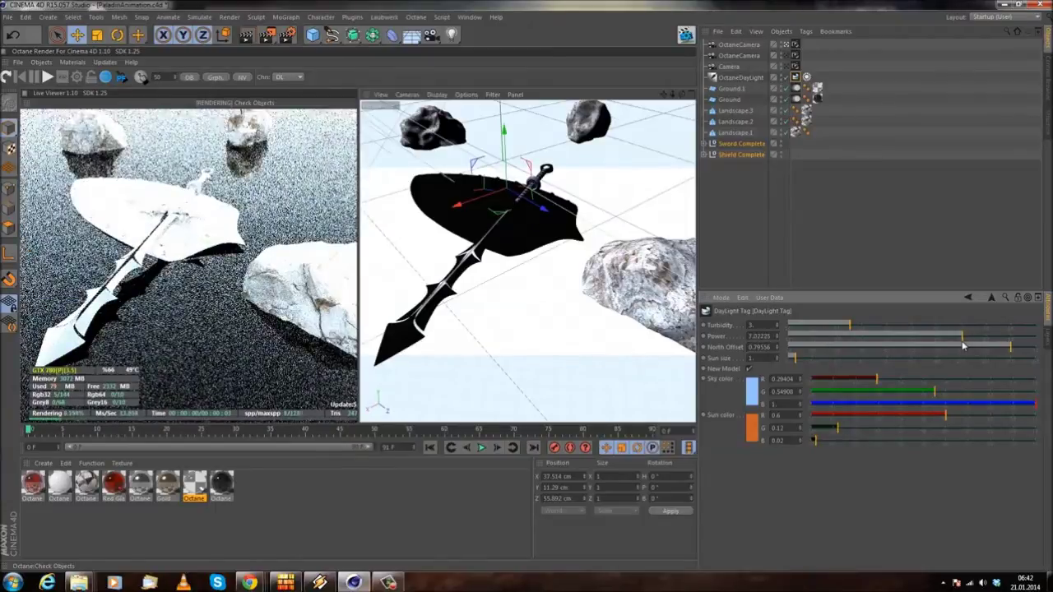
left_click(761, 335)
type("1")
key("Return")
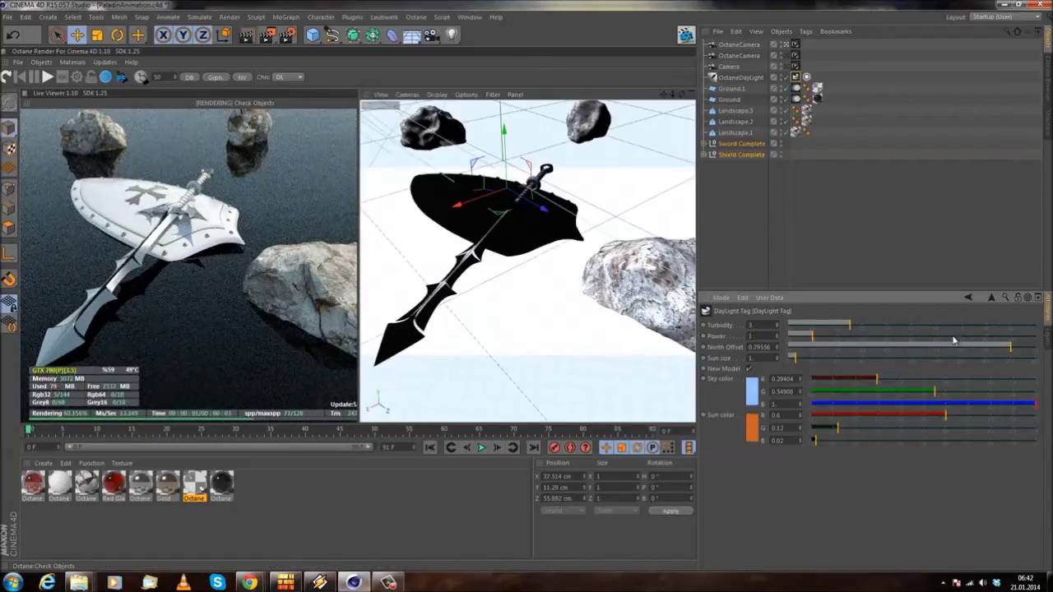
- Set the DayLight tag's North Offset to about 0.58 and its Turbidity to 2
left_click(986, 349)
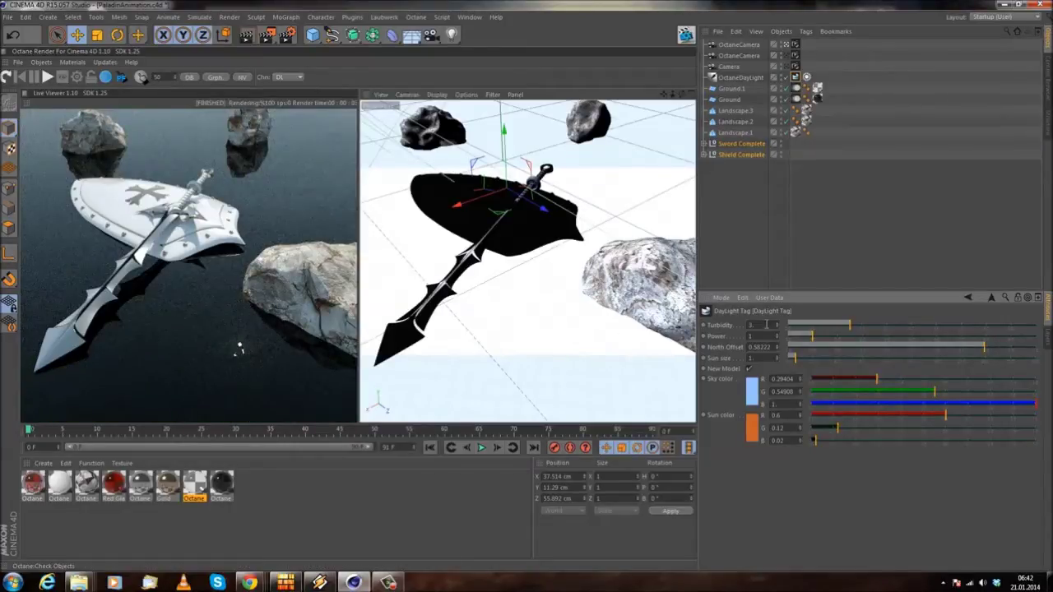
key("Return")
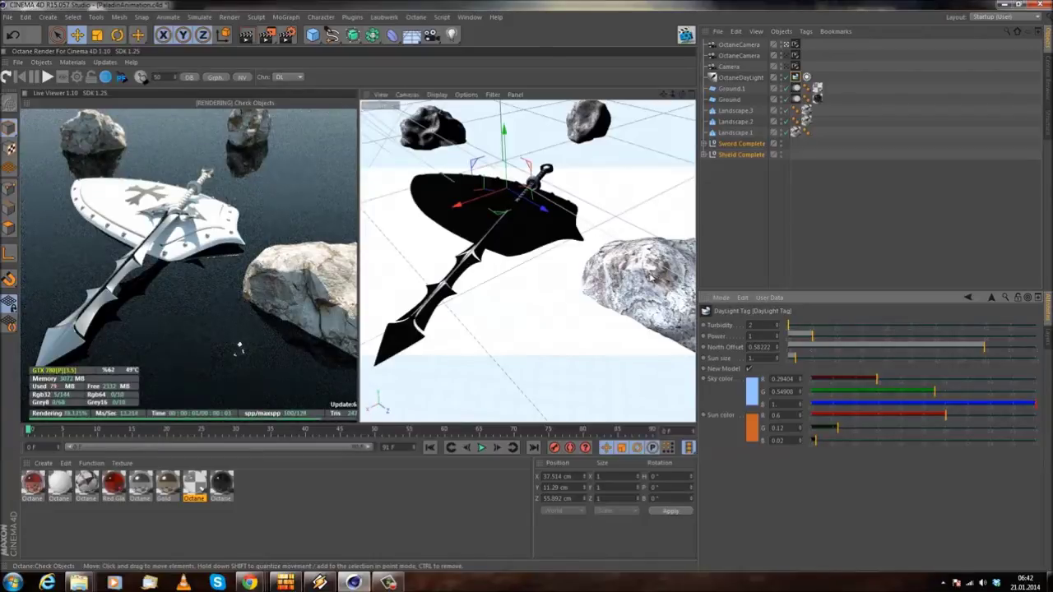
left_click(801, 77)
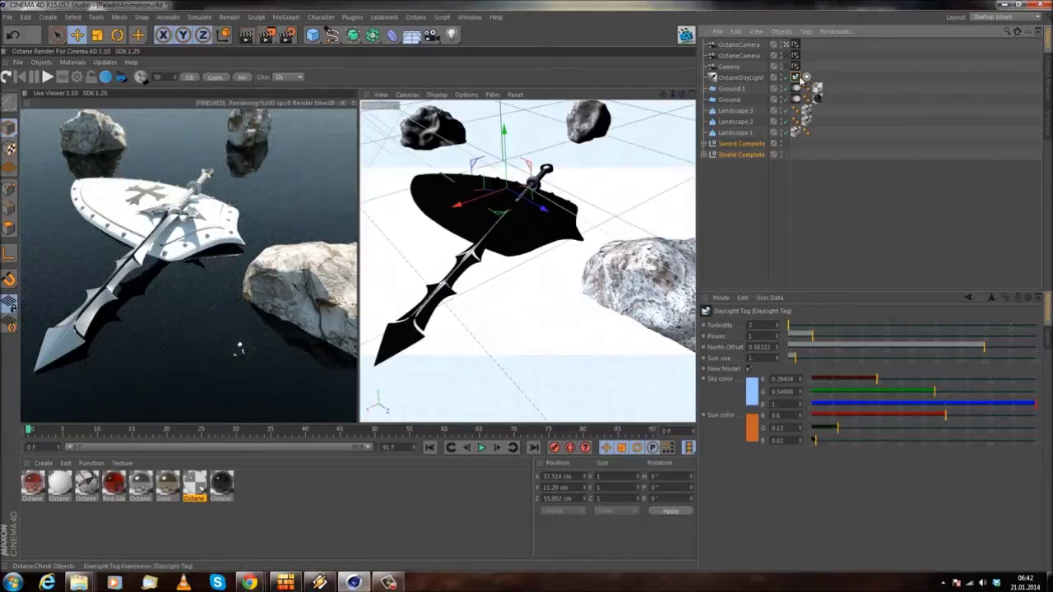
- Set the Sun tag's time to 08:59:48, and check its basic properties
left_click(806, 76)
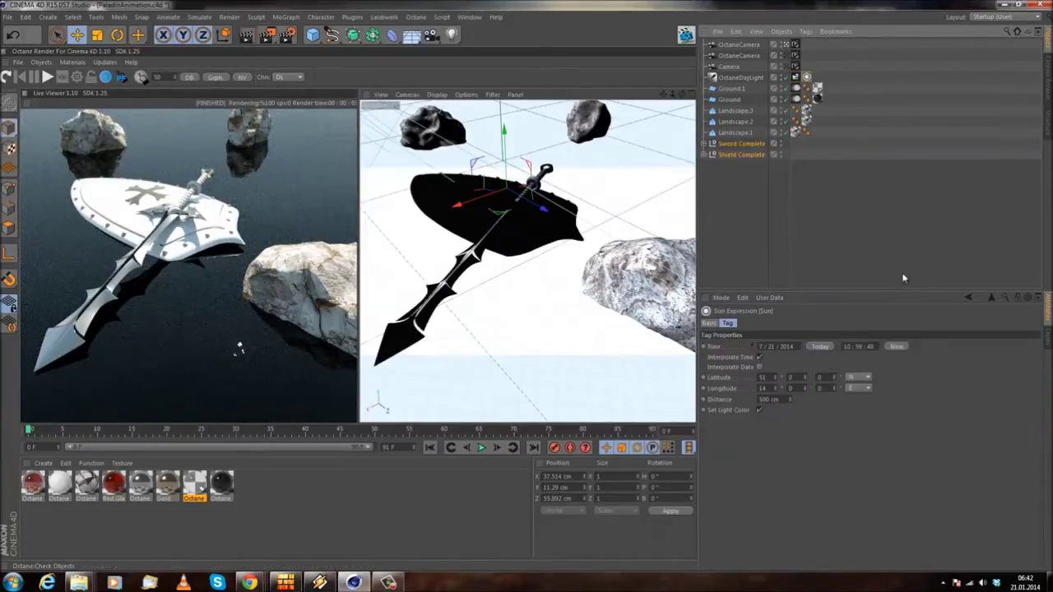
left_click(850, 346)
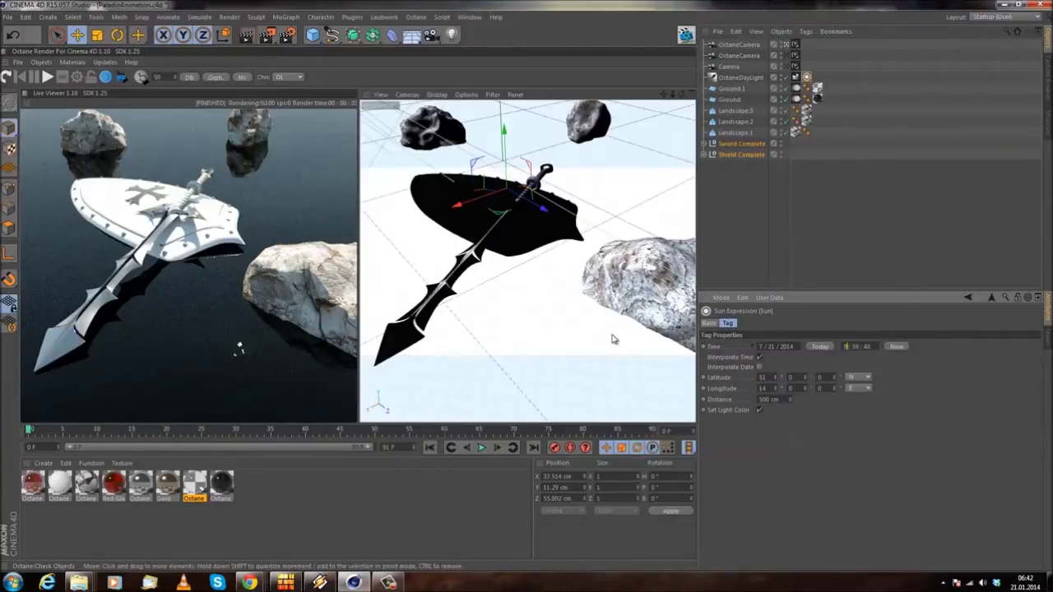
type("8")
key("Return")
left_click(718, 324)
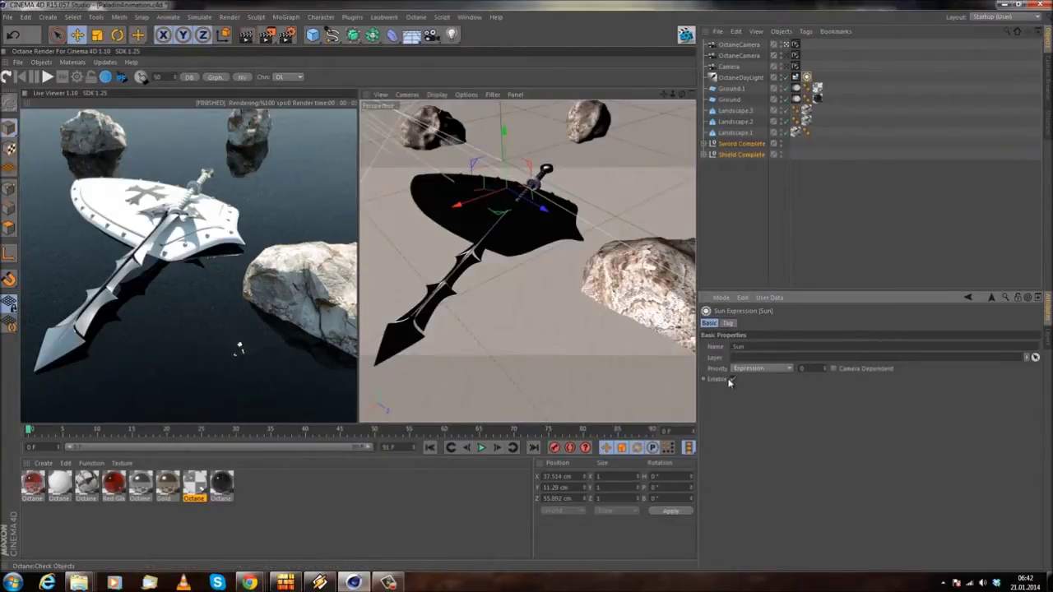
left_click(728, 323)
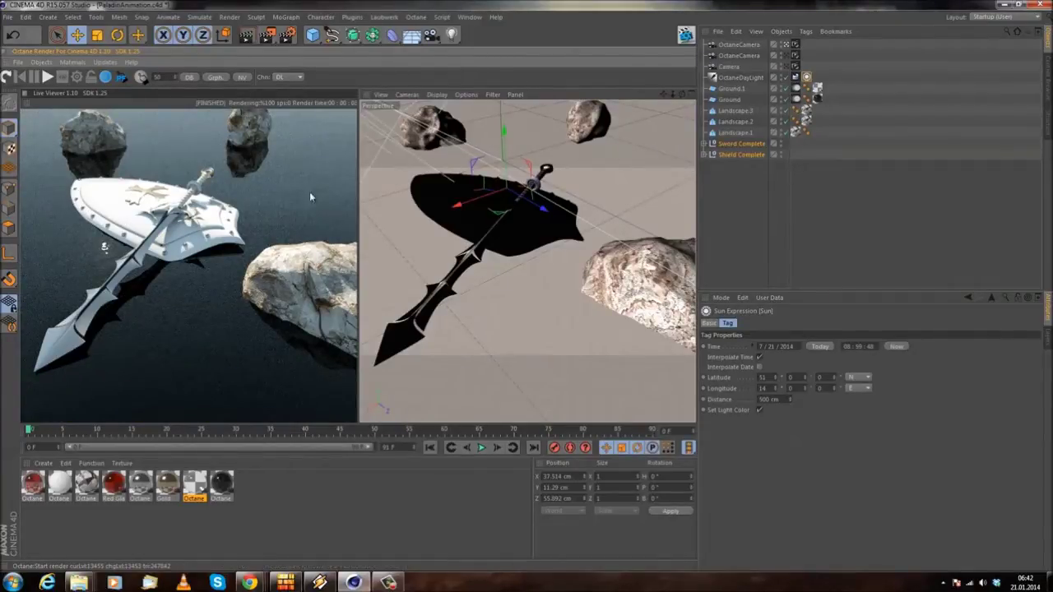
- Set the Sun tag's time to 07:59:48 and restart the live render
left_click(807, 78)
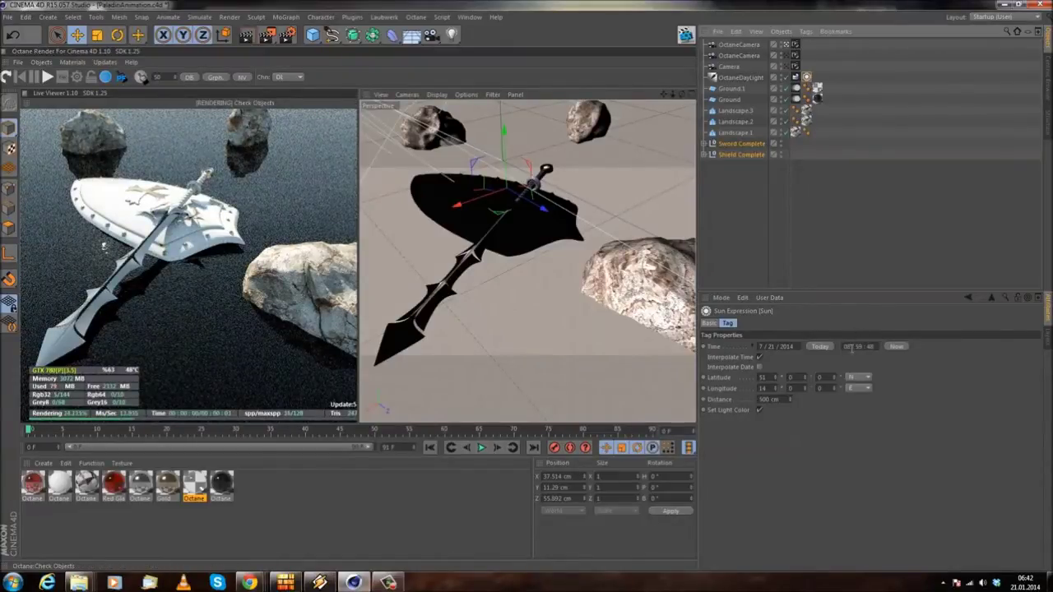
left_click(854, 346)
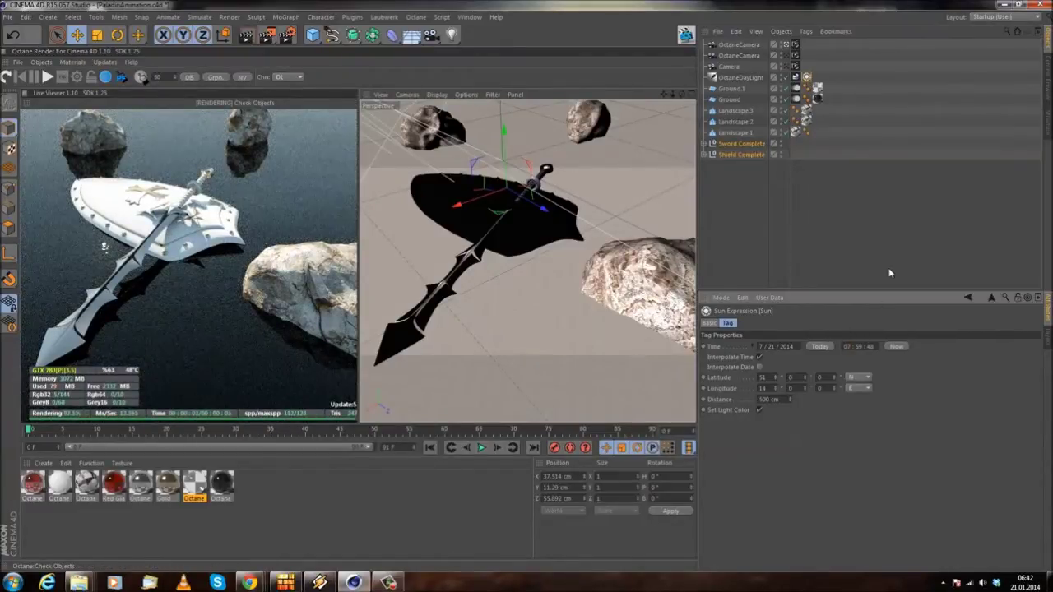
left_click(6, 78)
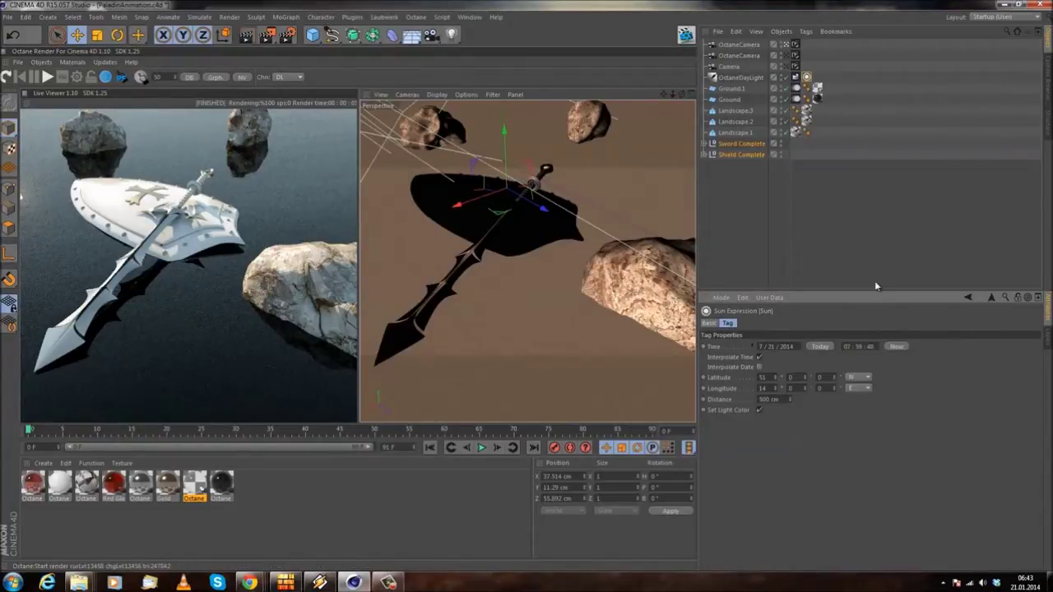
- Set the Sun tag's Latitude direction to S and its Longitude direction to W
left_click(864, 377)
left_click(862, 399)
left_click(862, 390)
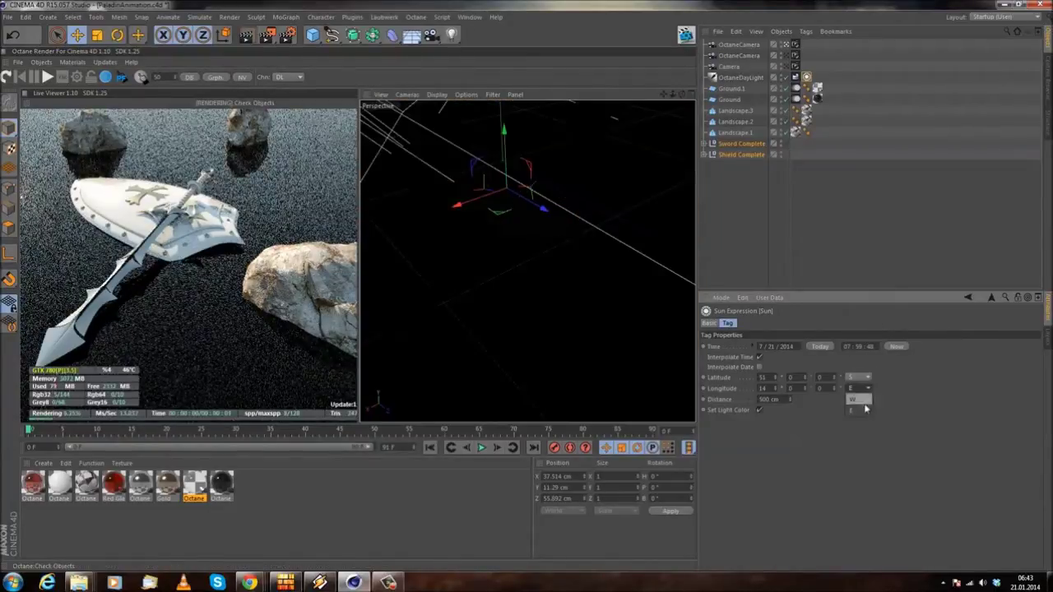
left_click(864, 408)
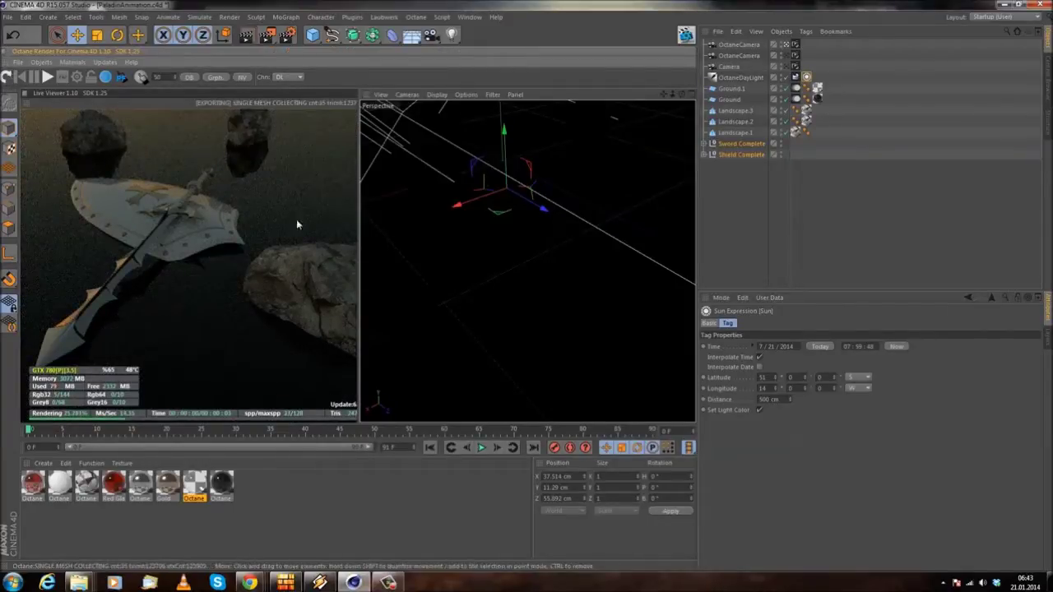
- Set the Sun tag's time to 08:59:48 for the new southern and western location
left_click(851, 347)
key("BackSpace")
type("8")
key("Return")
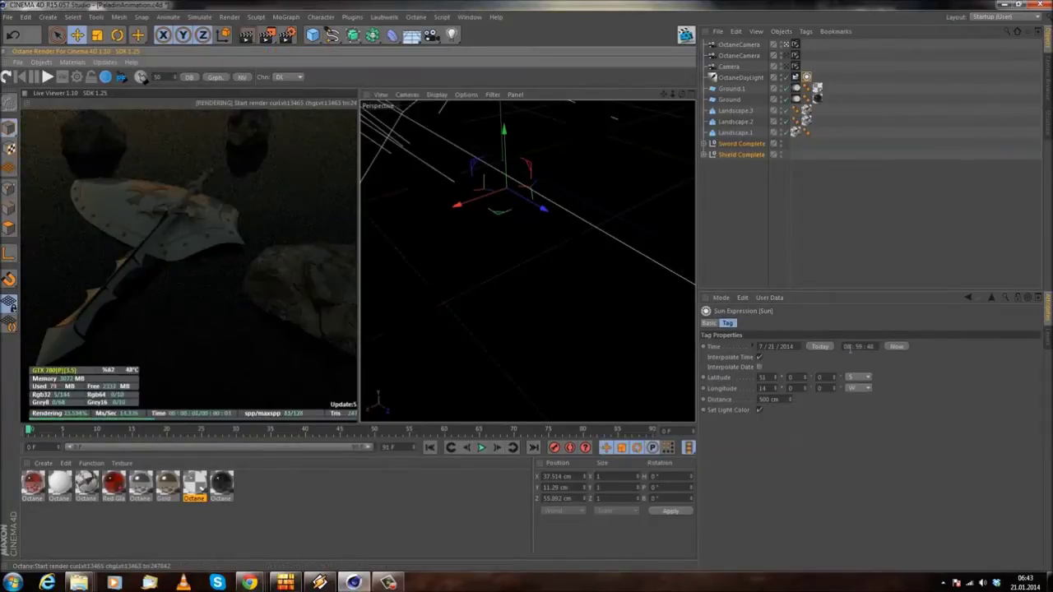
- Set the Sun tag's time to 09:59:48 and restart the live render
type("09")
key("Return")
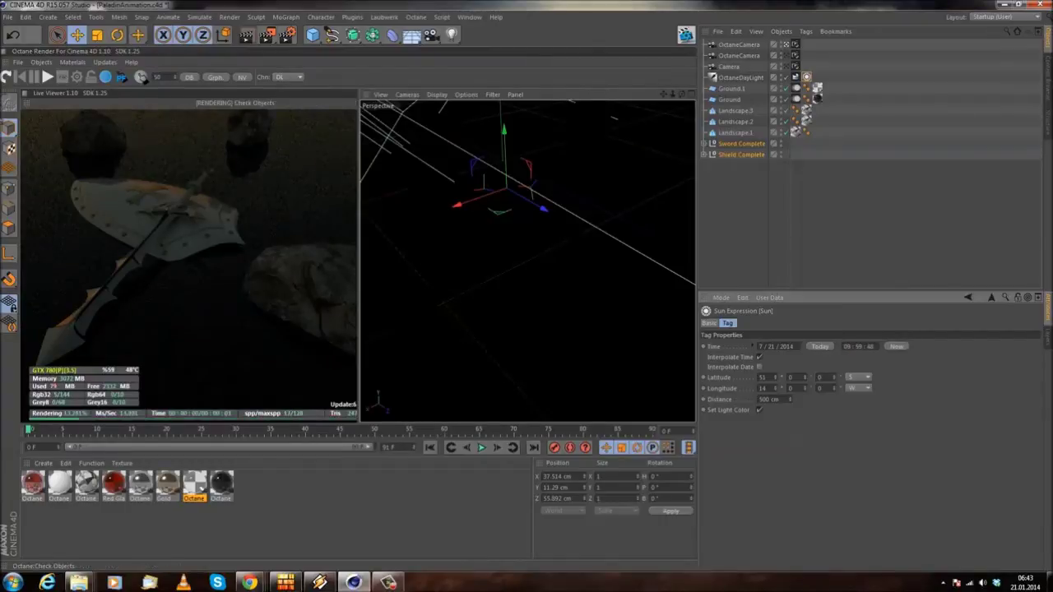
left_click(8, 77)
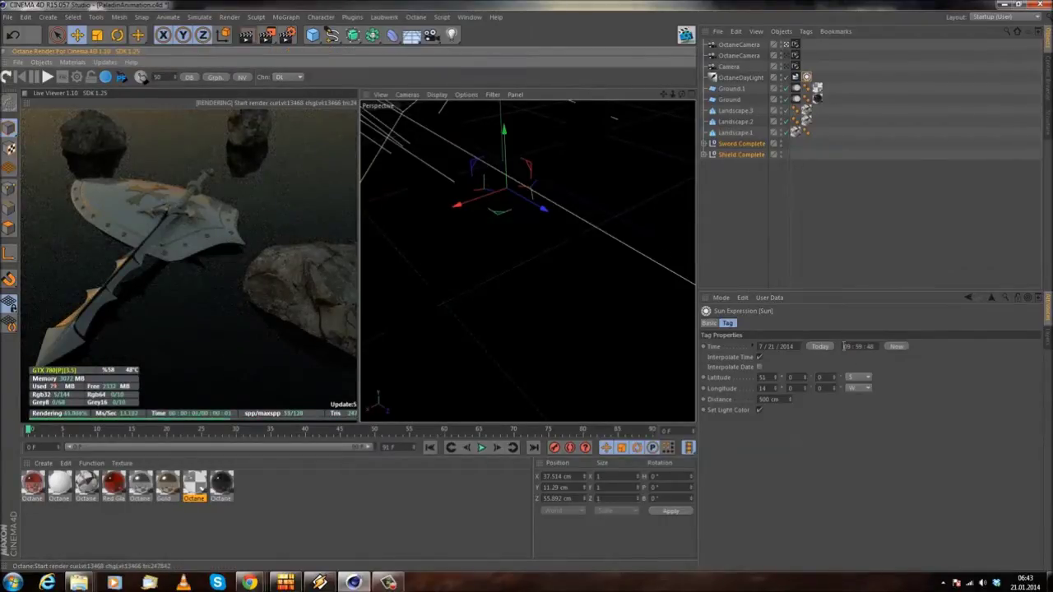
- Set the Sun tag's time to 10:59:48 and restart the live render
left_click_drag(852, 346, 731, 317)
type("10")
key("Return")
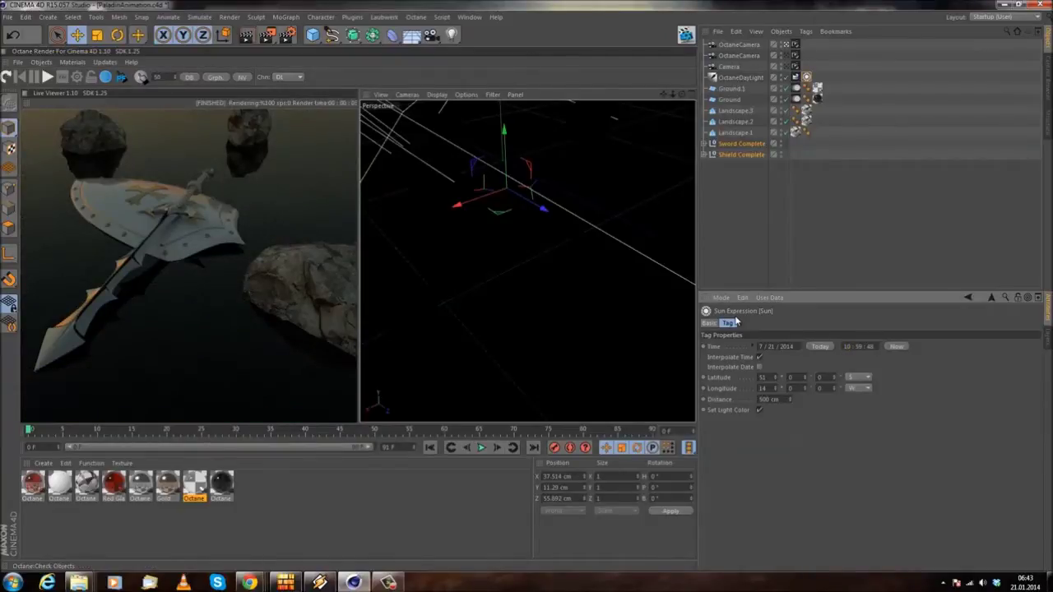
left_click(6, 76)
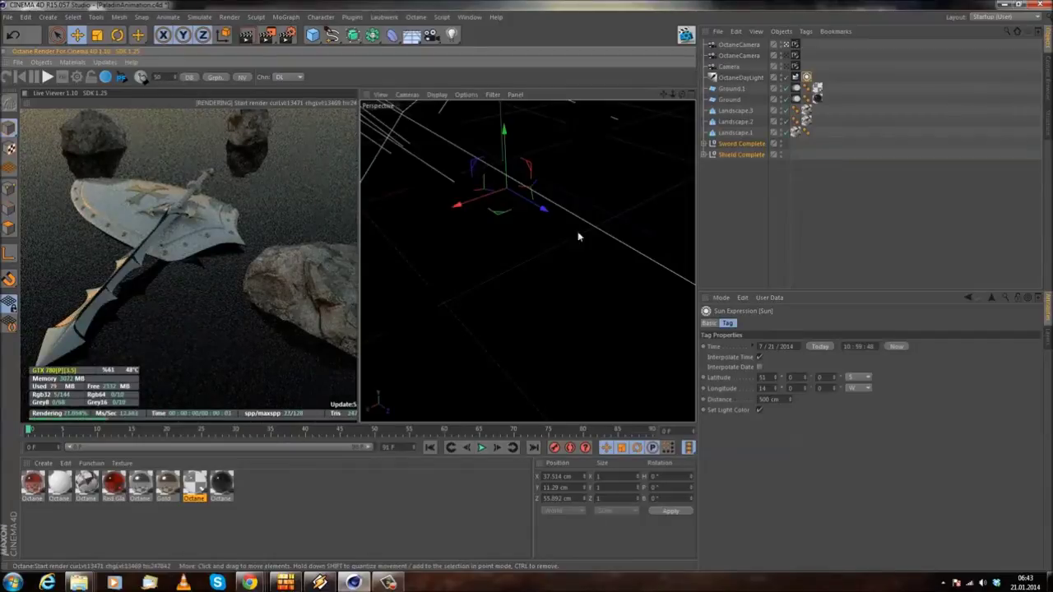
- Set the DayLight tag's Power to 2
left_click(795, 77)
left_click_drag(758, 335, 600, 308)
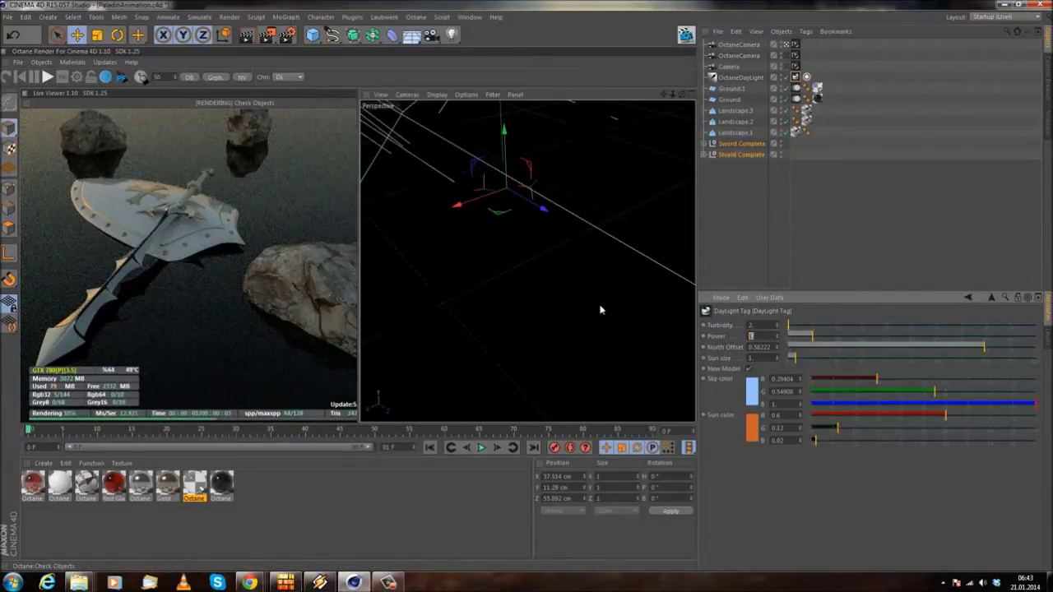
type("2")
key("Return")
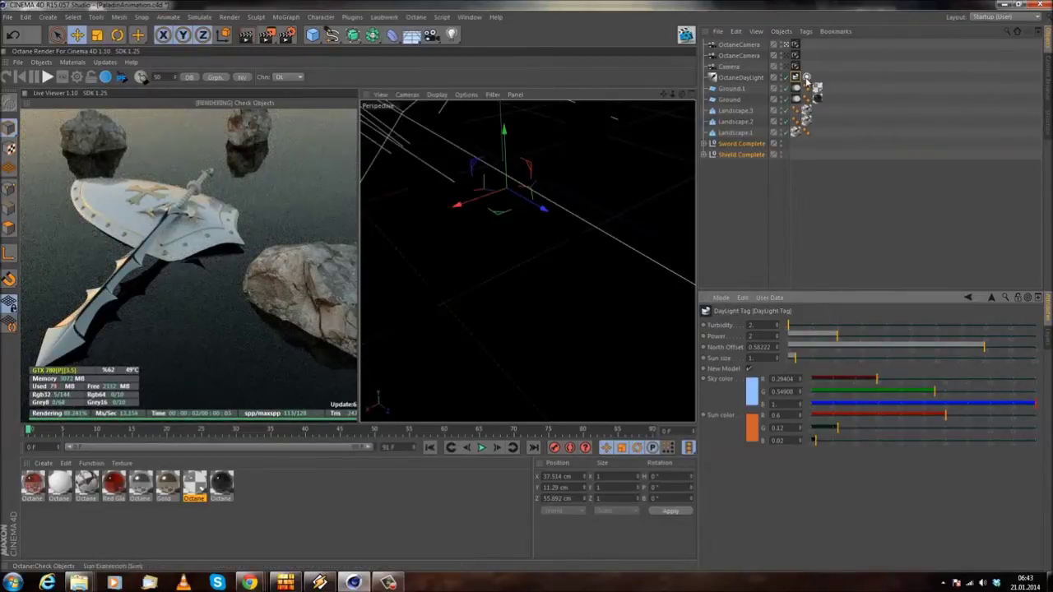
- Set the Sun tag's time to 11:59:48 and restart the live render
left_click(806, 76)
left_click(854, 346)
key("BackSpace")
type("1")
key("Return")
left_click(6, 76)
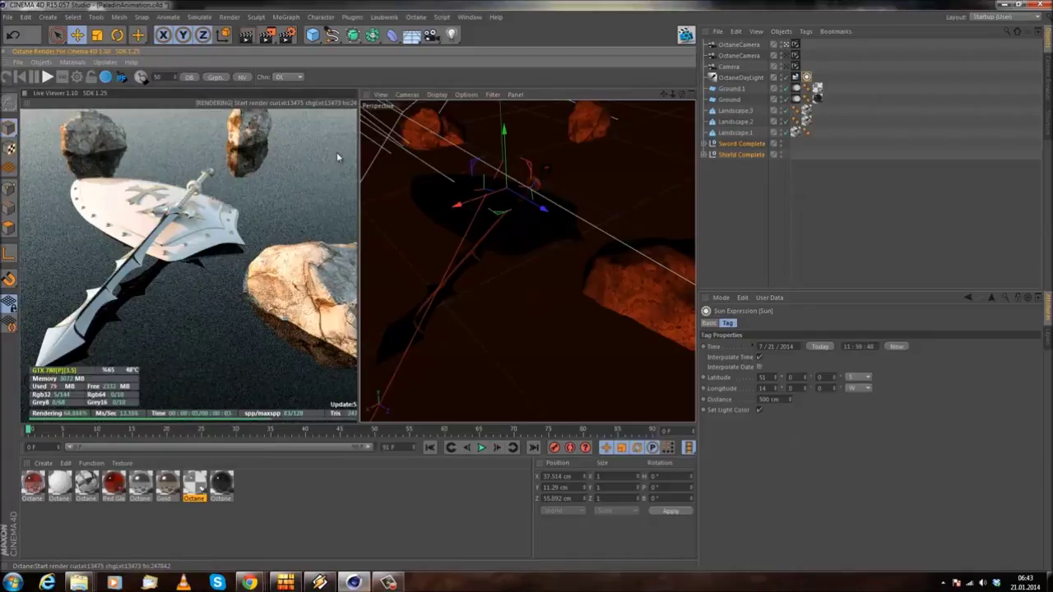
- Set the DayLight tag's Power to 1.5
left_click(808, 78)
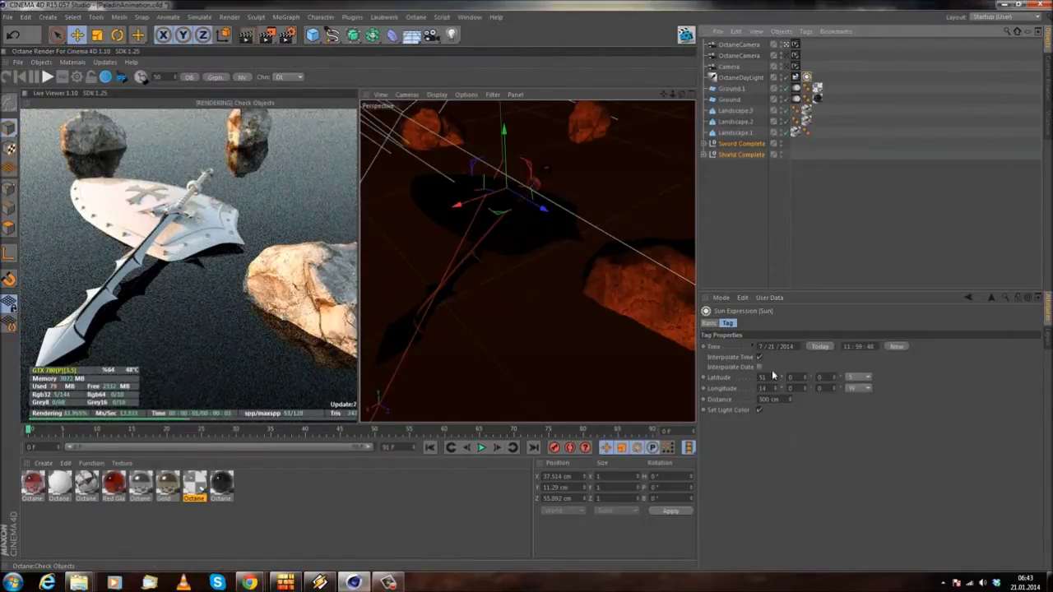
left_click(795, 78)
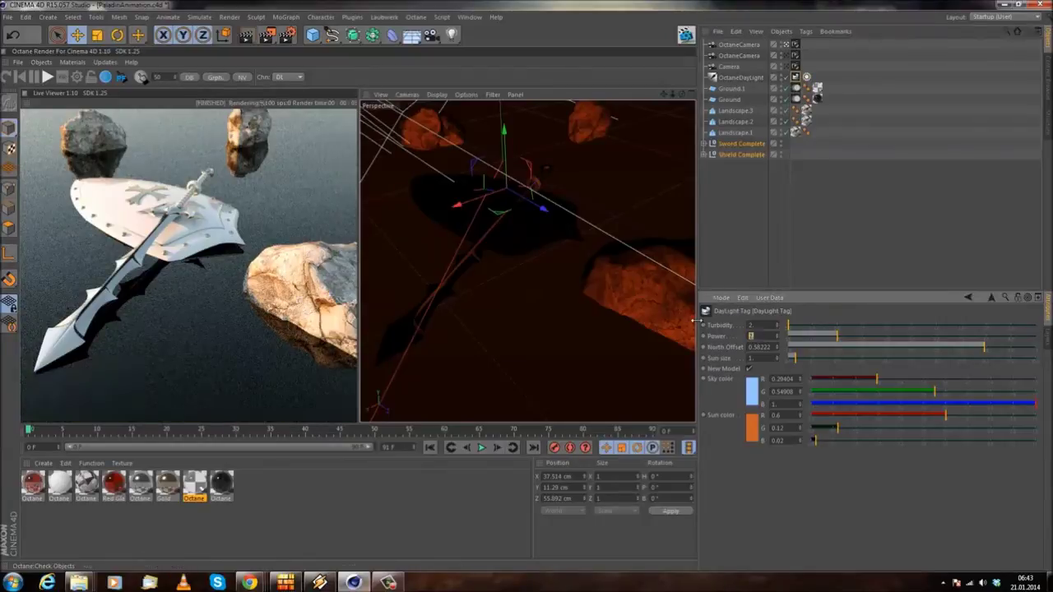
type("1.5")
key("Return")
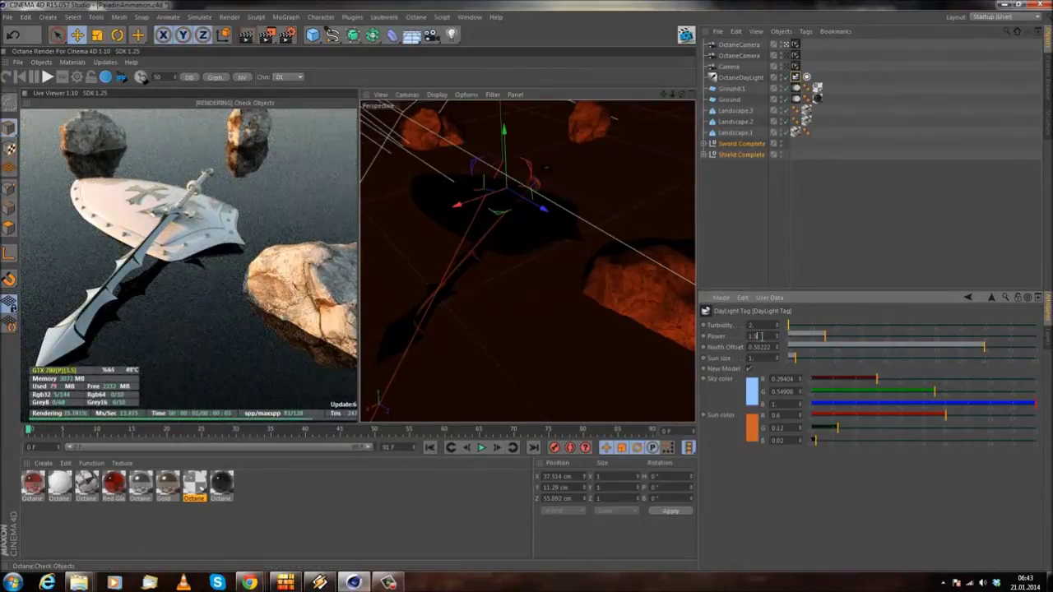
- Set the DayLight tag's Power to 1.2, its North Offset to about -0.28 and its Sun size to about 6.61
key("BackSpace")
type("2")
key("Return")
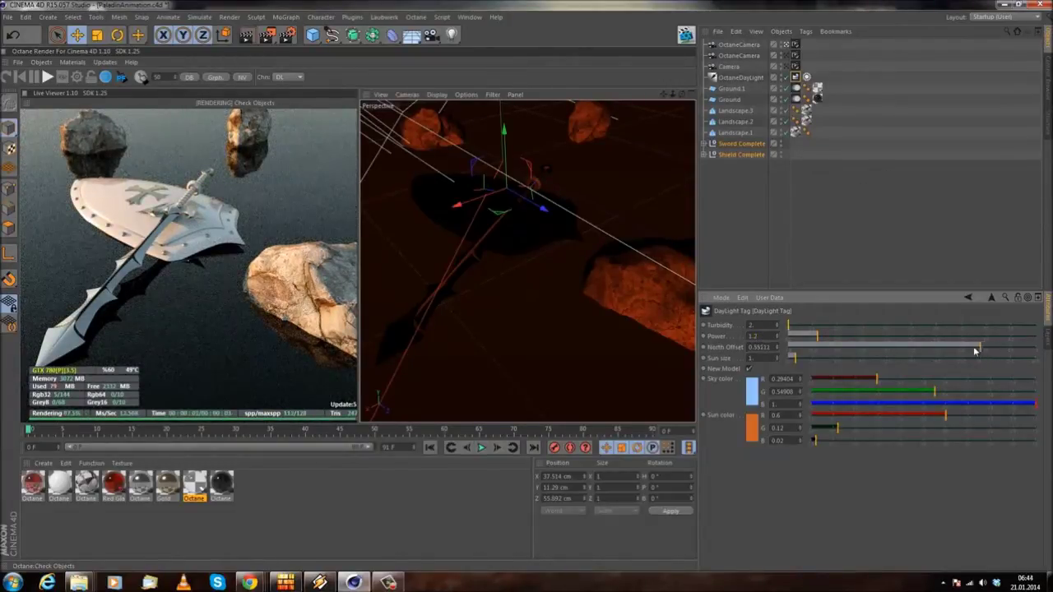
left_click_drag(975, 352, 841, 363)
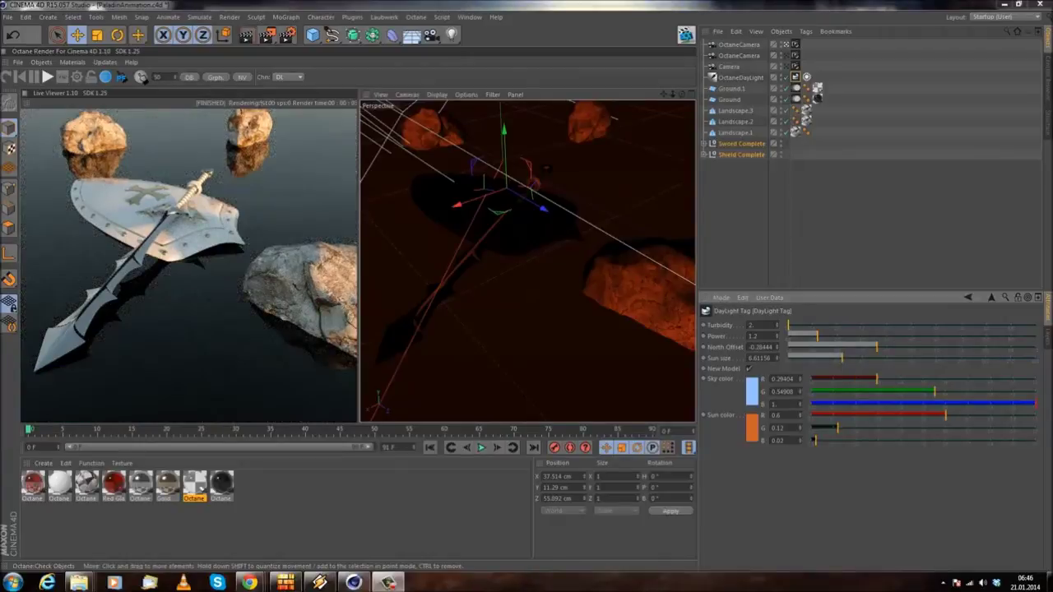
- Open the Octane render settings, try the Pathtracing kernel and return to Directlighting
left_click(786, 79)
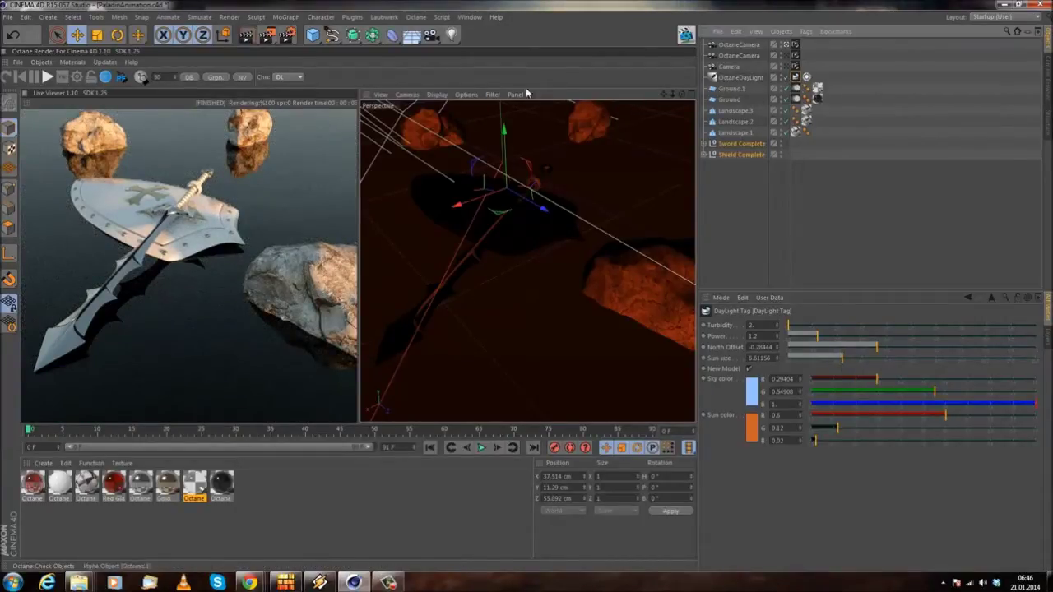
left_click(91, 79)
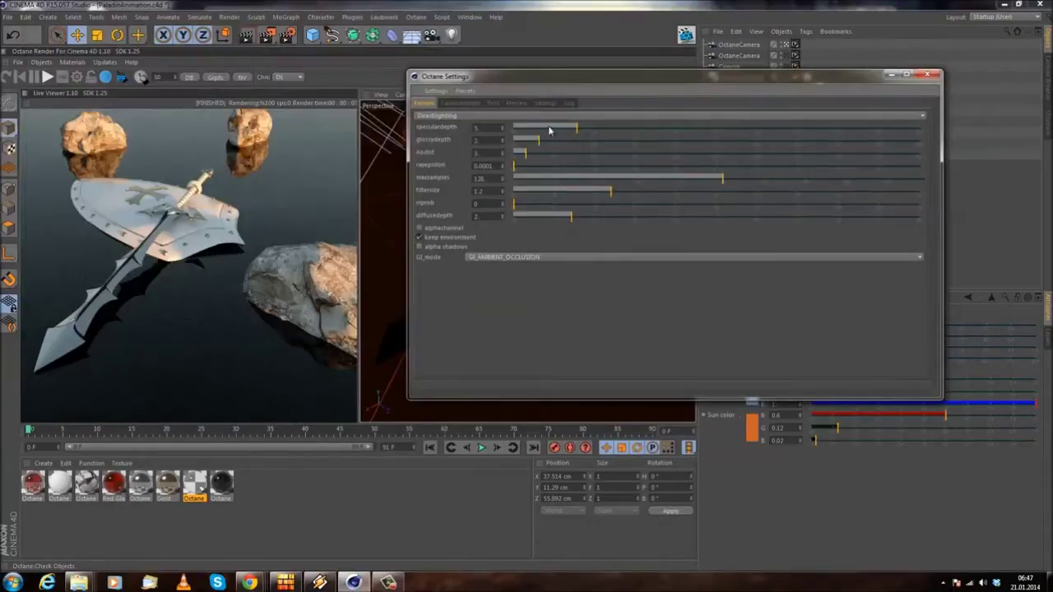
left_click(557, 117)
left_click(475, 150)
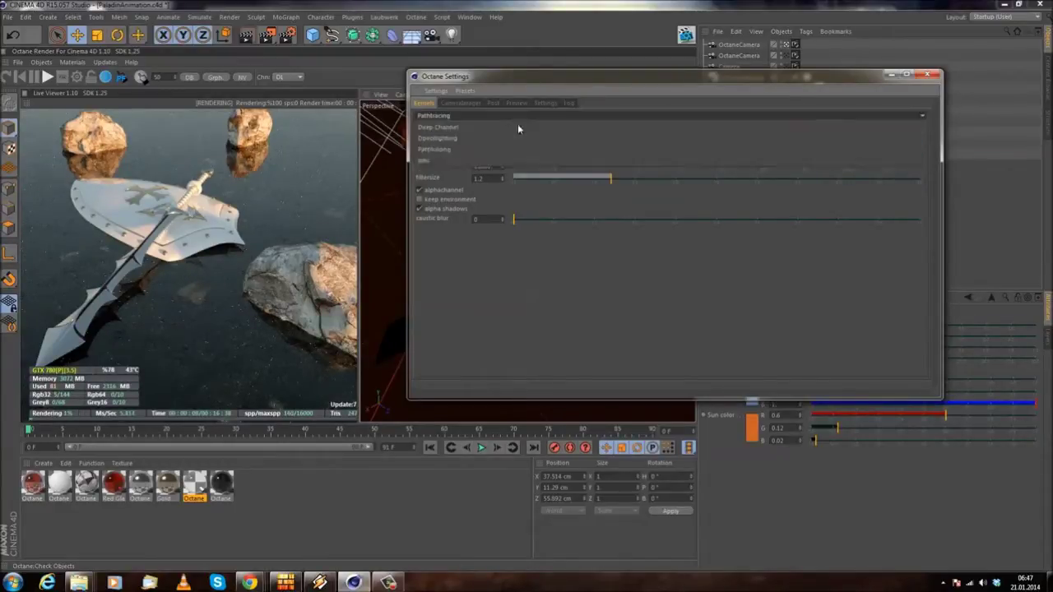
left_click(461, 114)
left_click(445, 140)
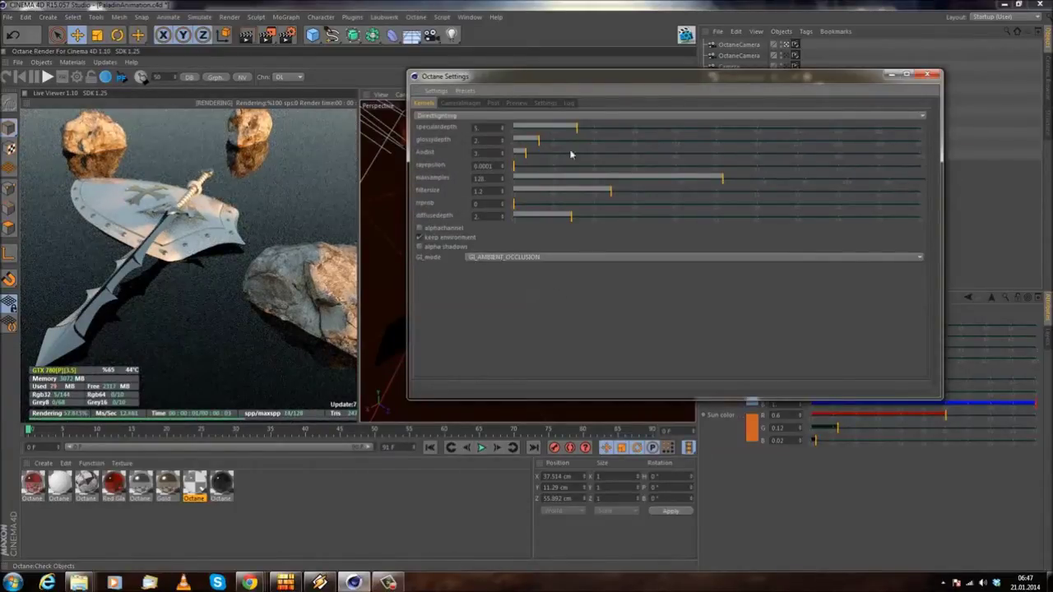
- Set the Directlighting kernel's speculardepth to 16 and its diffusedepth to 6
left_click_drag(575, 127, 715, 129)
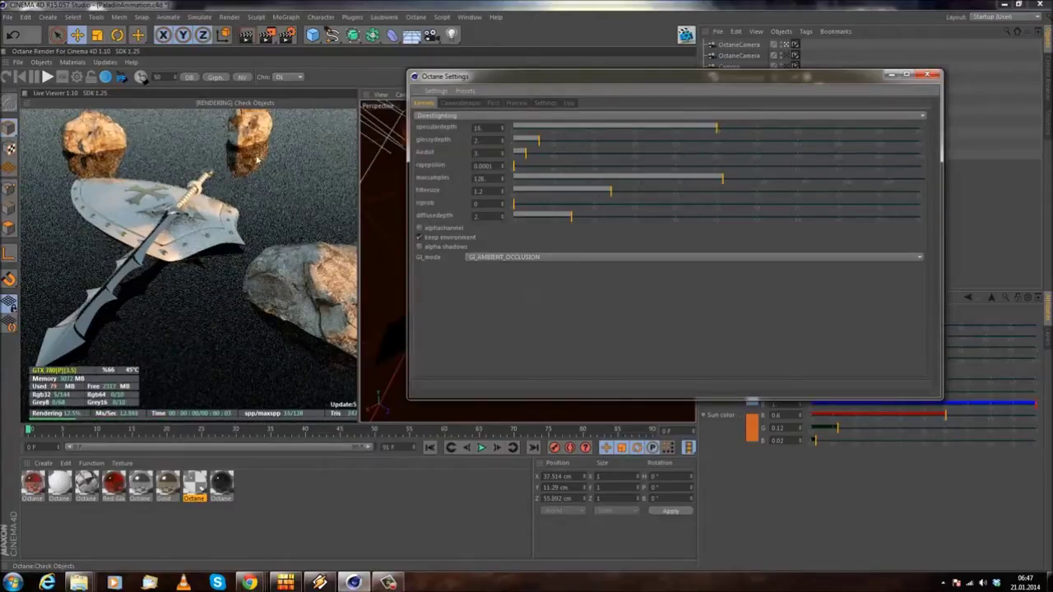
mouse_move(540, 140)
left_mouse_down()
mouse_move(701, 151)
mouse_move(740, 141)
mouse_move(487, 152)
mouse_move(539, 140)
left_mouse_up()
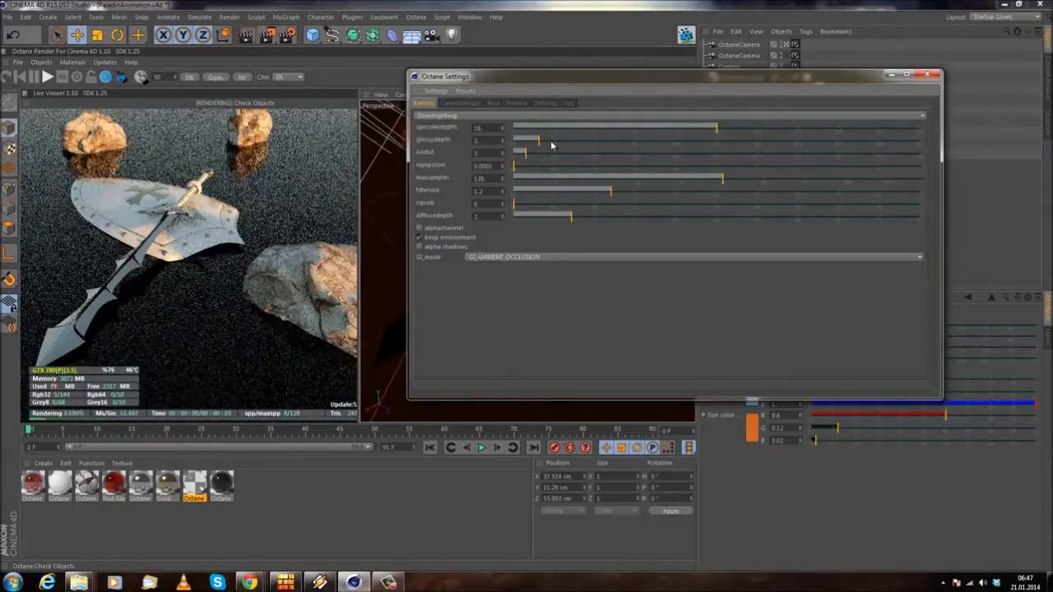
left_click_drag(631, 218, 699, 218)
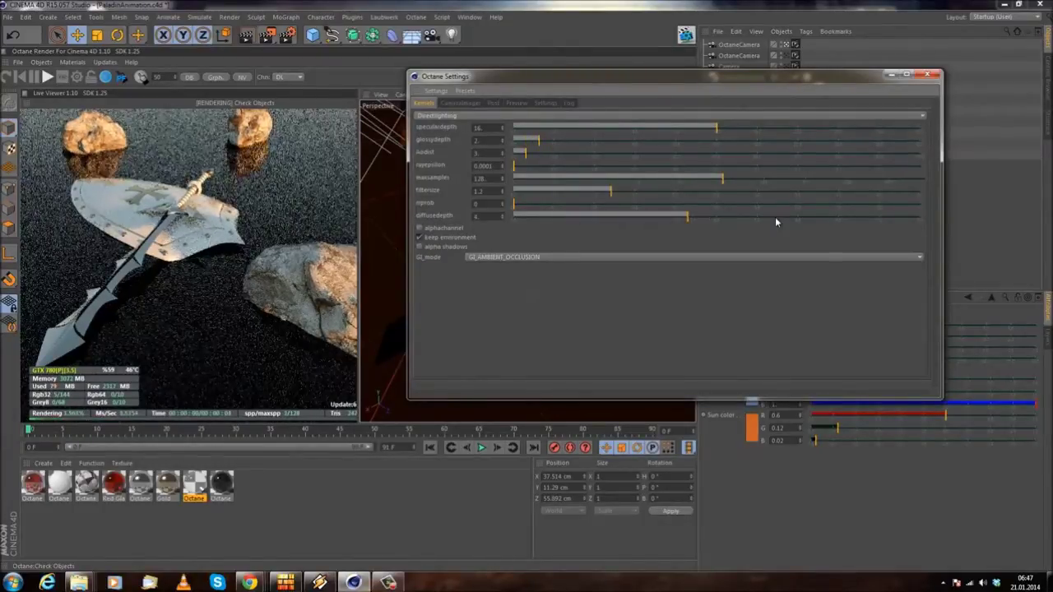
left_click_drag(765, 217, 851, 220)
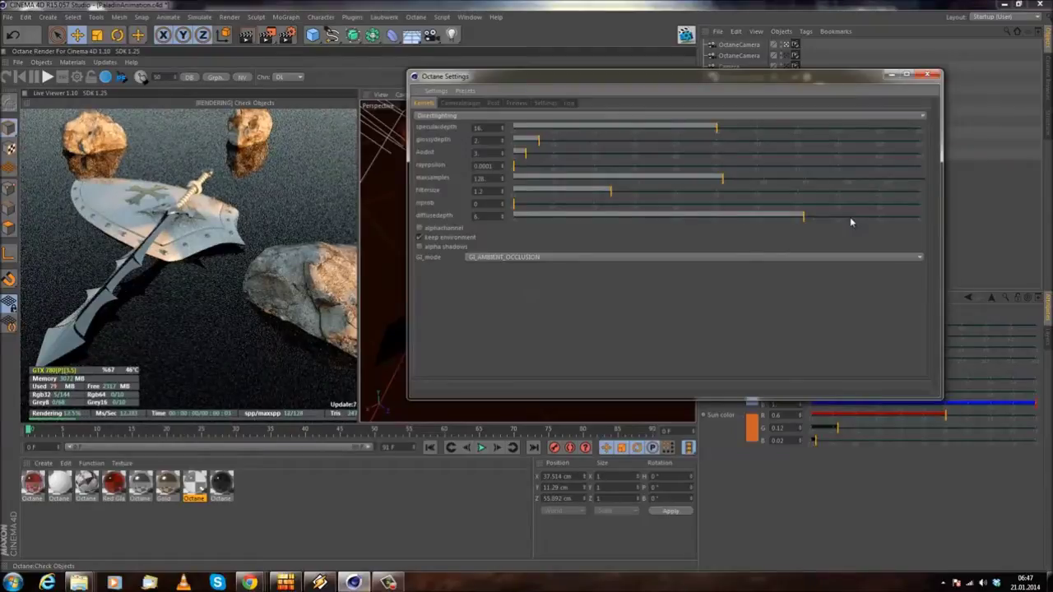
- Change the Directlighting GI_mode to GI_DIFFUSE and lower the speculardepth to 6
left_click(510, 257)
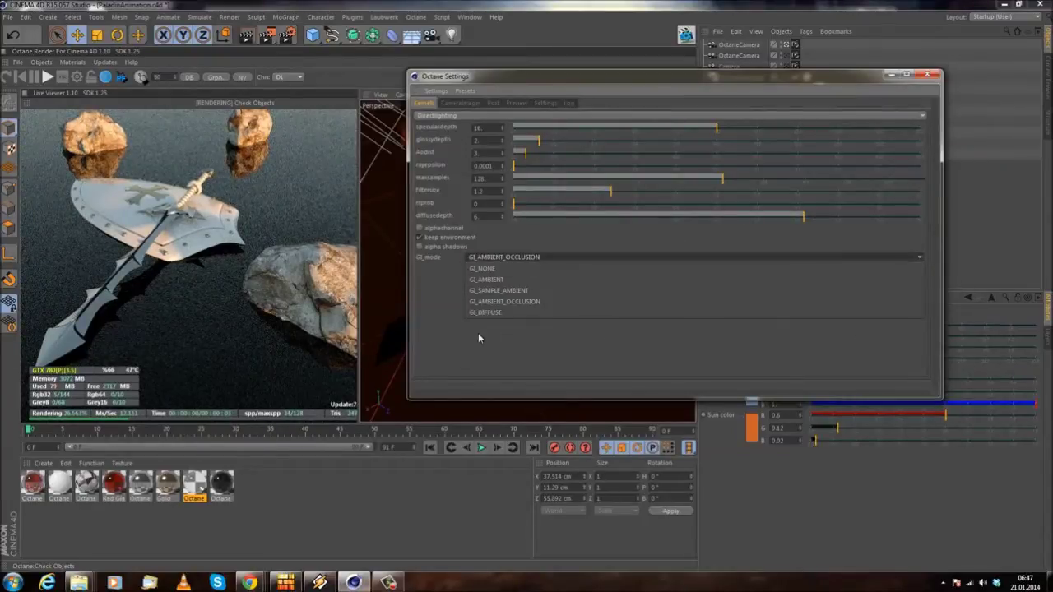
left_click(489, 312)
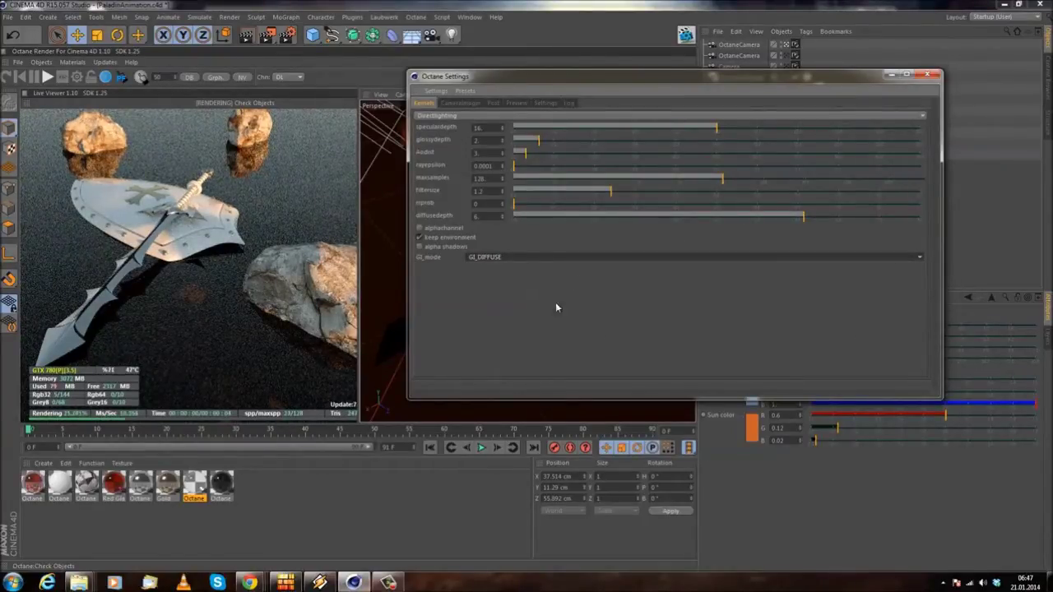
left_click_drag(659, 125, 590, 126)
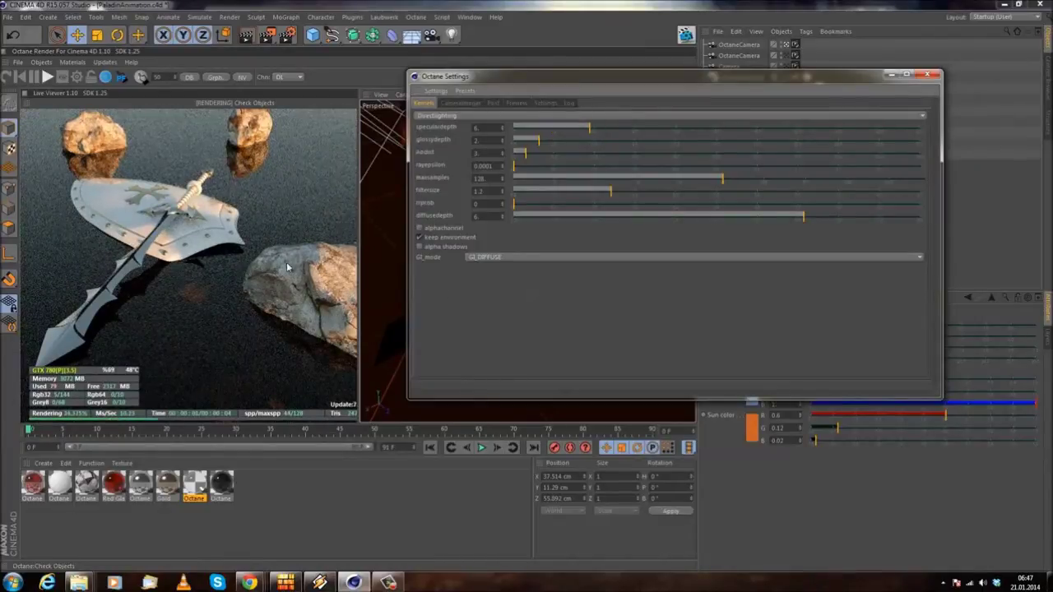
- Switch the render kernel to Pathtracing and minimize the Octane settings window
left_click(508, 116)
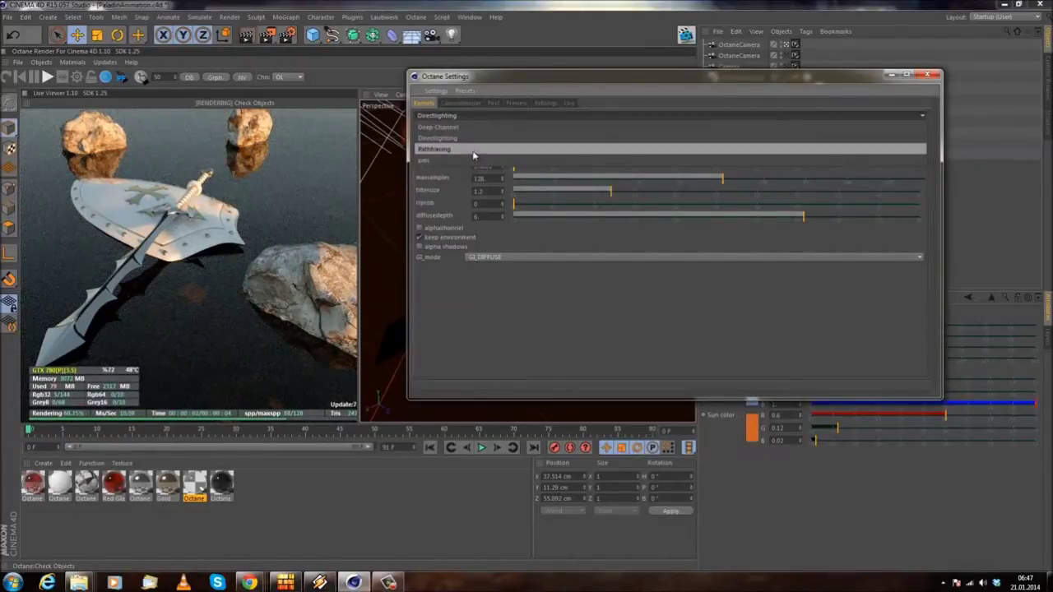
left_click(498, 153)
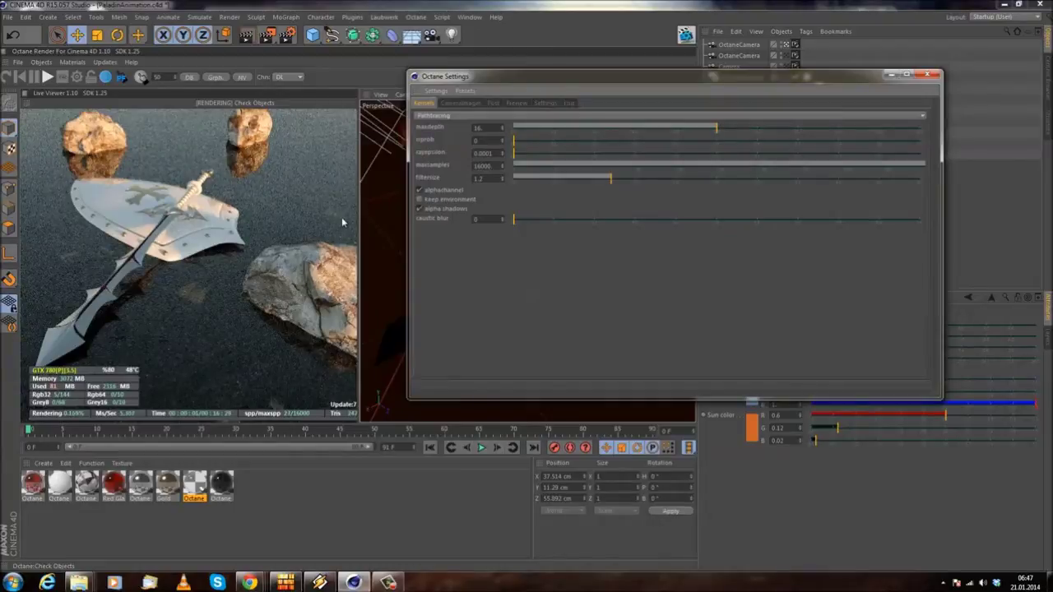
left_click(894, 75)
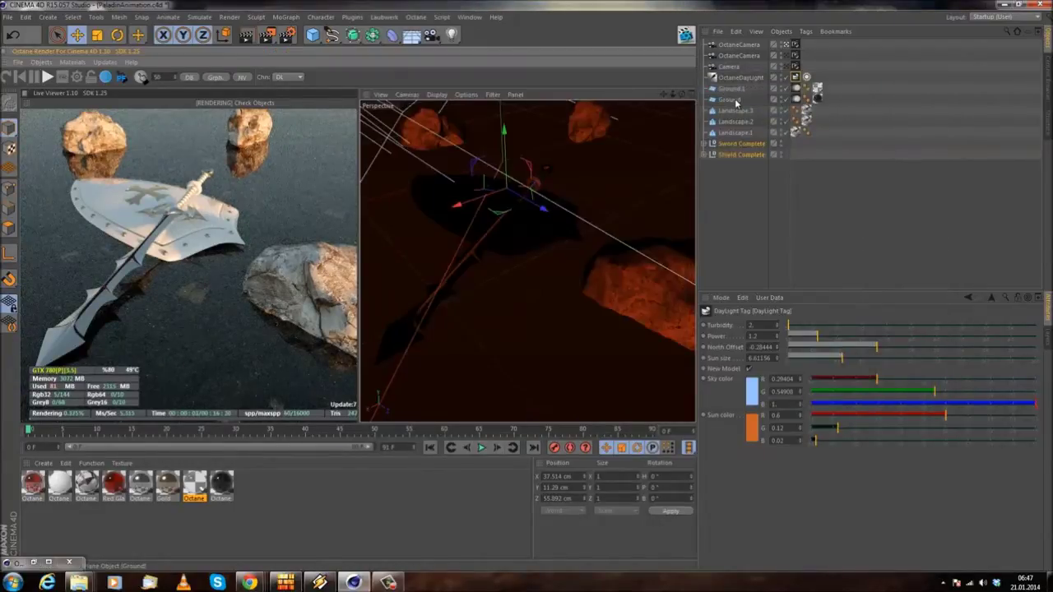
- Try the scene without the Ground plane by deleting it, and undo the deletion
left_click(731, 100)
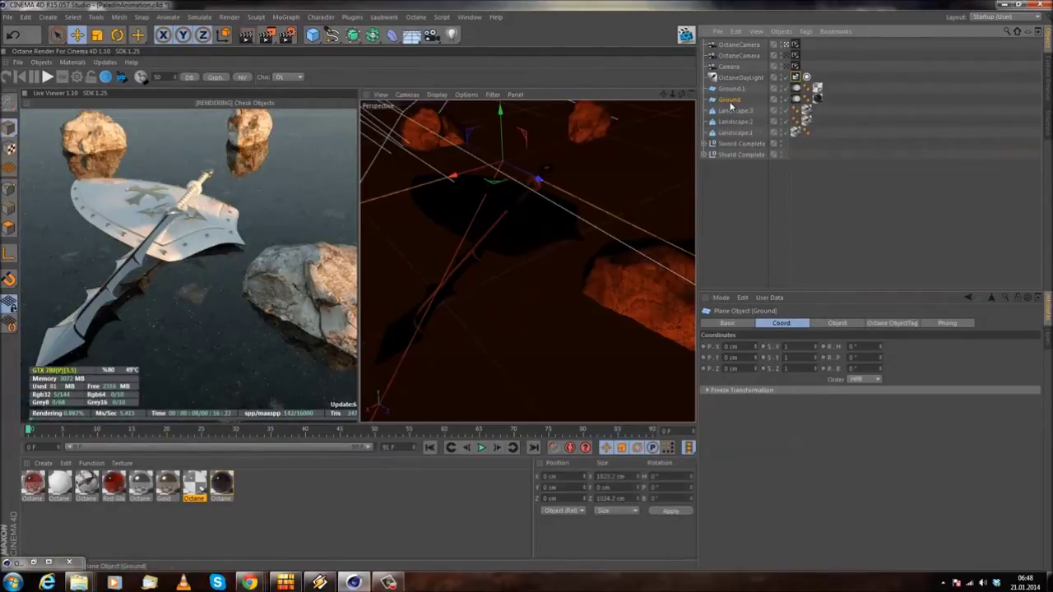
key("Delete")
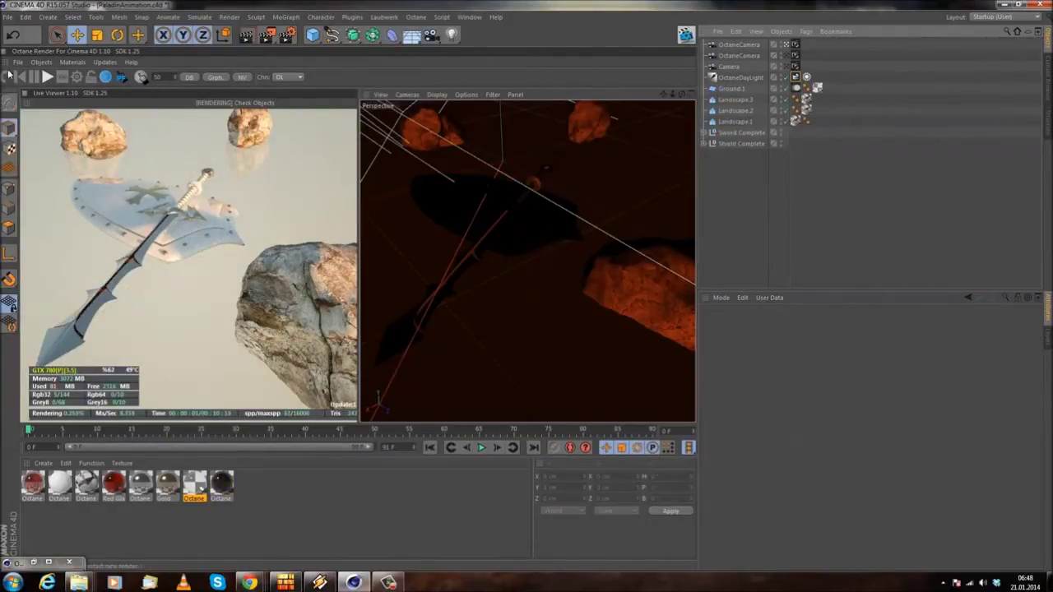
left_click(13, 36)
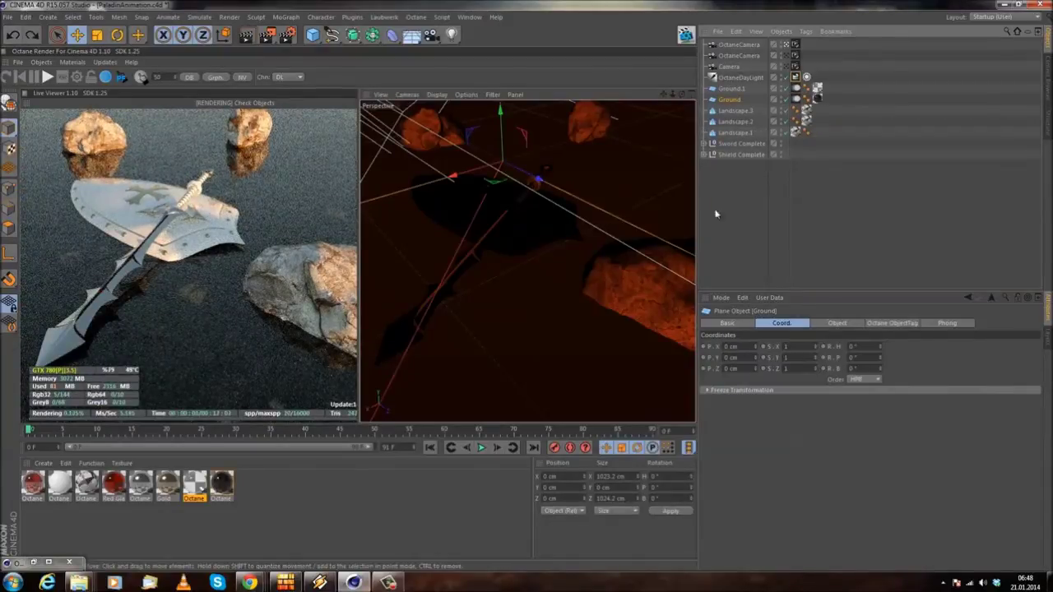
- Set the Ground plane's texture tag Length U to 14% and Length V to 13%
left_click(818, 99)
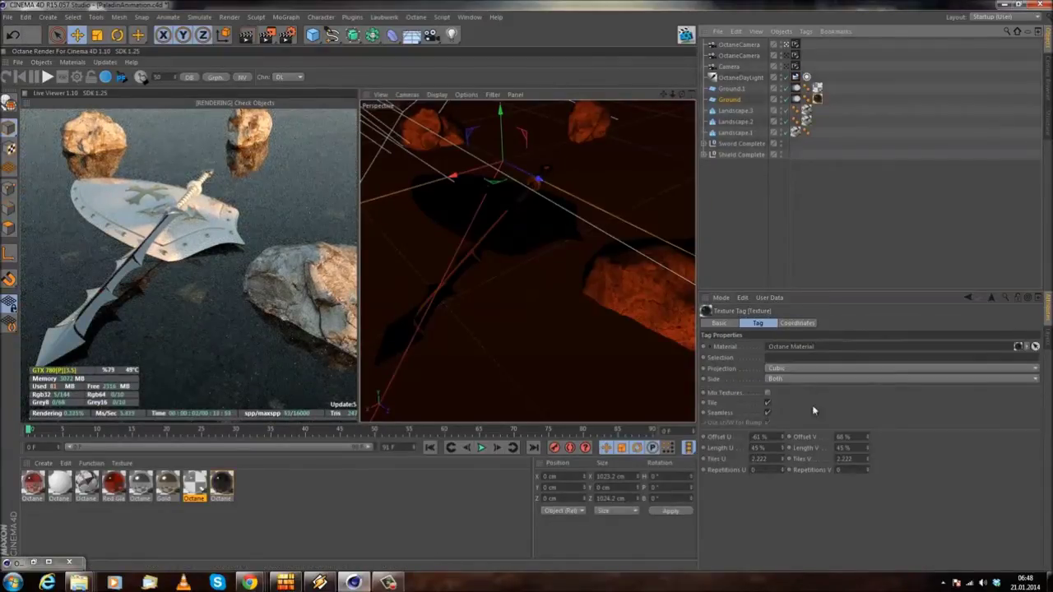
left_click_drag(786, 449, 785, 454)
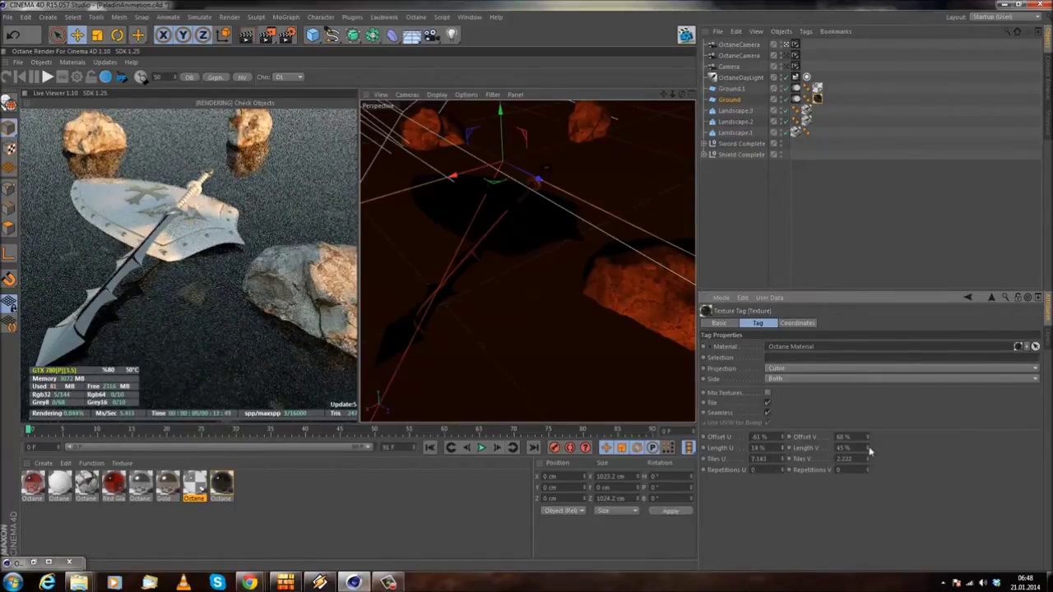
left_click_drag(870, 452, 869, 456)
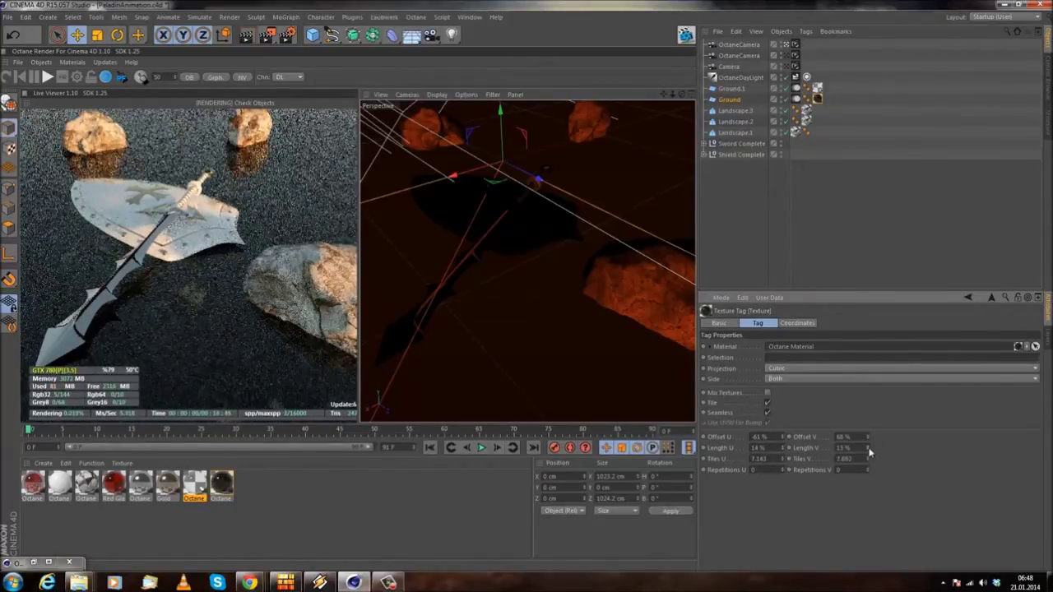
- Set both Length U and Length V of the Ground object's texture tag to 2 %
double_click(766, 448)
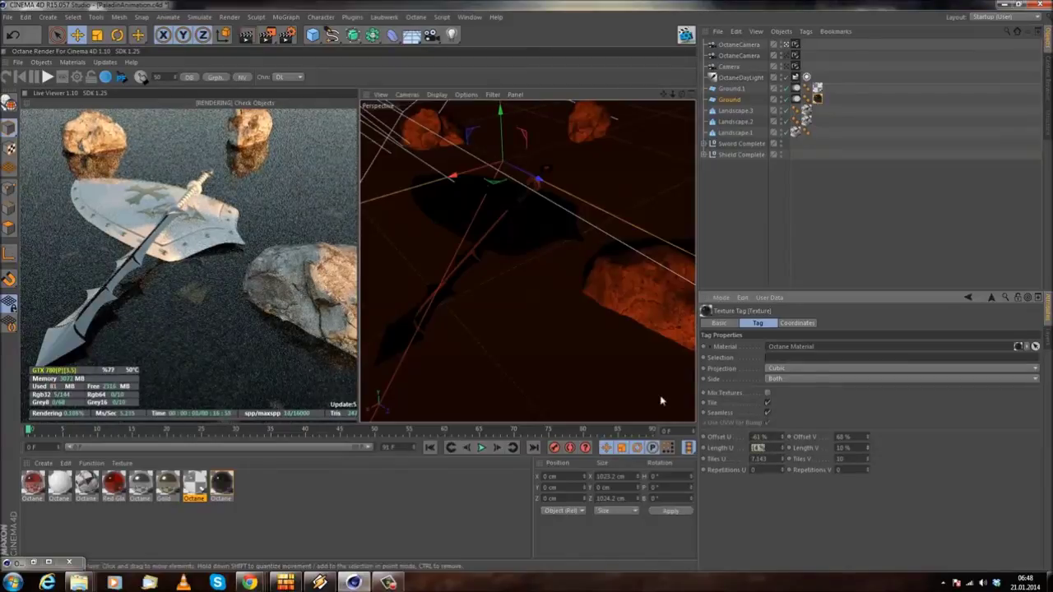
type("2")
key("Tab")
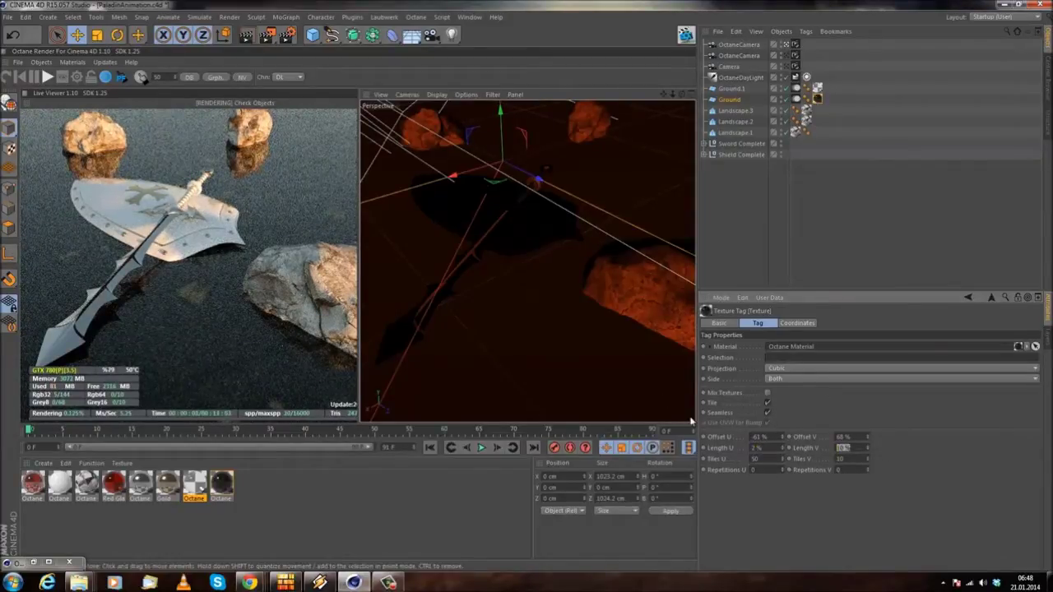
type("2")
key("Return")
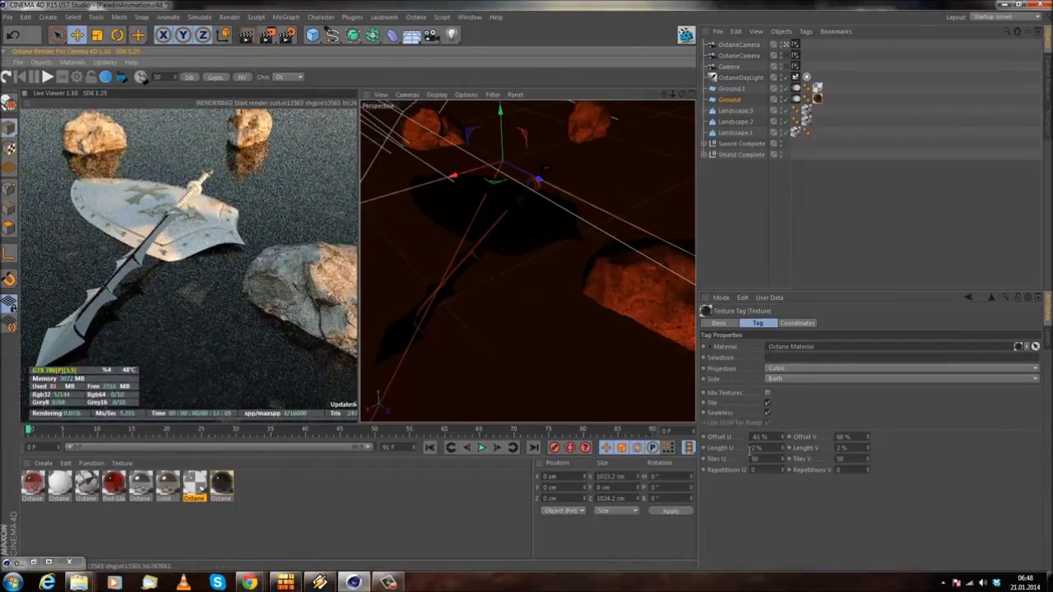
- Open the dark ground material's diffuse image texture in an enlarged Material Editor and expand its box projection settings
double_click(219, 483)
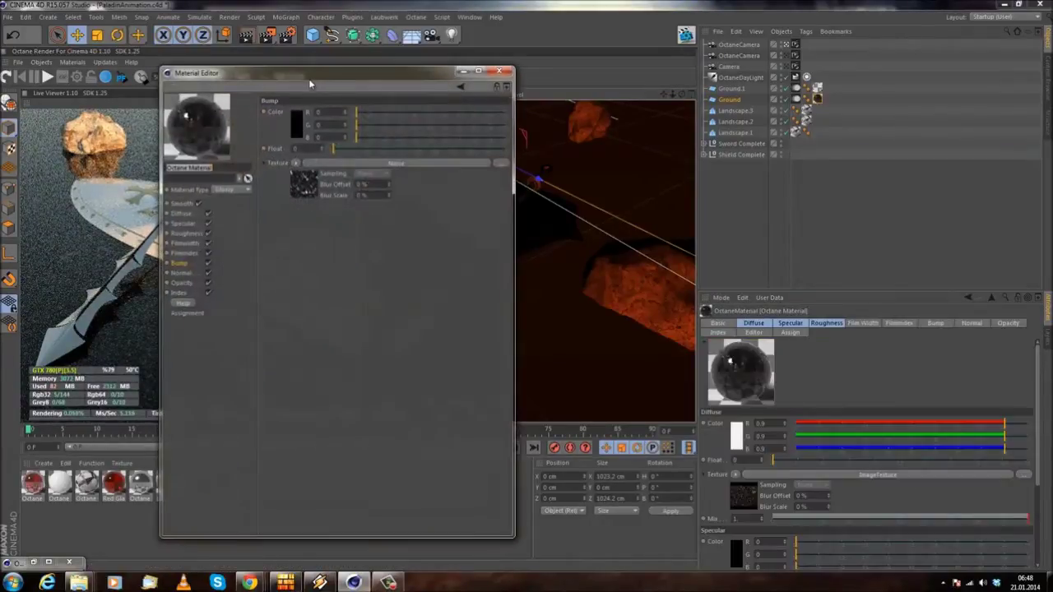
left_click_drag(321, 83, 673, 97)
left_click(551, 232)
left_click(758, 189)
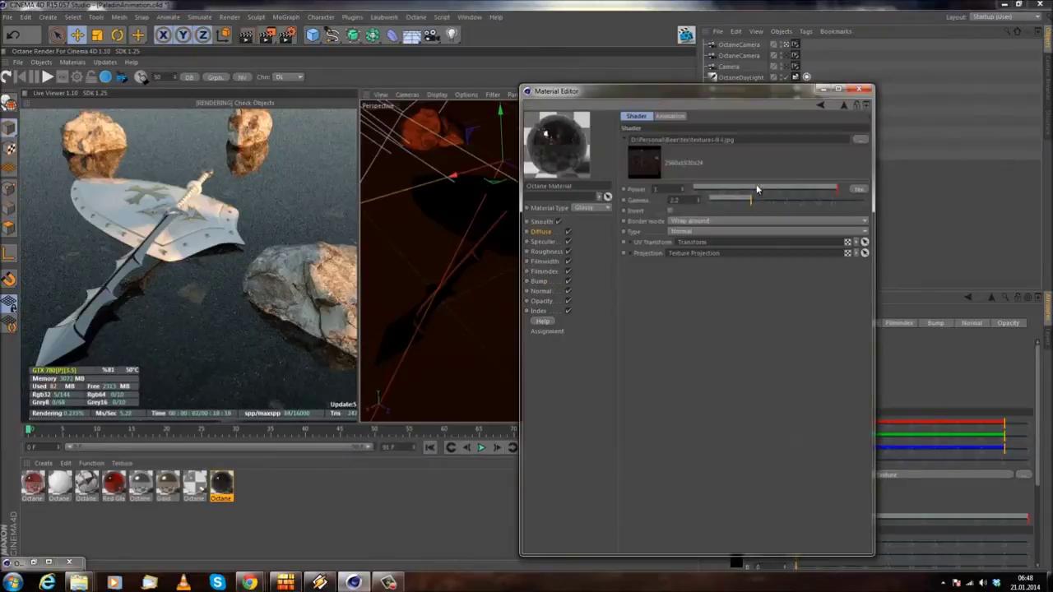
left_click_drag(943, 284, 967, 284)
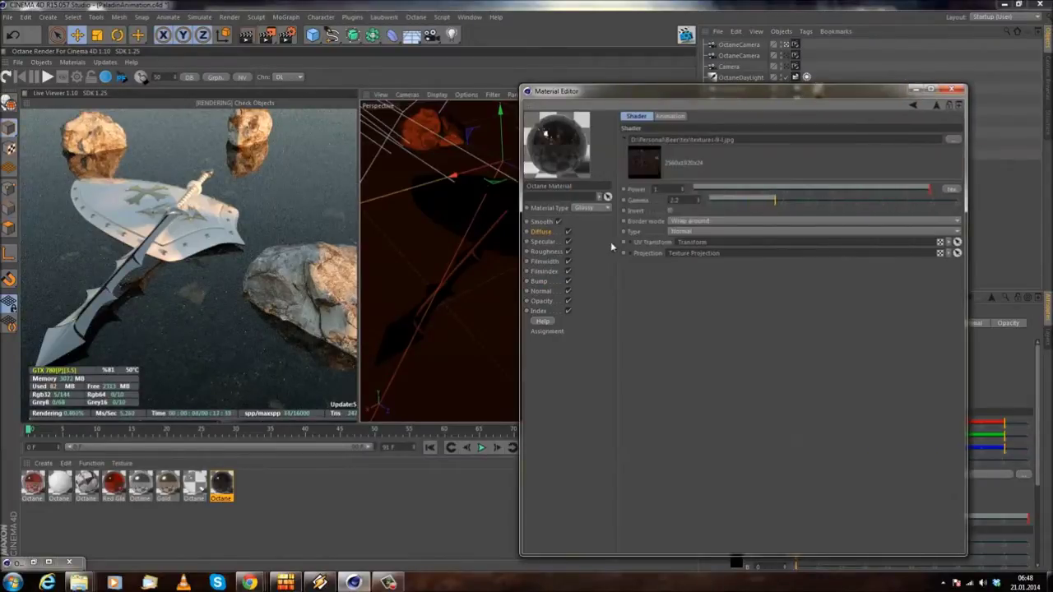
left_click(630, 253)
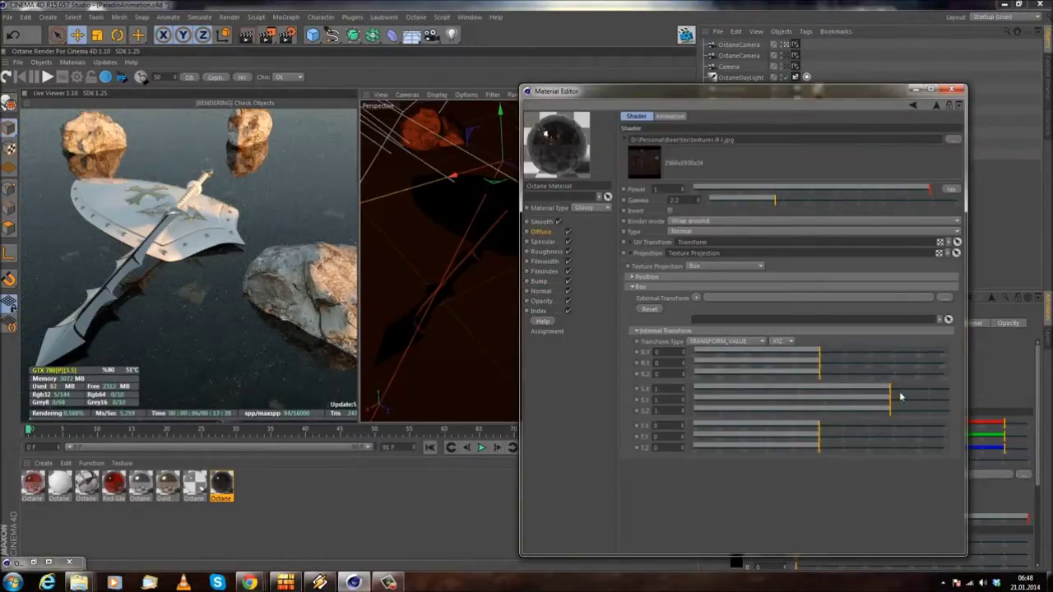
- Try shrinking the diffuse texture's box projection scale to about 0.031 in X, 0.026 in Y and 0.022 in Z
left_click_drag(890, 394, 816, 411)
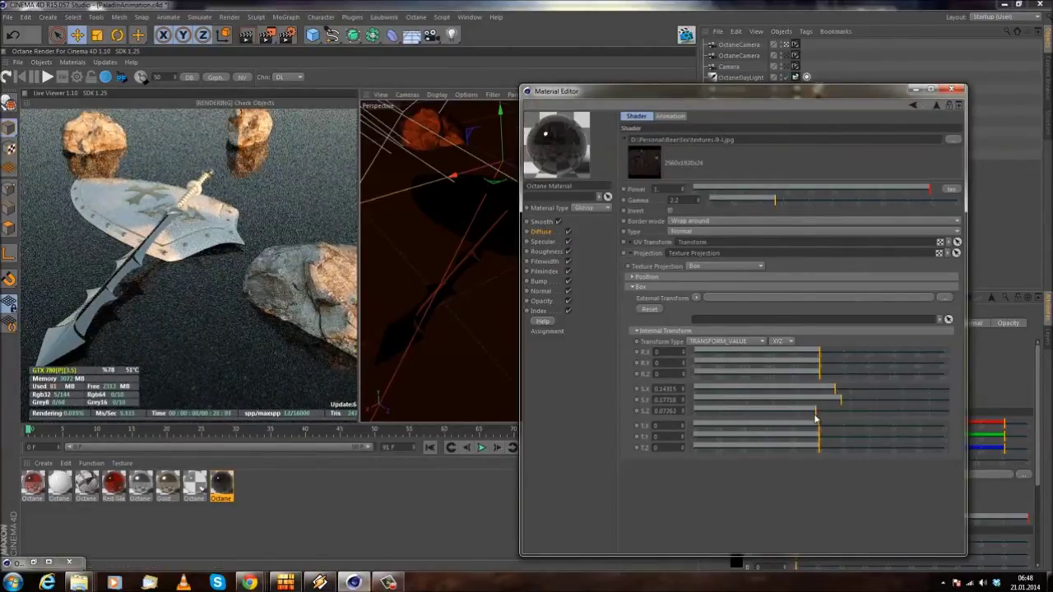
left_click(803, 411)
left_click(816, 401)
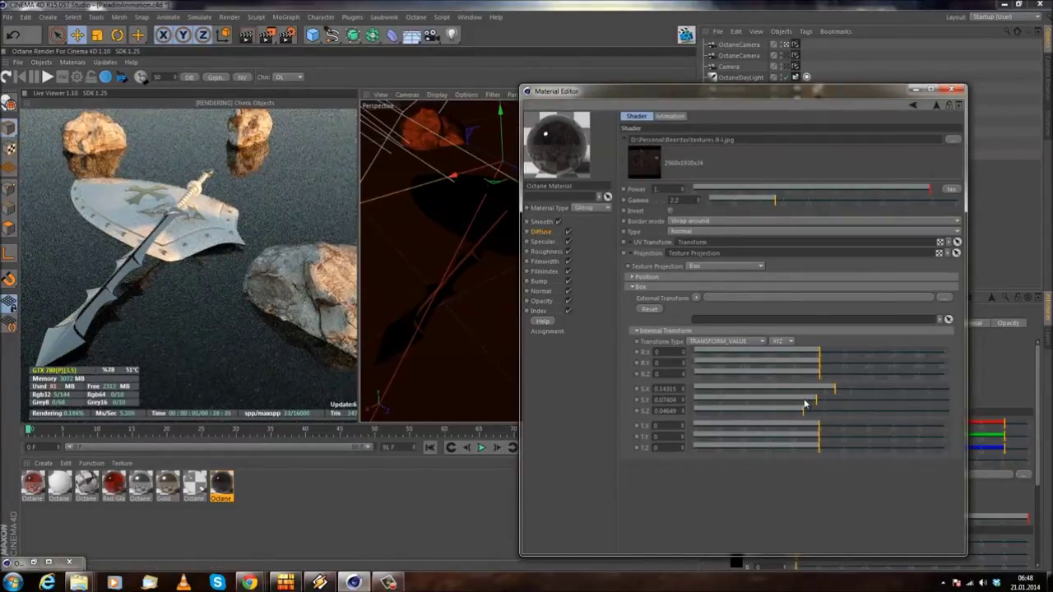
left_click(803, 400)
left_click_drag(835, 389, 810, 389)
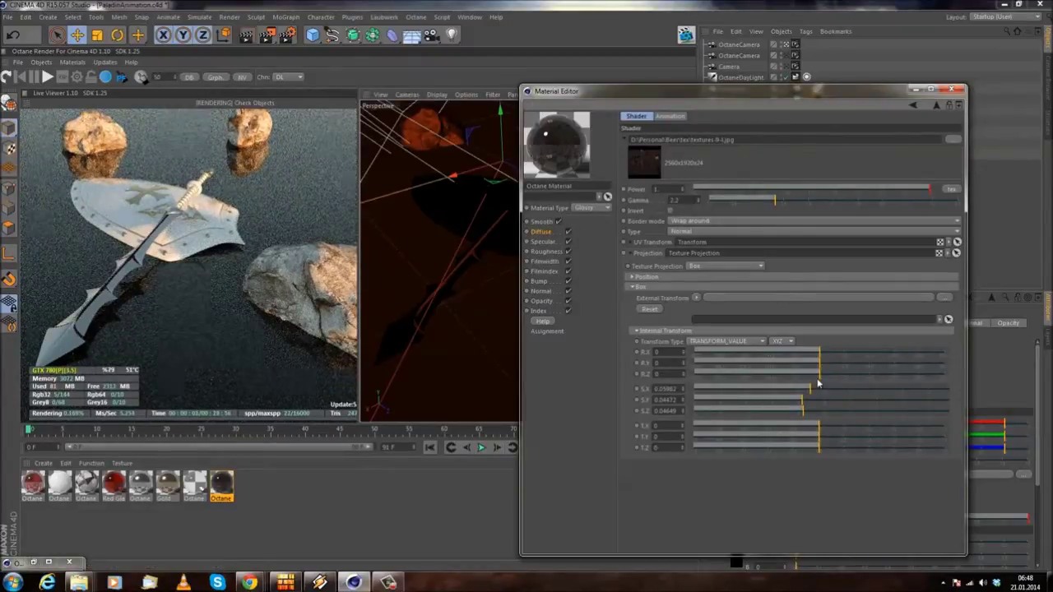
left_click_drag(810, 390, 783, 411)
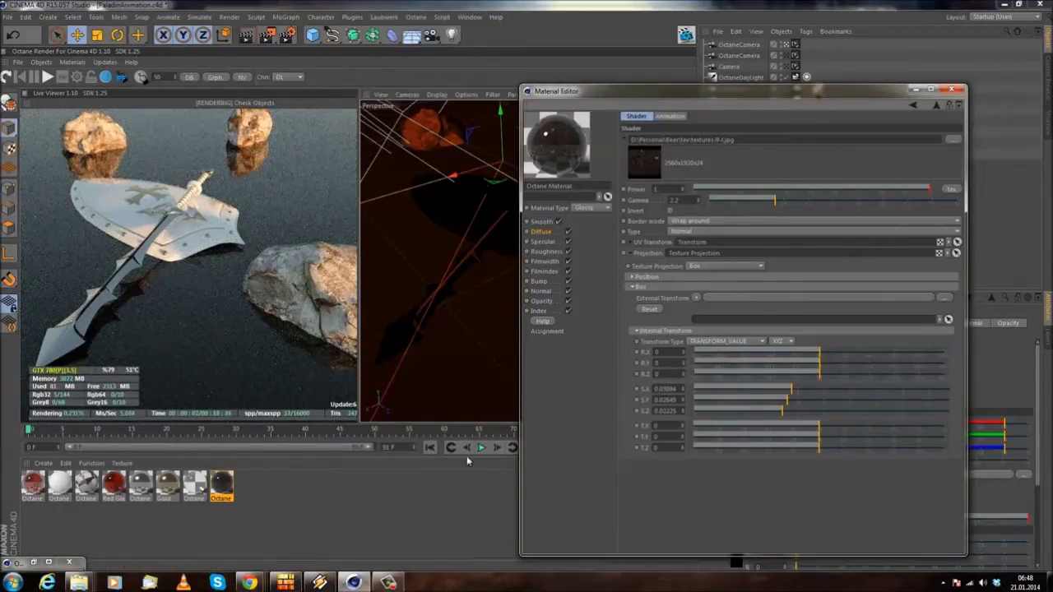
- Switch to the CGTextures site in Chrome and search its texture library for "stone"
mouse_move(250, 582)
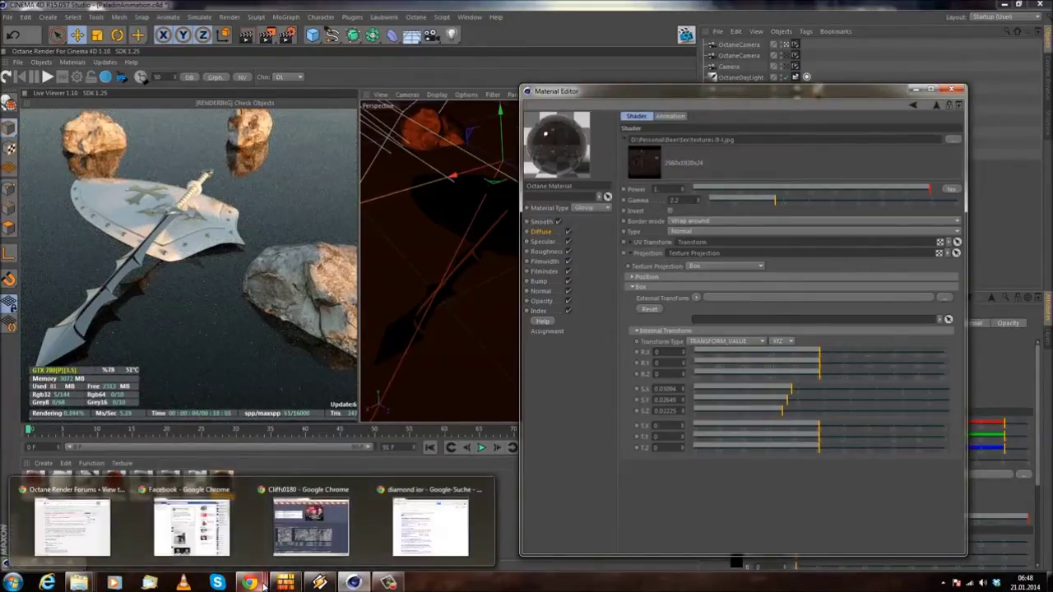
left_click(294, 540)
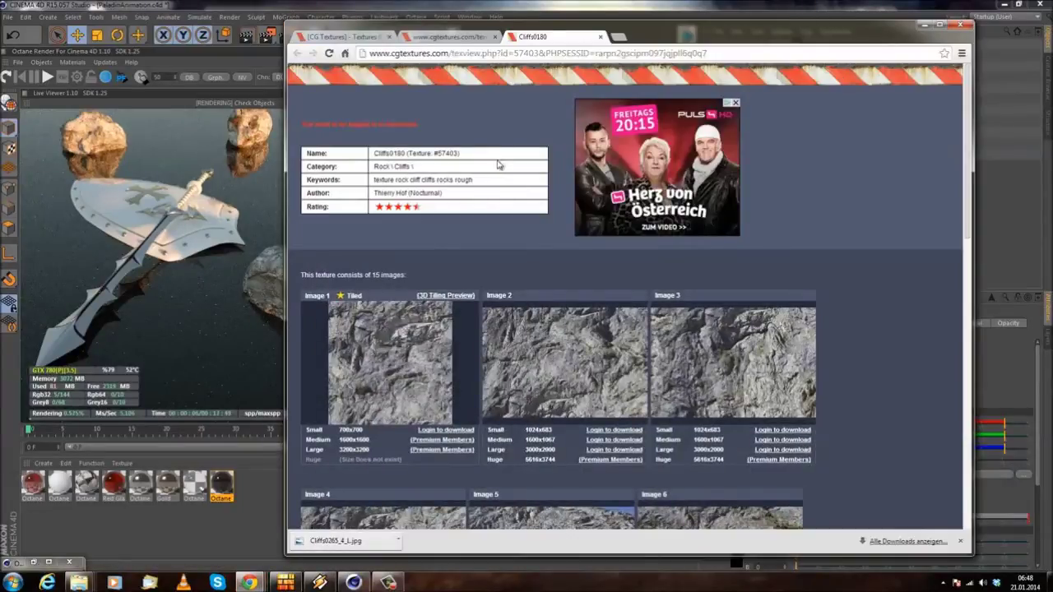
left_click(325, 38)
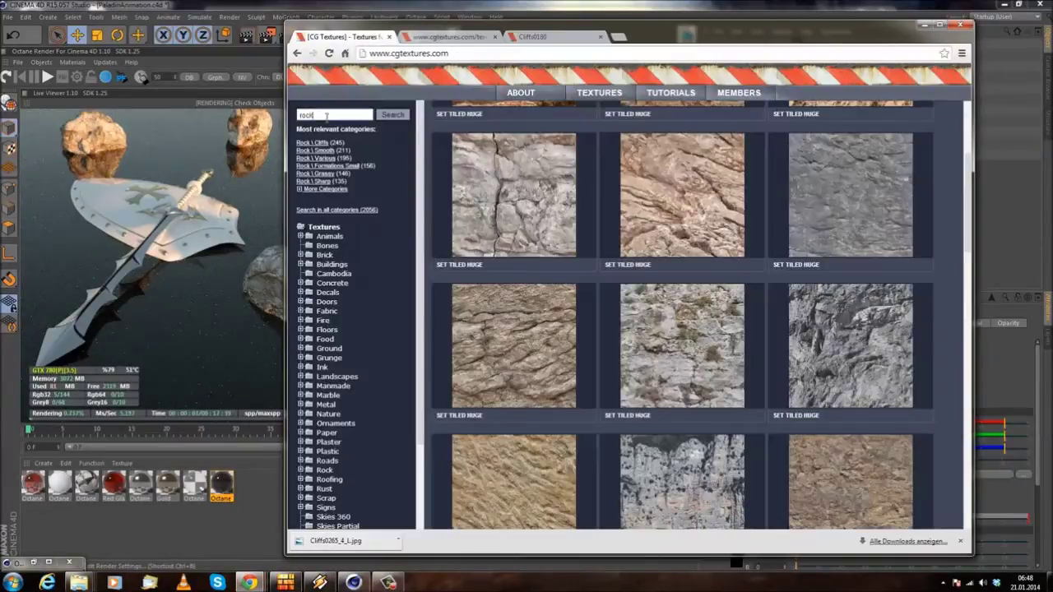
type("stone")
key("Return")
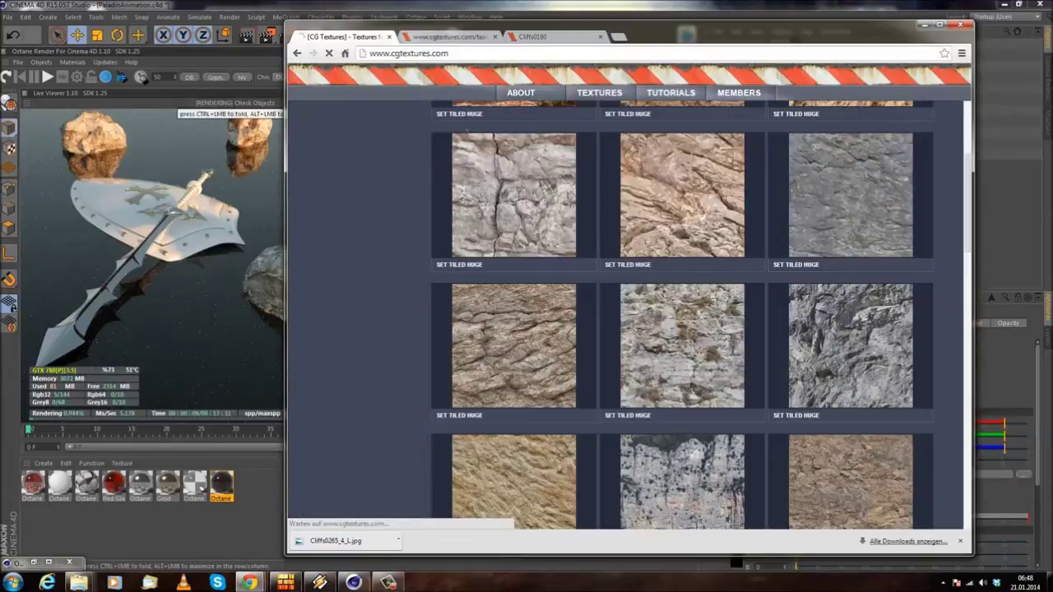
- Browse the stone results and open the GravelCobble0023 pebble texture's page
scroll(726, 318, "down", 5)
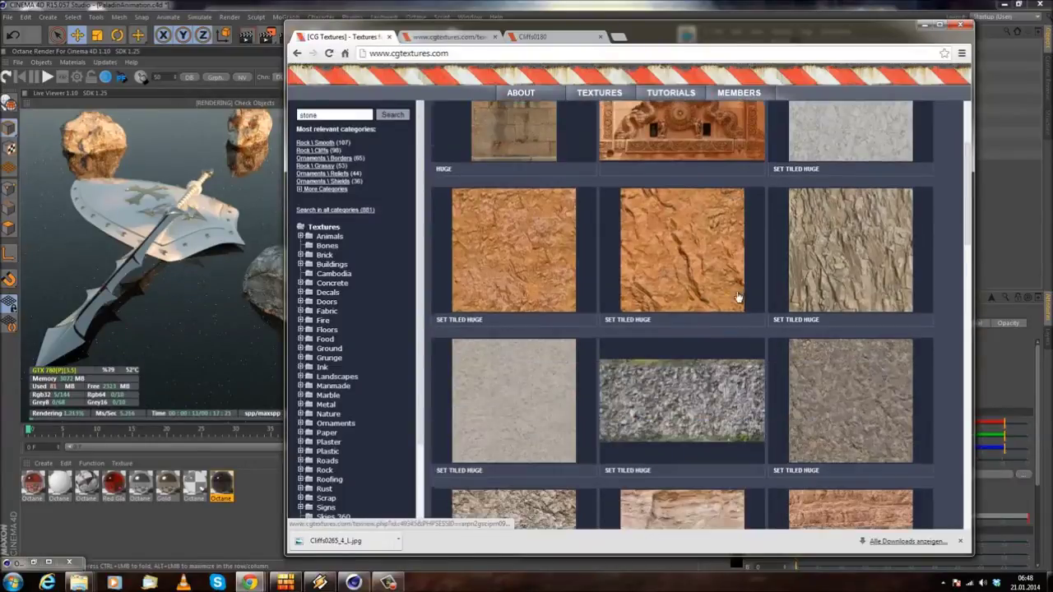
scroll(675, 272, "up", 1)
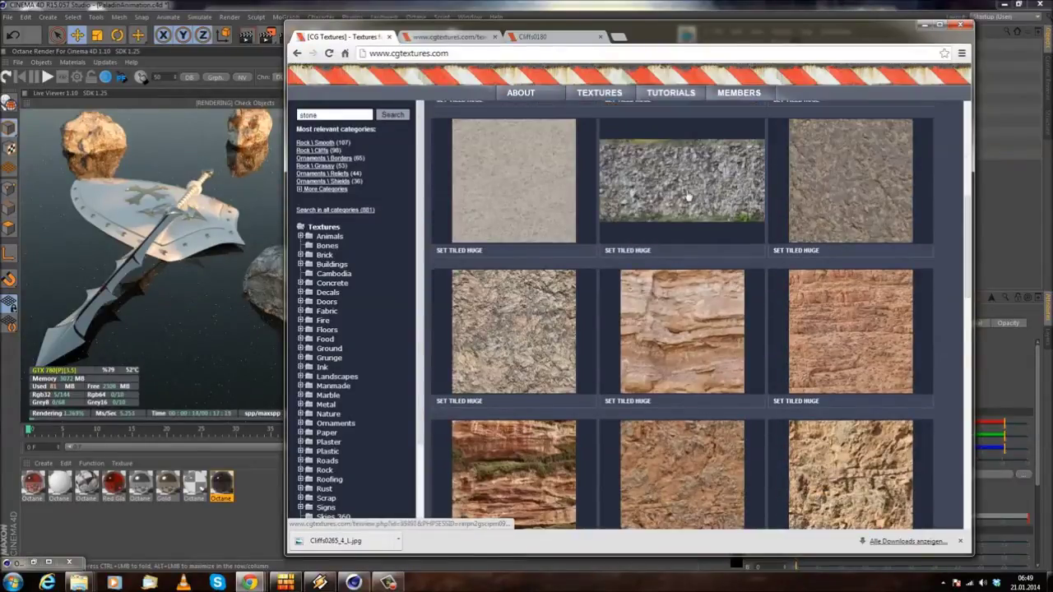
scroll(667, 209, "down", 8)
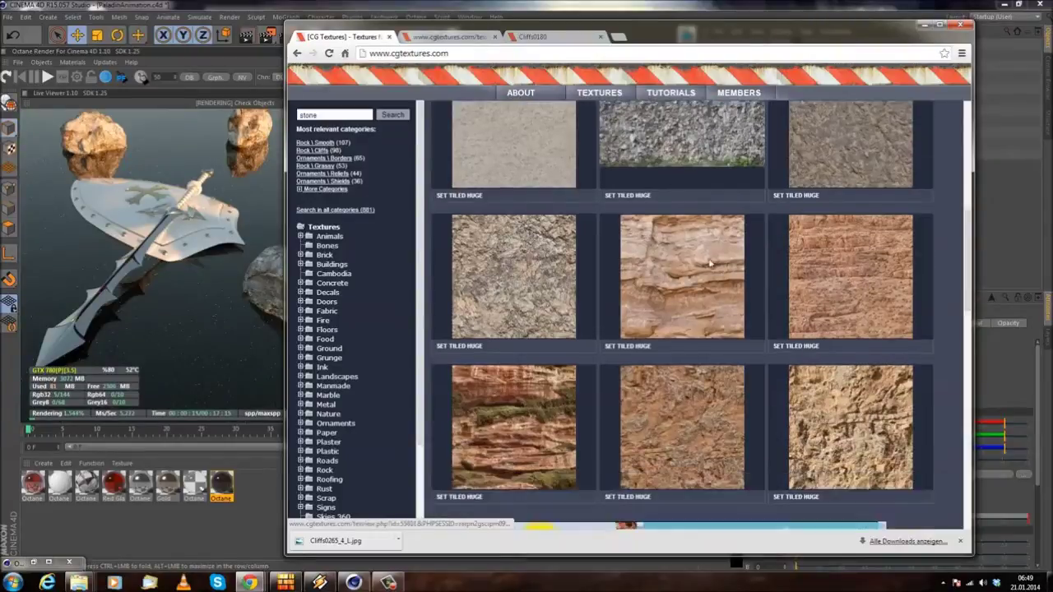
scroll(691, 288, "down", 6)
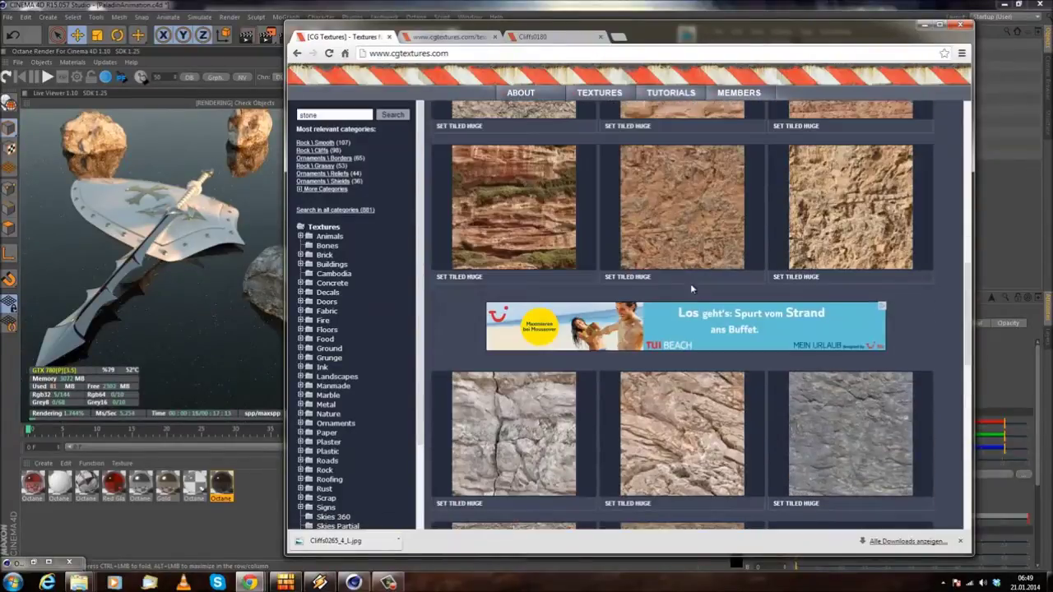
scroll(663, 292, "down", 8)
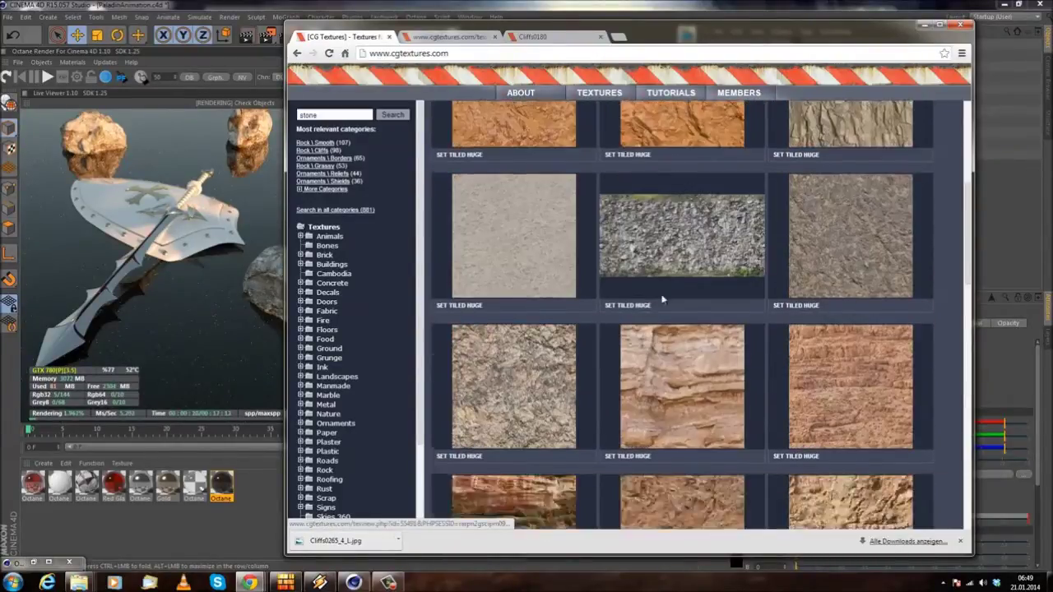
scroll(648, 316, "up", 3)
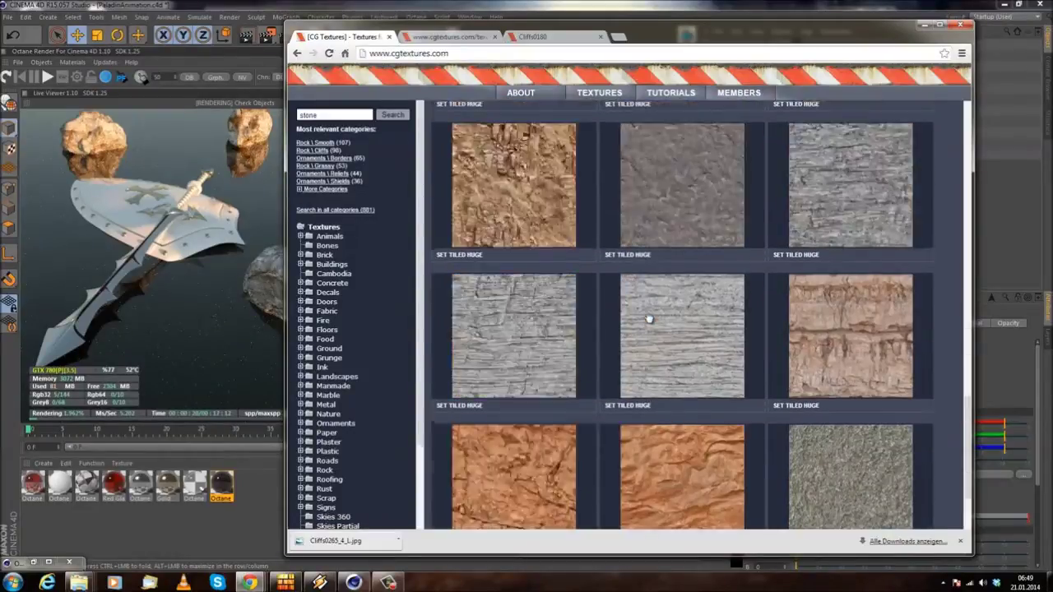
left_click(805, 213)
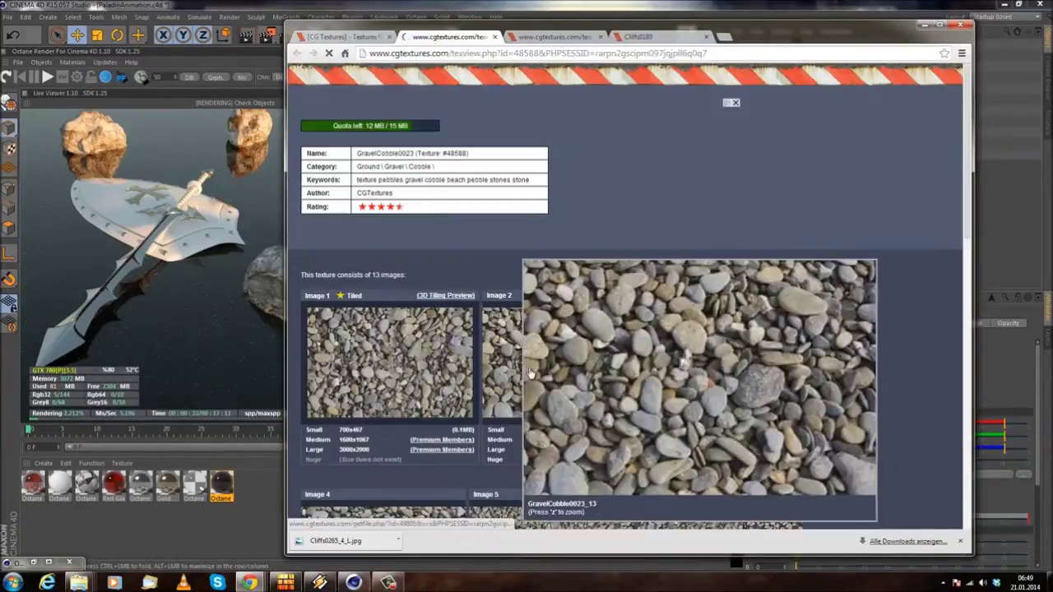
- Download the Large 3000x2000 version of Image 5 and load GravelCobble0023_16_L.jpg as the ground material's diffuse texture in Cinema 4D
scroll(592, 294, "down", 2)
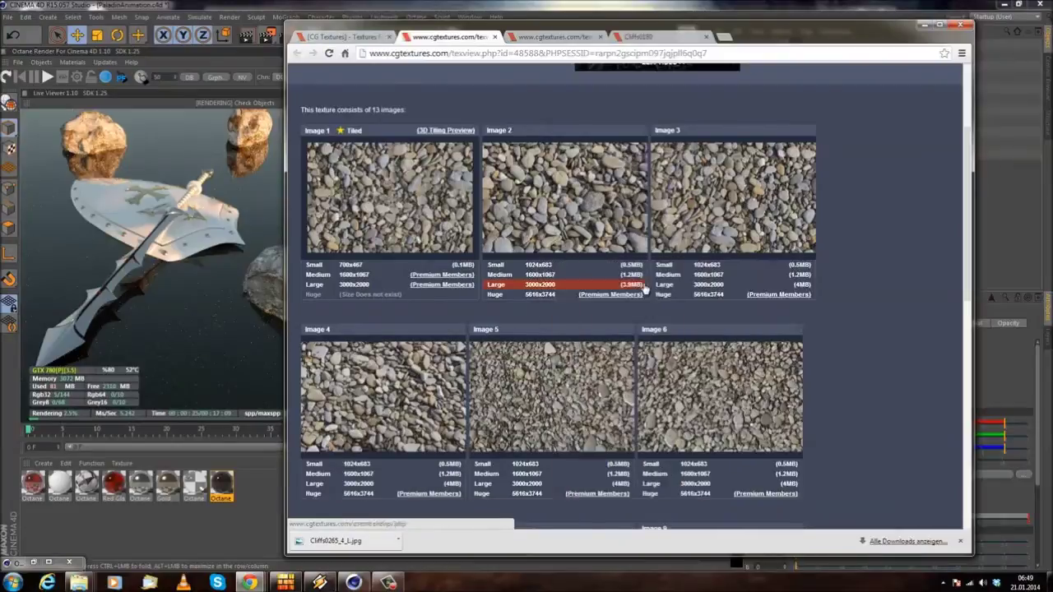
scroll(547, 329, "down", 2)
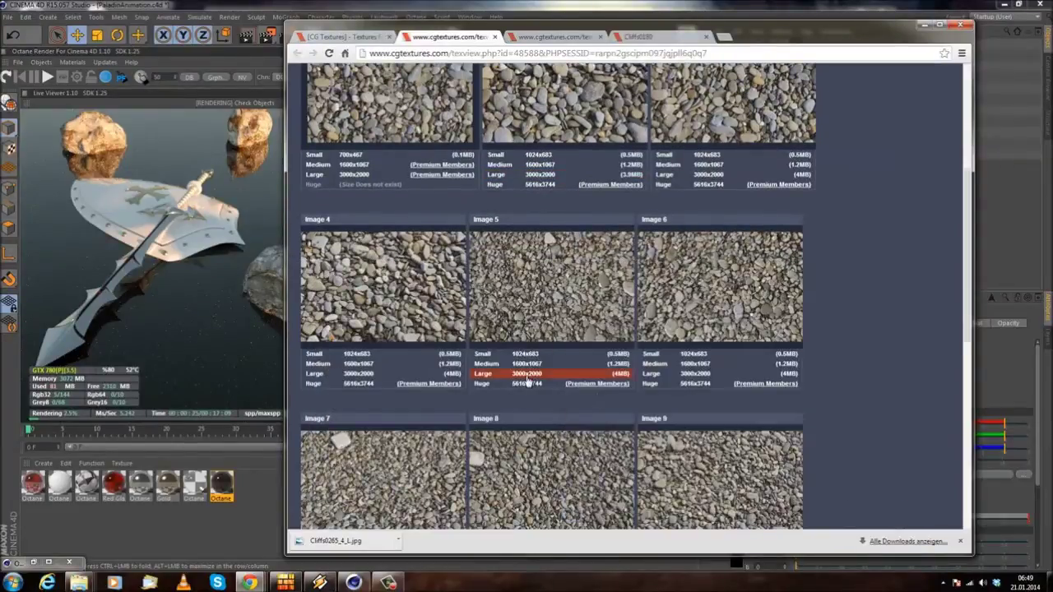
left_click(528, 376)
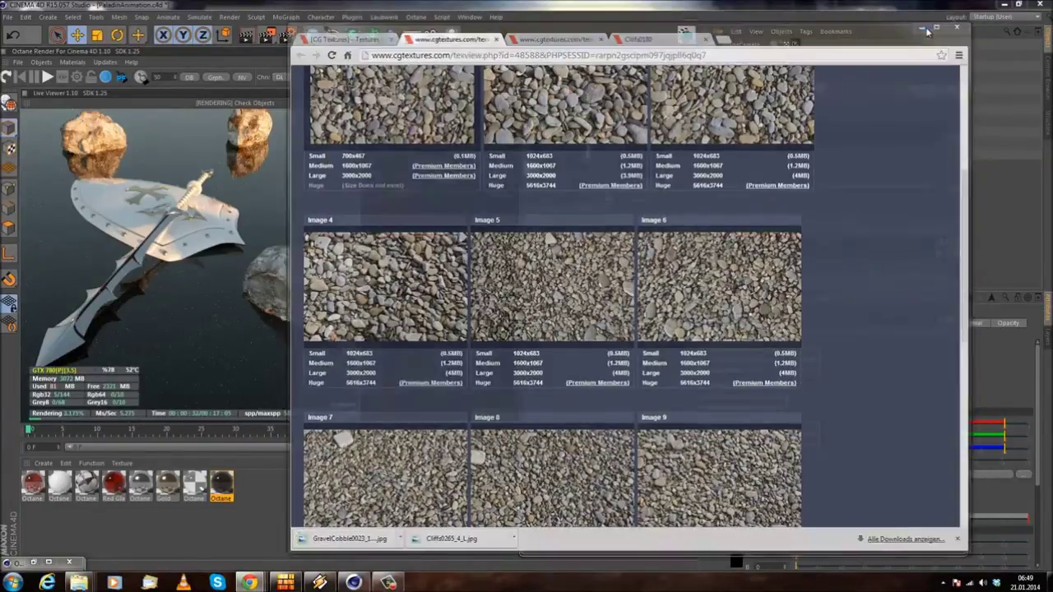
left_click(925, 26)
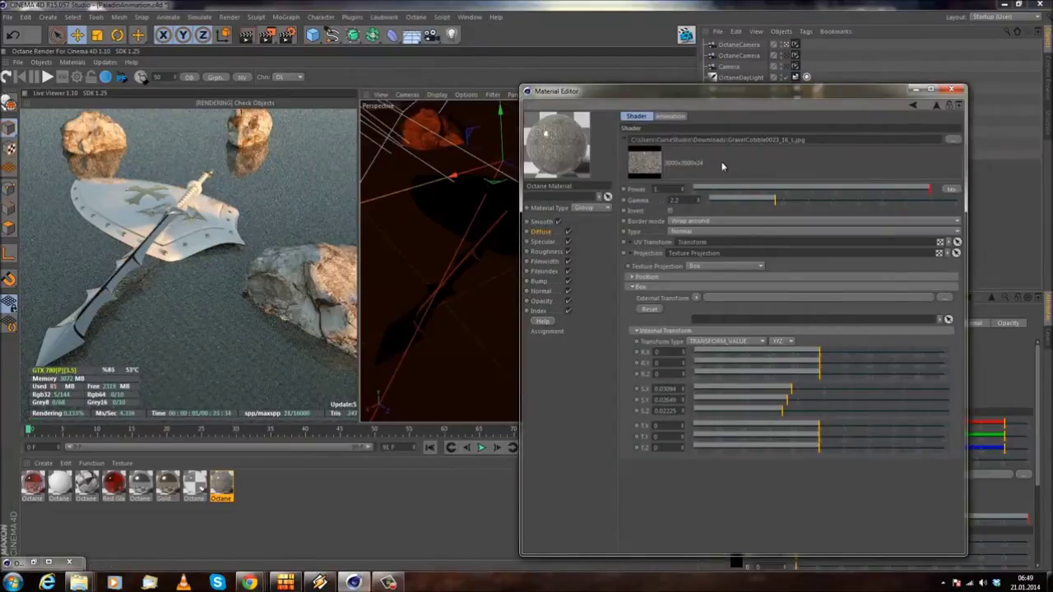
- Reset the gravel texture's box projection transform to a scale of 1 on all axes and restart the live render
left_click_drag(801, 392, 842, 389)
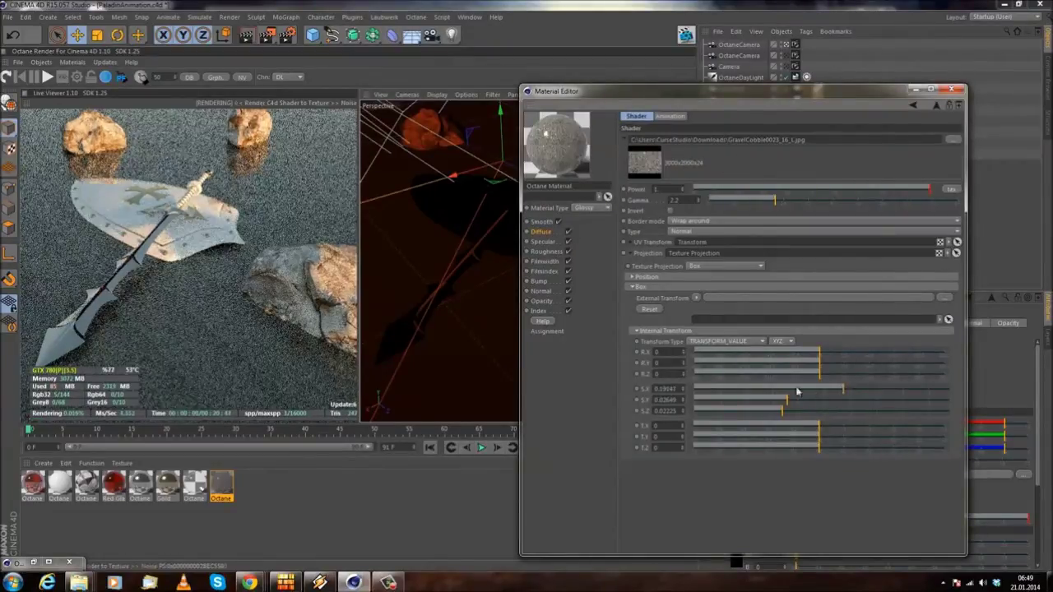
left_click(649, 309)
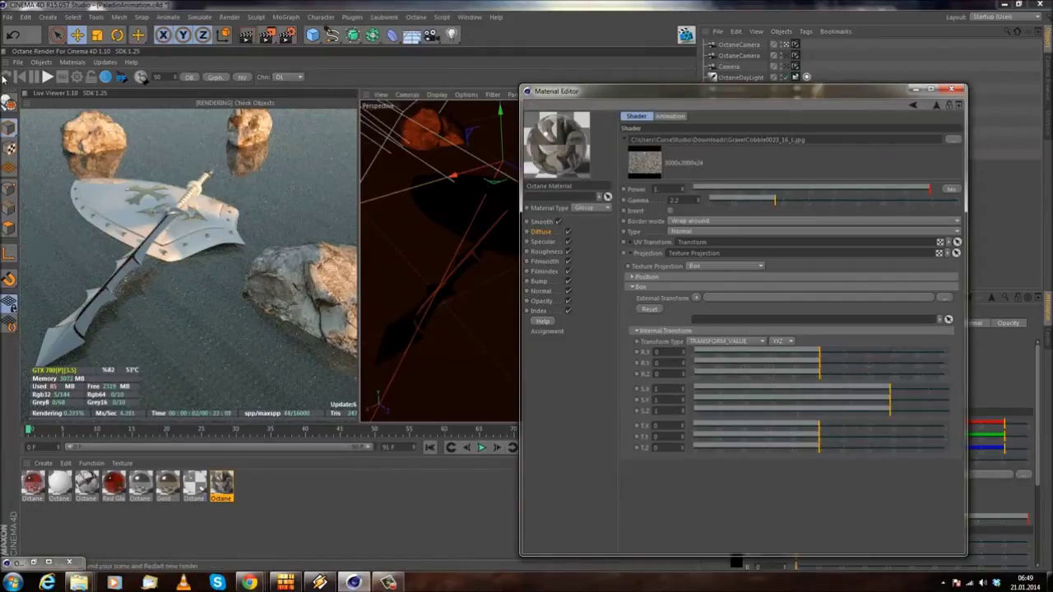
left_click(5, 76)
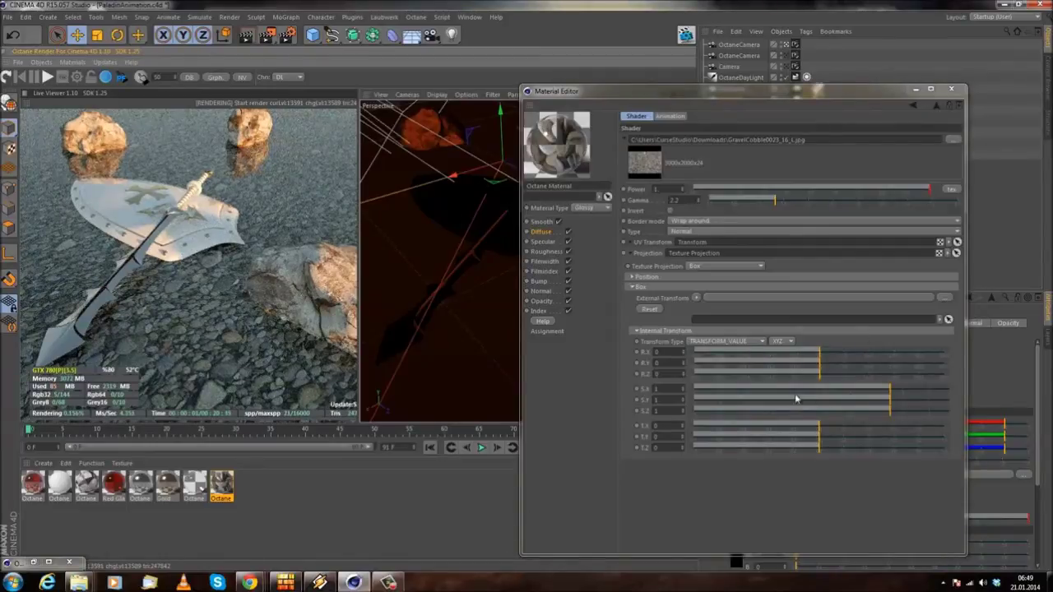
- Adjust the gravel texture's box projection scale to about 0.716 in X, 0.408 in Y and 0.323 in Z
left_click_drag(890, 390, 844, 389)
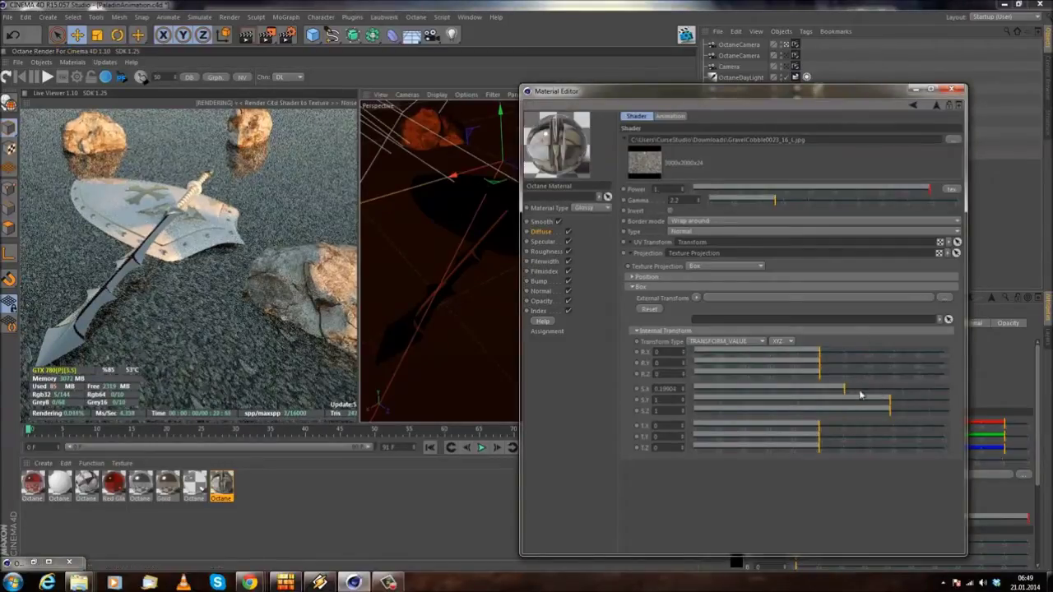
left_click_drag(889, 400, 839, 411)
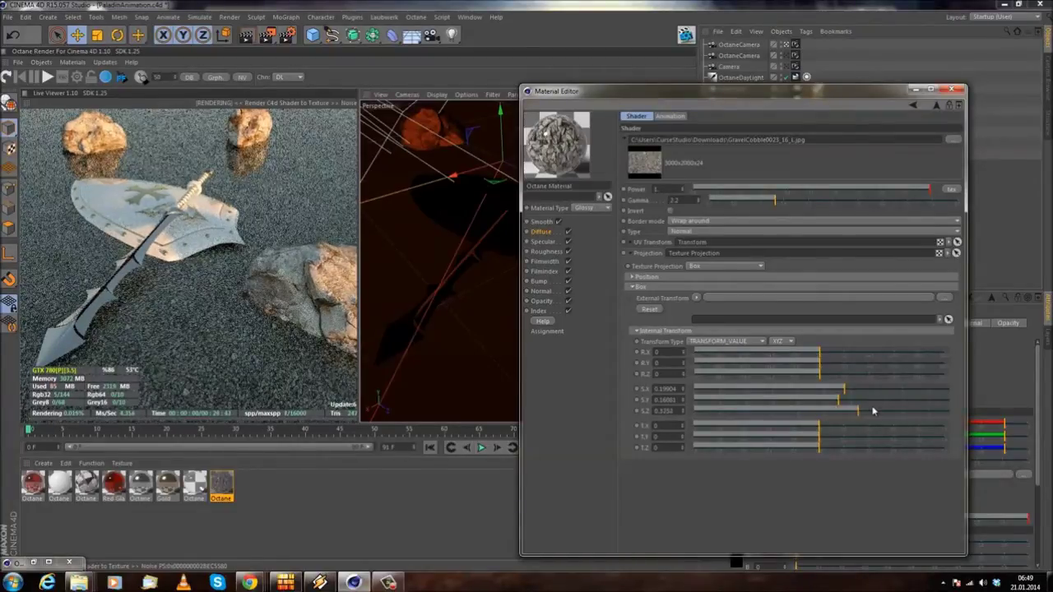
left_click_drag(838, 411, 858, 411)
left_click(865, 401)
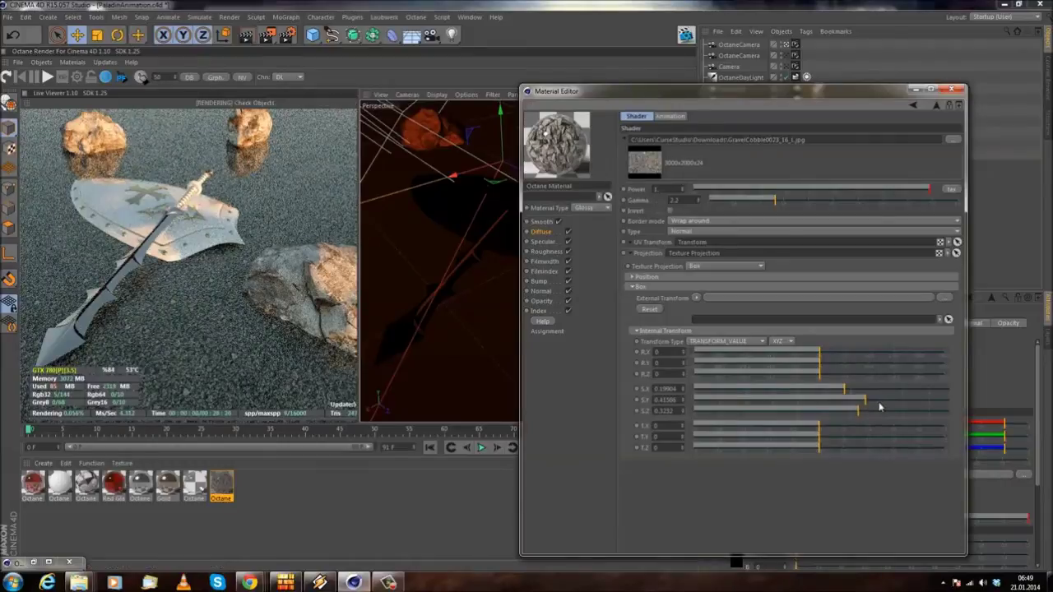
left_click(865, 400)
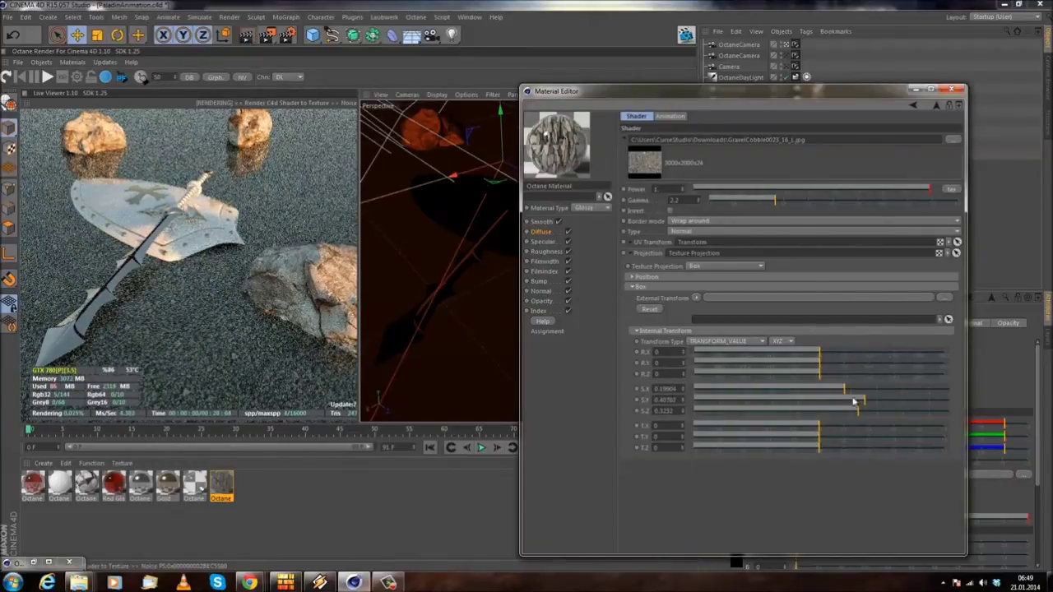
left_click(843, 389)
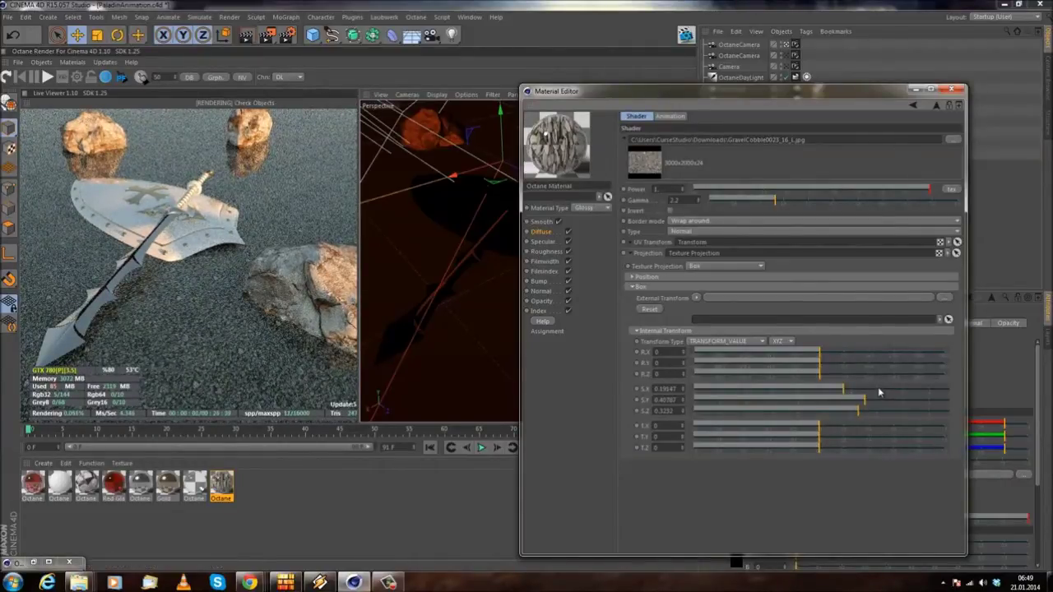
left_click(882, 389)
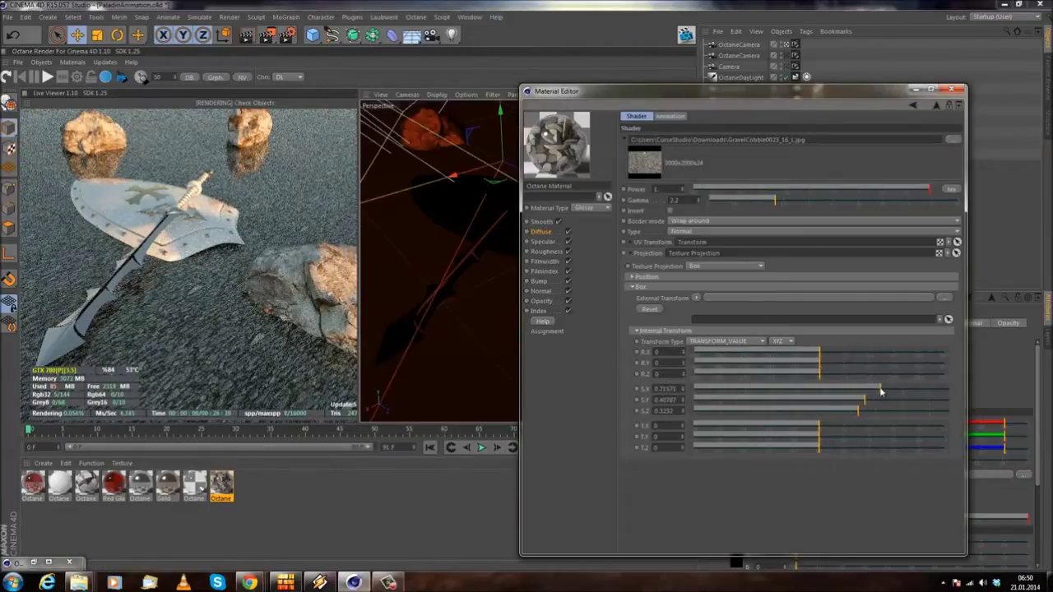
- Set the gravel texture's box projection X scale to about 0.4 and close its material editor
left_click(864, 389)
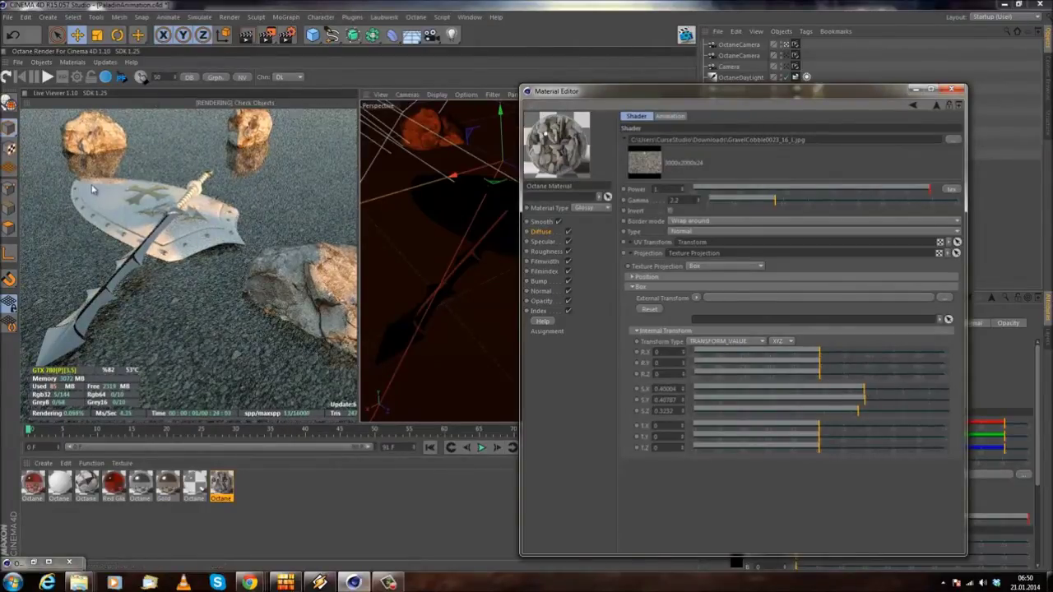
left_click(952, 89)
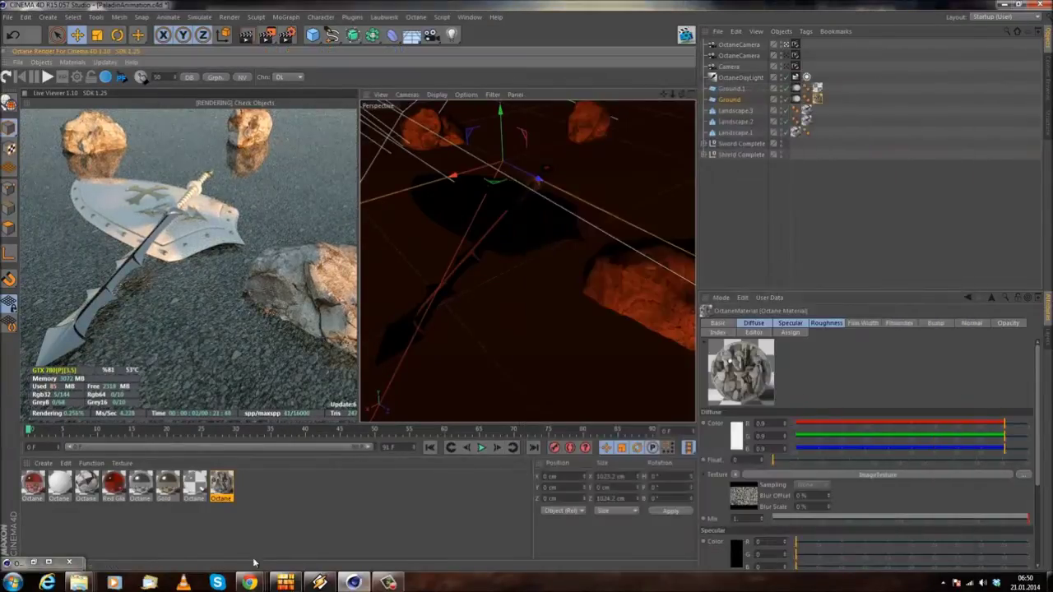
- Open the clear specular material beside the gravel one and raise the scale of its medium's absorption to 36
double_click(194, 484)
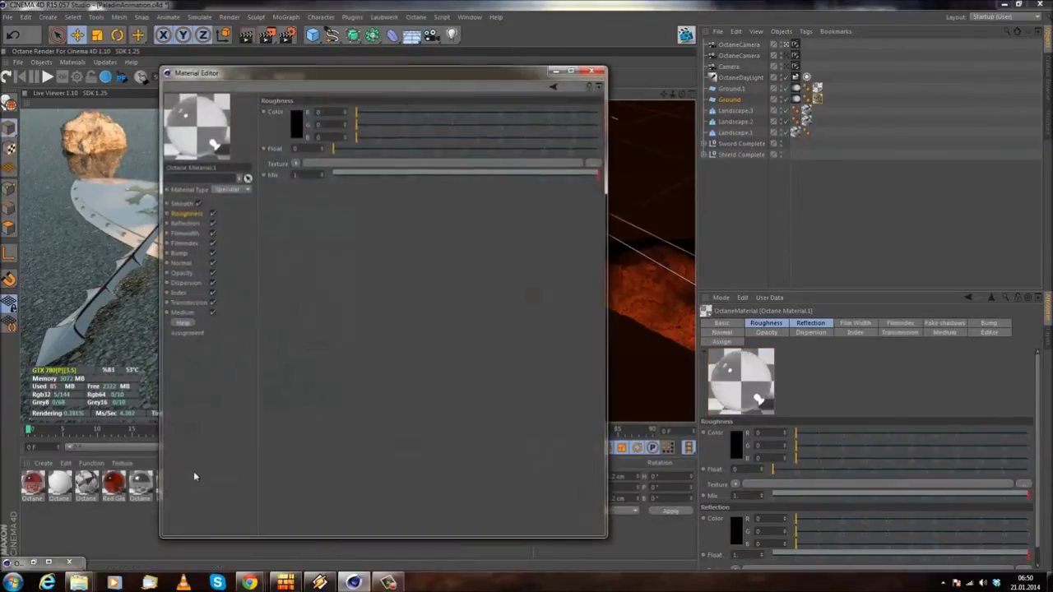
left_click_drag(303, 73, 543, 88)
left_click(428, 315)
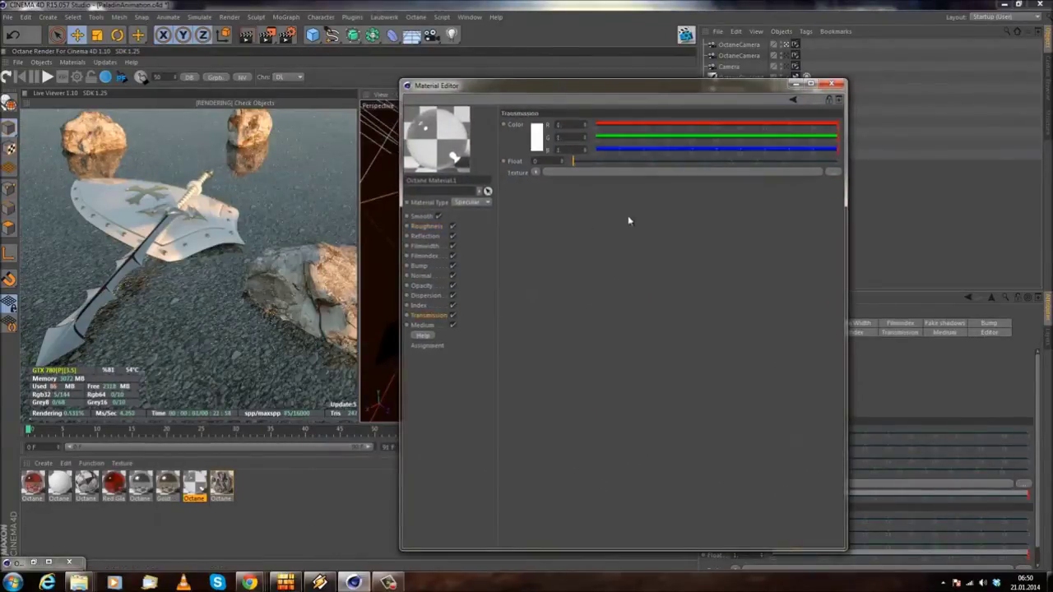
left_click(422, 326)
left_click(426, 296)
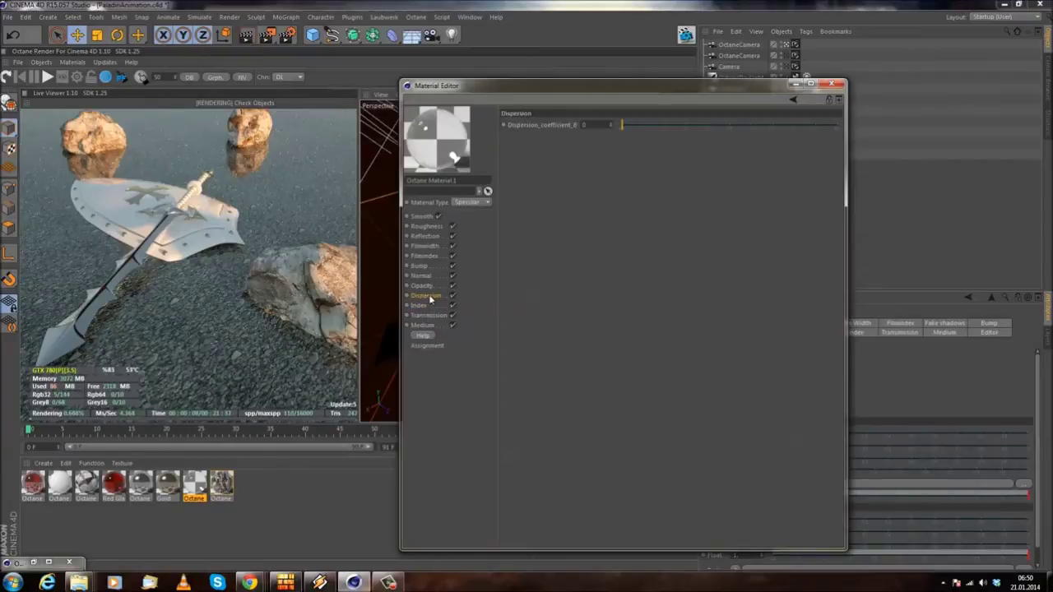
left_click(422, 326)
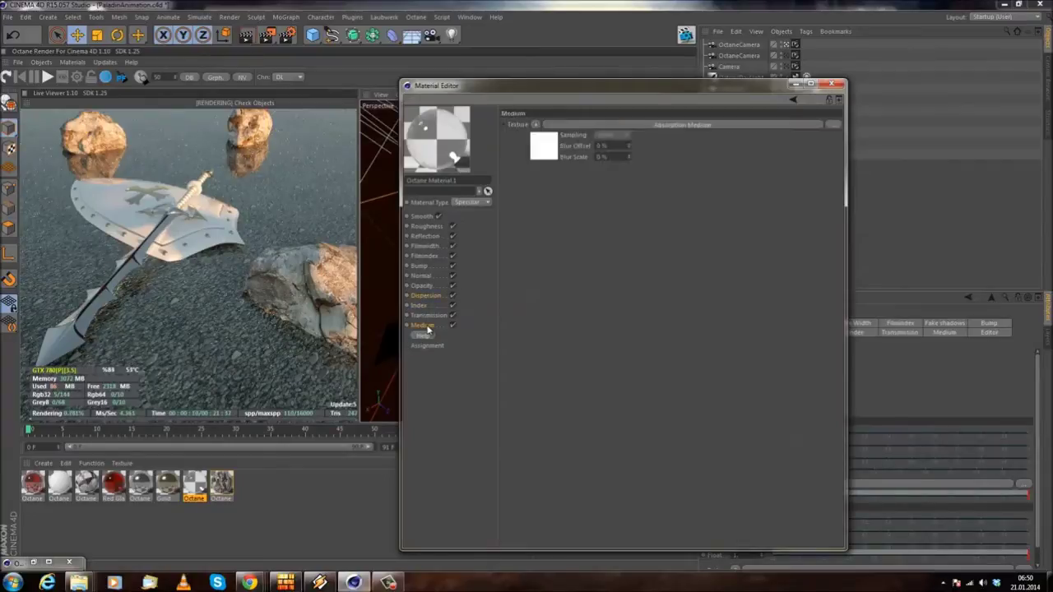
left_click(682, 125)
mouse_move(599, 159)
left_mouse_down()
mouse_move(705, 158)
mouse_move(615, 158)
left_mouse_up()
left_click(663, 114)
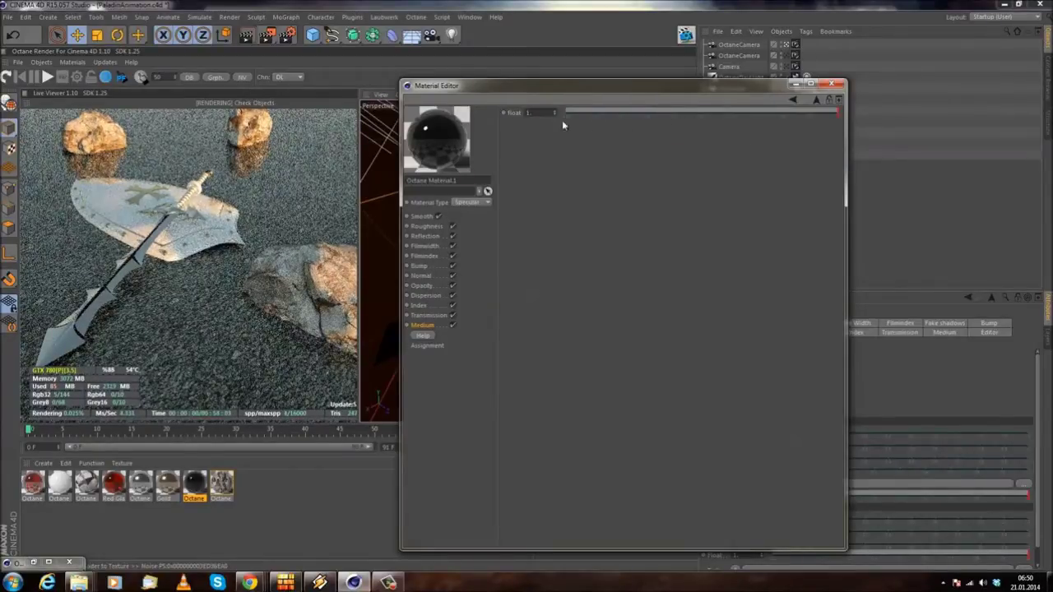
left_click(791, 99)
left_click_drag(592, 162, 596, 160)
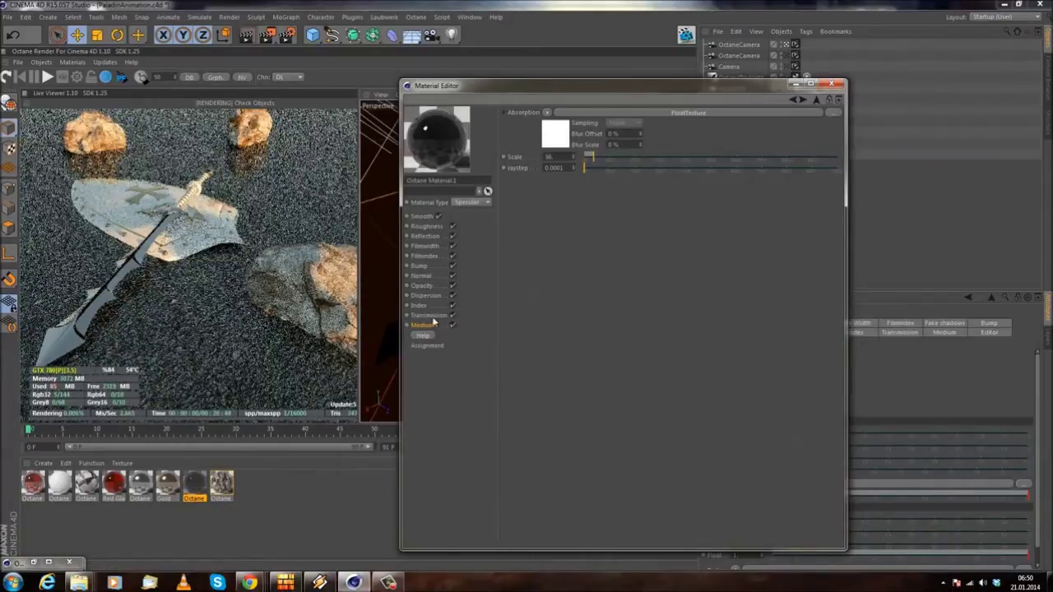
- Set the specular material's transmission colour to a dark green of about 0.06 red, 0.076 green and 0.033 blue
left_click(430, 316)
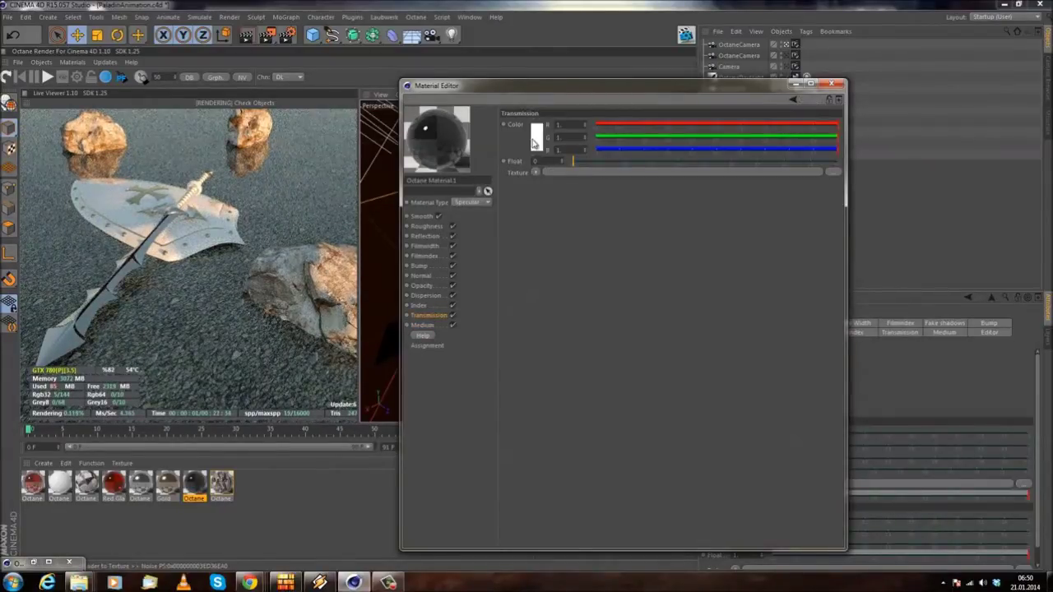
left_click(536, 140)
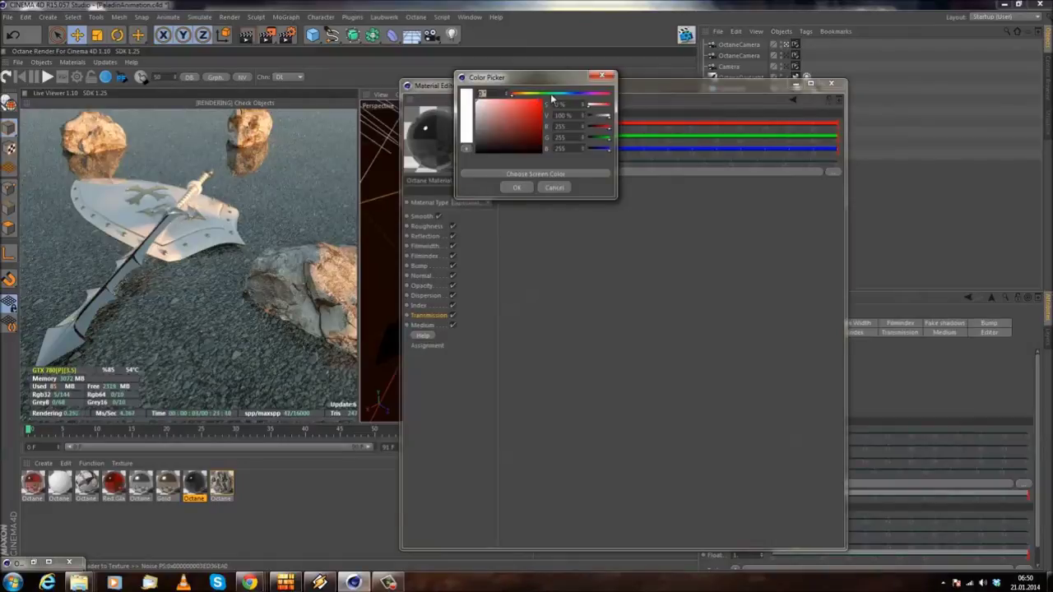
left_click_drag(553, 99, 534, 99)
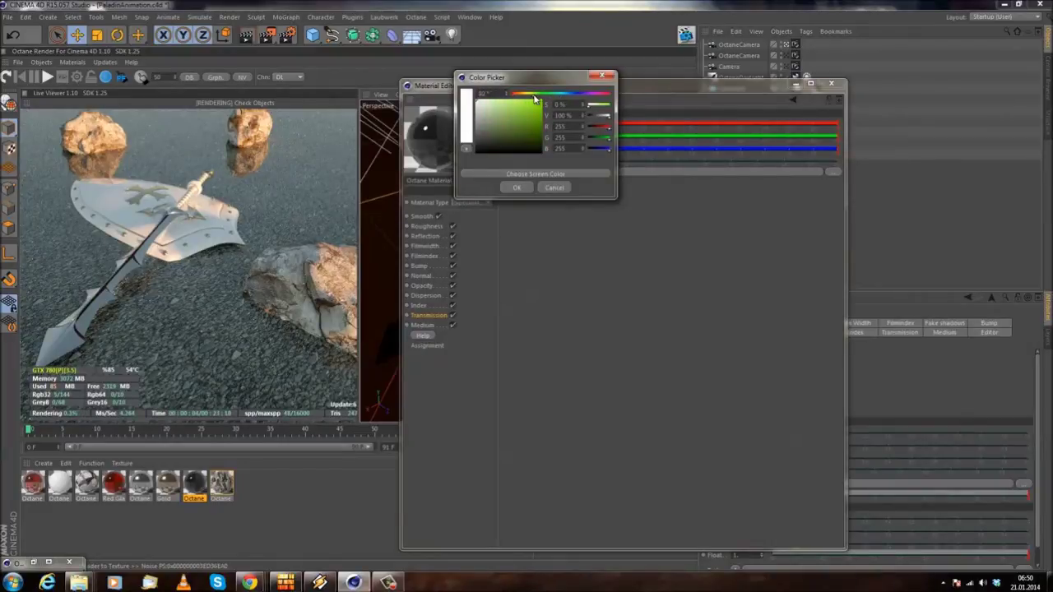
left_click(521, 142)
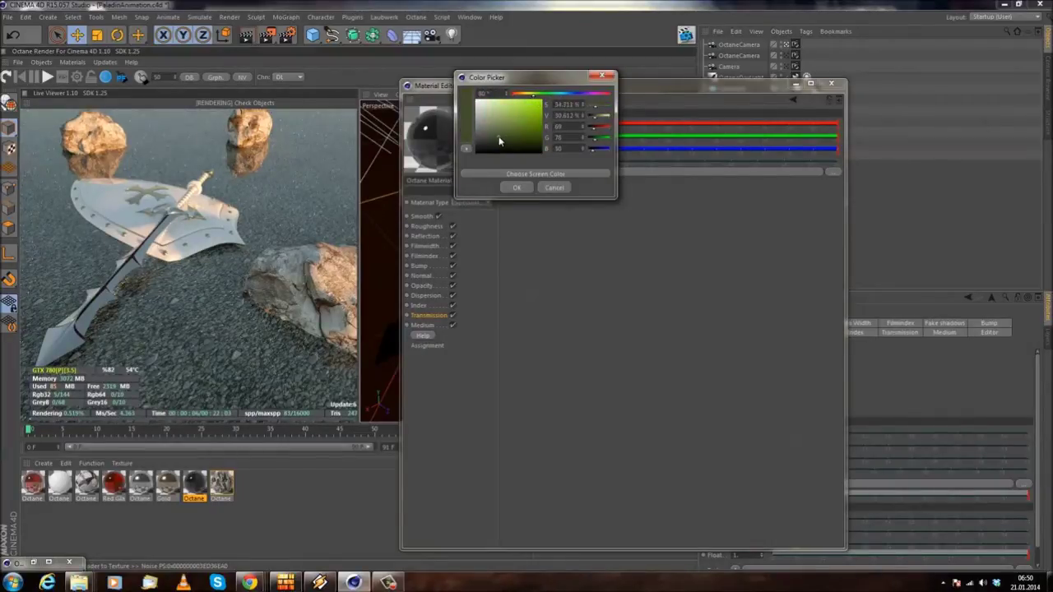
left_click(515, 188)
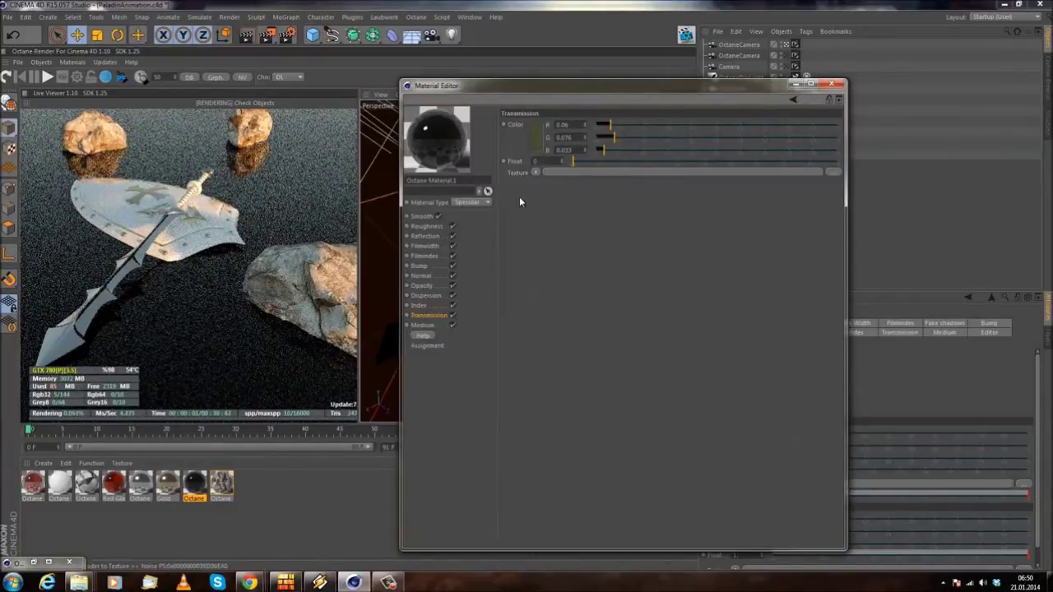
- Lower the medium's absorption scale to 0.01 and reduce the transmission colour's saturation to 9%
left_click(424, 325)
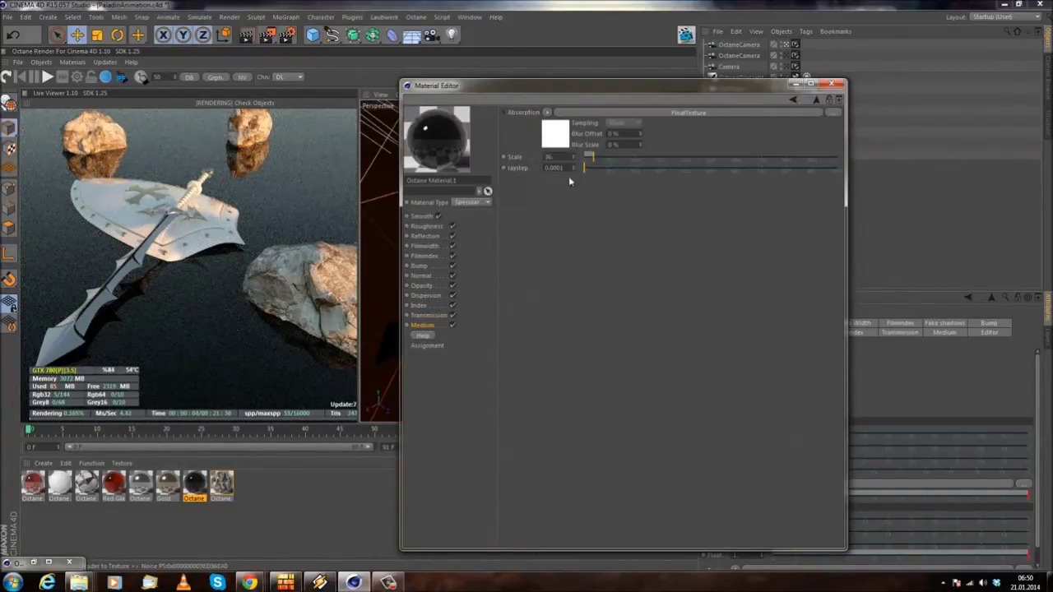
left_click_drag(593, 156, 585, 157)
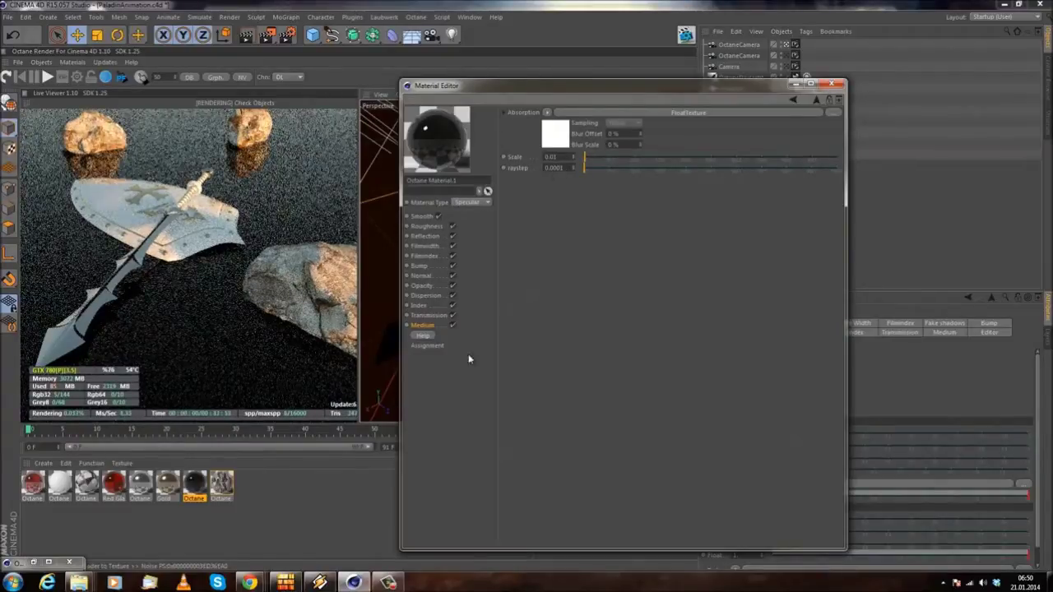
left_click(440, 315)
left_click(542, 145)
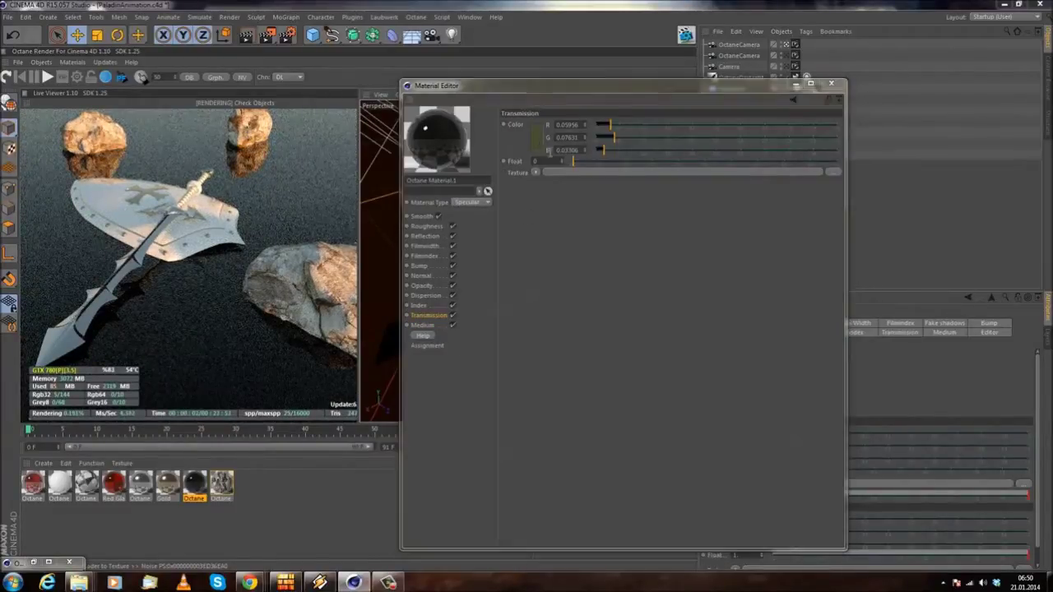
left_click_drag(600, 117, 595, 116)
left_click(522, 194)
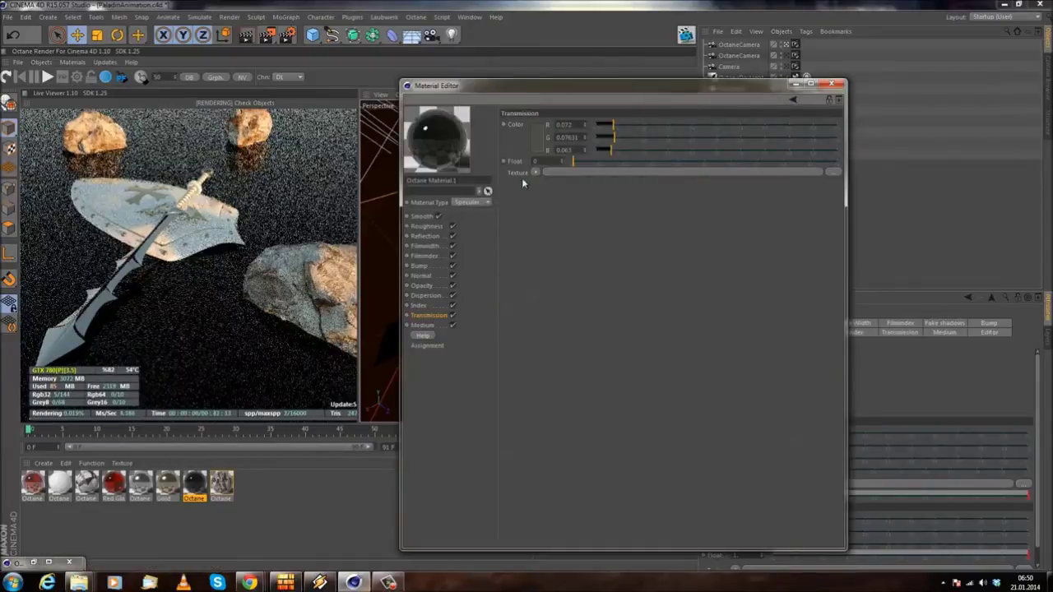
- Try a transmission colour brightness of 57%, settle on about 0.112 red, 0.119 green and 0.096 blue, and close the material editor
left_click(542, 145)
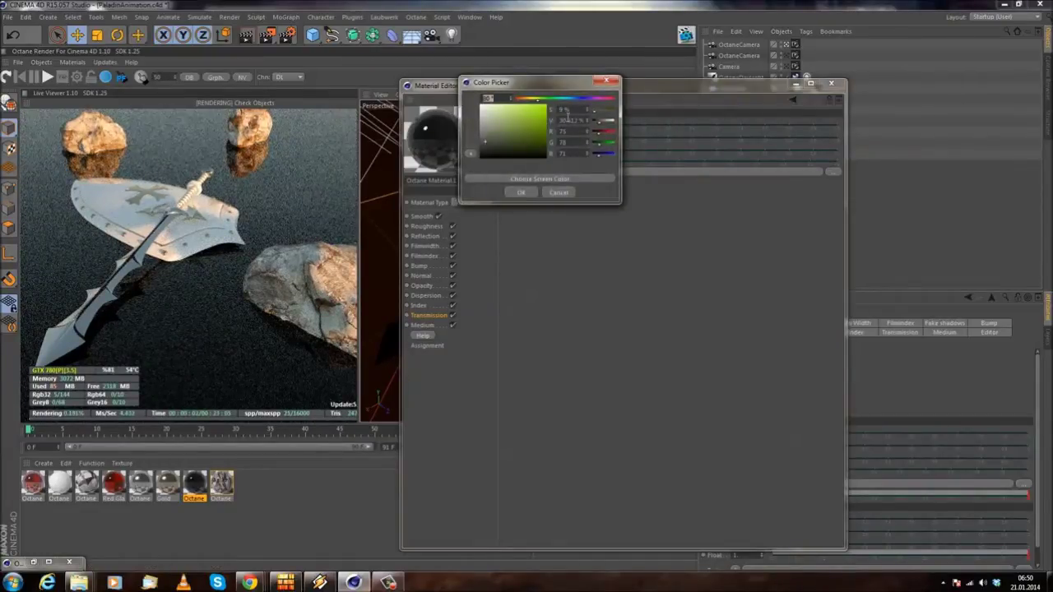
left_click_drag(603, 124, 606, 126)
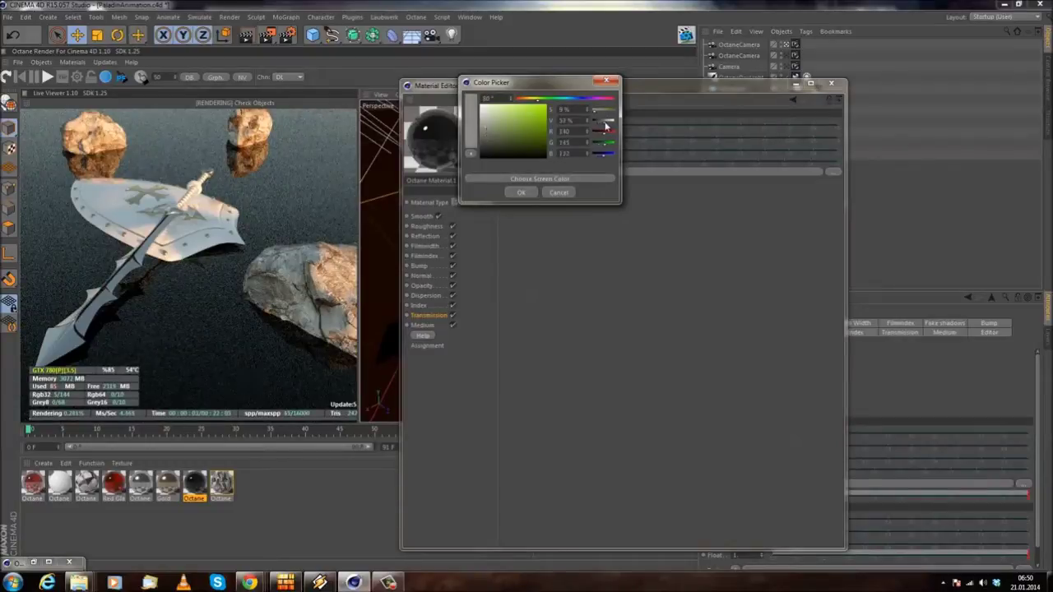
left_click(522, 192)
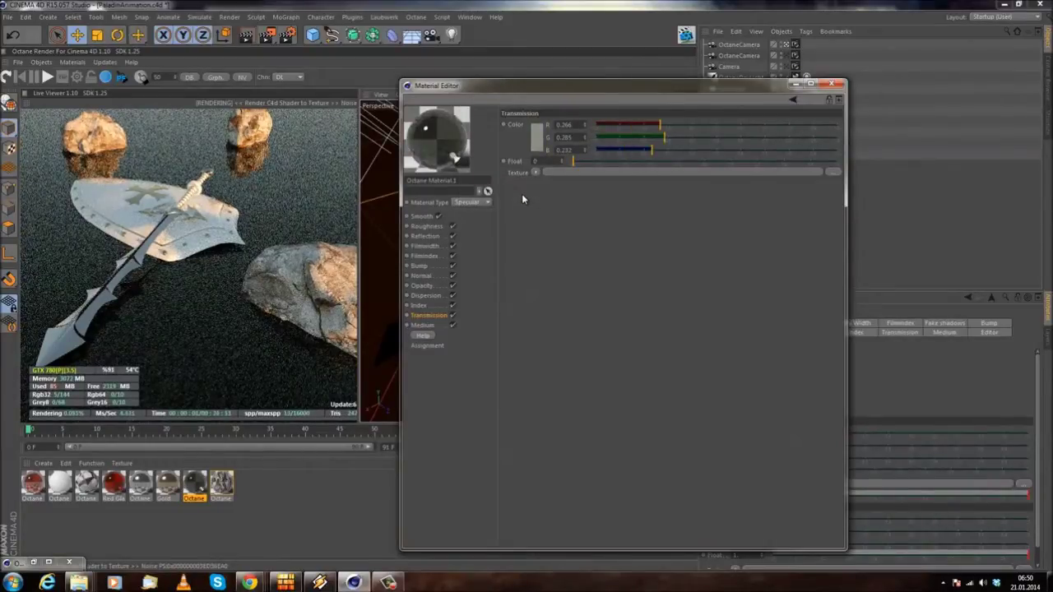
left_click(536, 140)
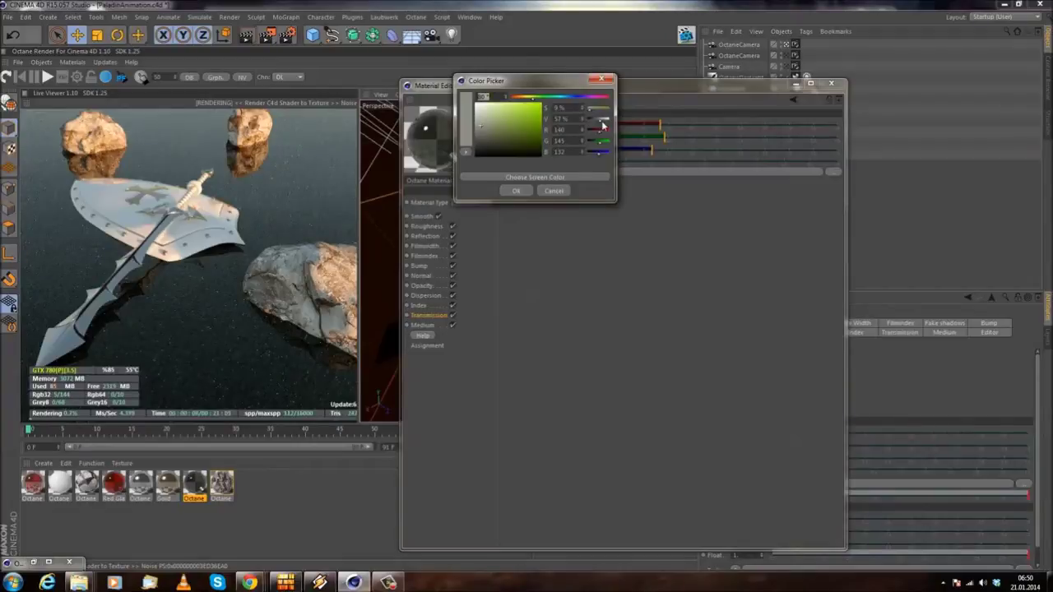
left_click(516, 190)
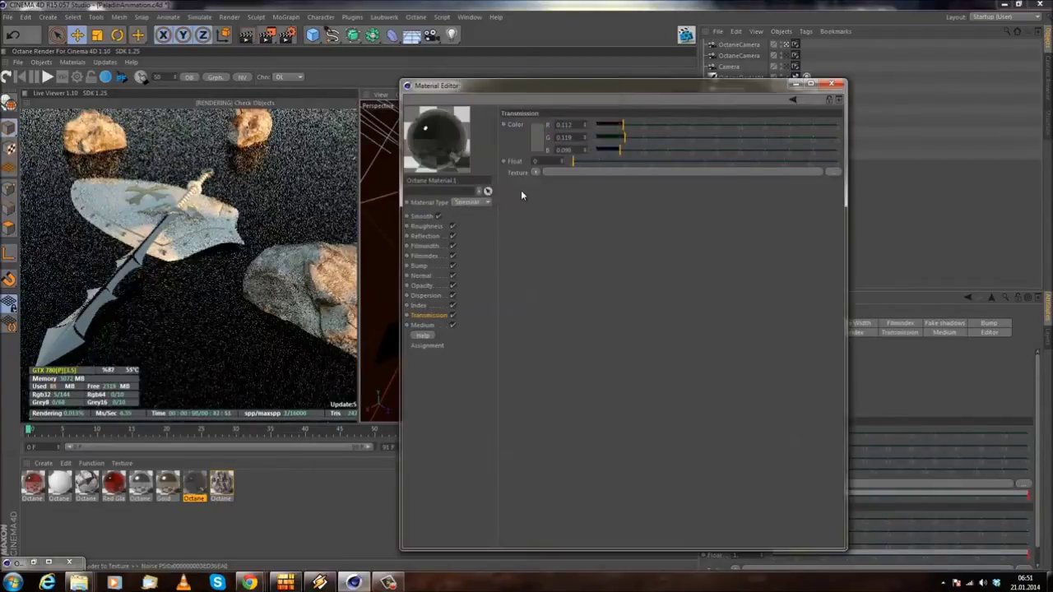
left_click(834, 85)
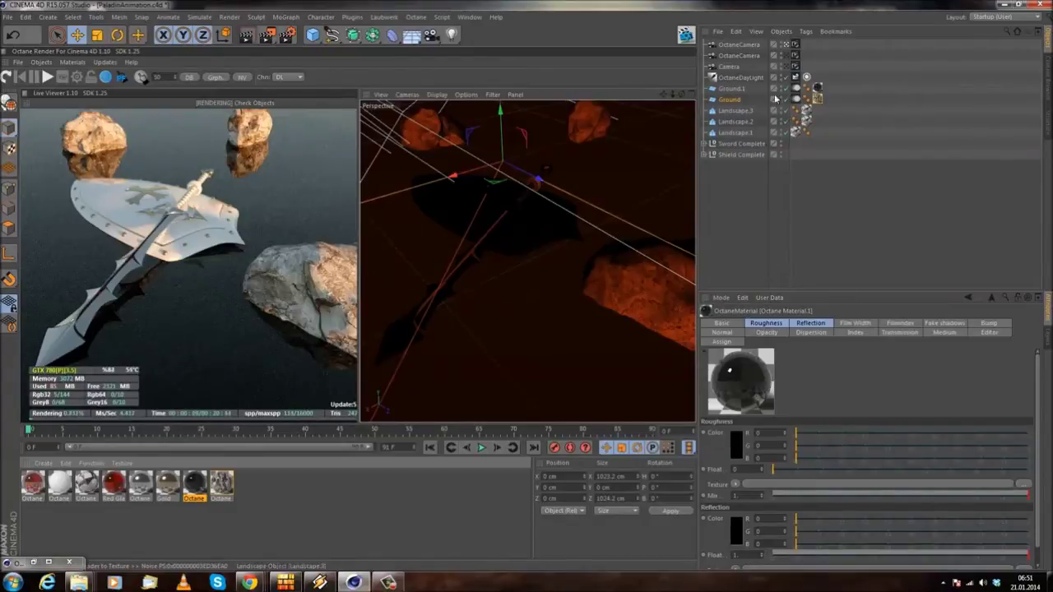
- Set the OctaneDayLight's power to 2 and, after trying a north offset of about 0.404, set it to about -0.213
left_click(807, 78)
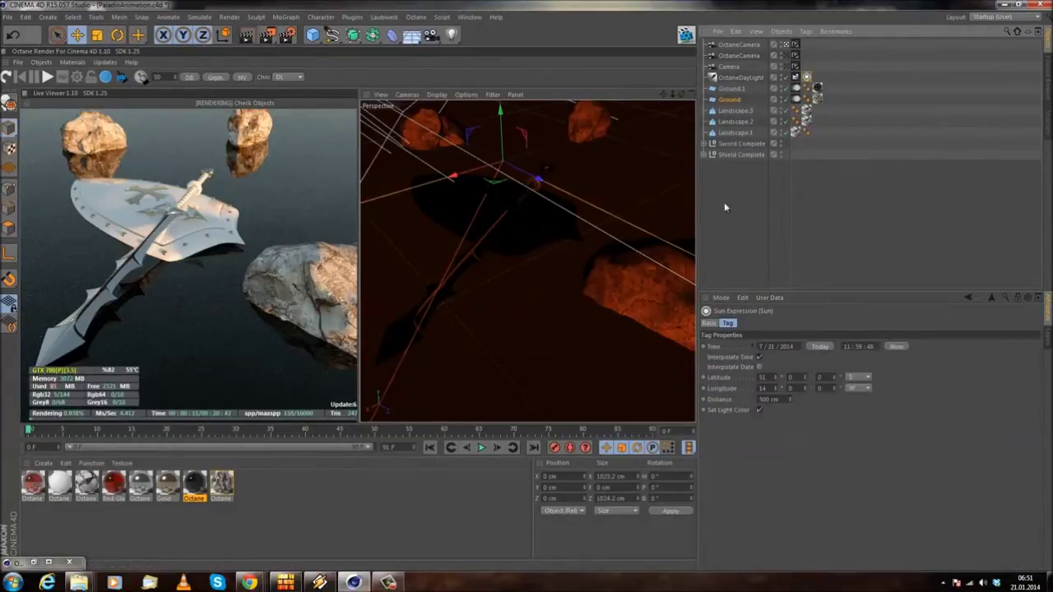
left_click(795, 77)
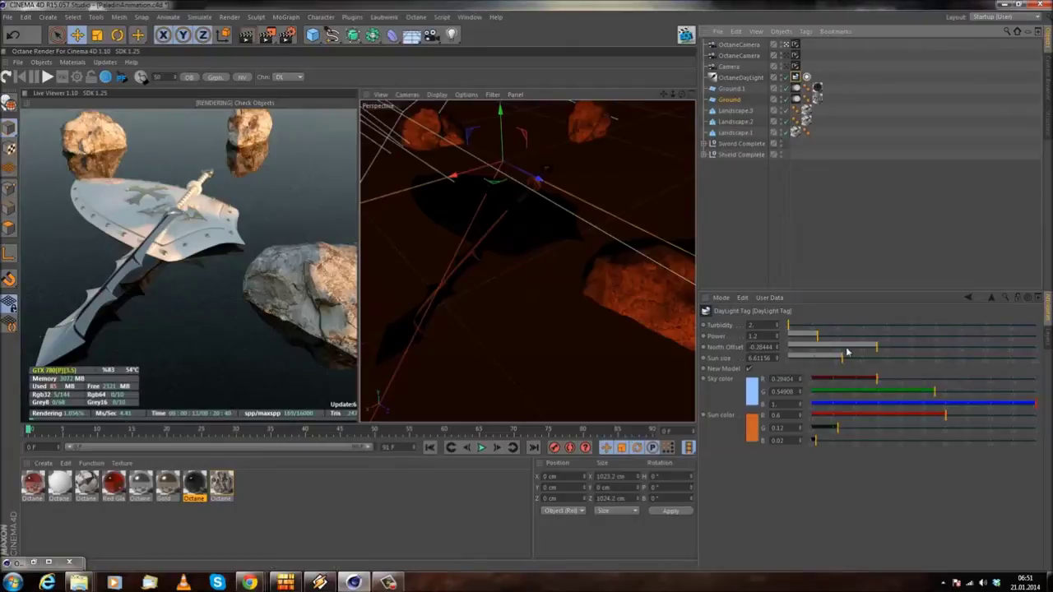
left_click_drag(877, 352, 963, 346)
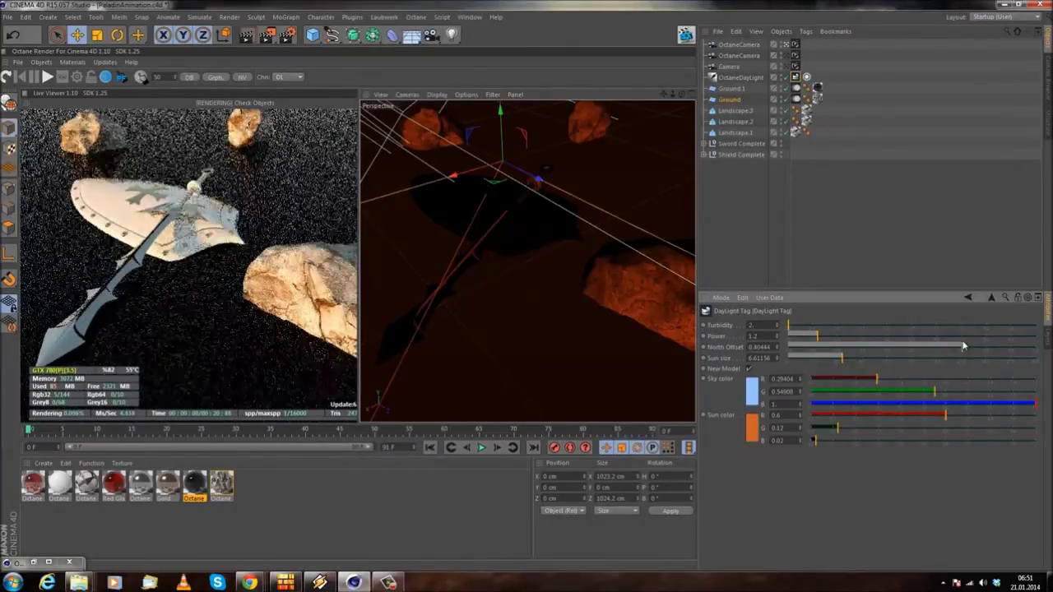
mouse_move(897, 336)
left_mouse_down()
mouse_move(930, 342)
mouse_move(891, 337)
left_mouse_up()
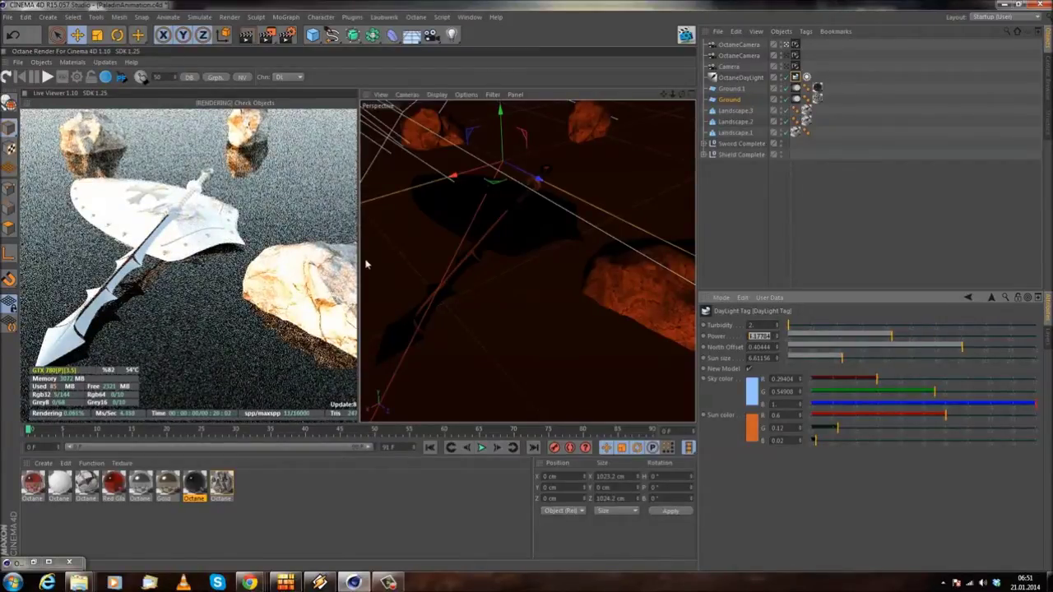
type("2")
key("Return")
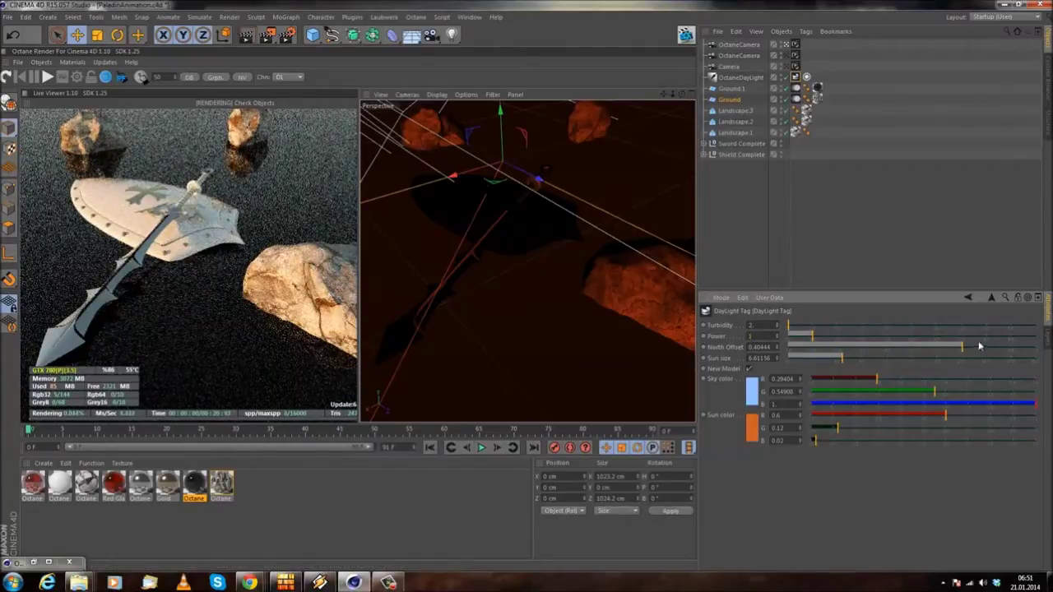
type("2")
key("Return")
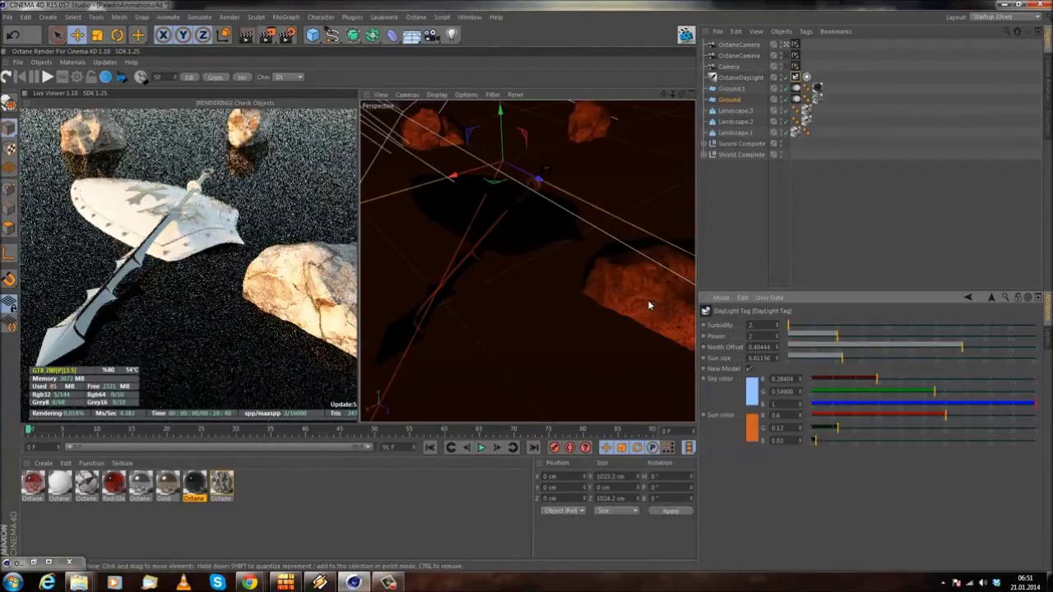
left_click_drag(943, 347, 887, 352)
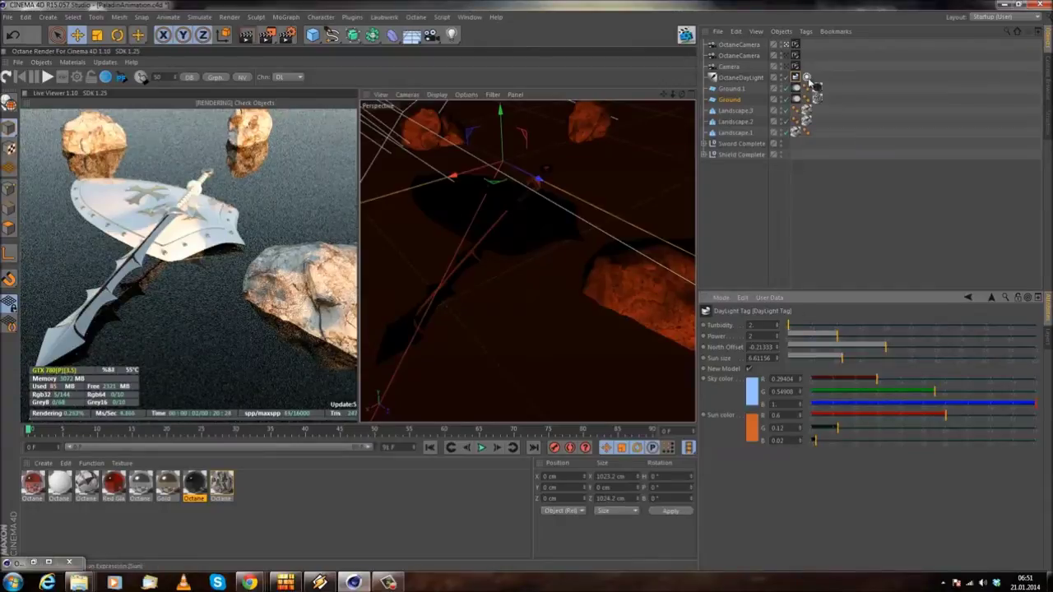
- Reset the daylight's sun expression to the current time, set its hour to 14 and restart the live render
left_click(807, 77)
left_click(852, 347)
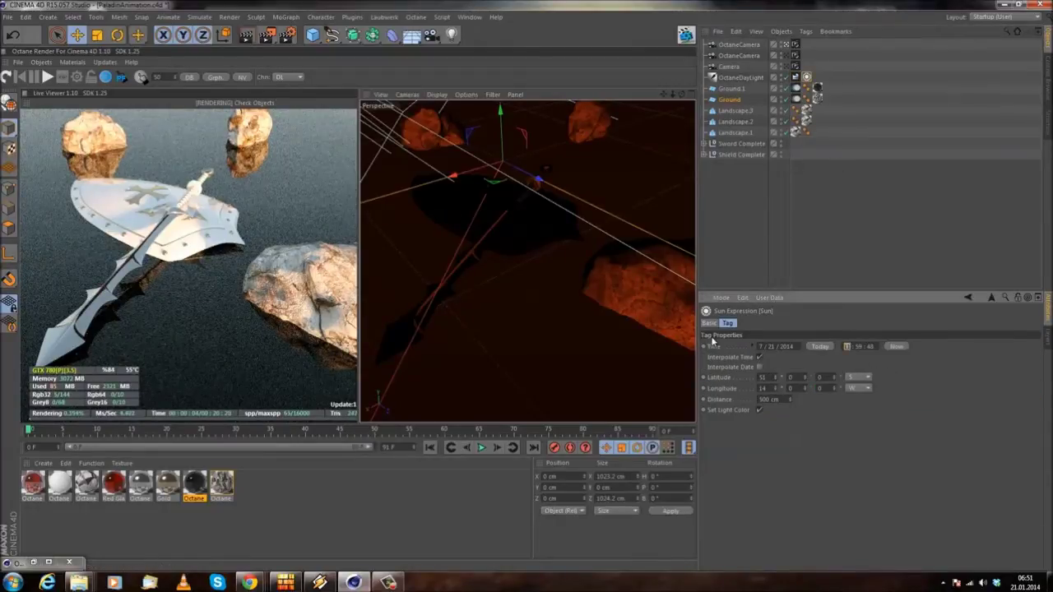
type("14")
key("Return")
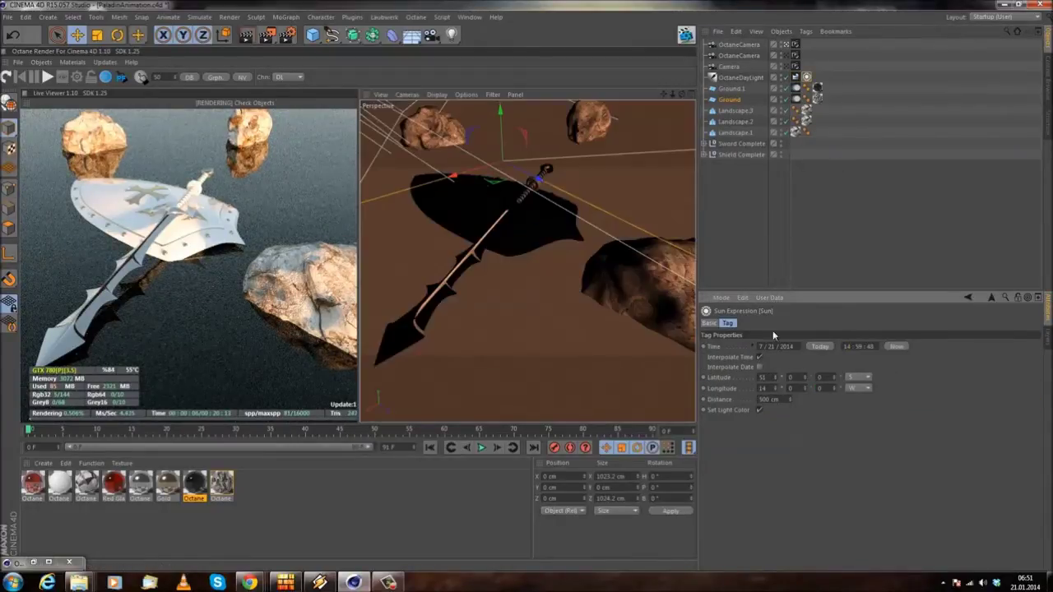
left_click(896, 347)
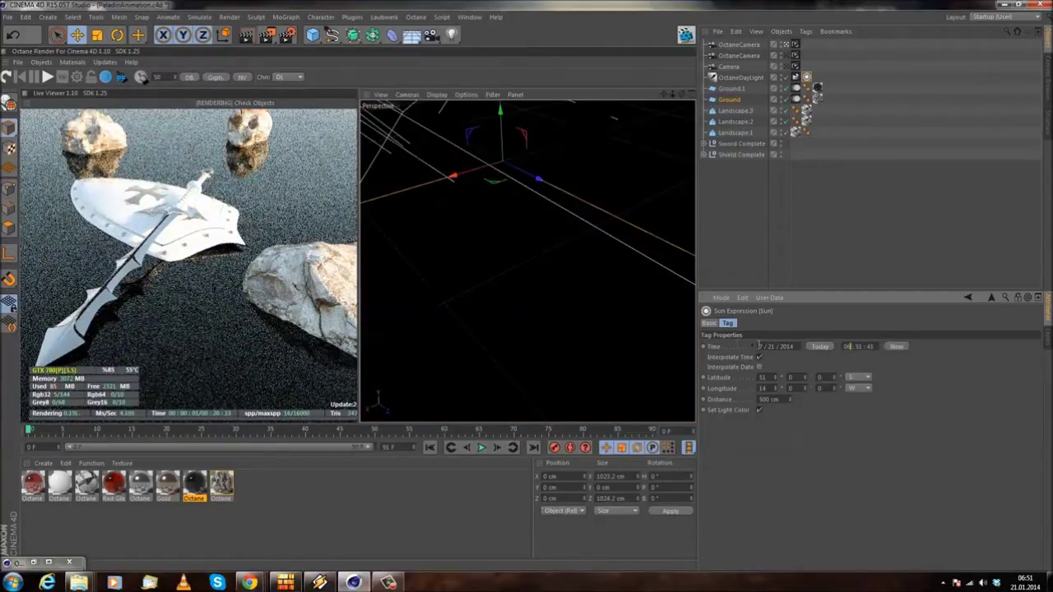
key("Return")
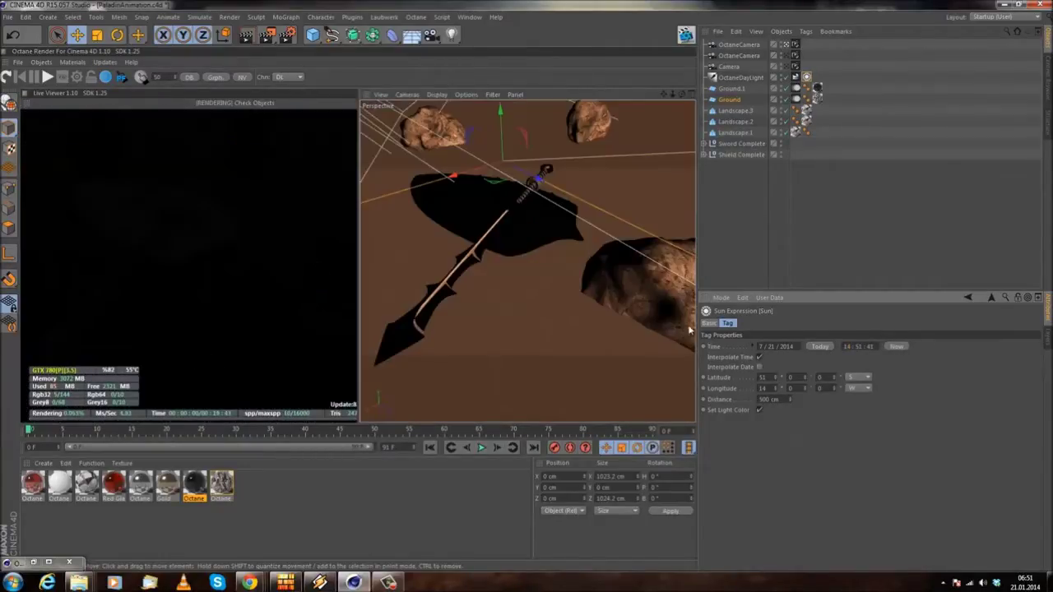
left_click(7, 77)
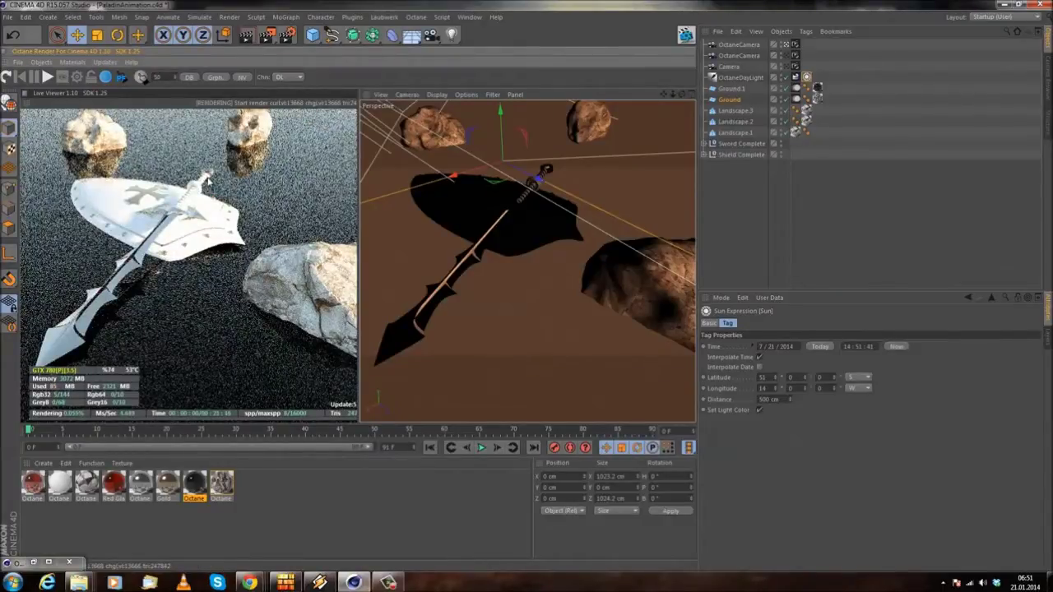
- Set the OctaneDayLight's power to 1, check its sun expression settings and return to the daylight settings
left_click(806, 76)
left_click_drag(771, 336, 745, 336)
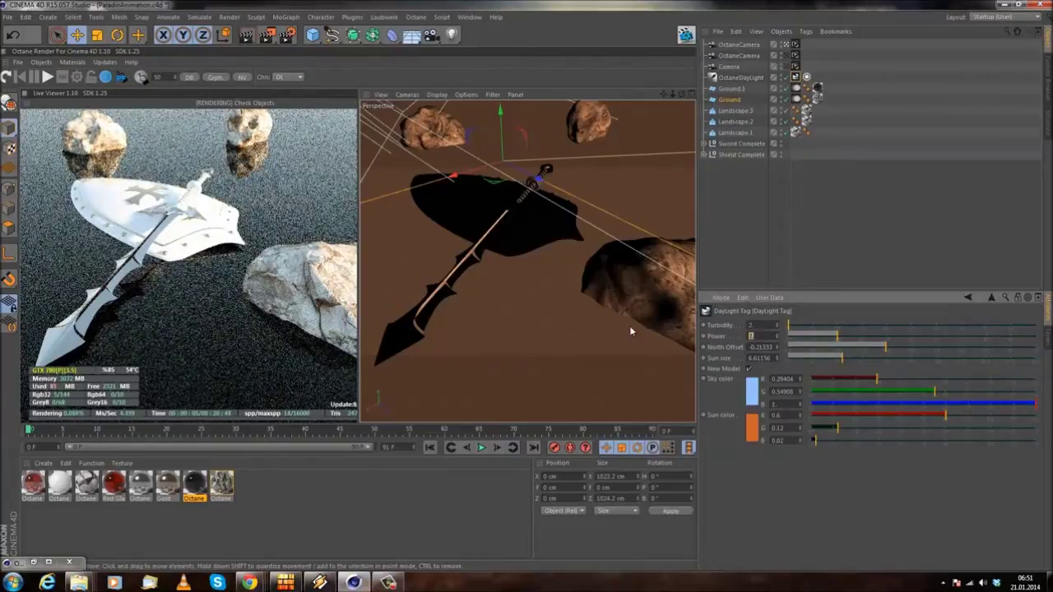
type("1")
key("Return")
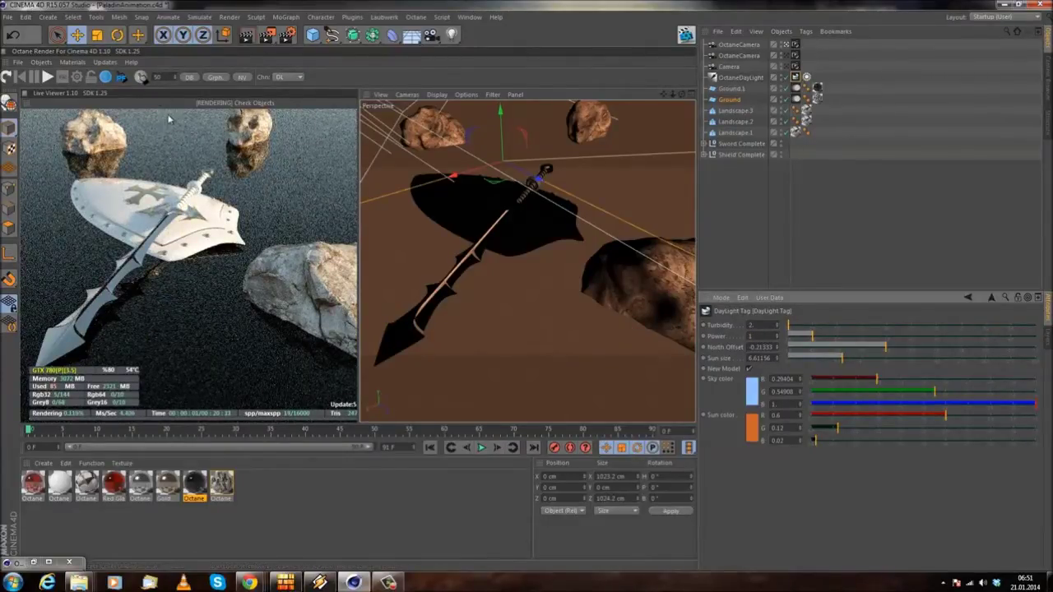
left_click(795, 77)
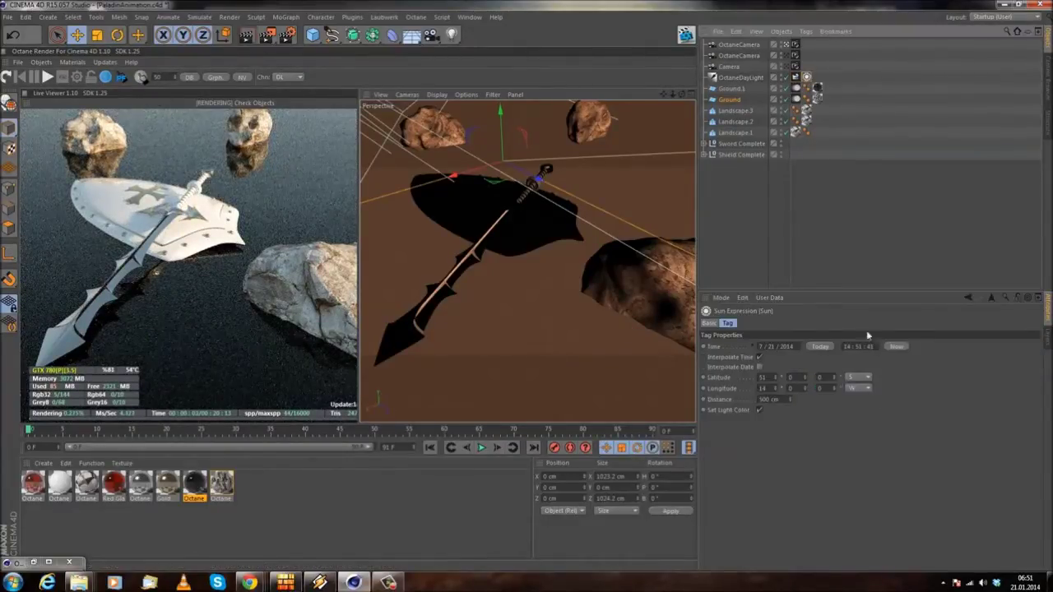
left_click(795, 77)
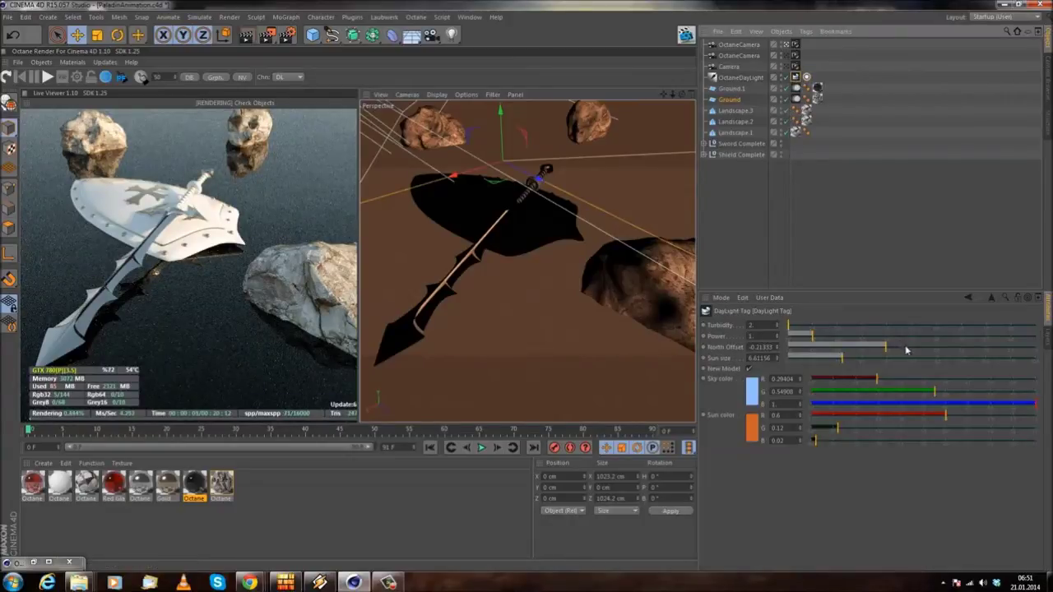
- Try daylight north offsets of about 0.084, 0.396, 0.662 and -0.053, and settle on about -0.693
left_click_drag(906, 350, 924, 351)
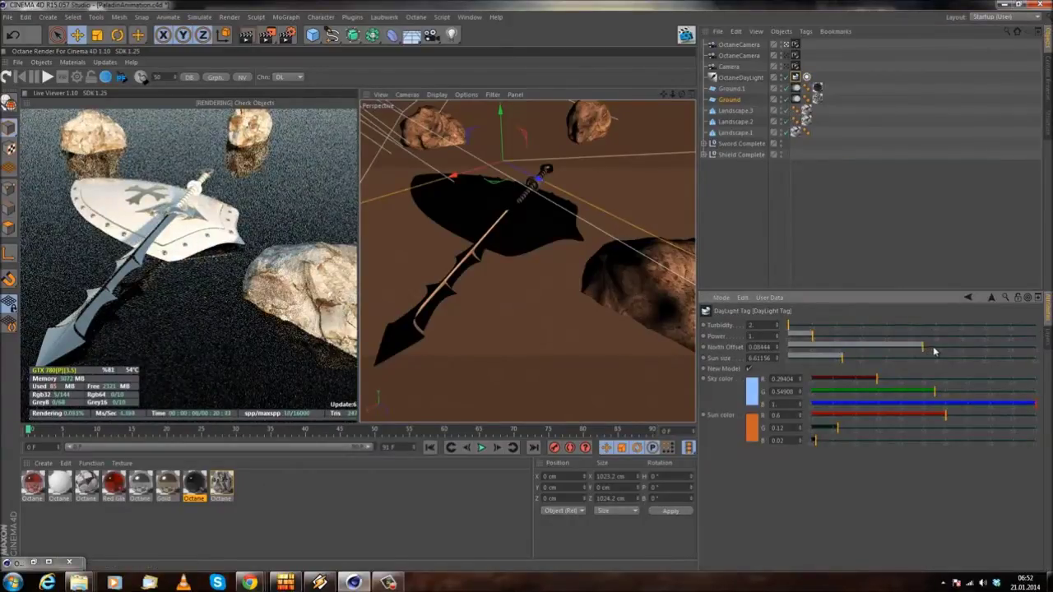
left_click_drag(942, 352, 963, 351)
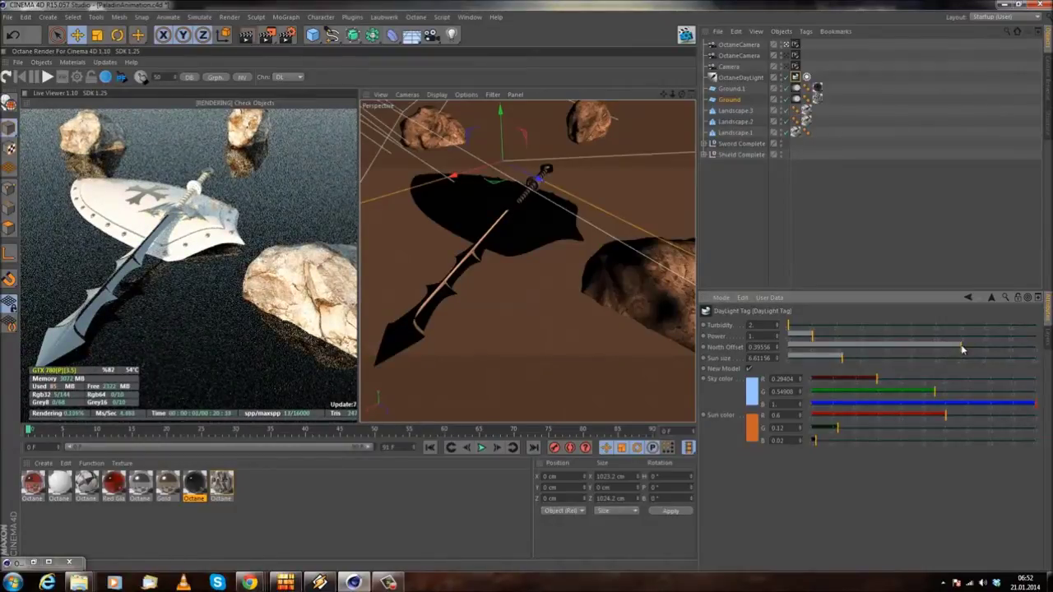
left_click_drag(962, 350, 996, 348)
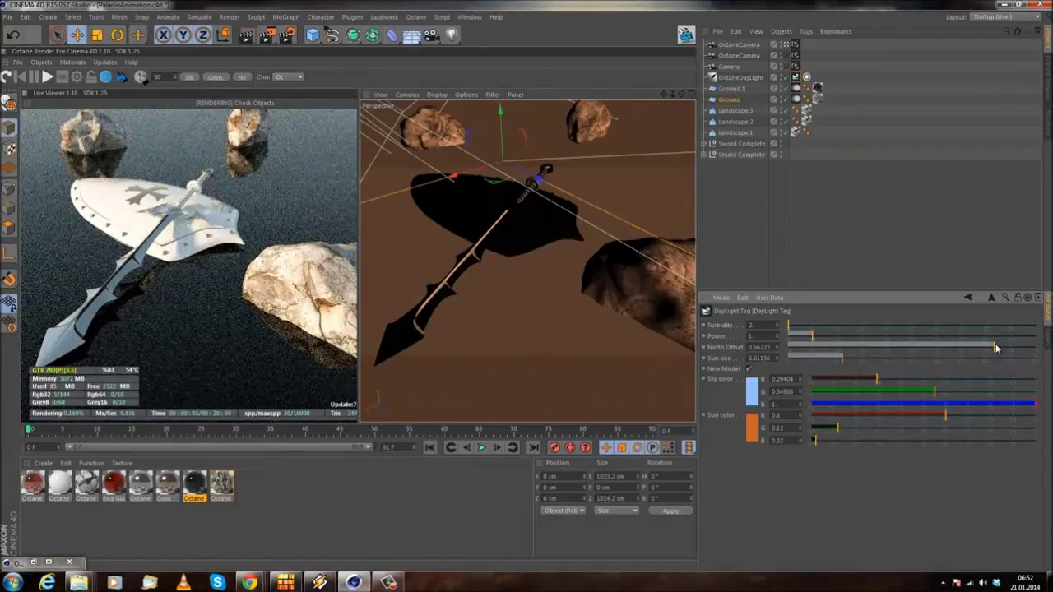
left_click_drag(996, 348, 905, 352)
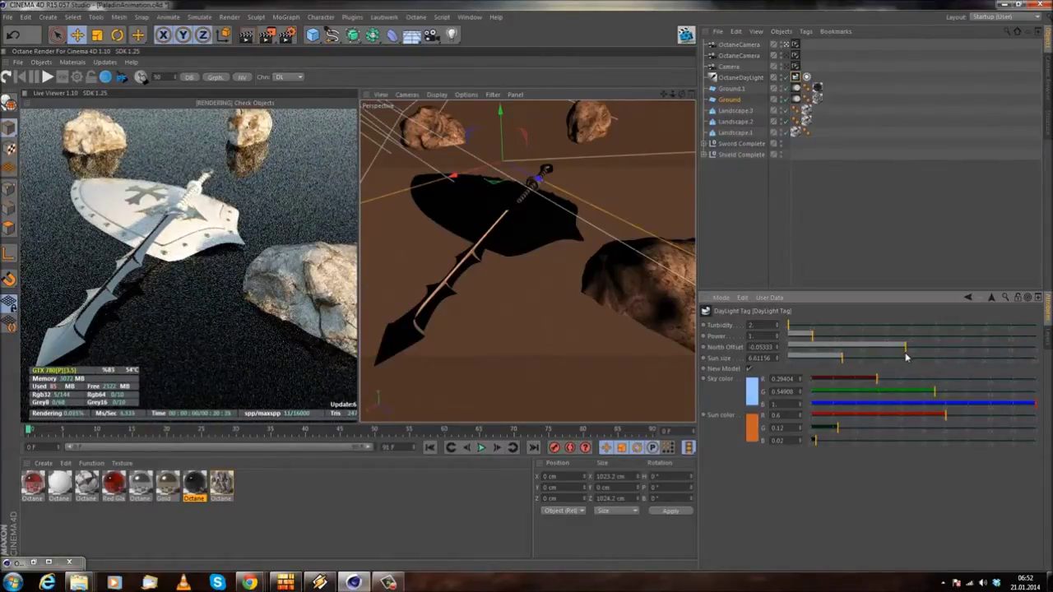
left_click(876, 349)
left_click_drag(864, 352, 828, 354)
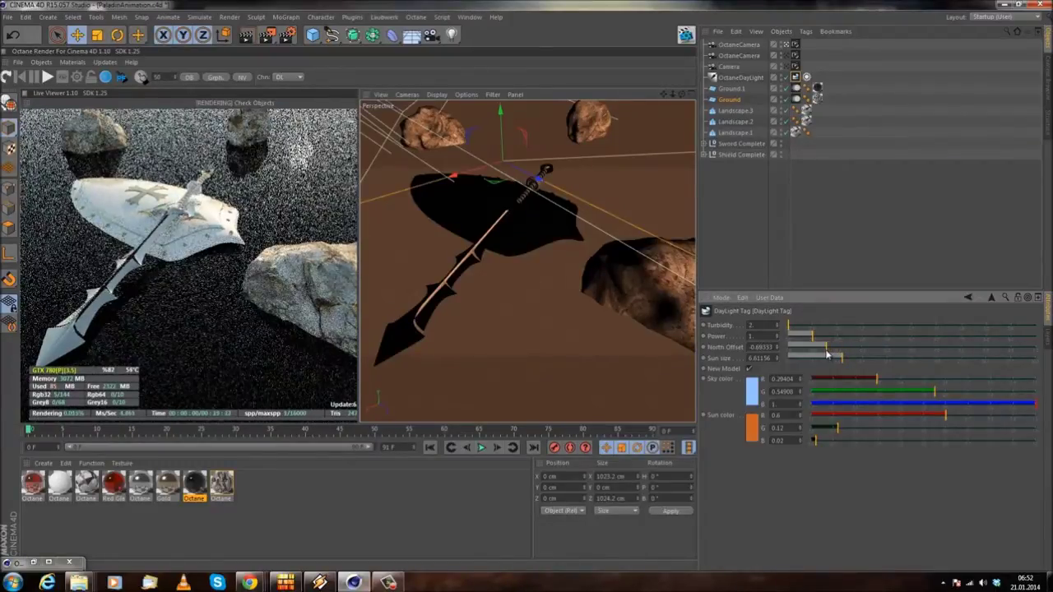
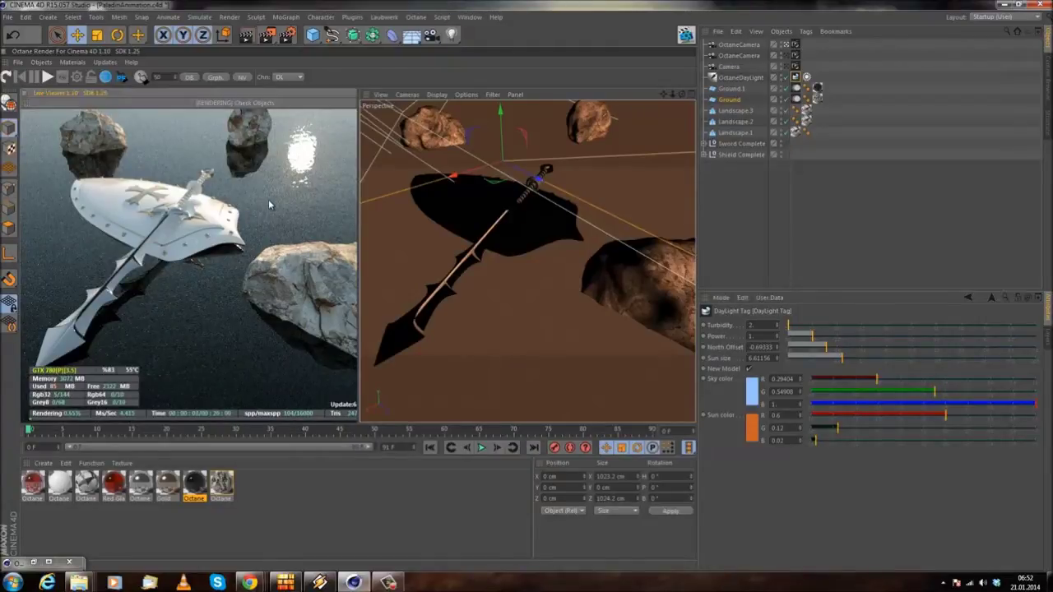
- Open the shield's white glossy material and darken its diffuse colour to a grey of 0.309 and further to 0.131
double_click(60, 484)
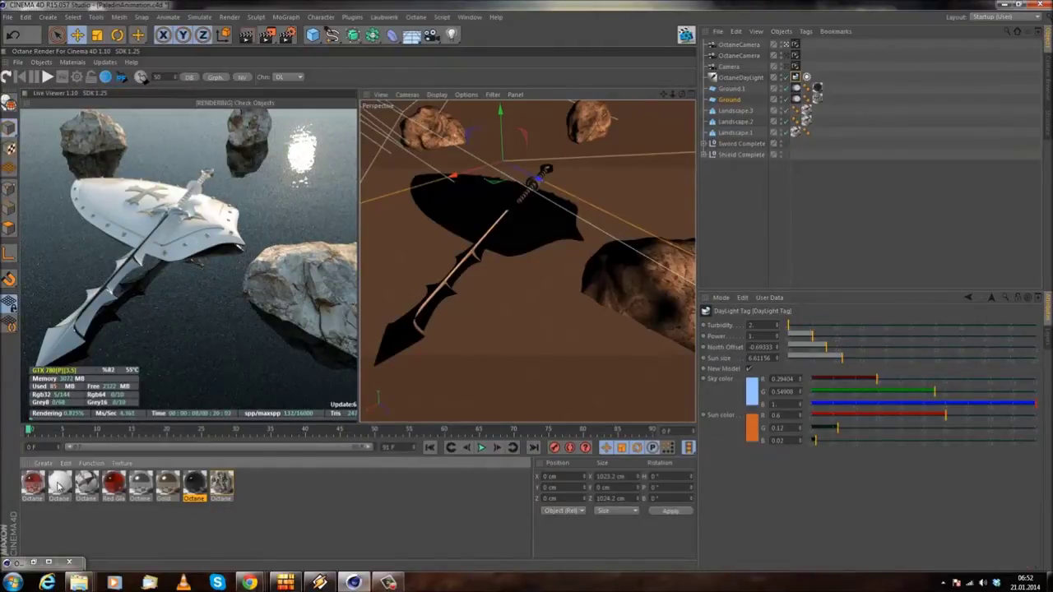
left_click_drag(278, 82, 541, 79)
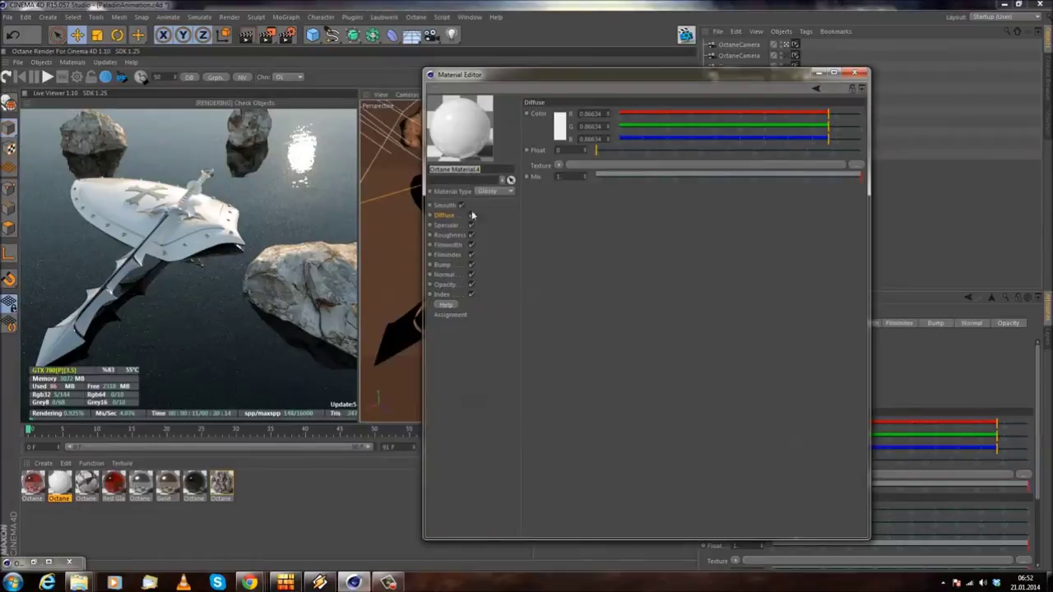
left_click(564, 138)
left_click(515, 120)
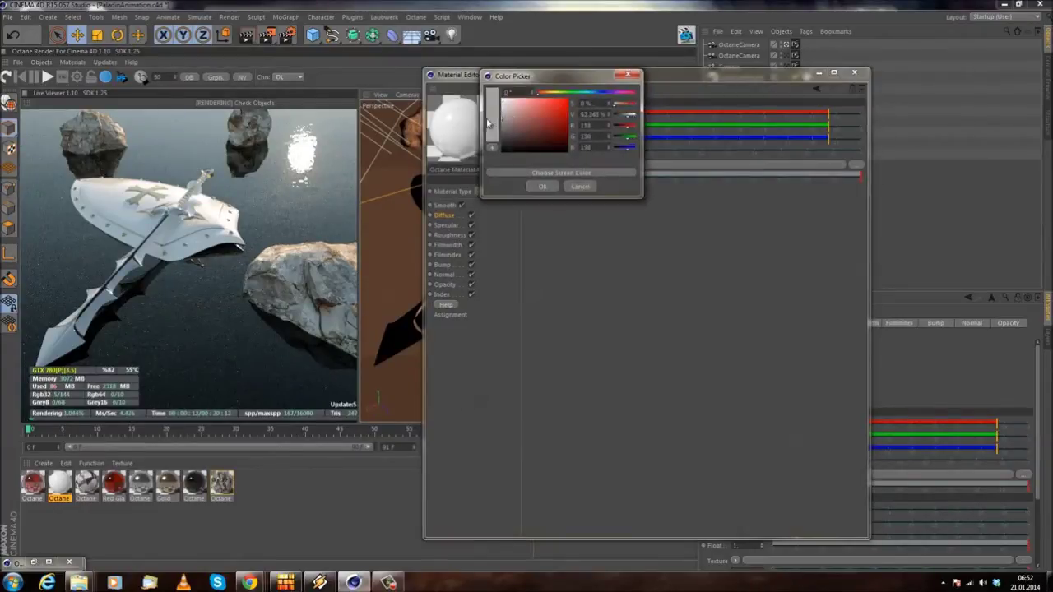
left_click(537, 185)
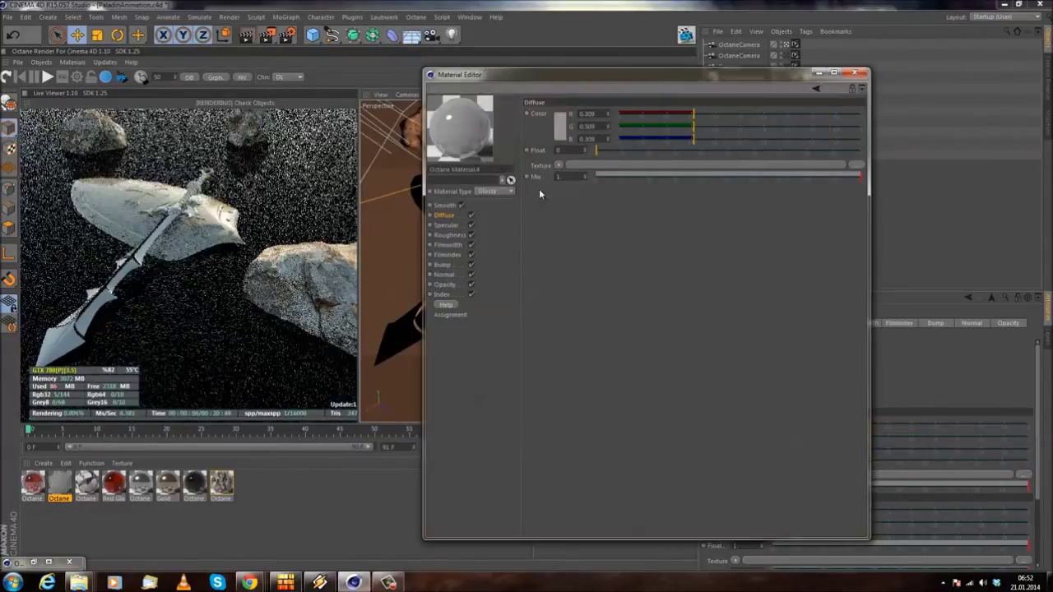
left_click(557, 137)
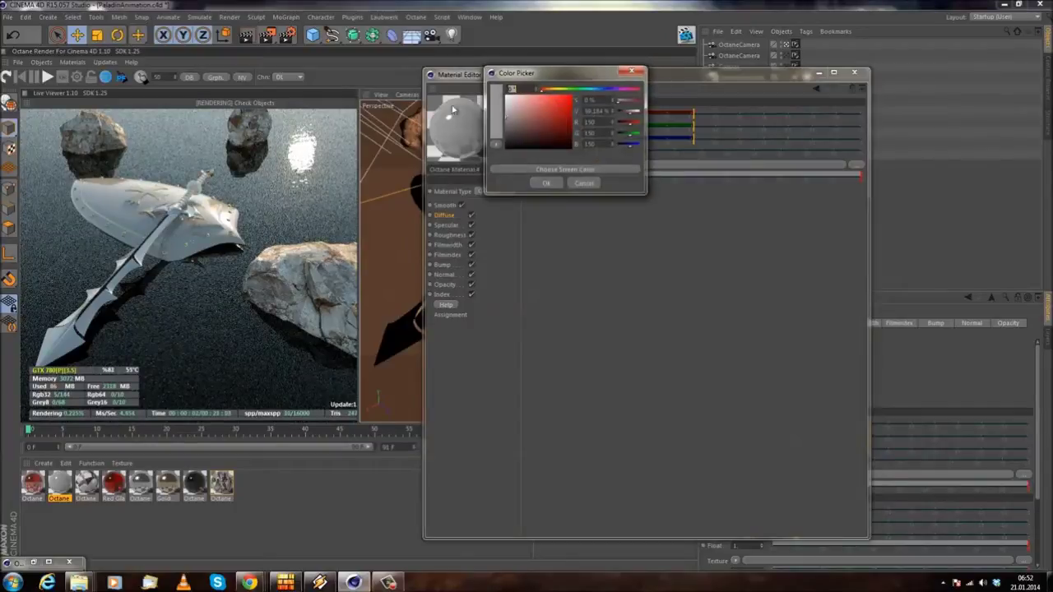
left_click(591, 215)
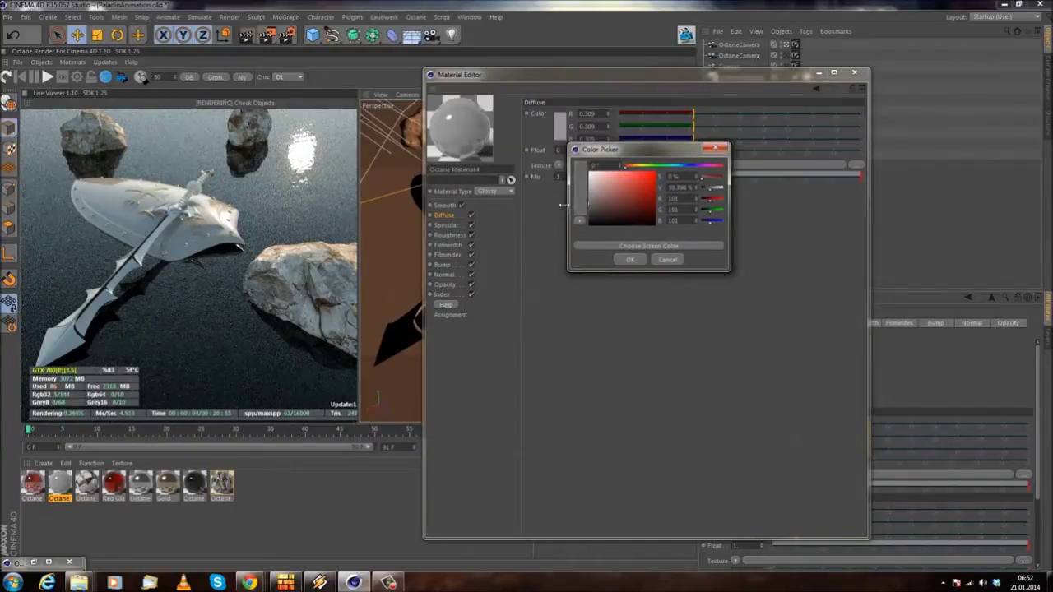
left_click(629, 259)
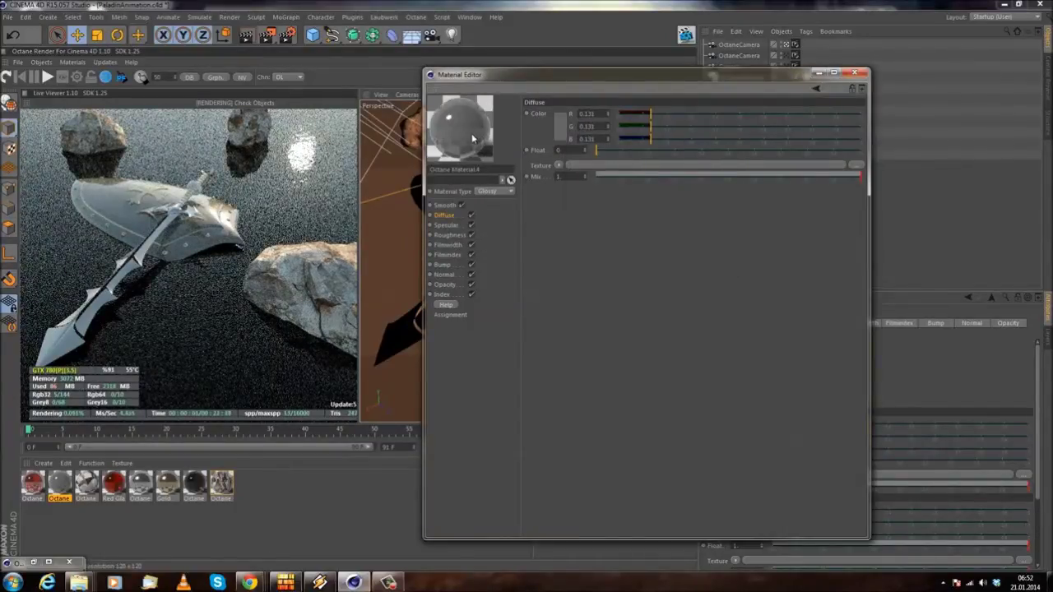
- Try a near-black diffuse colour of 0.006 on the shield material, and change it to a pure red of about 0.254
left_click(557, 134)
left_click_drag(521, 139, 472, 149)
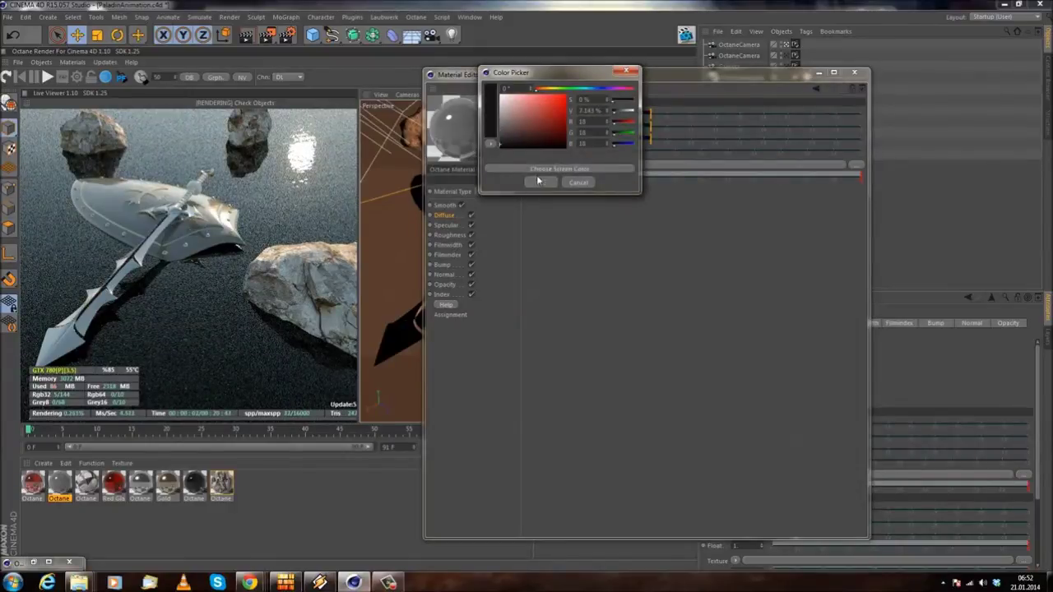
left_click(536, 182)
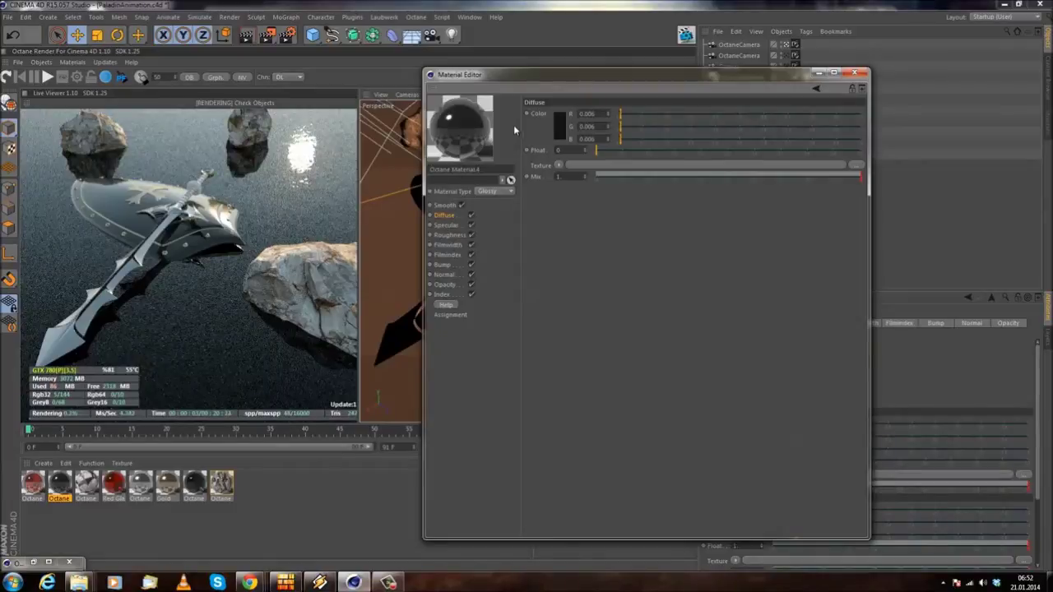
left_click(559, 127)
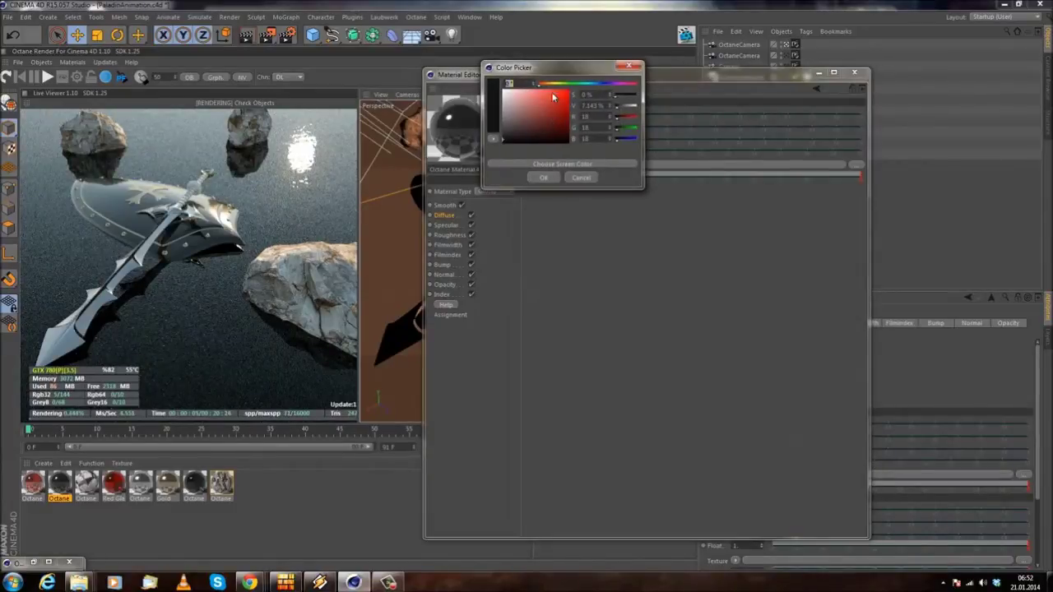
left_click_drag(567, 112, 573, 119)
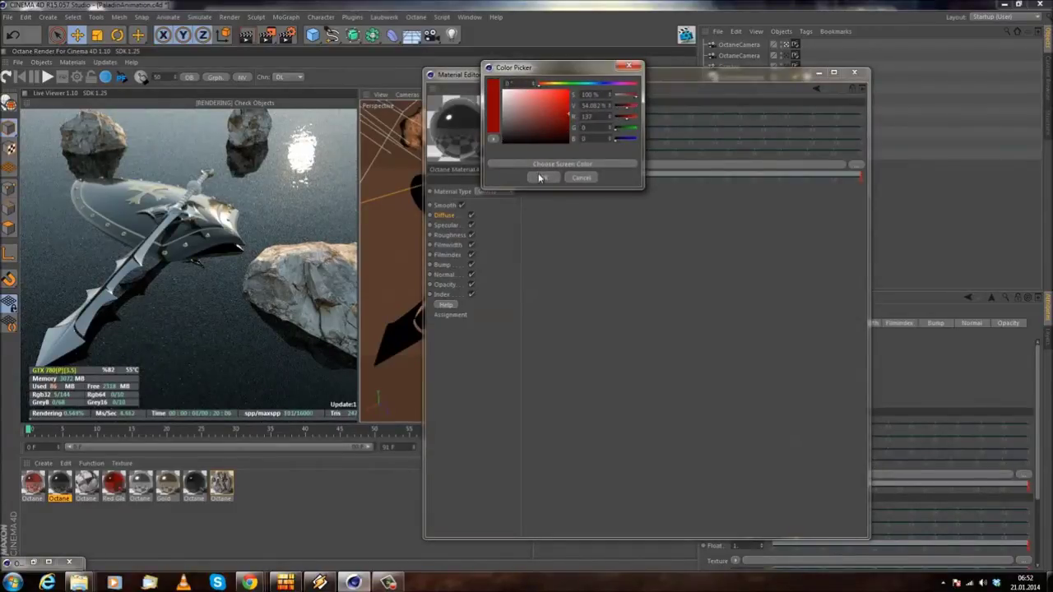
left_click(543, 178)
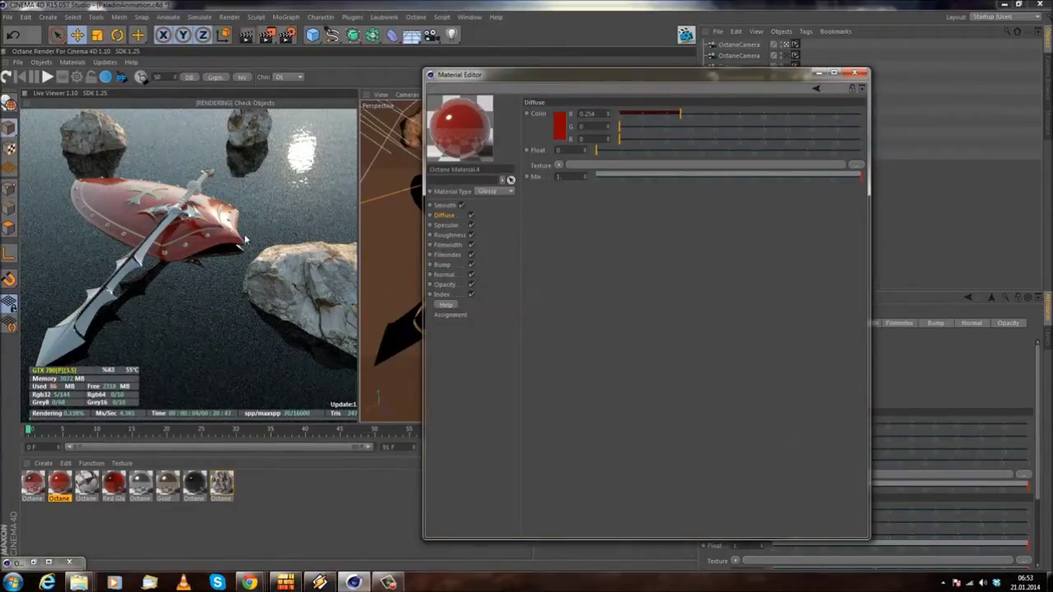
- Try a different roughness on the shield's red material and set it back to 0.02
left_click(455, 237)
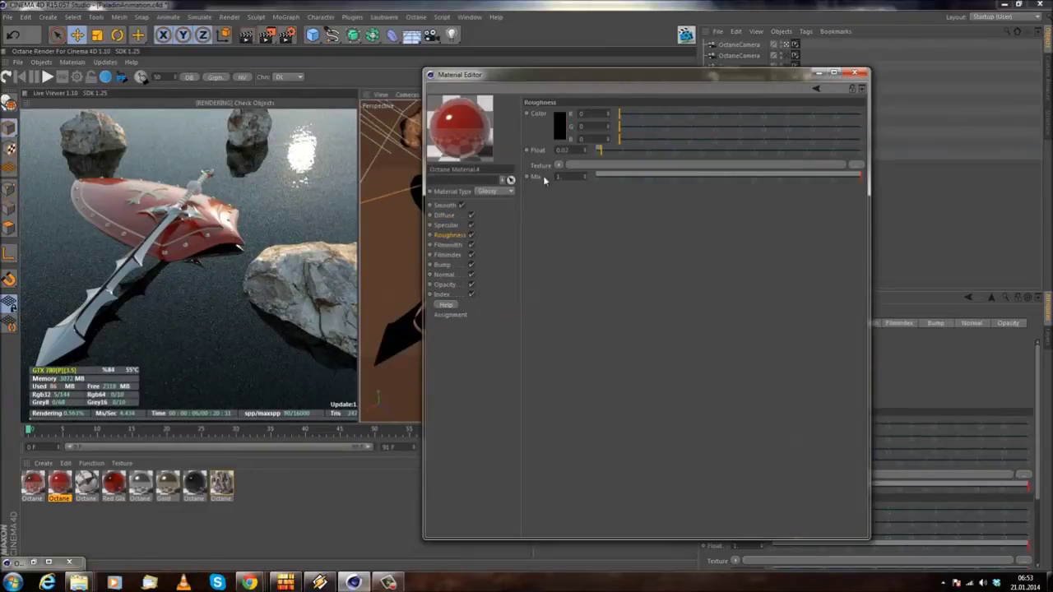
mouse_move(609, 151)
left_mouse_down()
mouse_move(690, 153)
mouse_move(601, 153)
left_mouse_up()
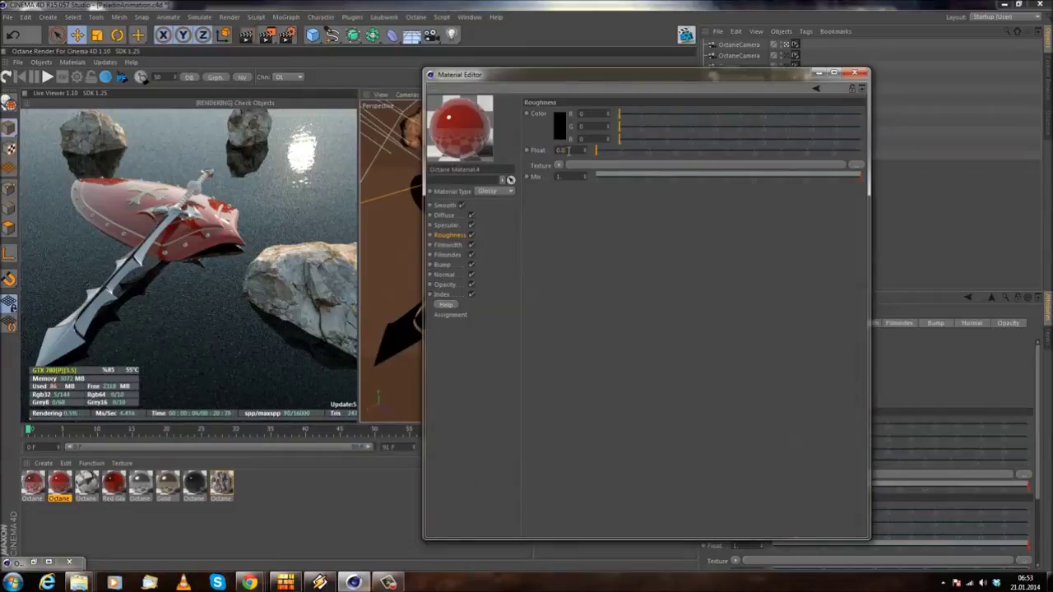
key("Return")
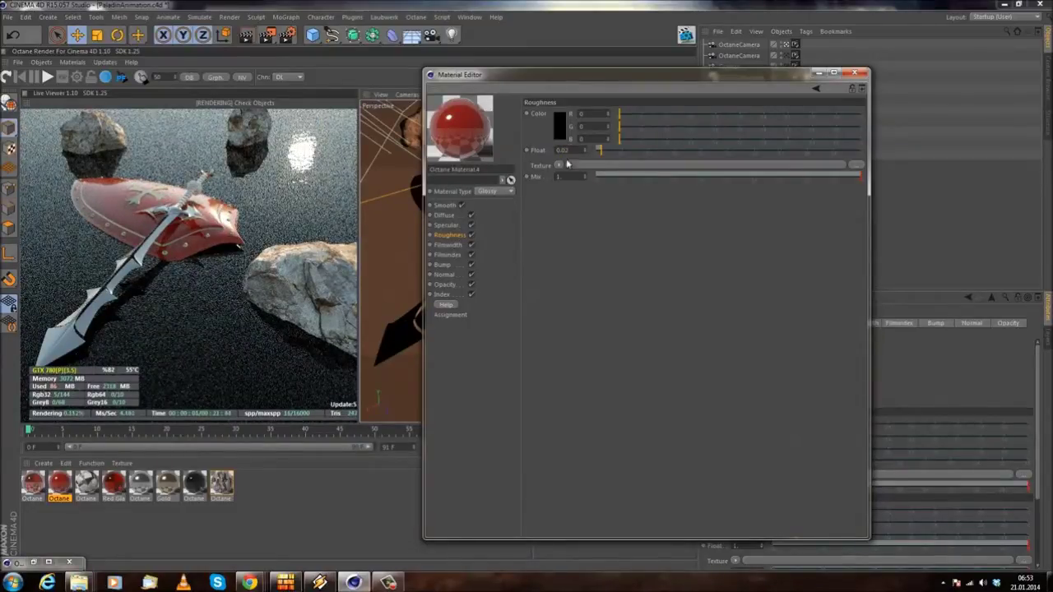
- Set the shield material's index of refraction to 1.3
left_click(442, 295)
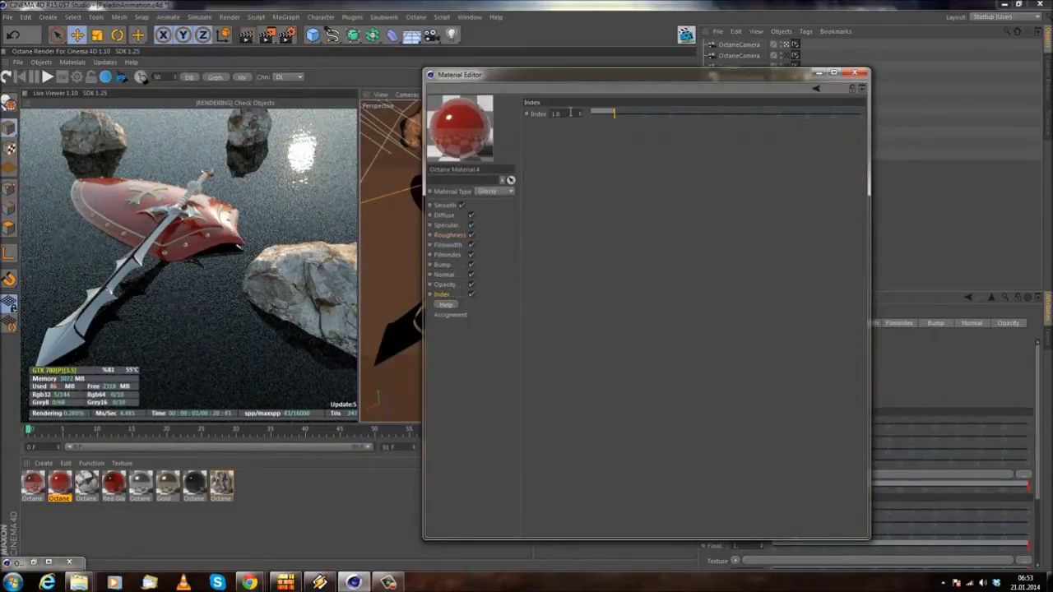
type("1.3")
key("Return")
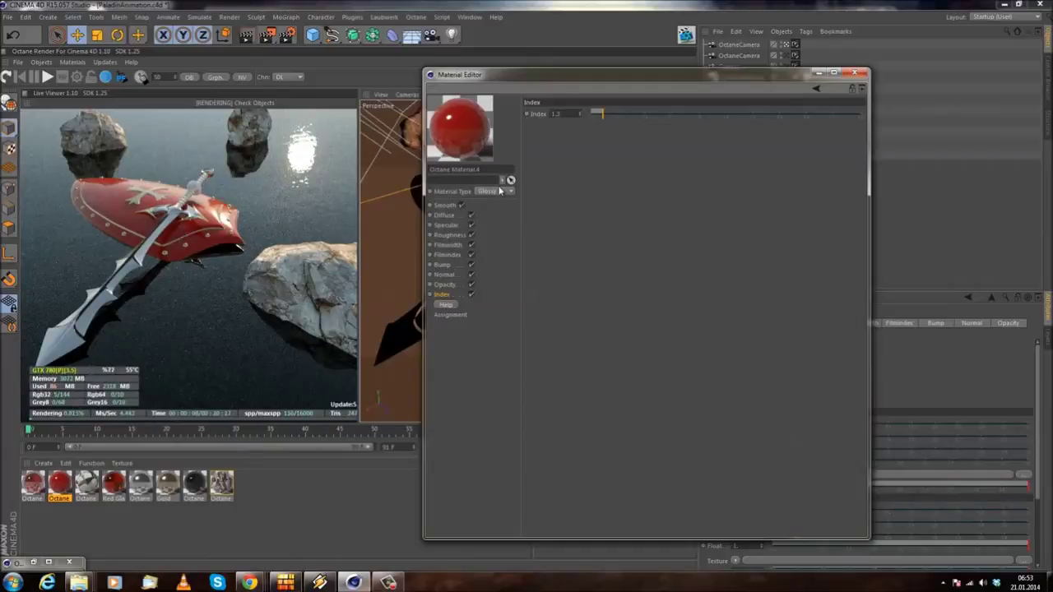
- Darken the shield material's diffuse colour to a red of about 0.124, keeping green and blue at 0
left_click(445, 215)
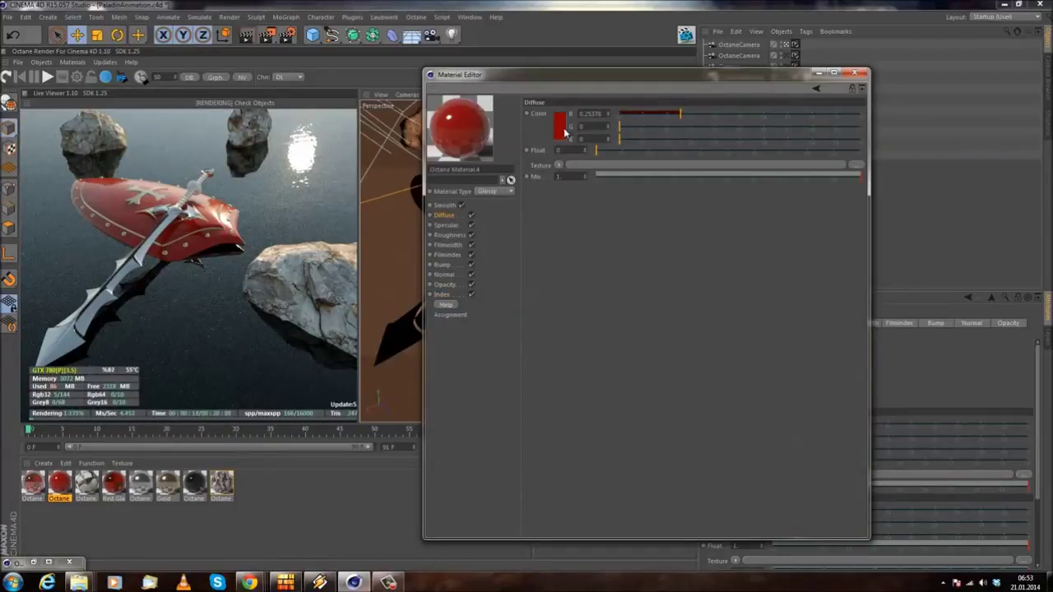
left_click(563, 130)
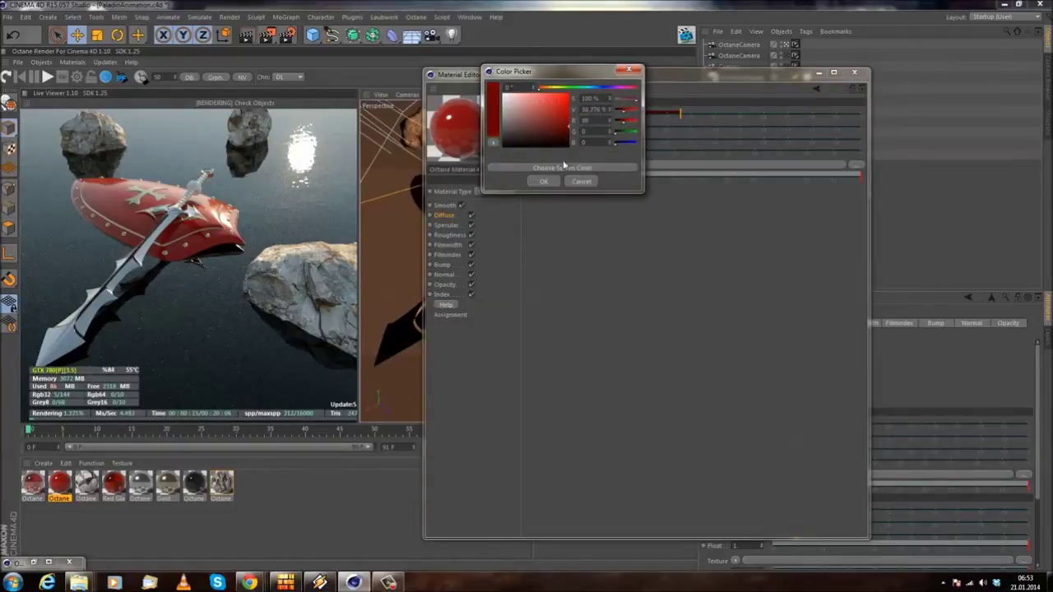
left_click(543, 181)
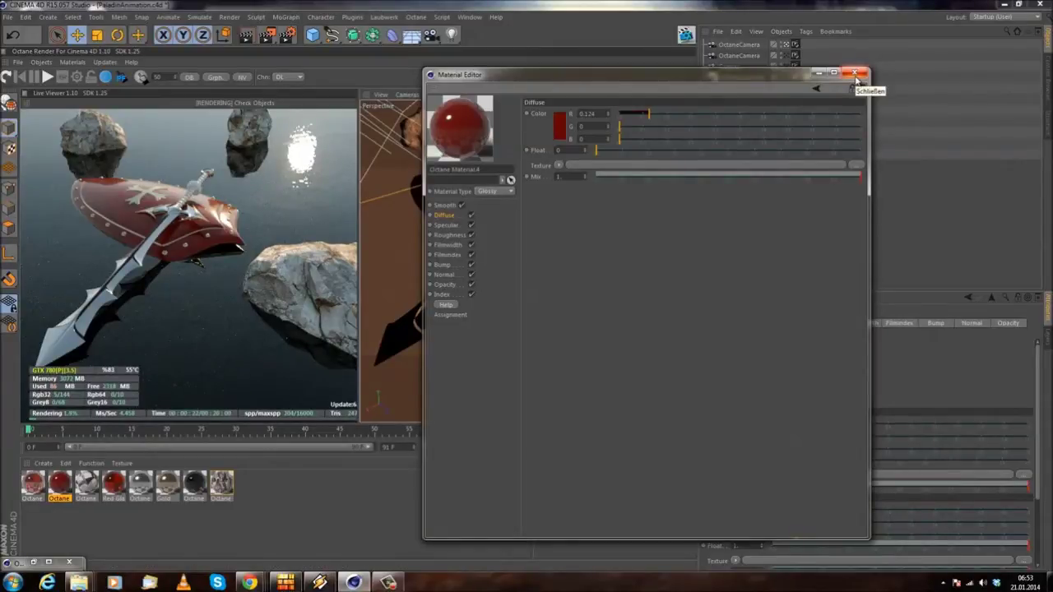
- Review the shield material's specular, film, bump, opacity, index and diffuse settings, and try toggling its smoothing
left_click(451, 225)
left_click(452, 246)
left_click(451, 256)
left_click(443, 265)
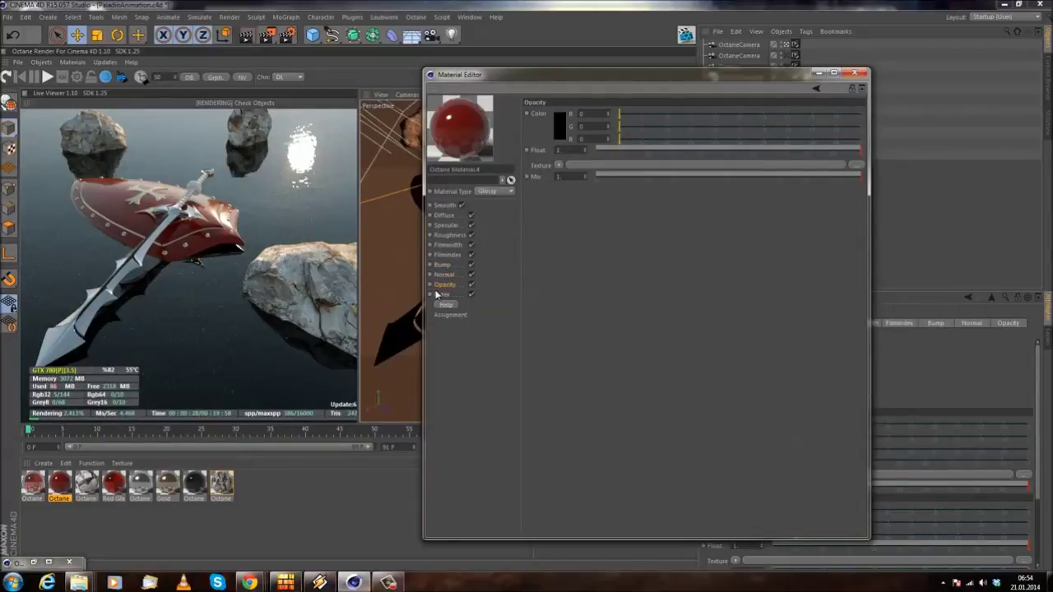
left_click(445, 295)
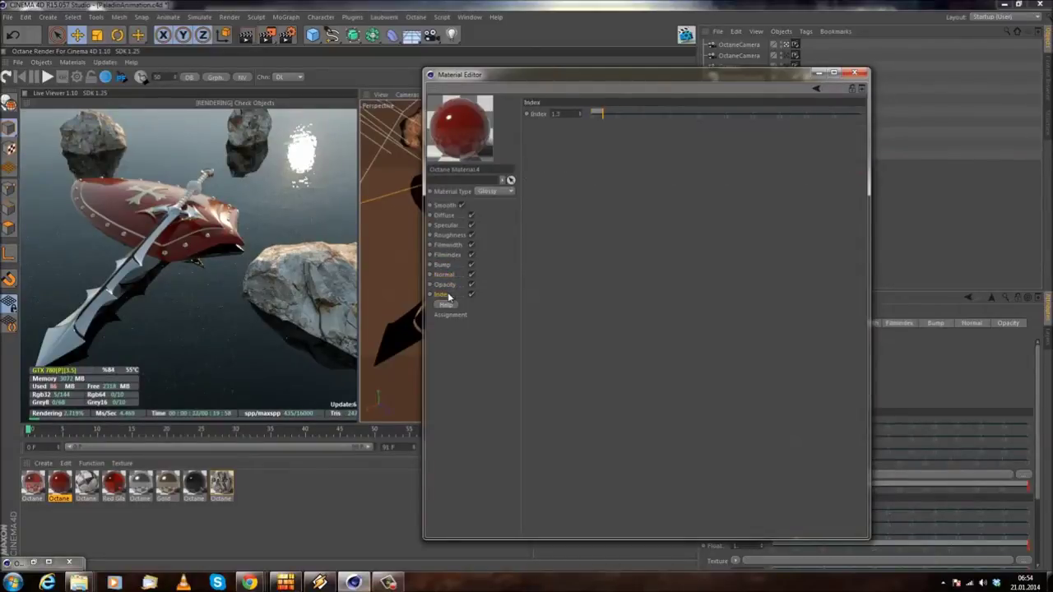
left_click(462, 206)
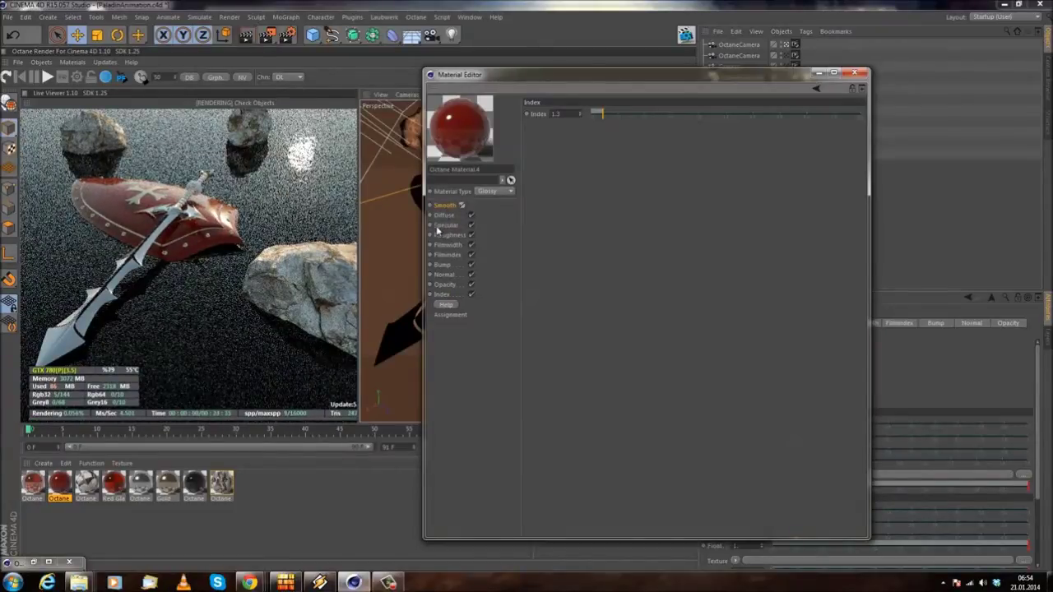
left_click(445, 215)
left_click(445, 226)
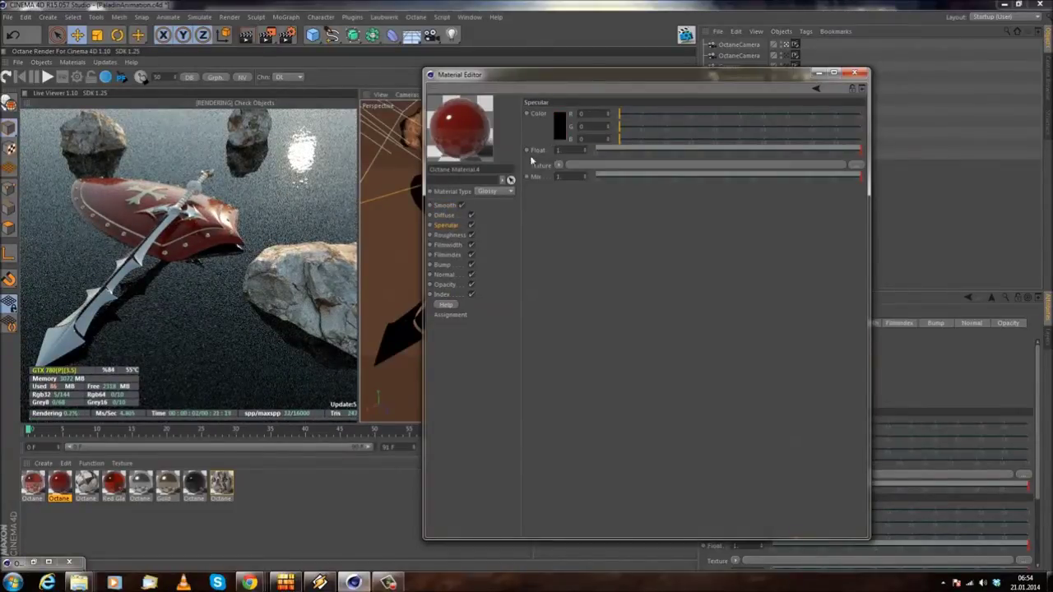
left_click(444, 215)
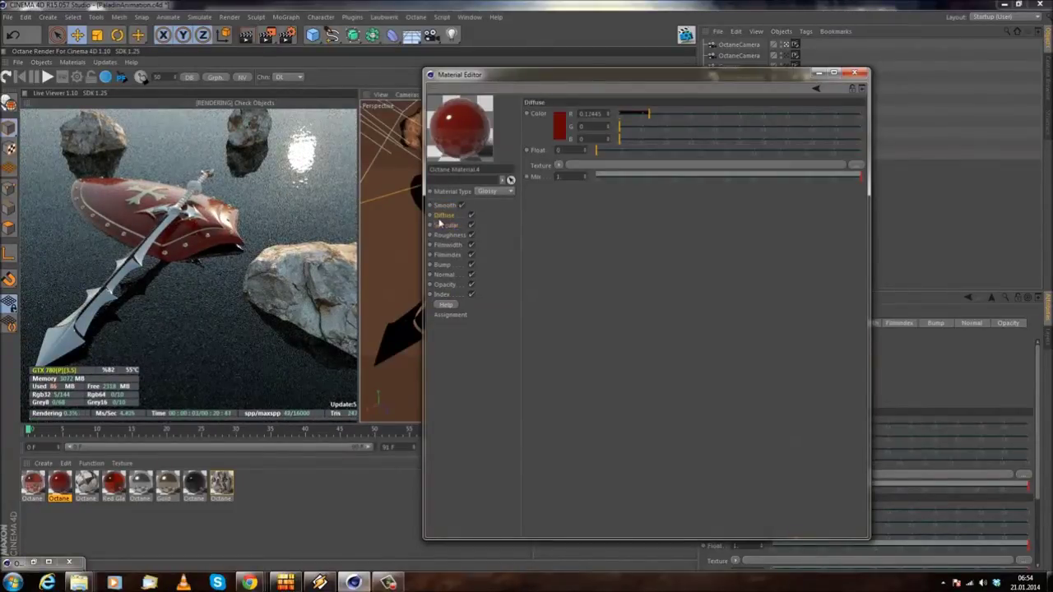
- Darken the shield material's diffuse colour to a deep red of 0.031 with green and blue at 0, and close the material editor
left_click(556, 138)
left_click_drag(511, 146, 484, 115)
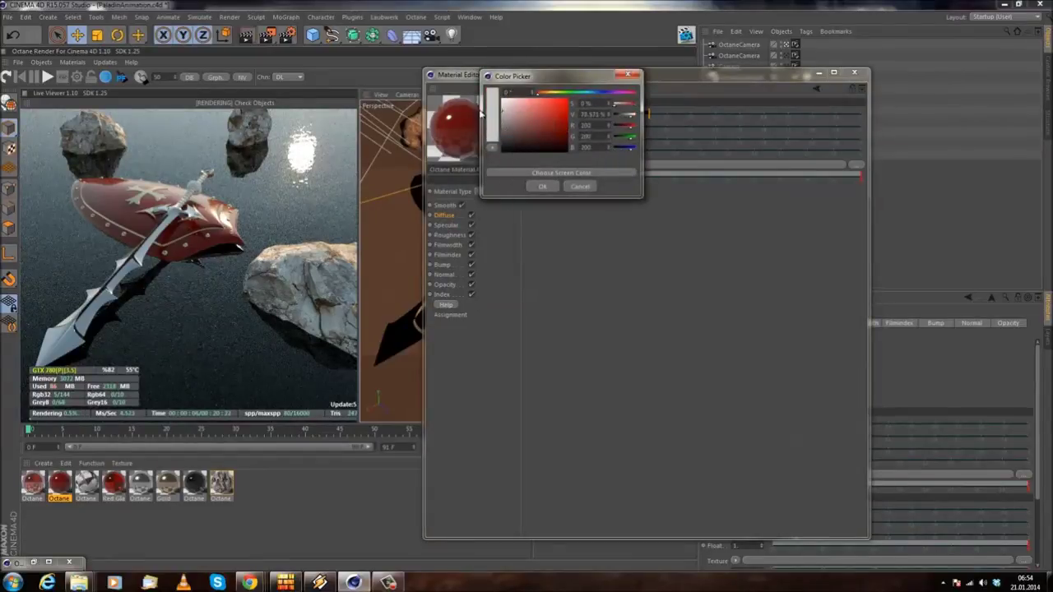
left_click(540, 188)
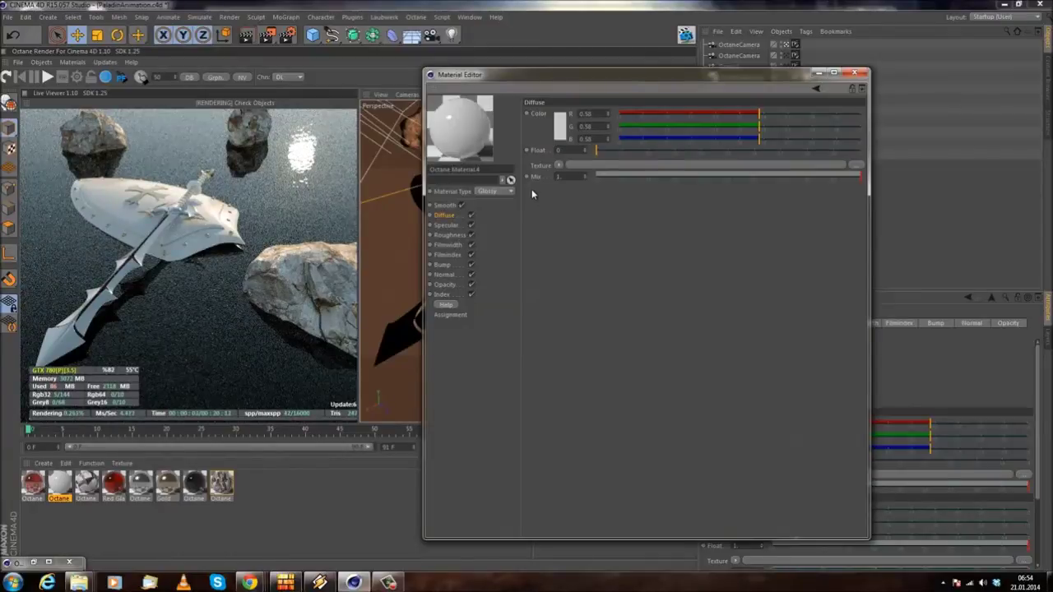
left_click(559, 127)
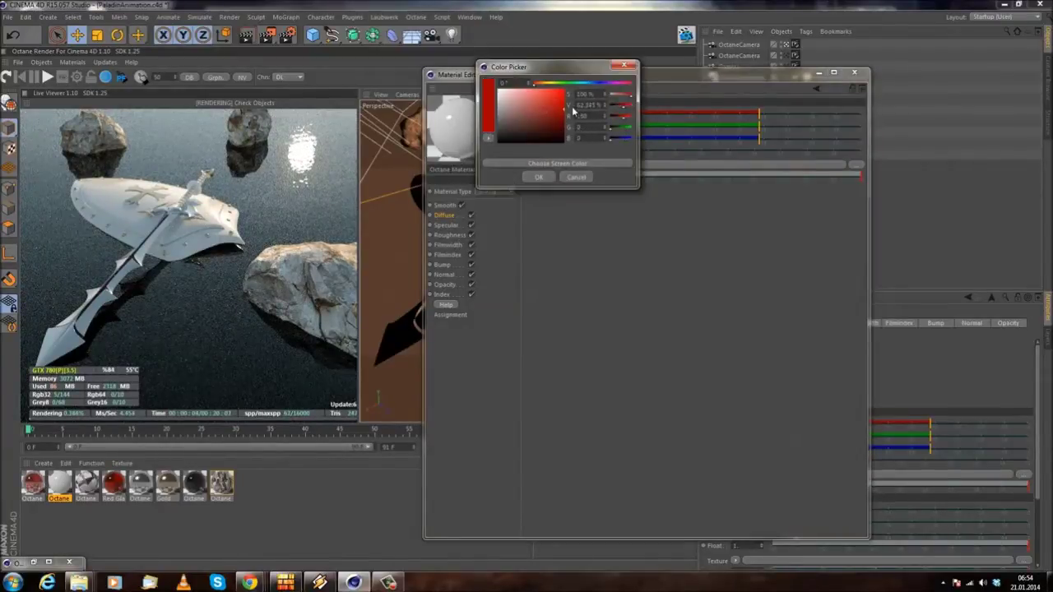
left_click(540, 176)
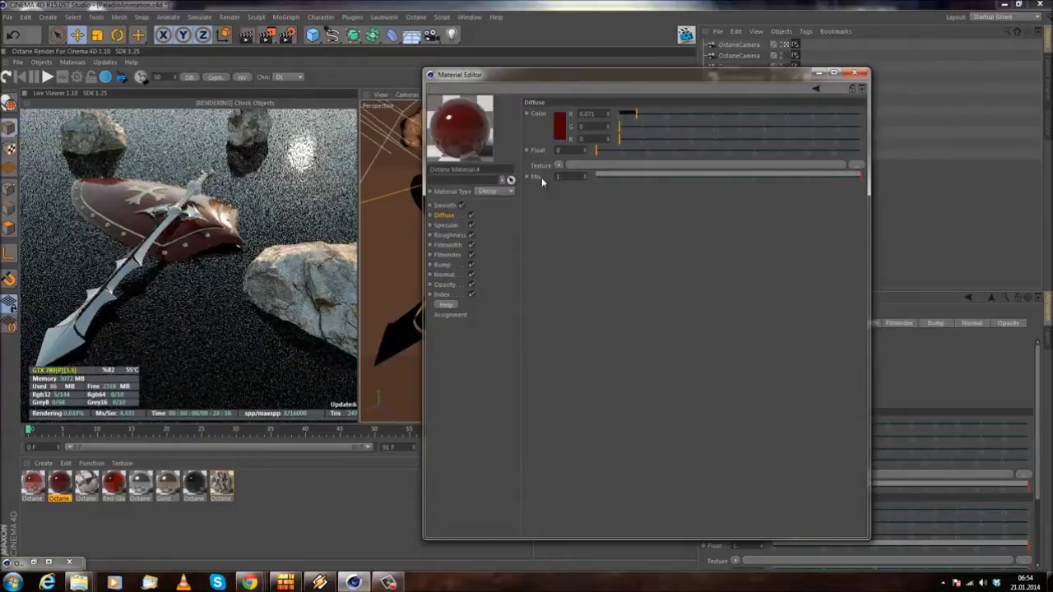
left_click(566, 133)
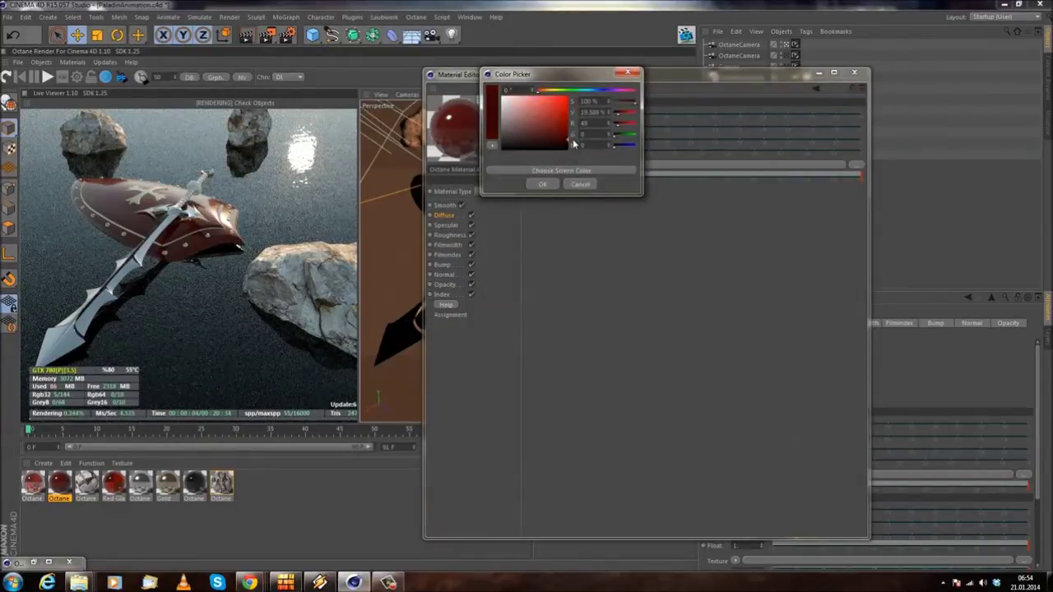
left_click(544, 184)
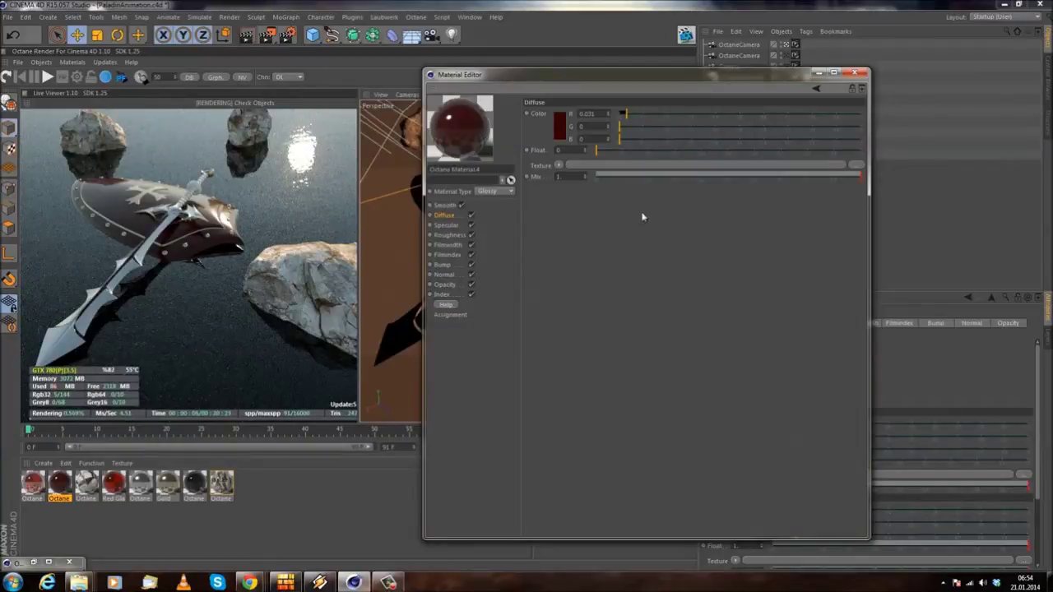
left_click(862, 74)
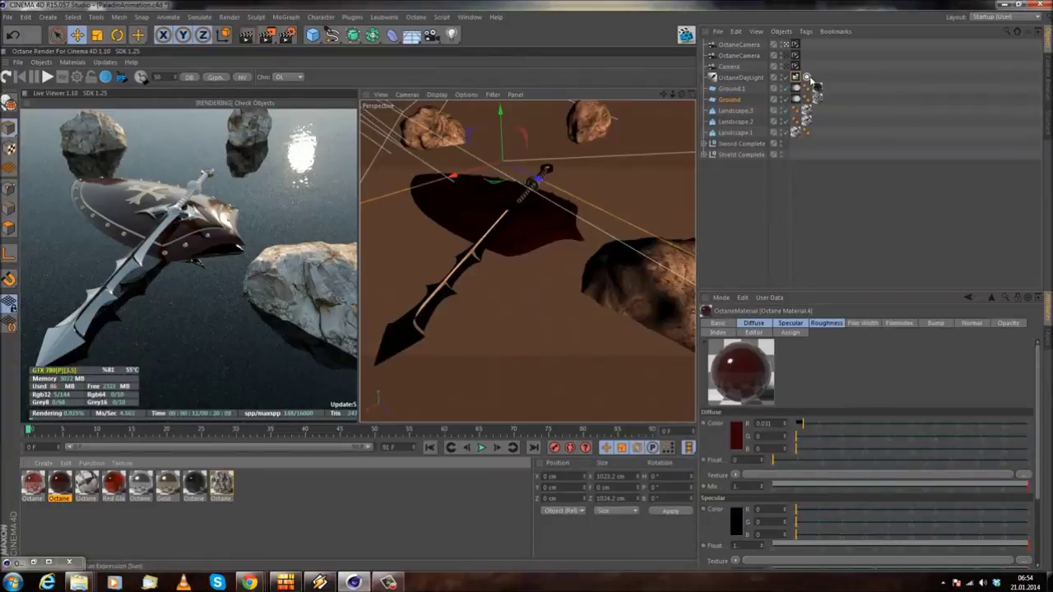
- Set the Octane daylight's power to 1.5
left_click(794, 77)
double_click(763, 336)
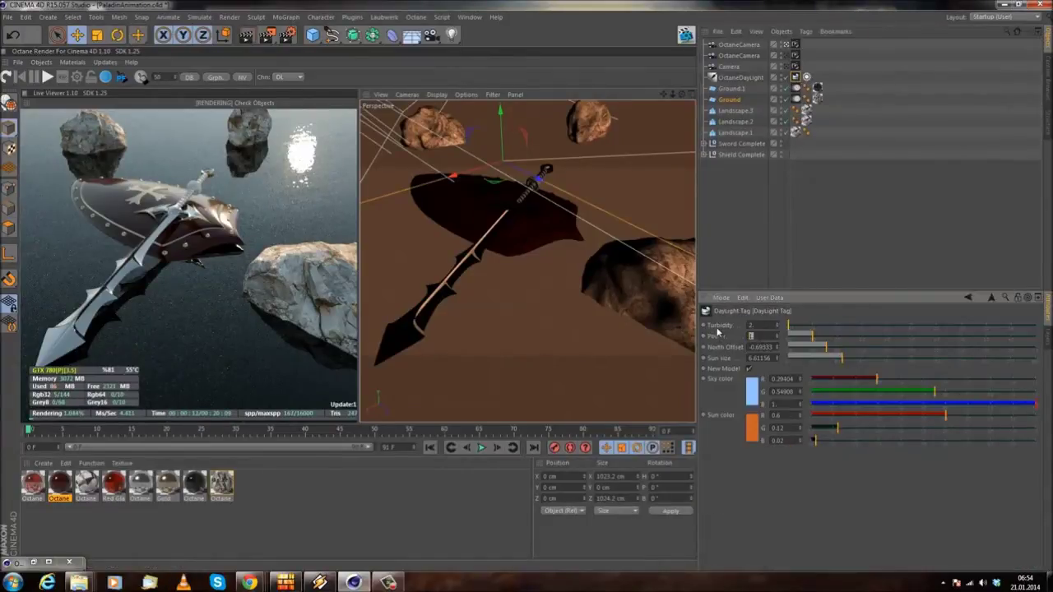
type("1.5")
key("Return")
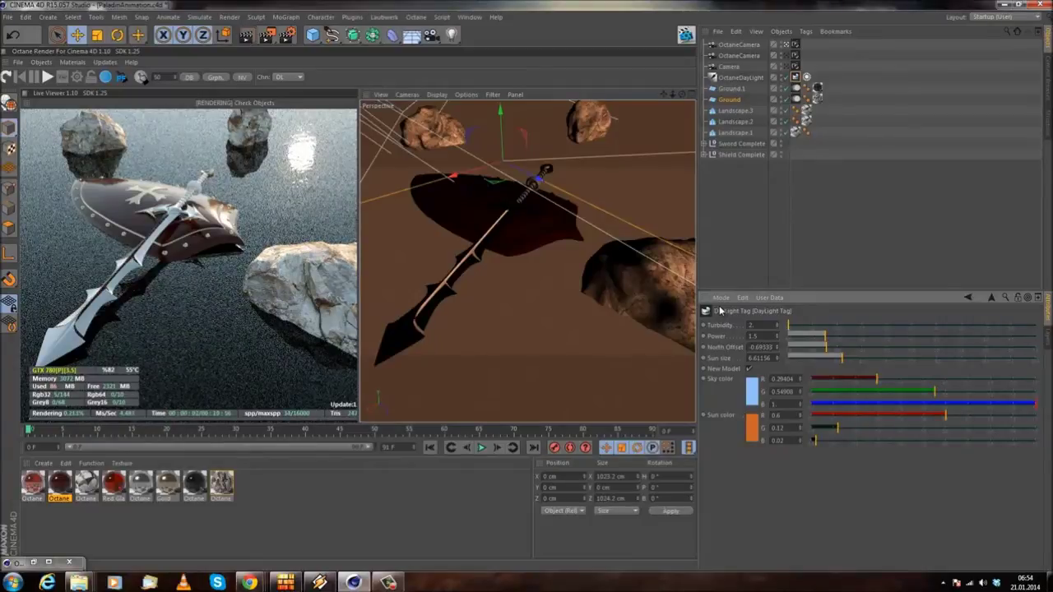
- Raise the active Octane camera's aperture to about 1.84 and pick the focus point on the shield near the sword's hilt
left_click(795, 44)
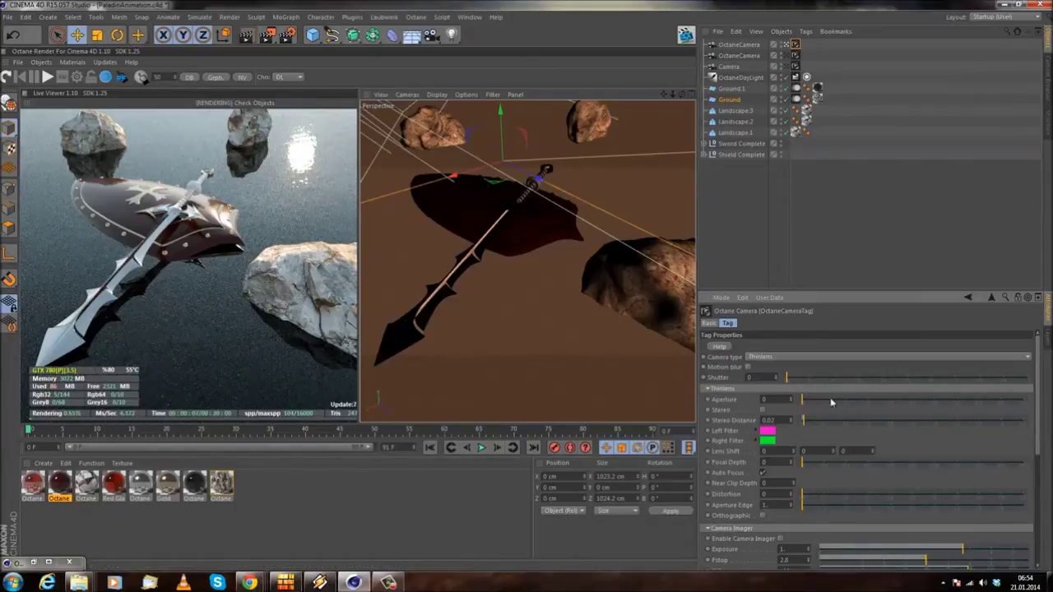
left_click_drag(826, 402, 842, 400)
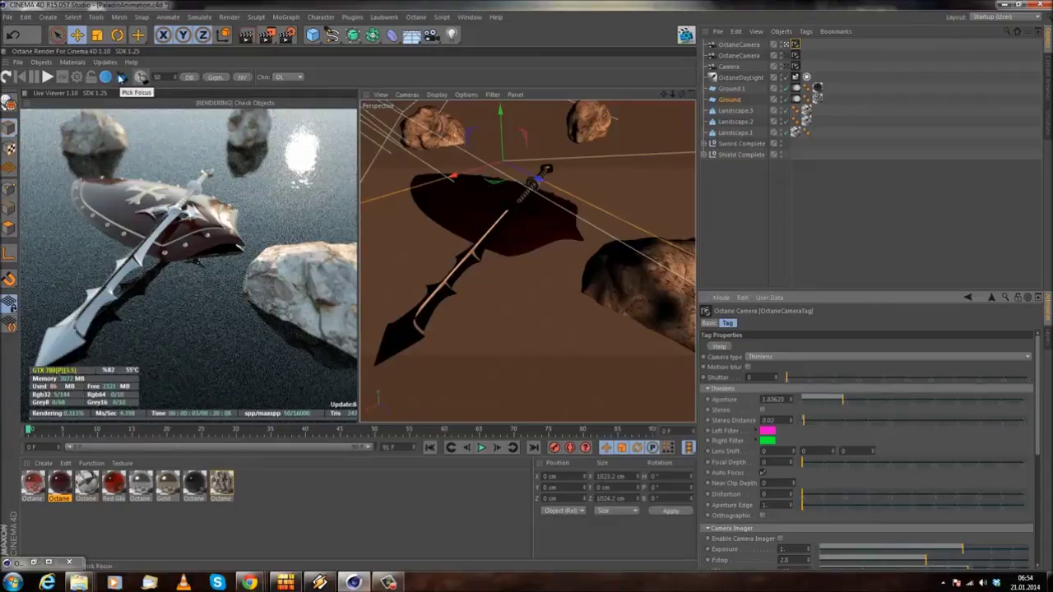
left_click(141, 77)
left_click(162, 191)
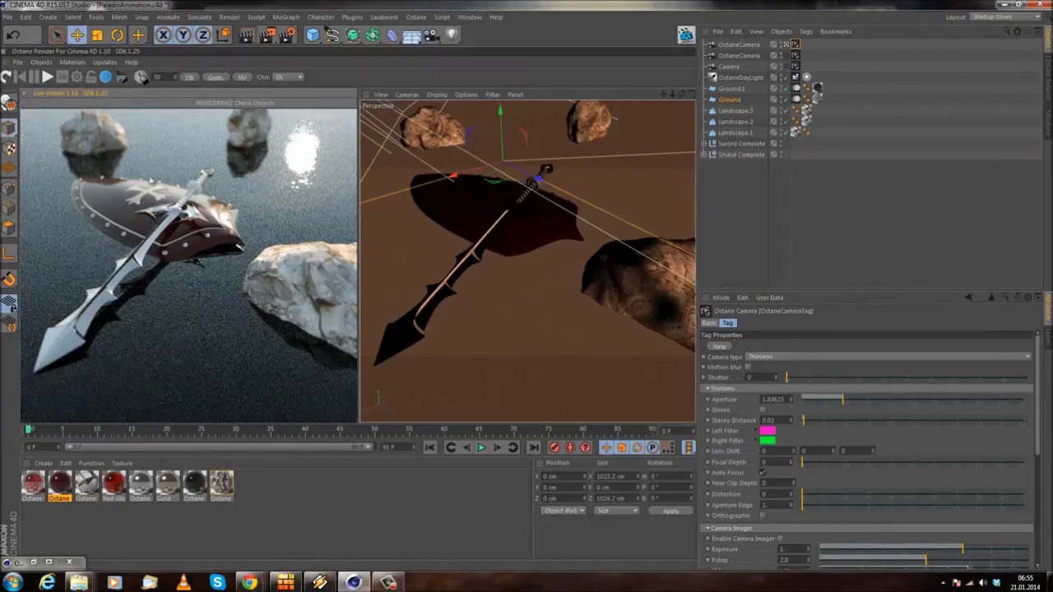
left_click(162, 199)
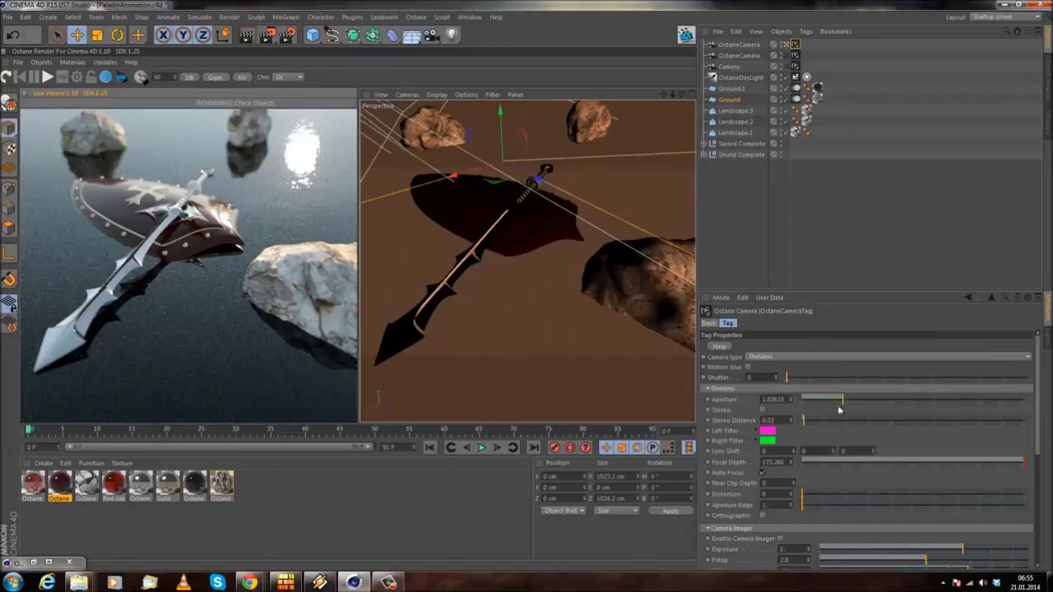
- Set the camera's thin-lens aperture to 1
left_click_drag(786, 399, 722, 376)
type("1")
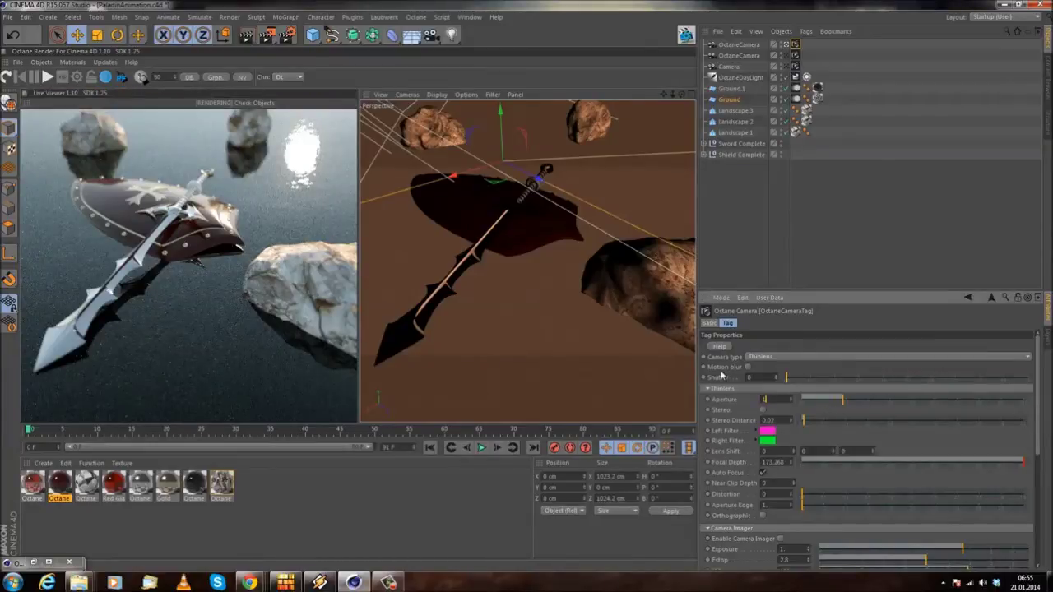
key("Return")
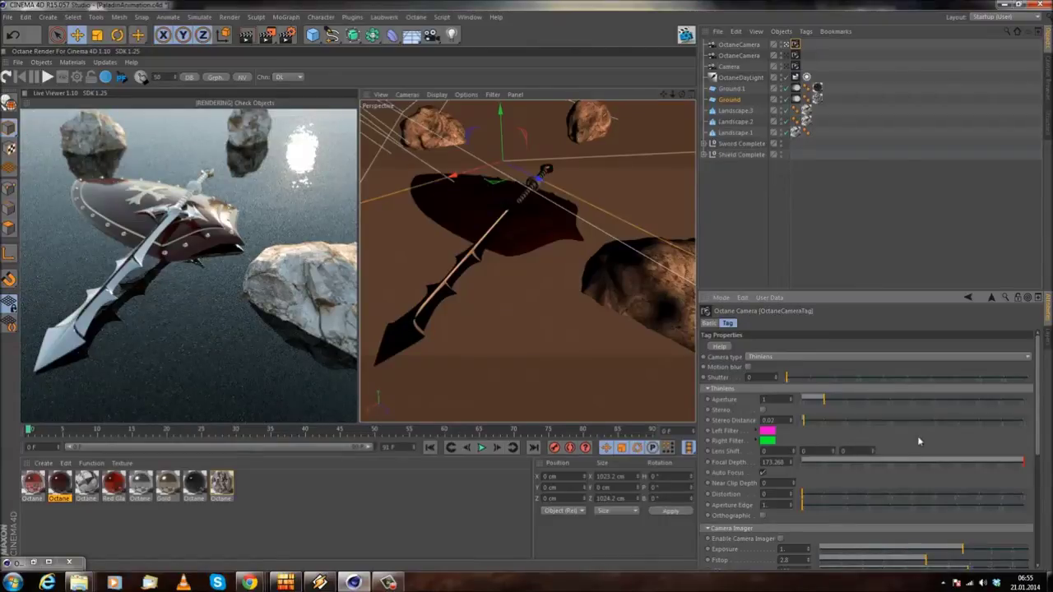
- Enable the camera imager for the active Octane camera
scroll(920, 424, "down", 3)
scroll(913, 375, "down", 1)
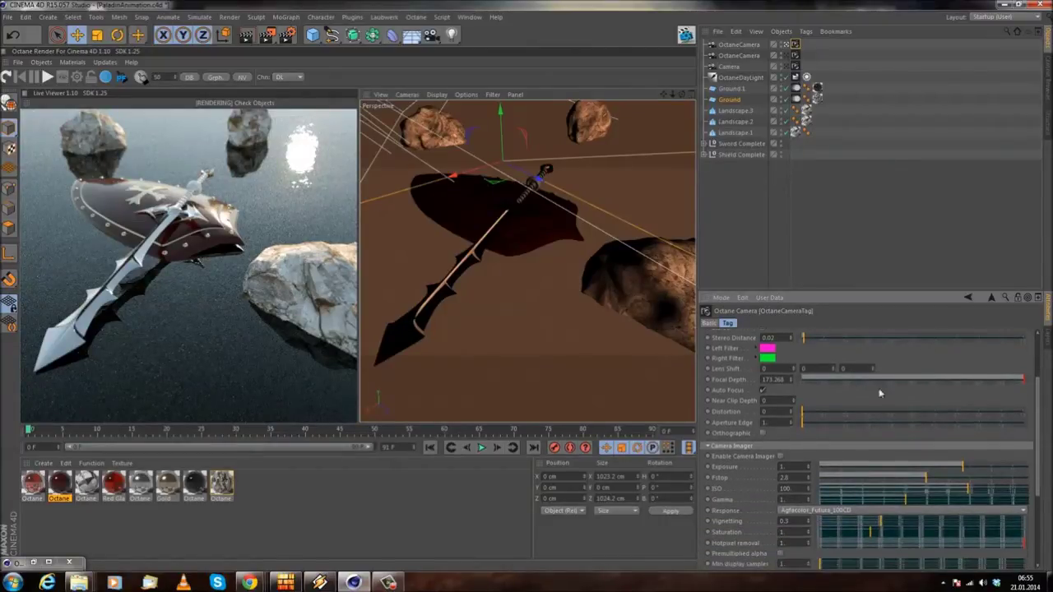
scroll(800, 437, "down", 4)
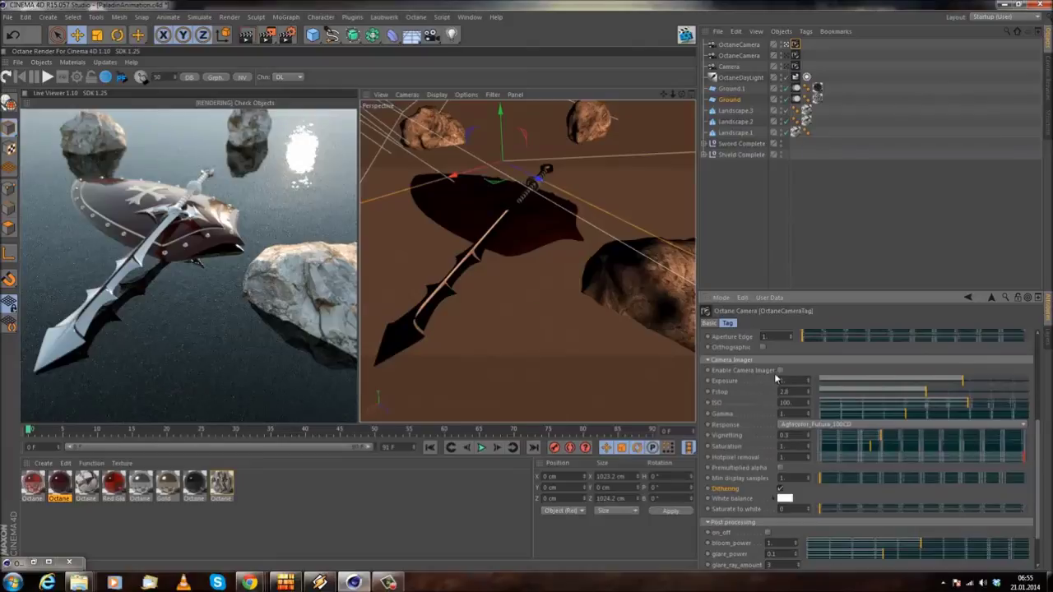
scroll(802, 375, "down", 1)
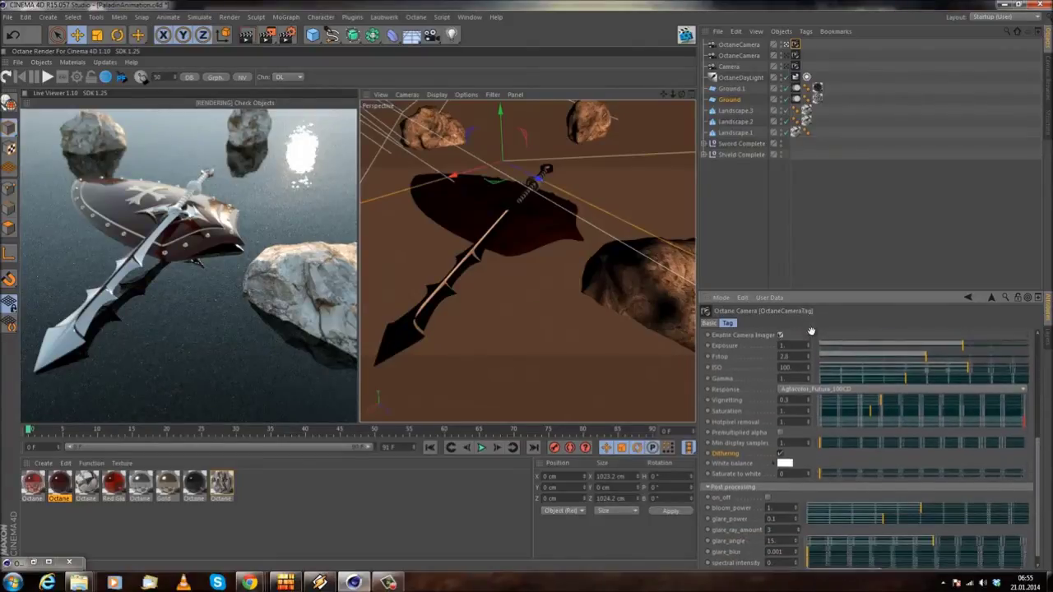
- Try an ISO of 200 in the camera imager and set it back to 100
left_click_drag(800, 385, 703, 381)
type("2")
type("200")
key("Return")
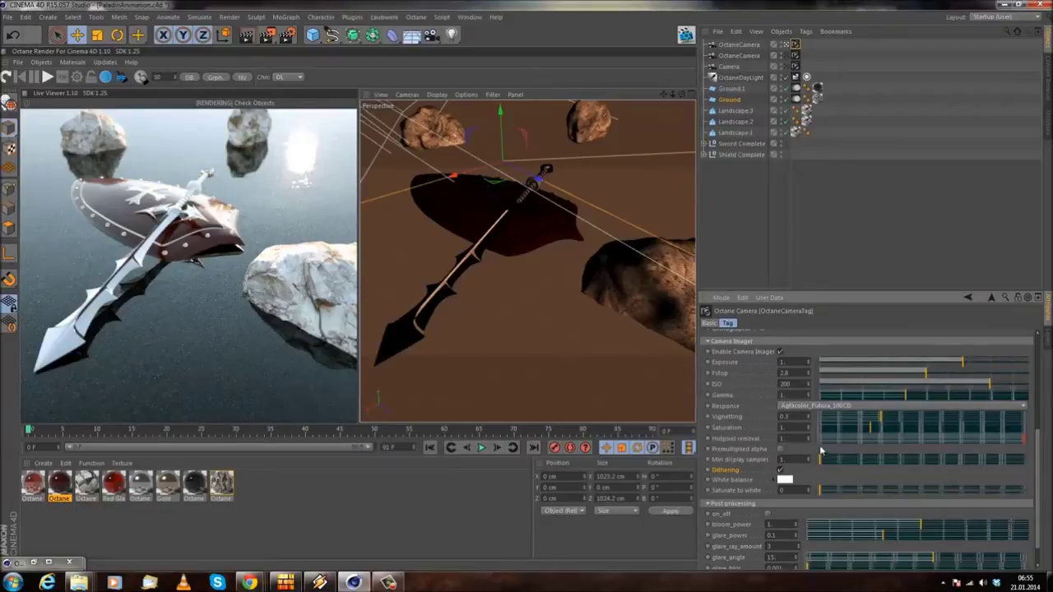
type("100")
key("Return")
- Compare the Agfacolor film responses in the camera imager and choose Agfacolor_Vista_800CD
left_click_drag(827, 479, 820, 402)
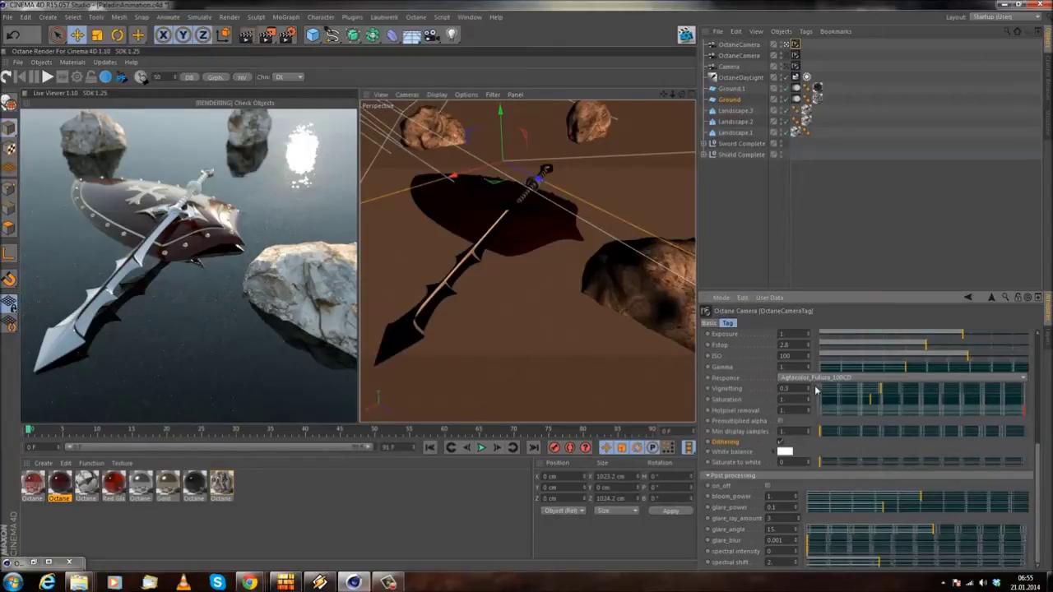
left_click(825, 378)
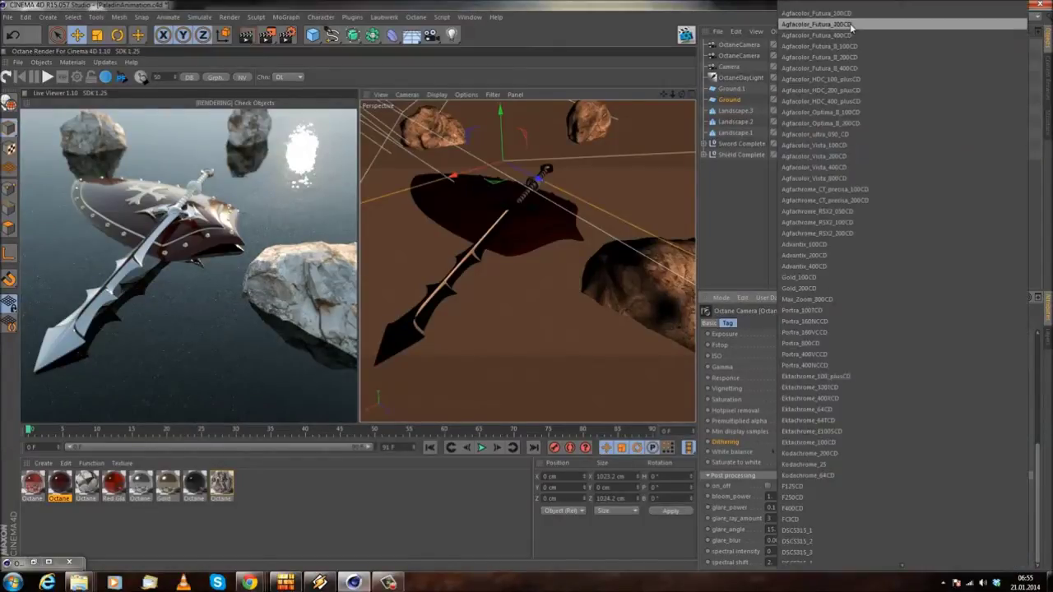
left_click(823, 31)
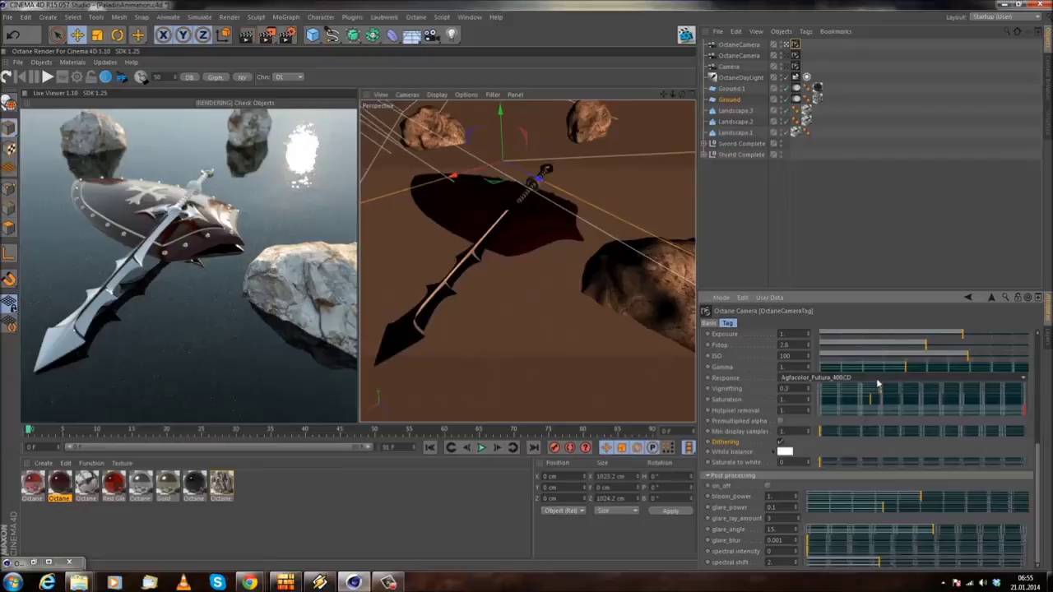
scroll(878, 383, "down", 1)
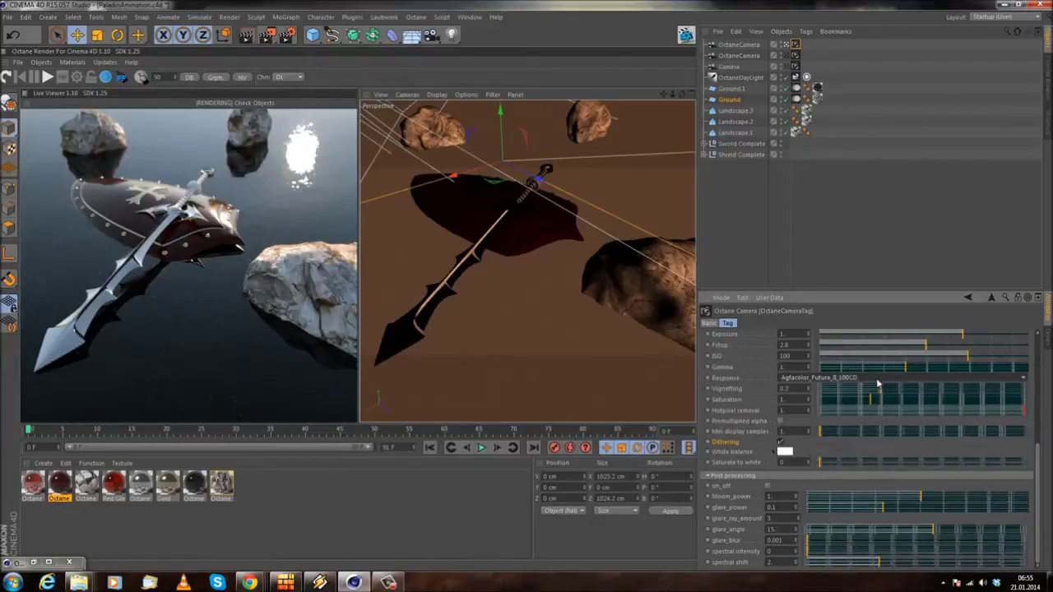
scroll(878, 383, "down", 1)
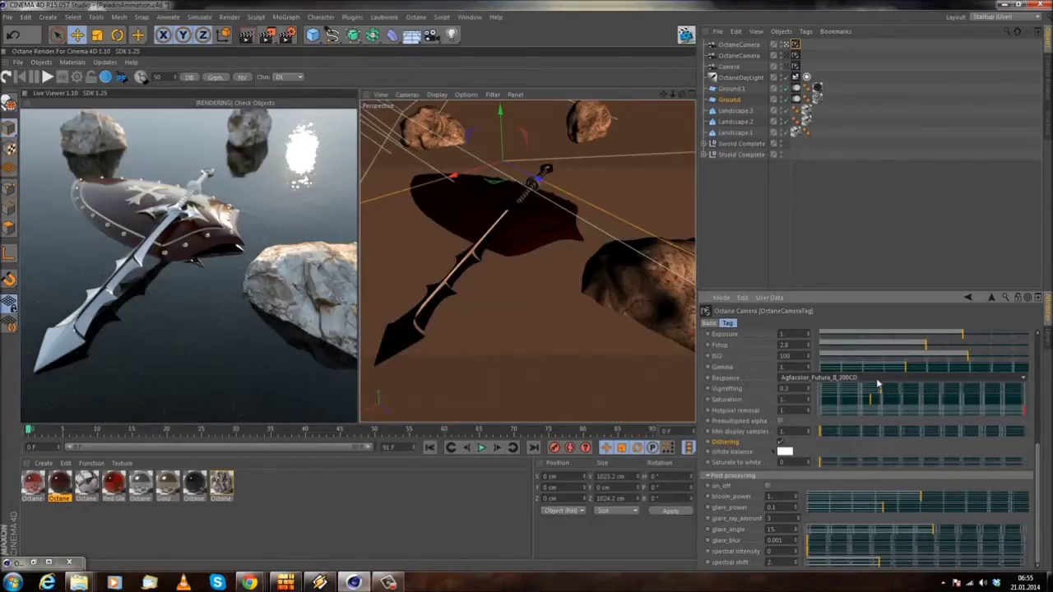
scroll(877, 383, "down", 1)
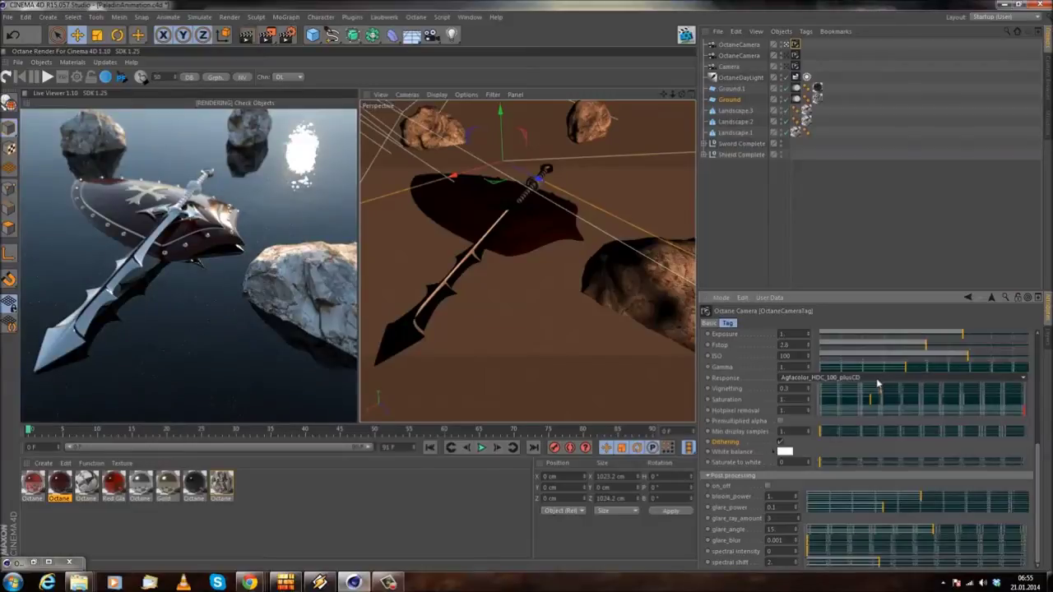
scroll(878, 383, "down", 1)
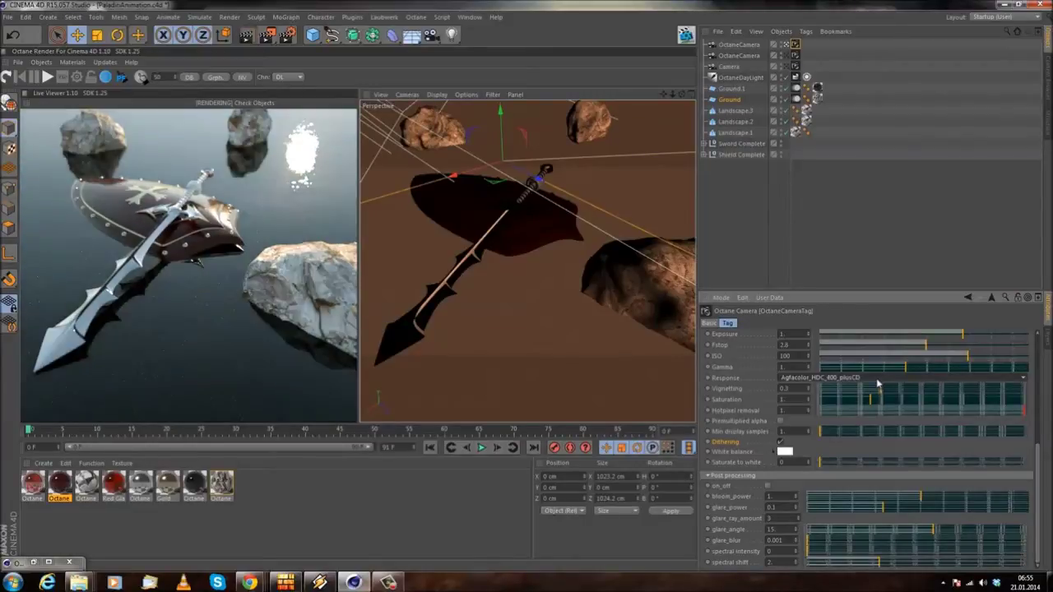
scroll(878, 383, "down", 1)
scroll(878, 384, "down", 1)
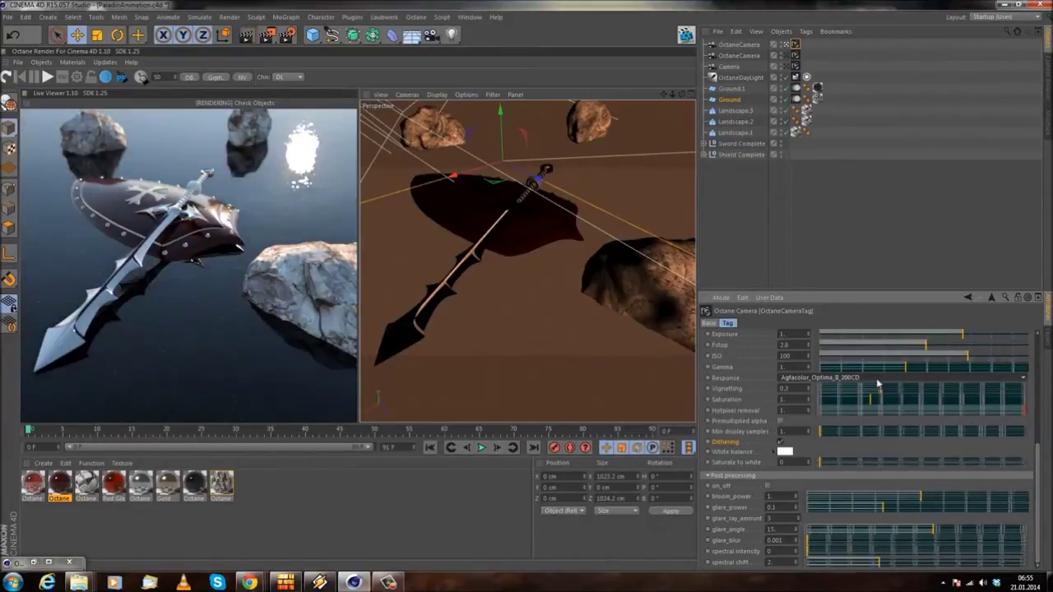
scroll(877, 384, "down", 2)
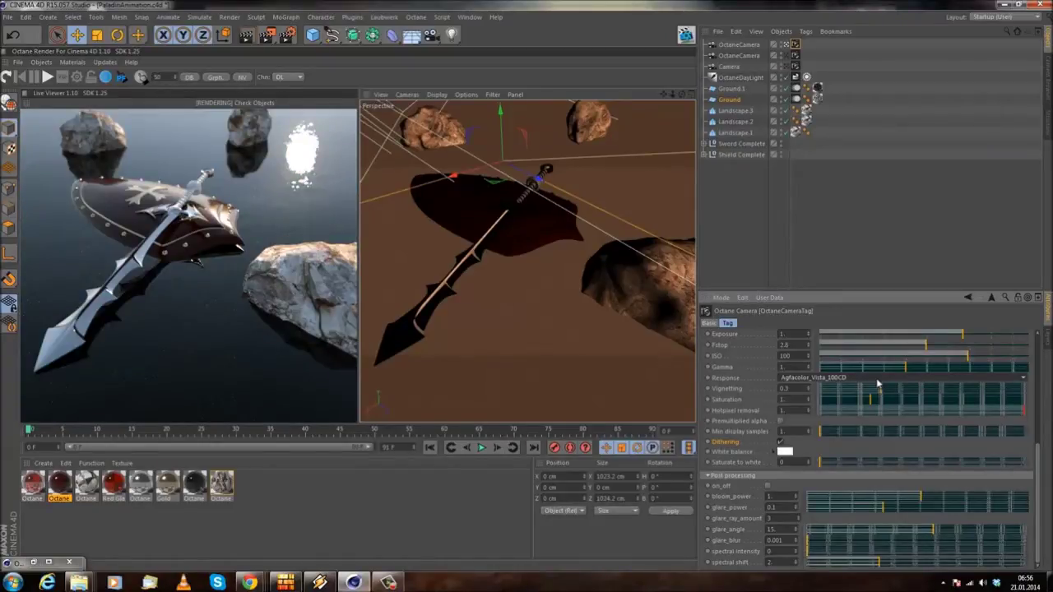
scroll(878, 384, "down", 1)
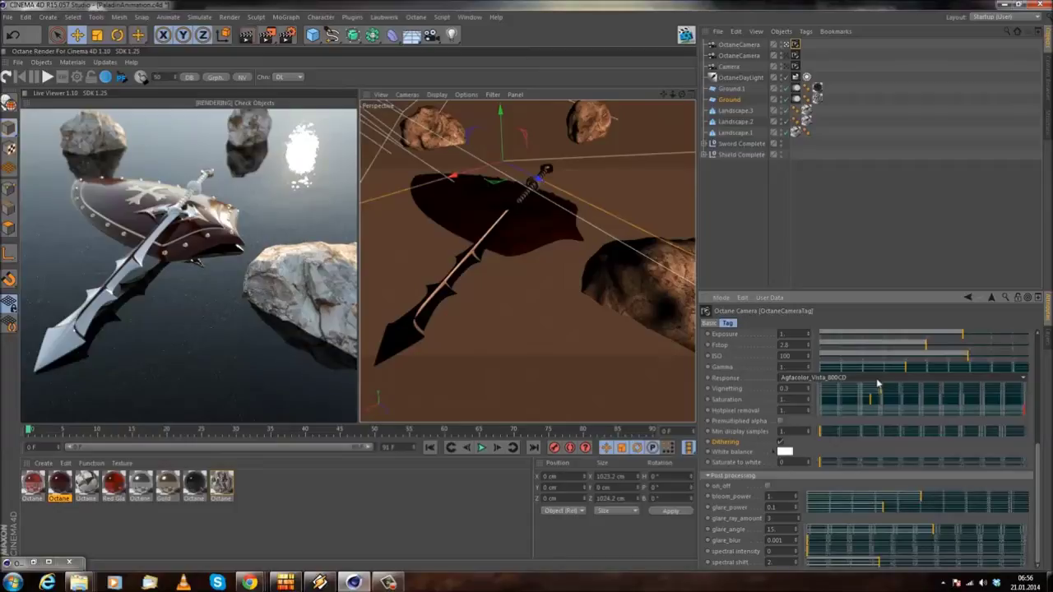
- Turn on the camera's post processing with a bloom power of about 0.29, a spectral shift of 0 and a glare angle of about 15.5
left_click(769, 486)
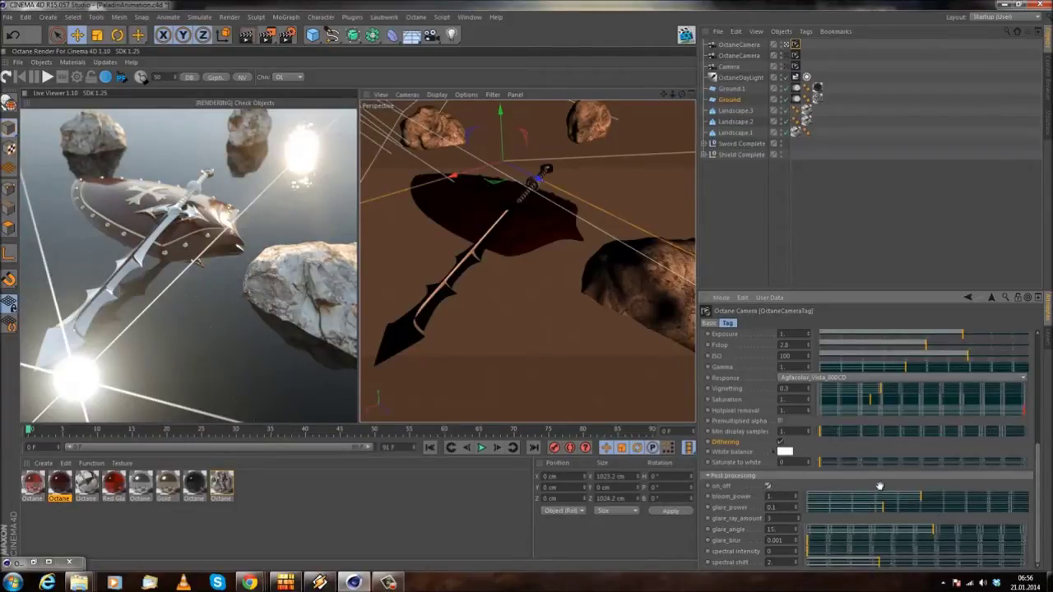
mouse_move(919, 499)
left_mouse_down()
mouse_move(857, 494)
mouse_move(902, 498)
left_mouse_up()
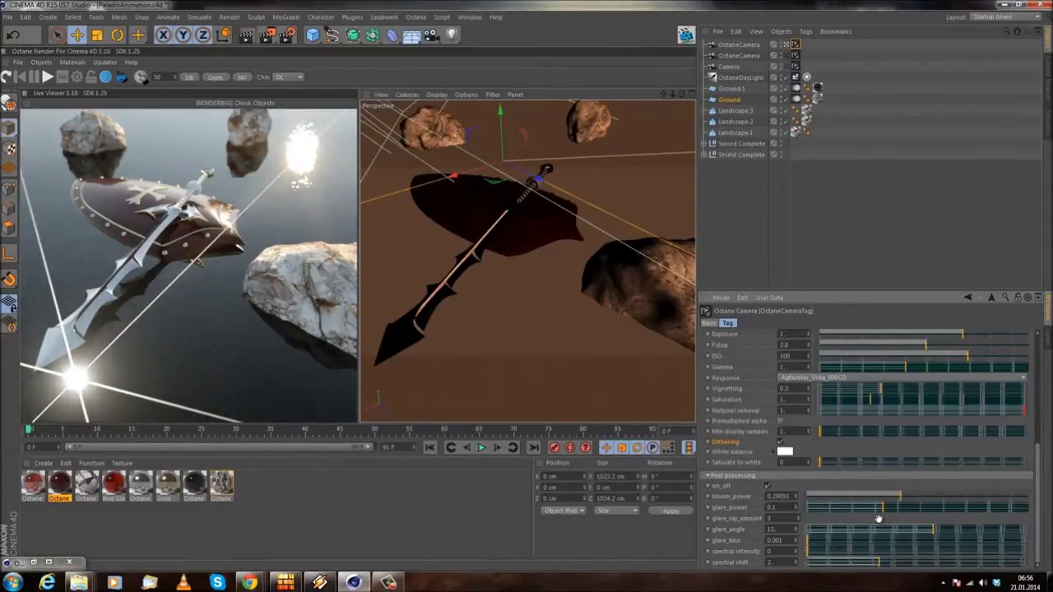
left_click_drag(883, 563, 777, 565)
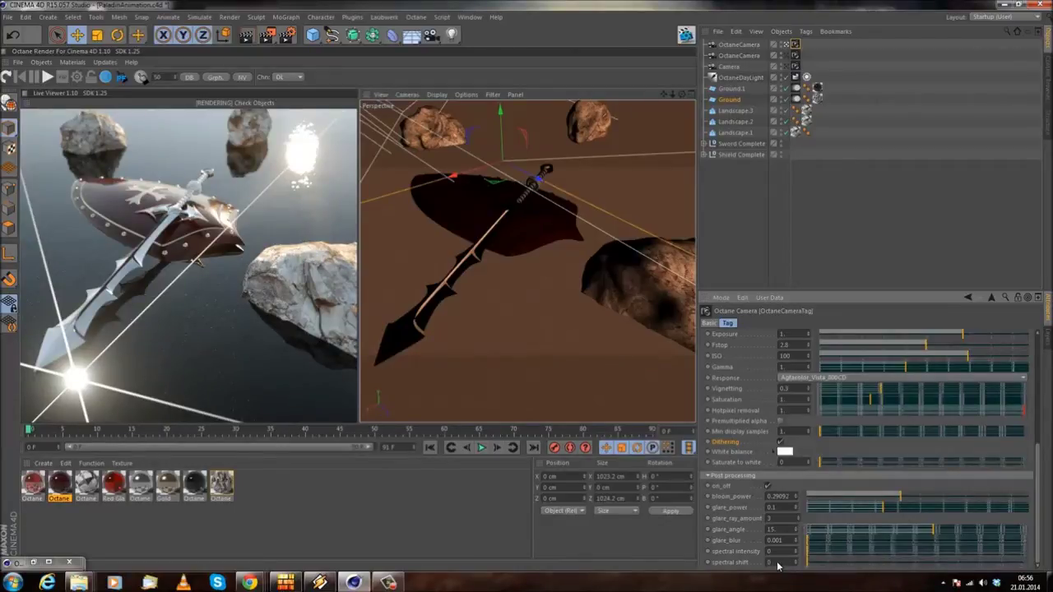
left_click_drag(933, 528, 861, 530)
left_click(933, 530)
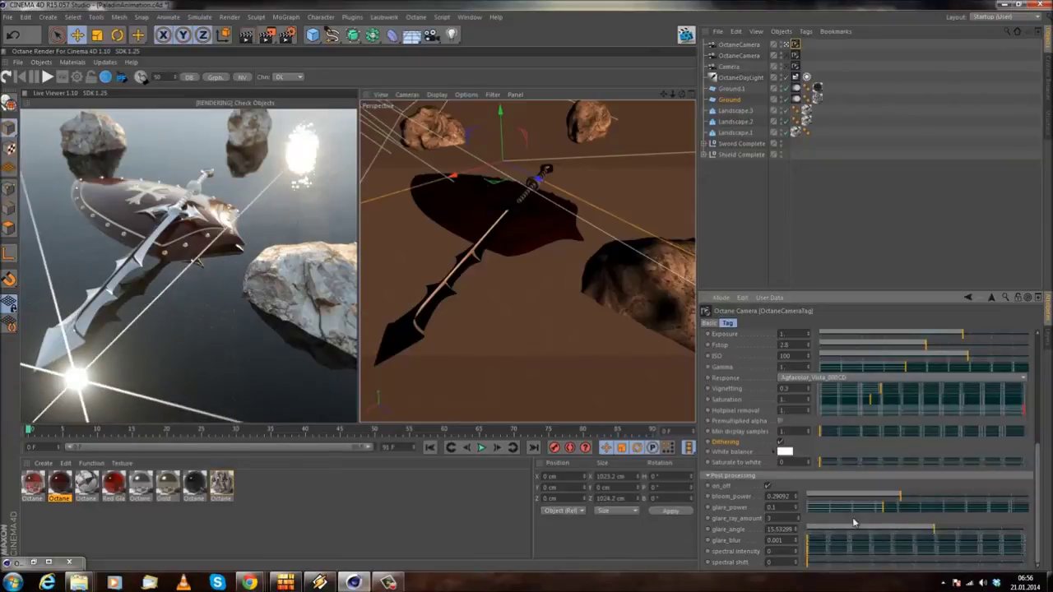
- Reduce the glare power to 0.001 and the bloom power to about 0.0026, and set the glare angle to about -21
left_click_drag(884, 507, 801, 512)
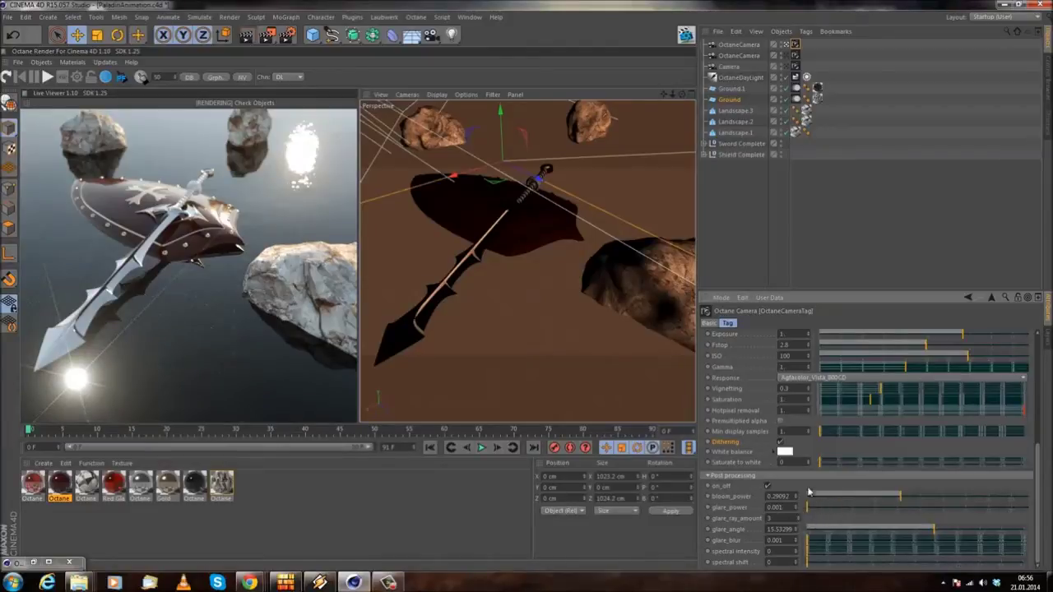
left_click_drag(877, 500, 822, 497)
left_click_drag(910, 529, 874, 527)
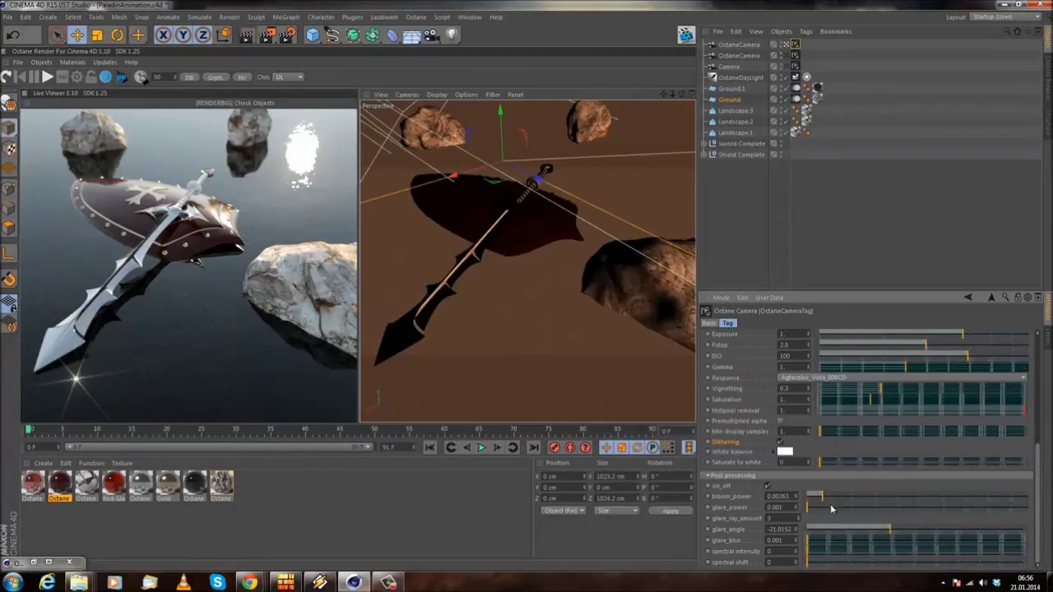
- Raise the camera's bloom power to about 0.46 and turn its post processing off
mouse_move(811, 508)
left_mouse_down()
mouse_move(872, 508)
mouse_move(800, 506)
left_mouse_up()
left_click(768, 486)
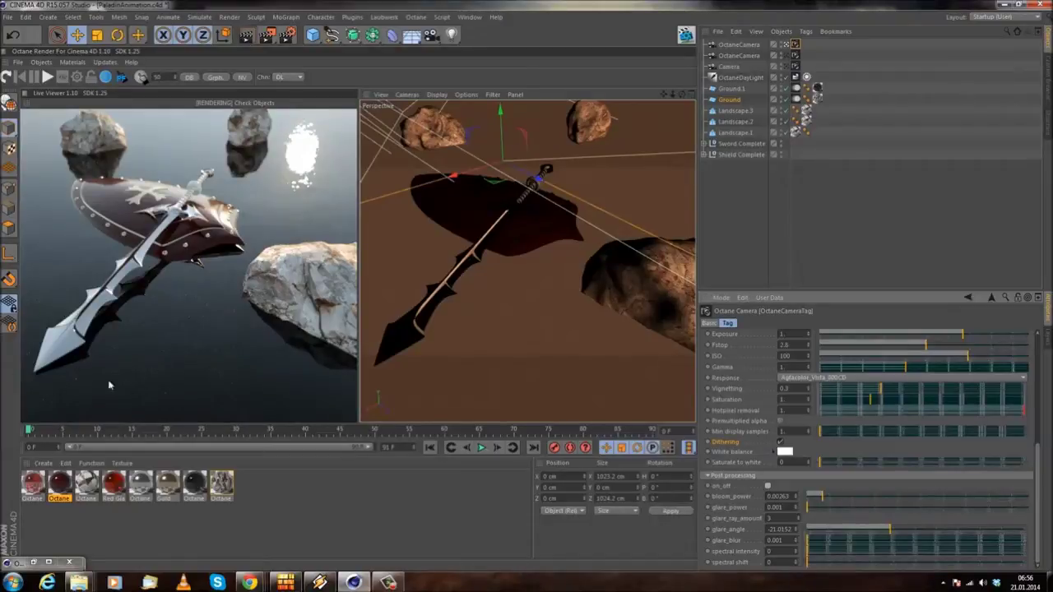
left_click(768, 487)
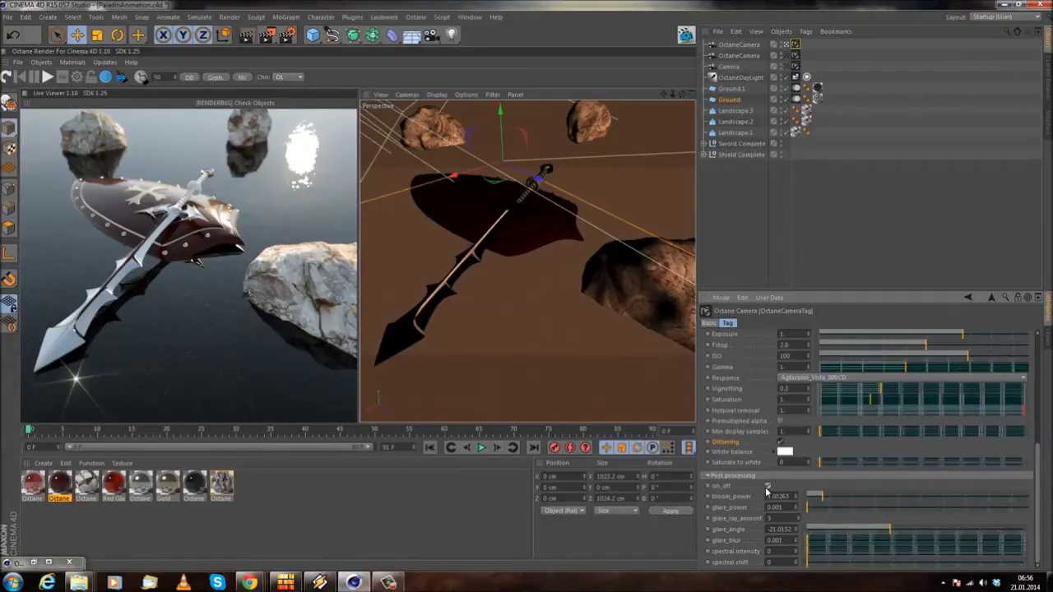
left_click_drag(828, 495, 908, 498)
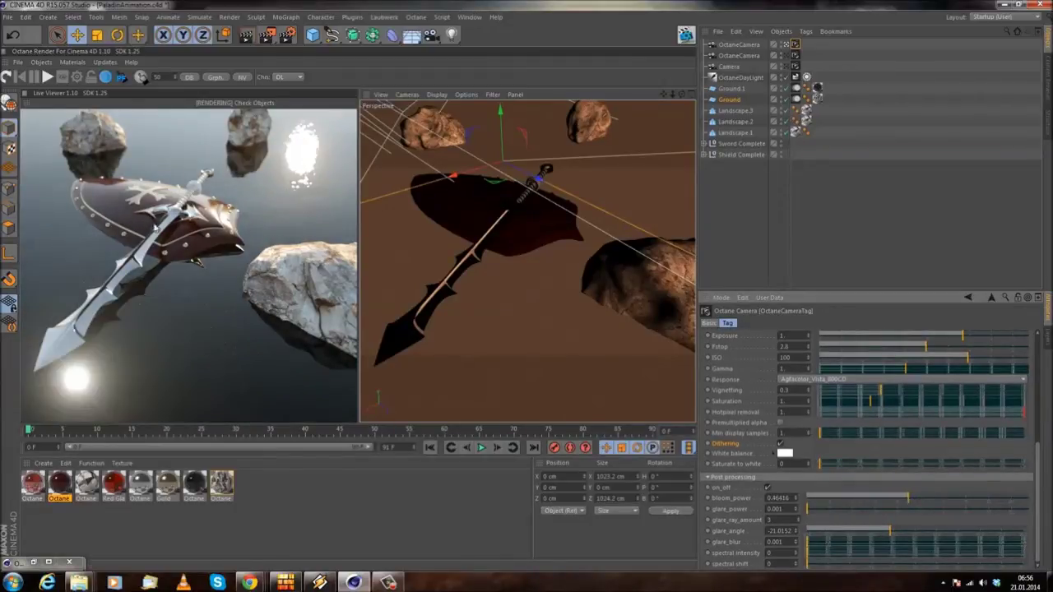
left_click(767, 488)
- Try the camera's stereo option, switch it back off, and set the thin lens aperture to 1.5
scroll(856, 471, "up", 5)
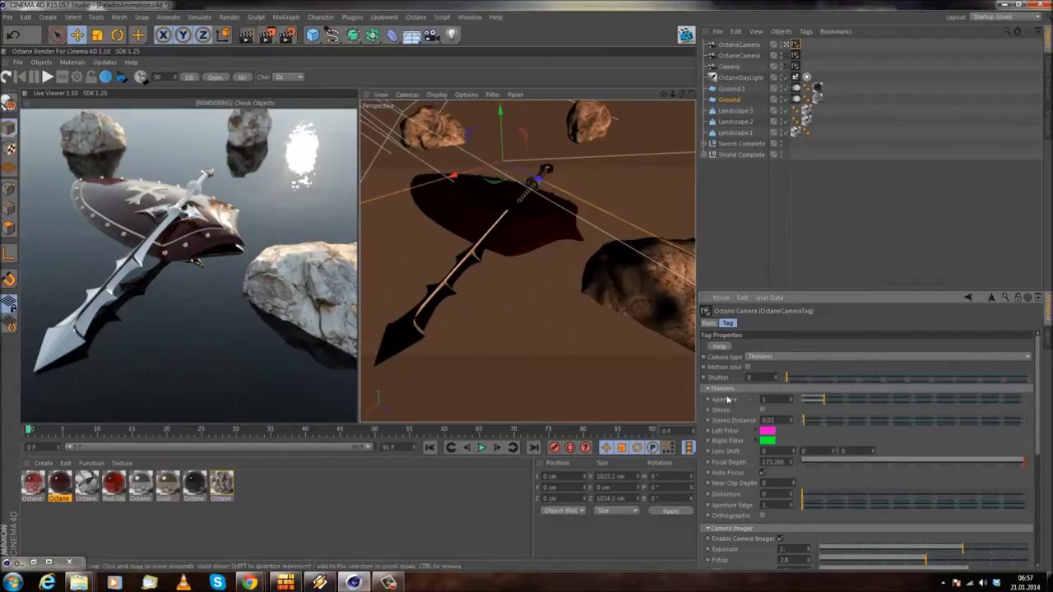
scroll(817, 445, "down", 5)
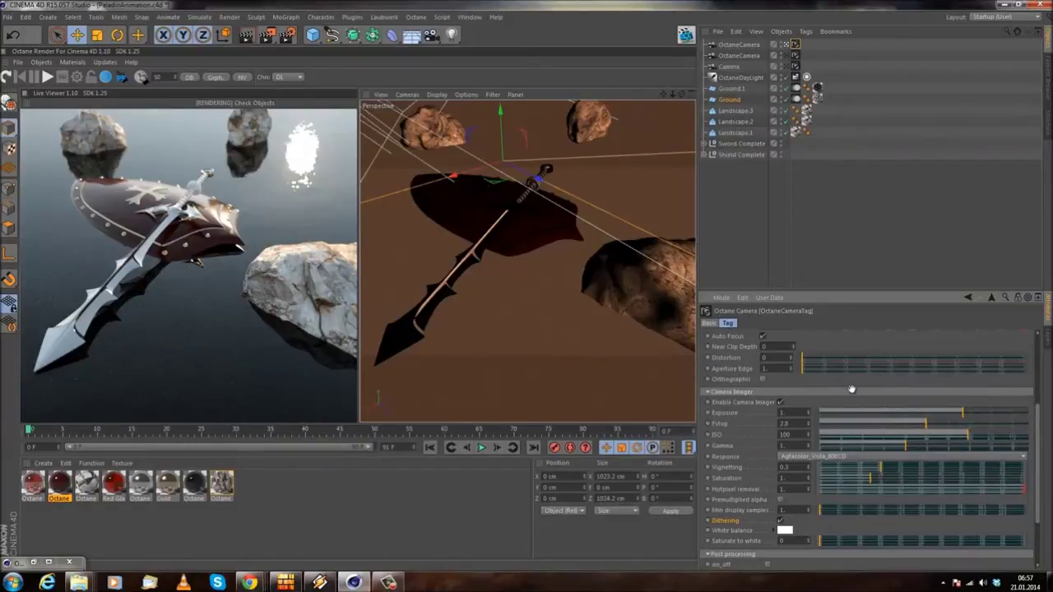
scroll(849, 387, "up", 5)
left_click(762, 409)
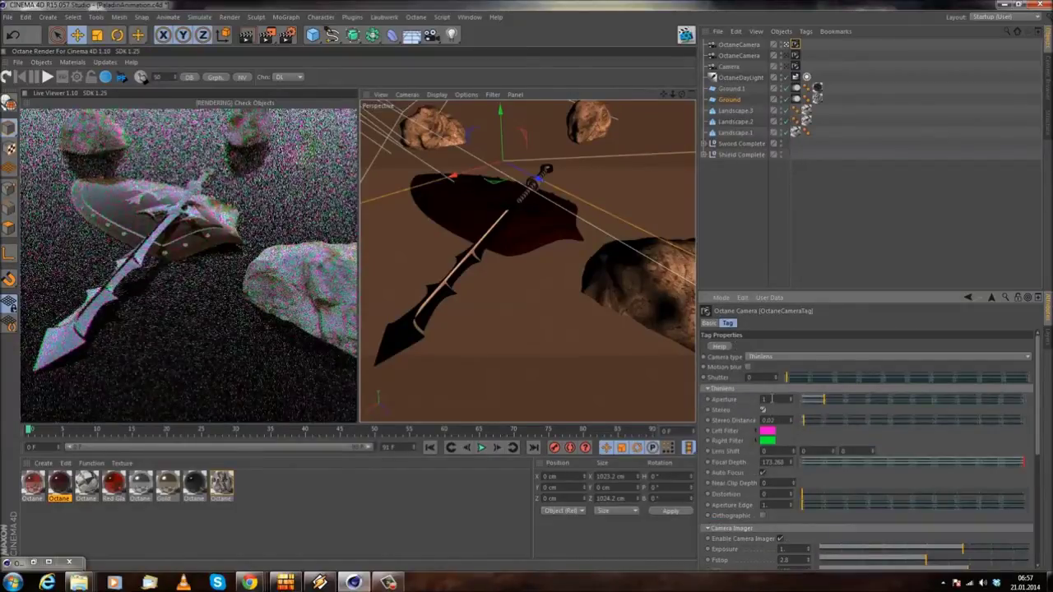
left_click(763, 410)
type(".5")
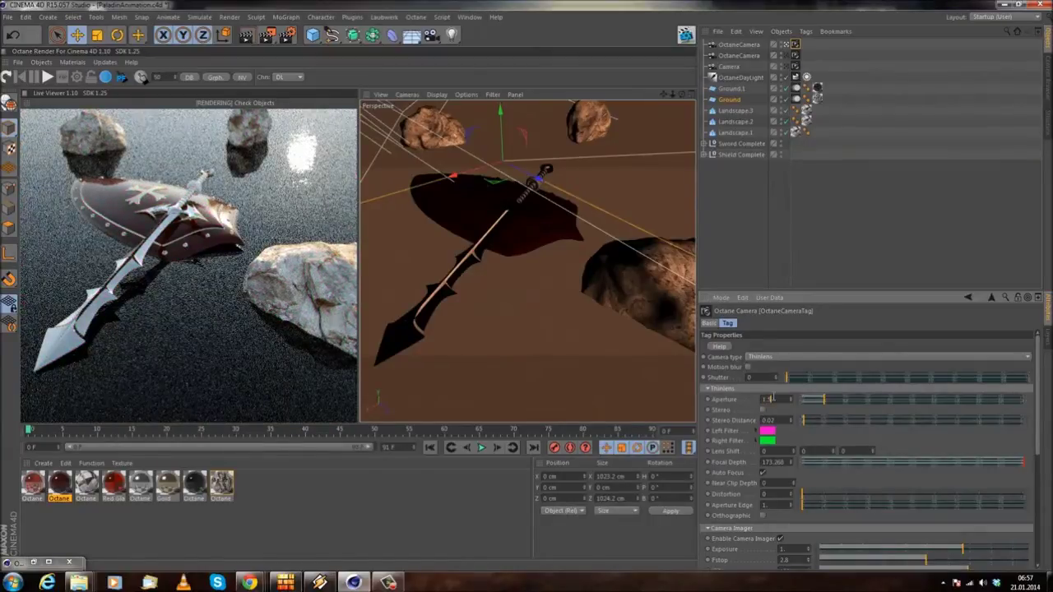
key("Return")
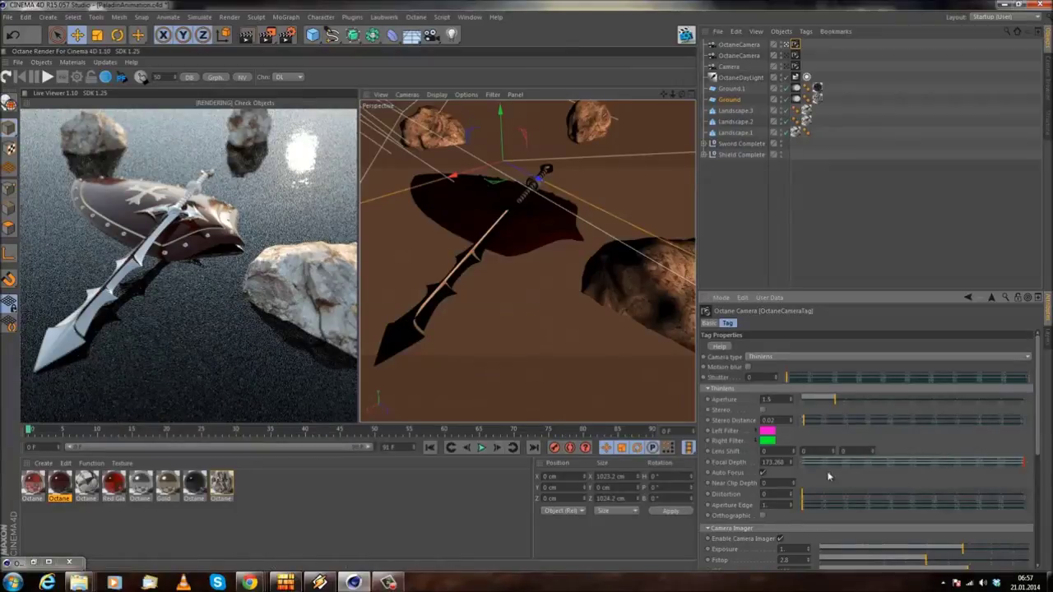
- Set the camera's aperture edge to 2
scroll(825, 476, "down", 2)
scroll(823, 424, "down", 1)
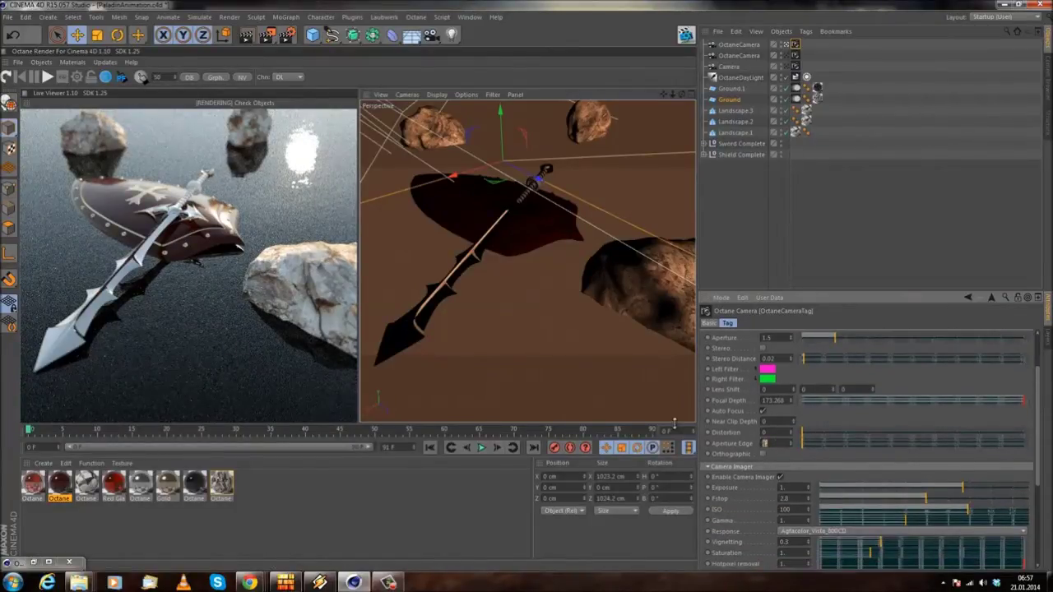
type("2")
key("Return")
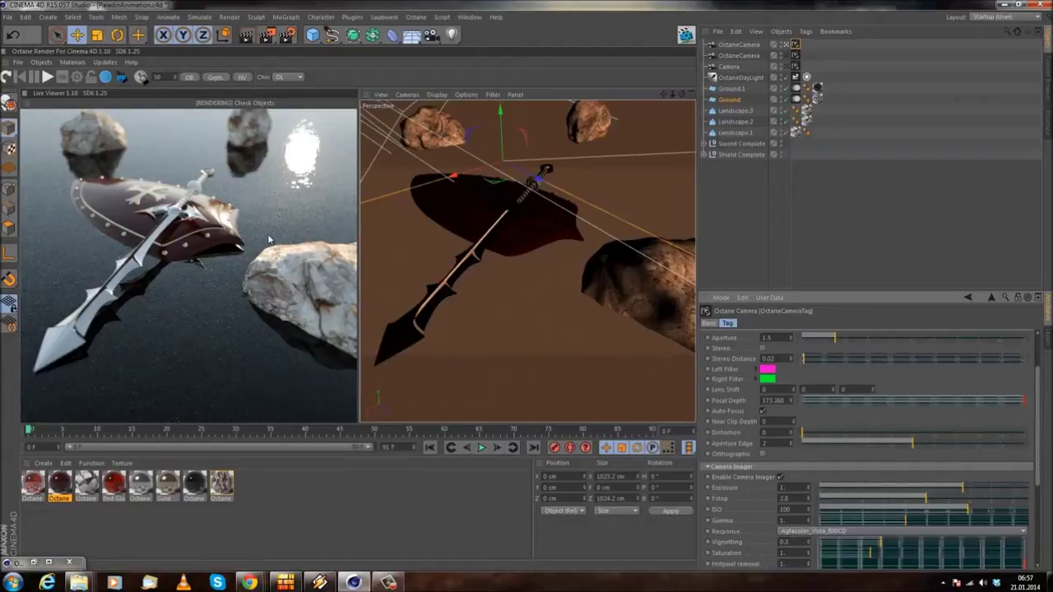
- Switch to the browser and look over the gravel and cliff texture pages on cgtextures.com
mouse_move(249, 584)
left_click(312, 521)
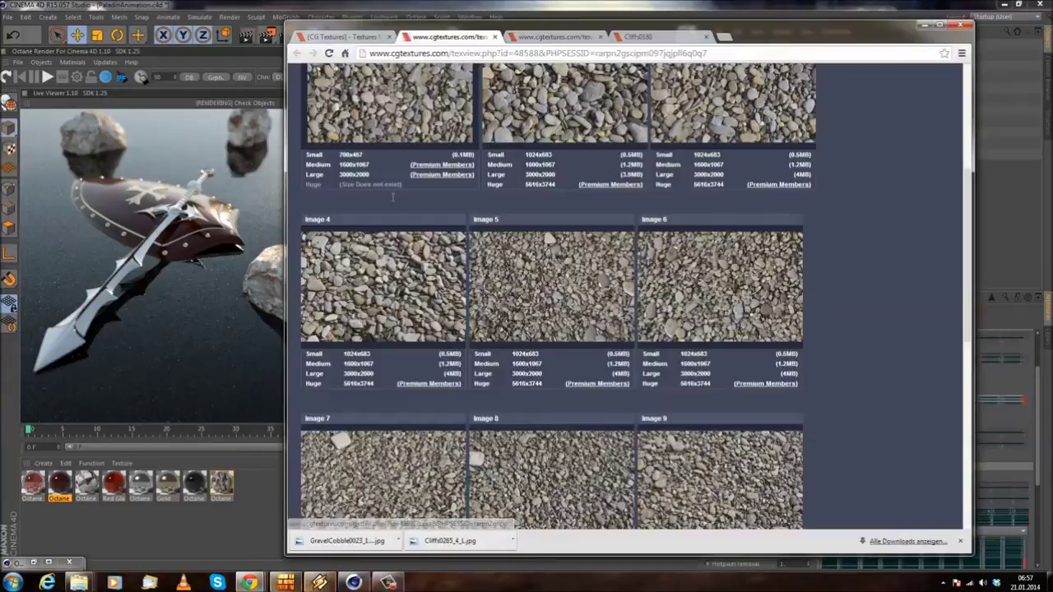
left_click(545, 36)
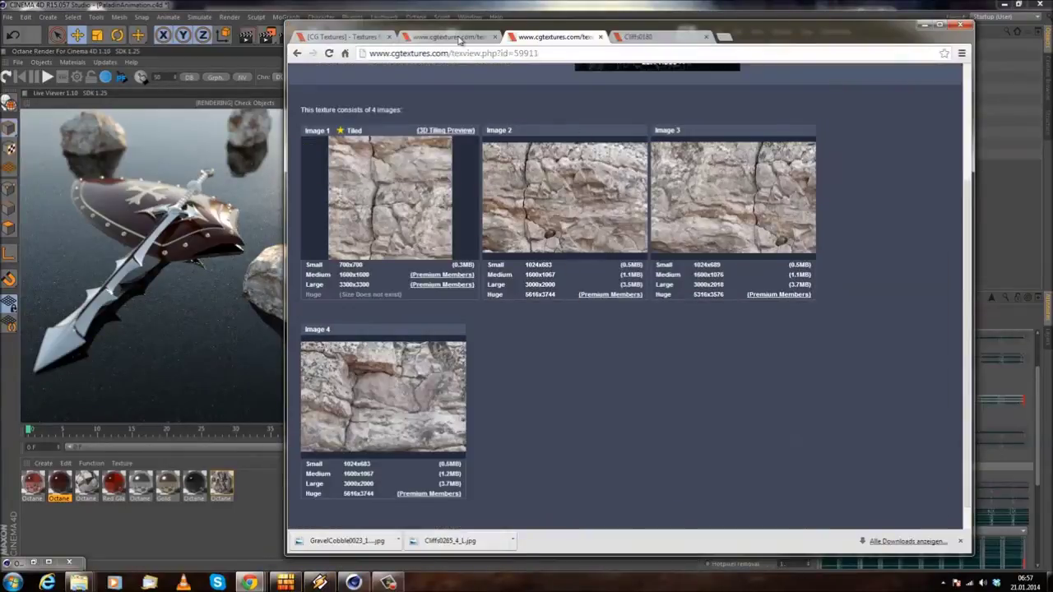
left_click(459, 39)
left_click(656, 37)
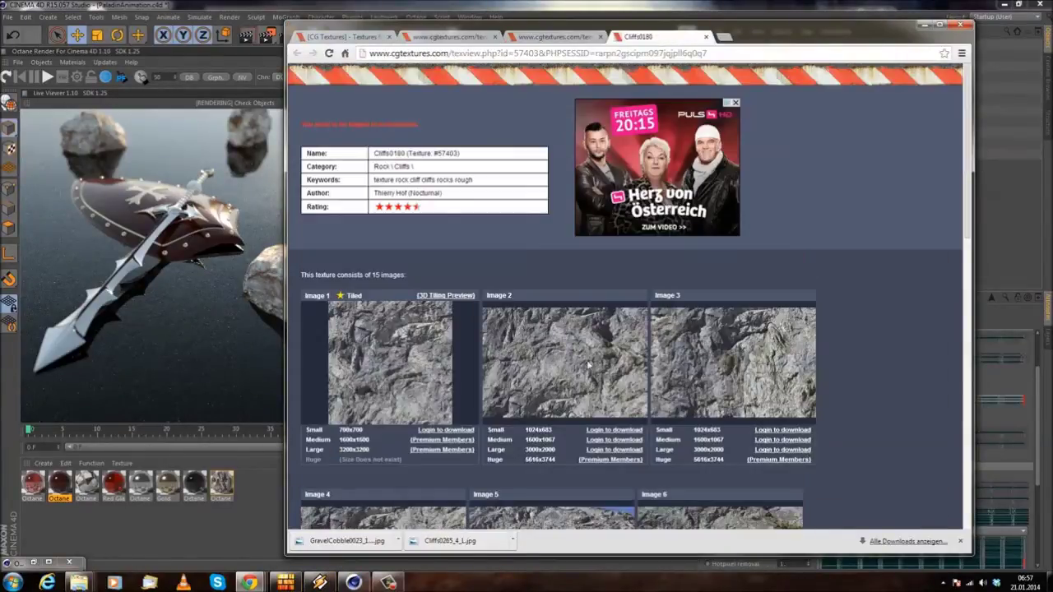
scroll(765, 381, "down", 2)
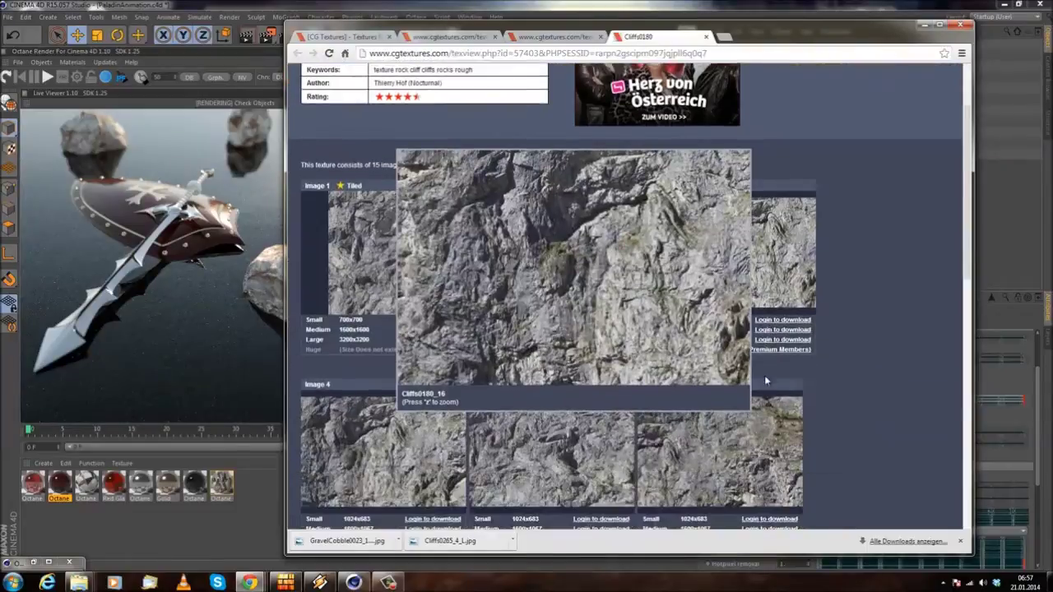
scroll(765, 381, "down", 1)
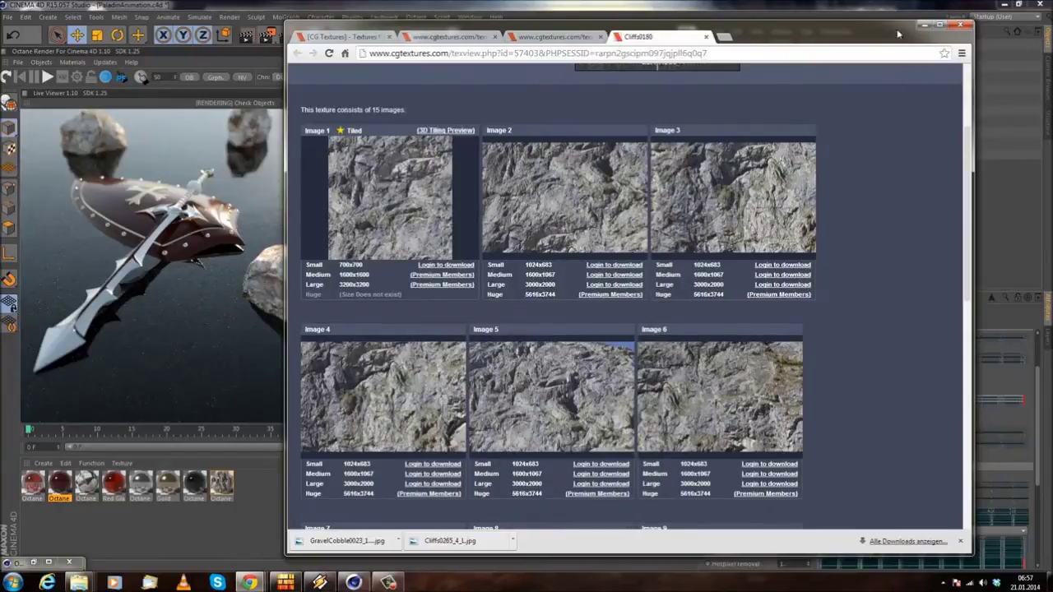
left_click(923, 24)
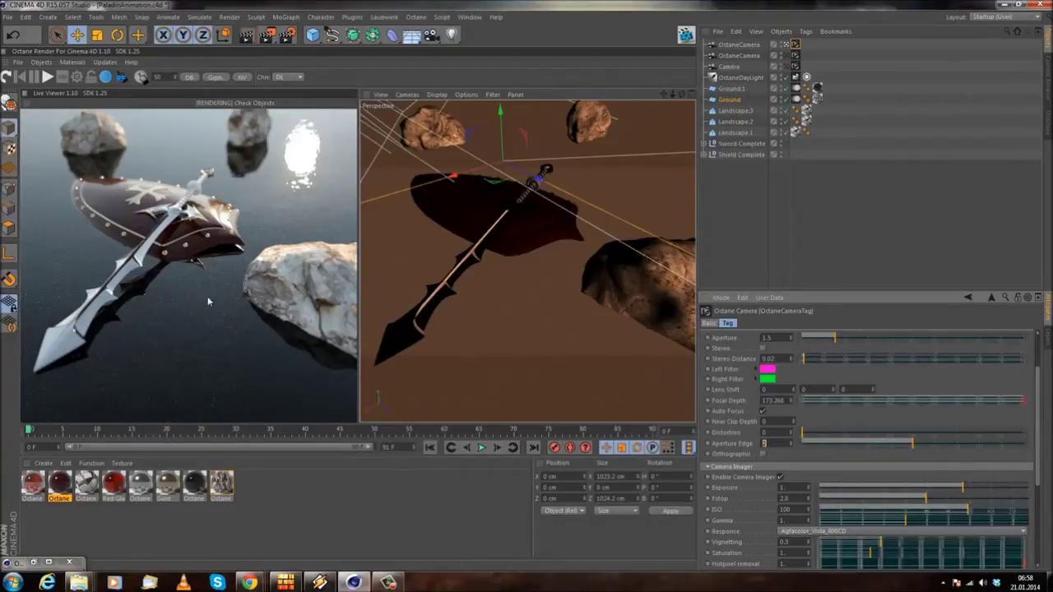
- In Octane's Pathtracing kernel settings, set caustic blur to 1 and max depth to 8, and enable keep environment
left_click(79, 79)
left_click_drag(515, 218, 919, 218)
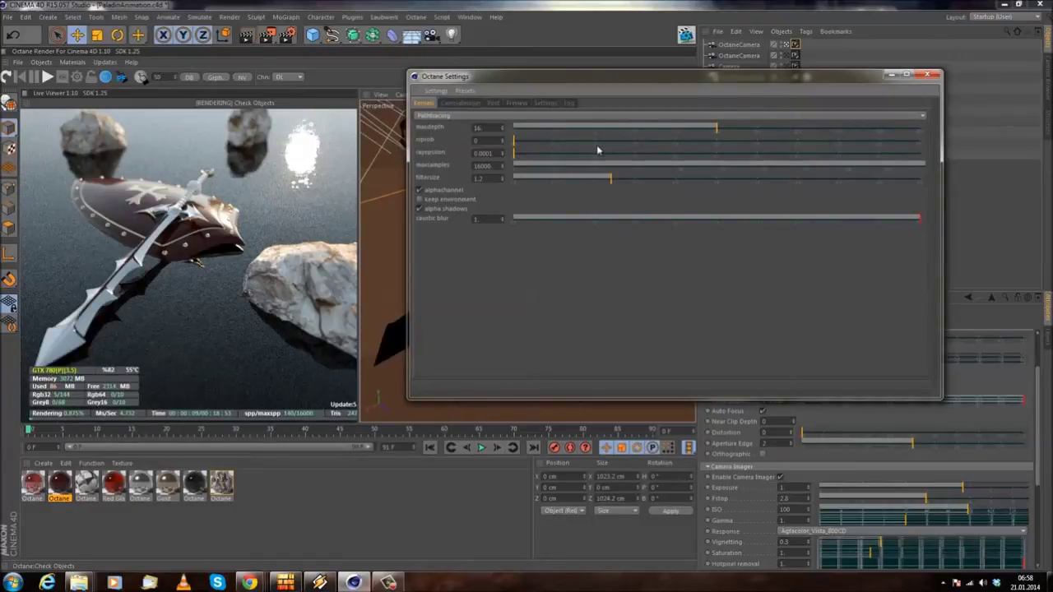
double_click(485, 127)
type("8")
key("Return")
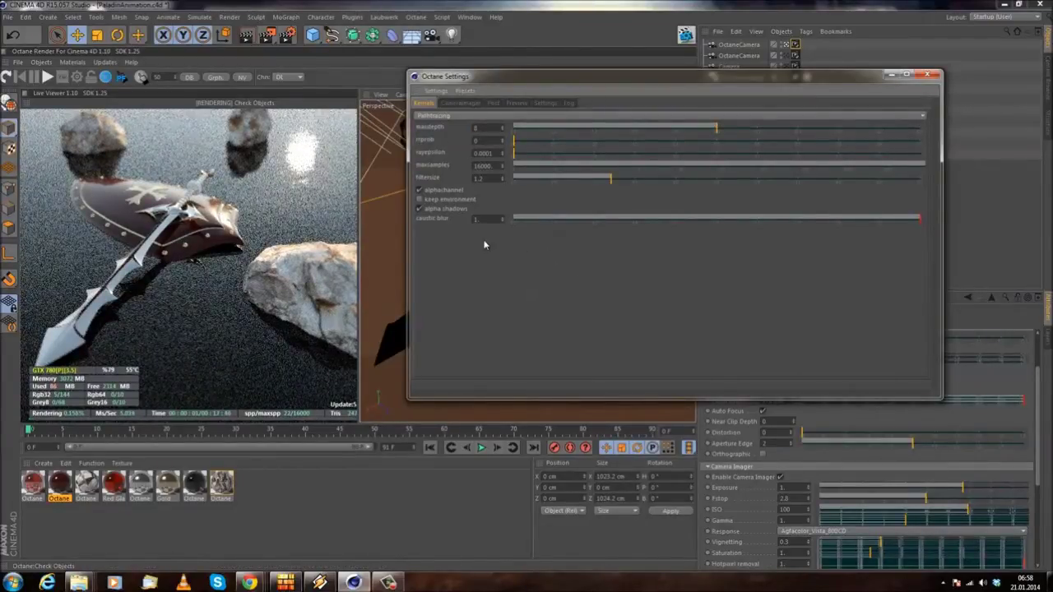
left_click(420, 200)
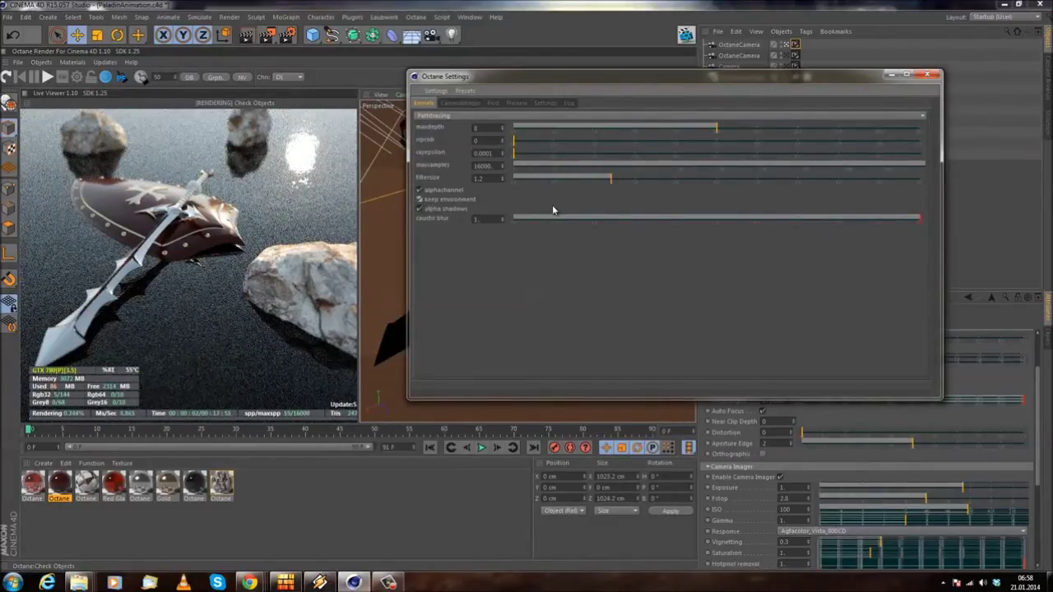
left_click(932, 75)
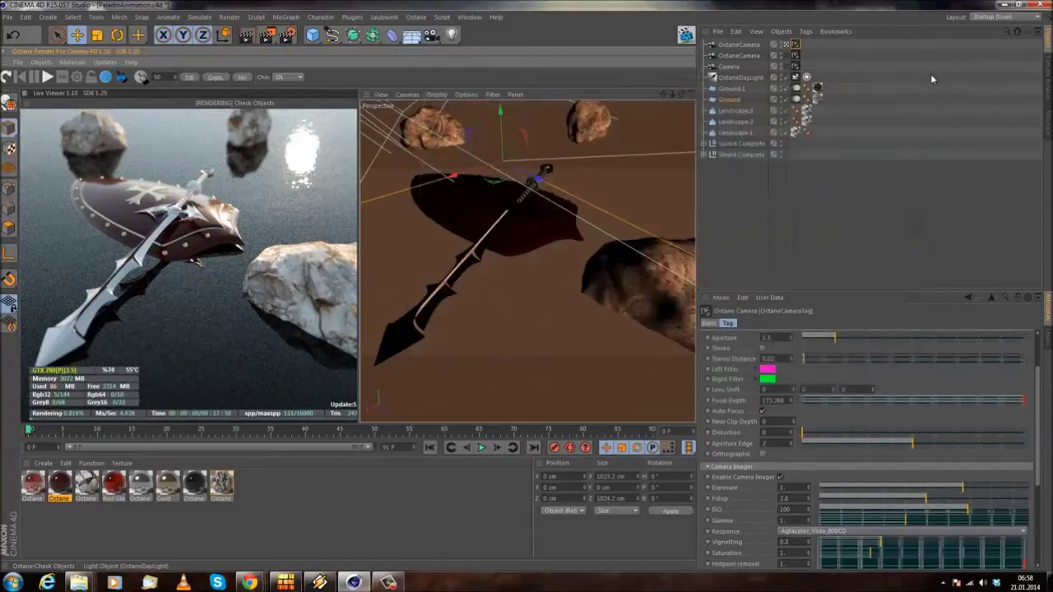
- Adjust the daylight's north offset to about -0.698
left_click(806, 77)
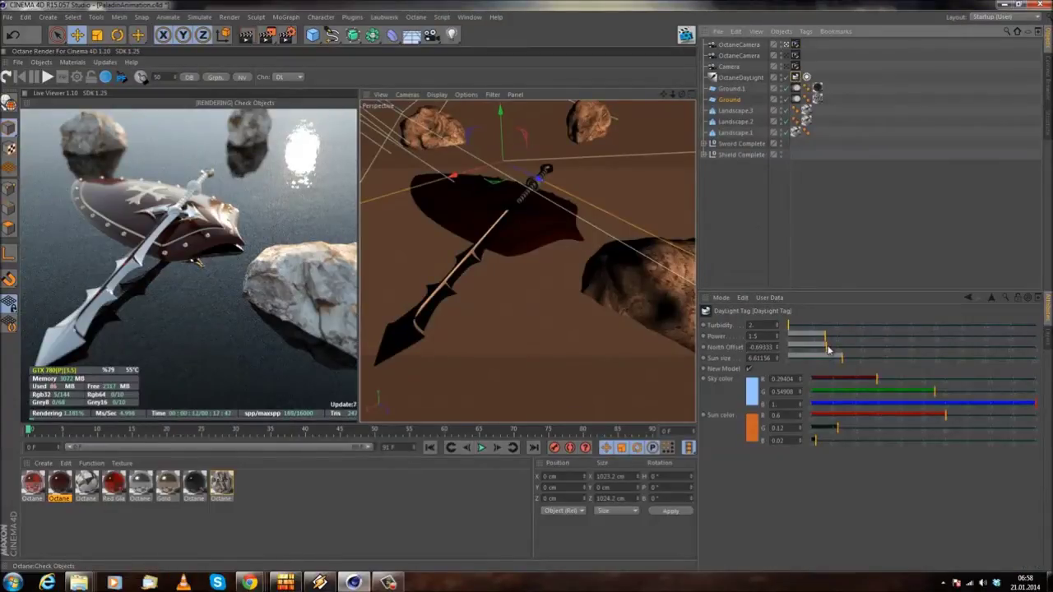
left_click_drag(828, 350, 849, 350)
left_click_drag(860, 349, 827, 348)
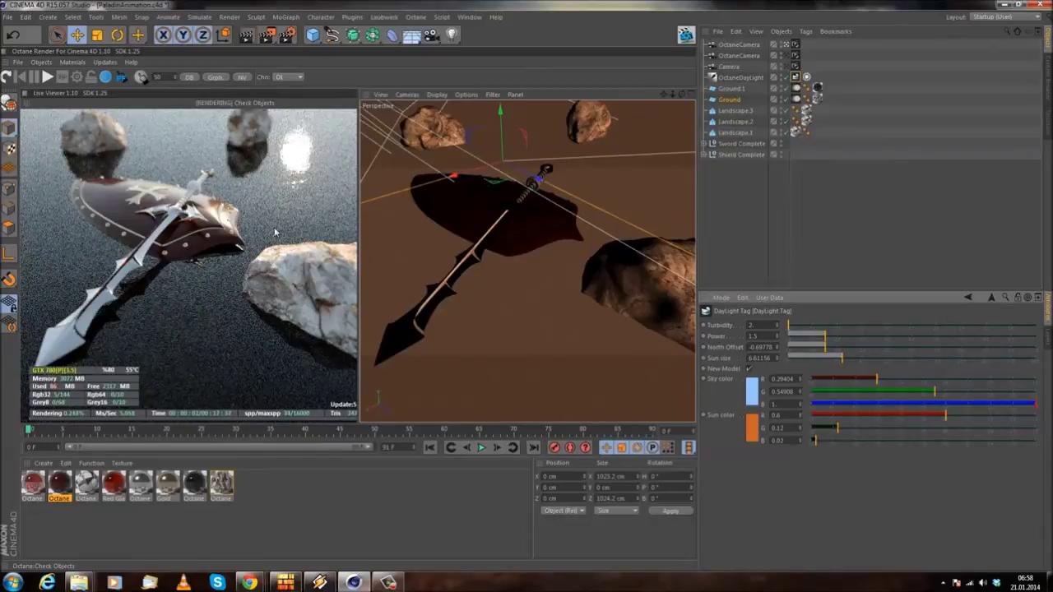
- Close the Octane live viewer and open the render settings
left_click(25, 97)
left_click(25, 96)
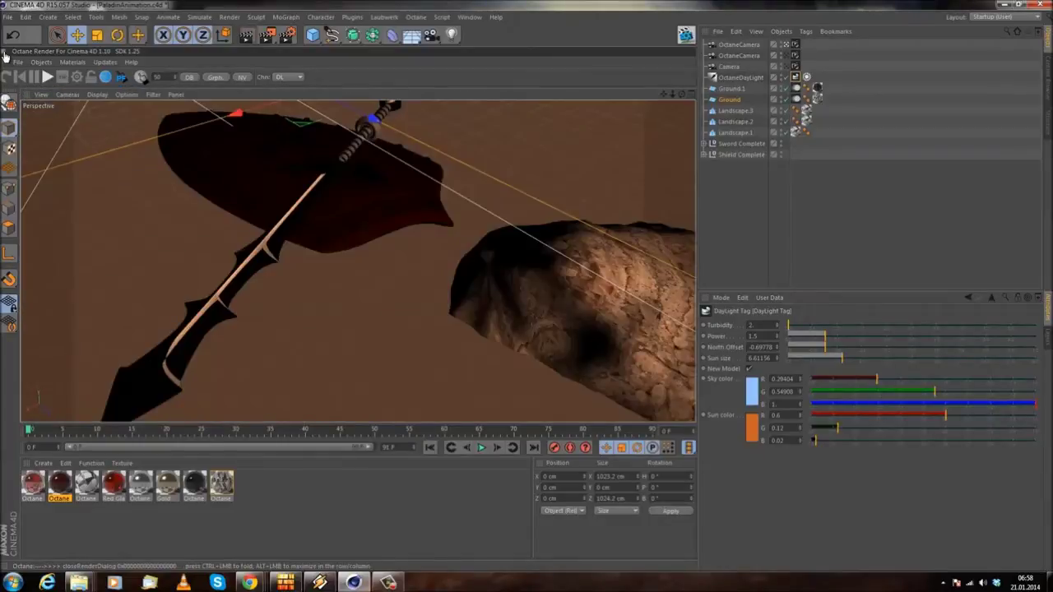
left_click(284, 36)
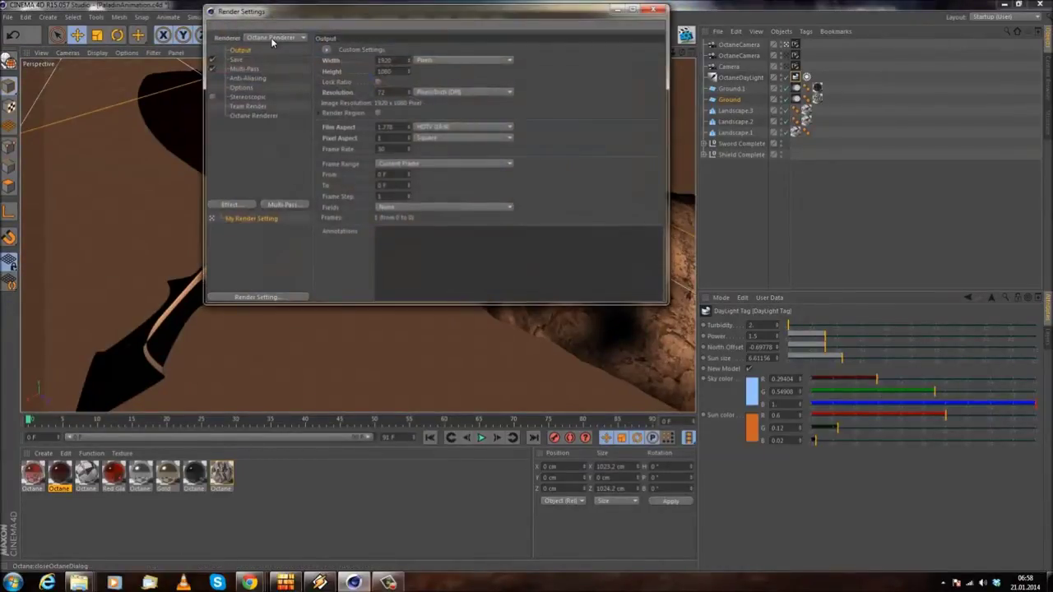
left_click_drag(459, 30, 468, 99)
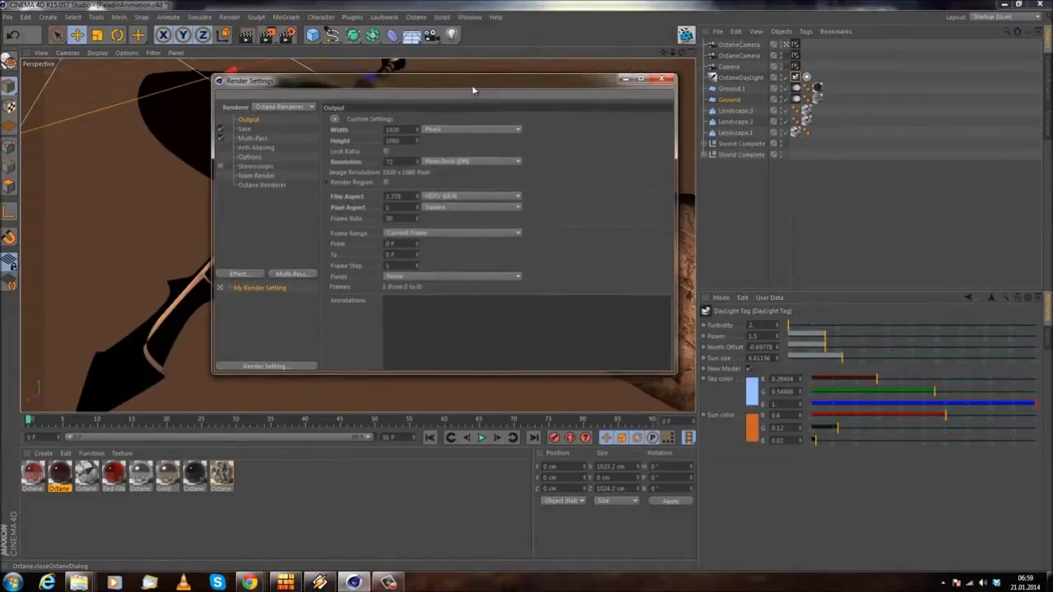
- Reopen the Octane window and limit the Pathtracing kernel's max samples to 2000
left_click(683, 37)
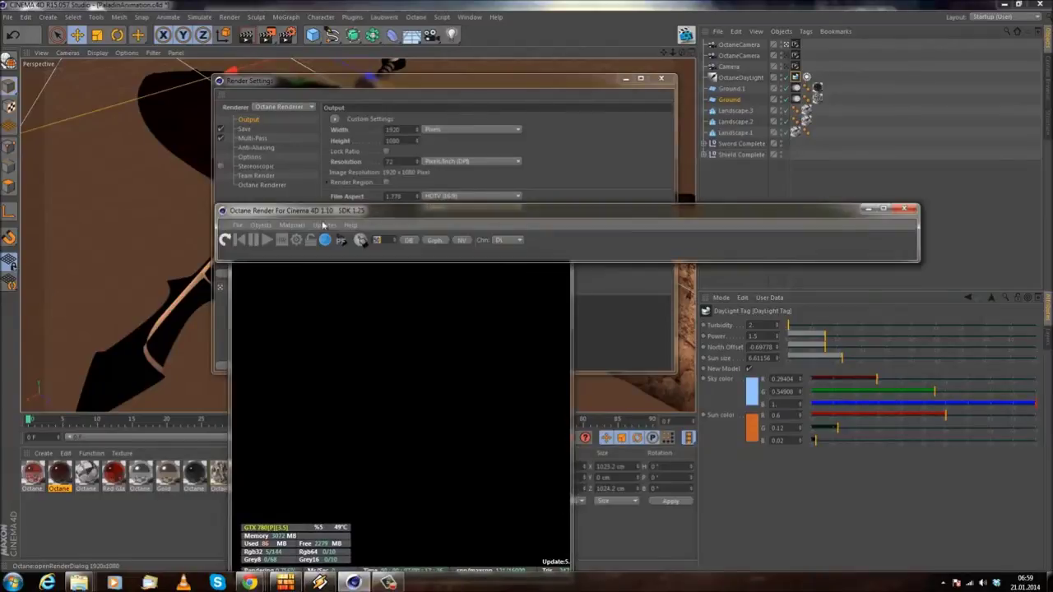
left_click(300, 239)
left_click_drag(171, 15, 470, 152)
left_click(385, 172)
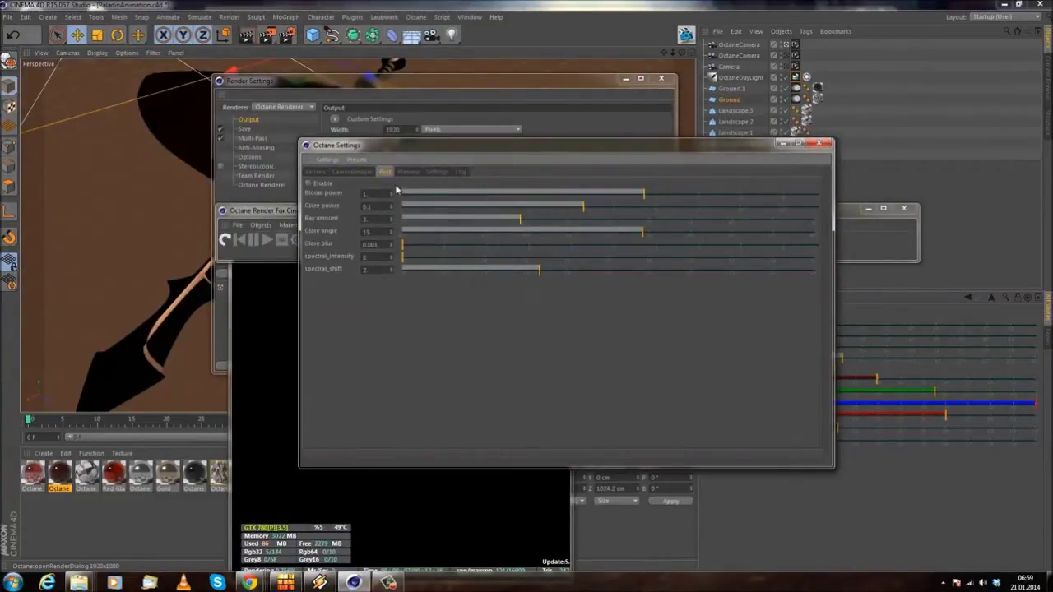
left_click(351, 172)
left_click(316, 172)
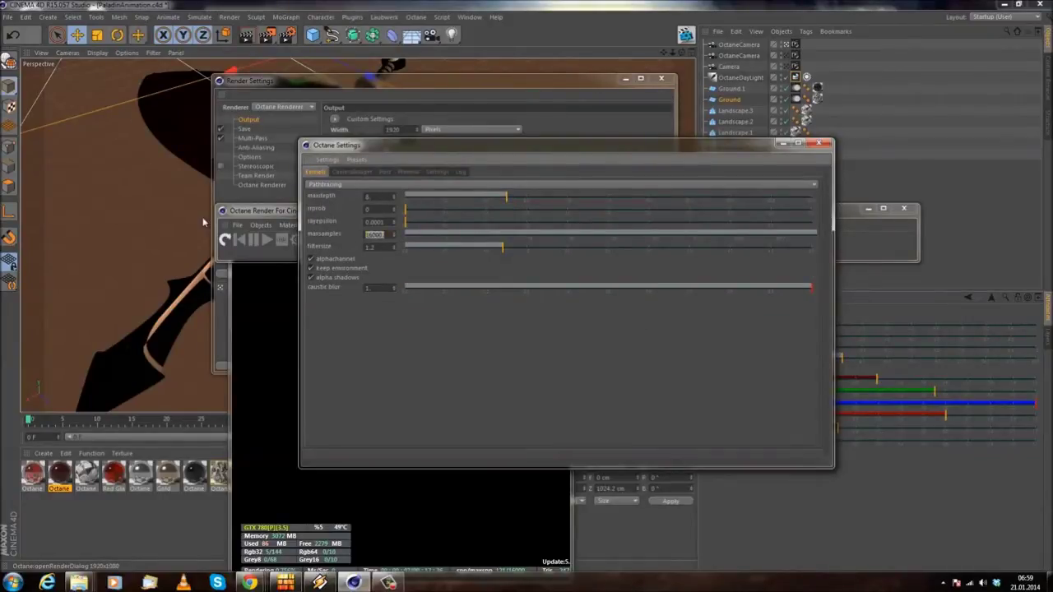
type("2000")
left_click(299, 242)
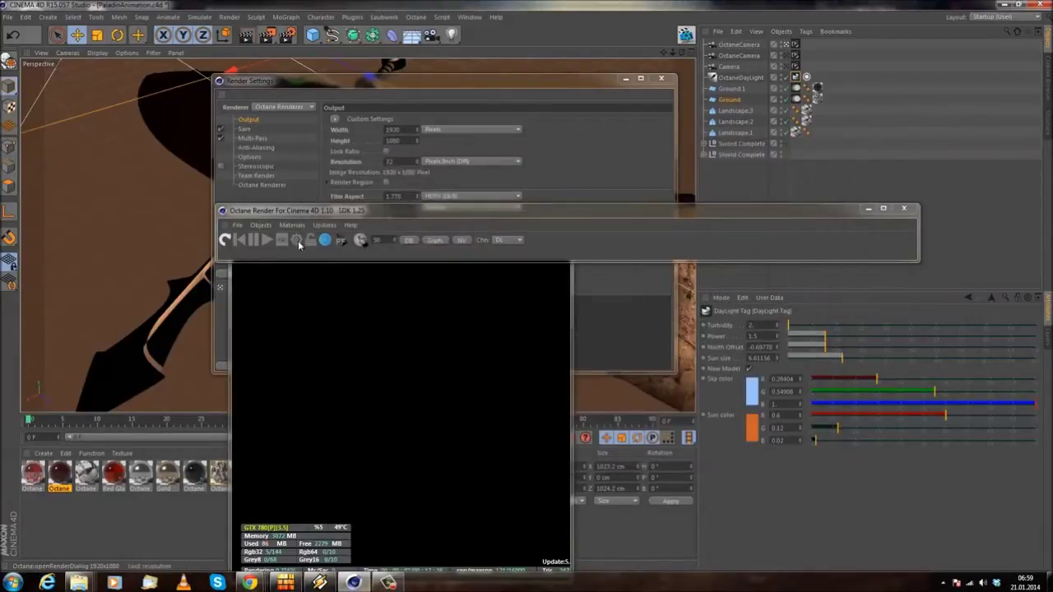
left_click(893, 210)
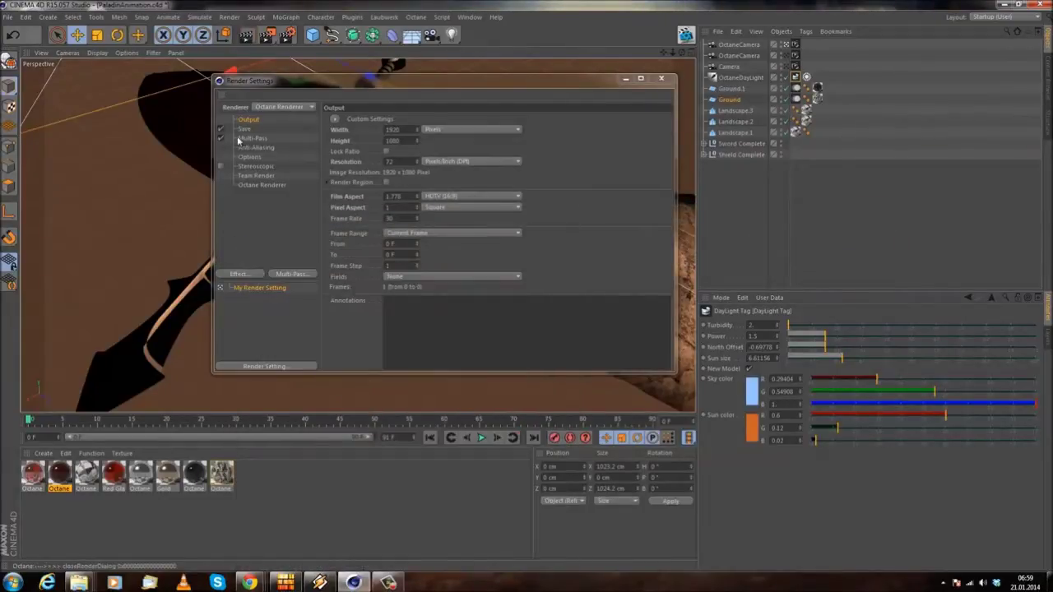
- Set the Octane Renderer's render buffer type to Float Buffer in the render settings
left_click(264, 184)
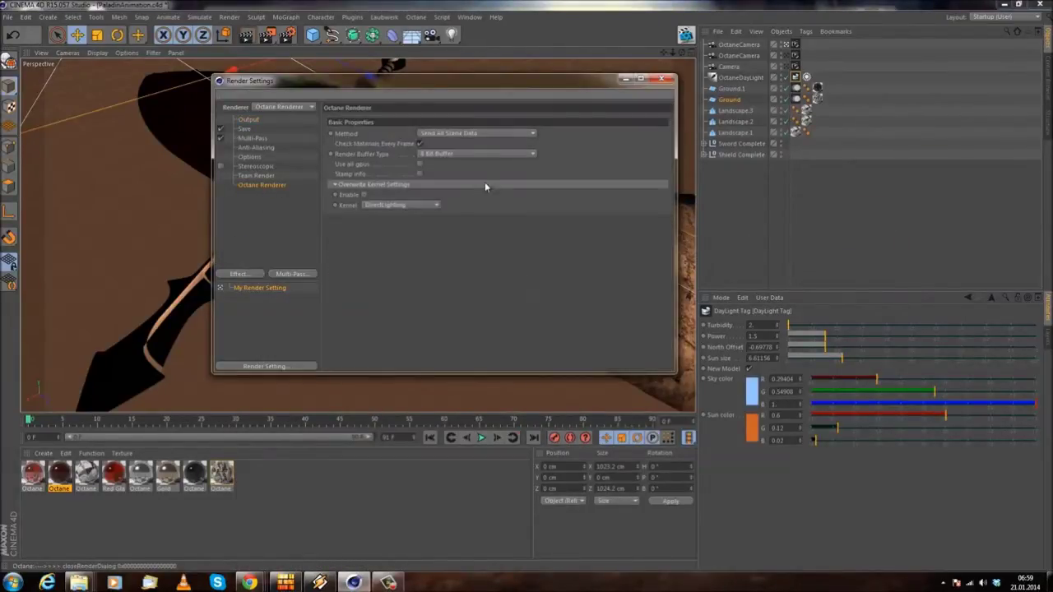
left_click(457, 154)
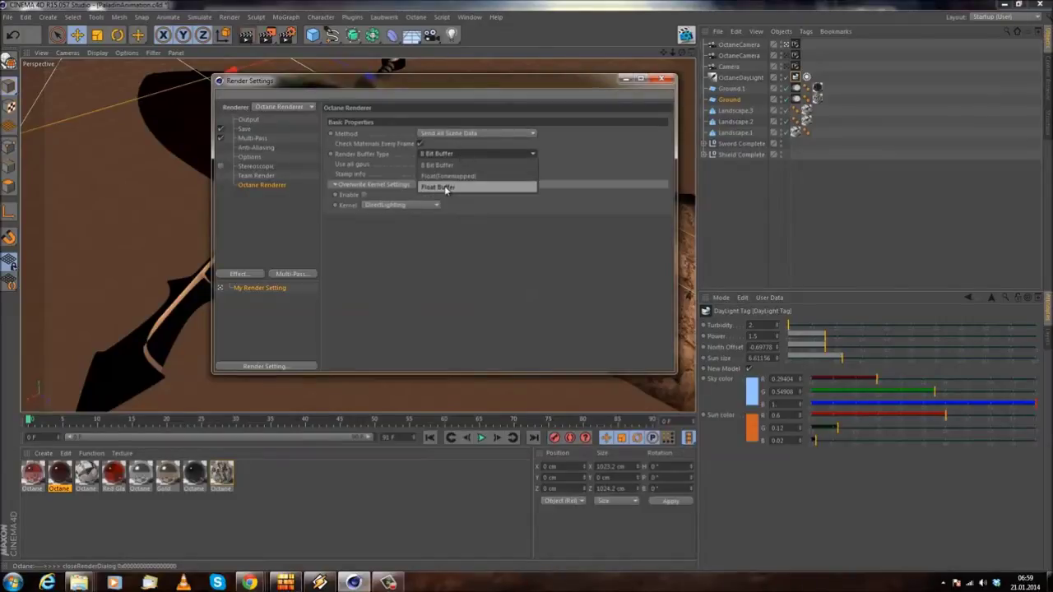
left_click(446, 188)
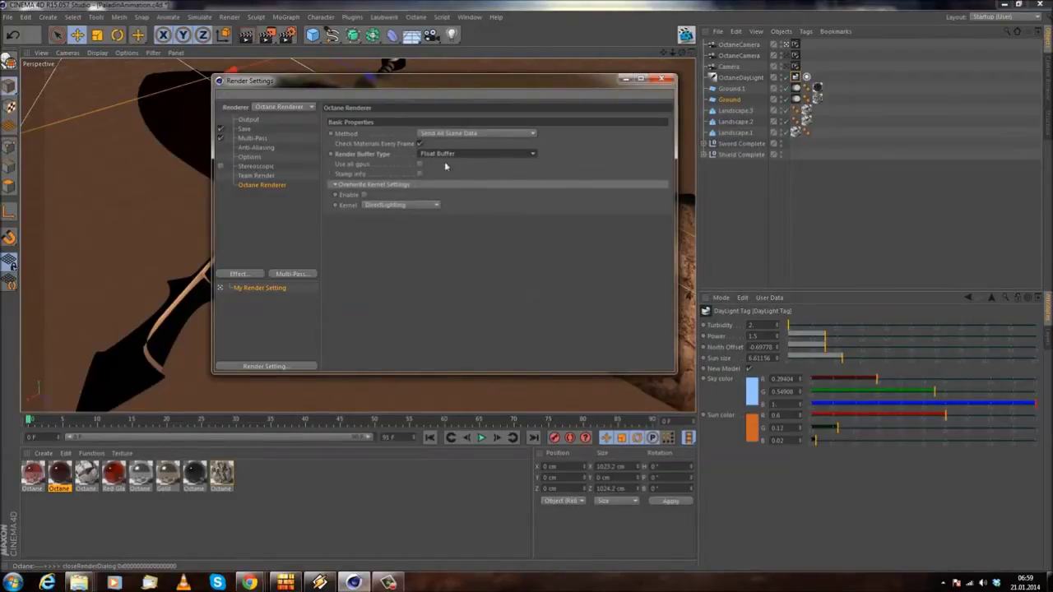
- Set the regular image's save file to PaladinPromoExtended2 on the Desktop in the render settings
left_click(243, 129)
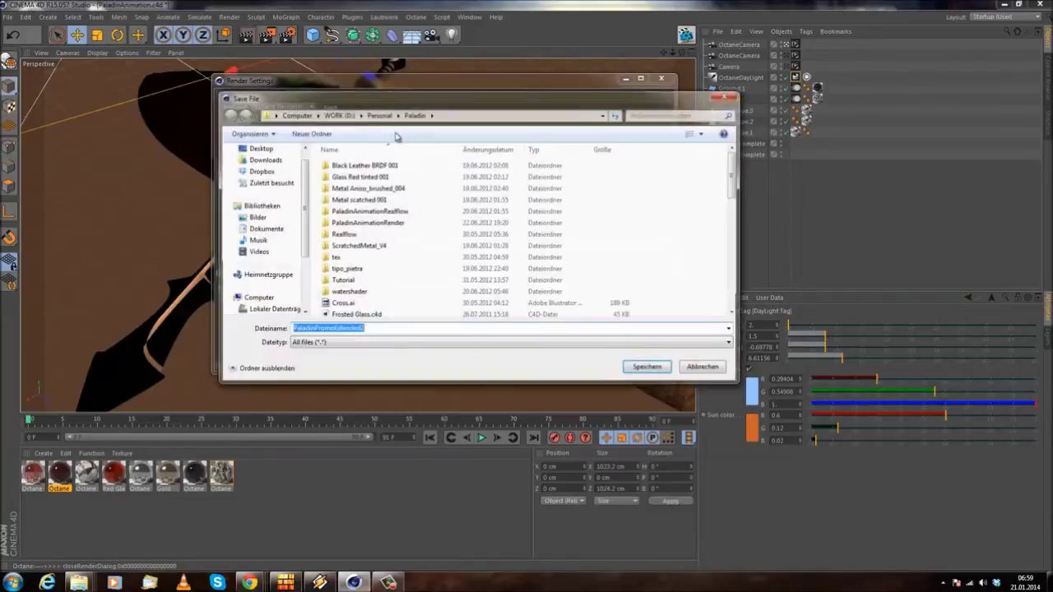
left_click(258, 148)
double_click(310, 328)
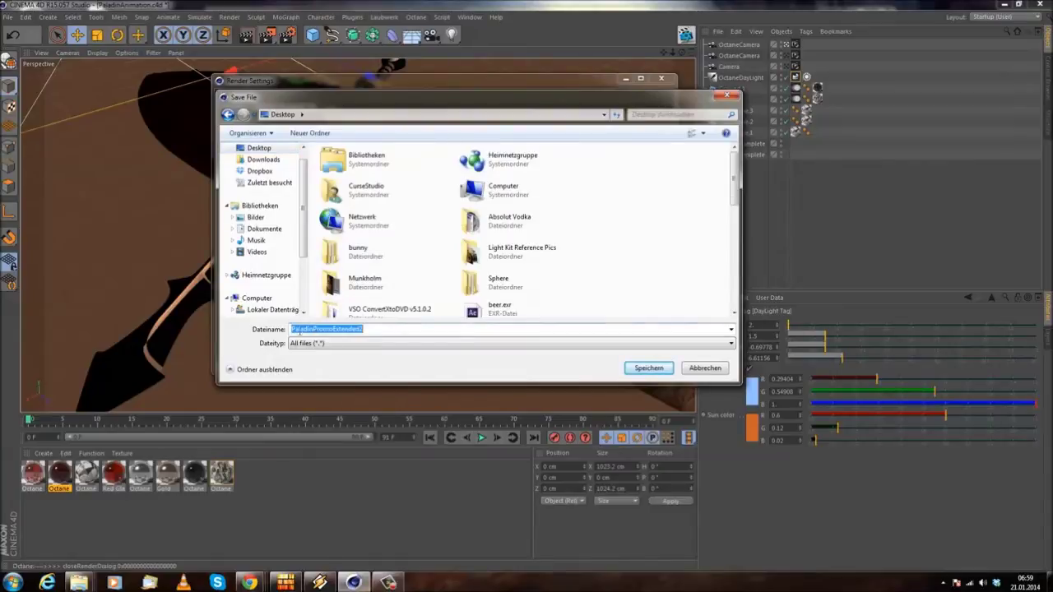
left_click(396, 329)
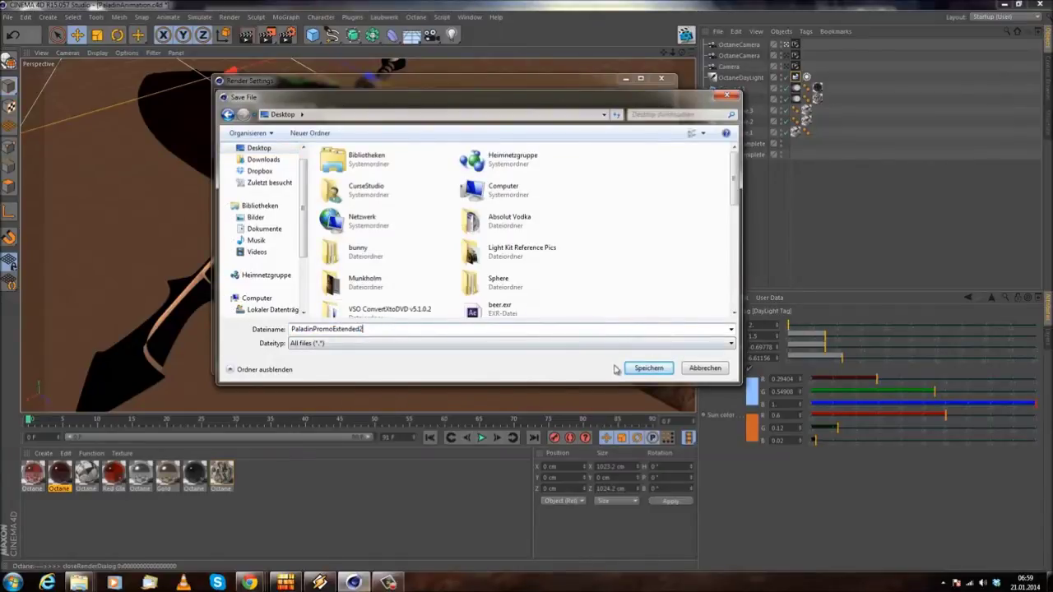
left_click(646, 368)
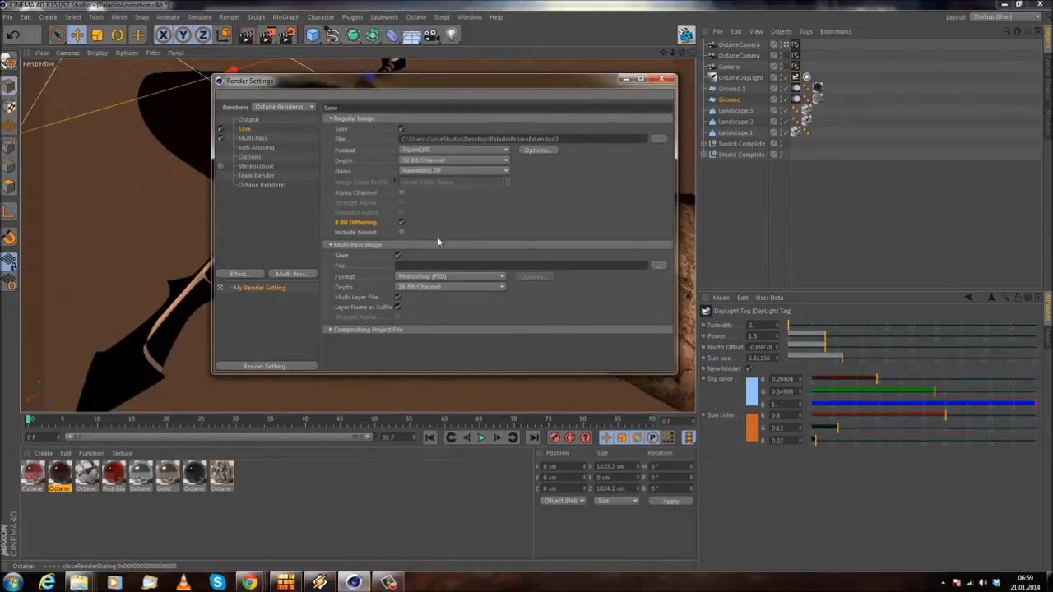
left_click(401, 330)
left_click(407, 331)
- Check the output settings, then render the frame to the Picture Viewer and enlarge the viewer to show the whole image
left_click(249, 120)
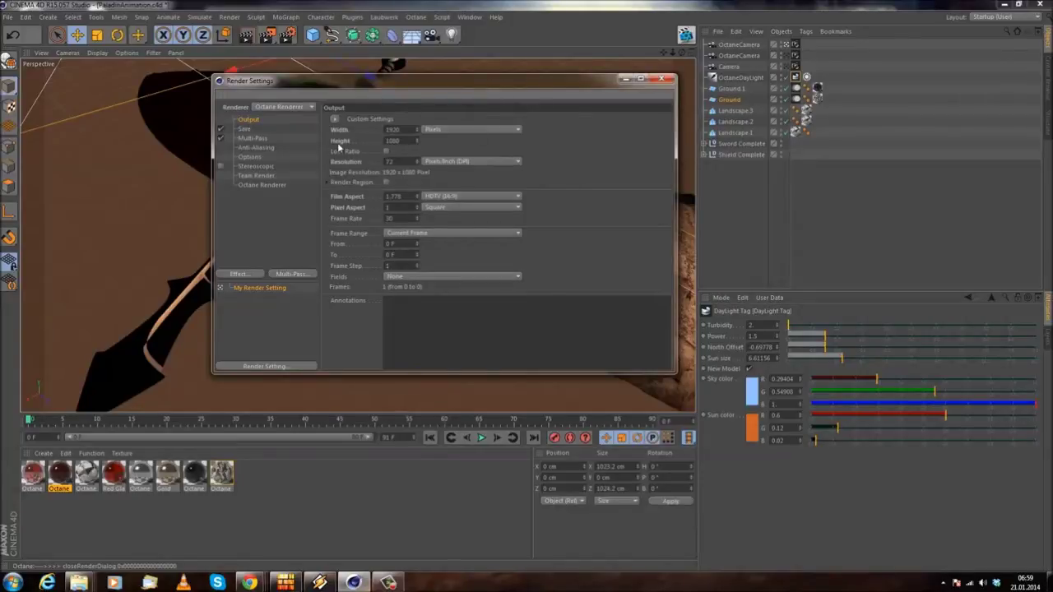
left_click(661, 80)
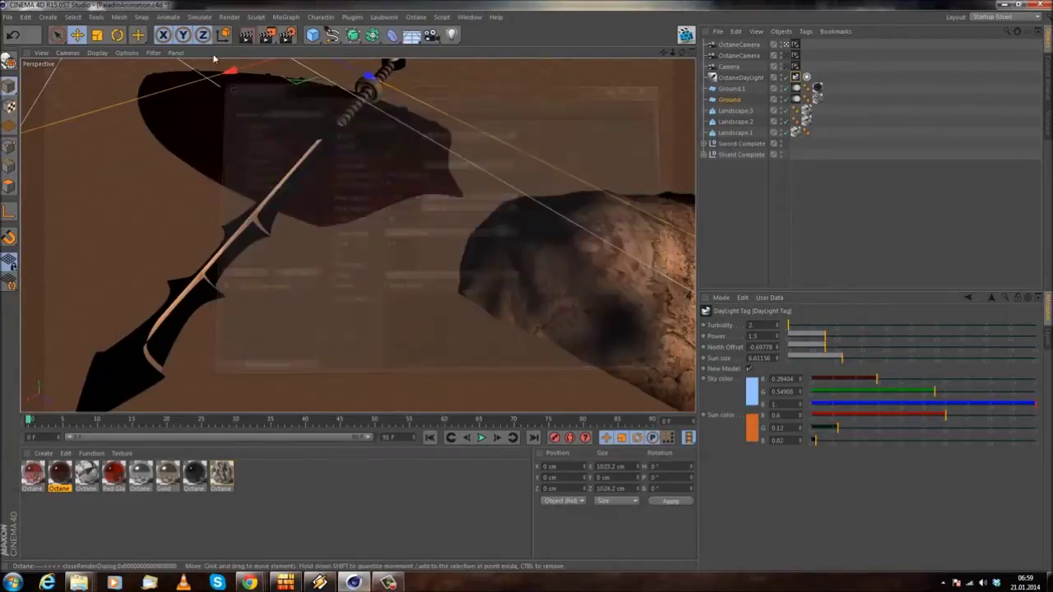
left_click(229, 17)
left_click(232, 71)
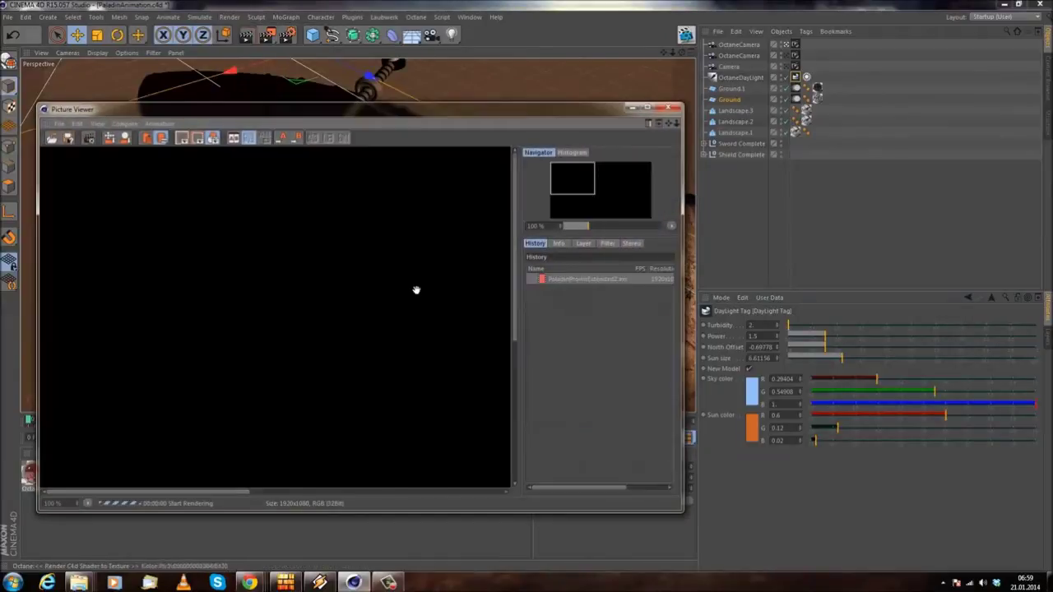
left_click_drag(261, 108, 251, 7)
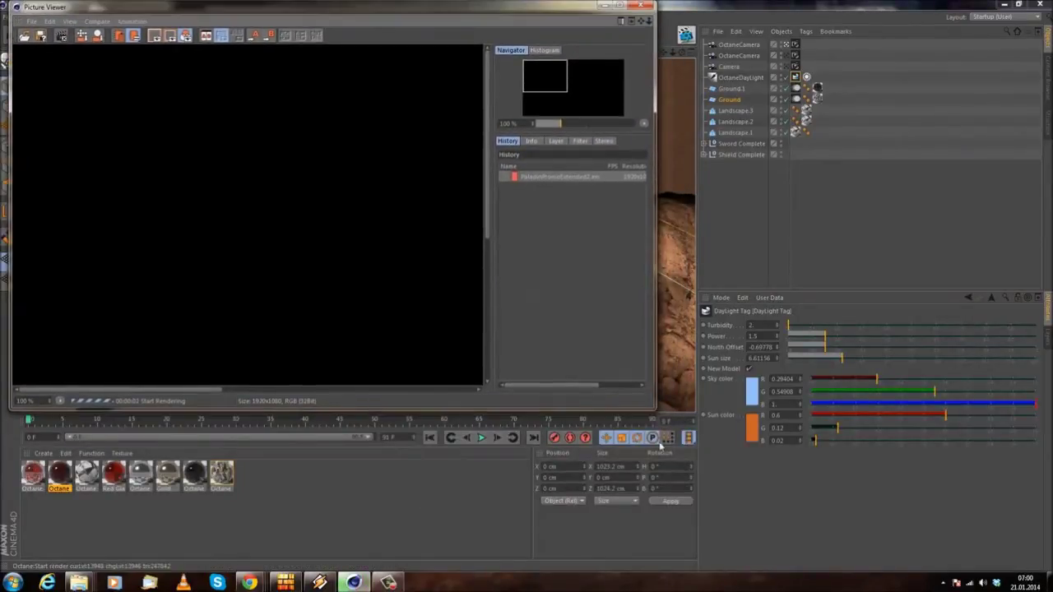
left_click_drag(786, 461, 1010, 558)
scroll(625, 264, "down", 2)
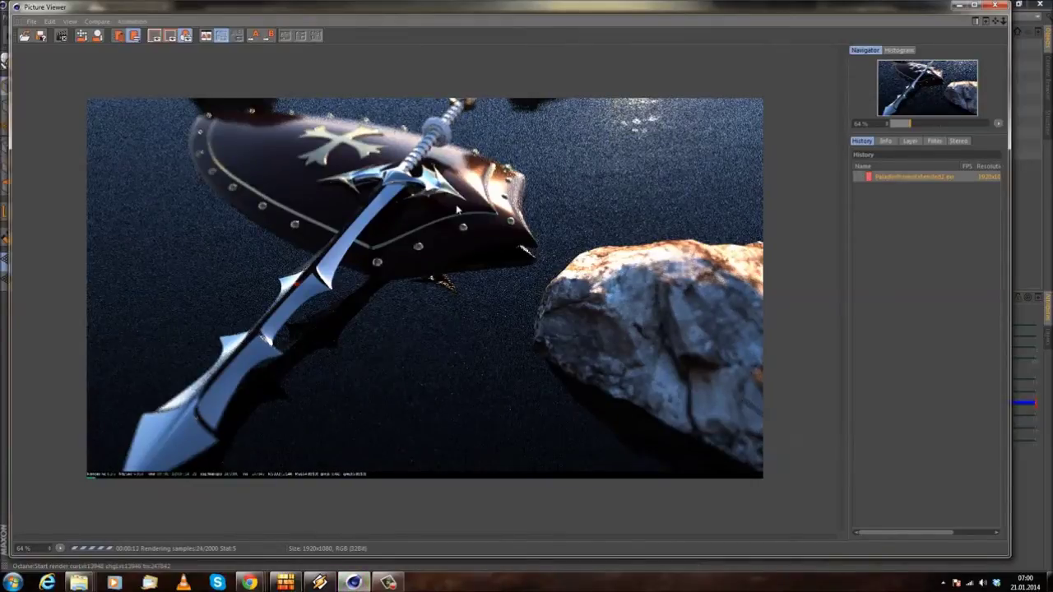
- Stop the running render, close the Picture Viewer and return to the Cinema 4D scene
left_click(995, 5)
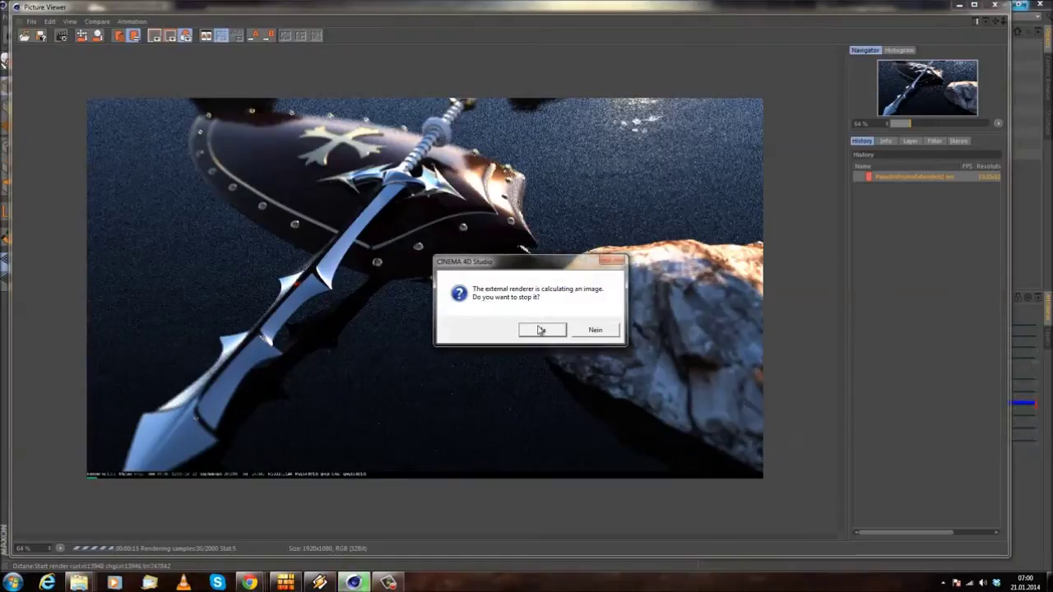
left_click(541, 330)
left_click(998, 5)
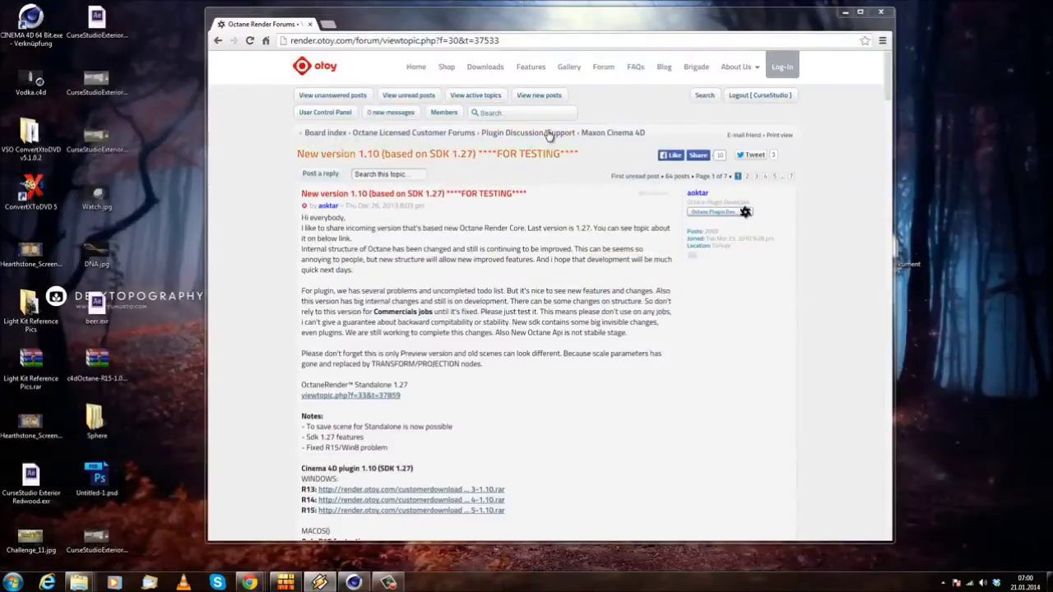
left_click(355, 582)
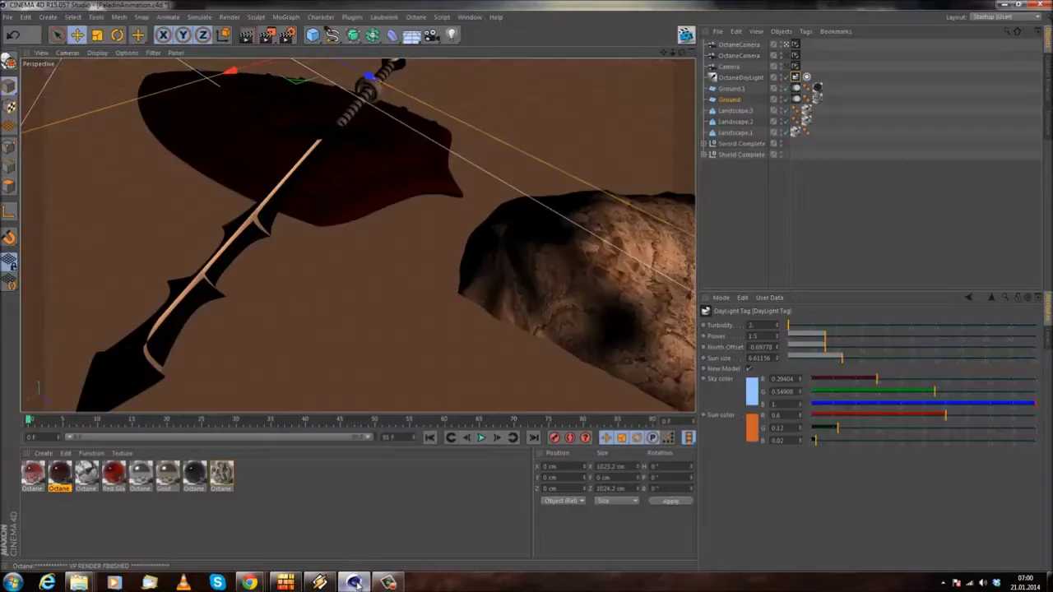
- Pull the active OctaneCamera back and reframe it so the background rocks are in view with the sword and shield
left_click(737, 45)
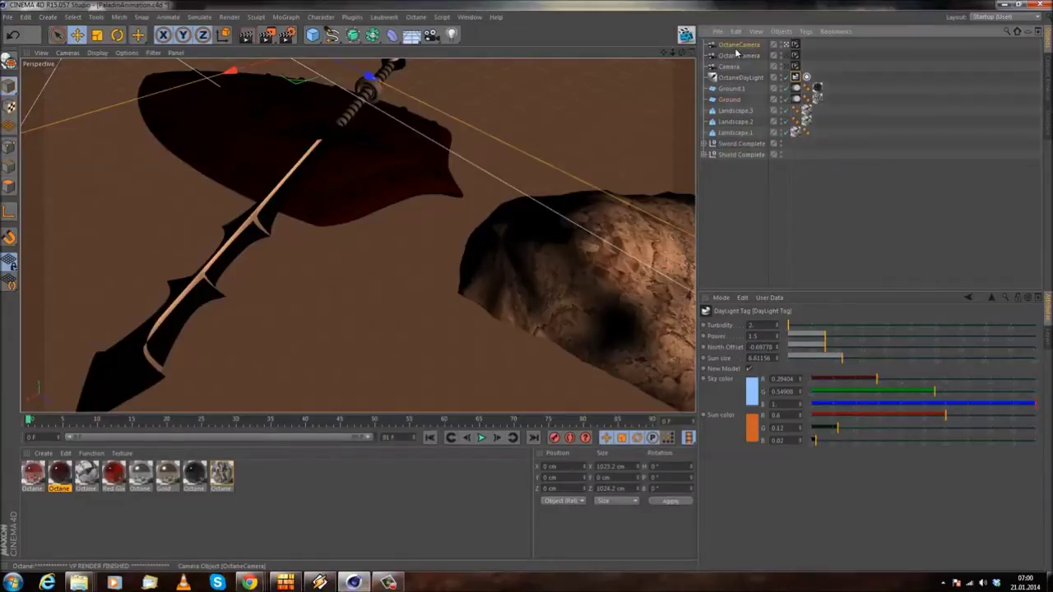
left_click(795, 43)
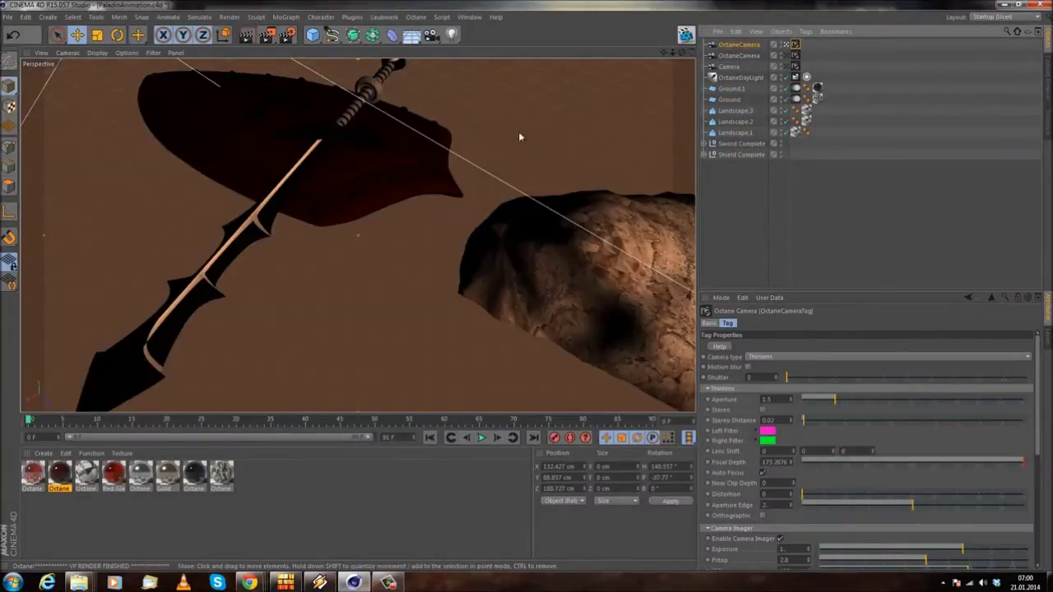
scroll(493, 166, "down", 4)
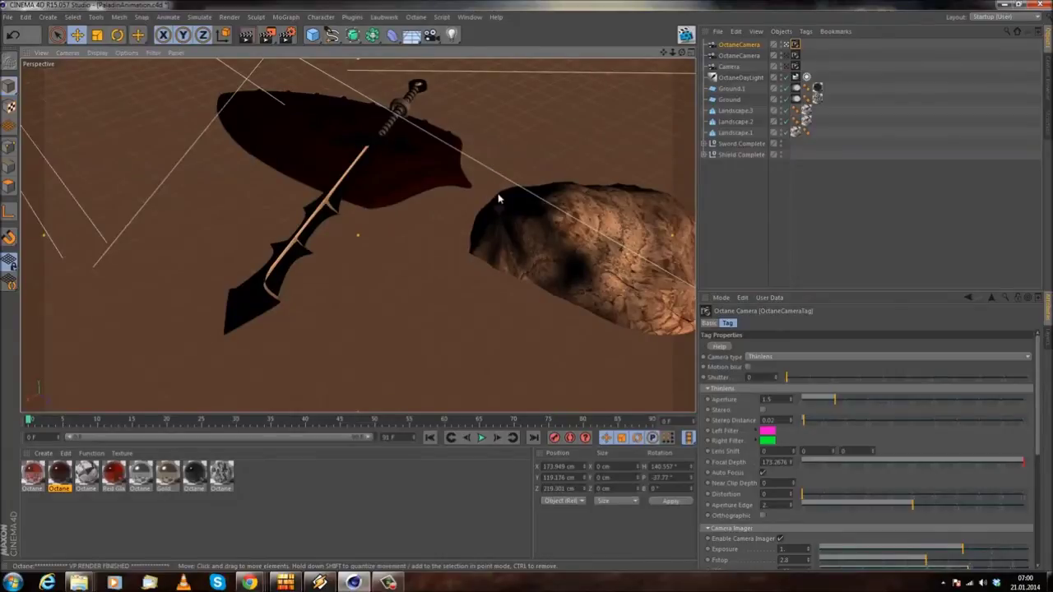
left_click_drag(498, 195, 506, 171, "ctrl+alt")
middle_click_drag(589, 317, 505, 275, "alt")
- Open the Octane window and start a live render, arranging its windows clear of the sword in the viewport
left_click(686, 35)
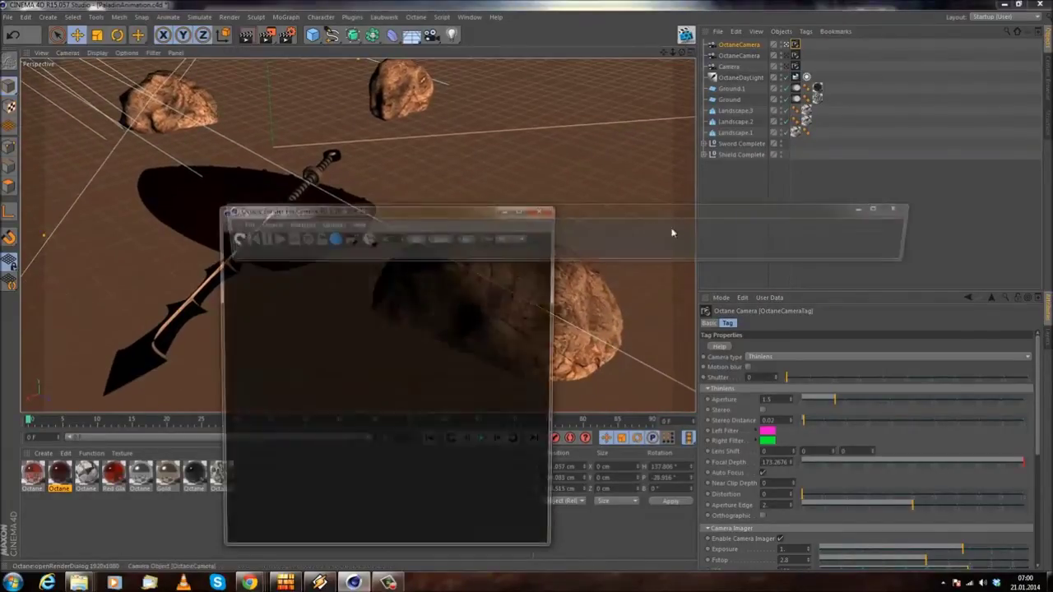
left_click_drag(345, 215, 566, 221)
left_click(228, 238)
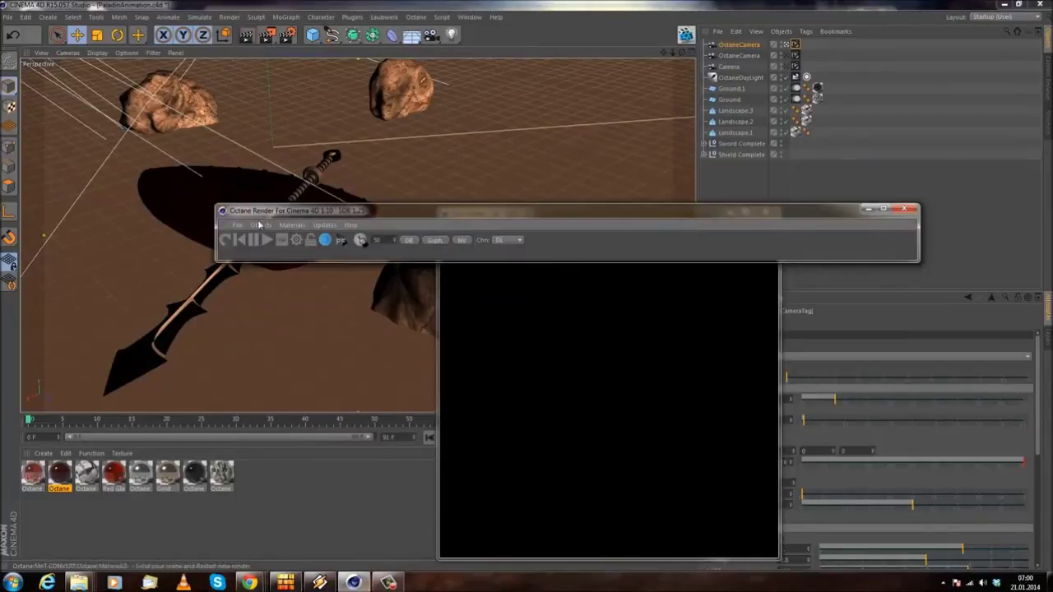
left_click_drag(309, 211, 528, 87)
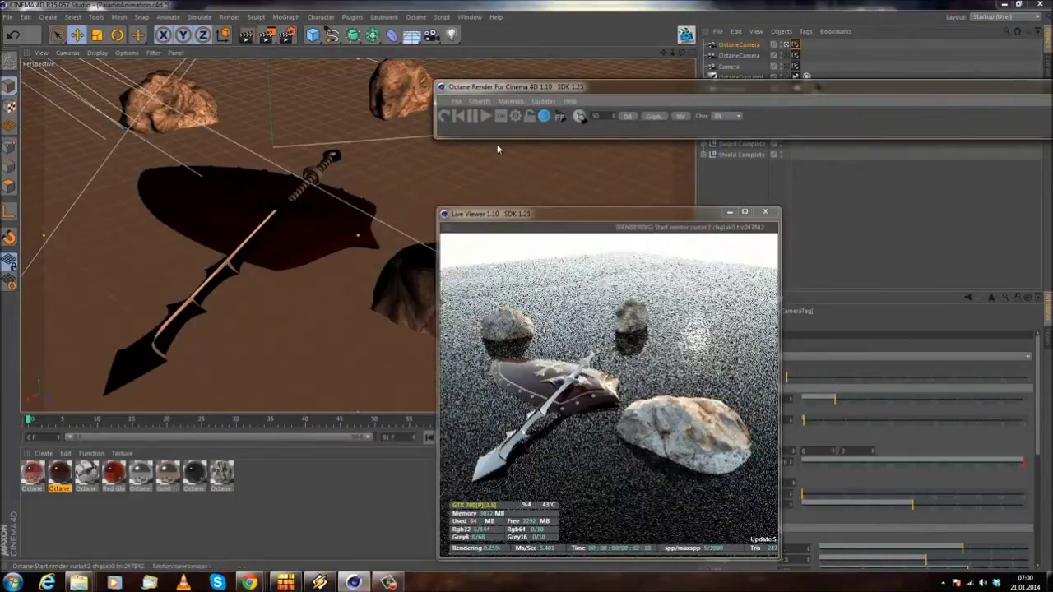
- Reframe the active camera closer to the sword and shield at a lower angle, checking the composition in the Live Viewer
left_click_drag(297, 275, 309, 227, "alt")
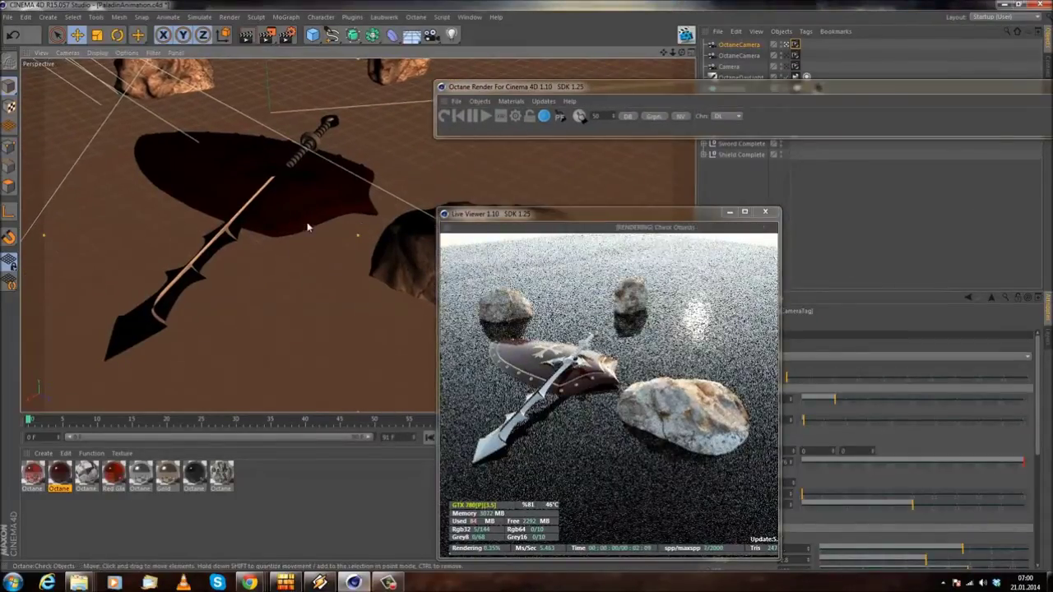
scroll(314, 218, "up", 3)
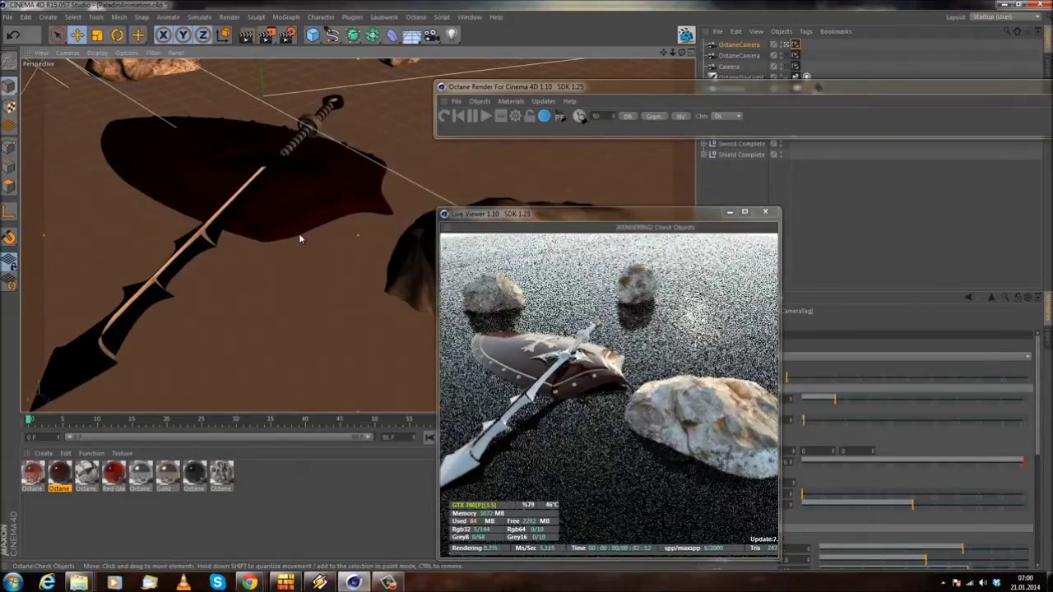
left_click_drag(302, 234, 277, 236, "alt")
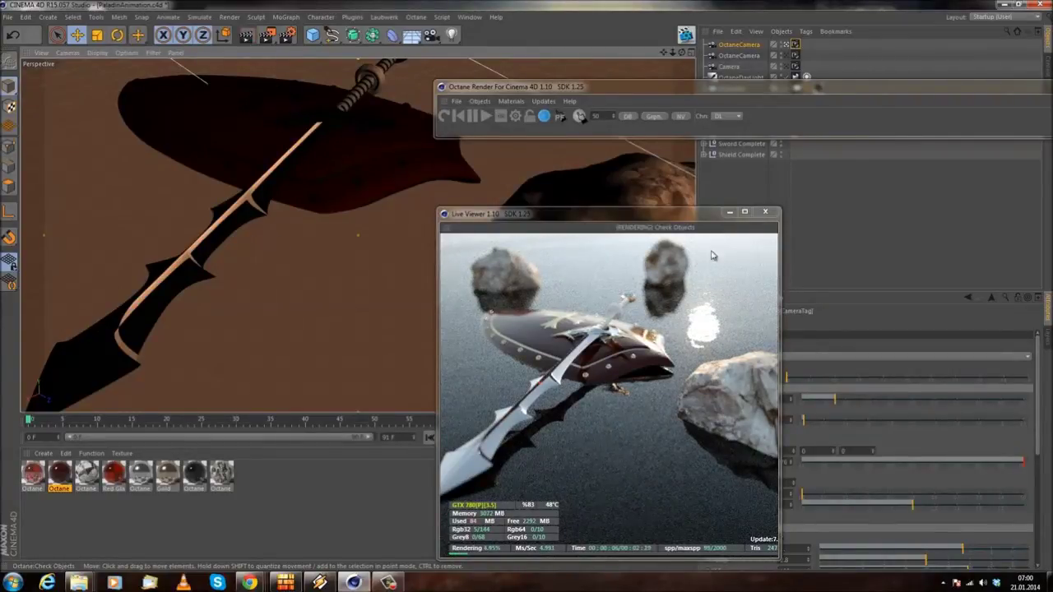
- Close the Octane windows and render the new camera angle to the Picture Viewer
left_click(766, 212)
left_click_drag(813, 92, 327, 114)
left_click(641, 107)
left_click(230, 17)
key("shift+r")
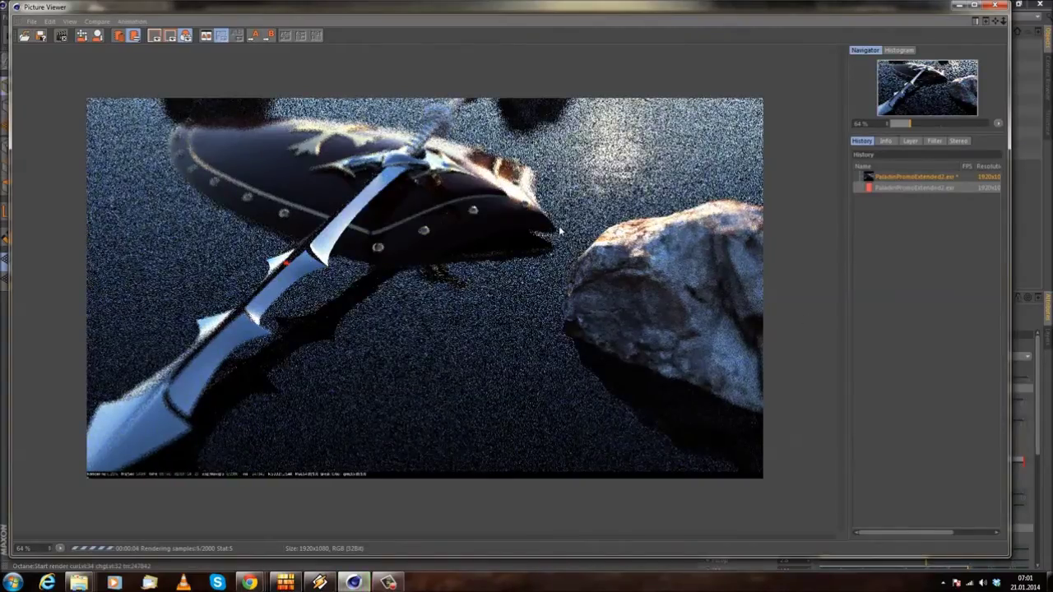
- Compare the two PaladinPromoExtended2 renders in the history, then stop the running render and close the Picture Viewer
left_click(923, 182)
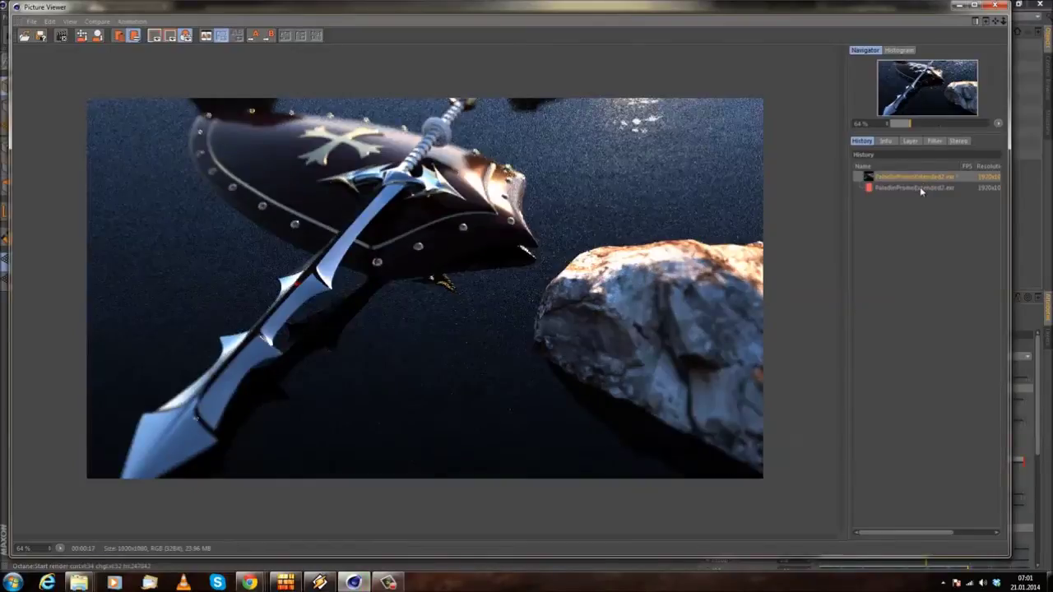
left_click(921, 188)
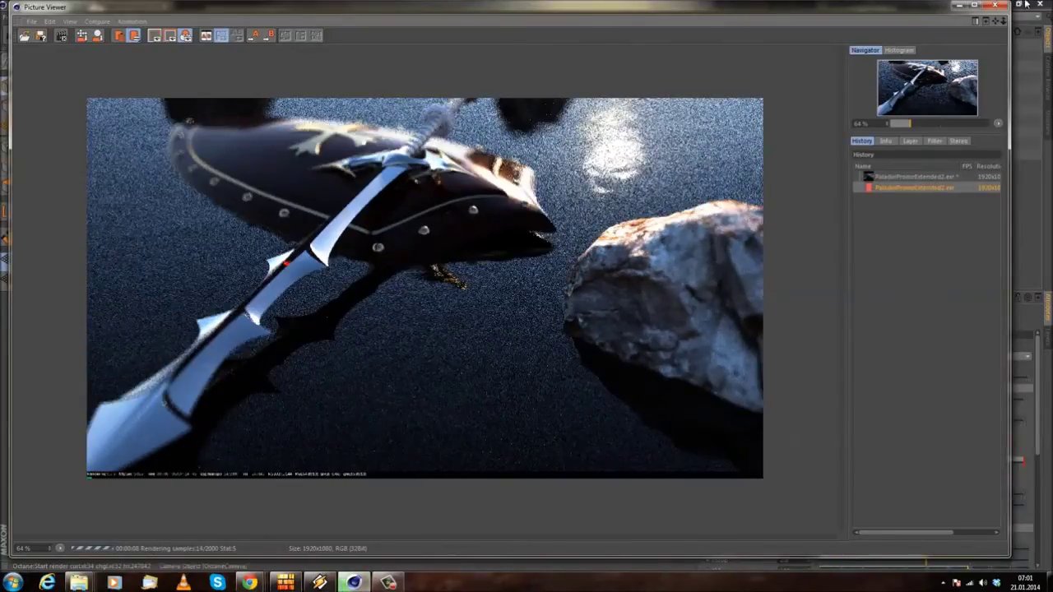
left_click(1026, 4)
left_click(542, 331)
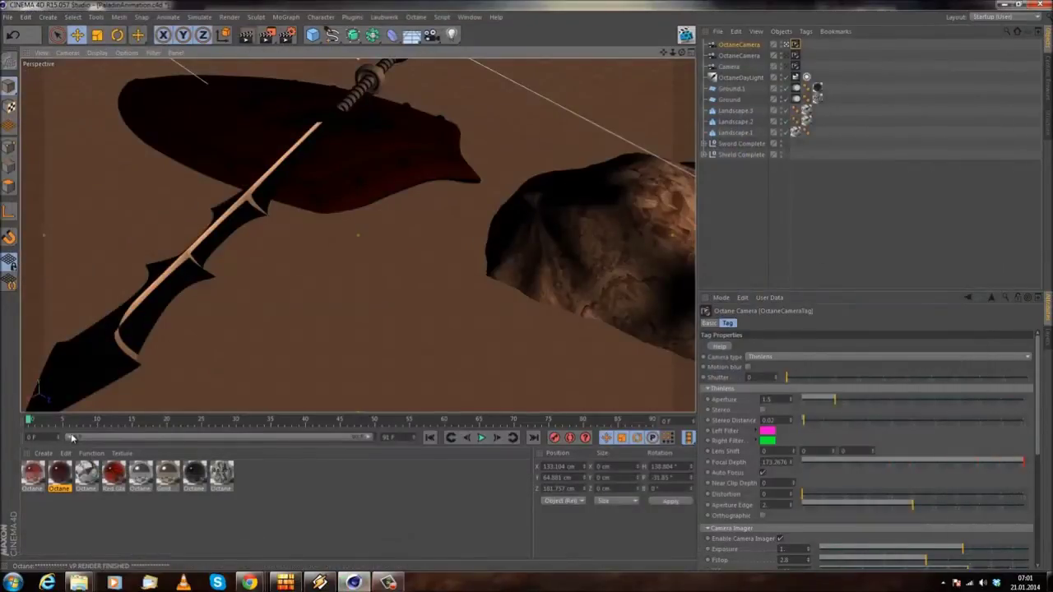
- Scrub through the timeline with the active OctaneCamera selected and return to frame 0
left_click(727, 47)
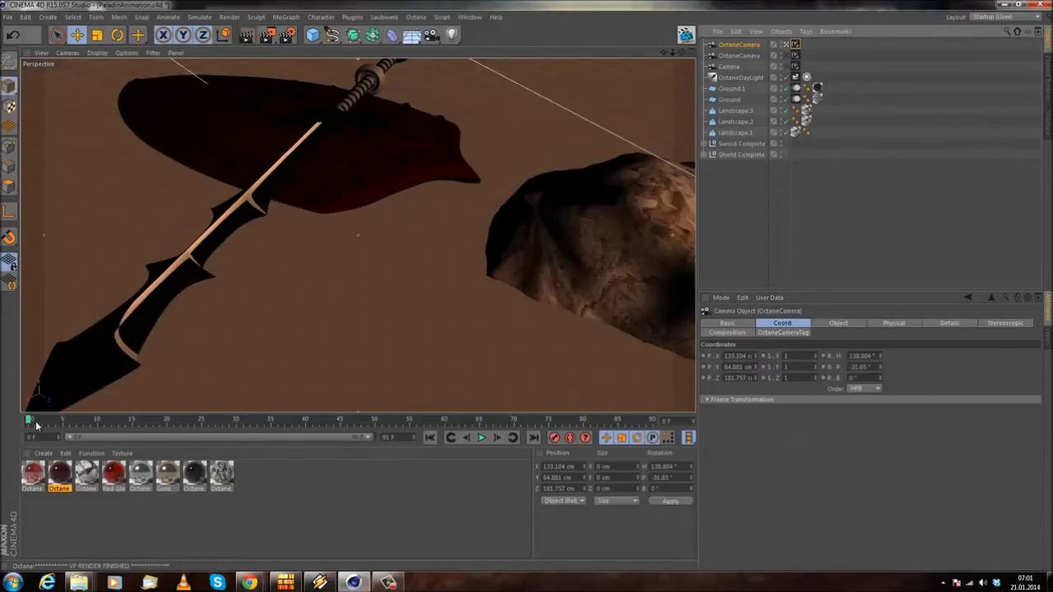
left_click_drag(32, 423, 1, 424)
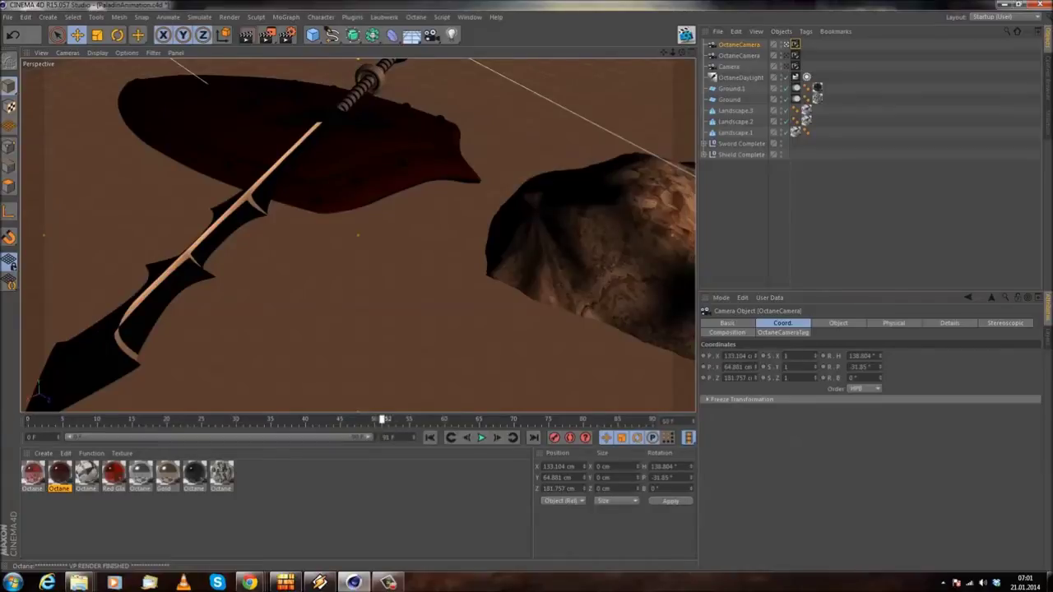
left_click(795, 44)
left_click(744, 44)
- Reopen the Octane window and Live Viewer and minimize both
left_click(687, 36)
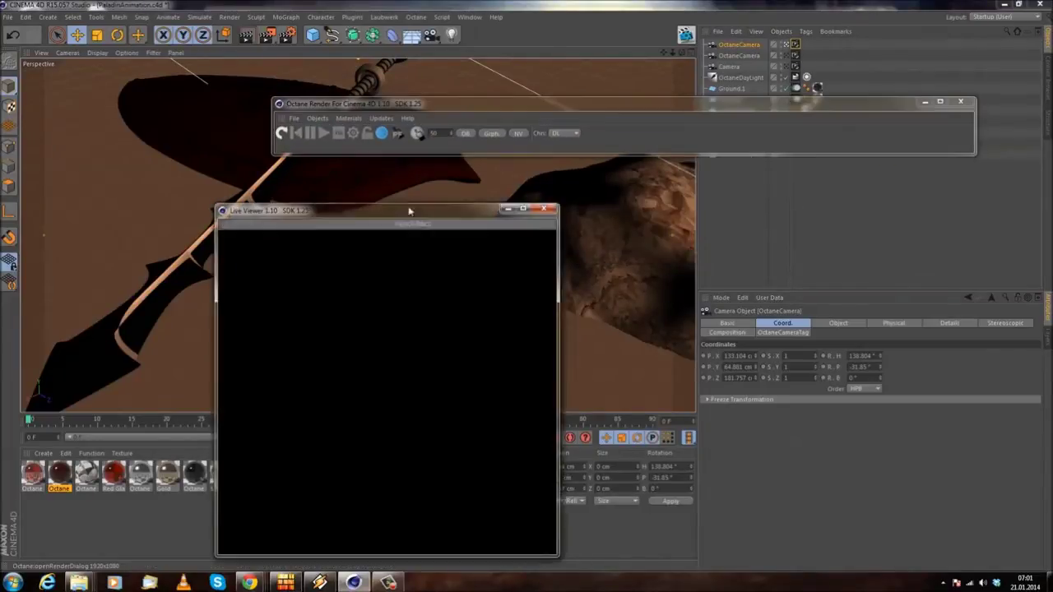
left_click(961, 101)
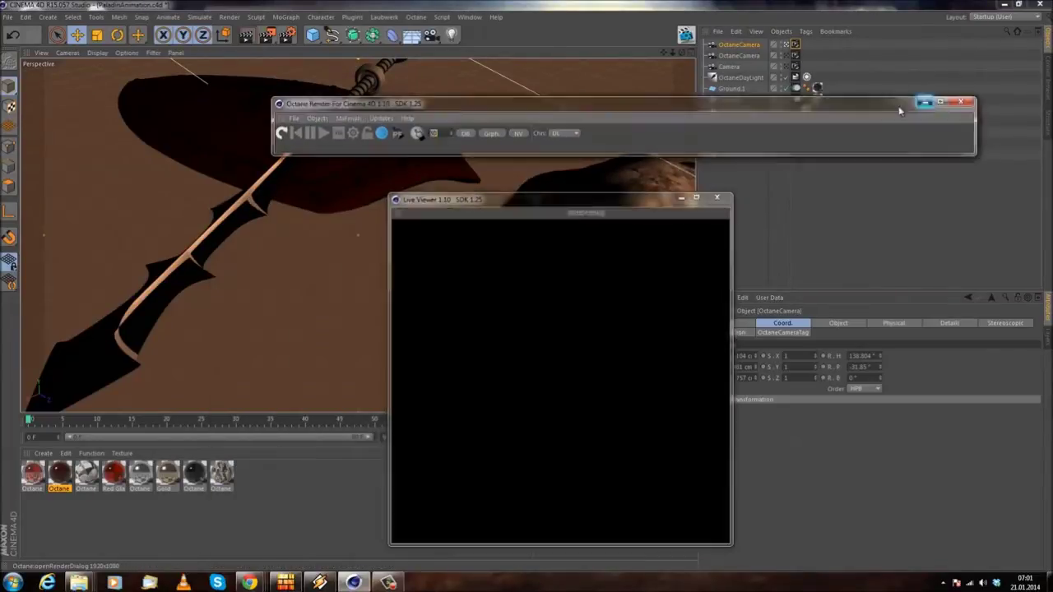
left_click(682, 199)
- Inspect the coordinates of the Sword Complete, Landscape.1 and Ground.1 objects in turn
left_click(727, 145)
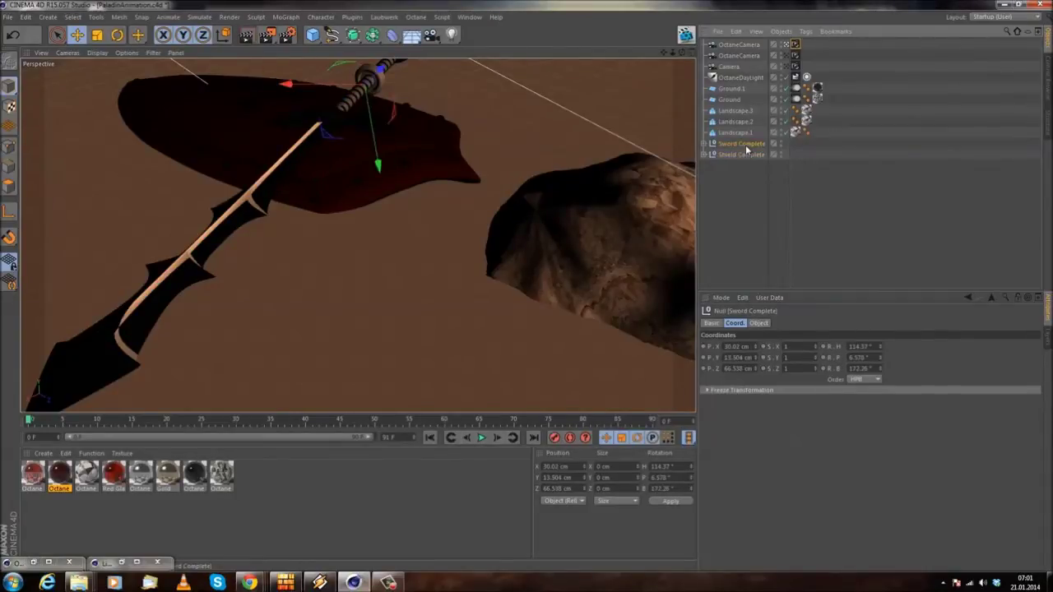
left_click(743, 132)
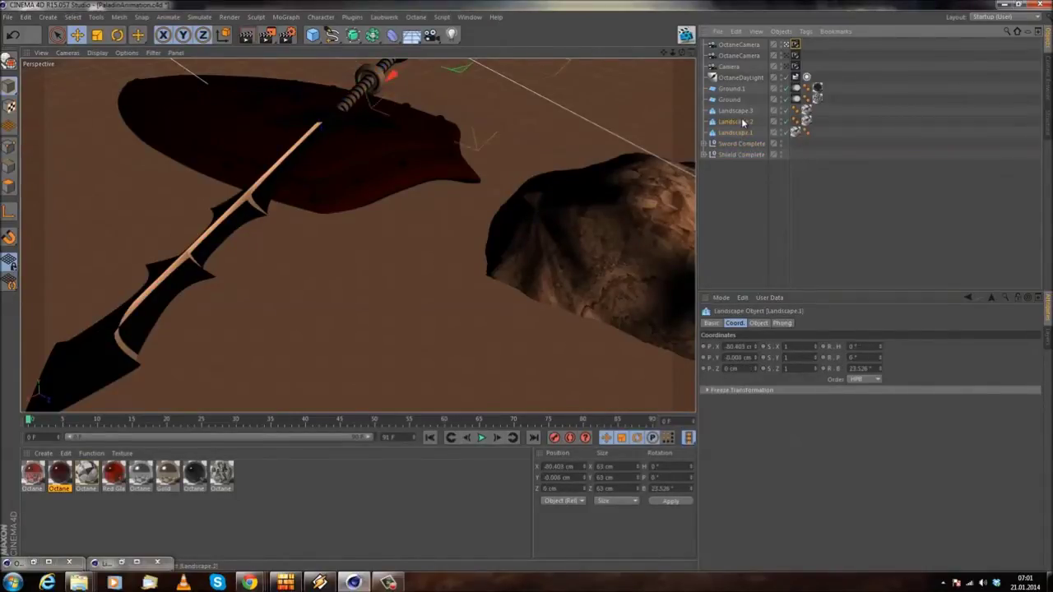
left_click(739, 89)
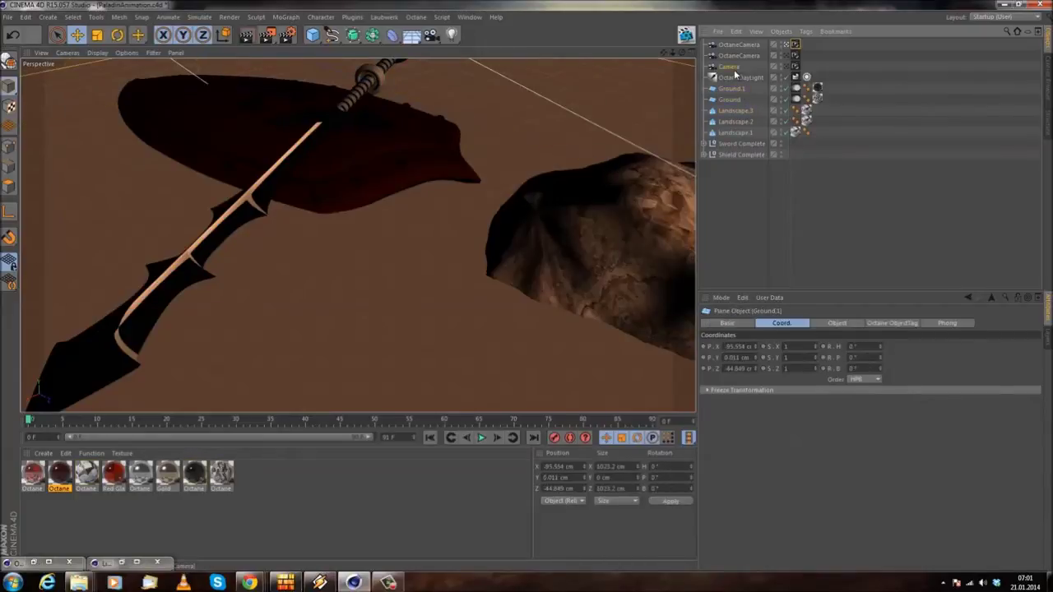
- Select the active OctaneCamera and rotate its view slightly, to about 138.4° heading and -31° pitch
left_click(740, 45)
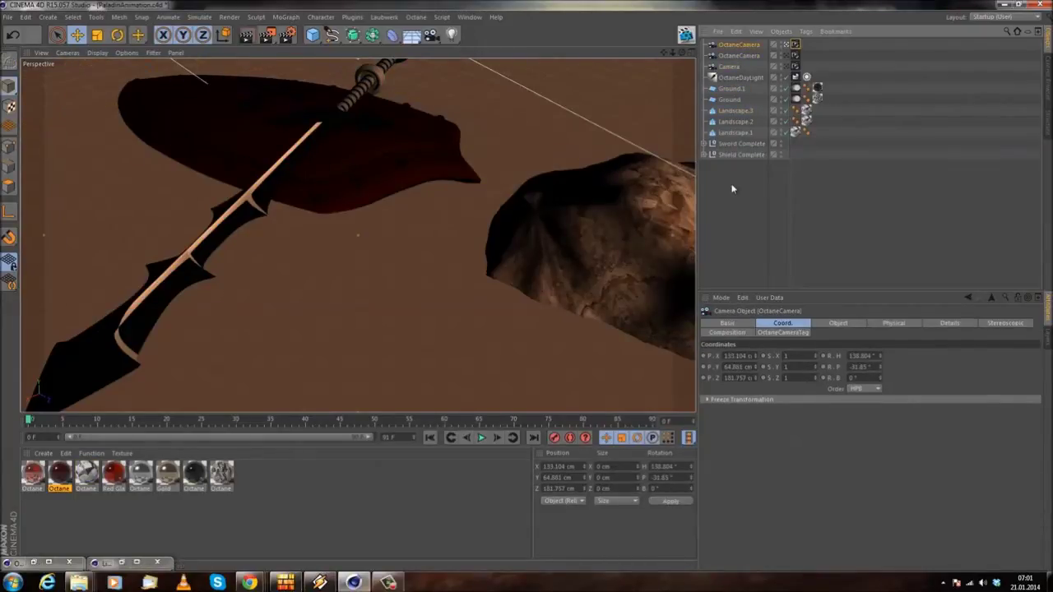
left_click(732, 188)
left_click(731, 47)
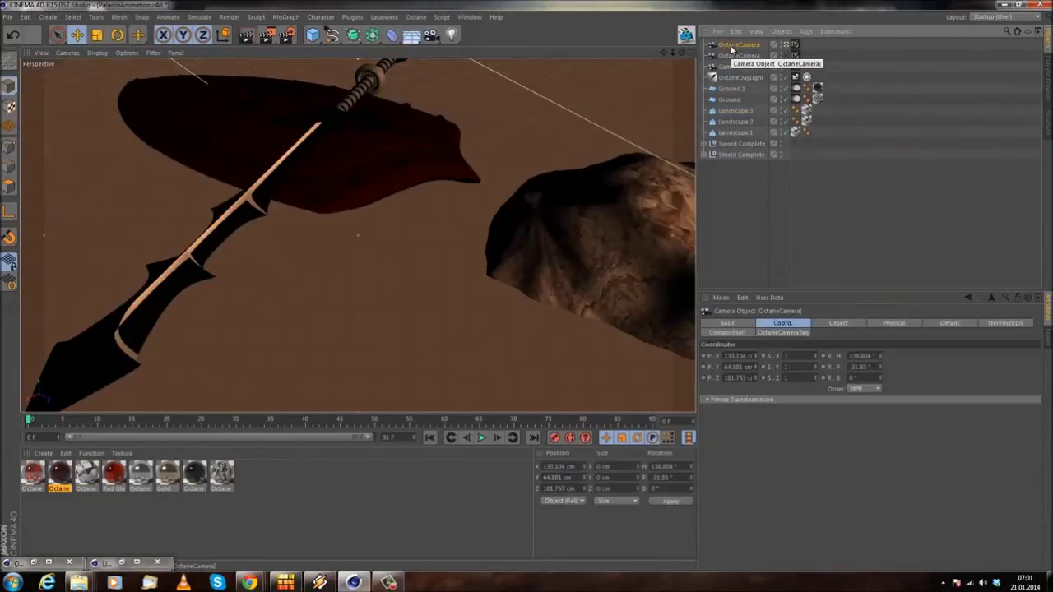
left_click_drag(488, 251, 491, 249, "alt")
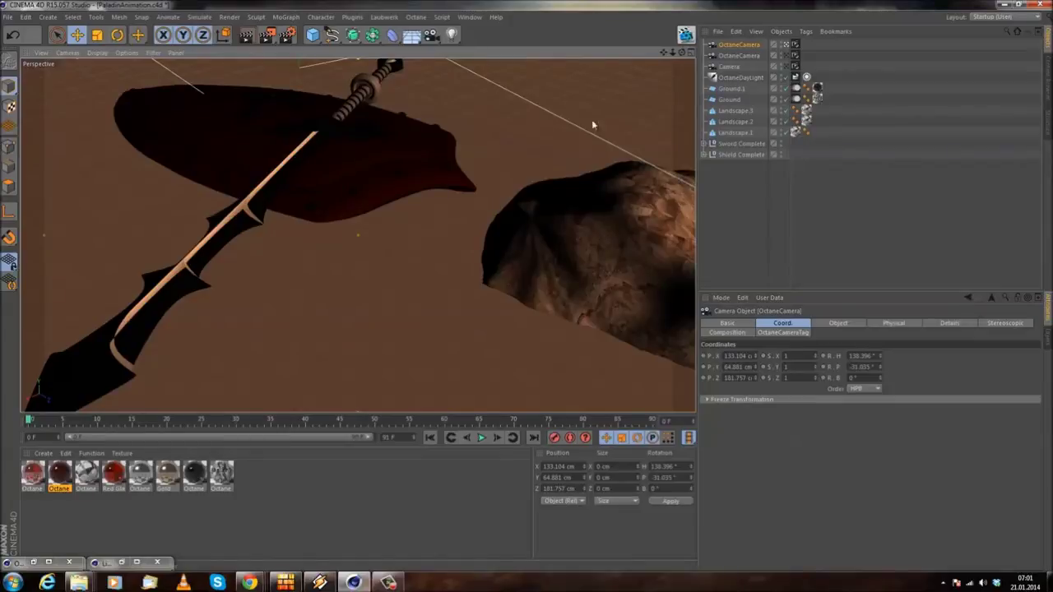
- Restore the Octane window and the Live Viewer, and place the live render preview beside the scene
left_click(96, 563)
left_click(100, 564)
left_click(101, 565)
left_click(103, 564)
double_click(107, 564)
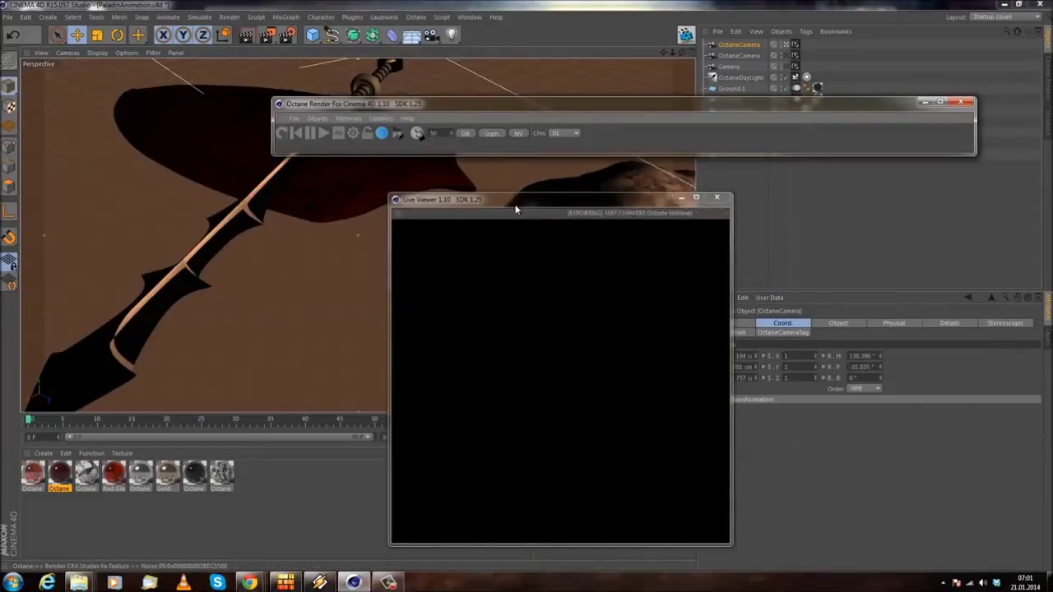
left_click_drag(513, 201, 771, 188)
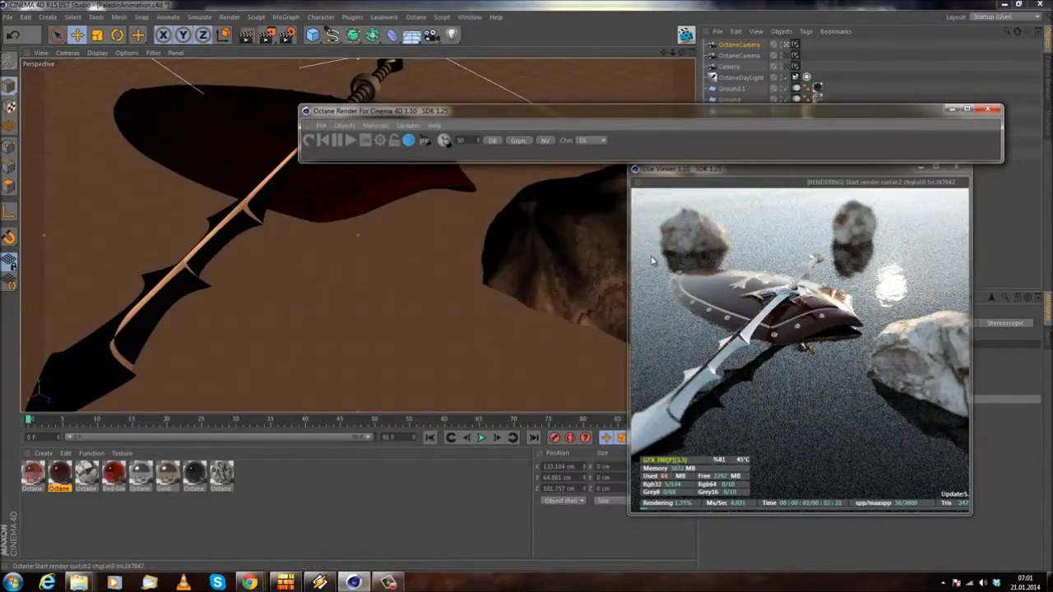
- Enlarge the viewport, reframe the OctaneCamera to about 137.8° heading and -22.7° pitch using the live render, and close both Octane windows
left_click_drag(360, 413, 360, 465)
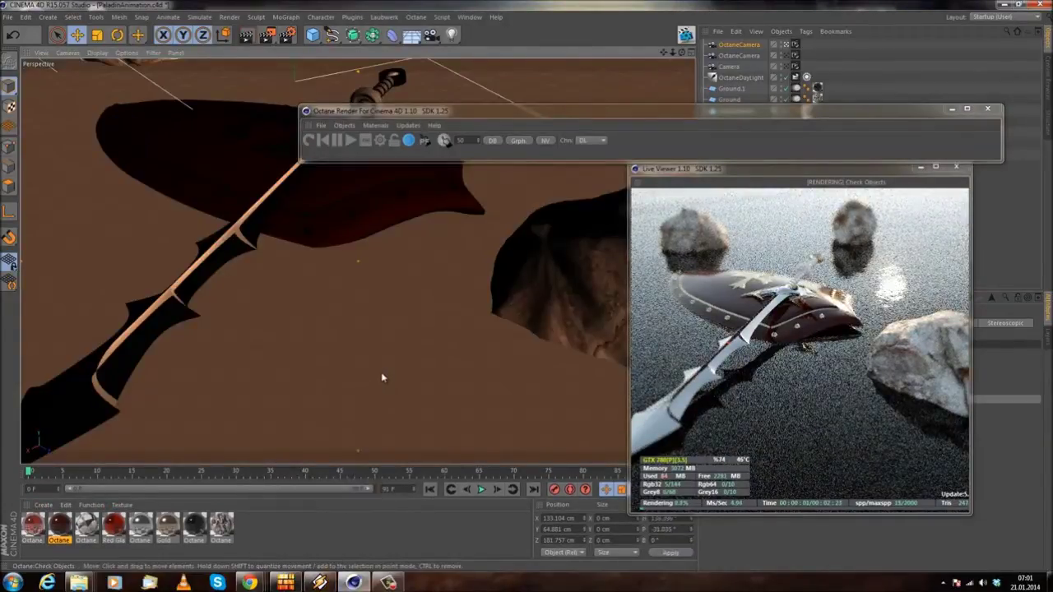
left_click_drag(381, 372, 403, 331, "alt")
scroll(398, 352, "down", 1)
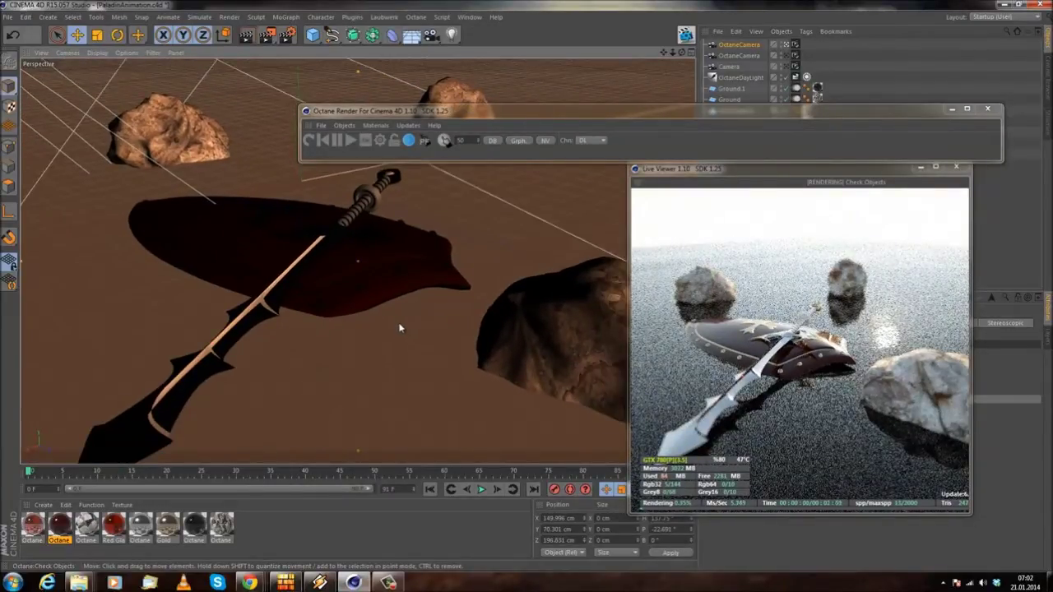
mouse_move(402, 309)
middle_mouse_down("alt")
mouse_move(398, 291)
mouse_move(394, 300)
middle_mouse_up("alt")
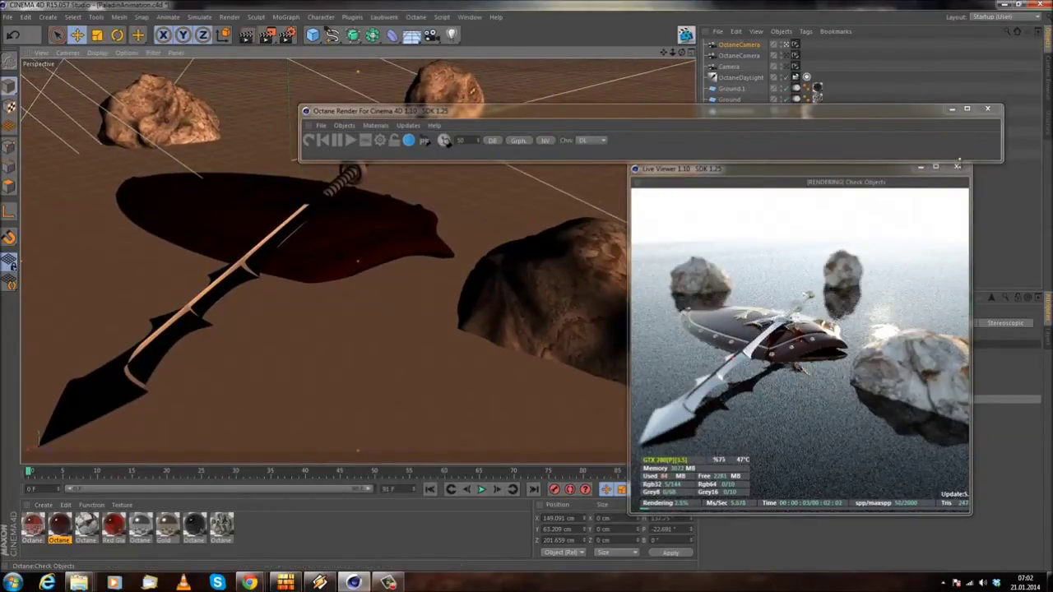
left_click(956, 166)
left_click(987, 108)
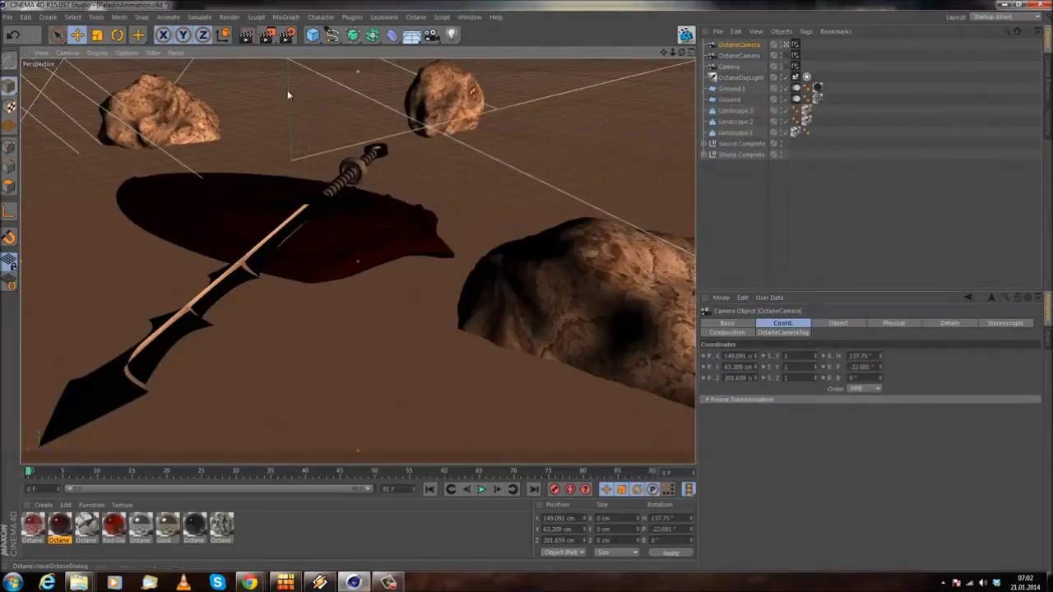
- Test-render the current camera view to the Picture Viewer, and stop the render by closing the viewer
left_click(228, 16)
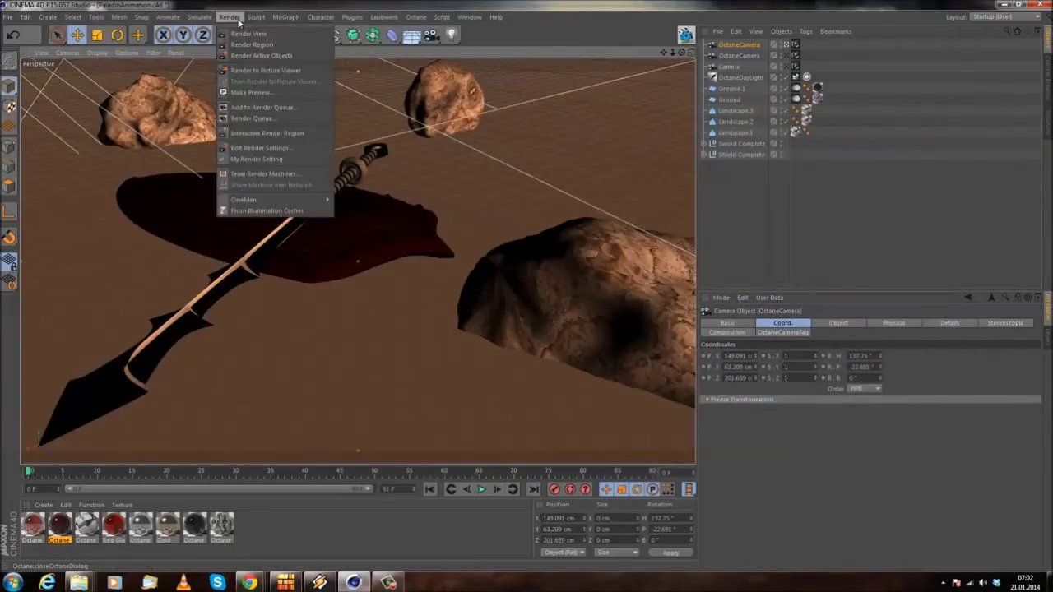
left_click(258, 70)
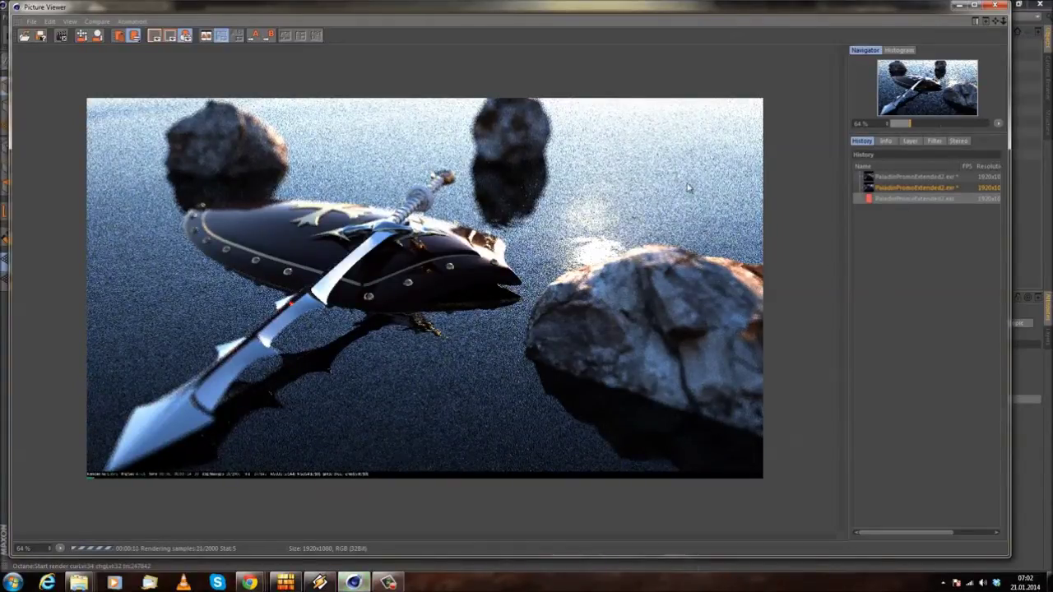
left_click(1002, 5)
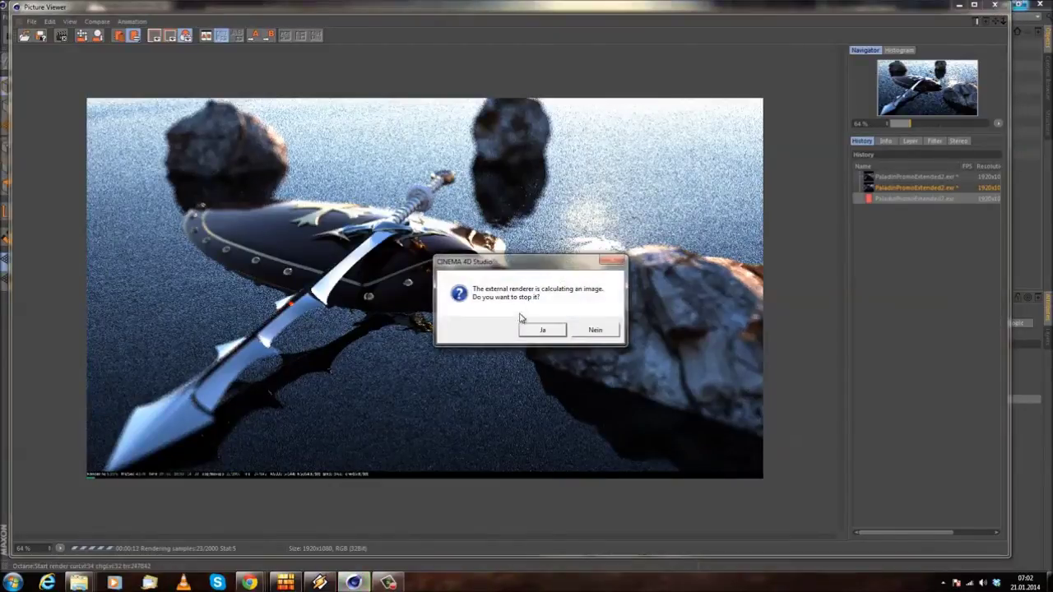
left_click(536, 330)
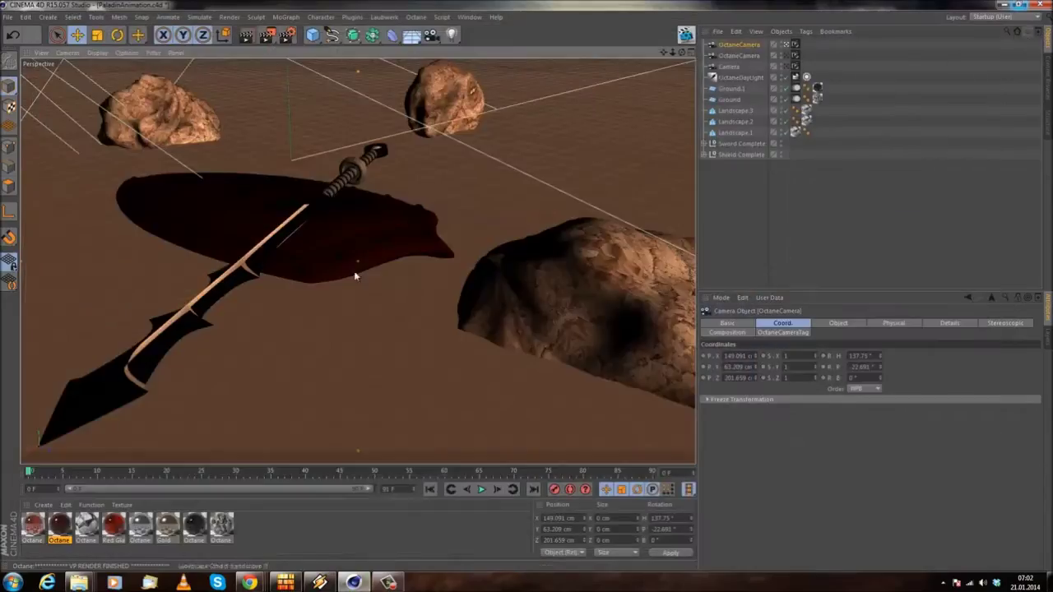
- Pull the OctaneCamera back to about X 163.8, Y 74.4, Z 219.6 cm at 136° heading, and render the view to the Picture Viewer
middle_click_drag(478, 211, 468, 223, "alt")
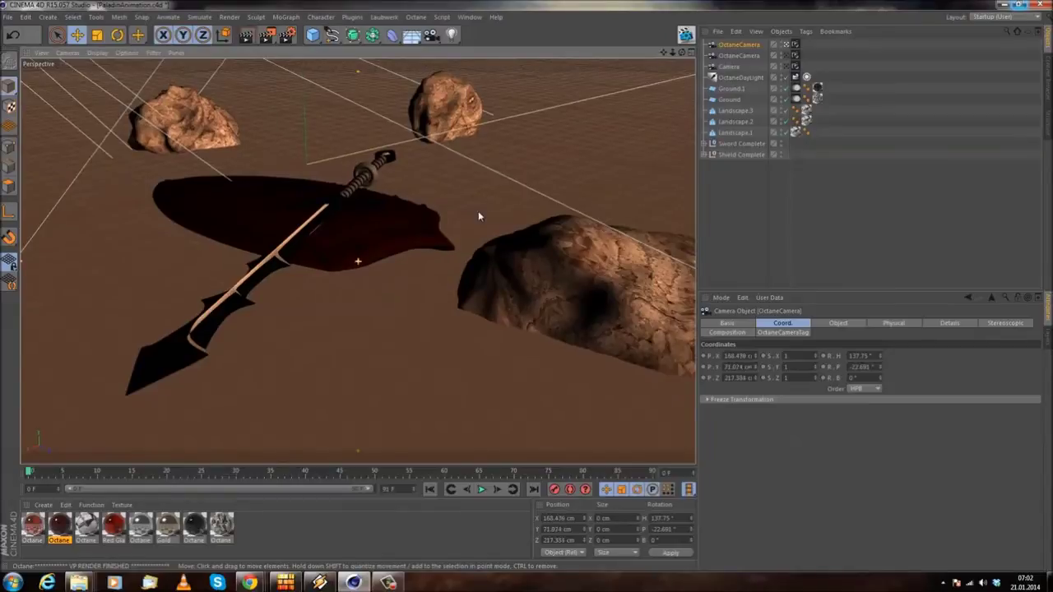
left_click_drag(468, 223, 471, 221, "alt")
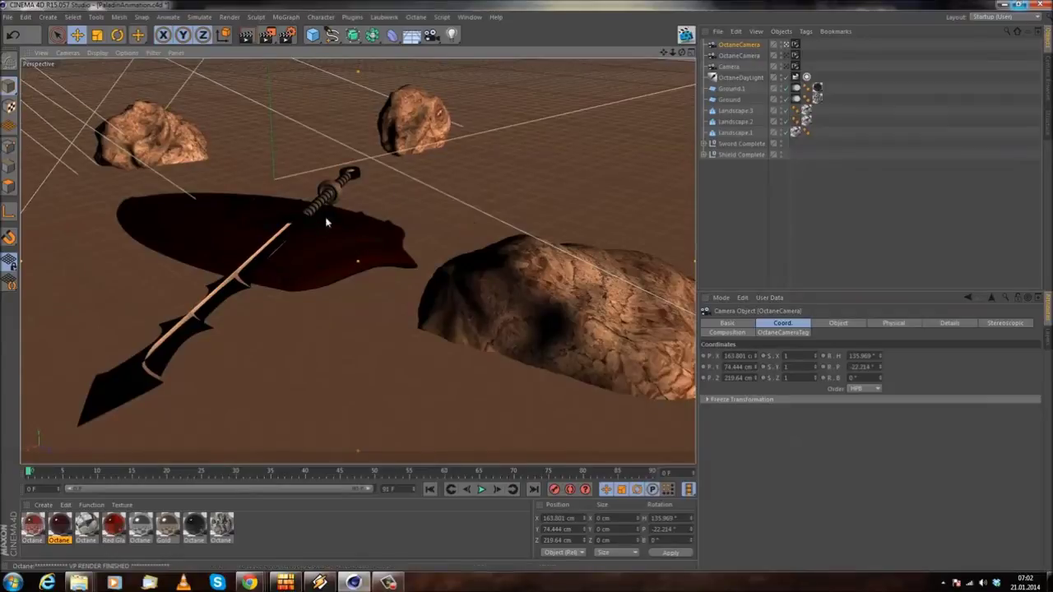
left_click(229, 16)
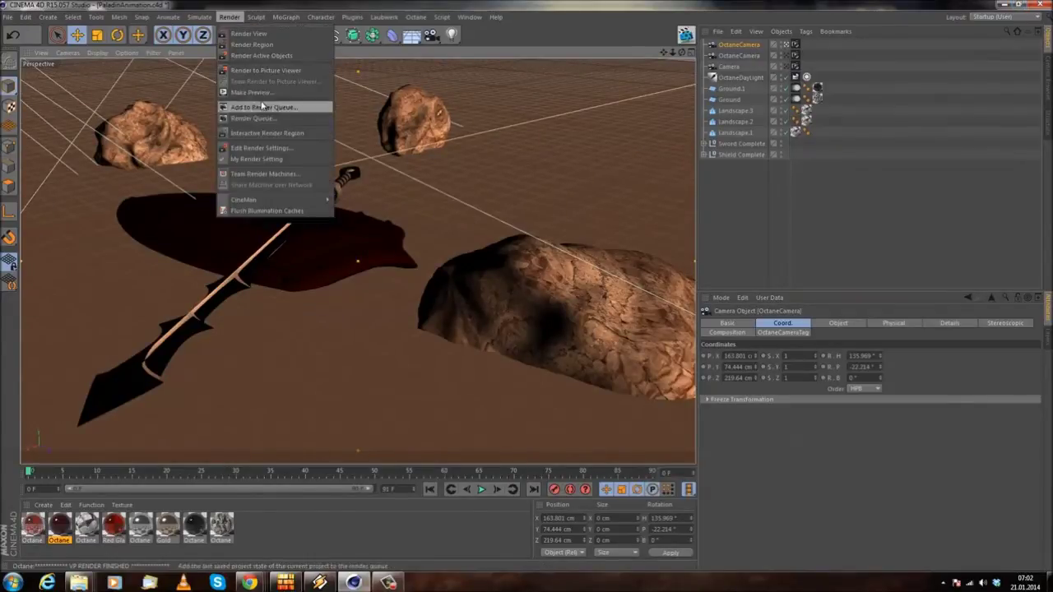
left_click(276, 70)
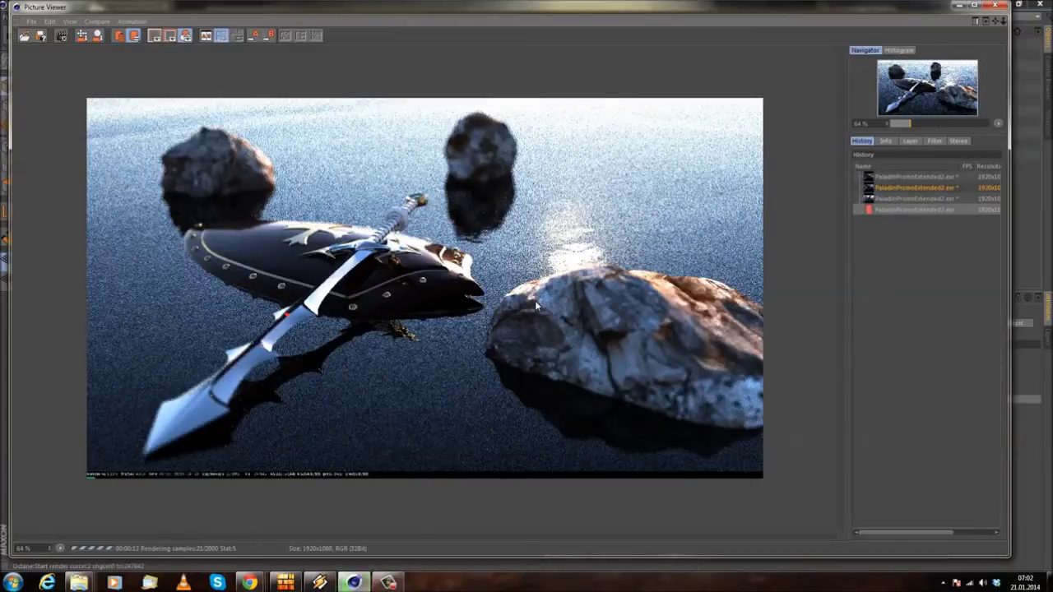
- Examine the rendered image up close while it refines, checking the sword blade, shield, rocks and water reflections
scroll(382, 307, "up", 3)
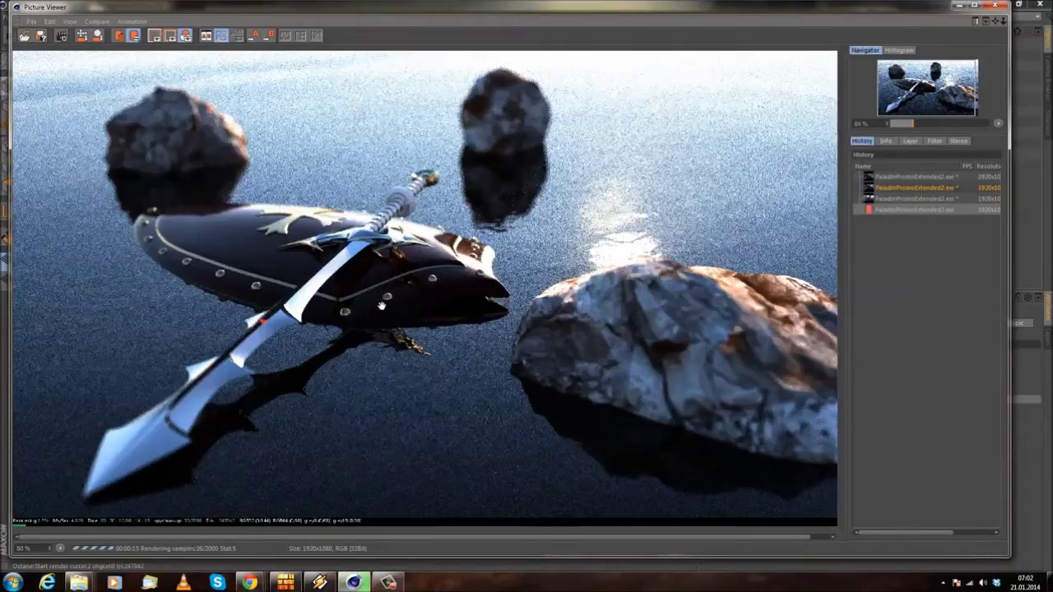
left_click_drag(382, 309, 533, 203)
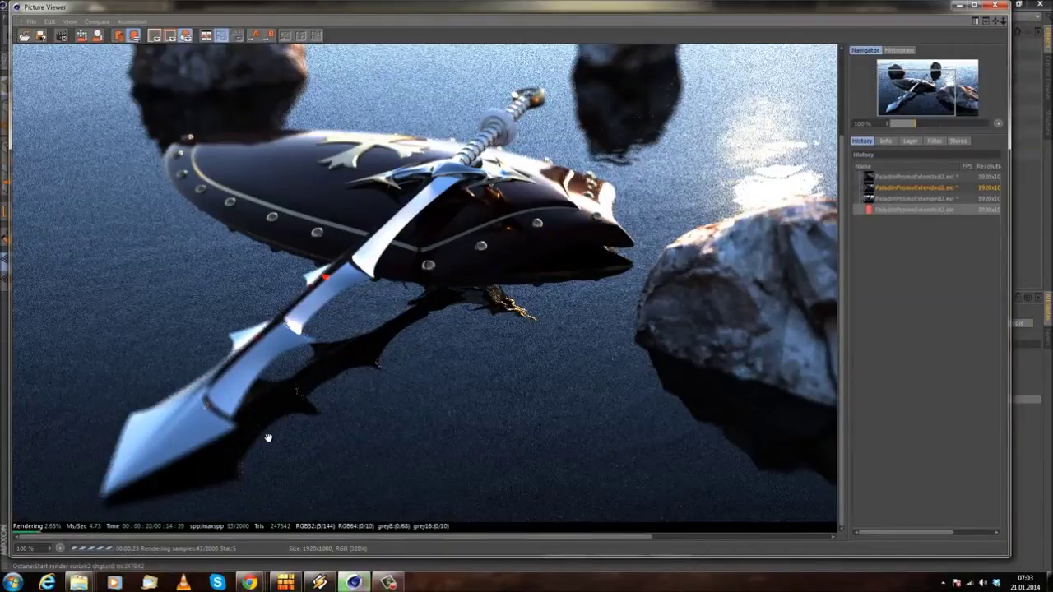
scroll(188, 525, "up", 1)
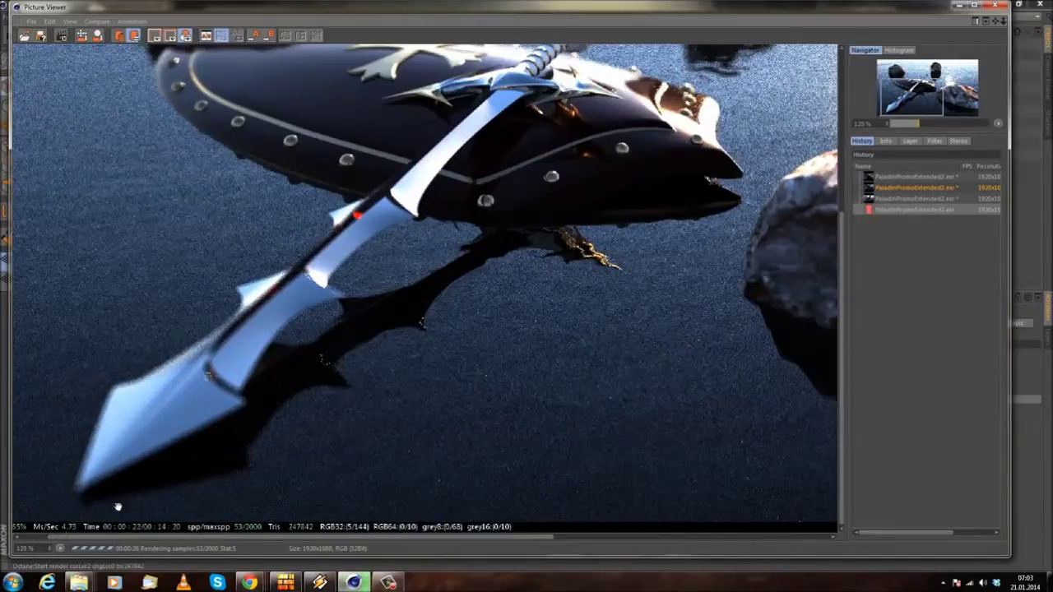
scroll(137, 482, "down", 1)
left_click_drag(139, 480, 218, 447)
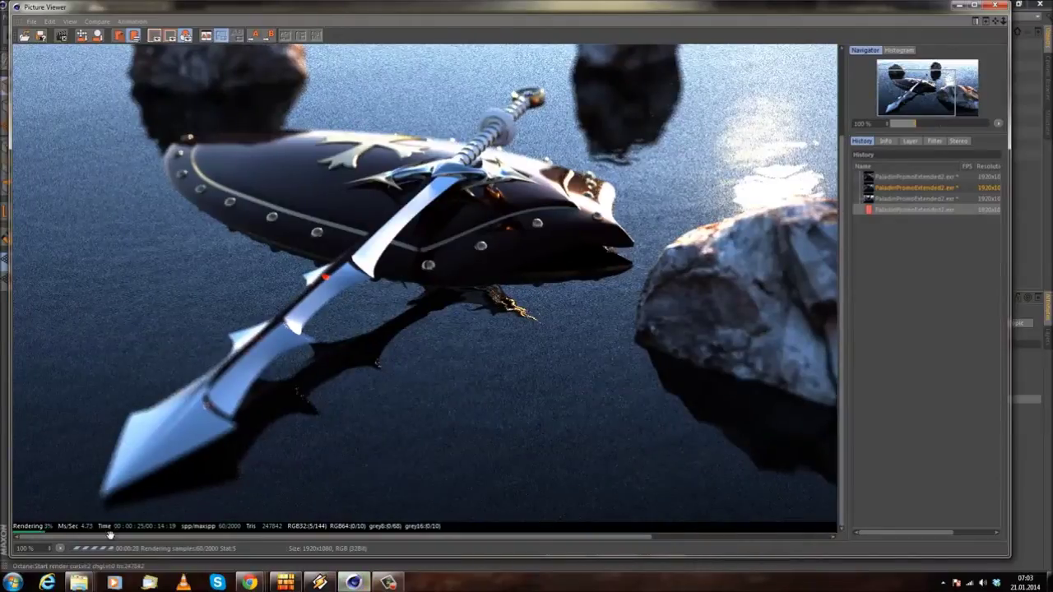
left_click_drag(627, 234, 593, 369)
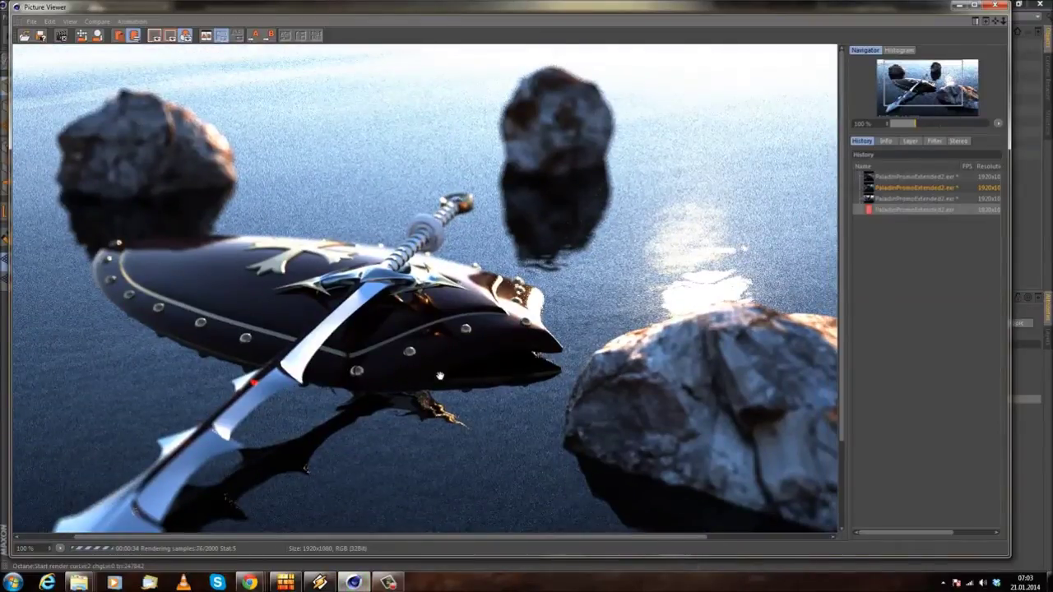
left_click_drag(455, 362, 505, 447)
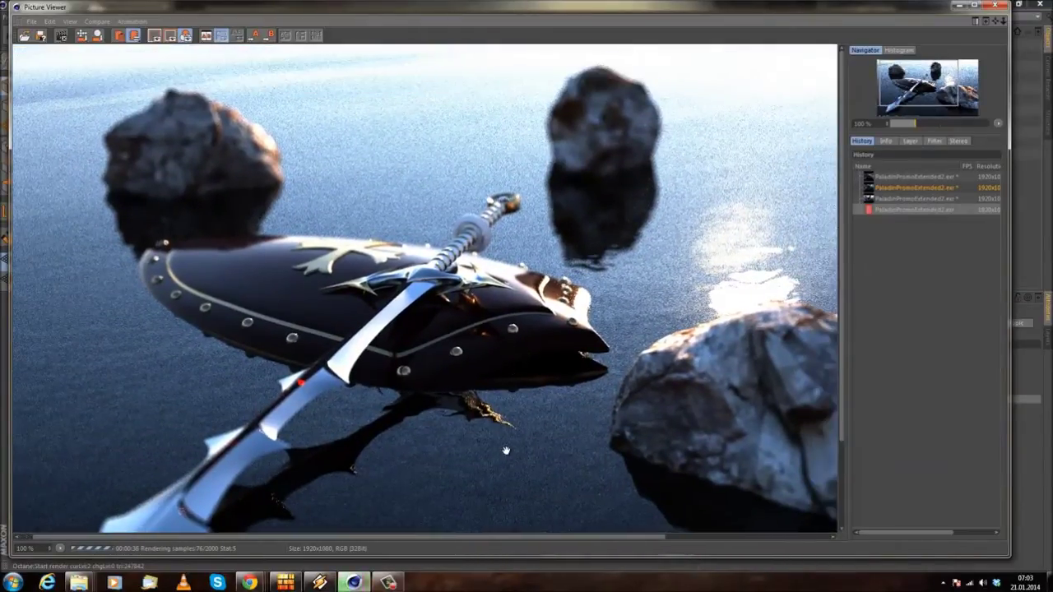
left_click_drag(458, 355, 448, 271)
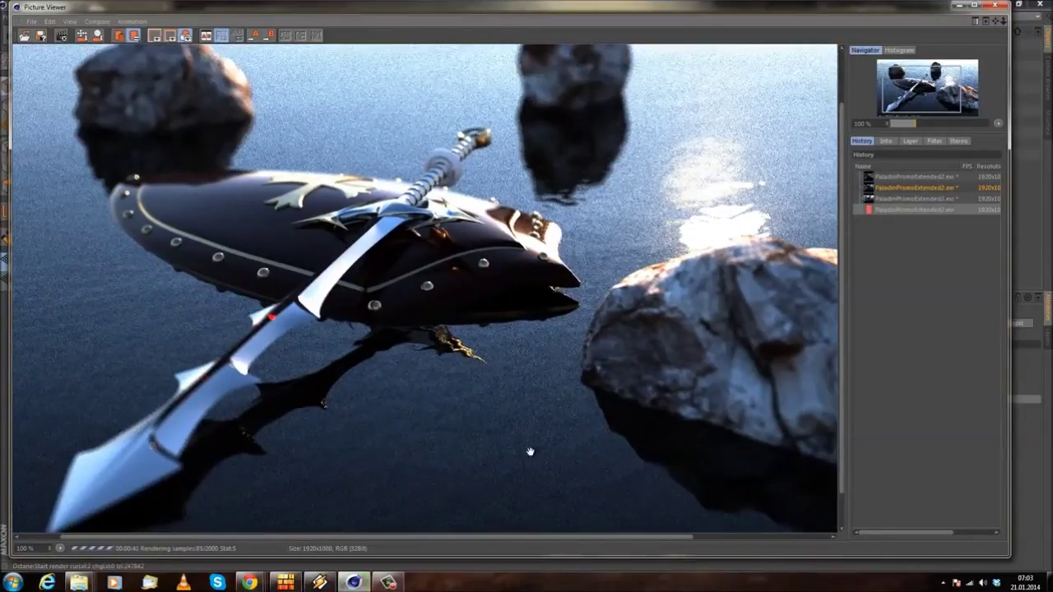
left_click_drag(494, 164, 376, 318)
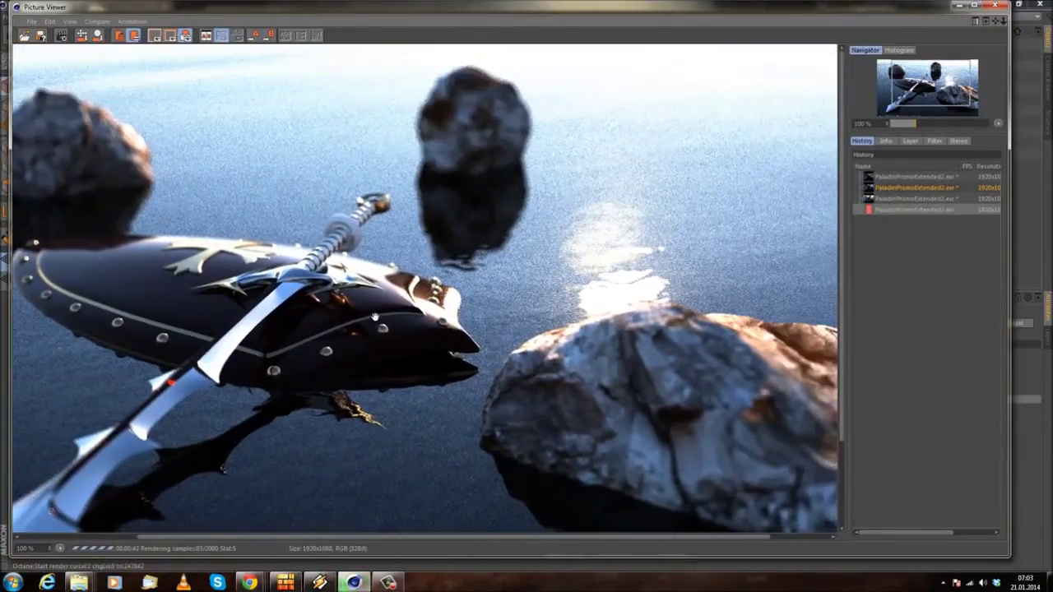
left_click_drag(443, 324, 595, 219)
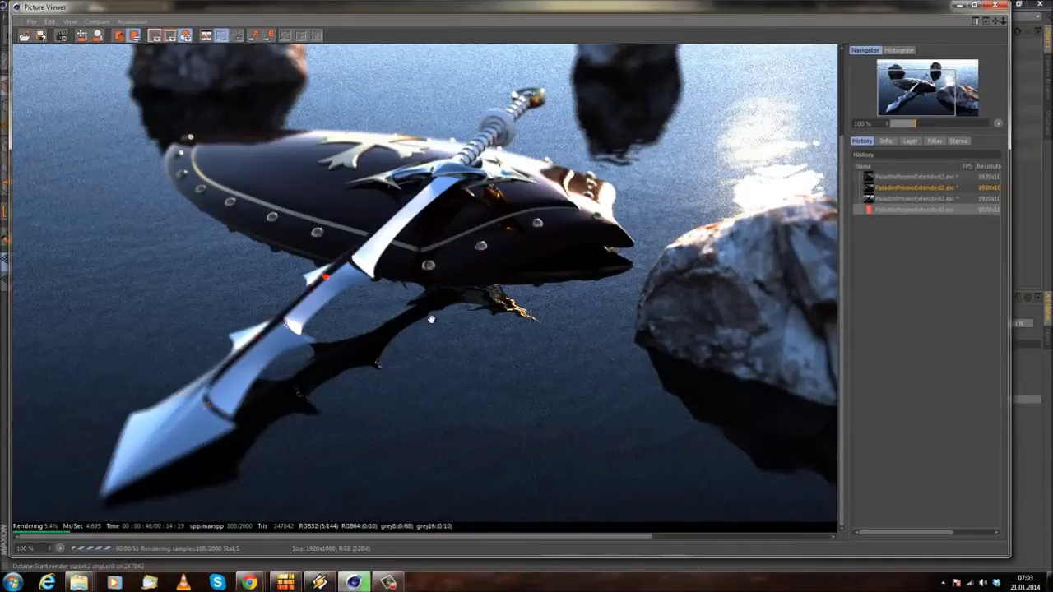
left_click_drag(433, 320, 330, 203)
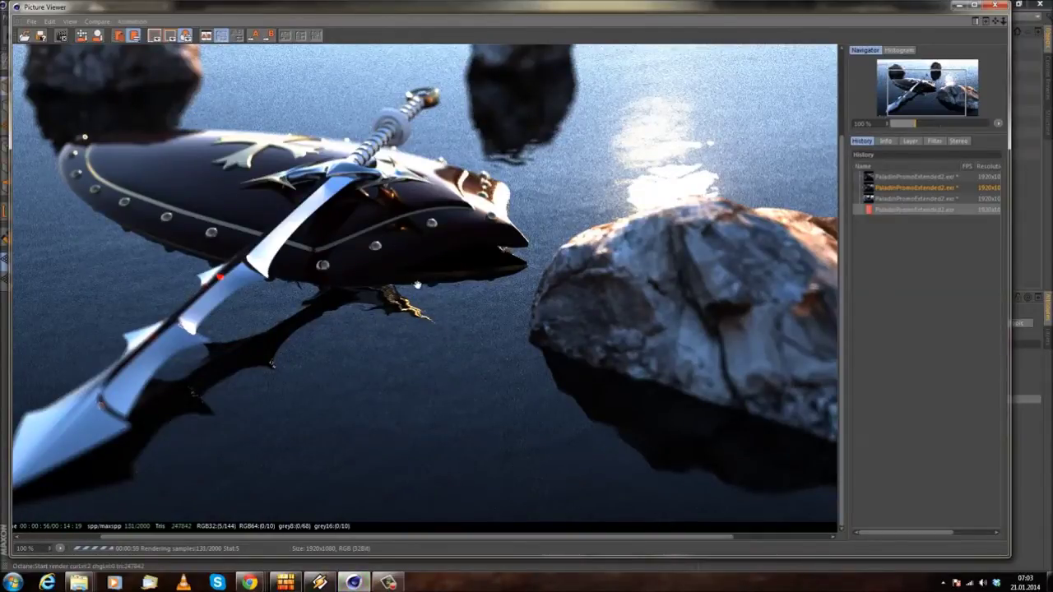
left_click_drag(228, 346, 561, 404)
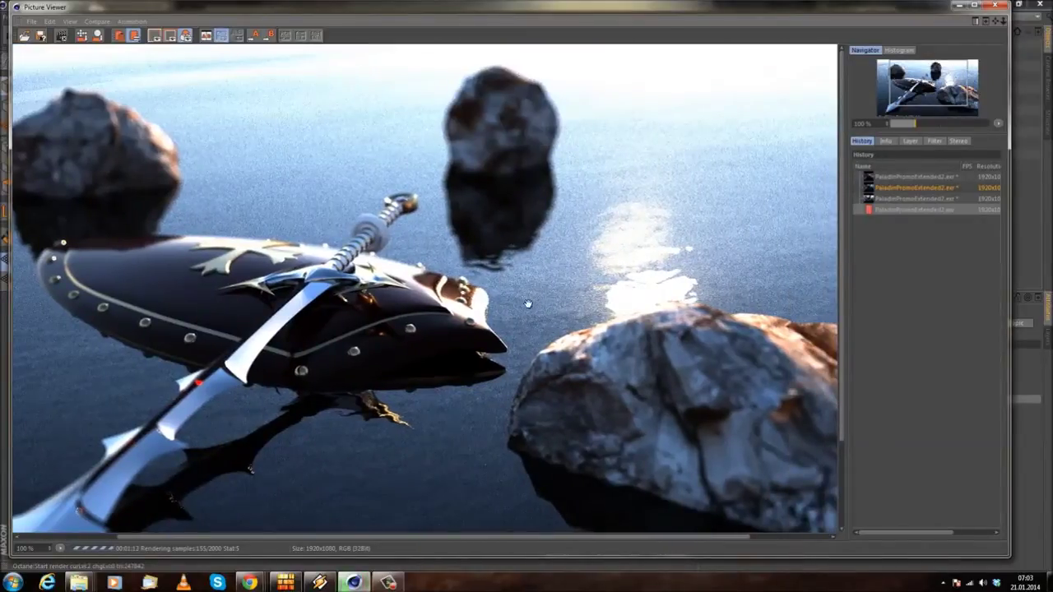
left_click_drag(487, 375, 581, 270)
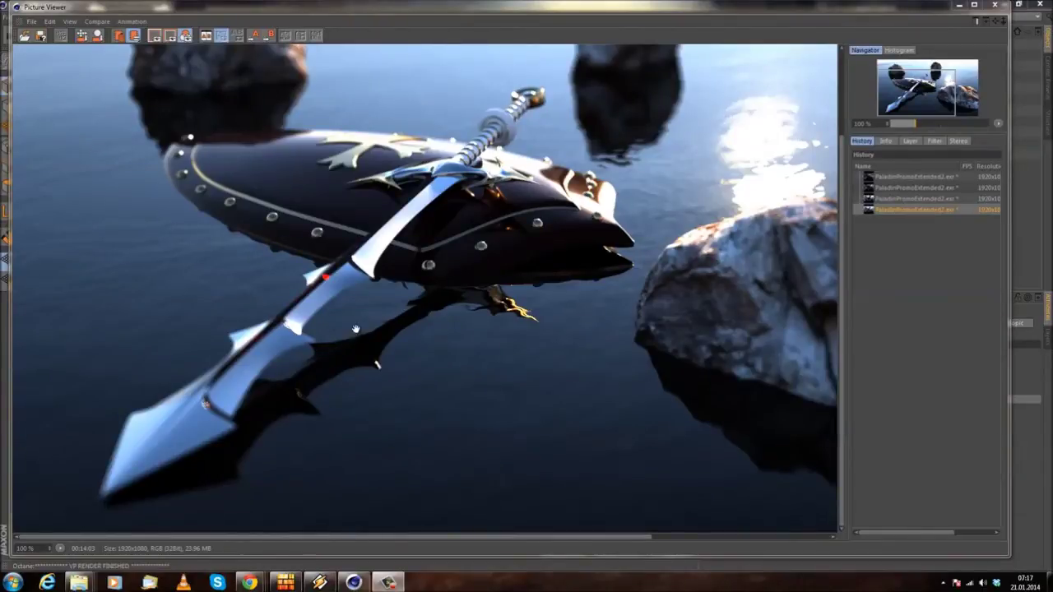
left_click(296, 400)
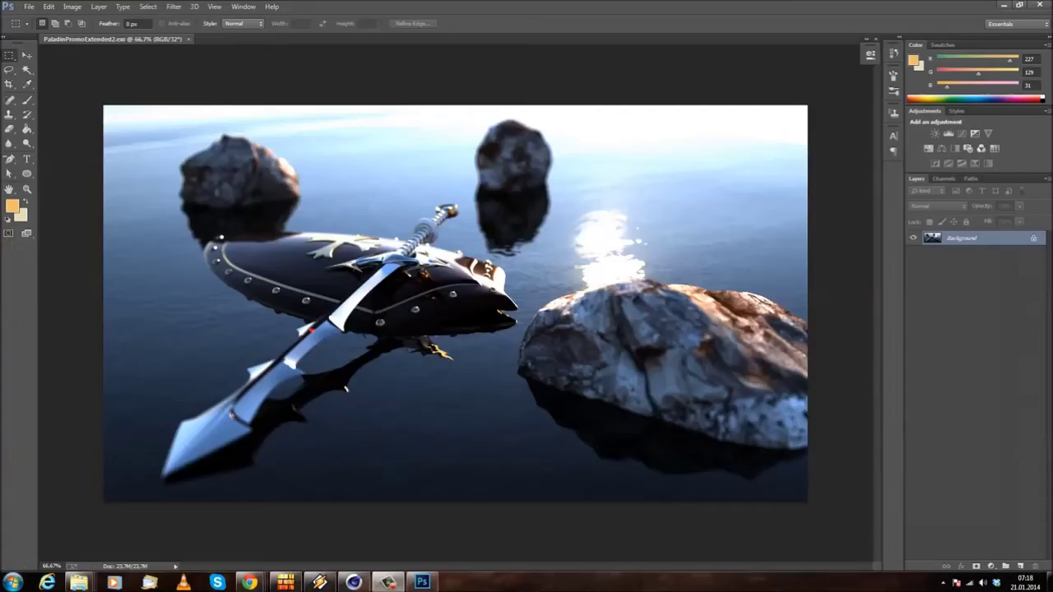
- In Photoshop, convert the Background of PaladinPromoExtended2.exr to a regular layer and open it in the Camera Raw Filter
double_click(931, 239)
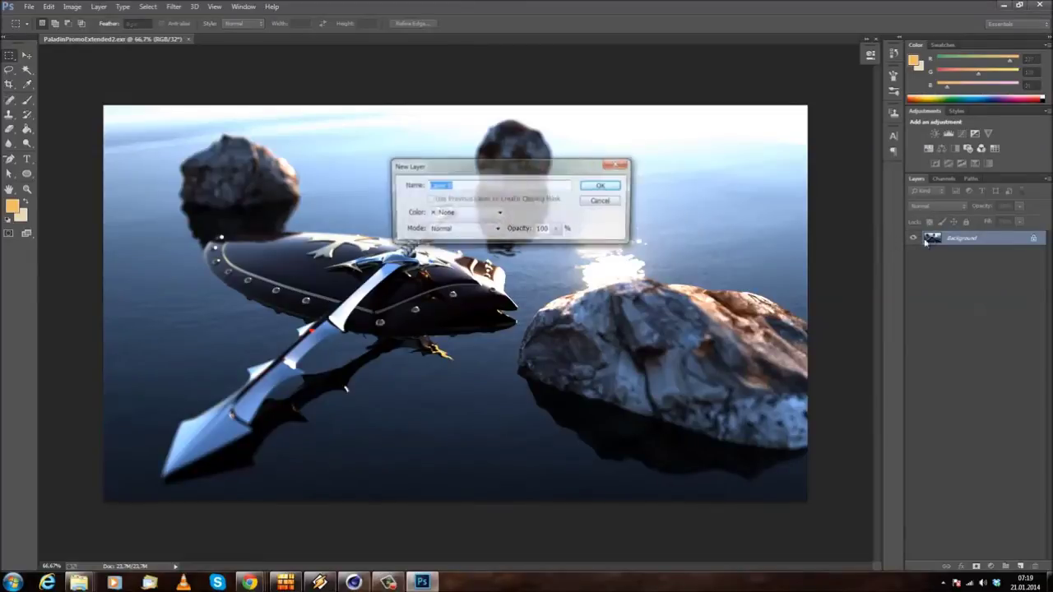
left_click(600, 188)
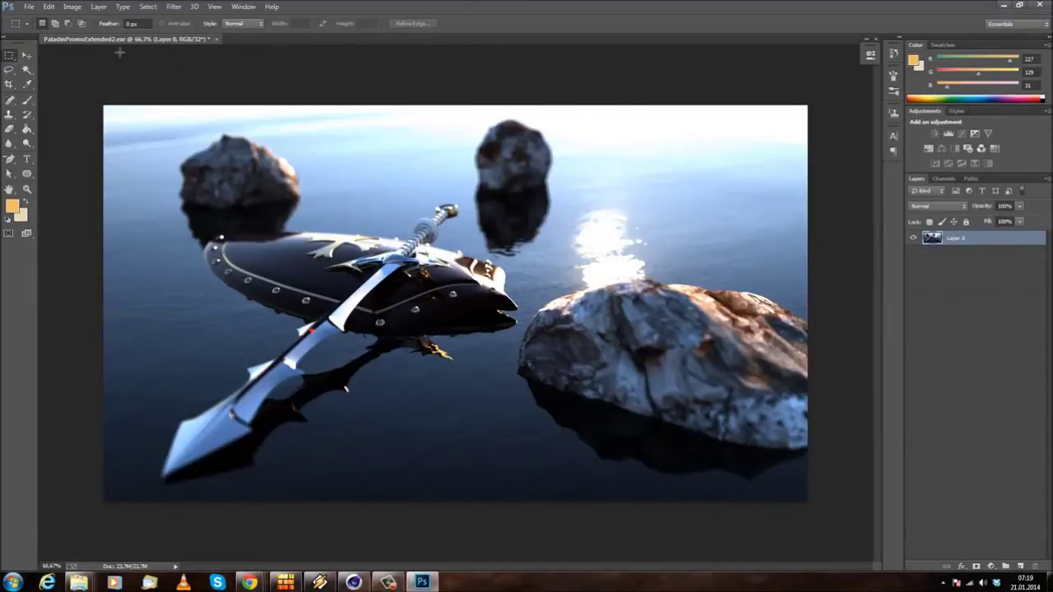
left_click(173, 7)
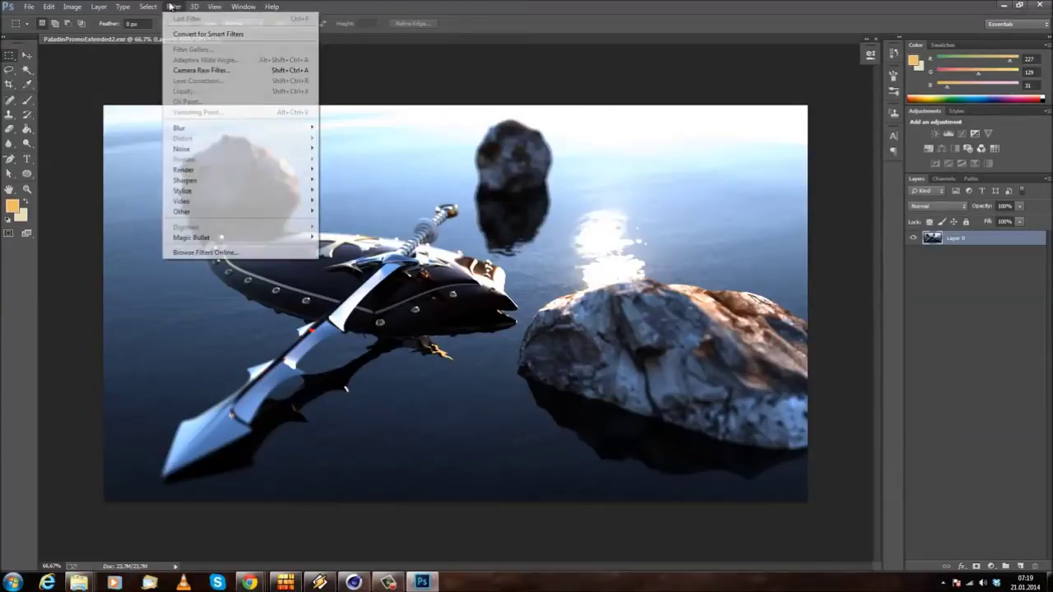
mouse_move(200, 9)
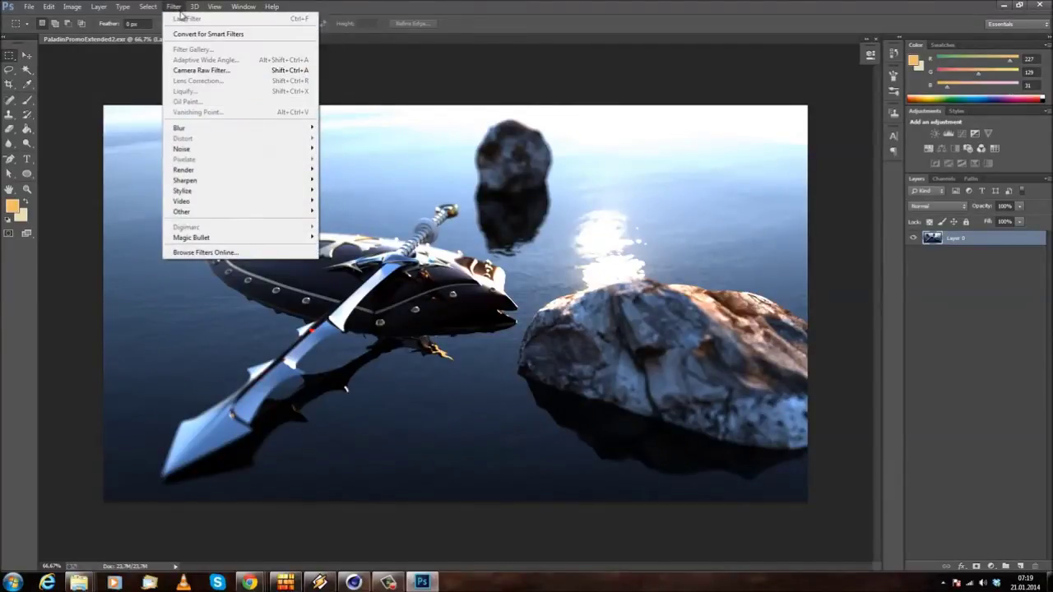
left_click(211, 71)
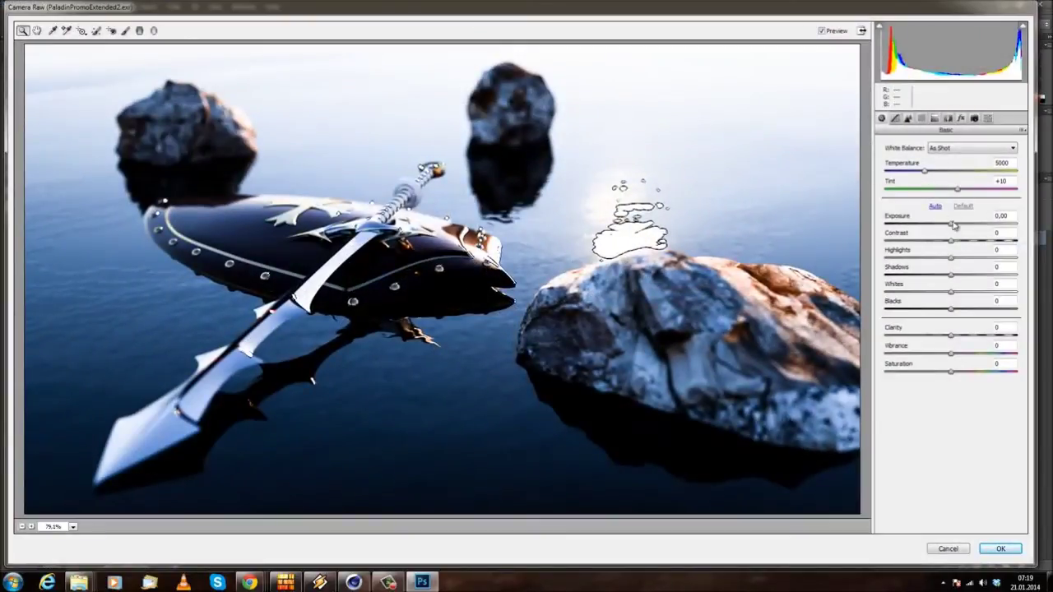
- Try a lower exposure and contrast, replace them with the automatic tone settings, and adjust the white balance to tint -2 with a warmer temperature
left_click_drag(950, 224, 910, 240)
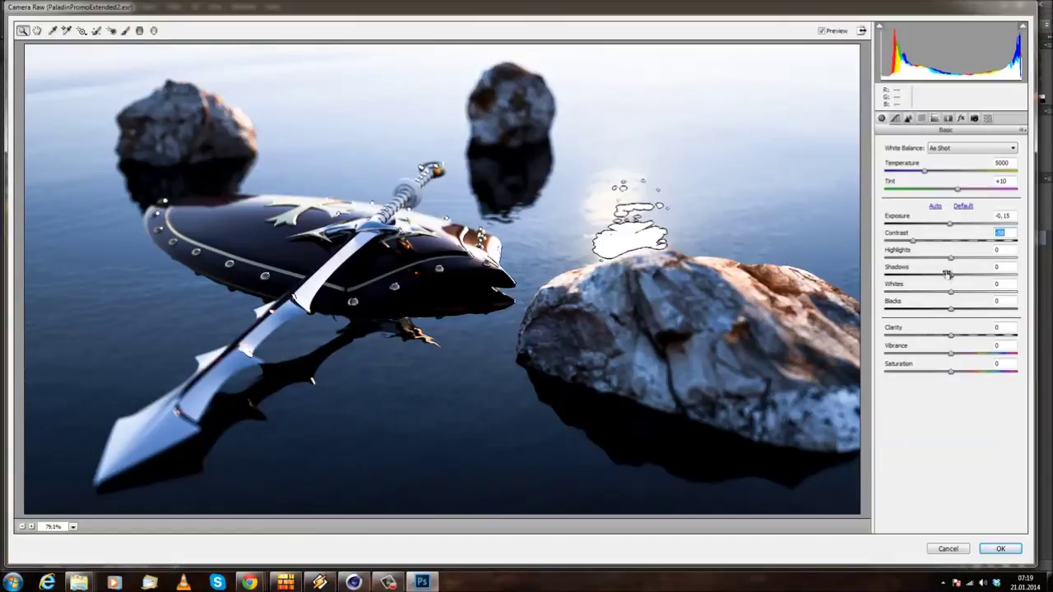
mouse_move(952, 278)
left_mouse_down()
mouse_move(925, 279)
mouse_move(954, 281)
left_mouse_up()
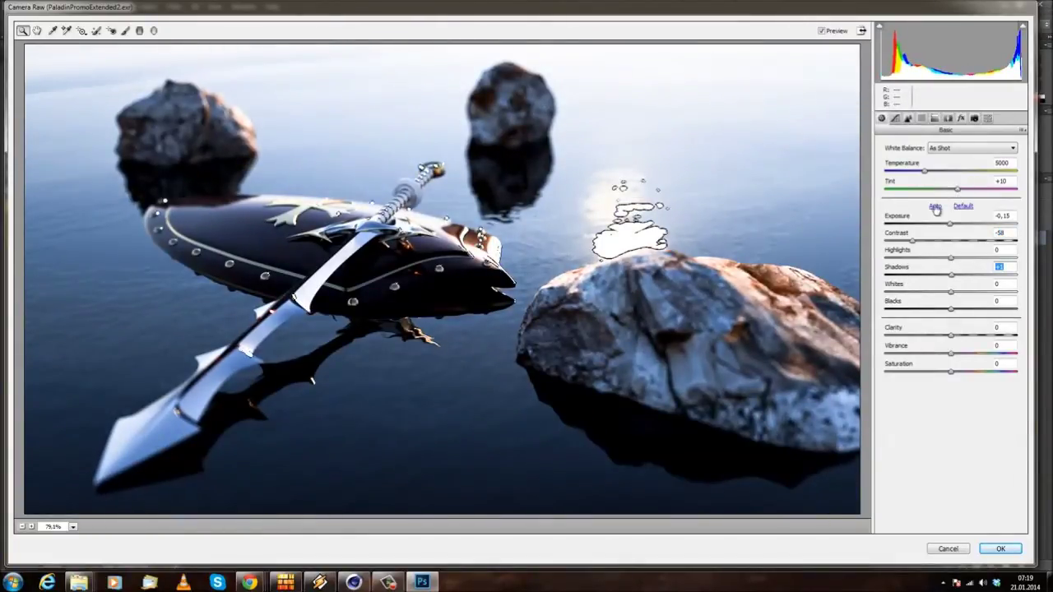
left_click(935, 207)
mouse_move(944, 188)
left_mouse_down()
mouse_move(959, 191)
mouse_move(930, 191)
mouse_move(972, 193)
mouse_move(928, 173)
mouse_move(949, 175)
mouse_move(924, 174)
mouse_move(935, 176)
left_mouse_up()
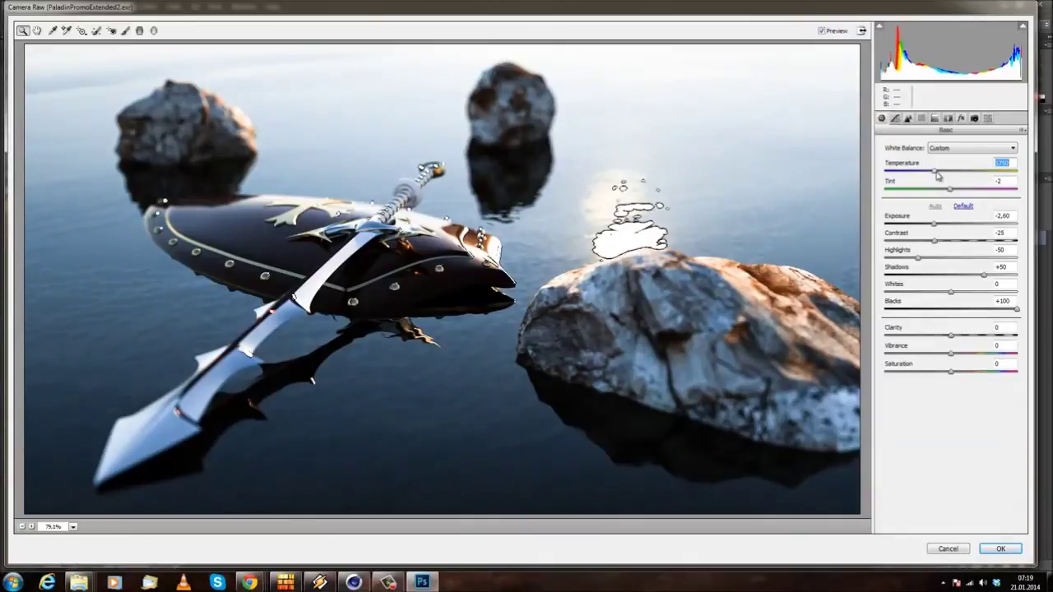
- Set exposure to -2.75, contrast to -31 and blacks to +100, lower the clarity slightly, and apply the Camera Raw Filter
mouse_move(935, 240)
left_mouse_down()
mouse_move(908, 243)
mouse_move(971, 245)
mouse_move(931, 241)
left_mouse_up()
mouse_move(922, 240)
left_mouse_down()
mouse_move(939, 240)
mouse_move(921, 240)
mouse_move(933, 231)
left_mouse_up()
mouse_move(1016, 311)
left_mouse_down()
mouse_move(952, 311)
mouse_move(1023, 311)
left_mouse_up()
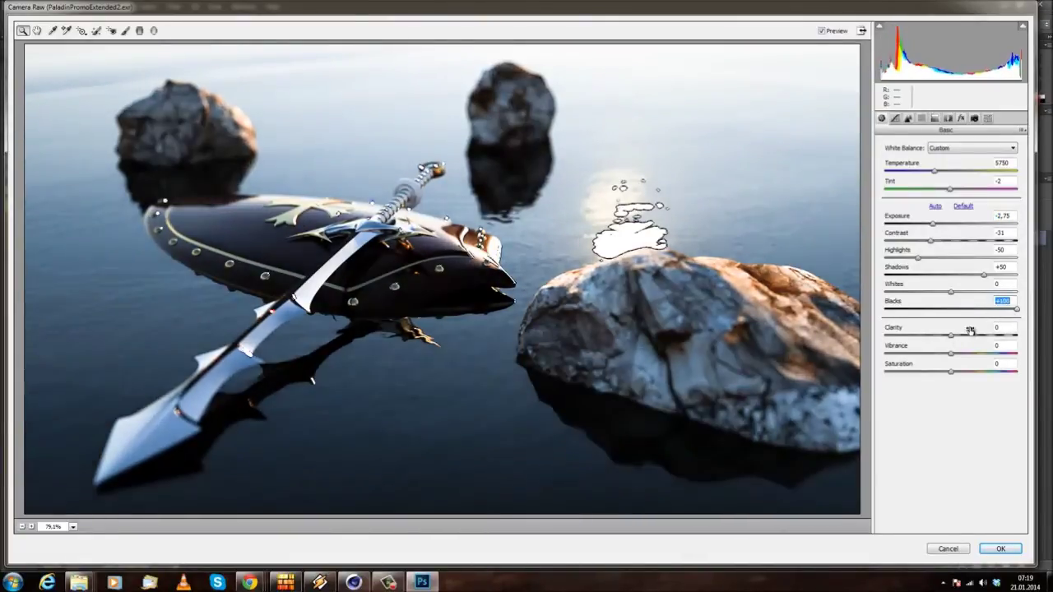
mouse_move(947, 338)
left_mouse_down()
mouse_move(930, 336)
mouse_move(981, 340)
mouse_move(909, 340)
mouse_move(959, 344)
mouse_move(939, 344)
left_mouse_up()
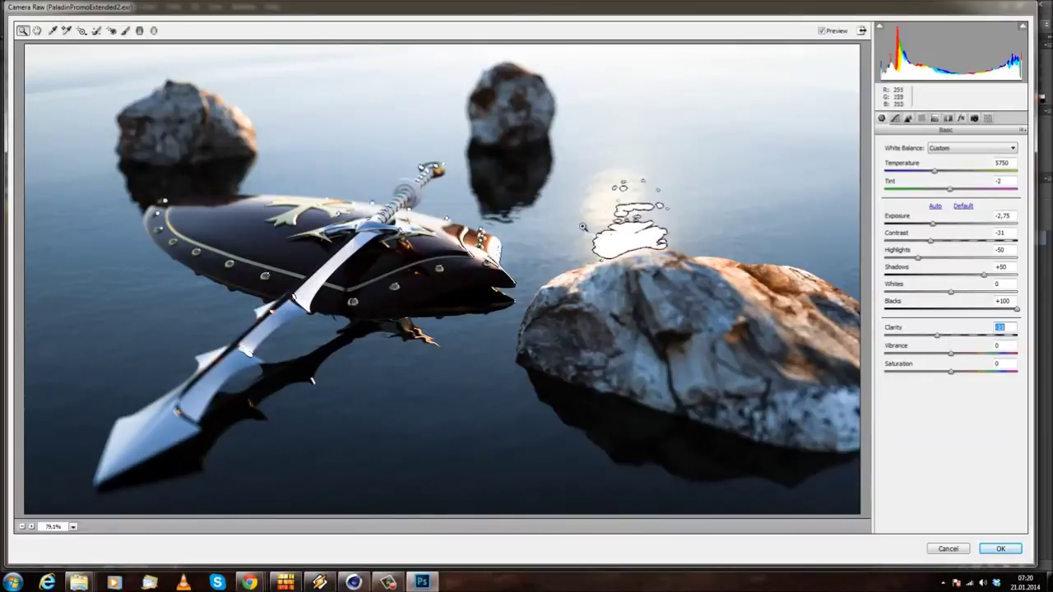
left_click(1000, 549)
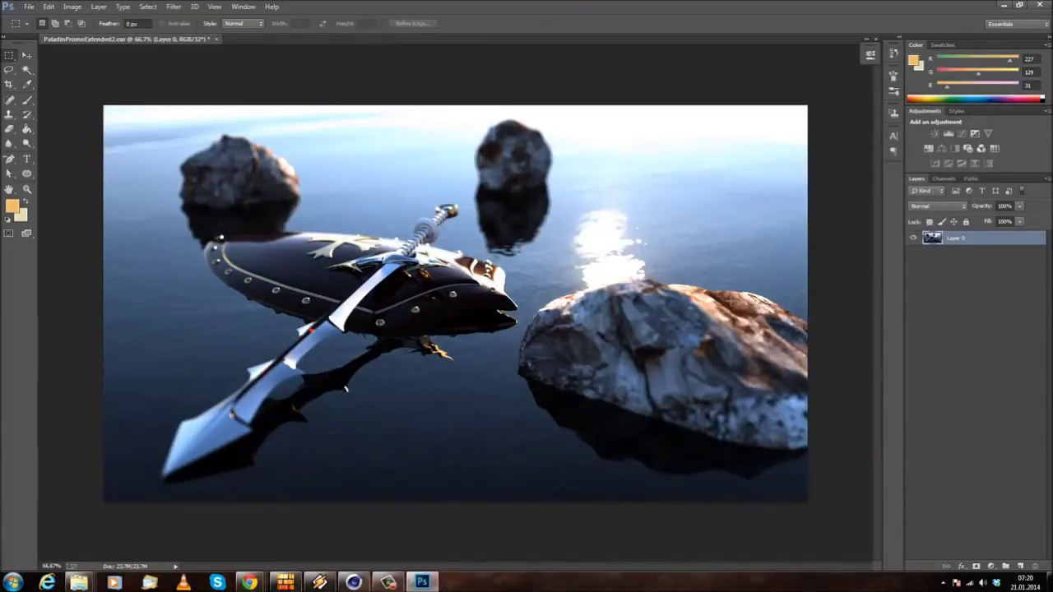
- Try a second Camera Raw Filter pass with slightly altered saturation and a parametric tone curve of lights +1, darks +5 and raised shadows
left_click(173, 6)
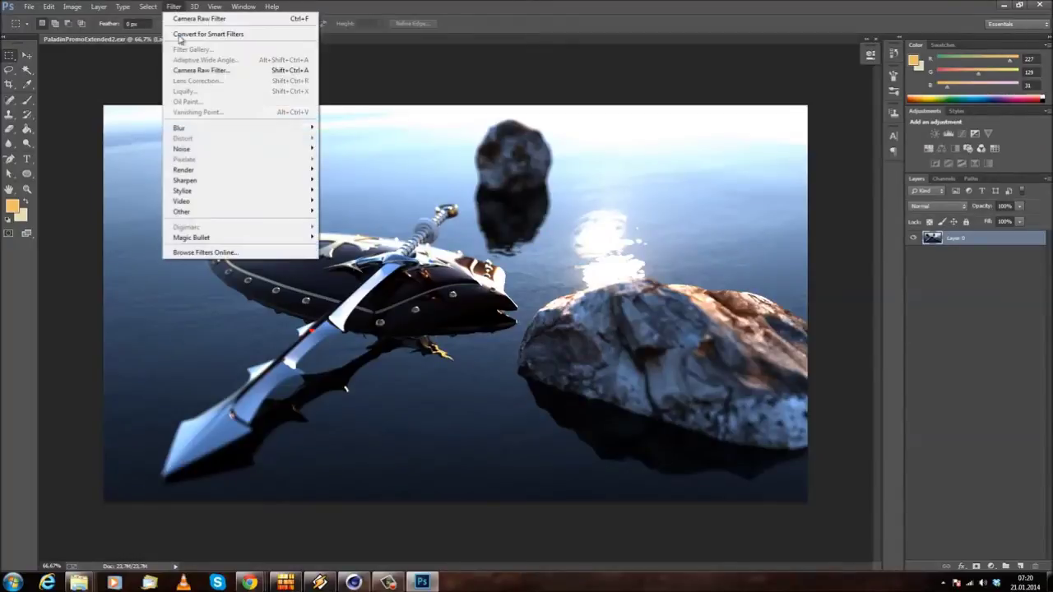
left_click(215, 72)
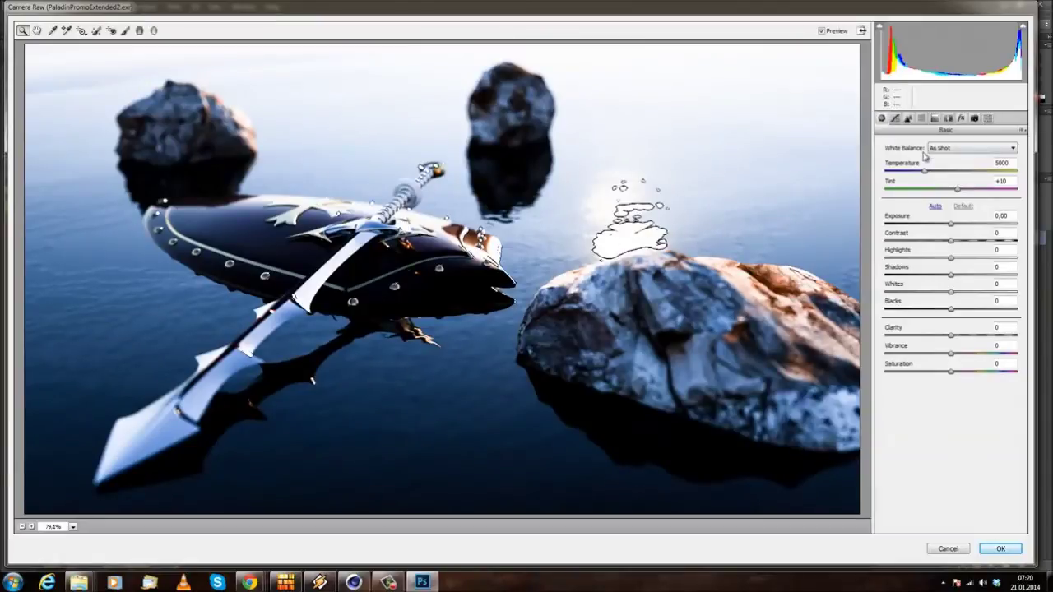
left_click(954, 150)
left_click(949, 159)
left_click(954, 149)
left_click(948, 153)
mouse_move(954, 374)
left_mouse_down()
mouse_move(933, 374)
mouse_move(1000, 375)
mouse_move(942, 372)
mouse_move(965, 355)
mouse_move(948, 355)
mouse_move(937, 372)
mouse_move(946, 373)
left_mouse_up()
left_click(895, 119)
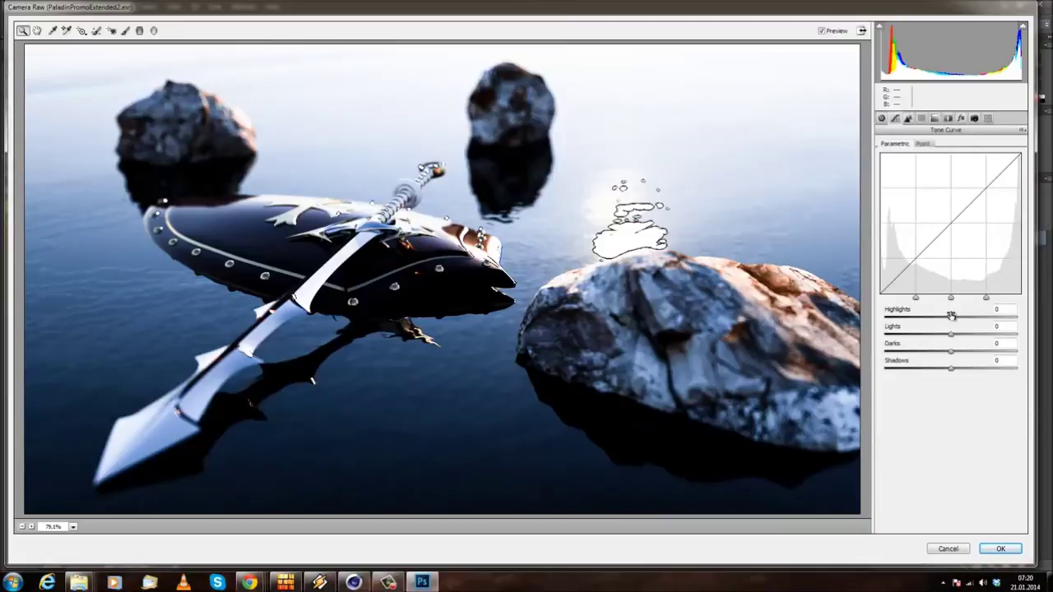
left_click_drag(954, 321, 956, 371)
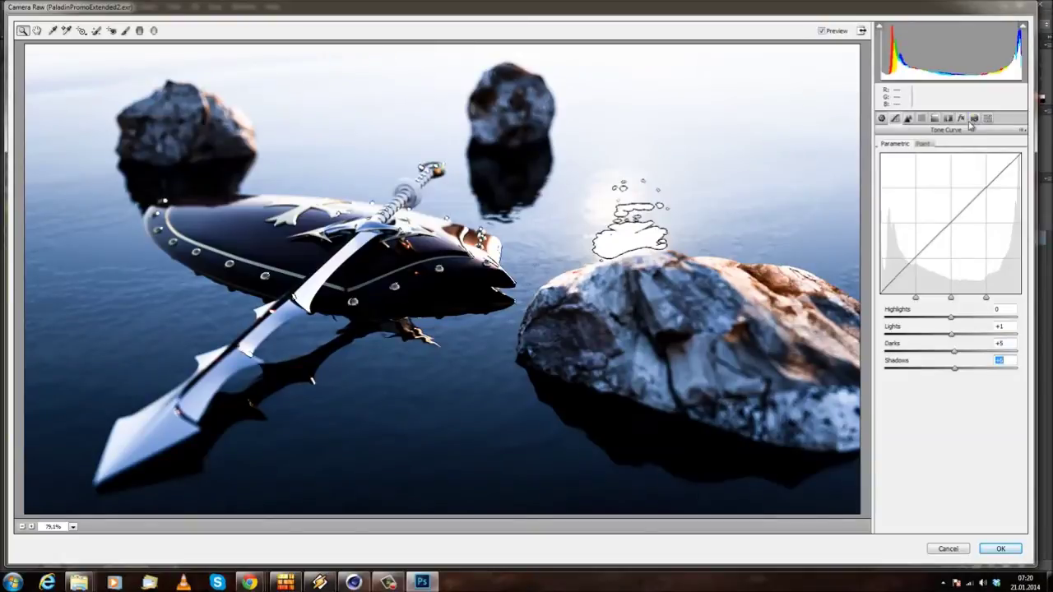
- Try the 2003 and 2012 (Current) camera calibration processes with a greener shadows tint, and cancel the filter
left_click(973, 118)
left_click(954, 149)
left_click(930, 164)
left_click(936, 149)
left_click(926, 174)
left_click(934, 150)
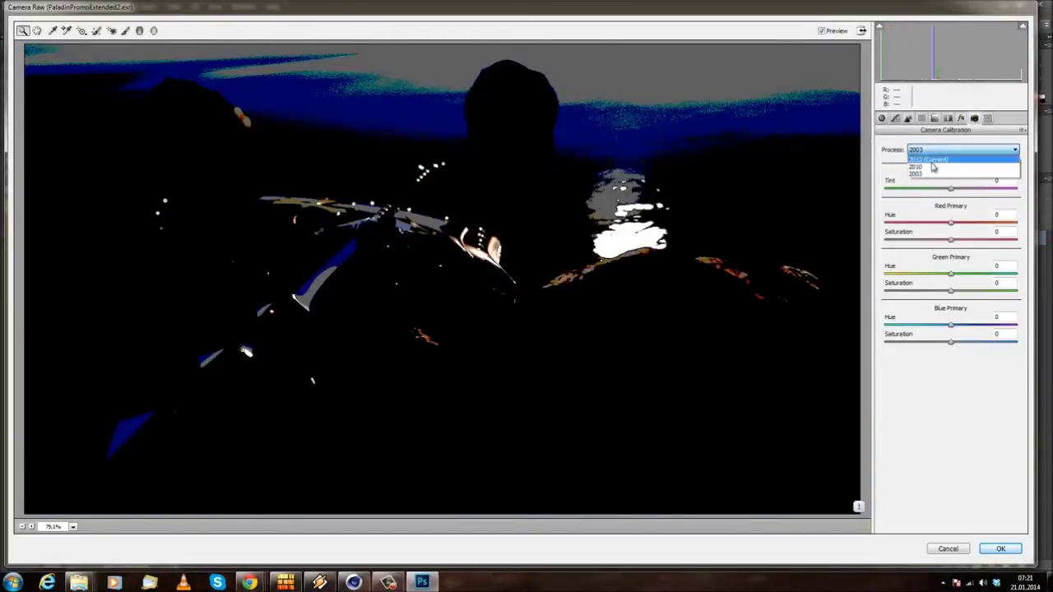
left_click(932, 160)
mouse_move(952, 190)
left_mouse_down()
mouse_move(928, 191)
mouse_move(976, 191)
mouse_move(946, 190)
left_mouse_up()
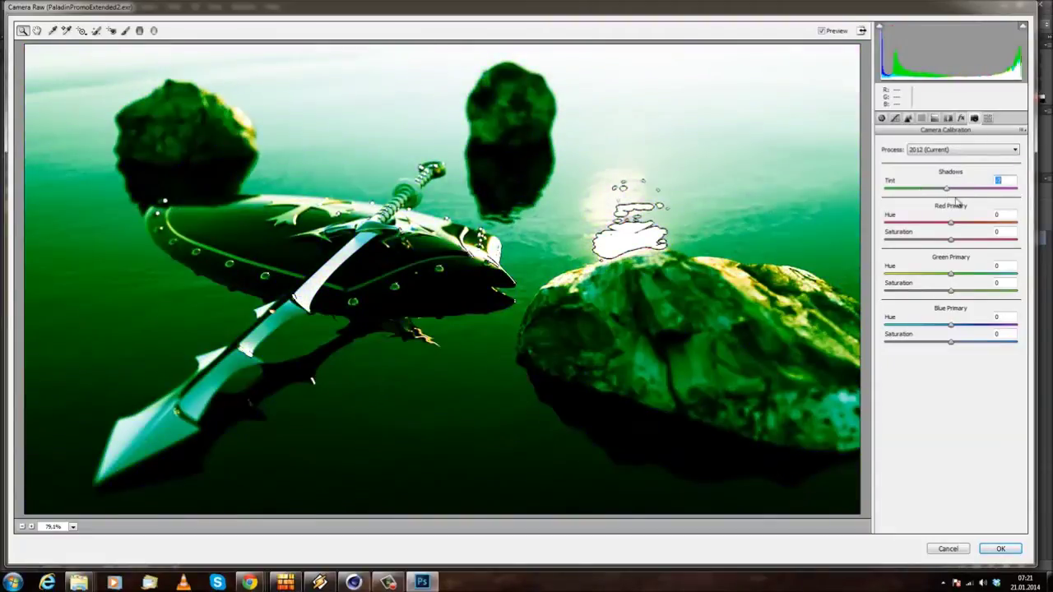
left_click(961, 549)
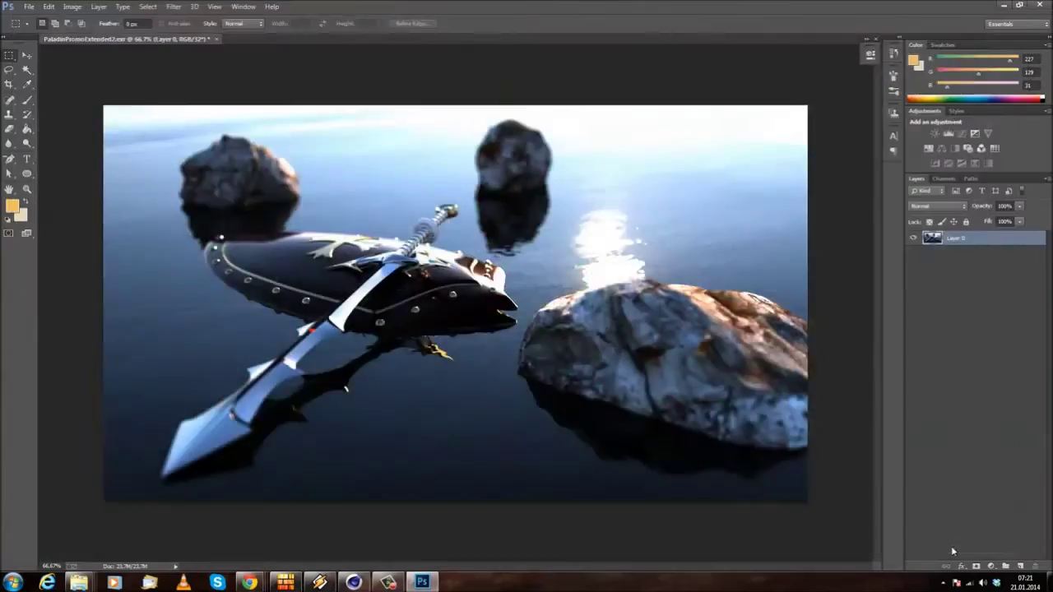
- Try Magic Bullet PhotoLooks on the layer, toggling its Diffusion and Ranged HSL effects, and cancel the filter
left_click(174, 7)
mouse_move(239, 238)
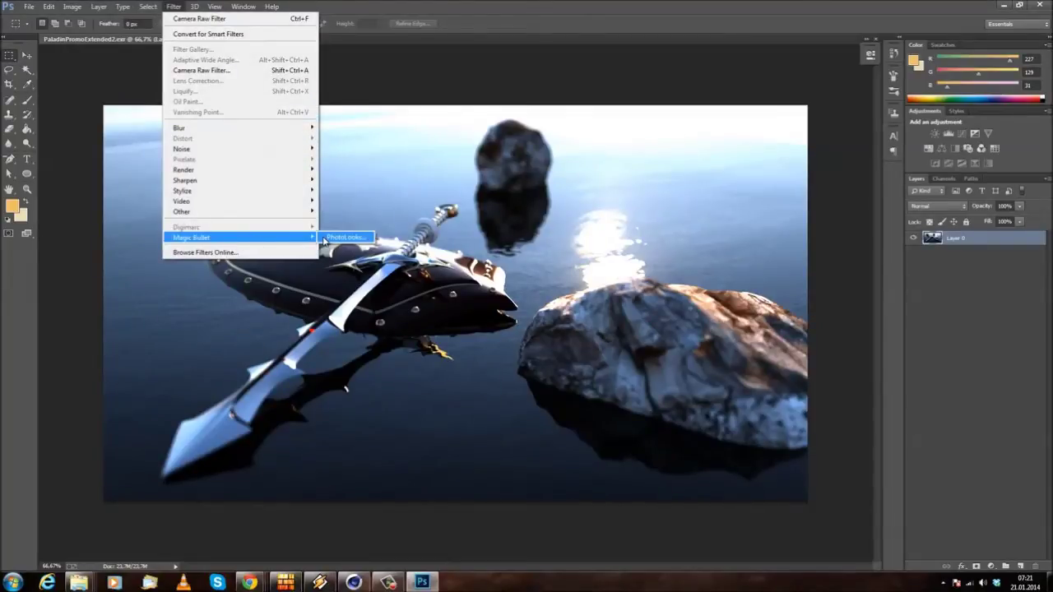
left_click(345, 239)
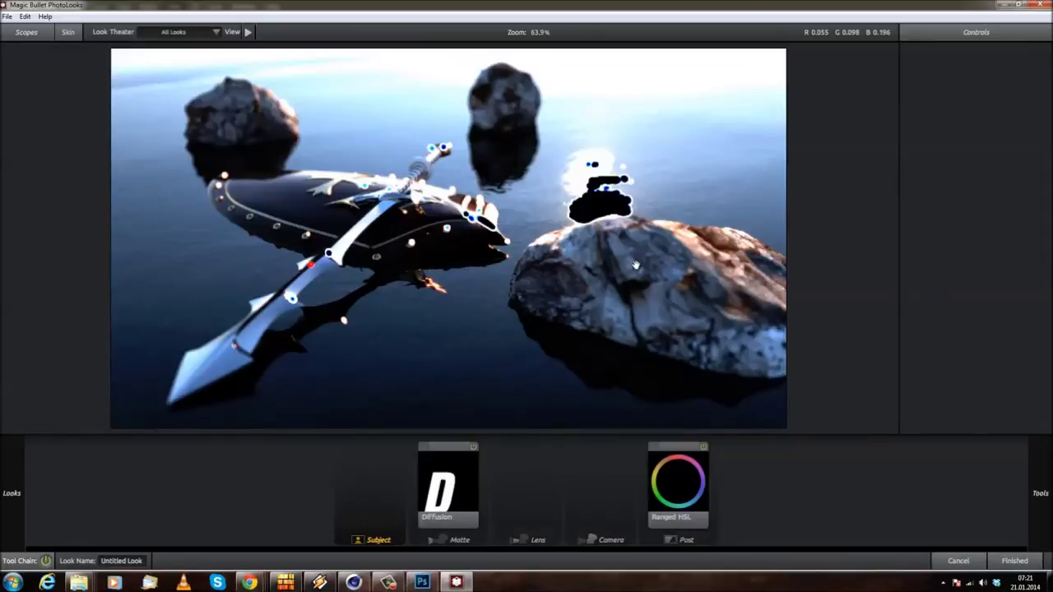
left_click(701, 450)
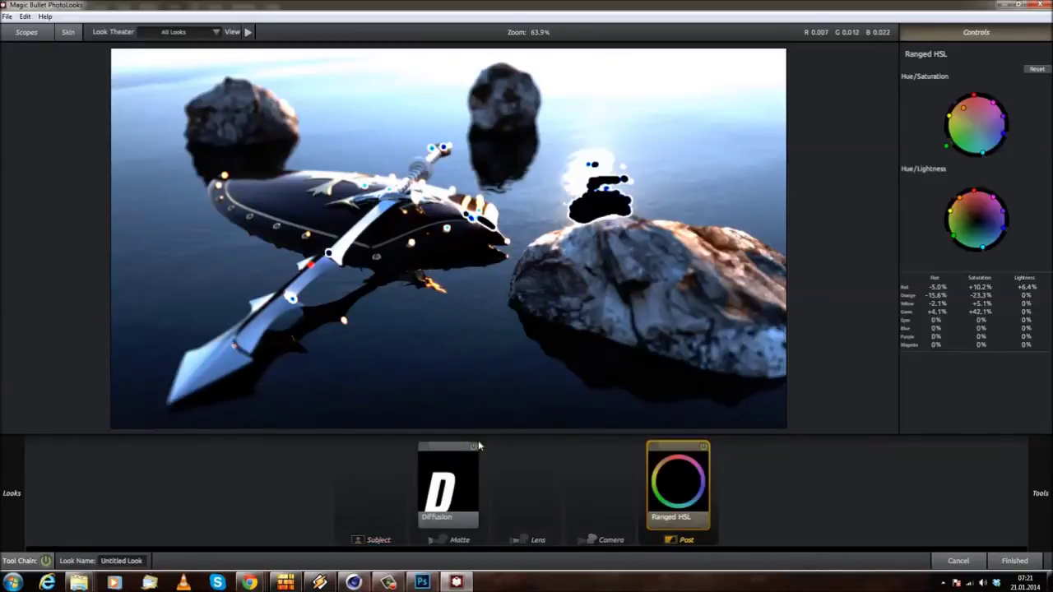
left_click(477, 450)
left_click(680, 479)
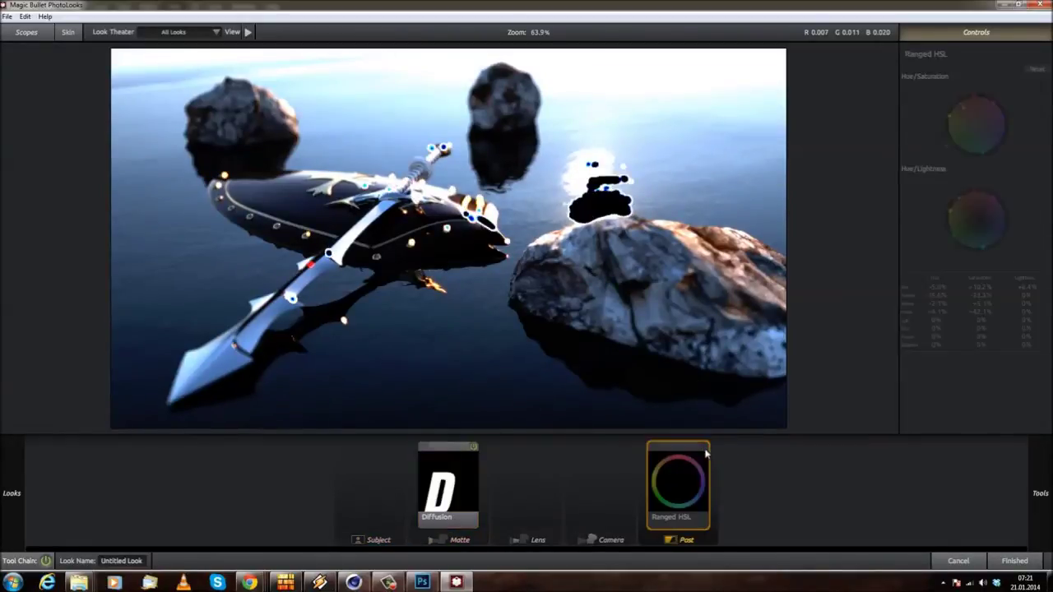
left_click(958, 562)
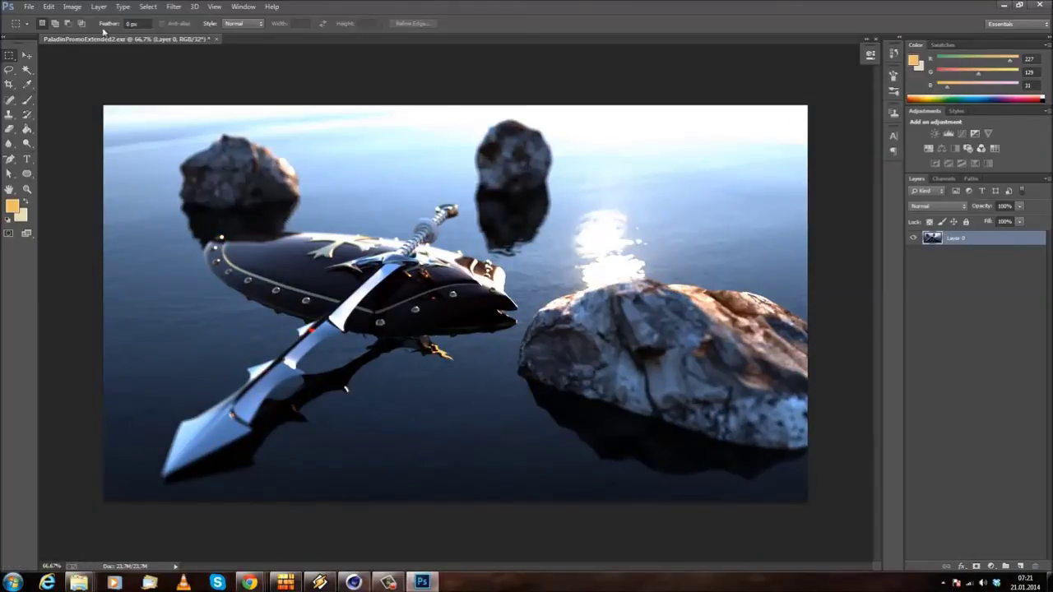
- Convert the image to 16 Bits/Channel
left_click(98, 6)
mouse_move(72, 6)
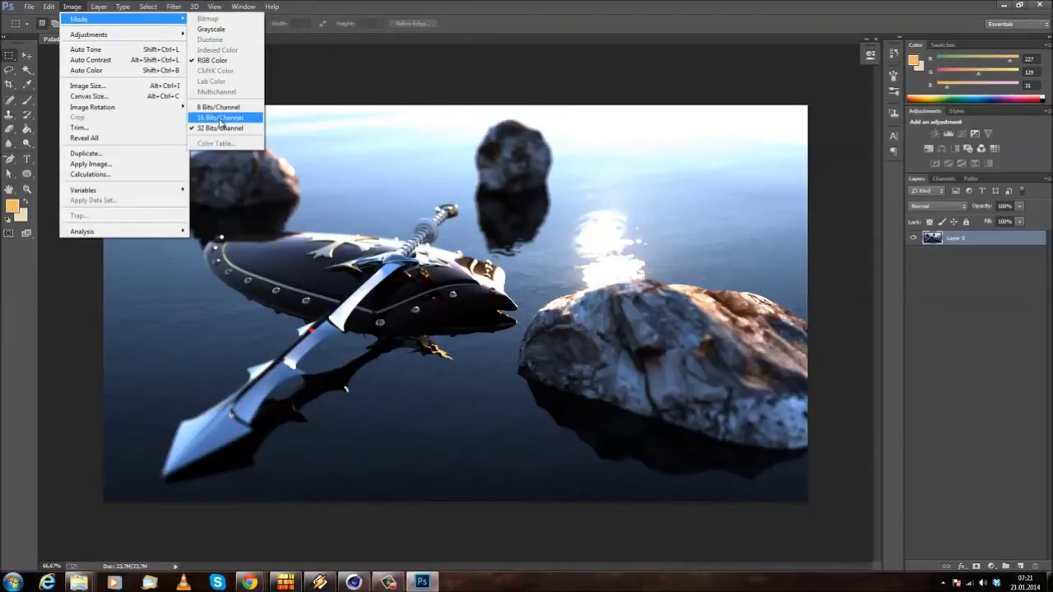
left_click(221, 119)
left_click(586, 219)
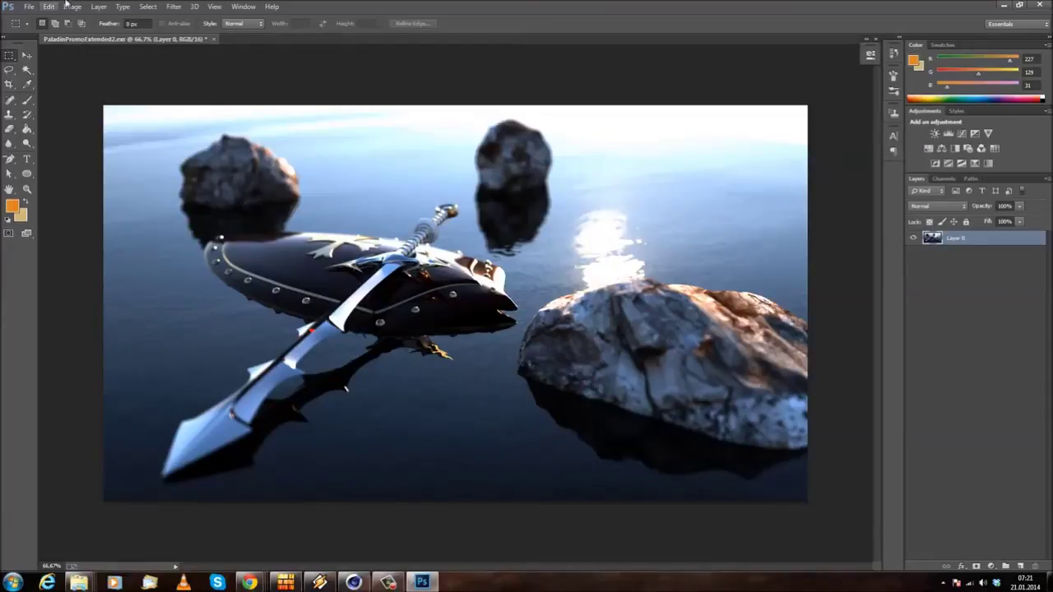
- In the Camera Raw Filter, set temperature +3, tint +7, contrast -13, highlights +8 and shadows +22
left_click(174, 6)
left_click(215, 70)
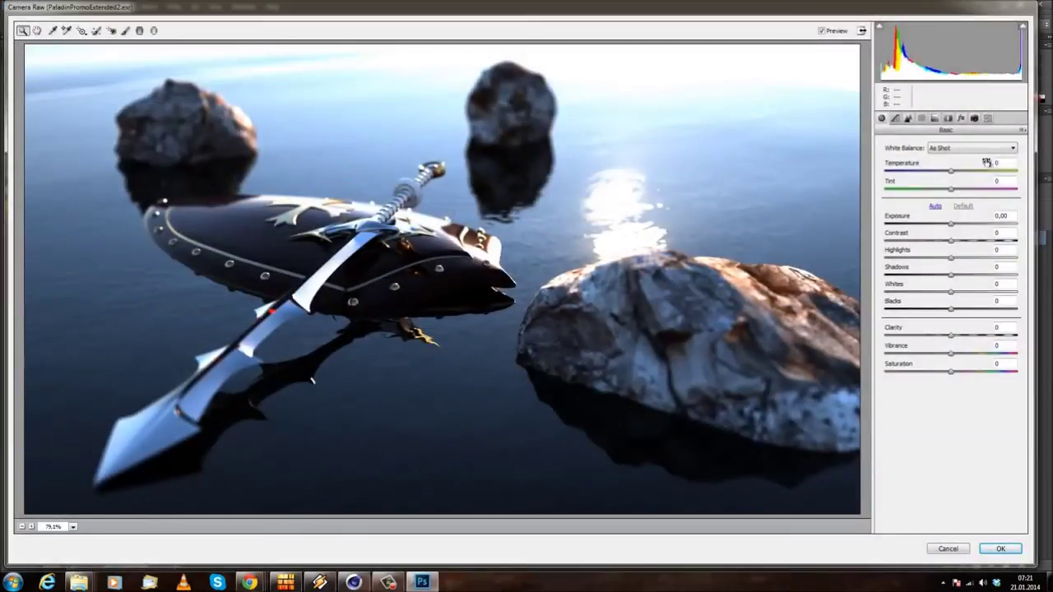
mouse_move(952, 191)
left_mouse_down()
mouse_move(962, 191)
mouse_move(938, 175)
mouse_move(957, 177)
left_mouse_up()
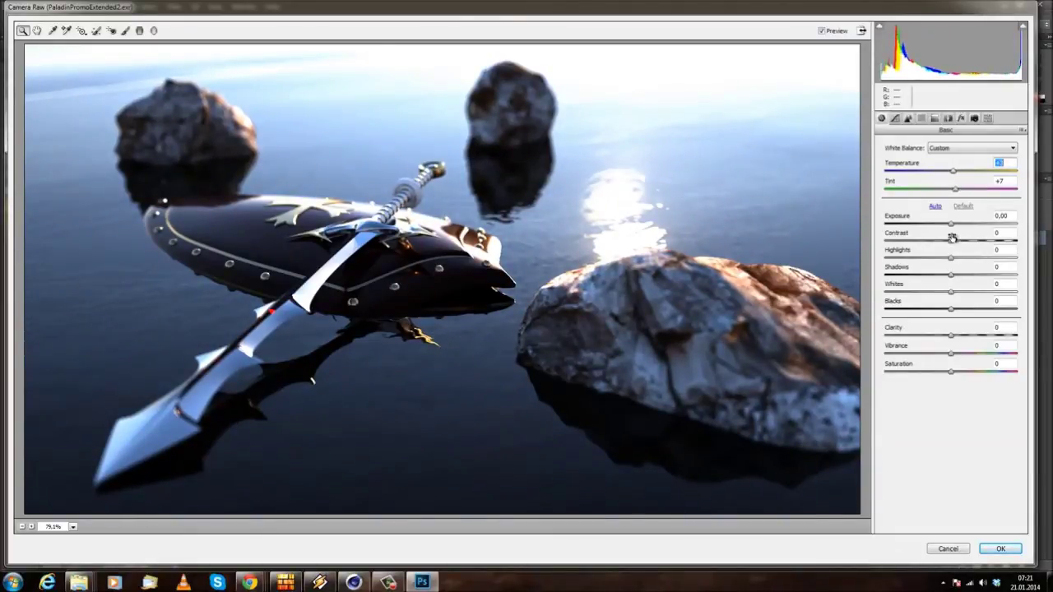
left_click_drag(955, 242, 969, 280)
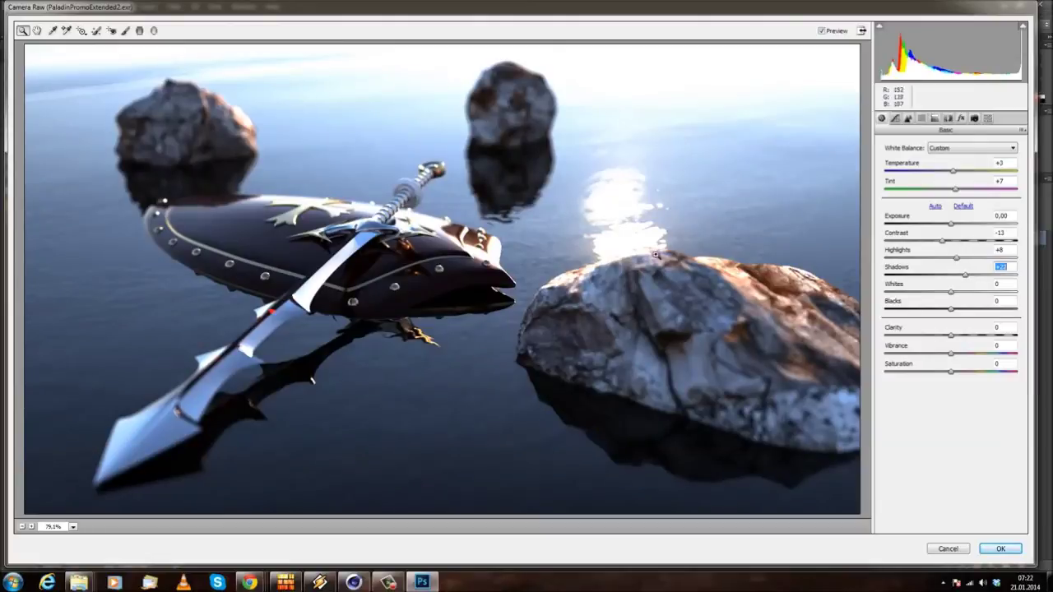
- Set whites to +6 and blacks to +43, and after testing extreme clarity settle it at about +18
mouse_move(953, 297)
left_mouse_down()
mouse_move(975, 298)
mouse_move(937, 299)
mouse_move(964, 301)
left_mouse_up()
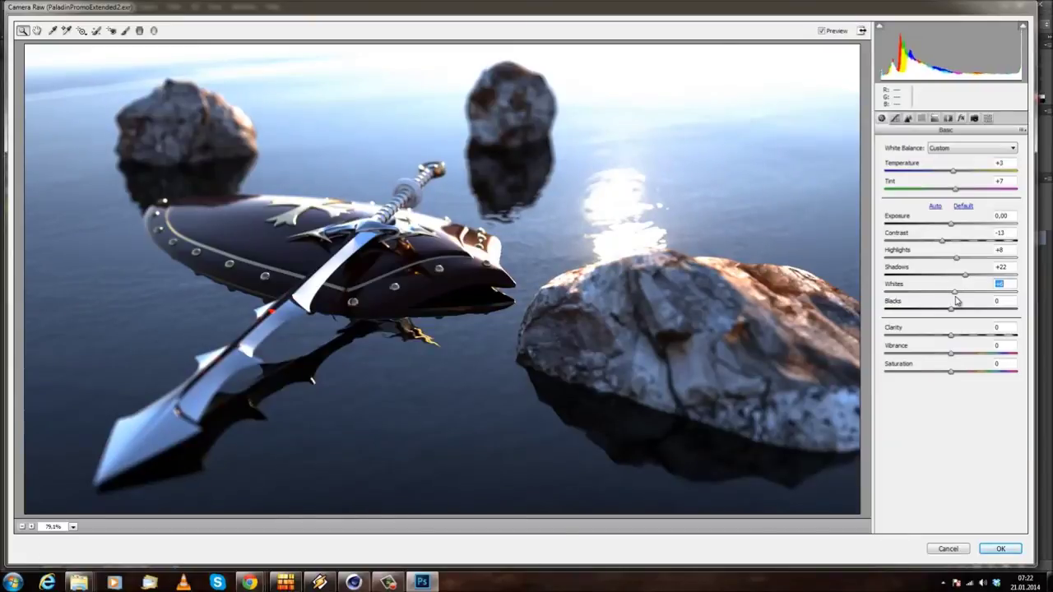
left_click_drag(952, 311, 1026, 334)
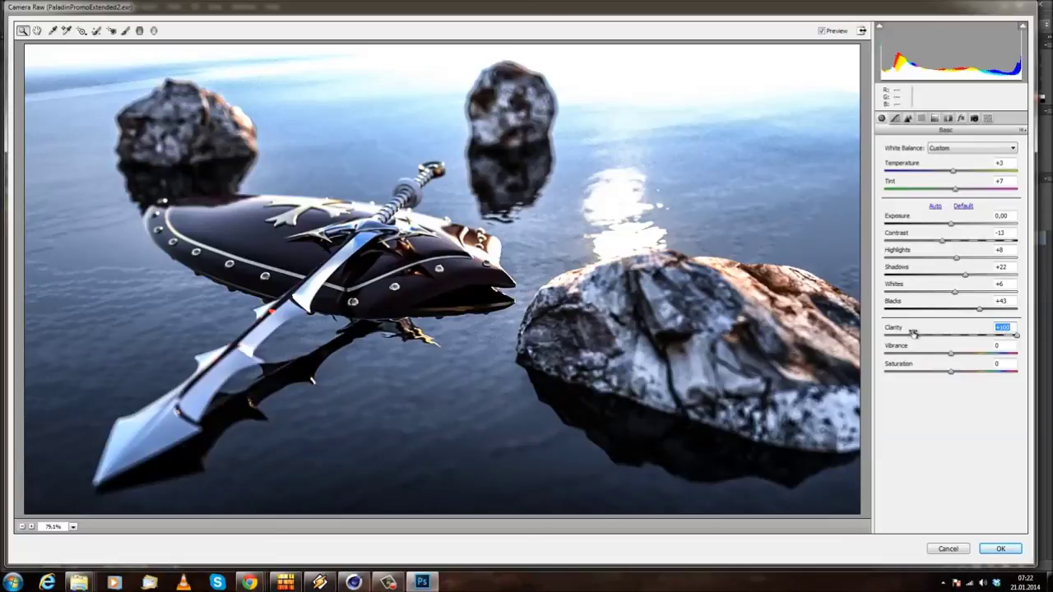
left_click_drag(1017, 337, 964, 341)
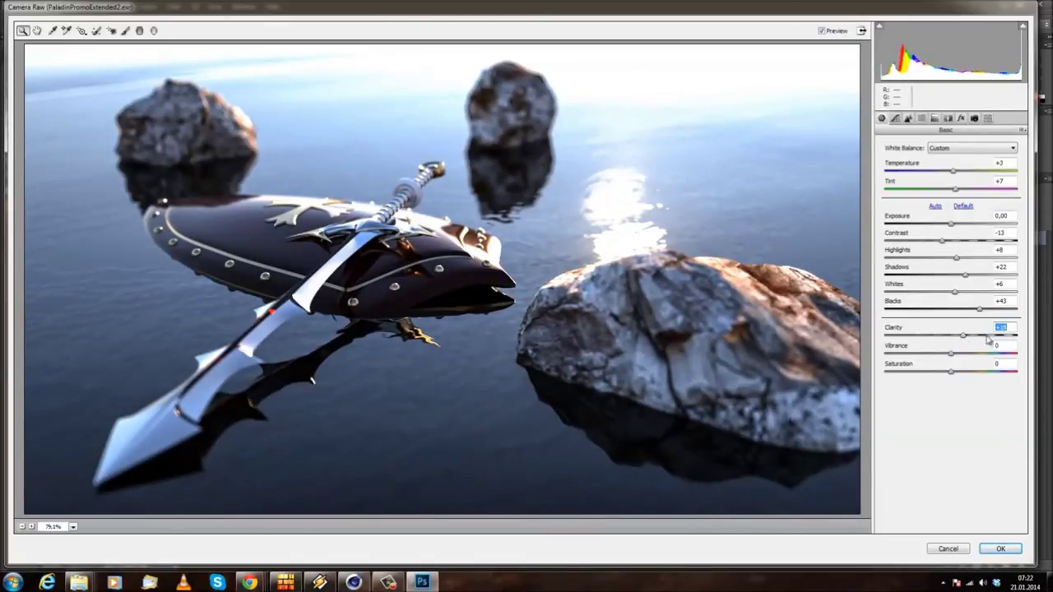
mouse_move(952, 356)
left_mouse_down()
mouse_move(967, 357)
mouse_move(952, 359)
left_mouse_up()
- In the HSL hue adjustments, set reds to +1 and oranges to +23, and shift yellows to a negative hue
left_click(907, 119)
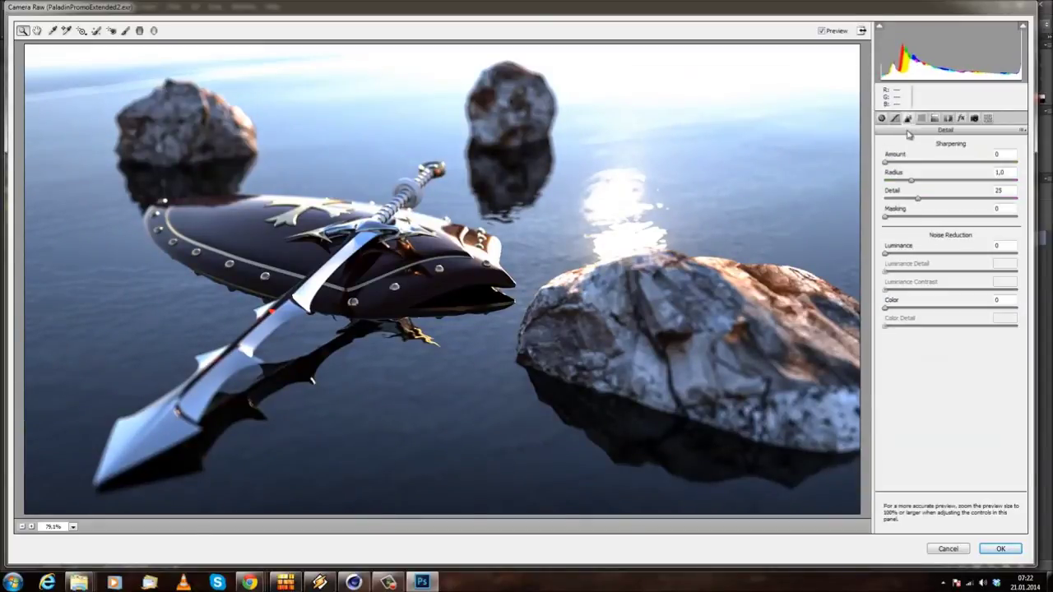
left_click(895, 118)
left_click(908, 118)
left_click(921, 119)
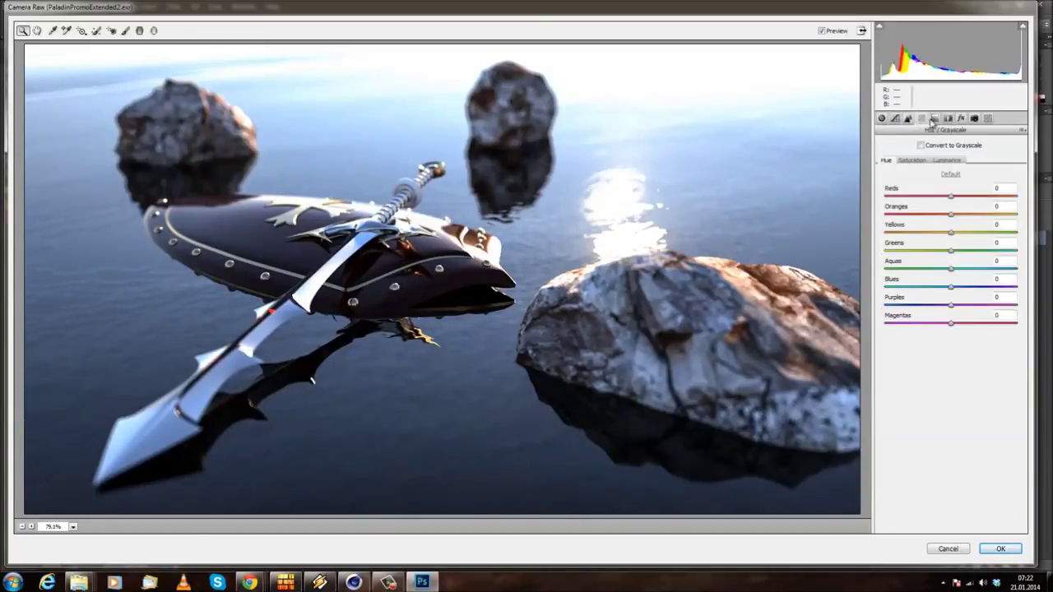
left_click_drag(933, 203, 909, 206)
mouse_move(1019, 216)
left_mouse_down()
mouse_move(943, 221)
mouse_move(1003, 219)
left_mouse_up()
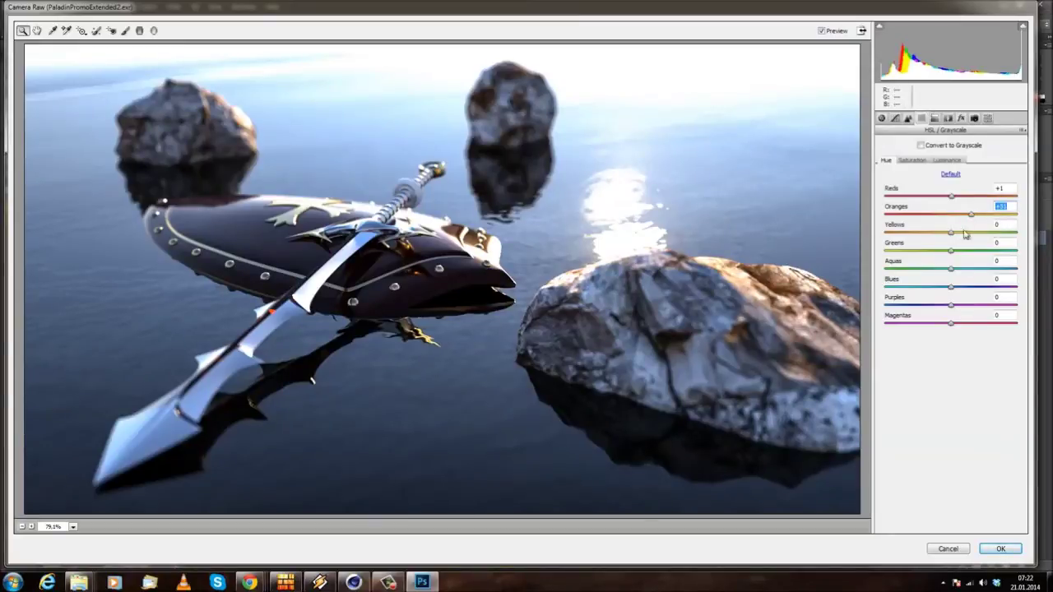
left_click_drag(974, 216, 925, 229)
key("Tab")
left_click_drag(1006, 235, 964, 250)
left_click_drag(978, 255, 938, 260)
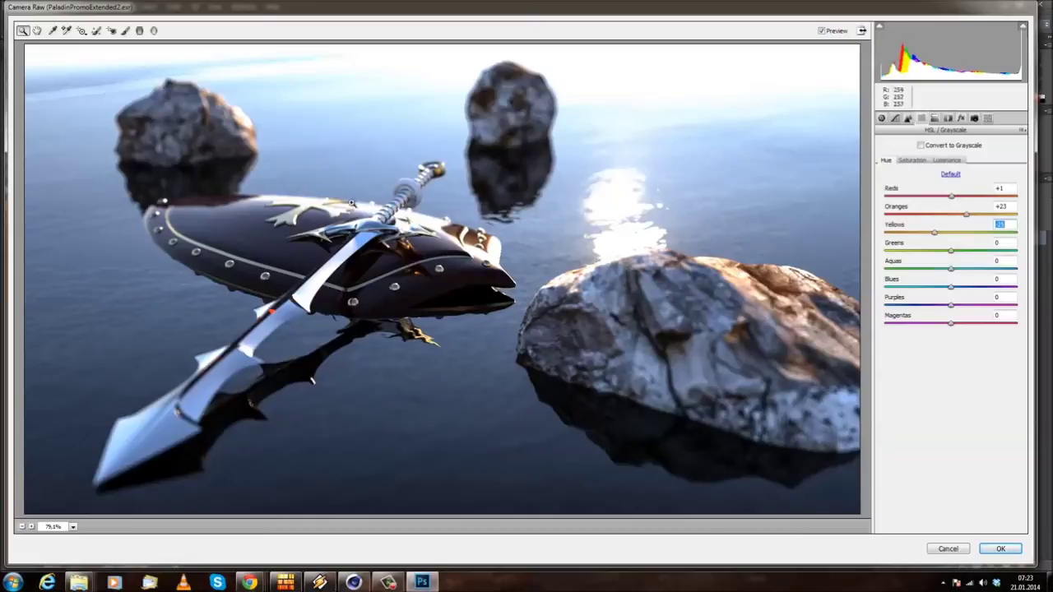
- Set the hue of yellows to -68, greens to -3, aquas to -2 and blues to -6, and adjust the purples and magentas
left_click_drag(936, 237, 960, 294)
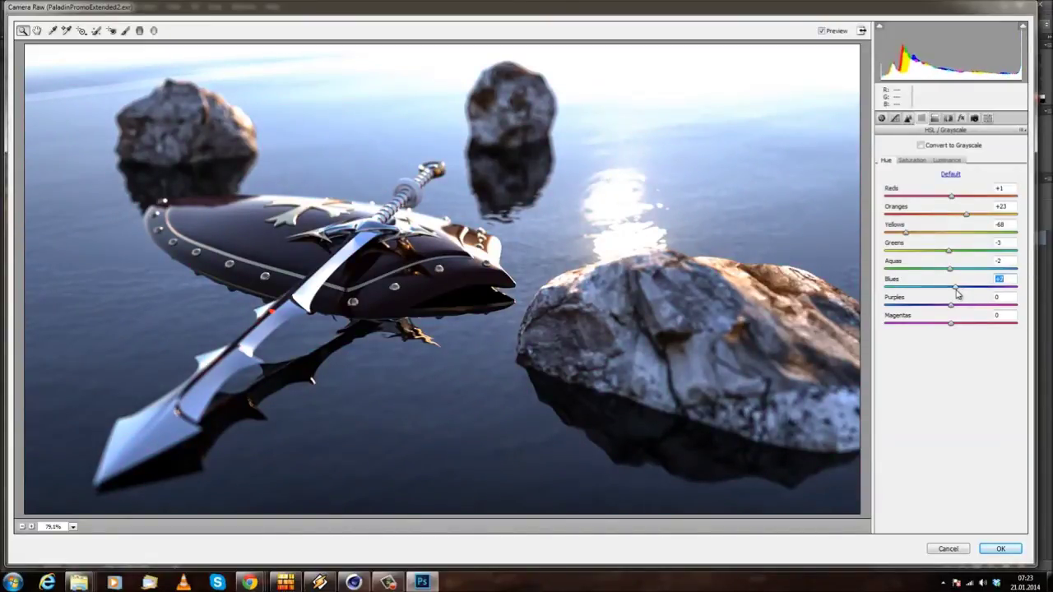
left_click_drag(953, 292, 937, 290)
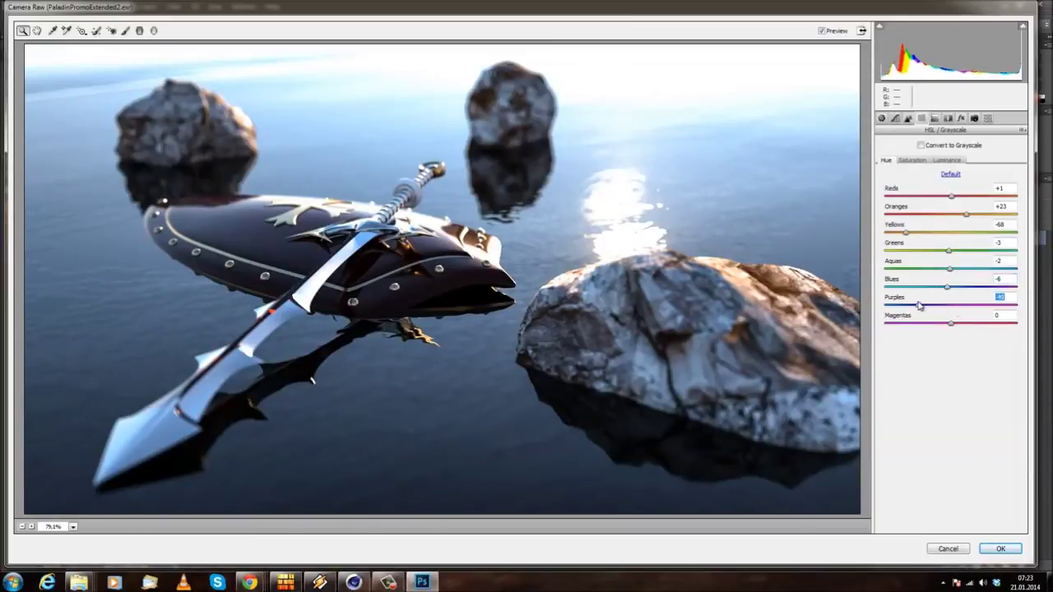
left_click(1000, 298)
left_click_drag(919, 302, 955, 329)
- Try HSL saturation values of -94 for blues and -83 for oranges, with slightly raised reds
left_click(911, 160)
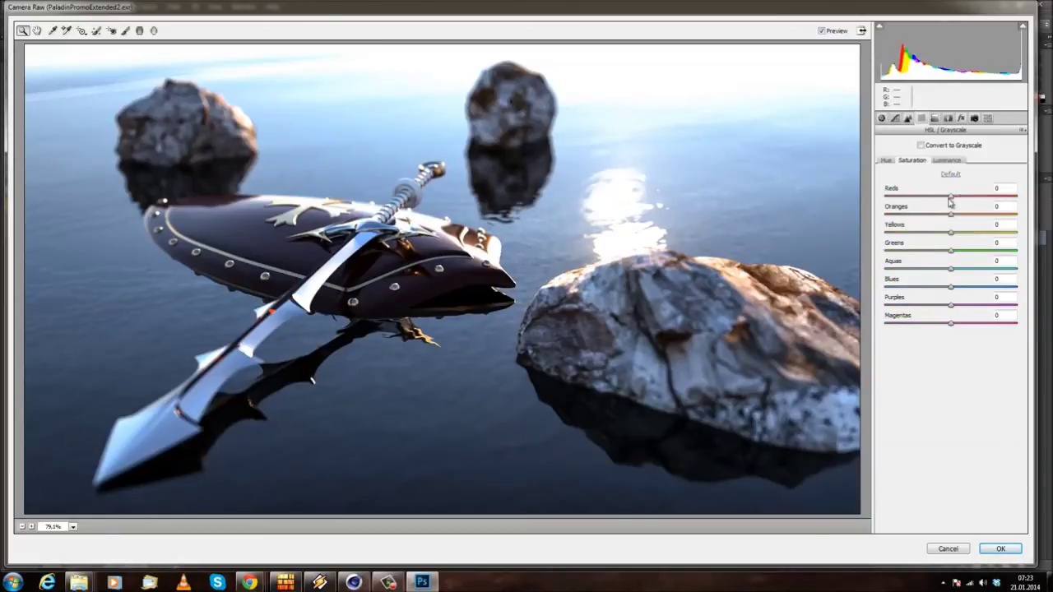
left_click_drag(951, 287, 891, 295)
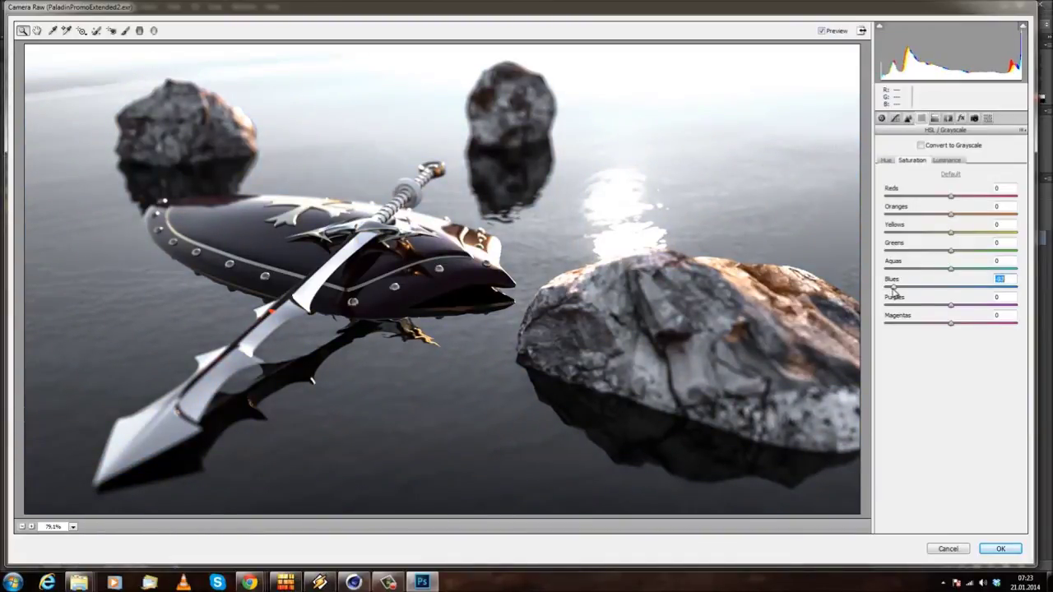
mouse_move(894, 299)
left_mouse_down()
mouse_move(923, 306)
mouse_move(888, 300)
left_mouse_up()
left_click_drag(951, 216, 889, 229)
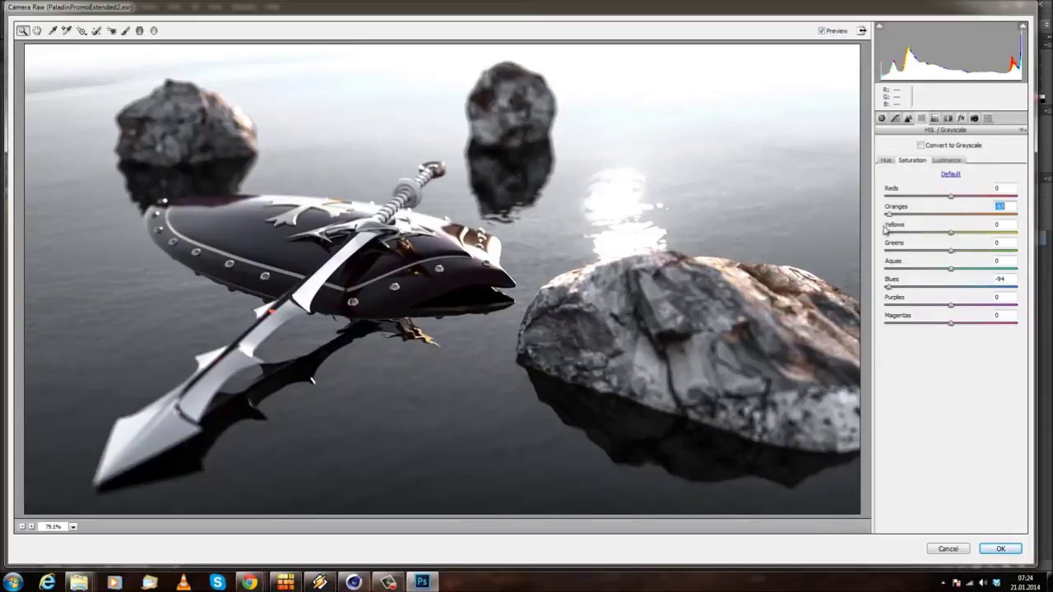
left_click_drag(903, 223, 874, 221)
left_click_drag(958, 225, 898, 220)
mouse_move(950, 198)
left_mouse_down()
mouse_move(972, 200)
mouse_move(964, 201)
left_mouse_up()
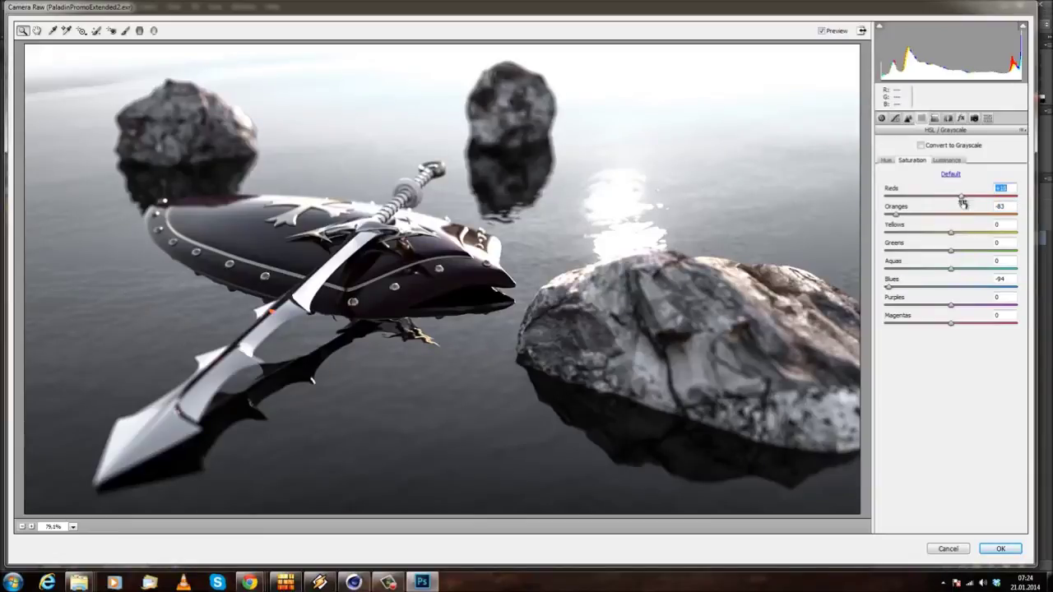
- Set the HSL saturation of purples to +86, oranges to -4, reds to -2 and blues to about -89
left_click_drag(951, 305, 1036, 311)
left_click_drag(930, 304, 1009, 314)
left_click_drag(896, 214, 952, 201)
left_click(889, 288)
mouse_move(908, 290)
left_mouse_down()
mouse_move(949, 288)
mouse_move(920, 286)
left_mouse_up()
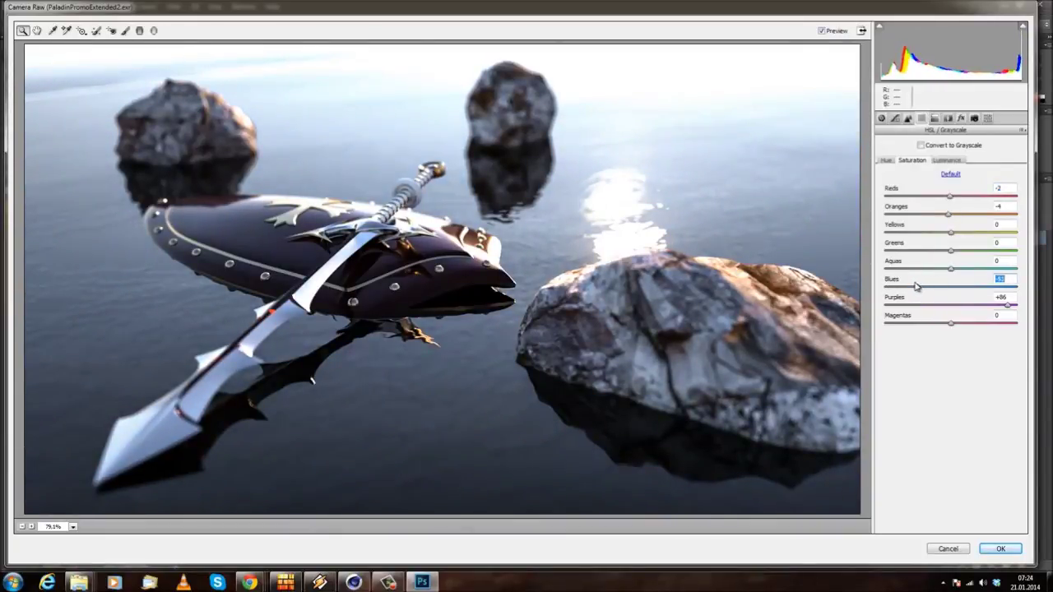
left_click_drag(917, 286, 895, 284)
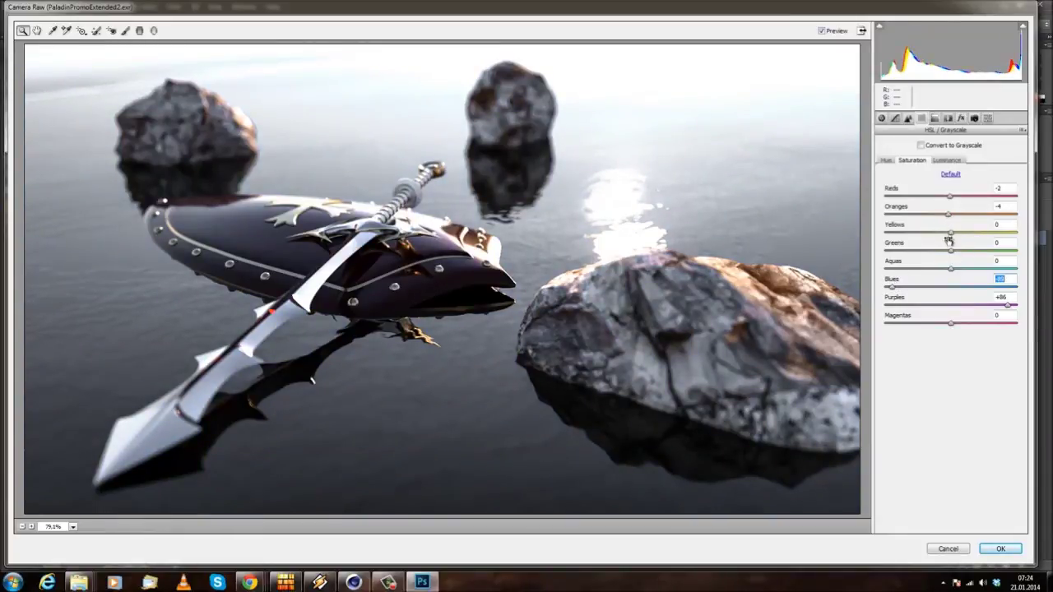
- Set the HSL saturation of oranges to about -78 and reduce the purples' saturation
left_click_drag(950, 216, 900, 223)
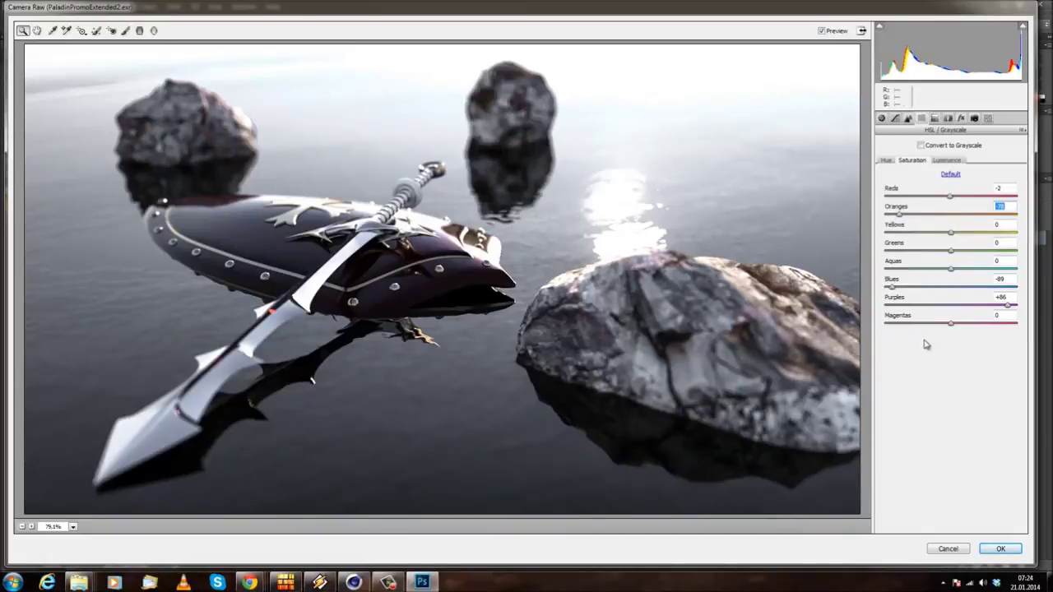
mouse_move(955, 325)
left_mouse_down()
mouse_move(876, 327)
mouse_move(1037, 328)
mouse_move(879, 316)
mouse_move(953, 325)
left_mouse_up()
left_click_drag(1008, 306, 980, 309)
- Add a Highlight Priority post-crop vignette with amount -21, midpoint 72 and roundness about +6, and apply the Camera Raw adjustments
left_click(974, 119)
left_click(990, 119)
left_click(960, 118)
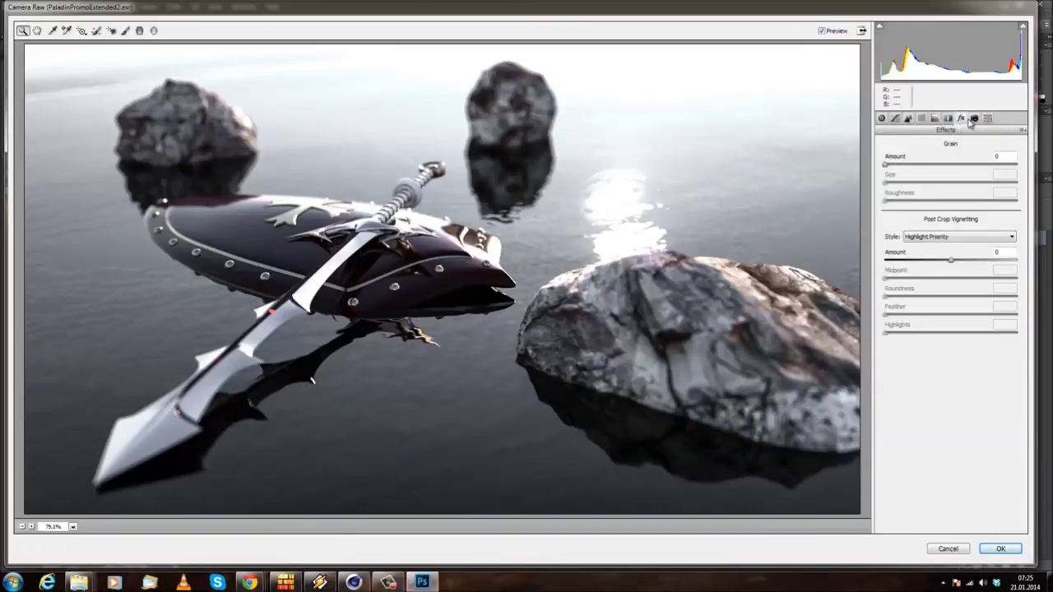
left_click(974, 119)
left_click(989, 119)
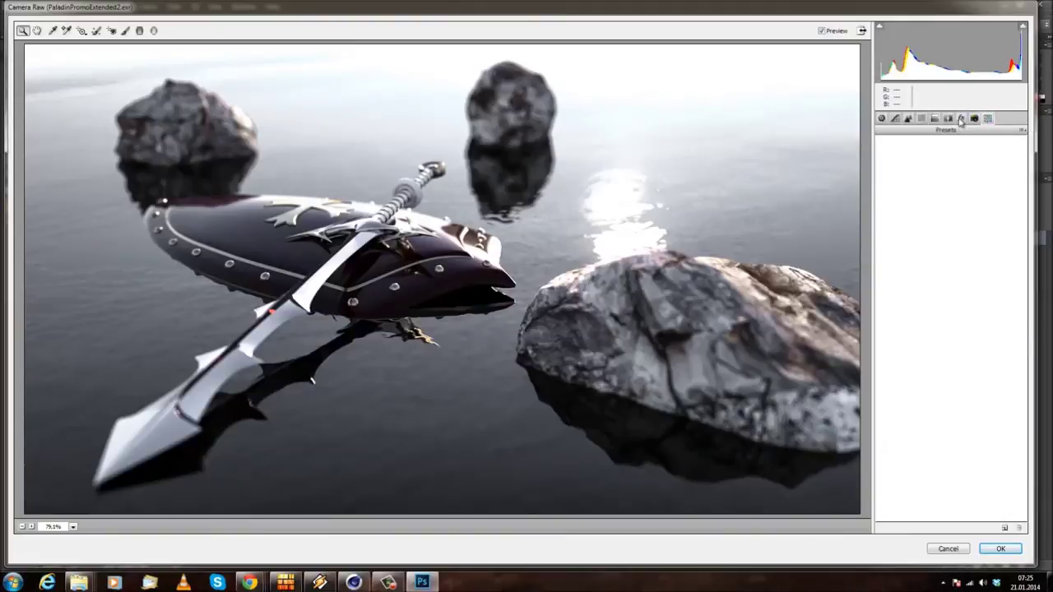
left_click(961, 119)
left_click_drag(950, 262, 954, 303)
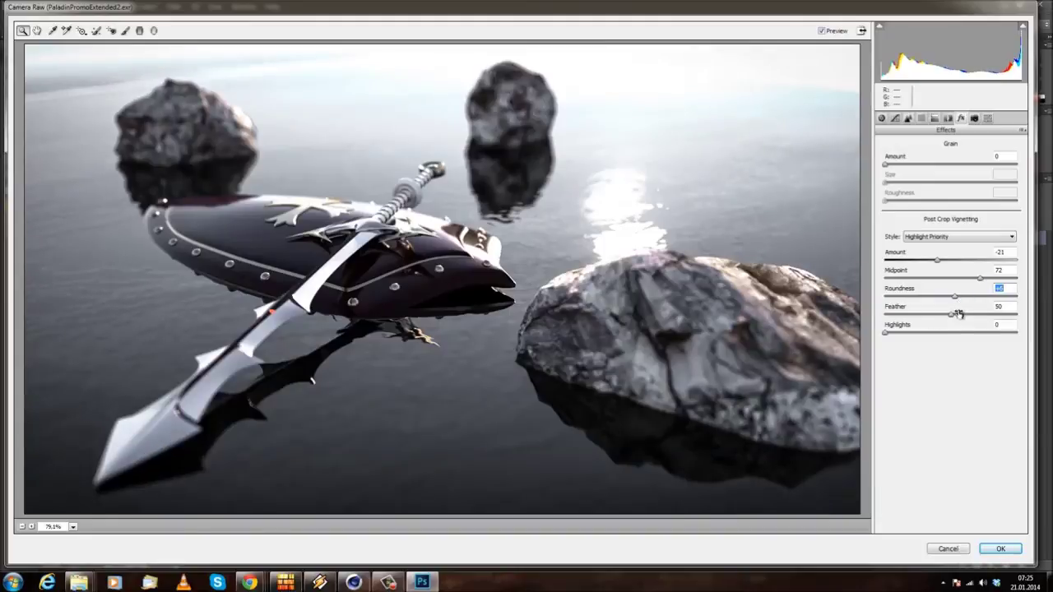
mouse_move(892, 336)
left_mouse_down()
mouse_move(921, 337)
mouse_move(885, 337)
left_mouse_up()
left_click(997, 551)
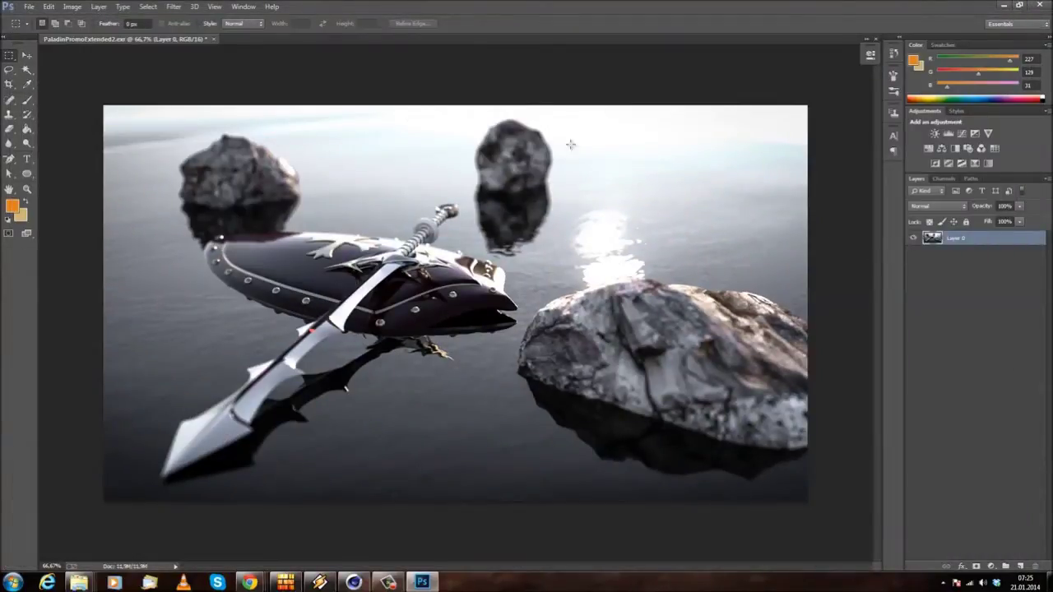
- Open the image in Magic Bullet PhotoLooks and remove the existing Diffusion and Ranged HSL tools from the tool chain
left_click(173, 7)
mouse_move(238, 238)
left_click(344, 237)
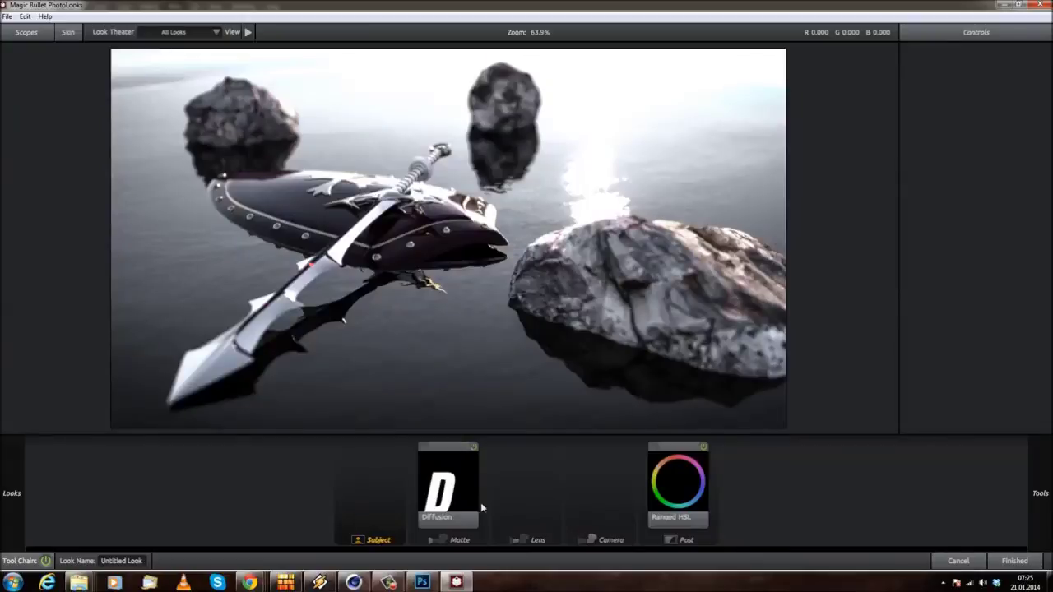
left_click(449, 490)
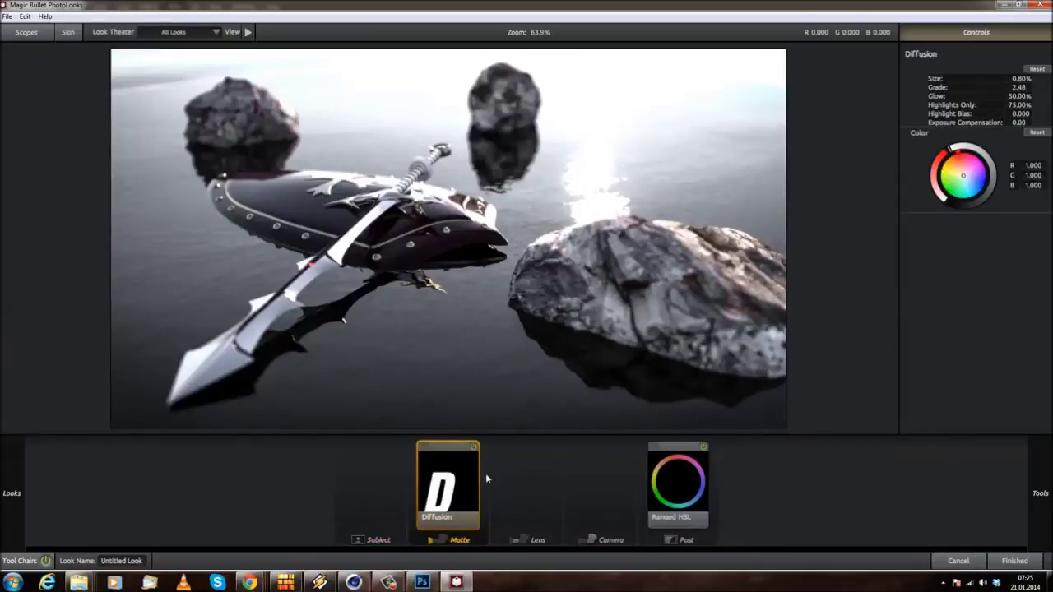
key("Delete")
left_click(678, 486)
key("Delete")
- Add a Ranged HSL tool to the Post stage and set blue to hue -3.5% and saturation -0.2%
left_click(1040, 493)
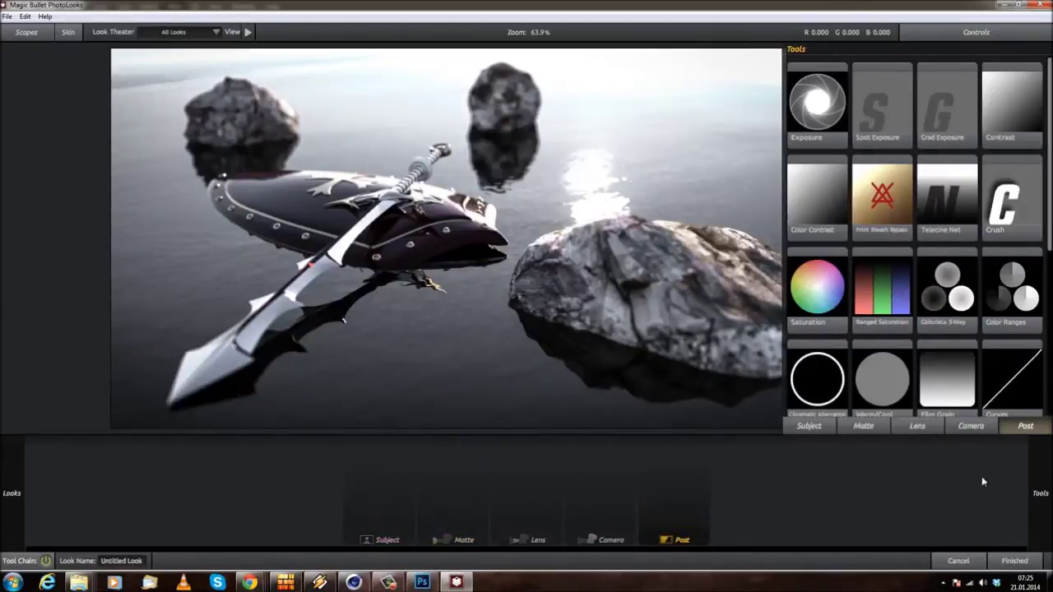
left_click(1026, 427)
left_click_drag(941, 329, 668, 484)
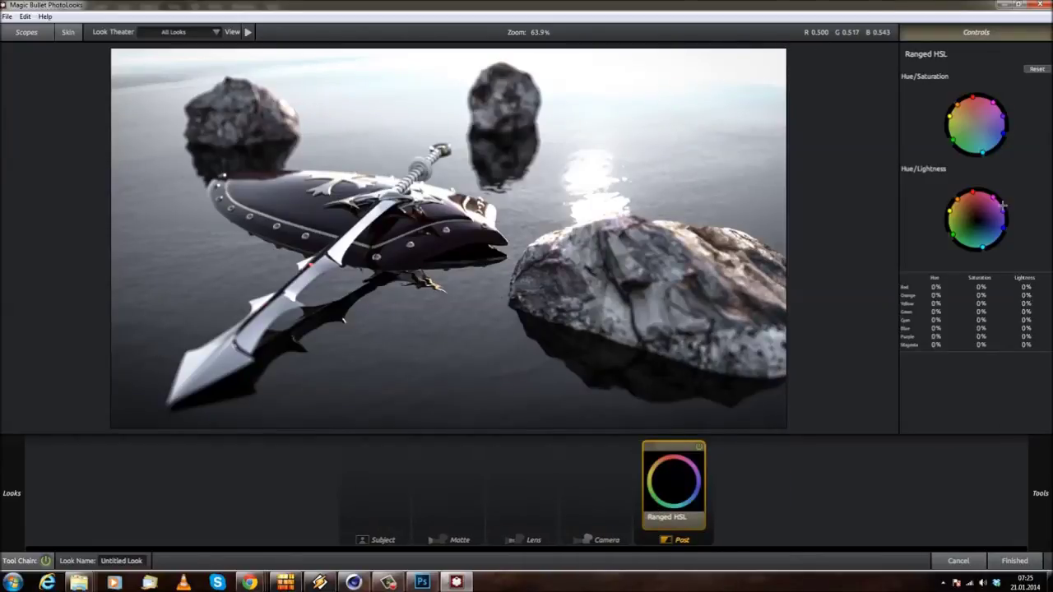
left_click_drag(1005, 133, 981, 122)
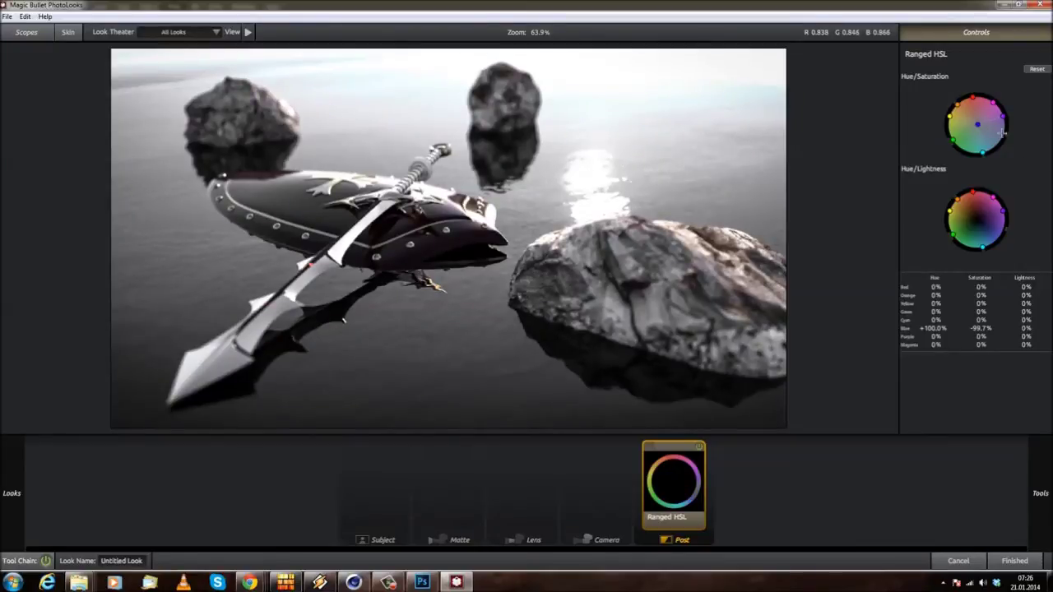
left_click_drag(980, 125, 1010, 136)
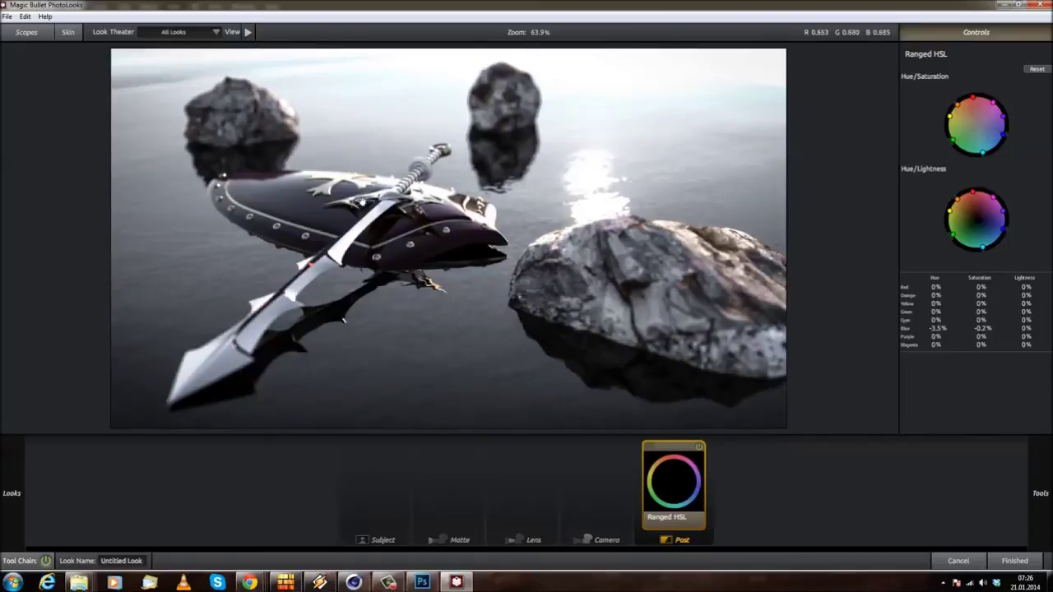
- Set the Ranged HSL cyan to hue +14.7%, saturation -91.2% and lightness -15.6%, and slightly adjust the oranges and yellows
mouse_move(986, 251)
left_mouse_down()
mouse_move(975, 217)
mouse_move(980, 238)
mouse_move(947, 250)
mouse_move(975, 239)
mouse_move(973, 215)
mouse_move(977, 240)
mouse_move(969, 173)
mouse_move(974, 220)
mouse_move(993, 206)
mouse_move(981, 243)
left_mouse_up()
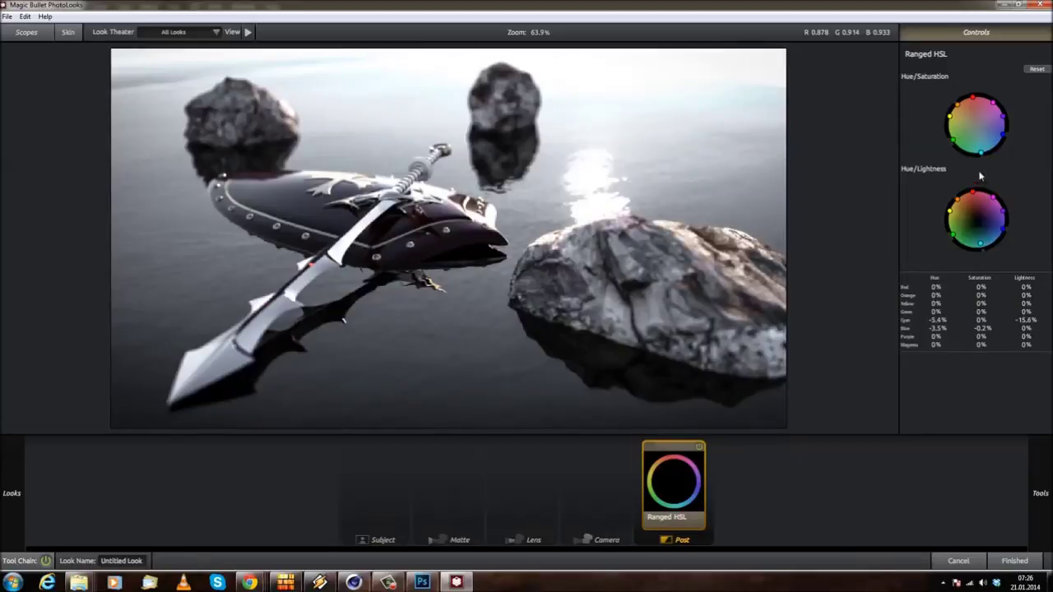
left_click_drag(980, 149, 979, 137)
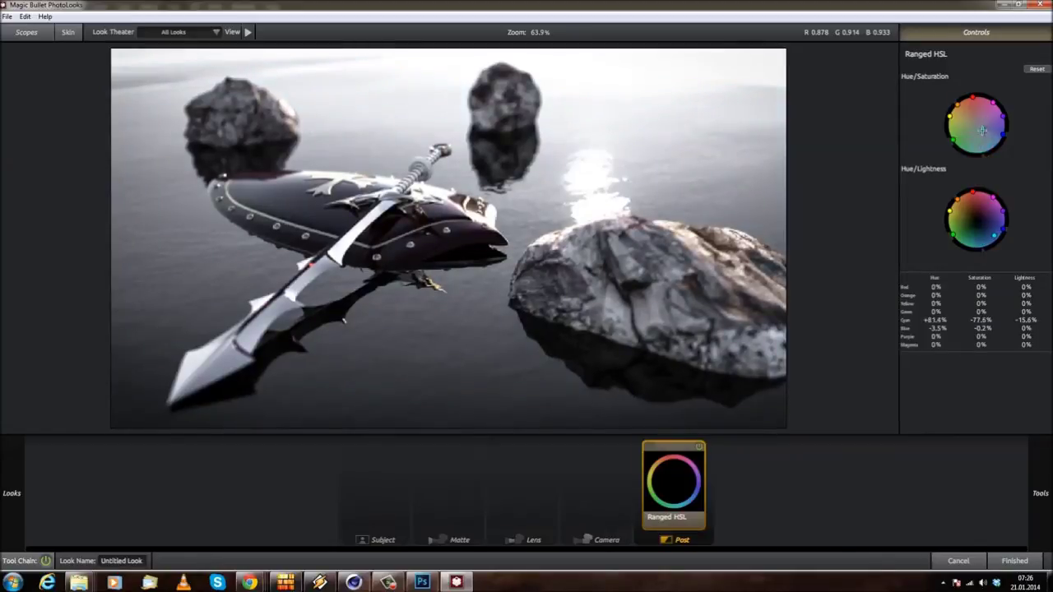
left_click_drag(977, 124, 970, 156)
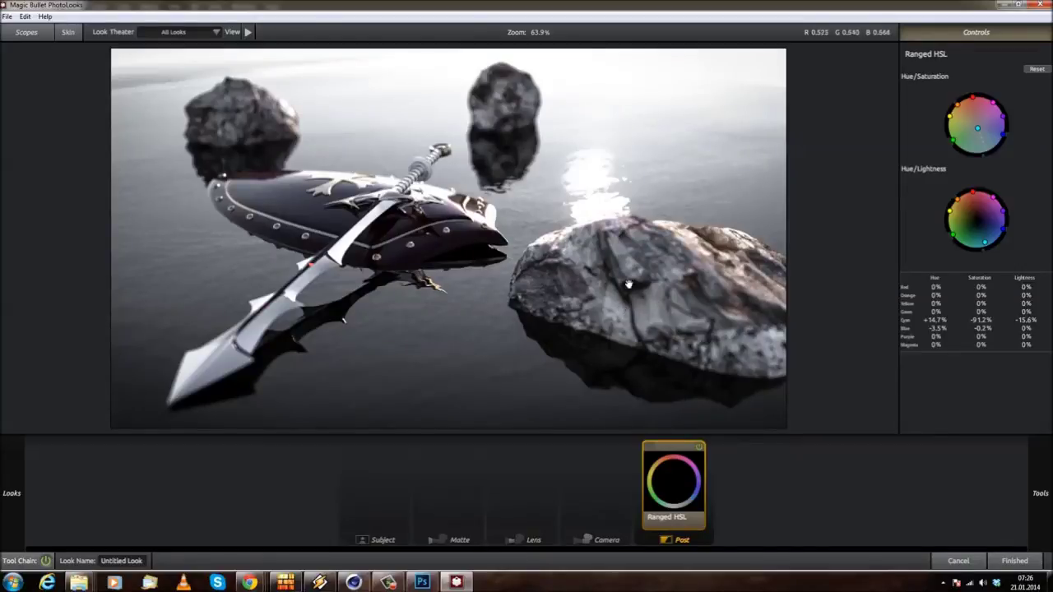
mouse_move(955, 196)
left_mouse_down()
mouse_move(963, 207)
mouse_move(956, 198)
left_mouse_up()
mouse_move(954, 211)
left_mouse_down()
mouse_move(934, 209)
mouse_move(950, 214)
left_mouse_up()
- Add a Chromatic Aberration tool to the Post stage after the Ranged HSL tool
mouse_move(1049, 519)
scroll(933, 308, "up", 1)
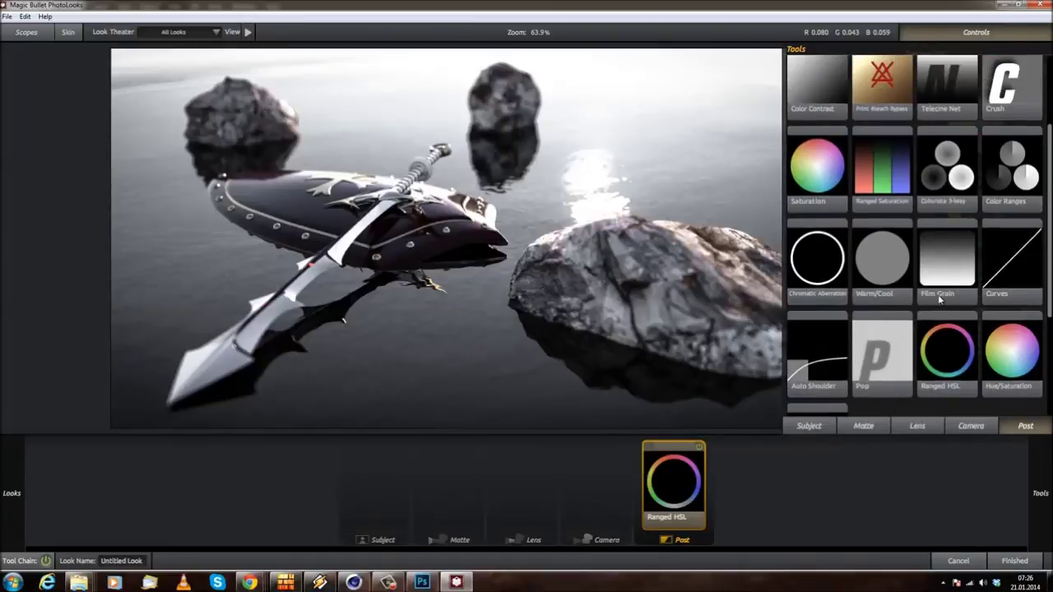
scroll(921, 239, "up", 2)
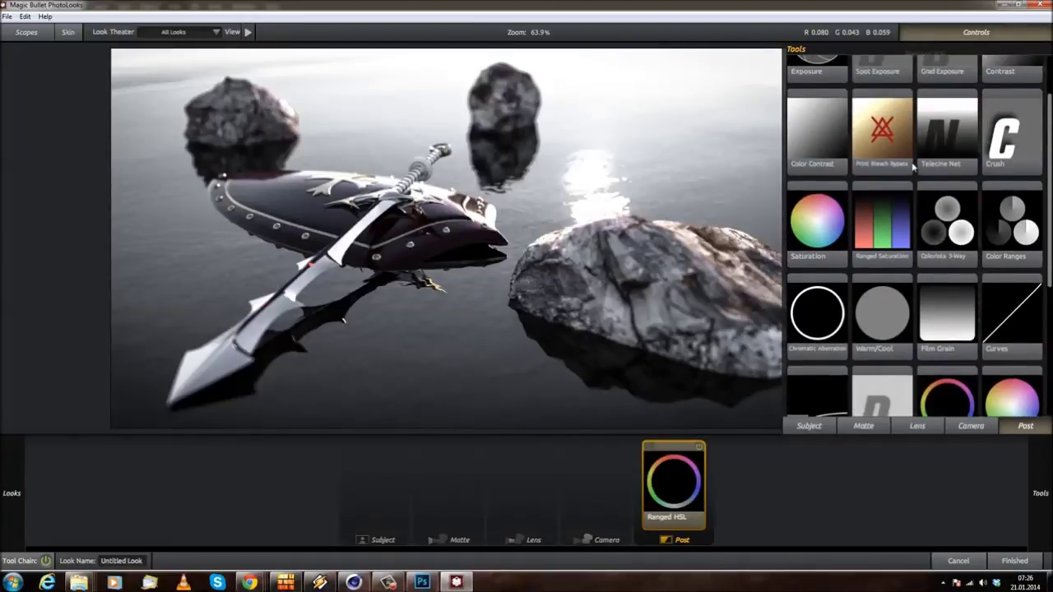
scroll(912, 167, "down", 8)
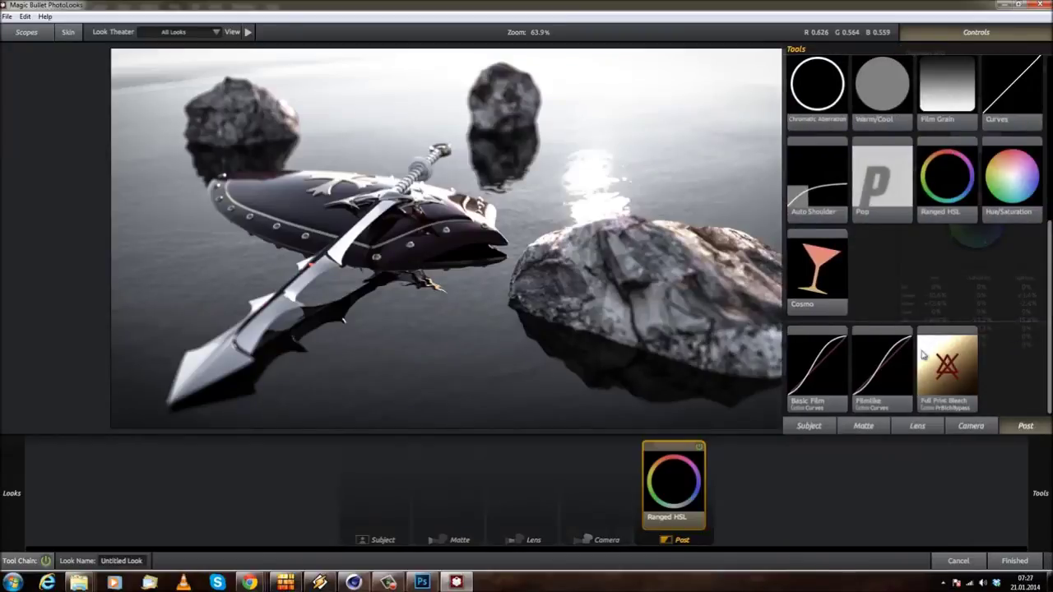
scroll(922, 346, "up", 3)
left_click_drag(823, 177, 752, 513)
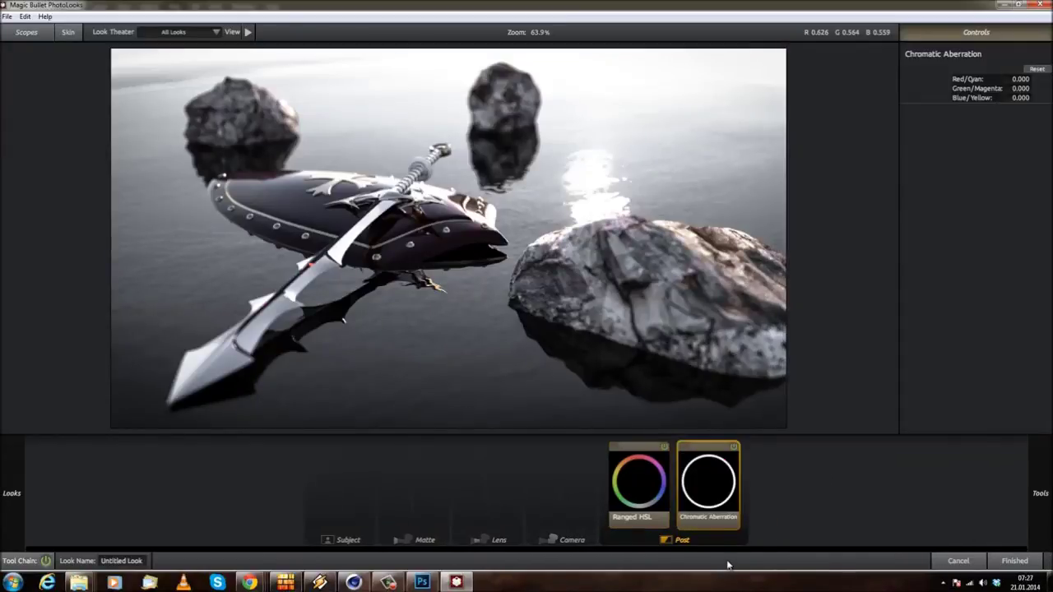
- Adjust the Chromatic Aberration color offsets slightly and set Blue/Yellow to 0
left_click_drag(1020, 78, 1025, 99)
left_click_drag(1019, 97, 1013, 98)
left_click(1013, 97)
type("0")
key("Return")
- Add a Diffusion tool to the Matte stage of the tool chain
mouse_move(1040, 521)
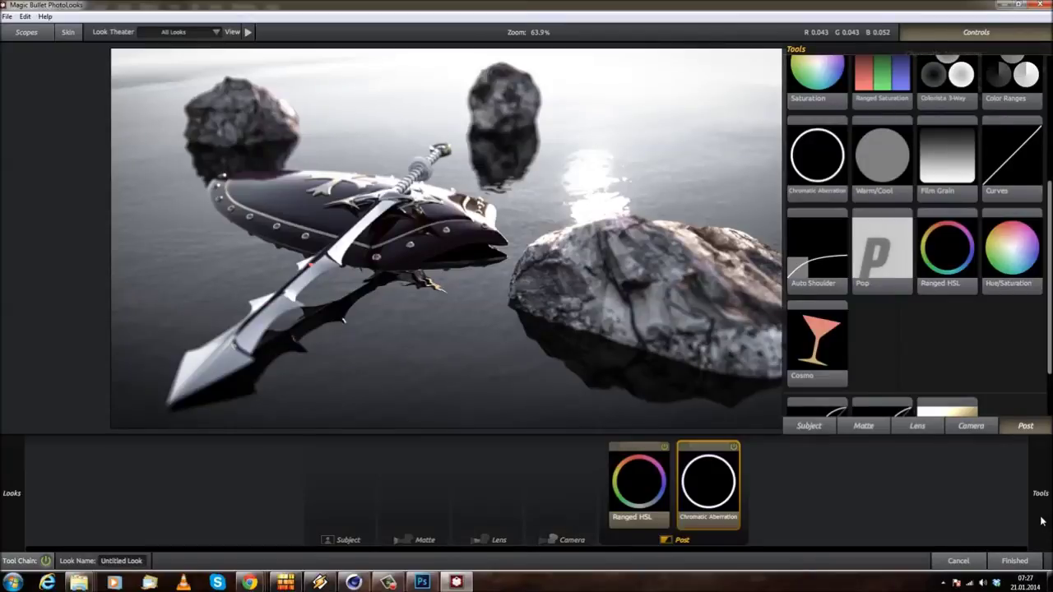
mouse_move(1042, 490)
scroll(967, 322, "up", 1)
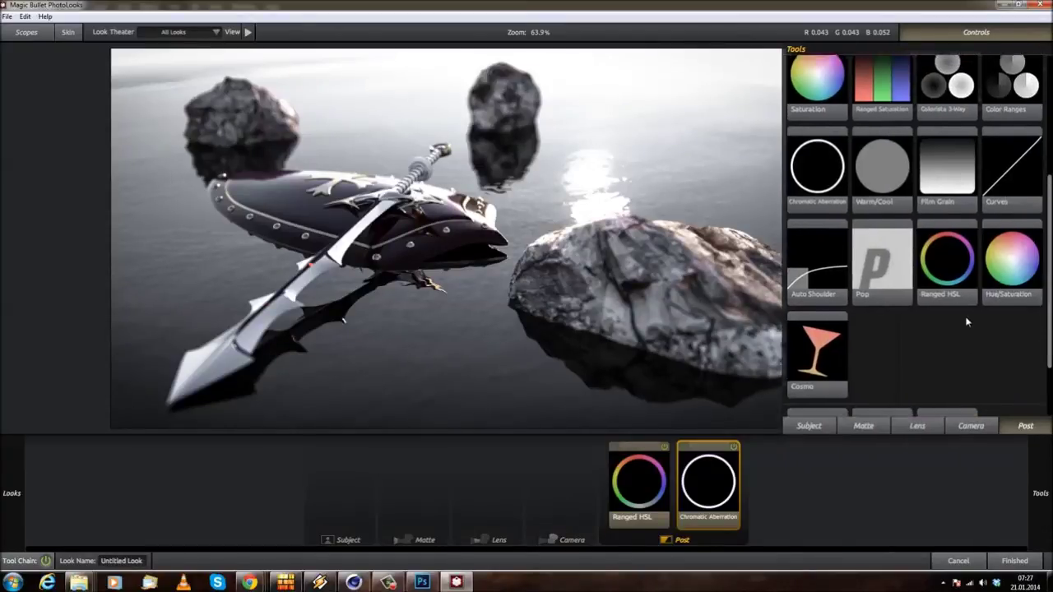
scroll(968, 322, "up", 3)
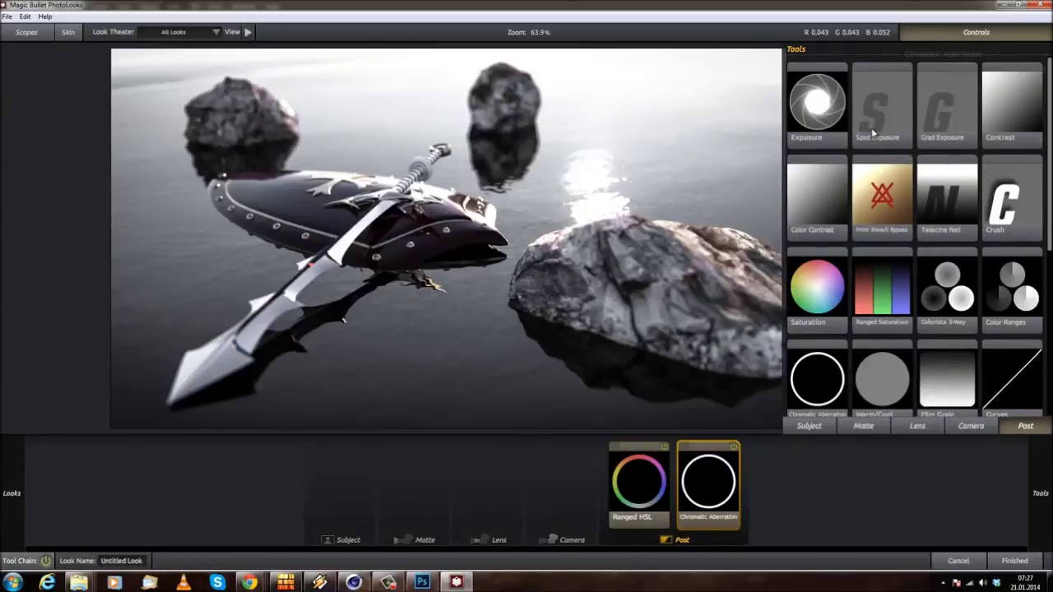
scroll(874, 135, "down", 5)
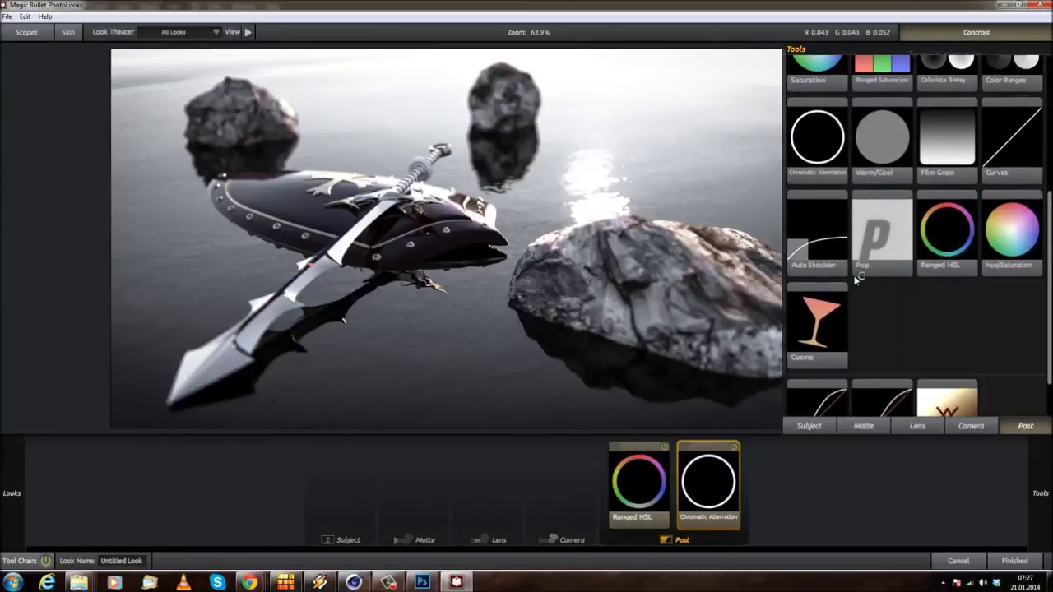
scroll(856, 281, "up", 2)
scroll(902, 220, "down", 4)
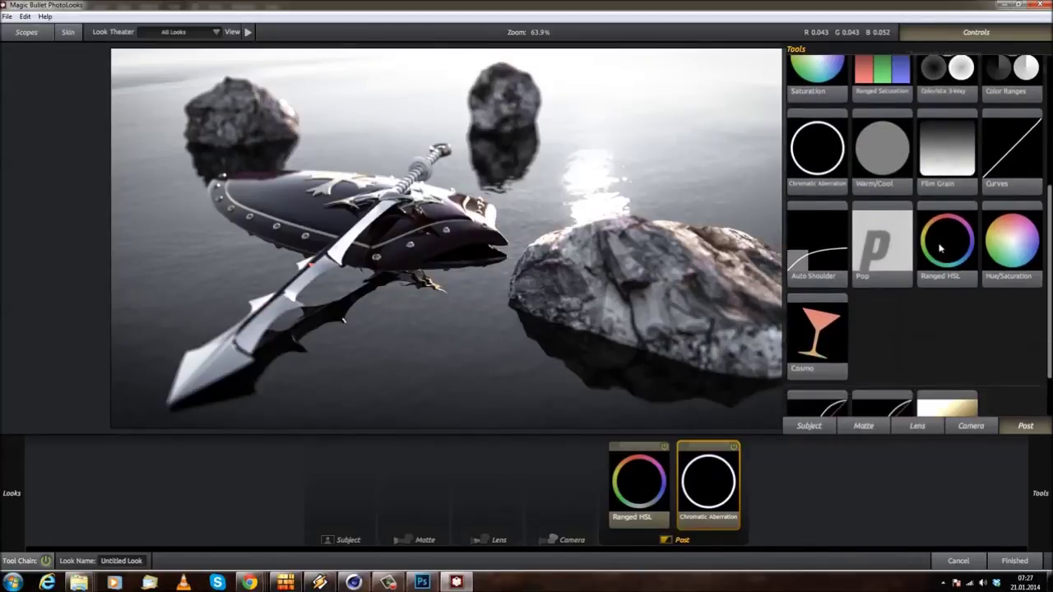
left_click(920, 429)
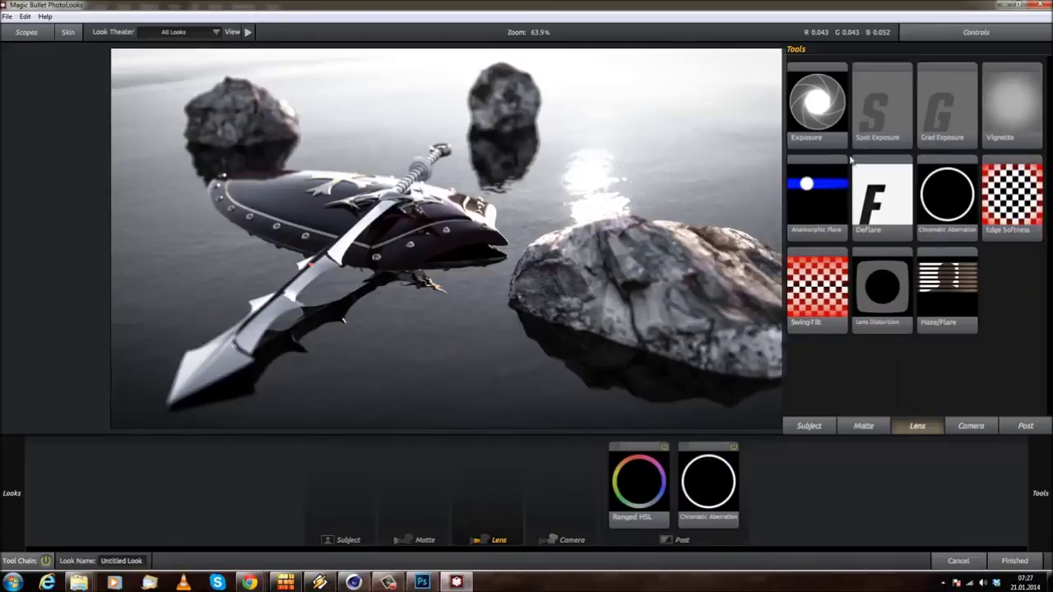
left_click(863, 426)
mouse_move(1002, 108)
left_mouse_down()
mouse_move(593, 529)
mouse_move(580, 527)
left_mouse_up()
- Set the Diffusion size to 3.69% and its glow to 24%
mouse_move(1020, 79)
left_mouse_down()
mouse_move(984, 81)
mouse_move(1042, 82)
mouse_move(1012, 85)
left_mouse_up()
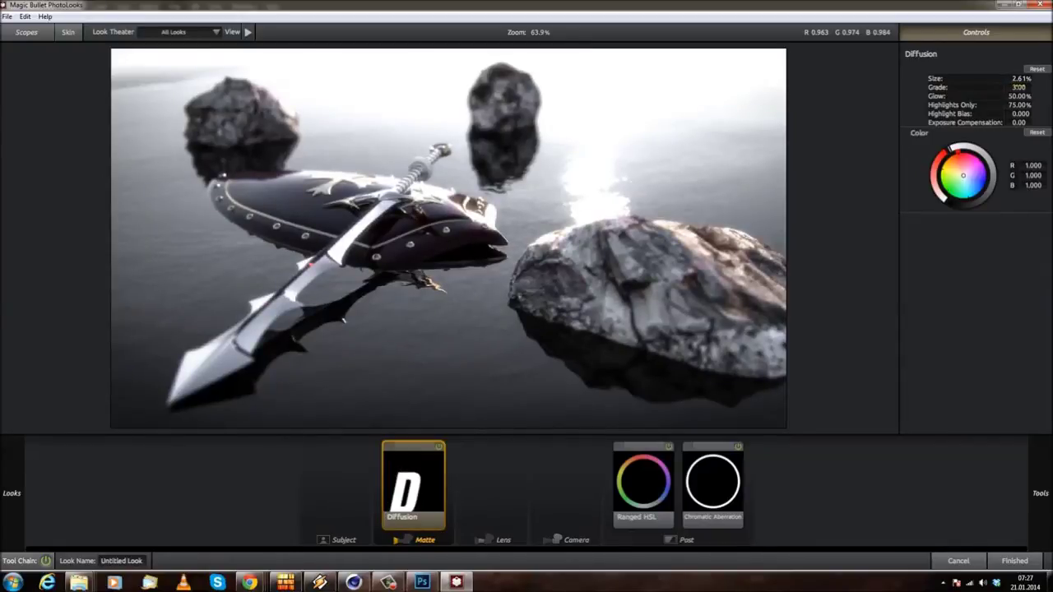
left_click_drag(1014, 79, 952, 97)
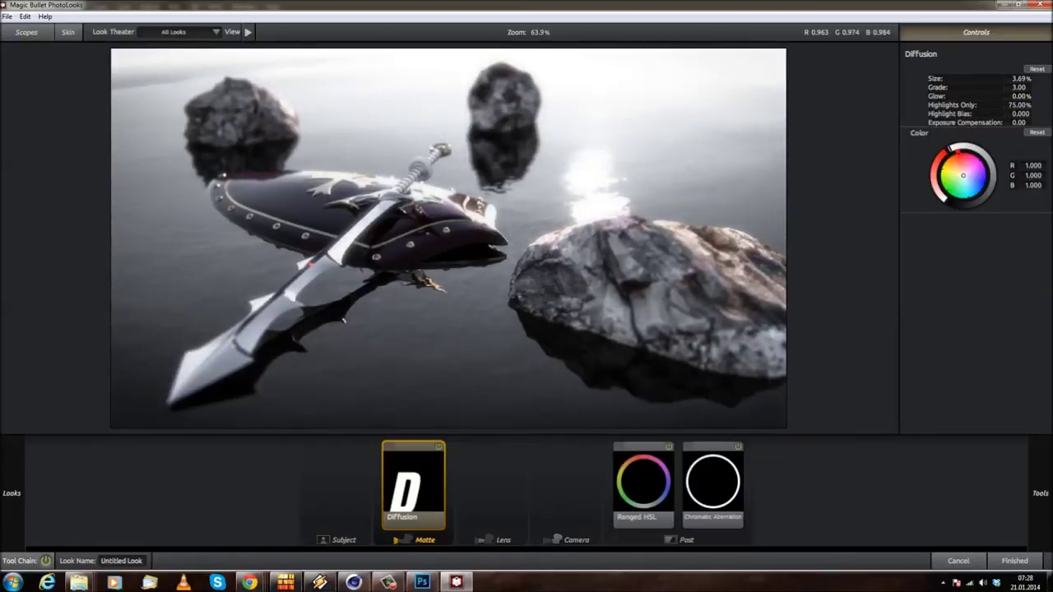
mouse_move(1020, 96)
left_mouse_down()
mouse_move(1052, 96)
mouse_move(1006, 98)
left_mouse_up()
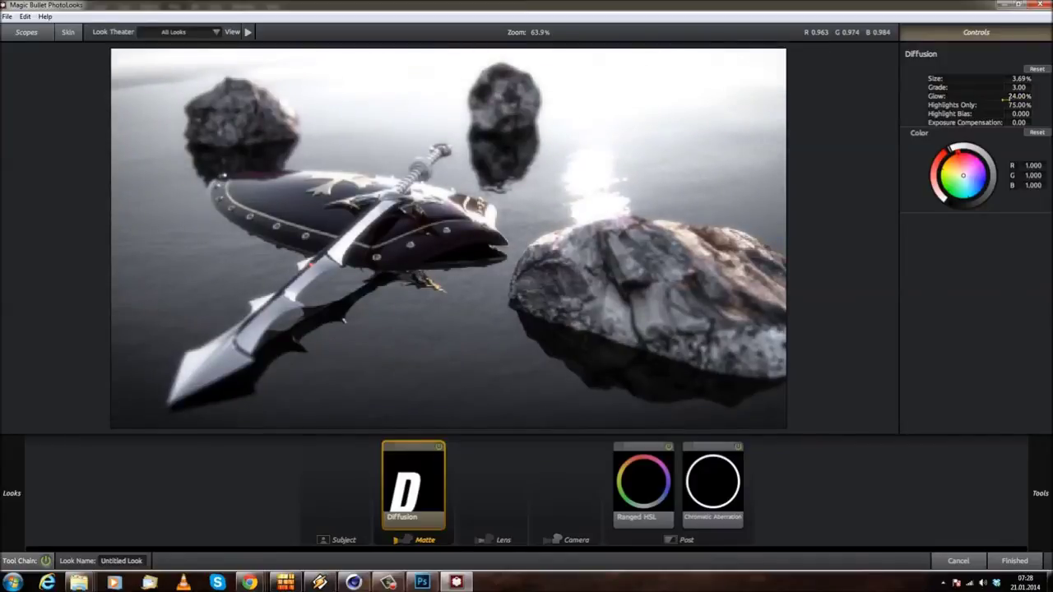
- Try different highlight settings in the Diffusion tool and restore Highlights Only to 75%
left_click_drag(1020, 106, 910, 122)
left_click(1018, 105)
type("75")
key("Return")
type("0")
key("Return")
- Set the Diffusion grade to 1 and apply the finished look to the image
left_click_drag(1043, 93, 972, 93)
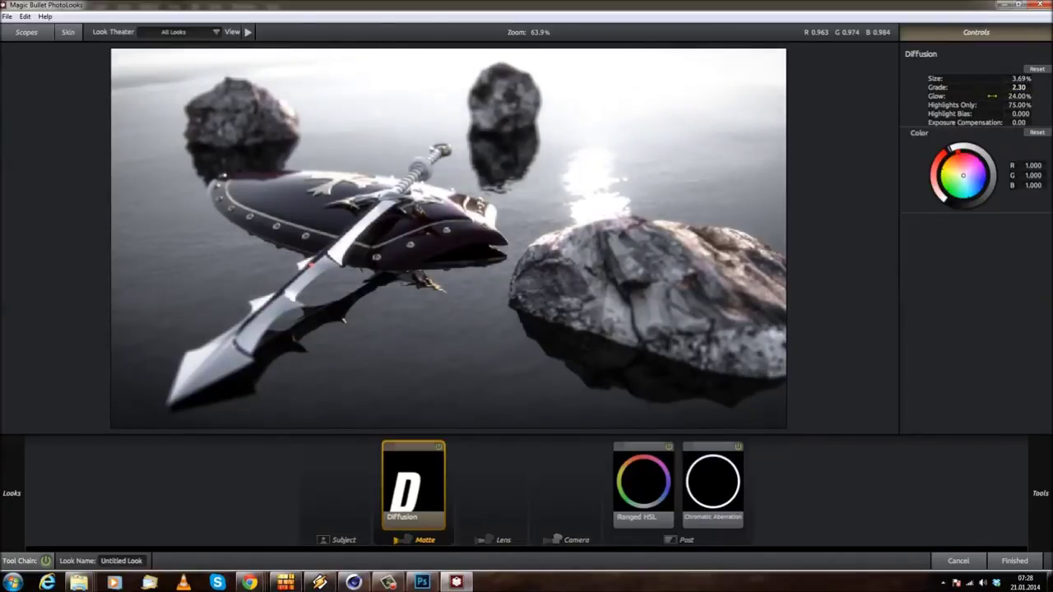
left_click(1018, 87)
type("1")
key("Return")
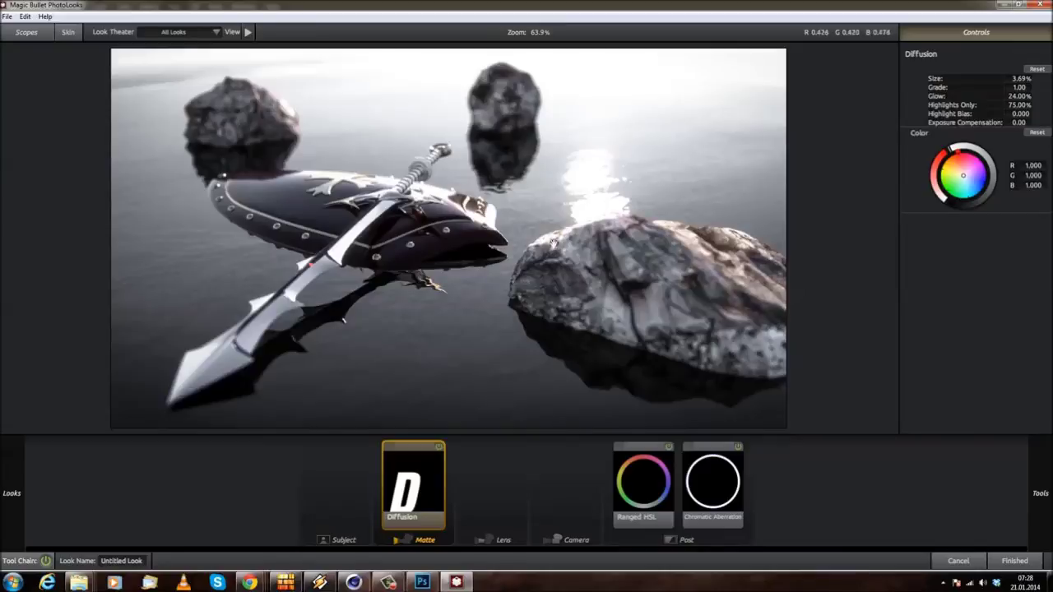
left_click(1015, 560)
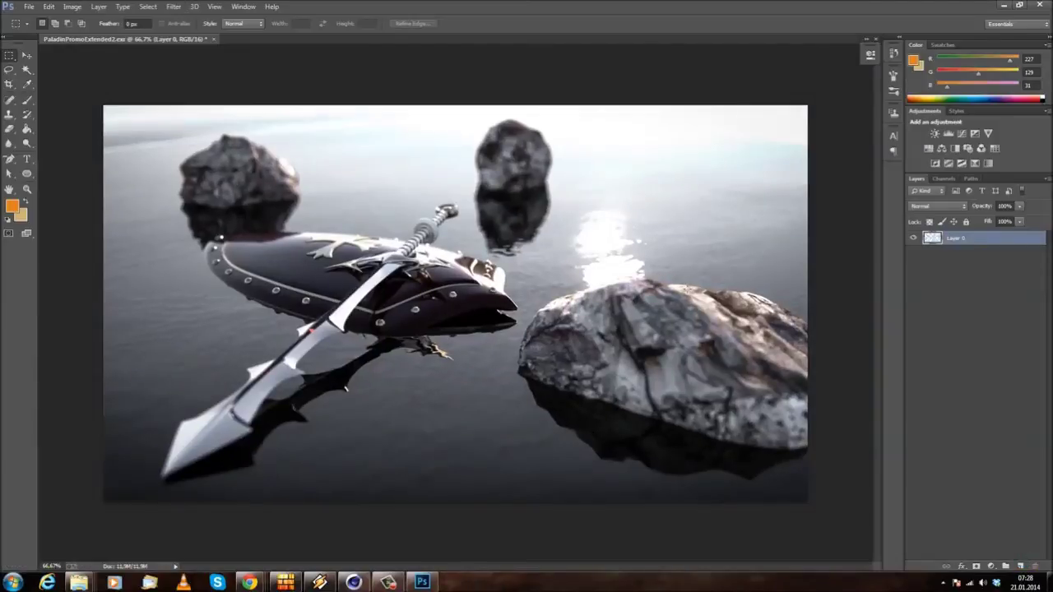
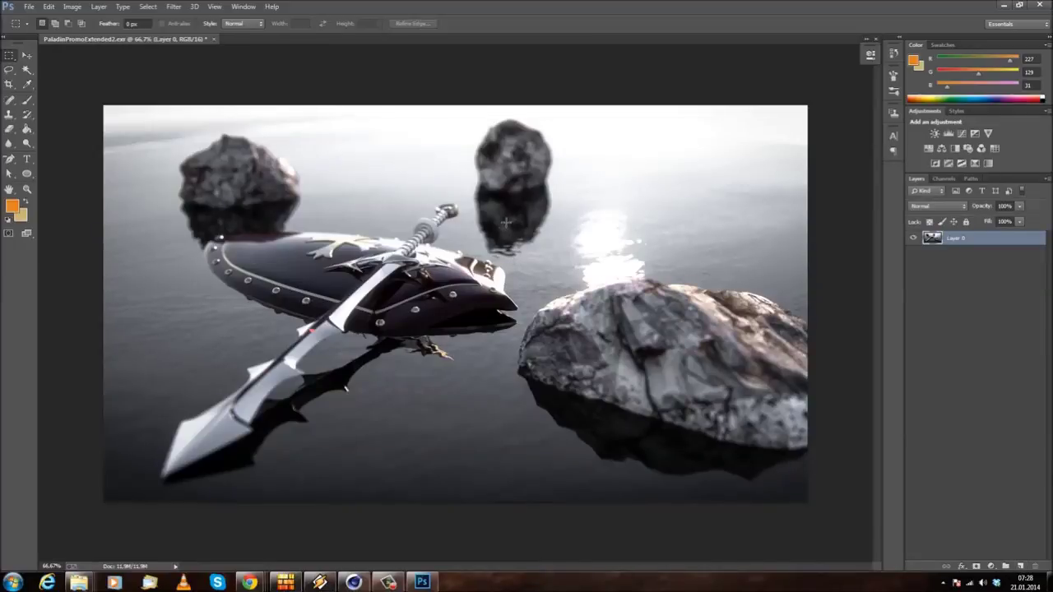
- Make a rectangular selection around the large foreground rock down to the image's lower corner and add a new layer
left_click_drag(516, 249, 847, 510)
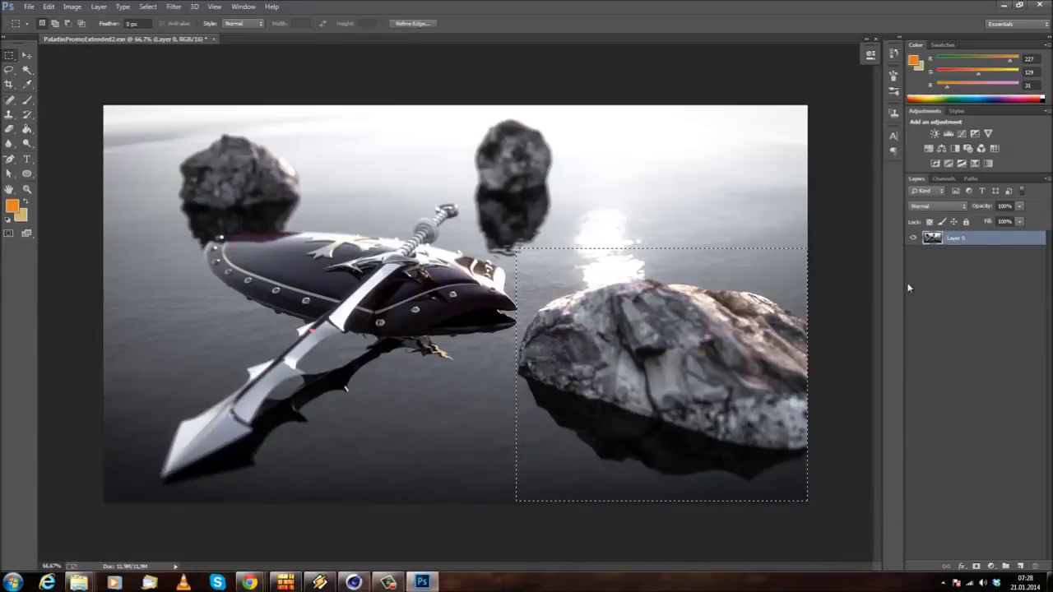
left_click(1020, 567)
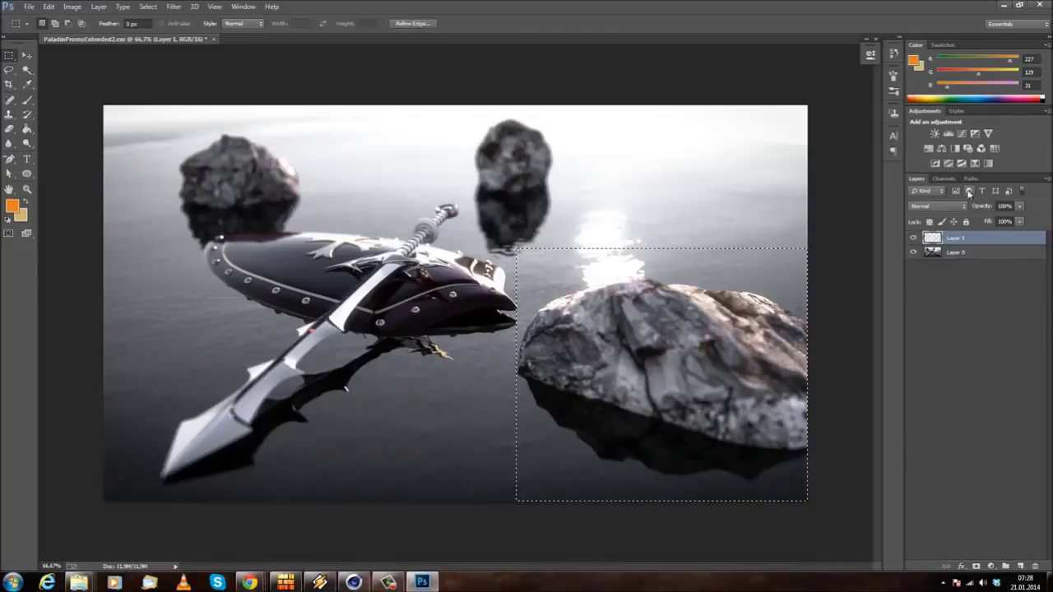
- Choose the Paint Bucket tool and set the foreground color to black (000000)
left_click(26, 129)
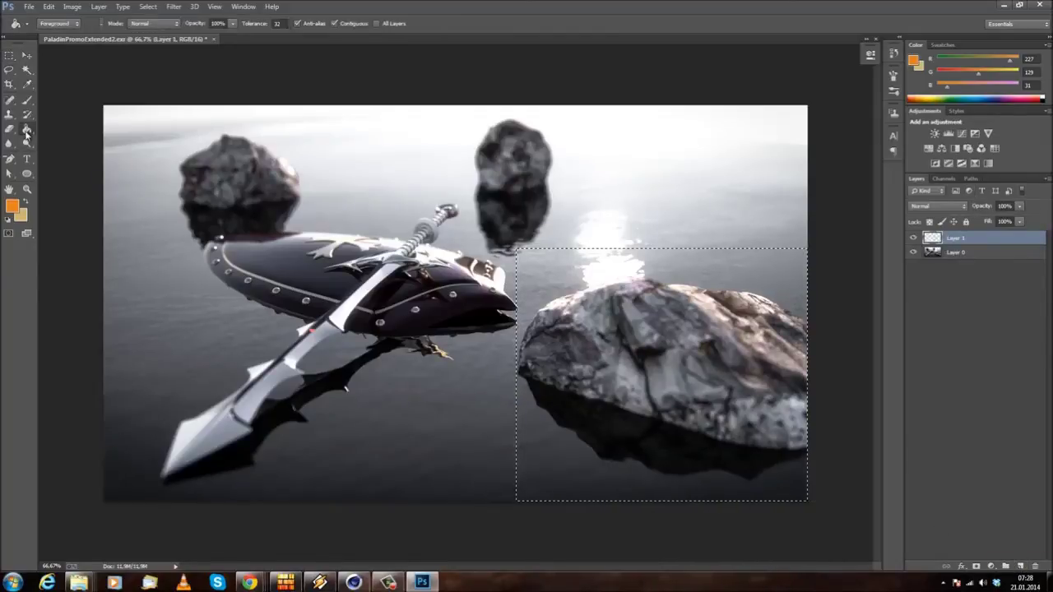
left_click(15, 210)
left_click_drag(777, 461, 566, 558)
left_click(1003, 335)
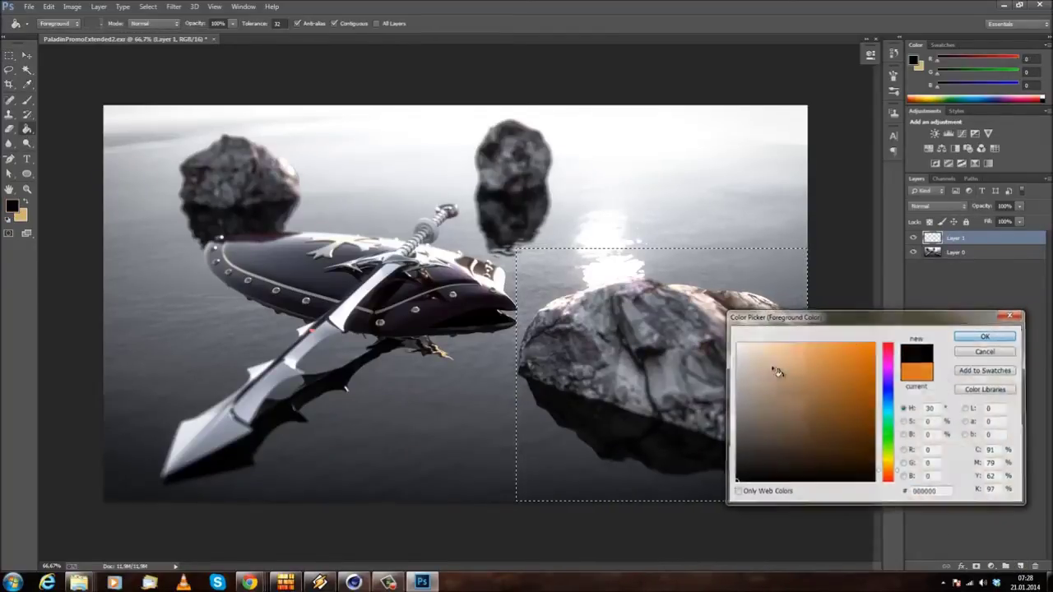
- Fill the rectangular selection over the rock with black on the new layer, and clear the selection
key("Return")
left_click(672, 364)
left_click(27, 55)
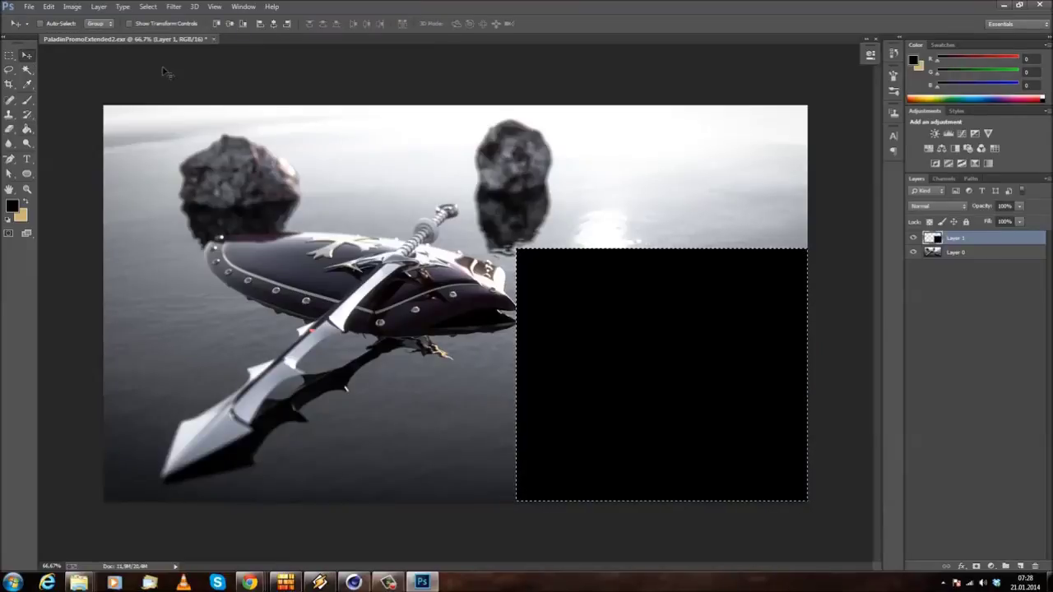
key("ctrl+d")
key("m")
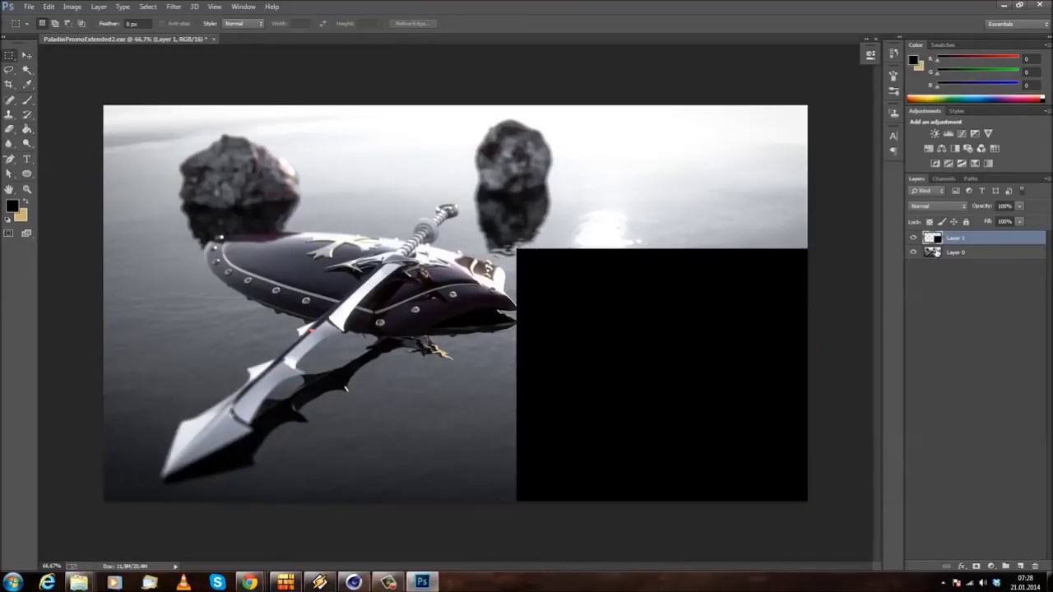
- Try moving the black-filled layer beneath the image layer and duplicating it there, and remove the duplicate
left_click_drag(938, 244, 946, 304)
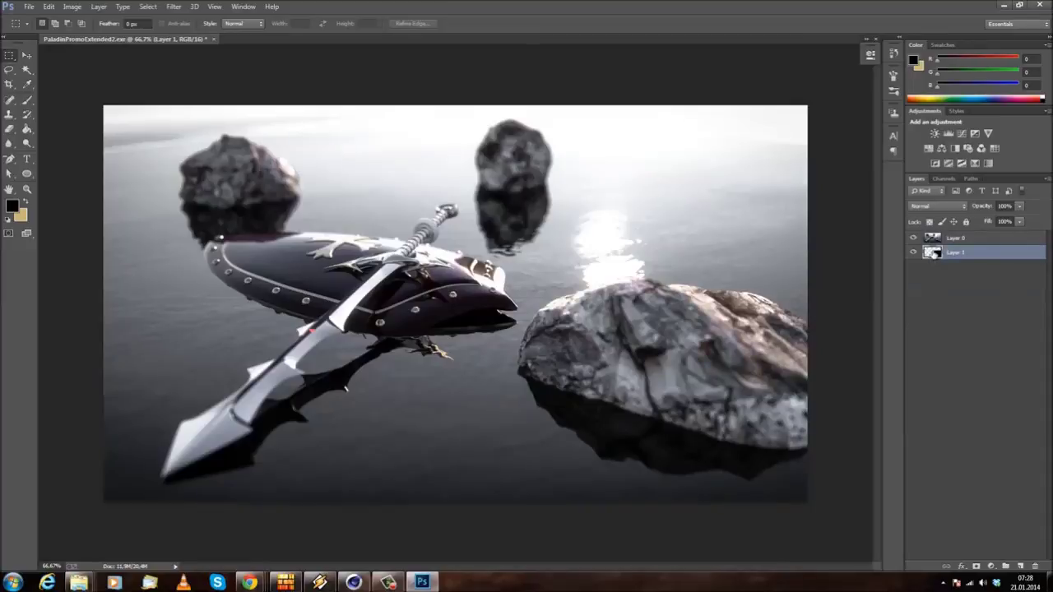
mouse_move(936, 257)
left_mouse_down("alt")
mouse_move(956, 252)
mouse_move(950, 277)
mouse_move(930, 267)
left_mouse_up("alt")
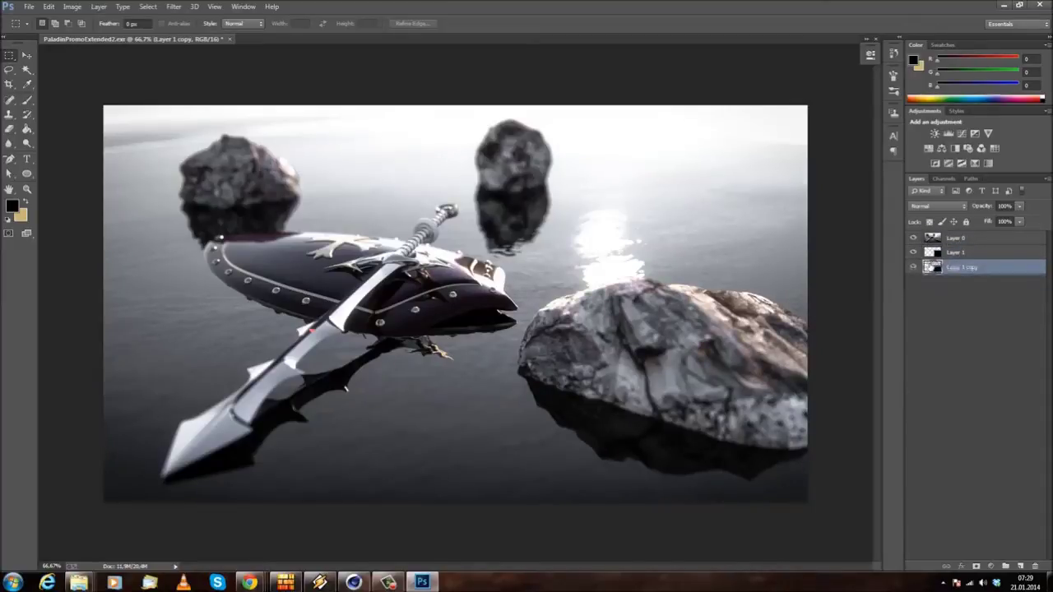
key("Delete")
right_click(938, 255)
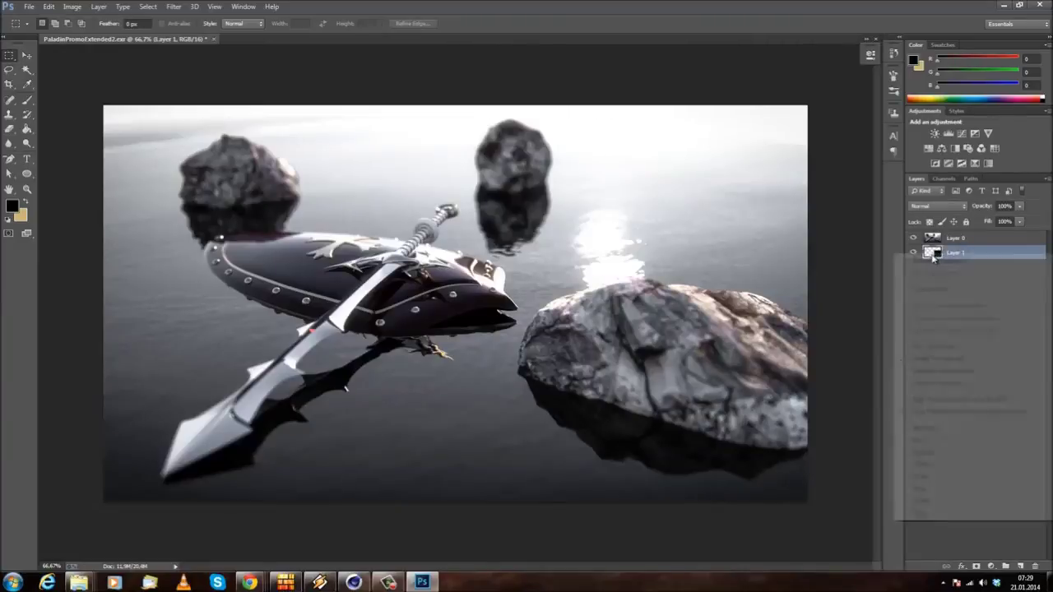
left_click(923, 250)
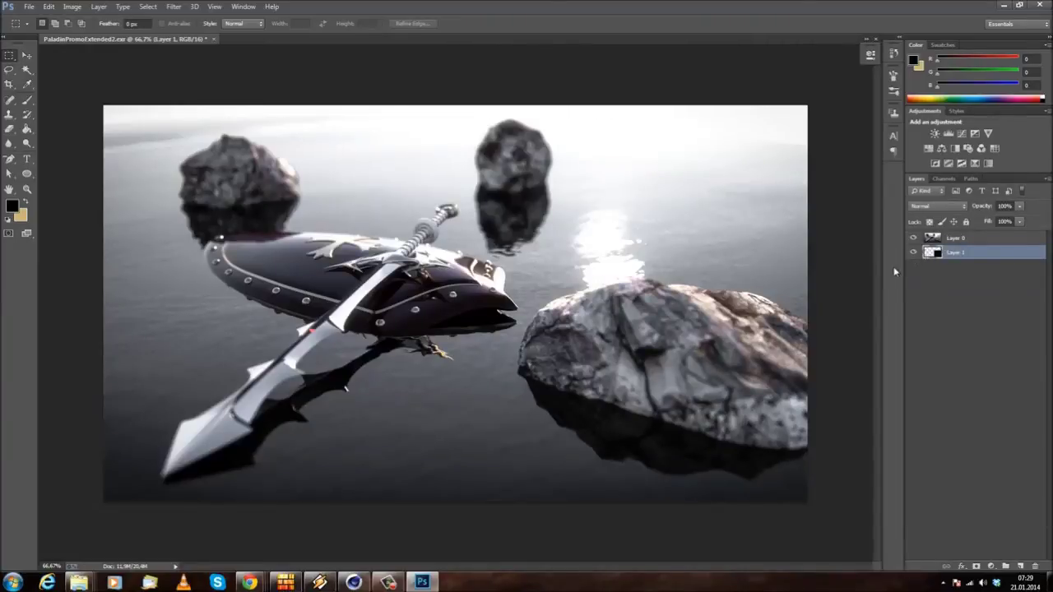
- Move the black-filled layer back above the image layer and delete it
left_click_drag(930, 254, 942, 238)
right_click(688, 332)
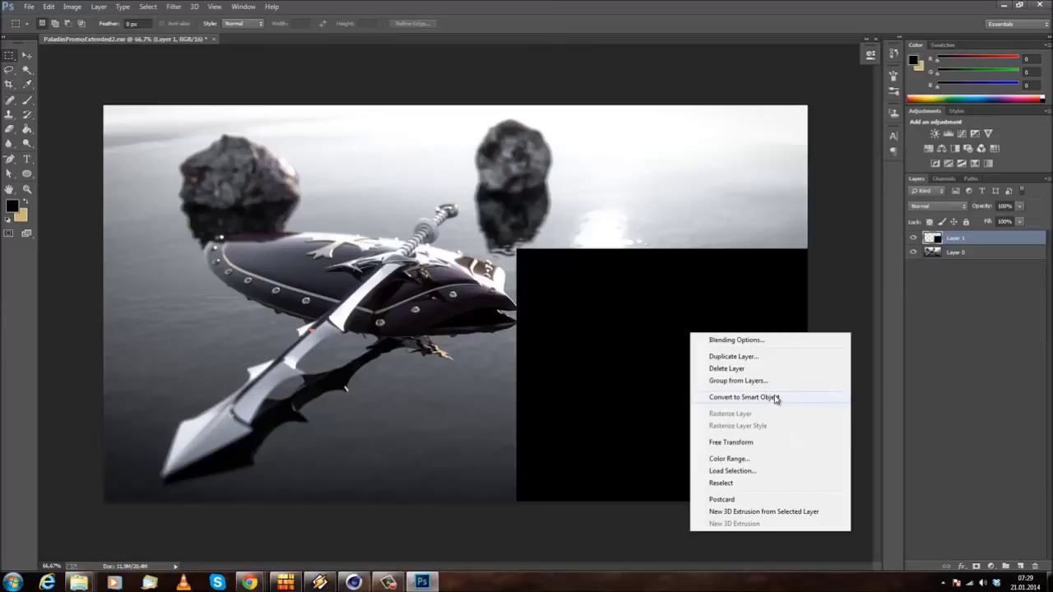
left_click(726, 369)
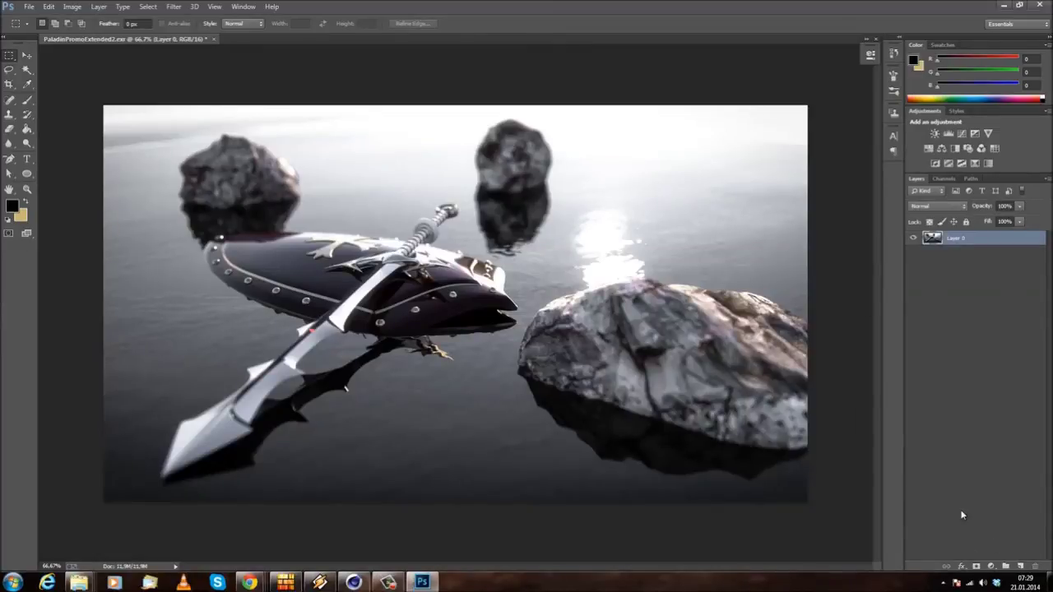
- Add a layer mask to Layer 0 and hide a rectangular area around the large rock by filling it with black
left_click(976, 567)
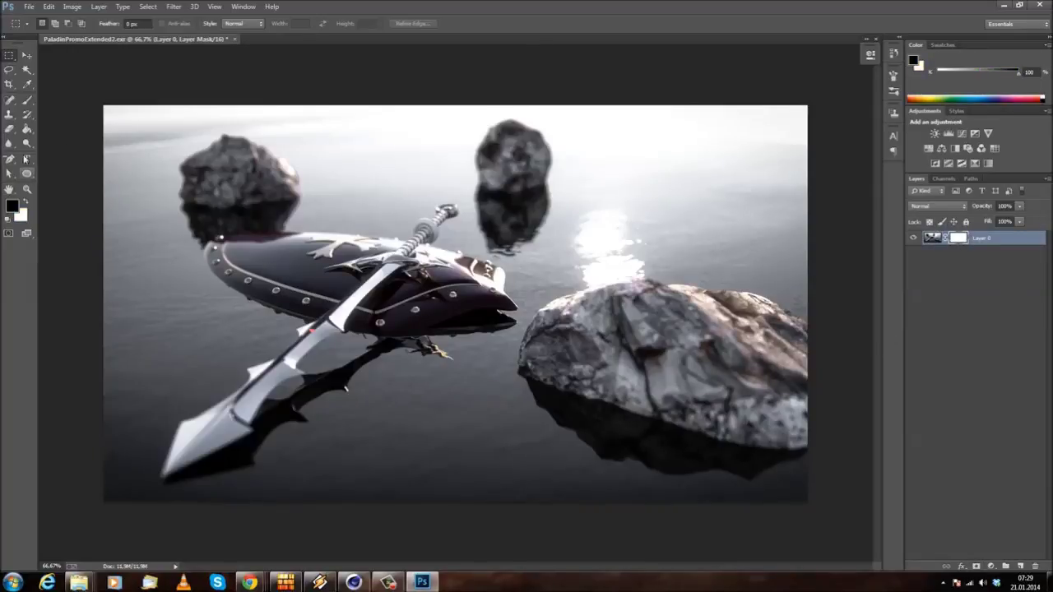
left_click_drag(516, 261, 872, 526)
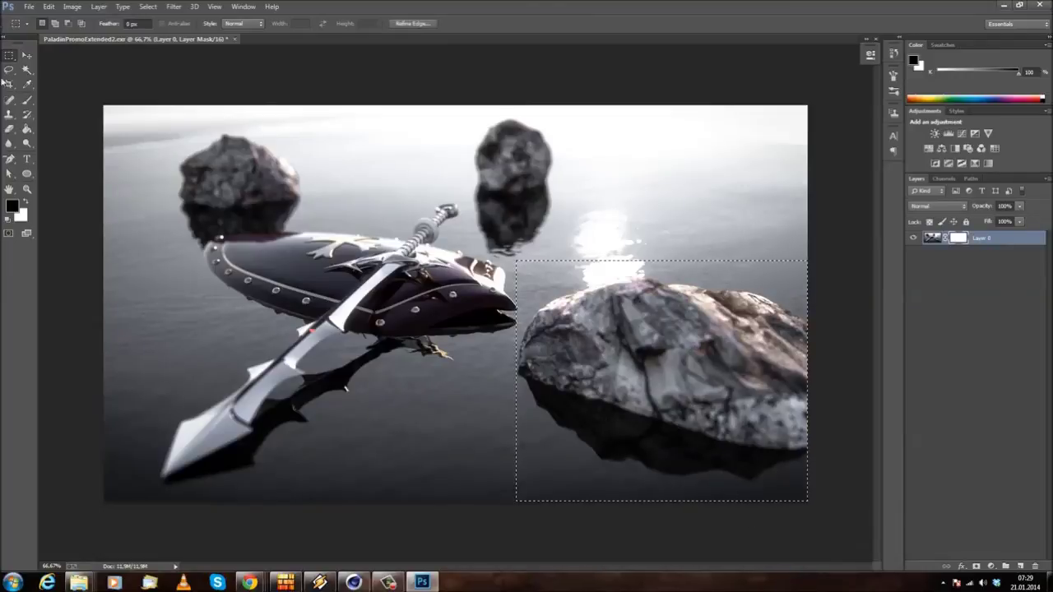
left_click(27, 129)
left_click(696, 404)
left_click(9, 54)
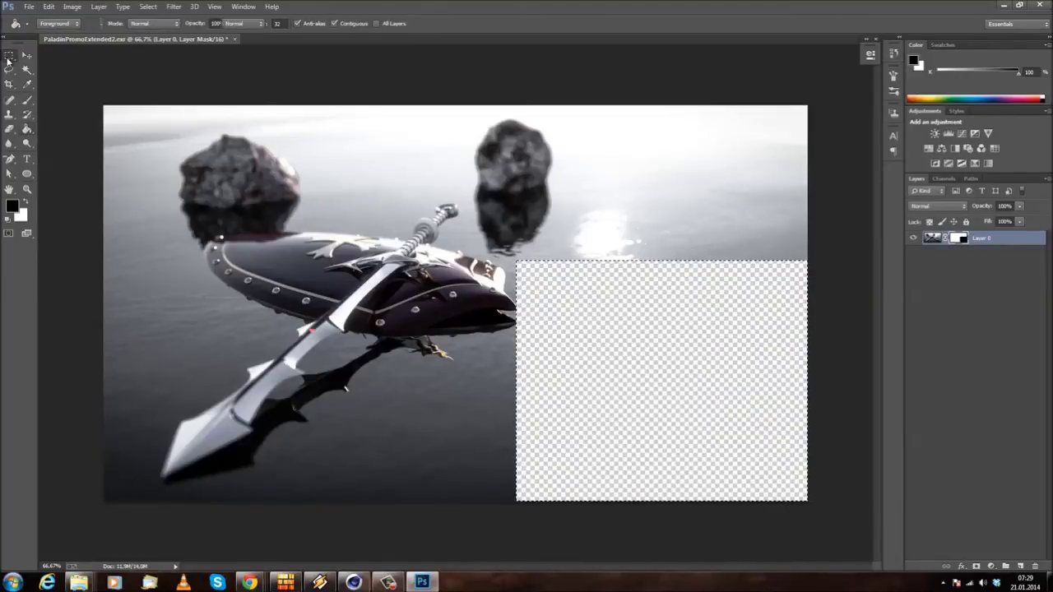
- Load Layer 0's mask as a selection with Add Mask To Selection, and clear the selection
right_click(958, 240)
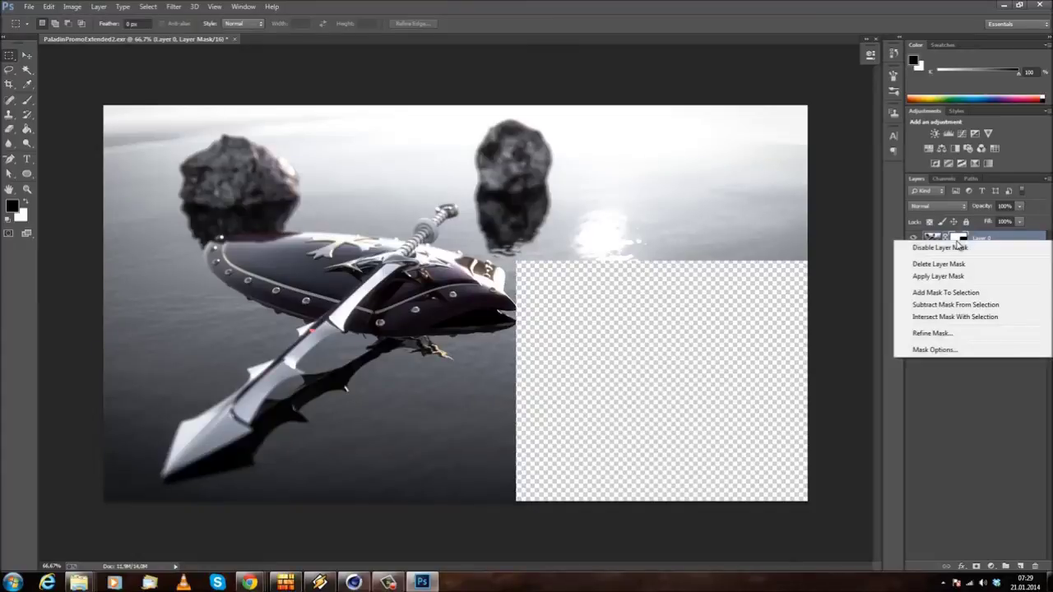
left_click(974, 294)
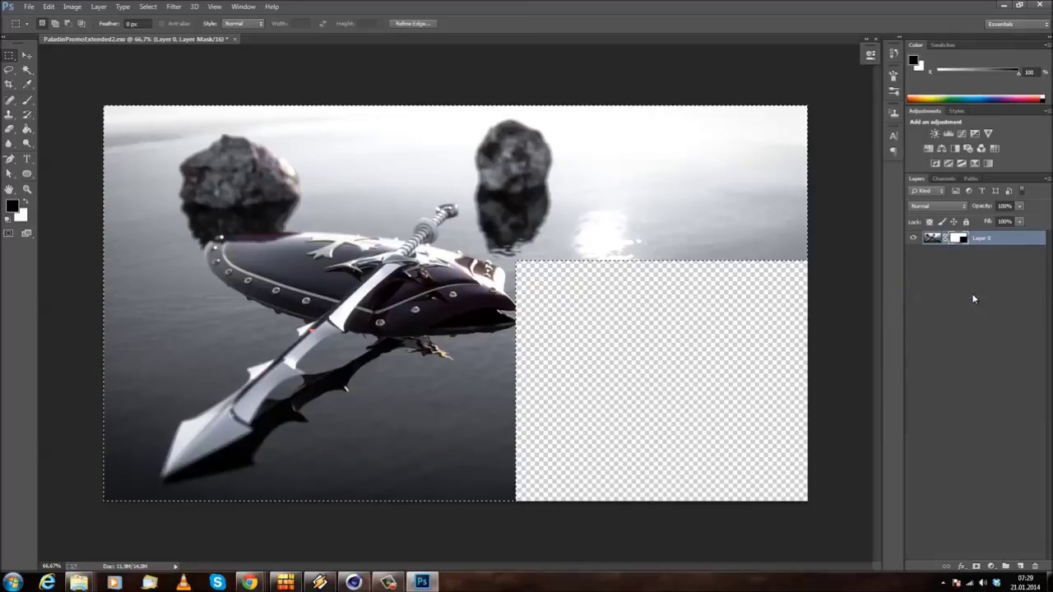
left_click(837, 340)
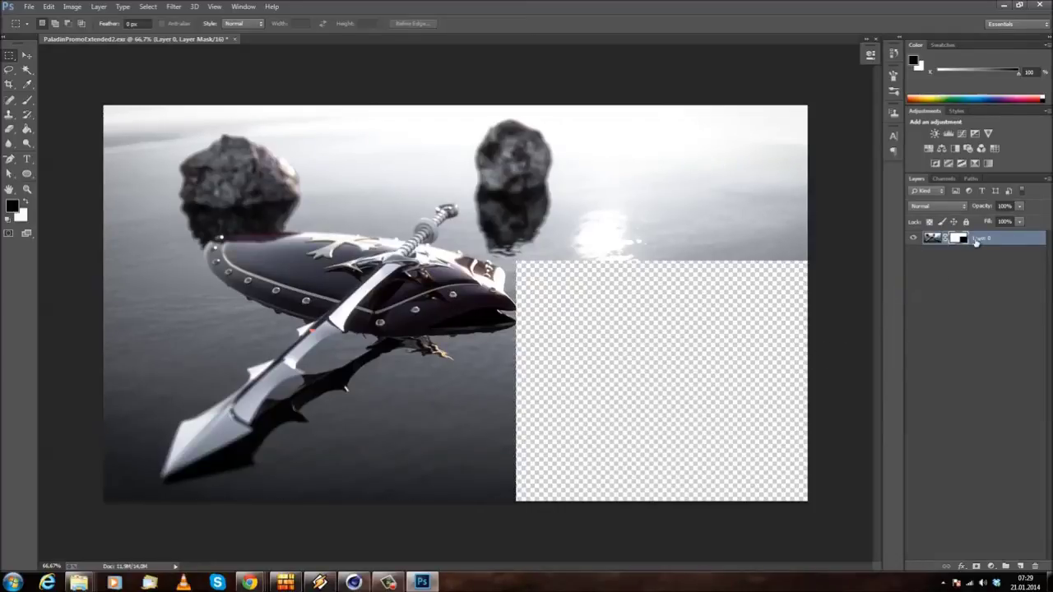
- Add a Black & White adjustment layer above Layer 0 and select Layer 0's mask
left_click(992, 568)
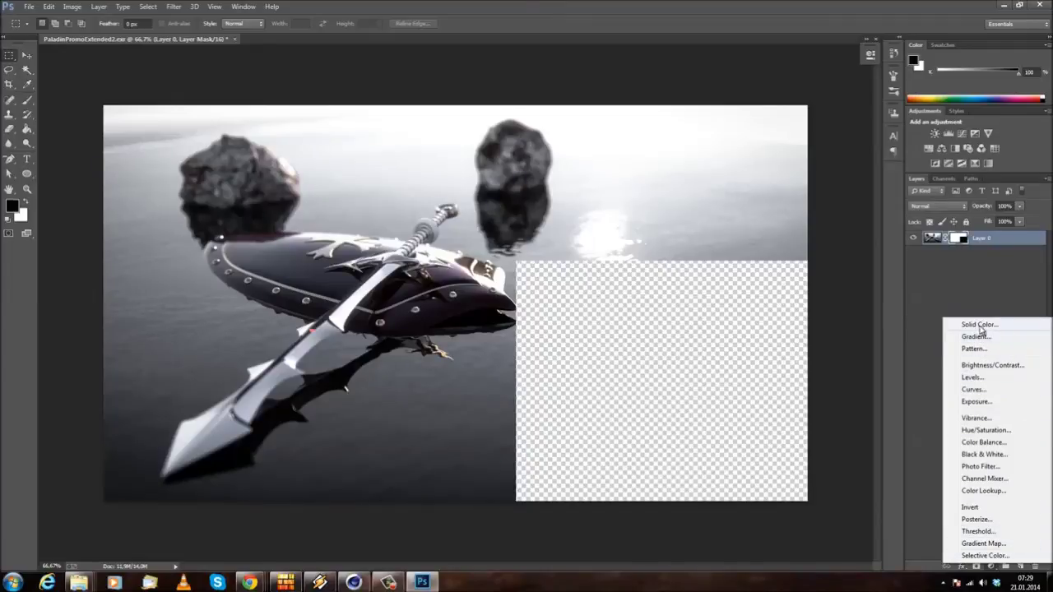
left_click(986, 454)
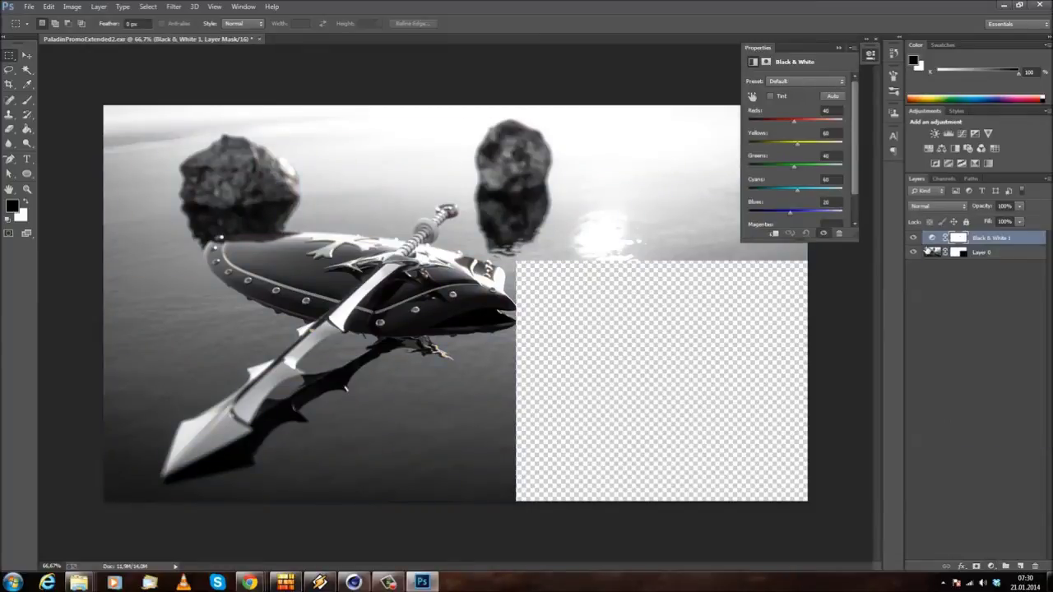
left_click(957, 239)
left_click(958, 254)
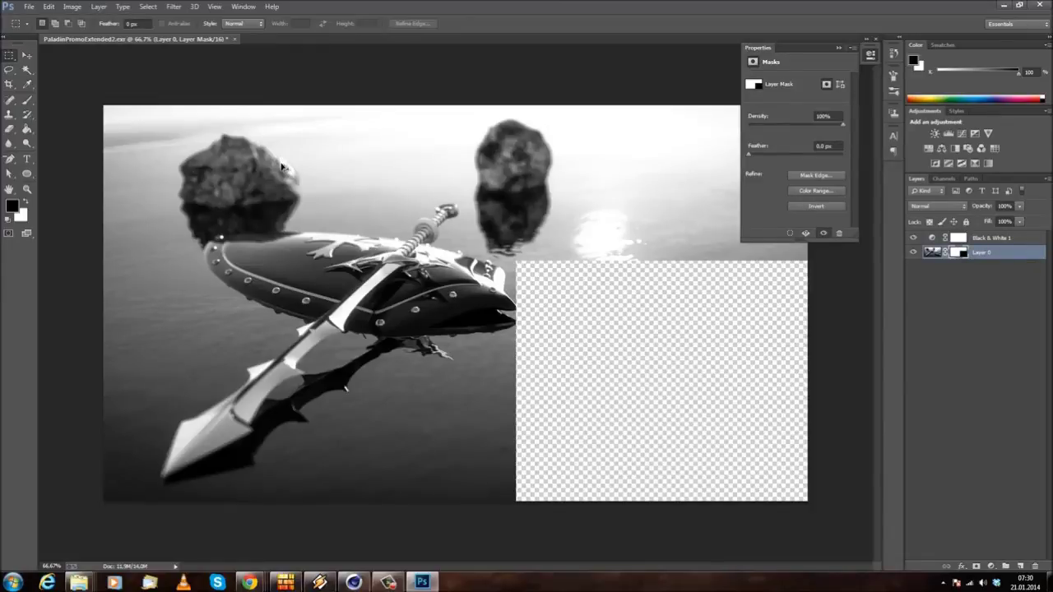
- Undo the Black & White adjustment layer and the layer mask, and clear the selection
key("ctrl+alt+z")
key("ctrl+alt+z")
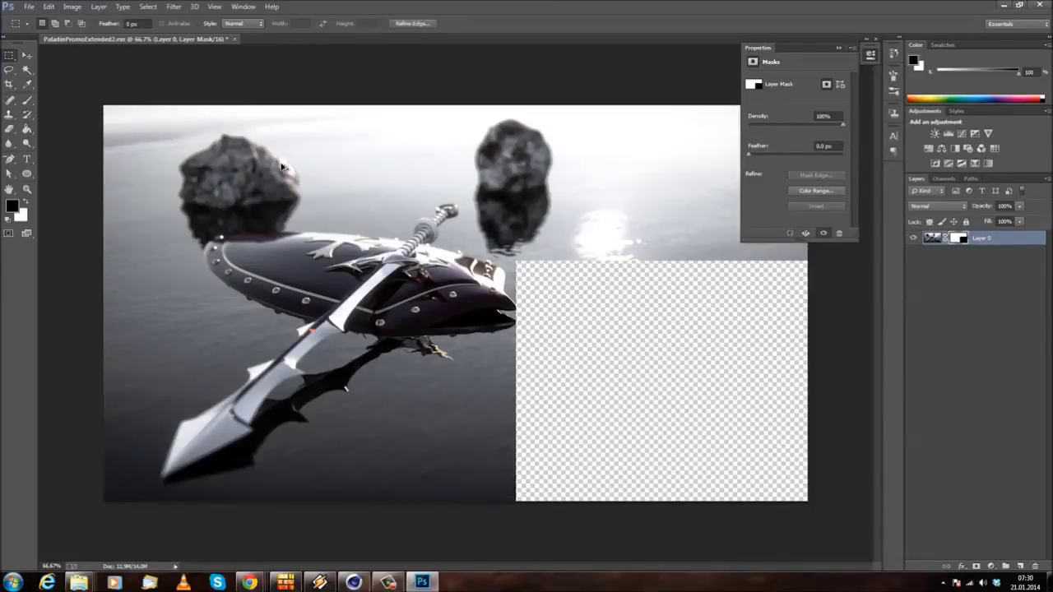
key("ctrl+alt+z")
left_click(835, 354)
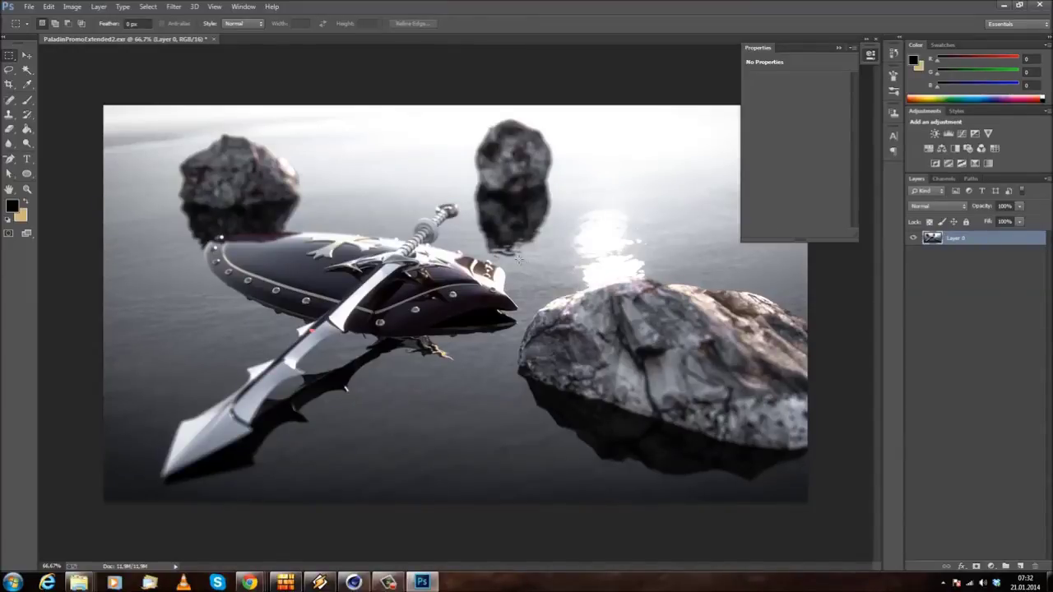
- Select a rectangular area around the large rock, add a new layer, and cut the selected pixels from Layer 0
left_click_drag(517, 258, 926, 532)
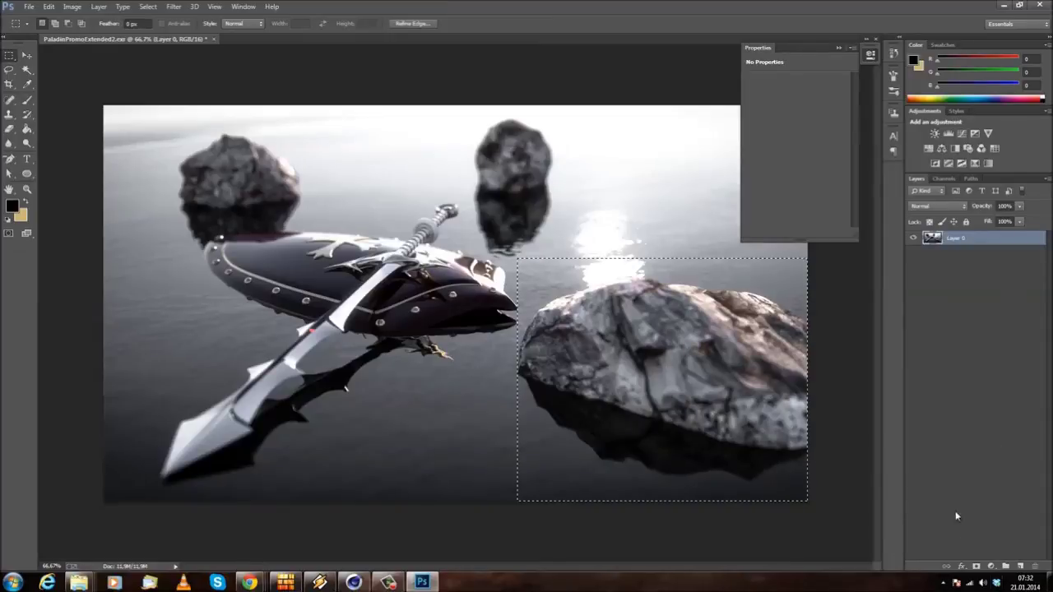
left_click(1021, 568)
left_click(979, 252)
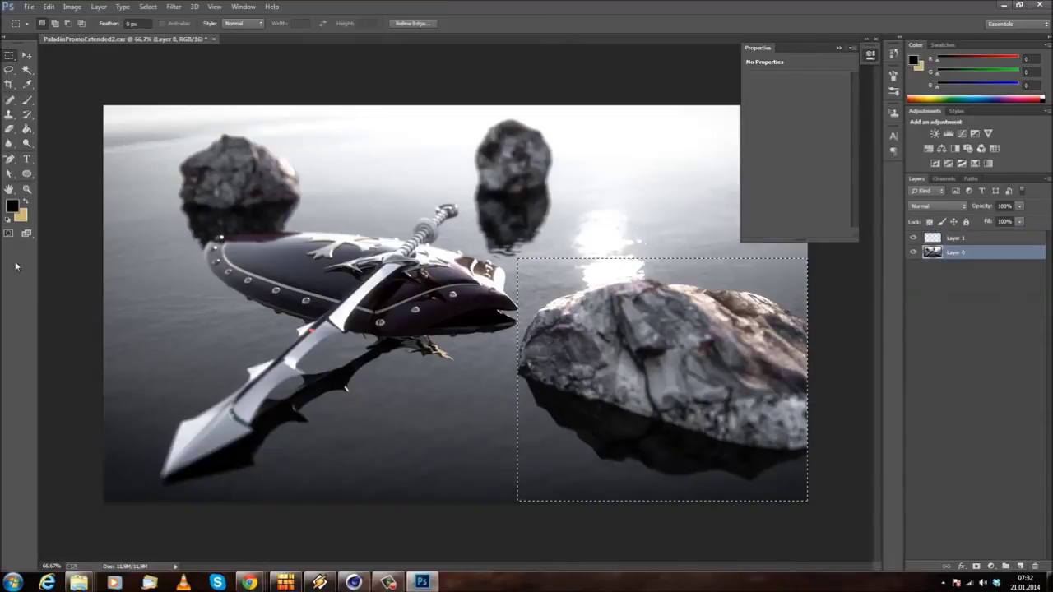
left_click(49, 7)
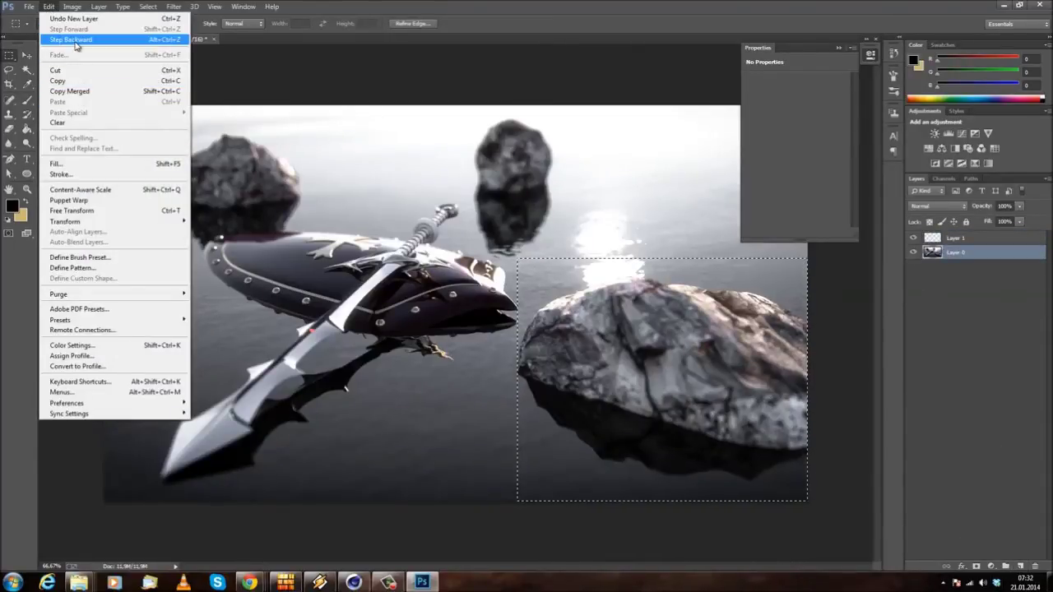
left_click(55, 70)
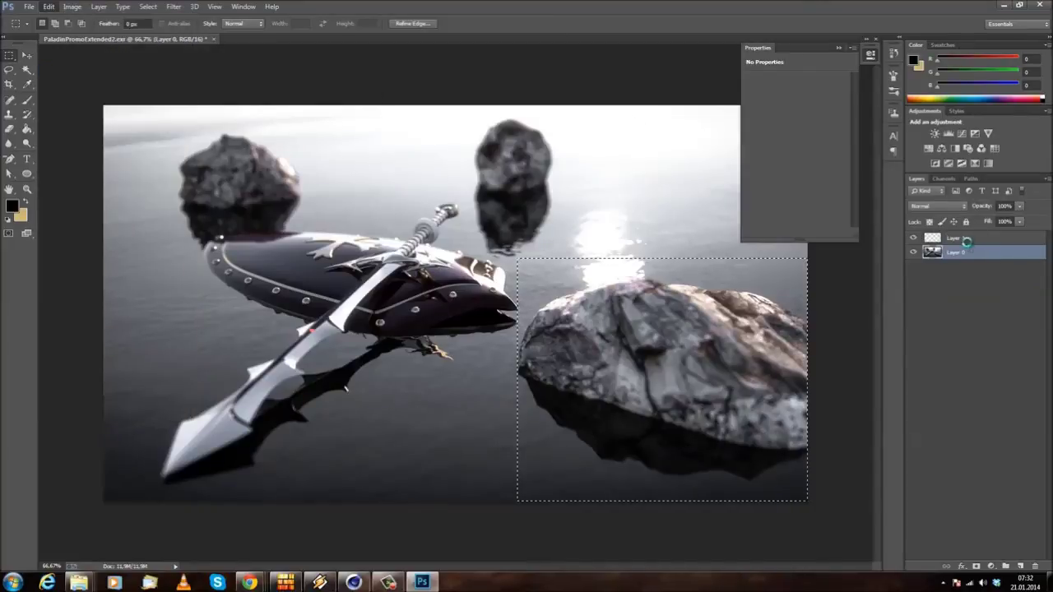
- Paste the cut rock section into Layer 1 and move it back over the empty area of the image
left_click(954, 238)
left_click(49, 6)
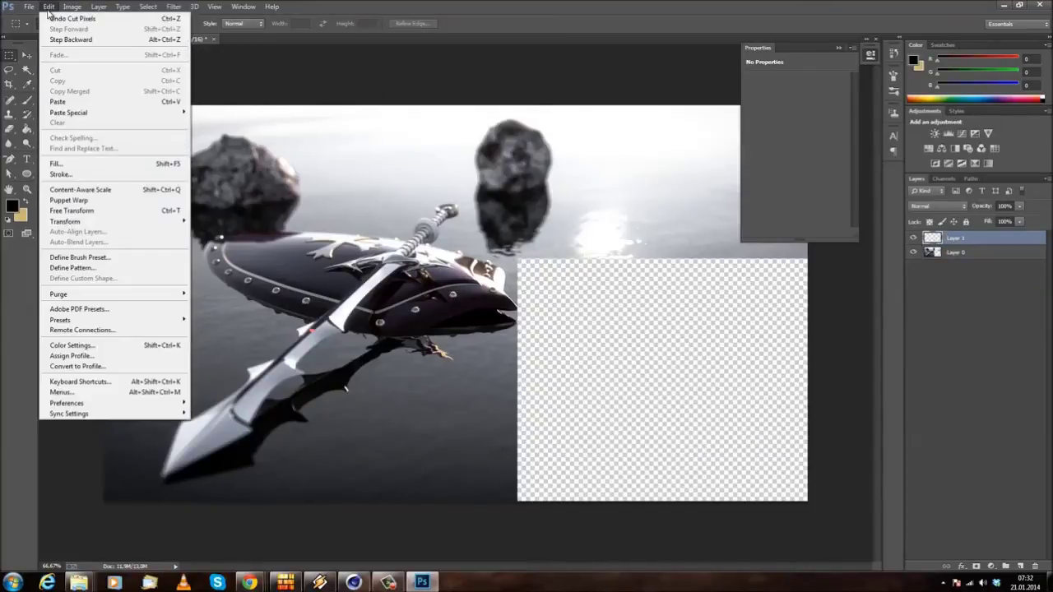
left_click(95, 101)
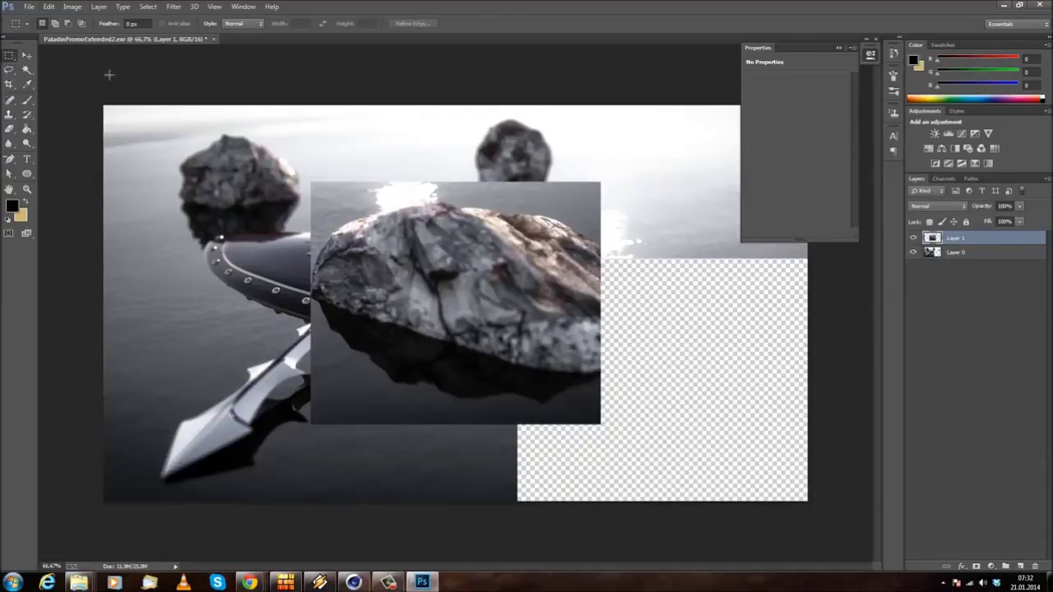
left_click(26, 55)
left_click_drag(503, 298, 709, 376)
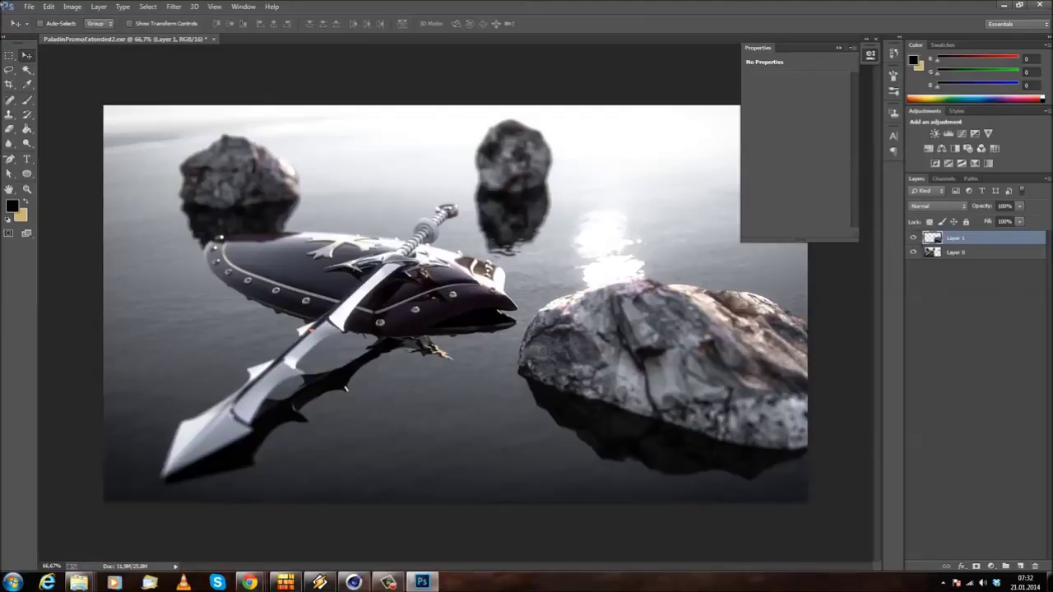
- Try a Black & White adjustment on the rock layer, testing the blues level and the Blue Filter preset, and cancel it
left_click(73, 7)
mouse_move(88, 35)
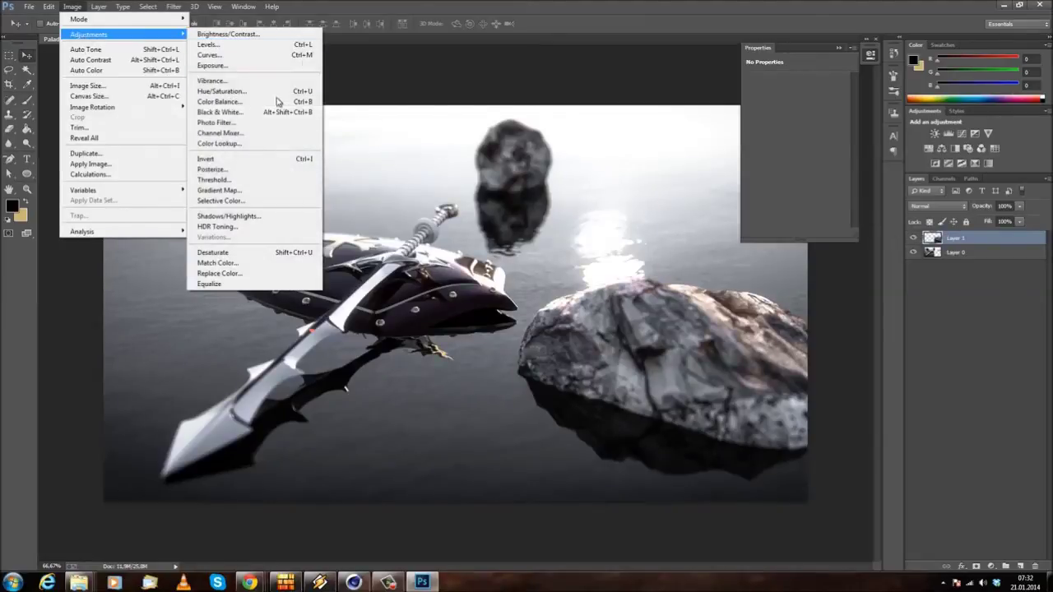
left_click(270, 107)
left_click_drag(744, 205, 940, 241)
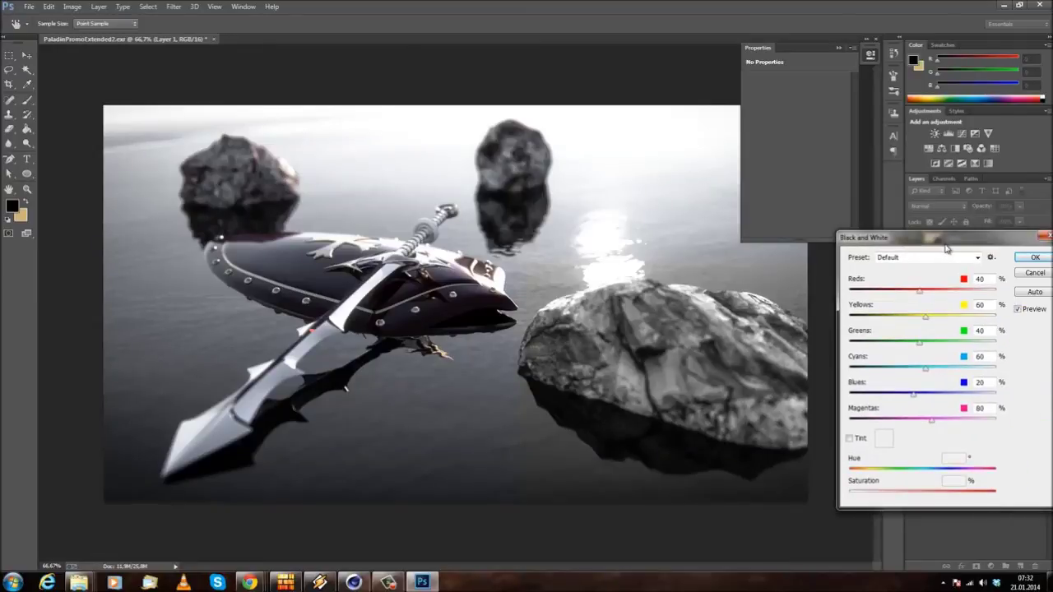
left_click_drag(912, 245, 850, 261)
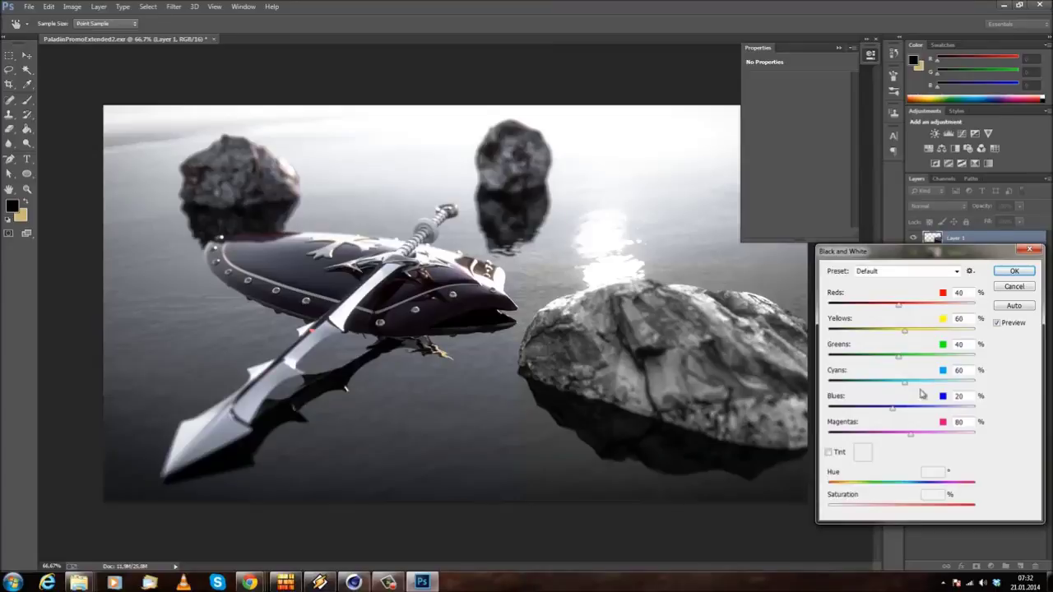
mouse_move(893, 411)
left_mouse_down()
mouse_move(916, 408)
mouse_move(861, 411)
mouse_move(907, 411)
left_mouse_up()
left_click(897, 271)
left_click(883, 303)
left_click(1015, 271)
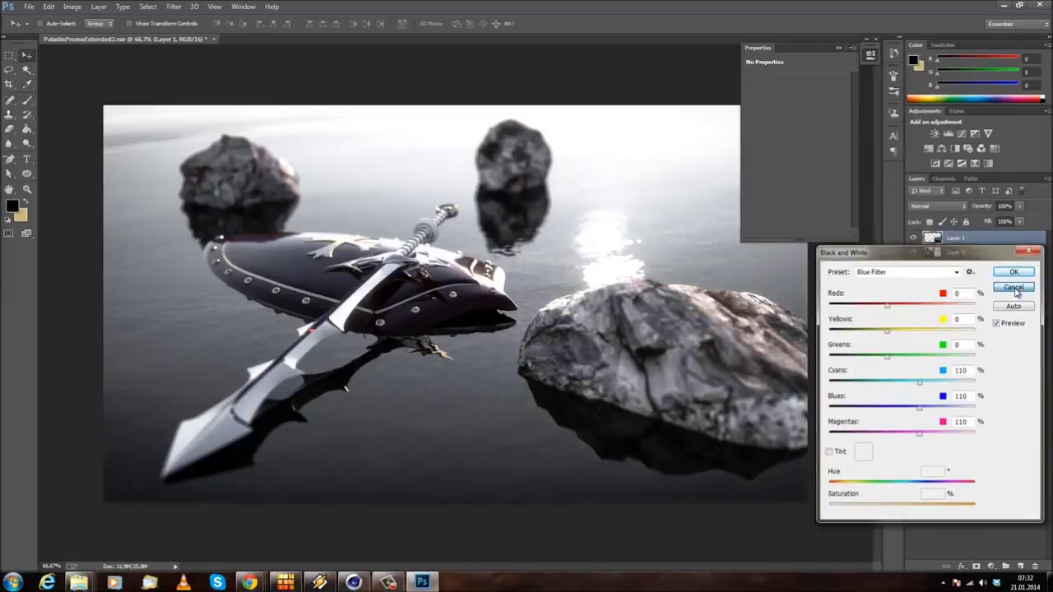
left_click(966, 359)
- Undo the rock section's cut, paste and new layer, and clear the rectangular selection
left_click(935, 243)
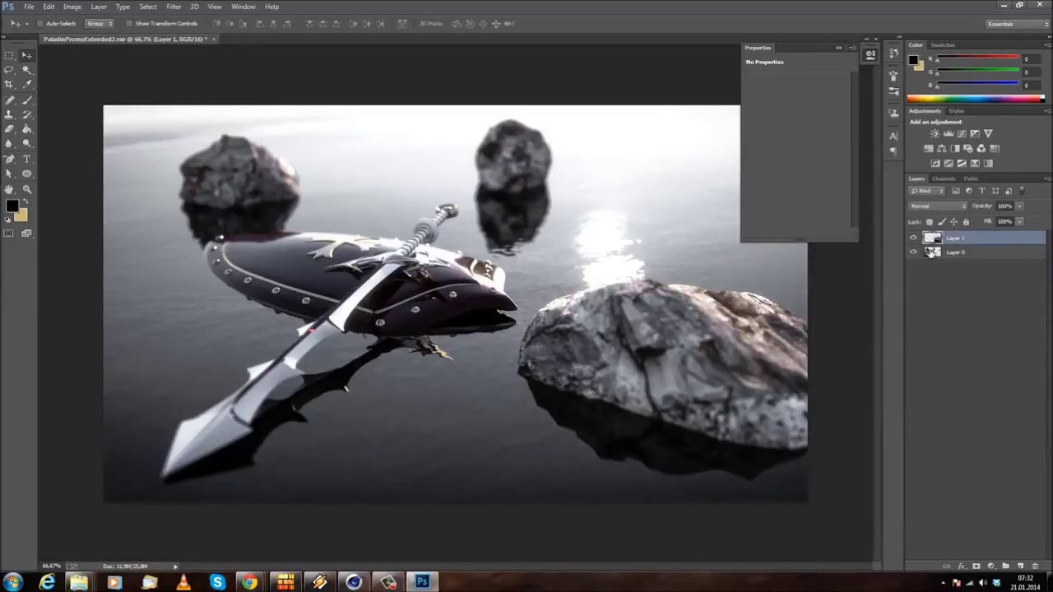
key("ctrl+e")
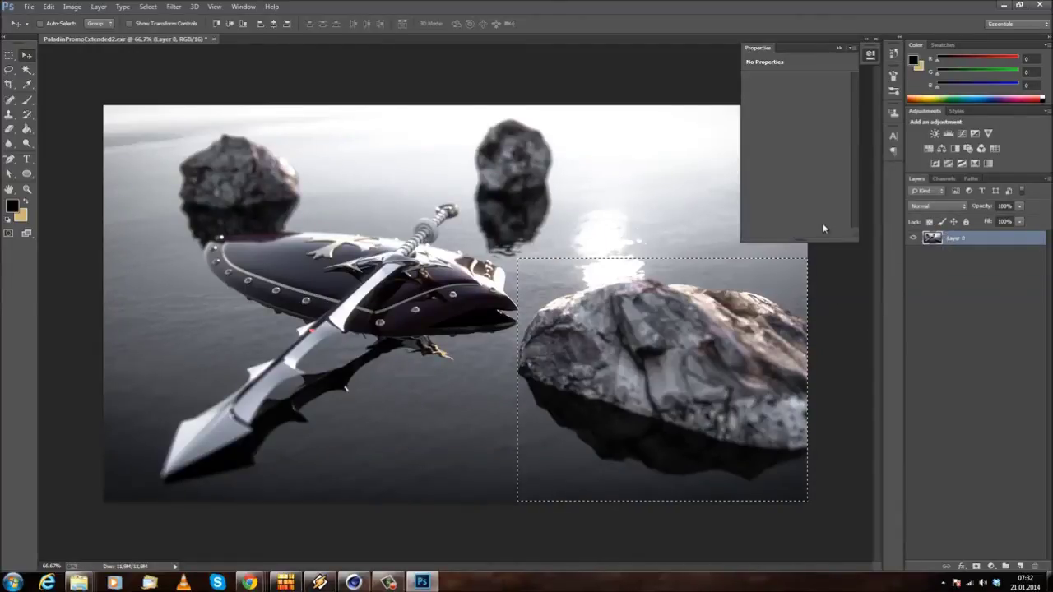
left_click(838, 48)
left_click(7, 59)
left_click(157, 65)
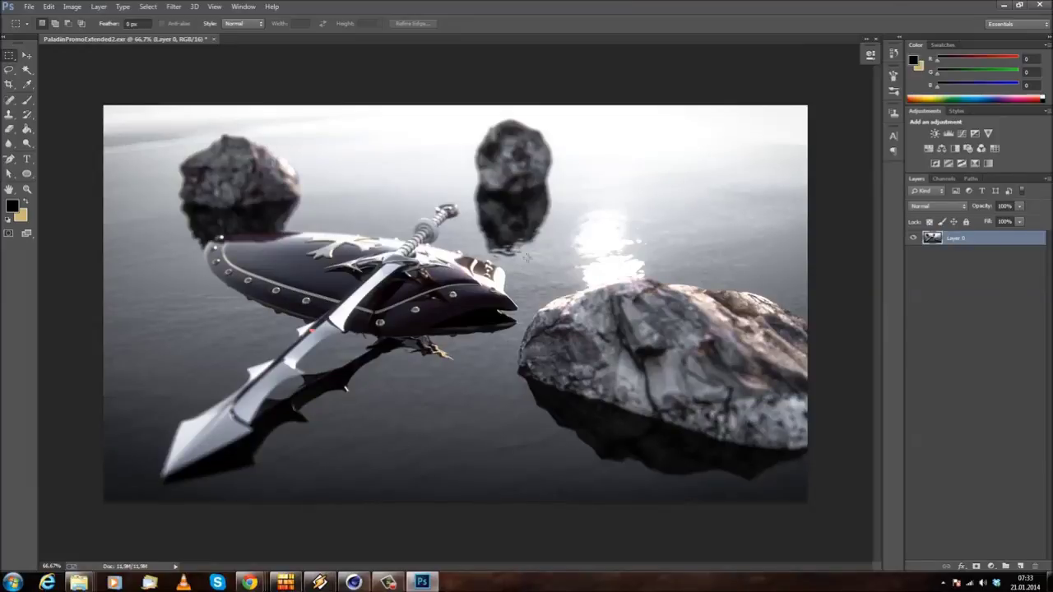
- Make a rectangular selection around the large foreground rock down to the image's lower corner, and clear it
left_click_drag(518, 263, 940, 519)
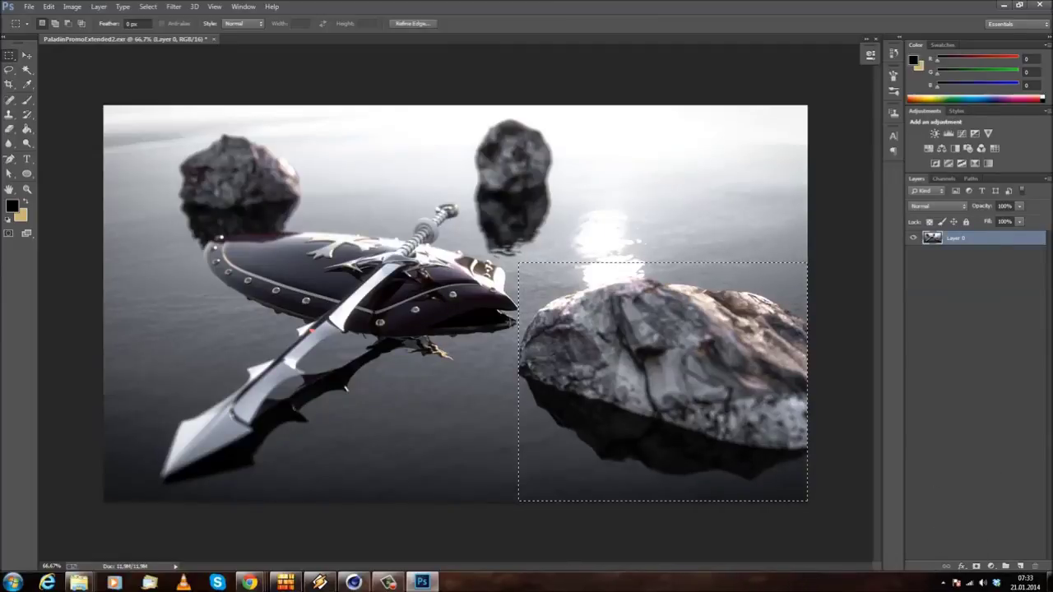
left_click_drag(820, 332, 832, 317)
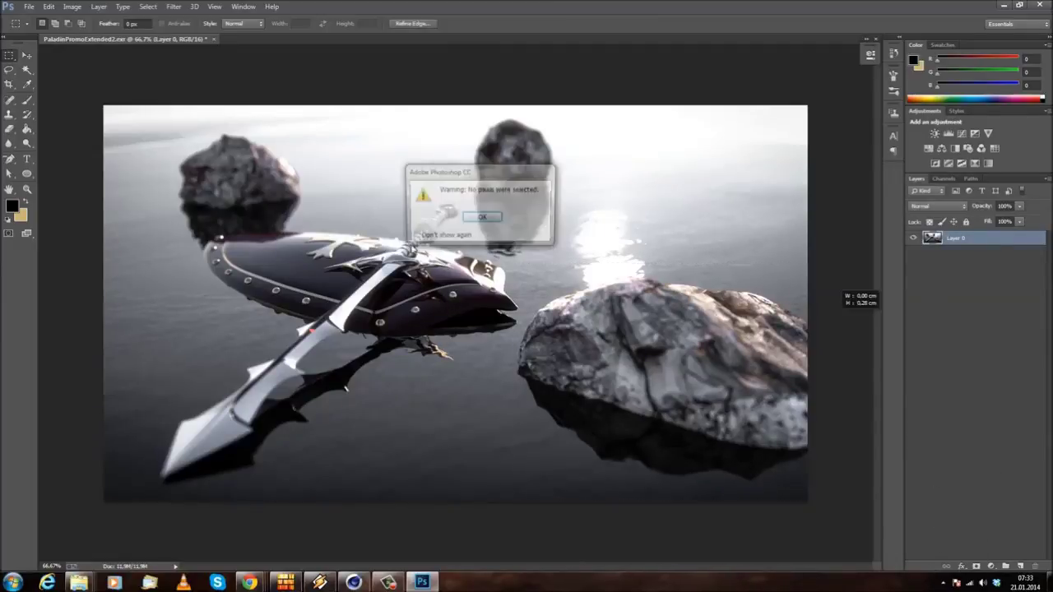
- Dismiss the warning about the empty selection
left_click(483, 219)
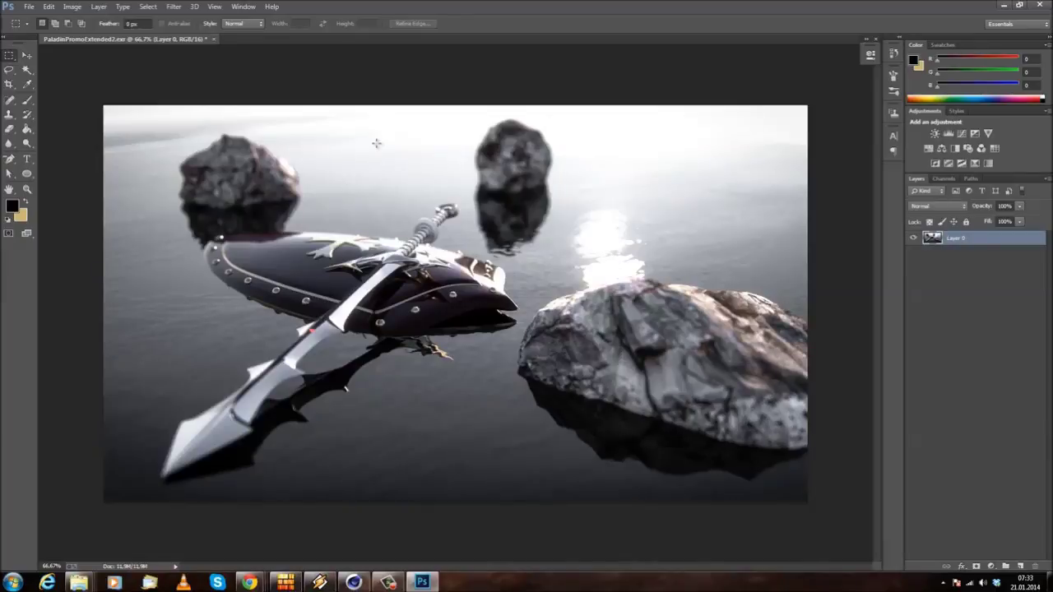
left_click(73, 7)
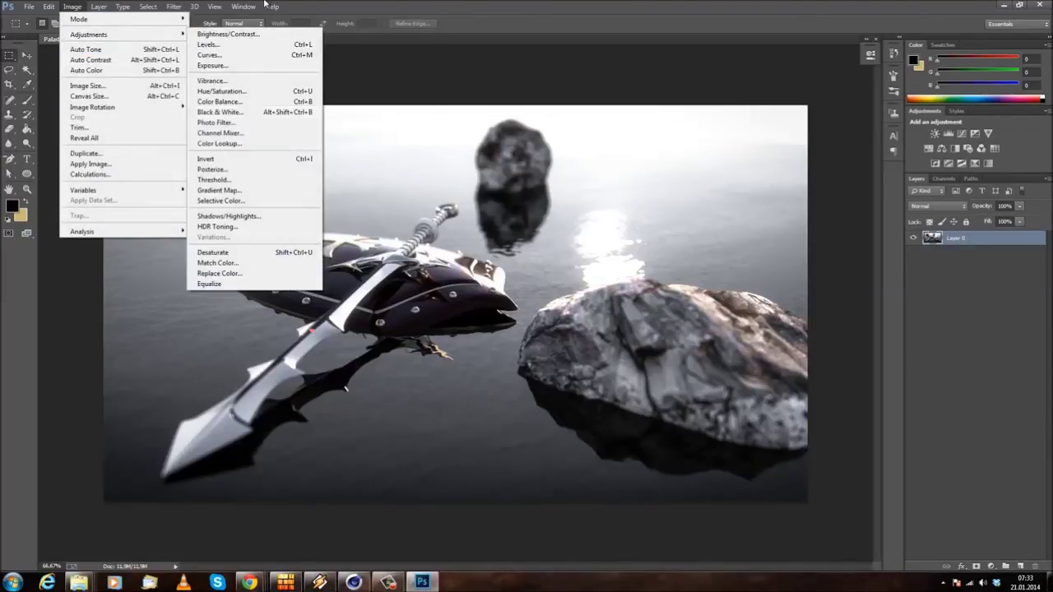
left_click(265, 3)
- Open the Magic Bullet PhotoLooks filter for Layer 0 and try the Unbloom look from the Diffusion presets
left_click(172, 7)
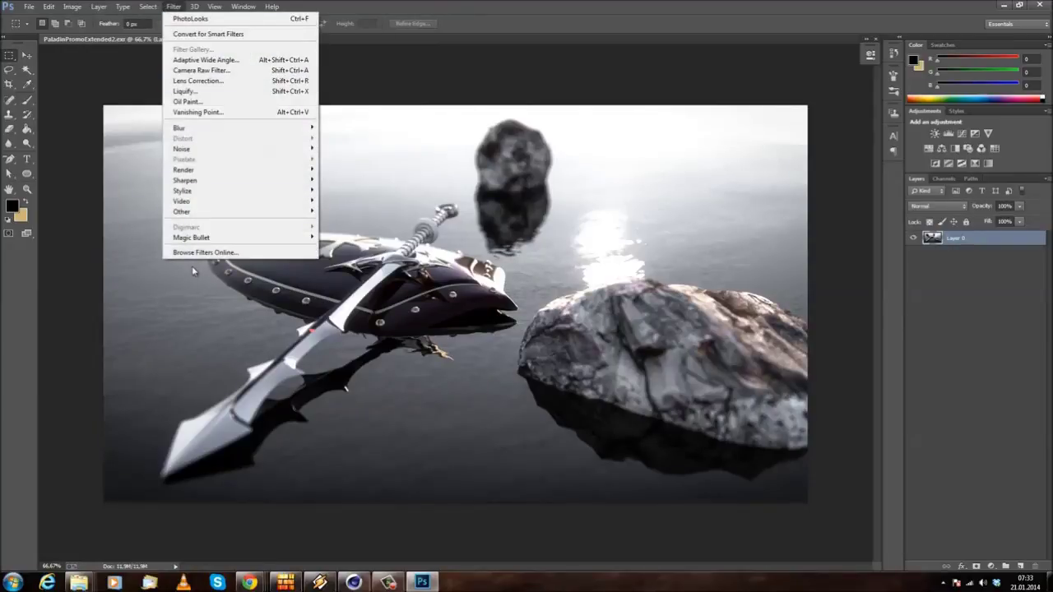
mouse_move(308, 237)
left_click(342, 237)
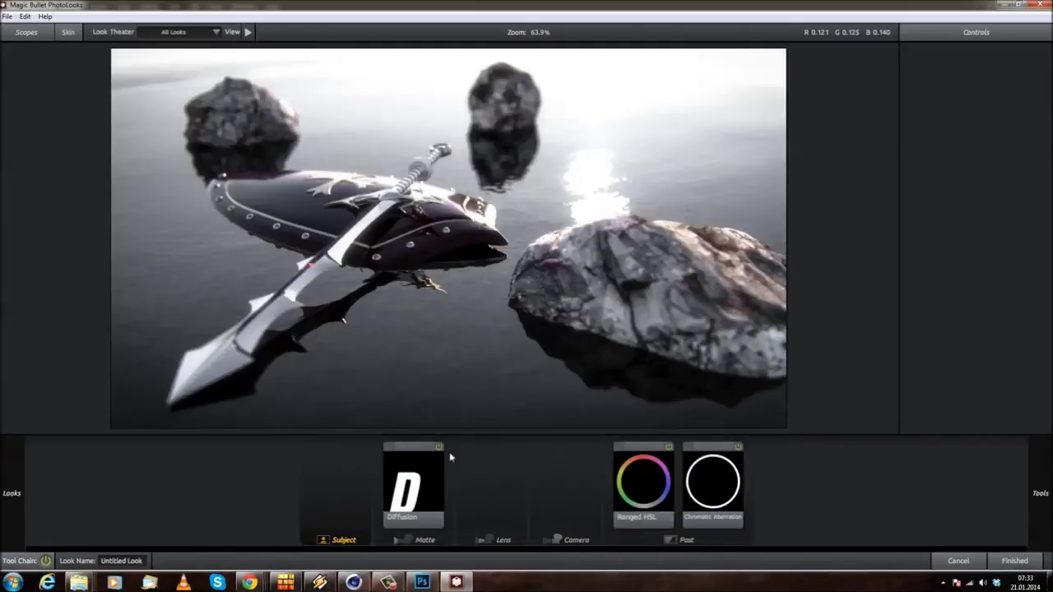
mouse_move(3, 354)
scroll(52, 278, "down", 2)
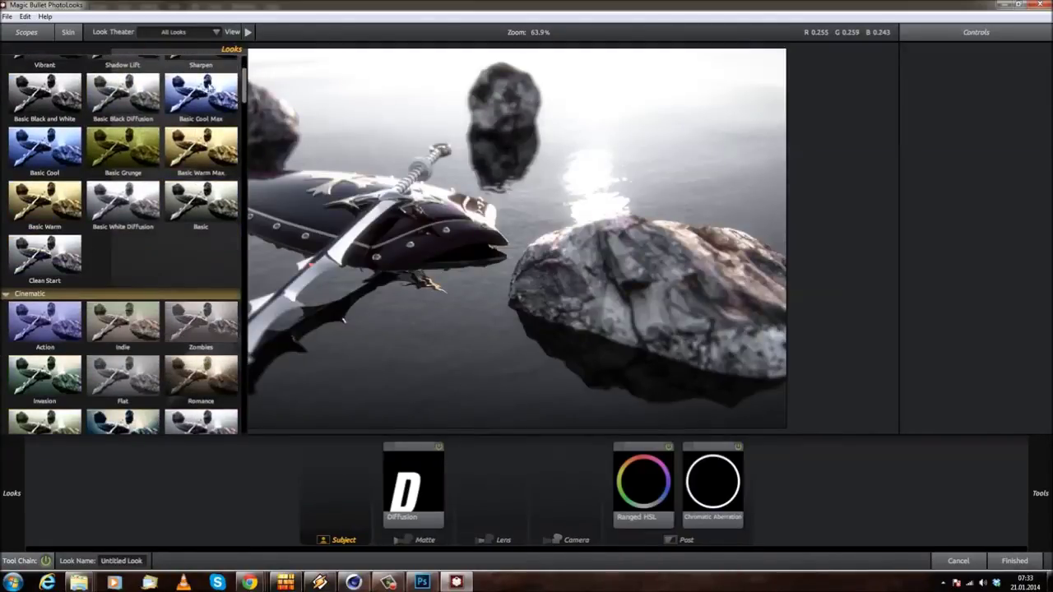
left_click_drag(244, 97, 245, 397)
scroll(124, 234, "down", 5)
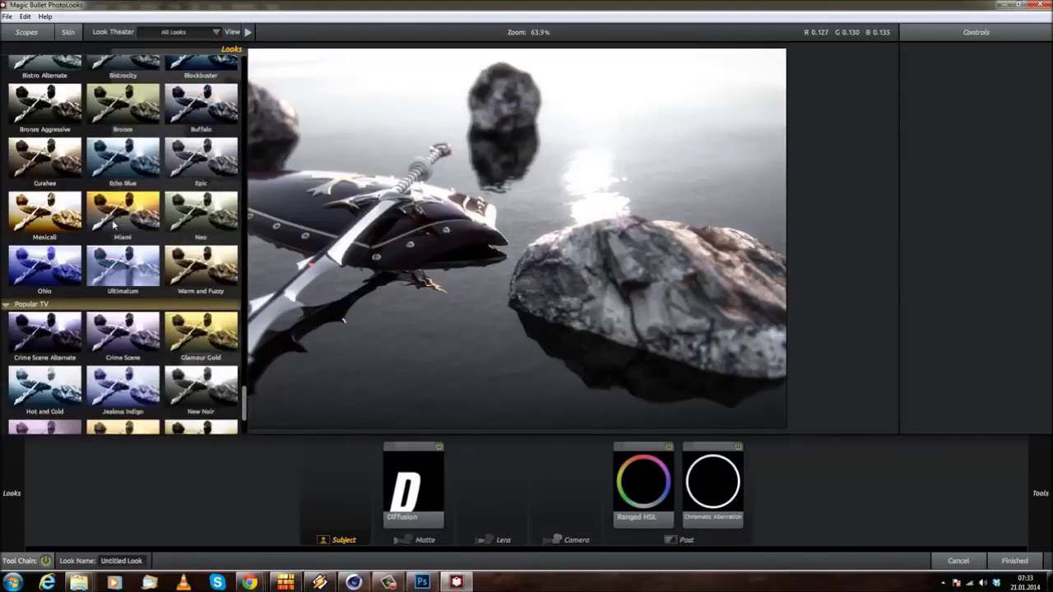
scroll(115, 298, "up", 6)
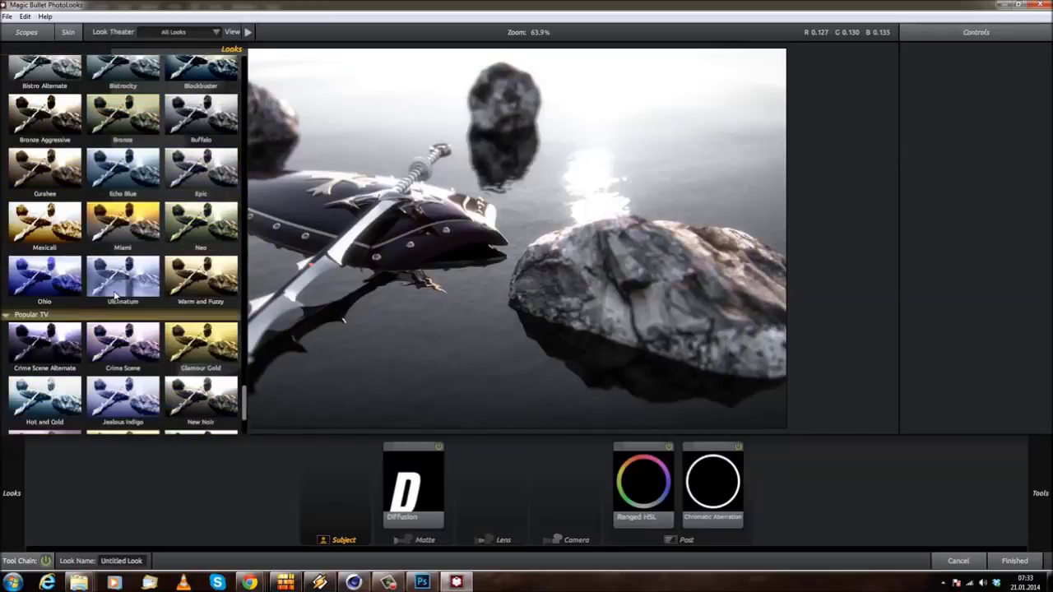
scroll(147, 326, "up", 5)
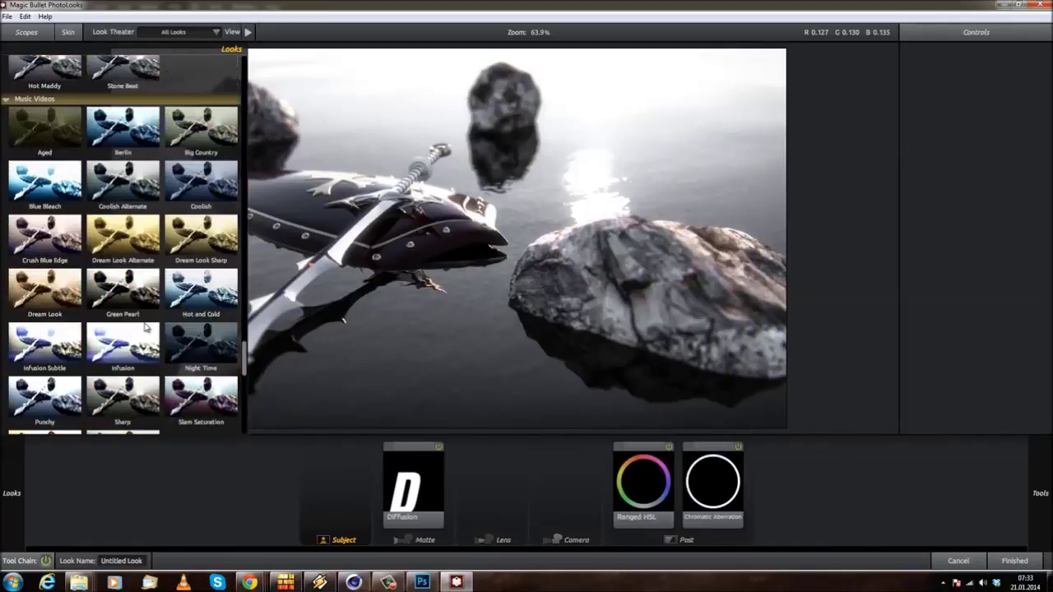
scroll(146, 327, "up", 5)
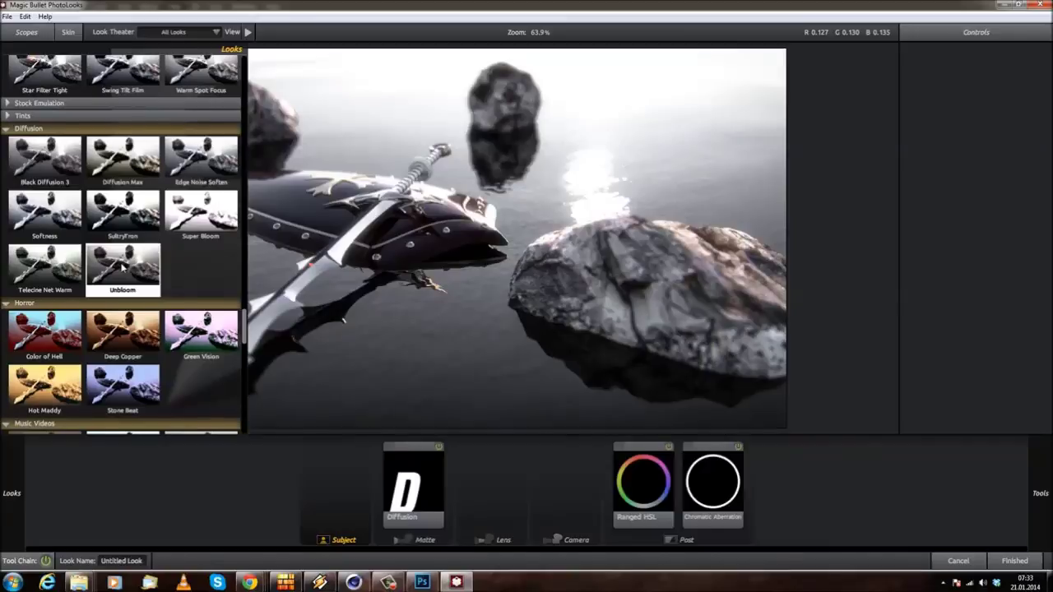
left_click(124, 268)
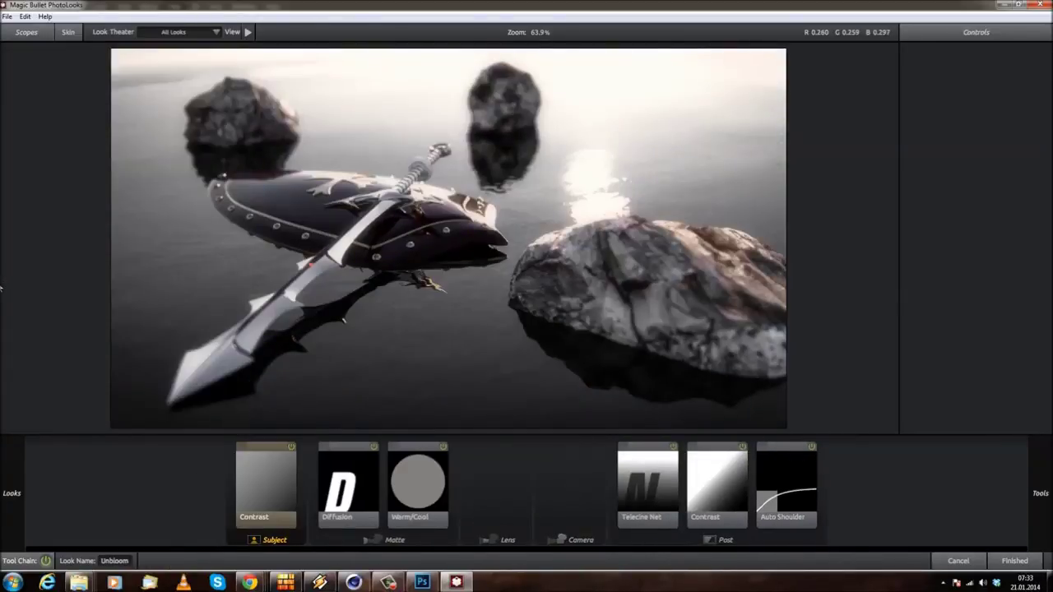
- Expand the Stock Emulation presets and try the Black and White Crunch and Auto Art looks on the render
scroll(128, 275, "up", 1)
scroll(117, 268, "up", 1)
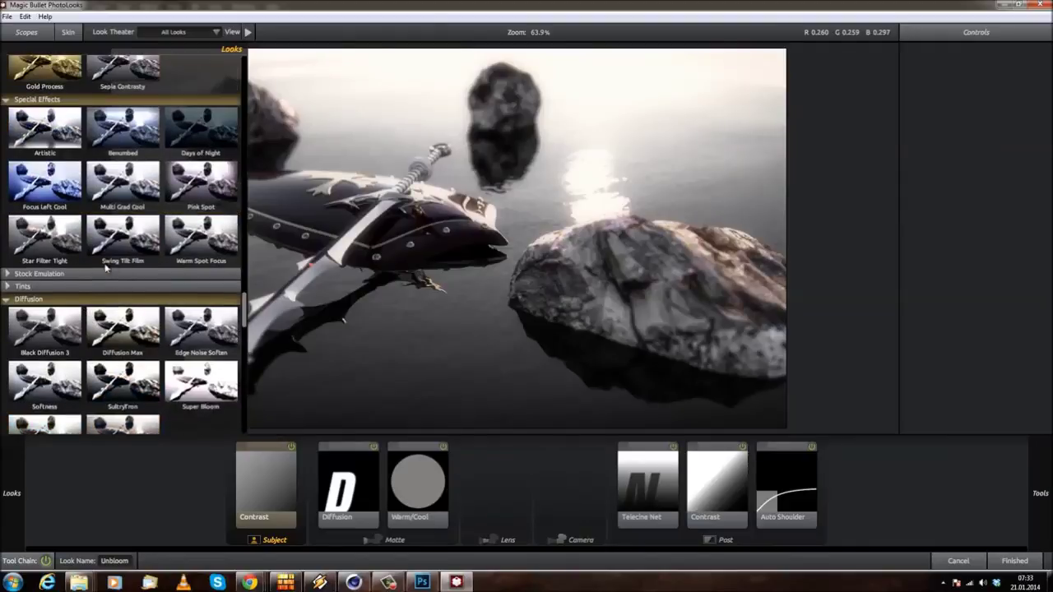
left_click(8, 275)
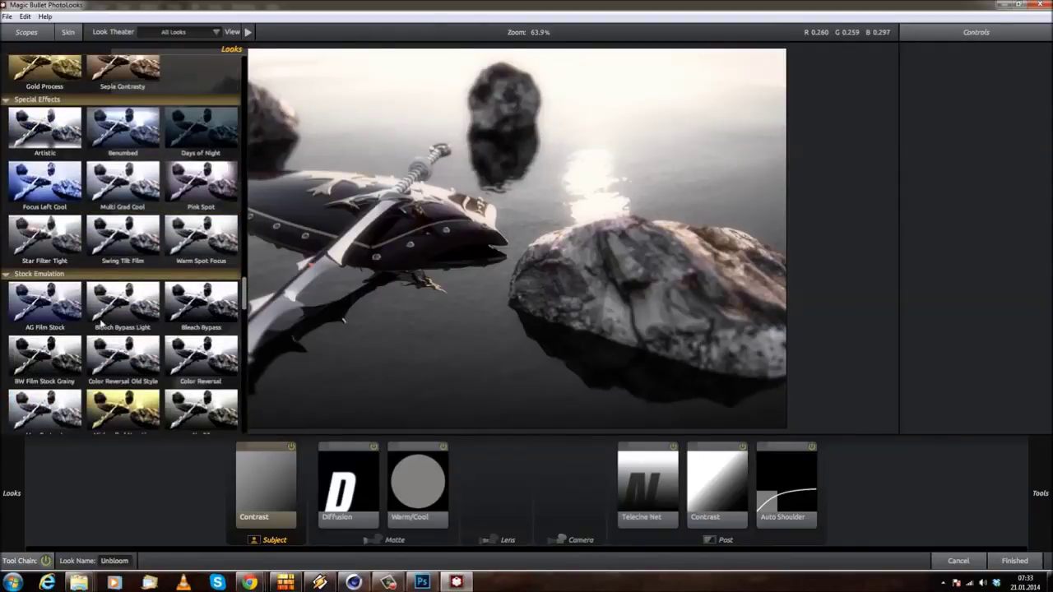
scroll(103, 327, "up", 3)
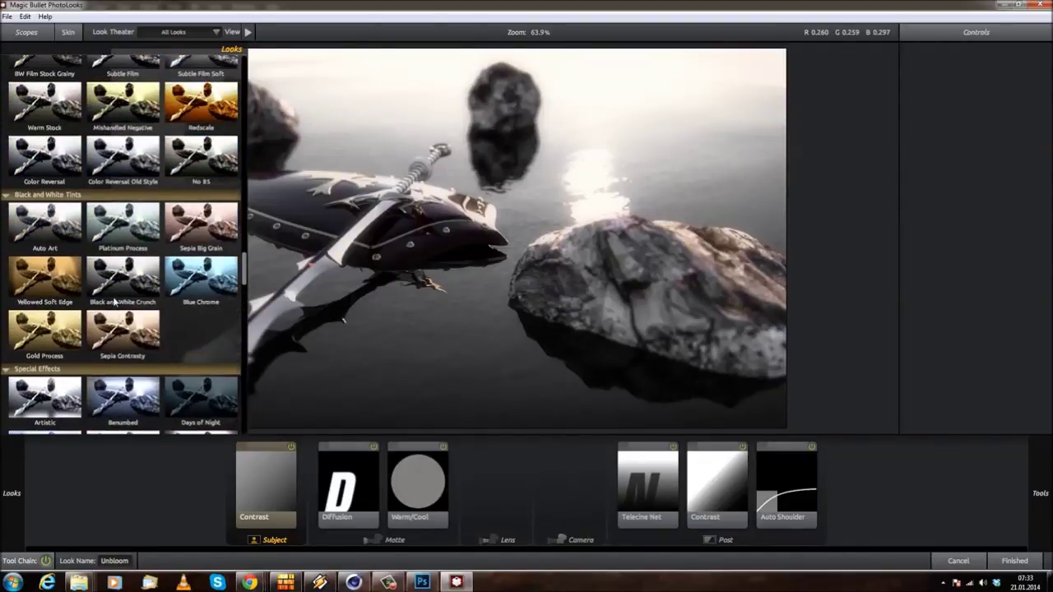
left_click(125, 279)
scroll(115, 287, "up", 1)
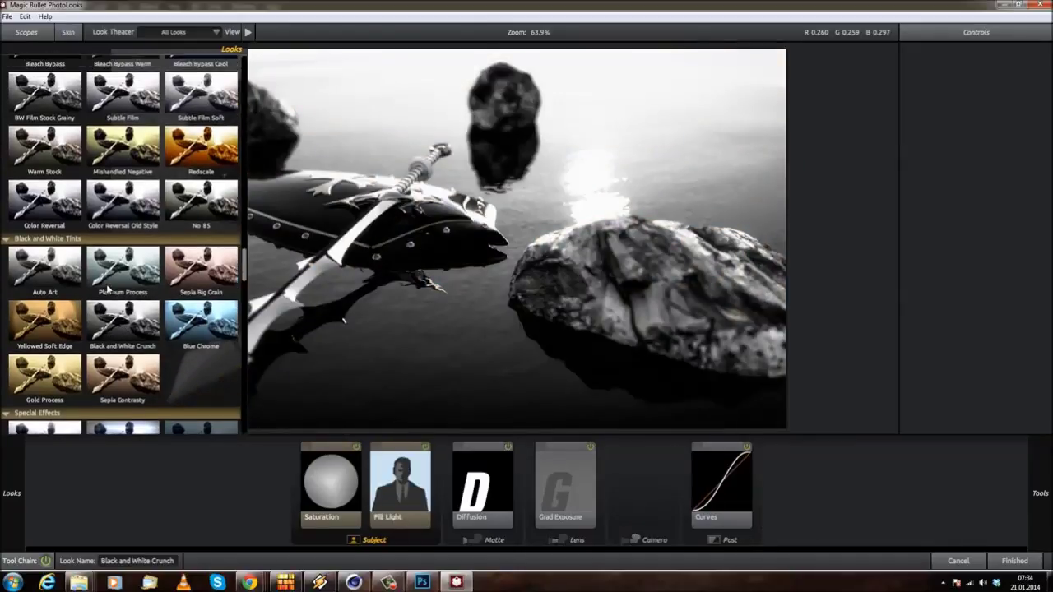
left_click(53, 280)
- Try the Color Reversal Old Style look from the Classic Stock Emulation presets
scroll(48, 284, "up", 1)
scroll(50, 284, "up", 1)
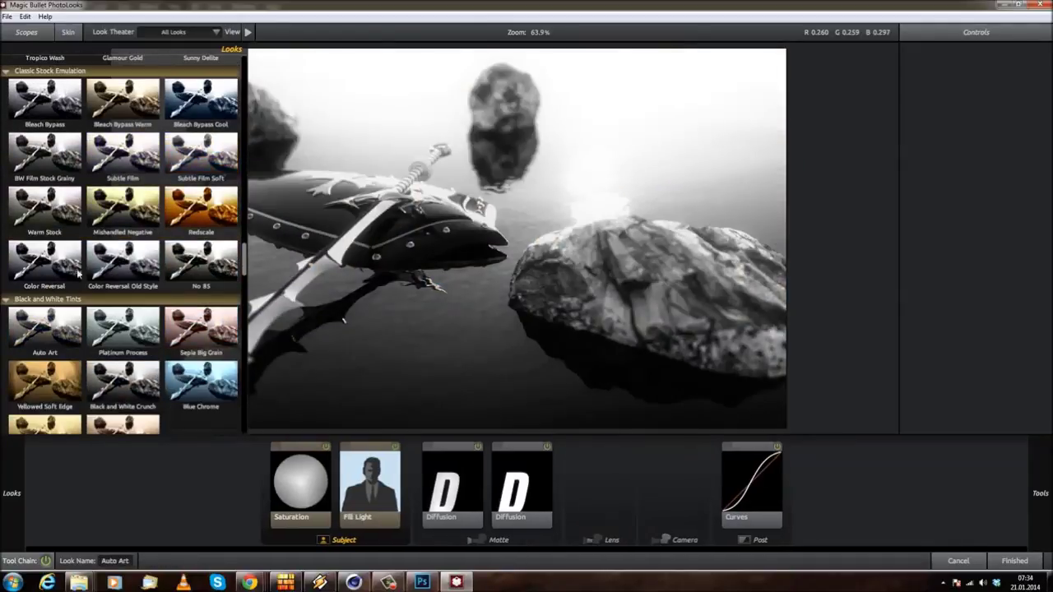
left_click(127, 260)
scroll(130, 247, "up", 2)
left_click(197, 193)
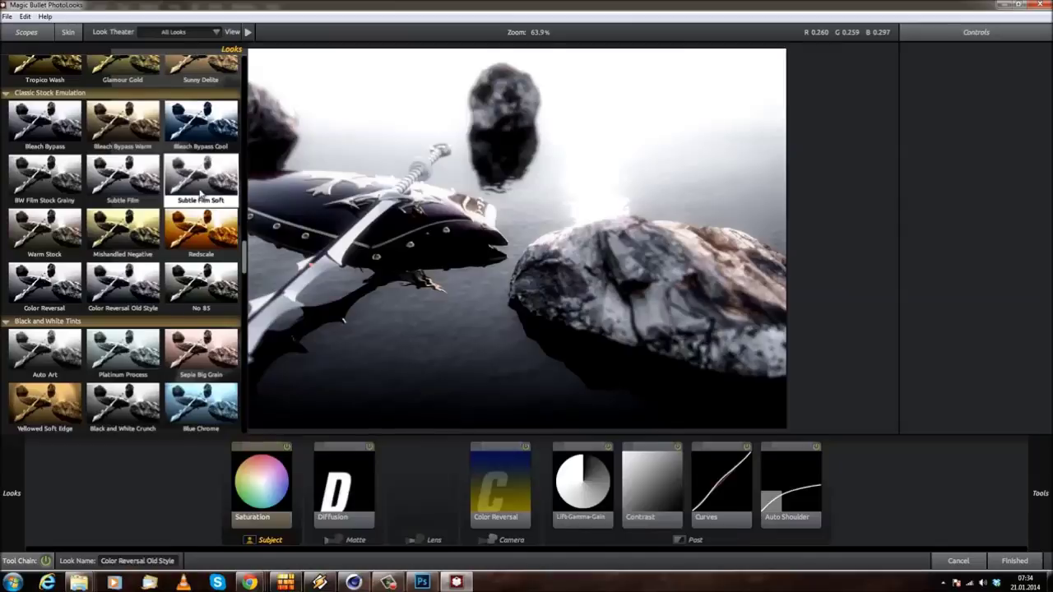
left_click(95, 296)
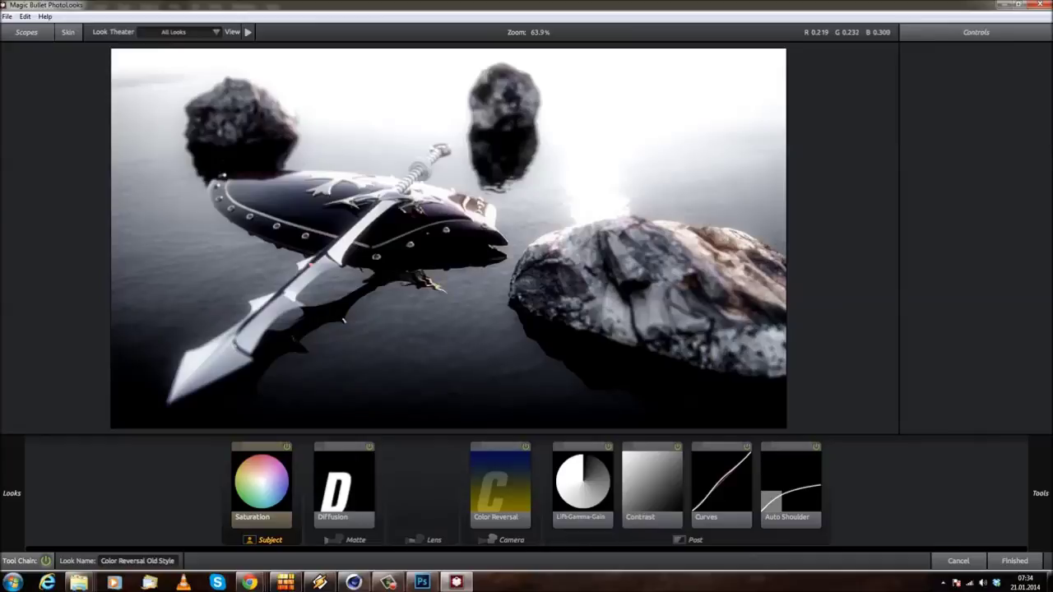
- Try the Bleach Bypass and New Noir looks on the render and cancel PhotoLooks without applying any look
mouse_move(41, 210)
left_click(56, 213)
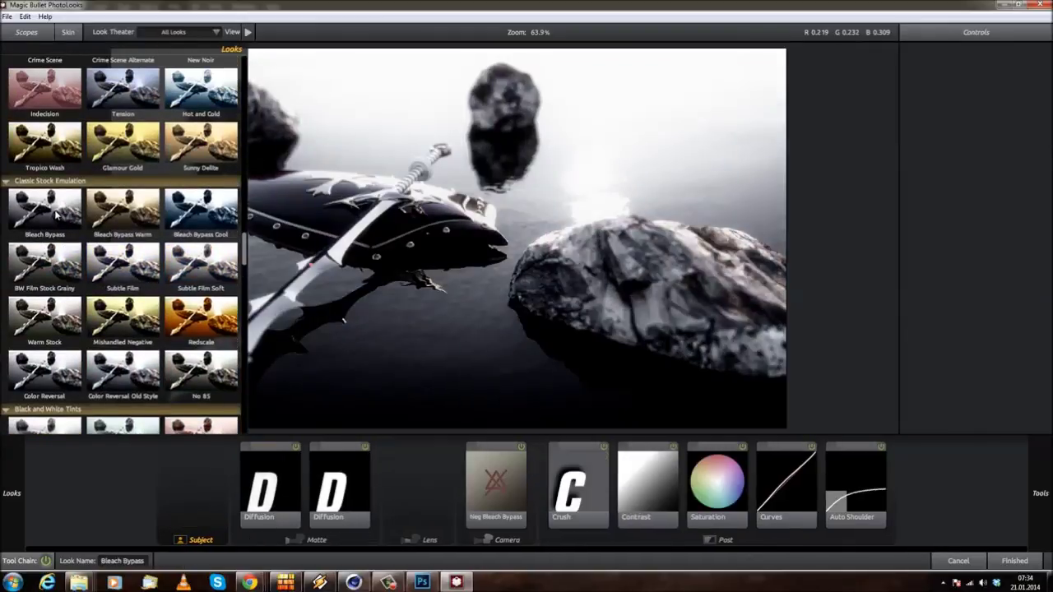
scroll(56, 214, "up", 3)
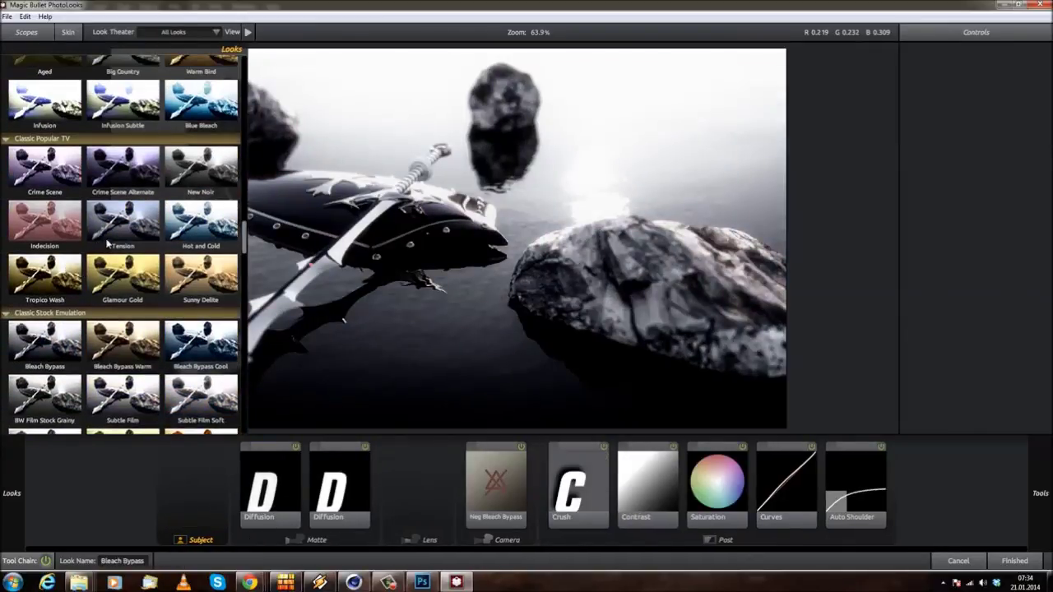
left_click(216, 177)
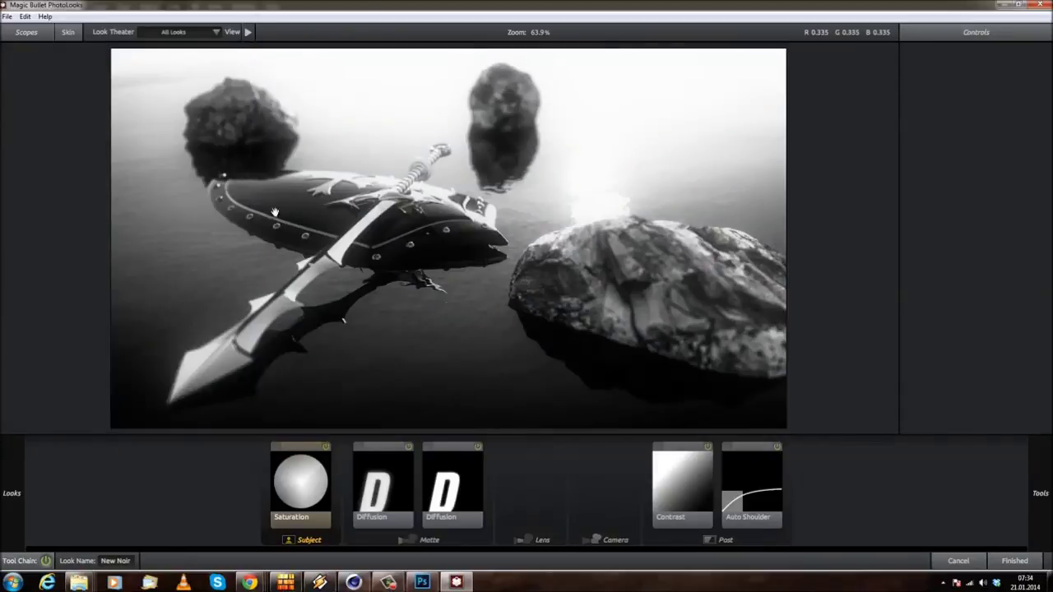
left_click(957, 561)
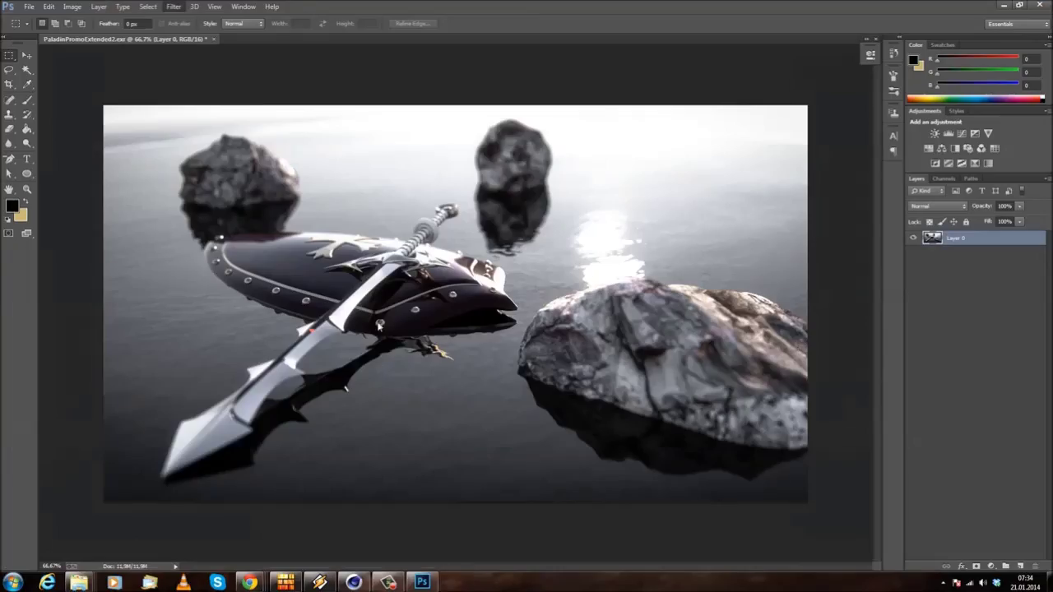